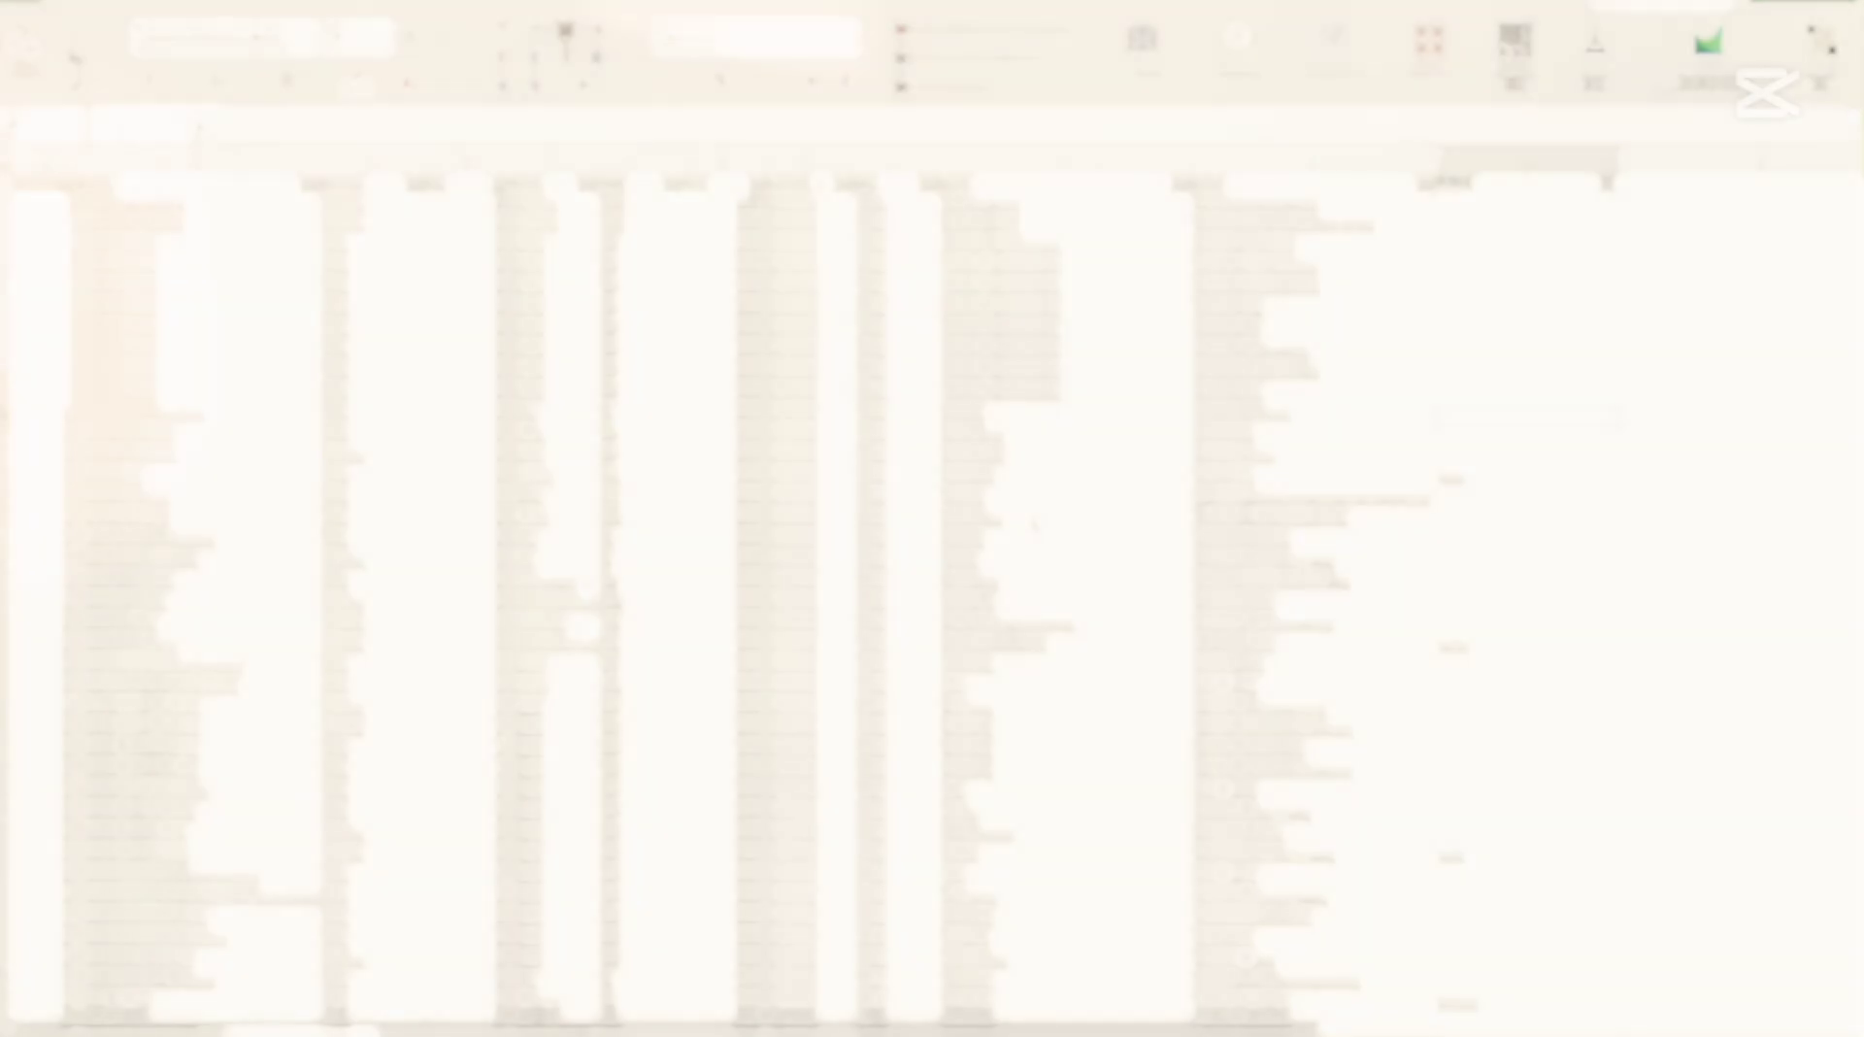
# Look through the Tokyo 2020 athlete entries, comparing their team, sport, event and medal columns
pyautogui.scroll(-4, 988, 358)
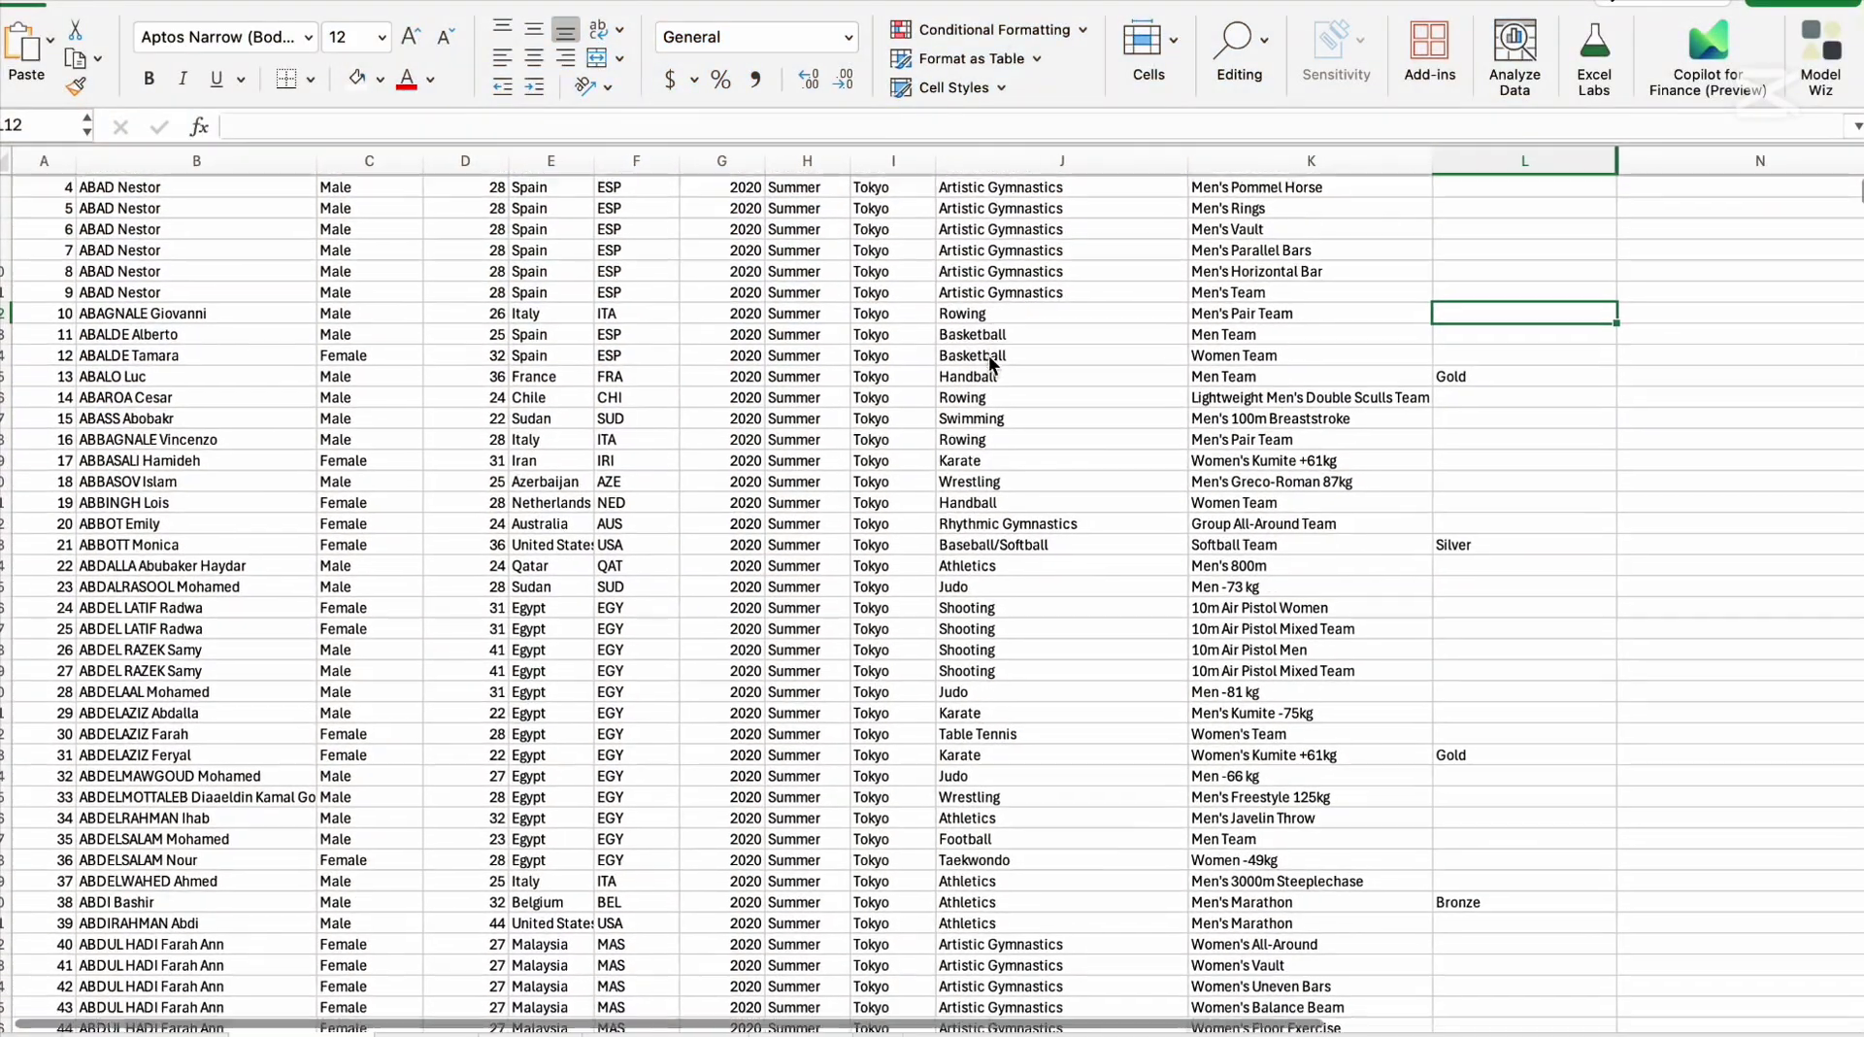
pyautogui.scroll(-20, 990, 363)
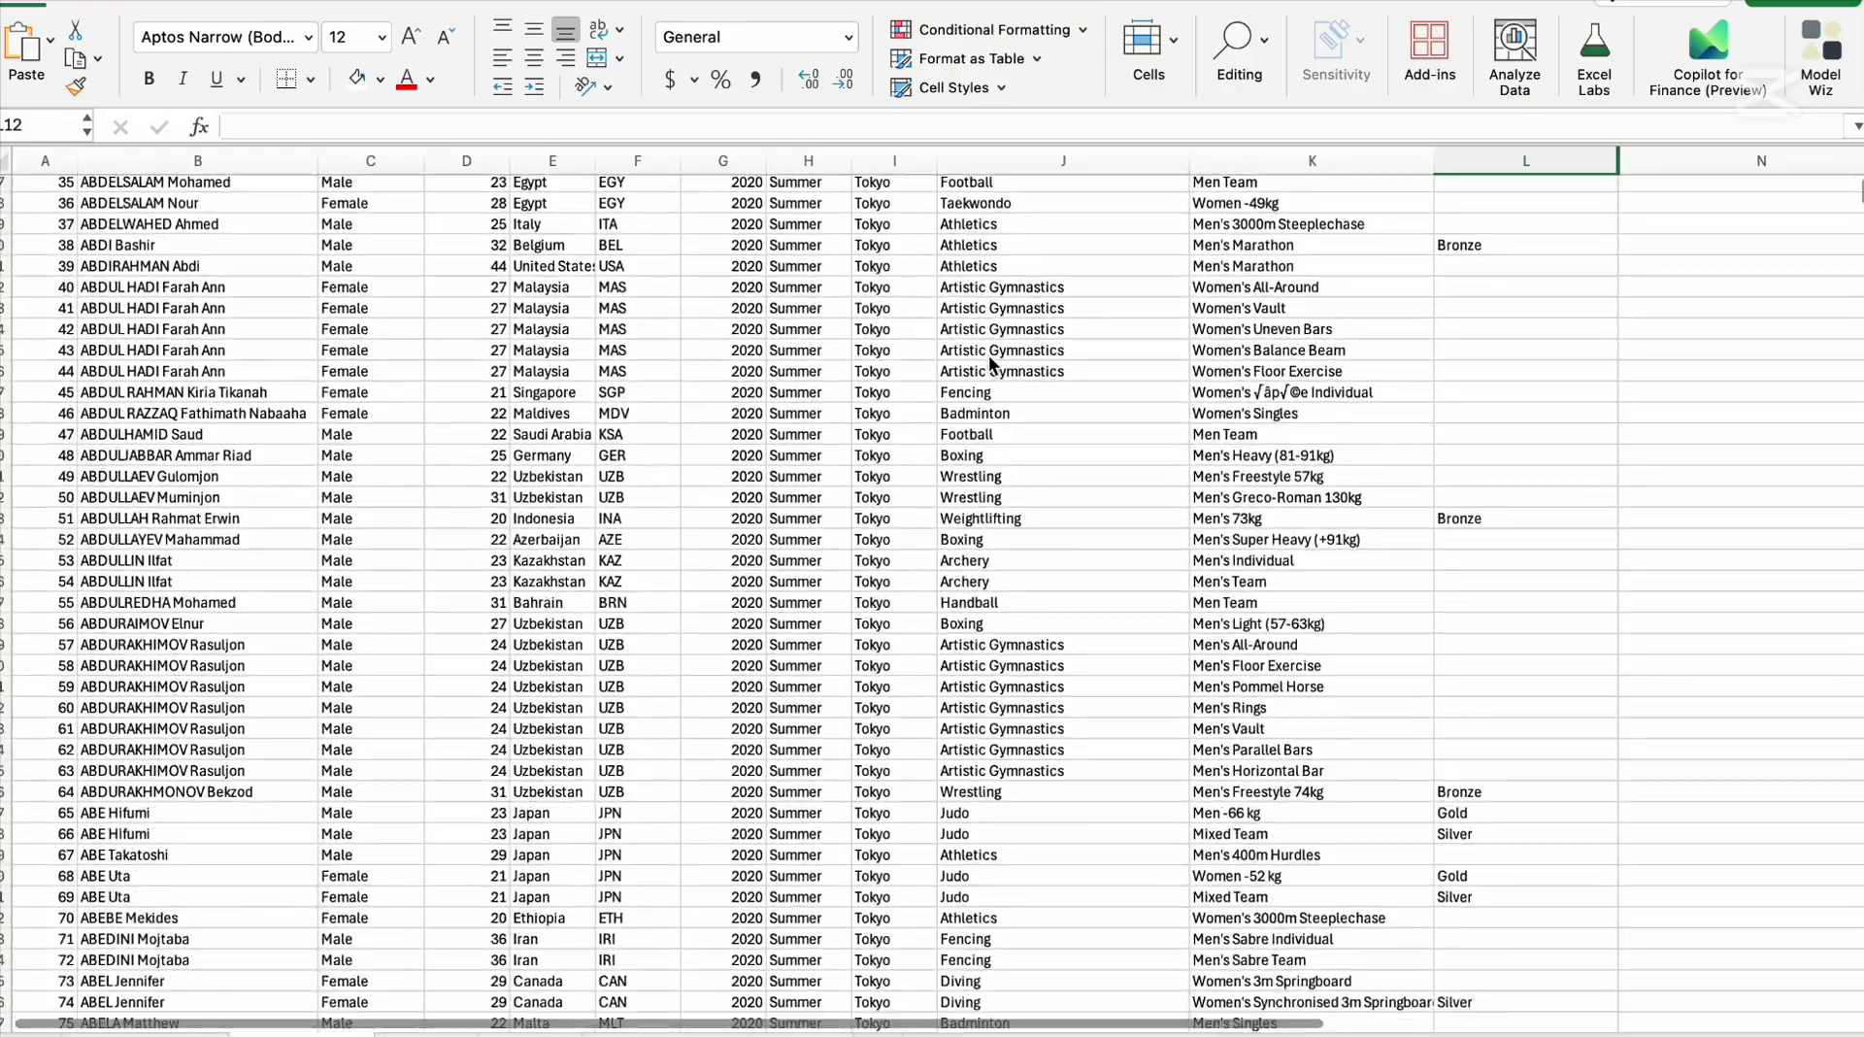
pyautogui.scroll(-15, 990, 363)
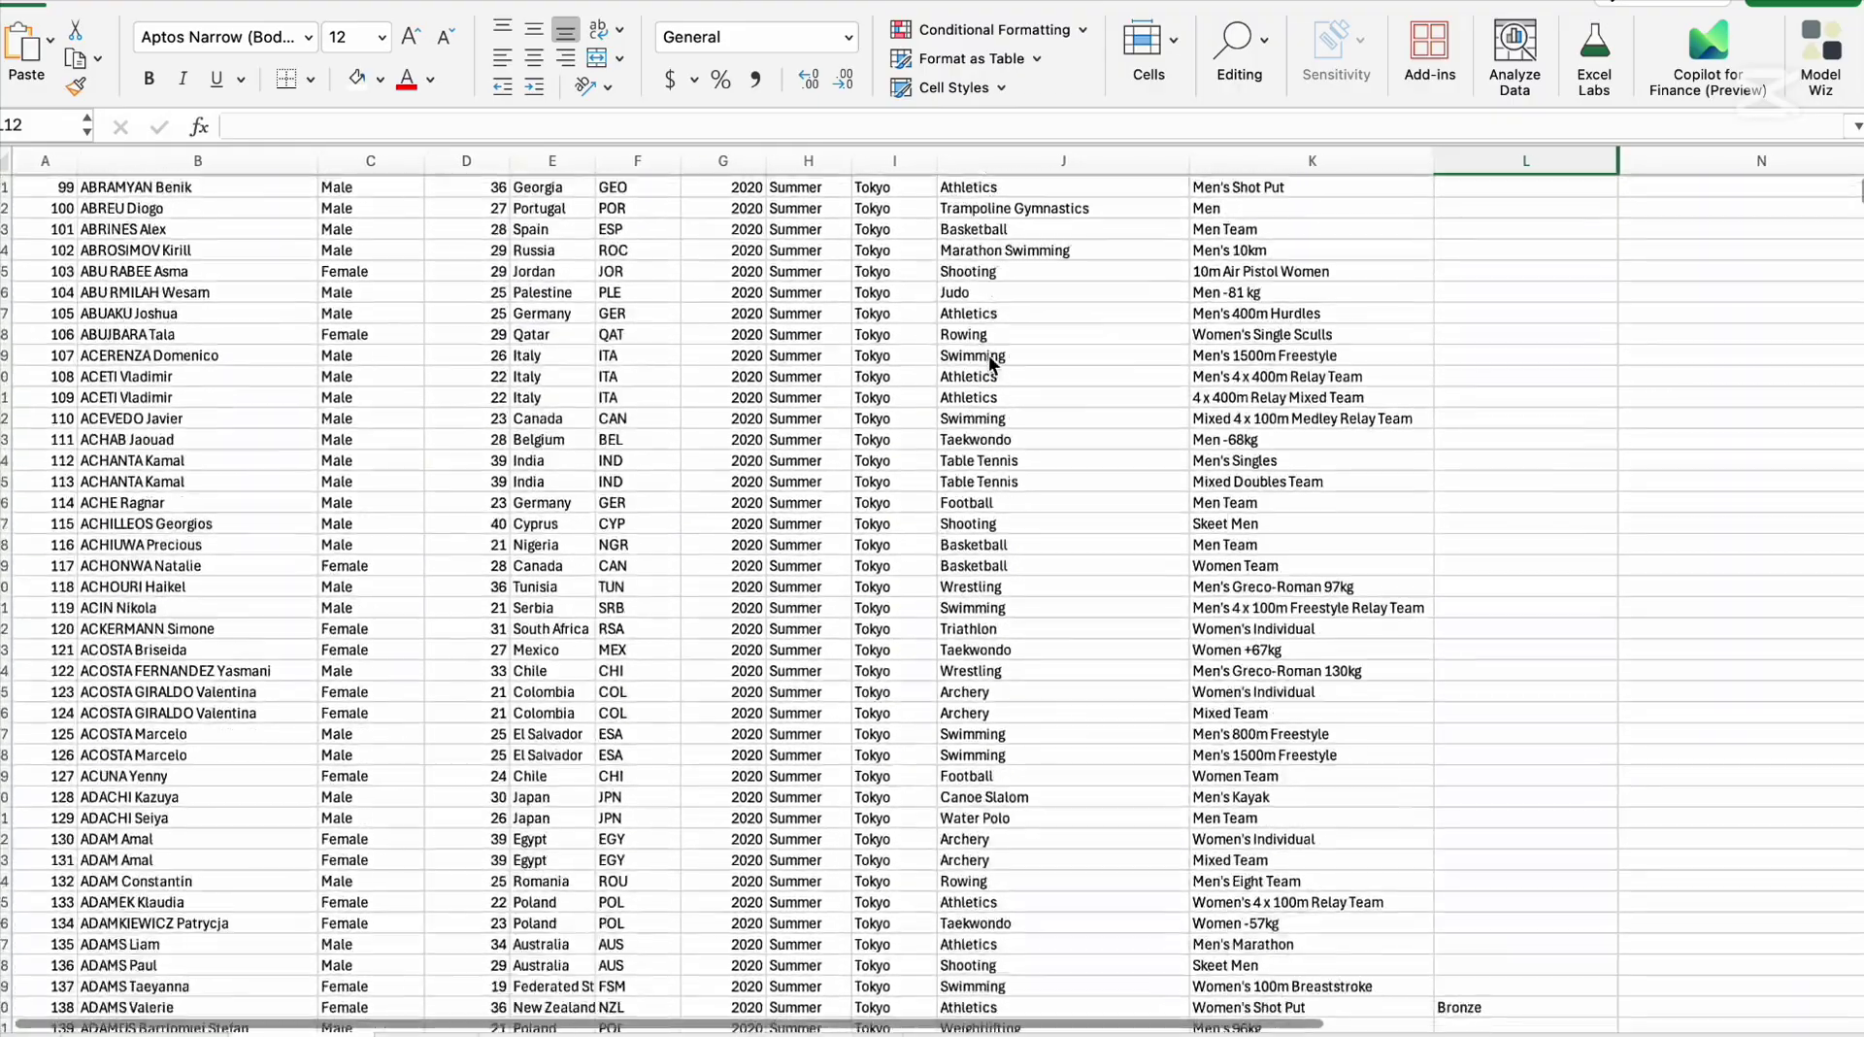
pyautogui.scroll(-10, 988, 363)
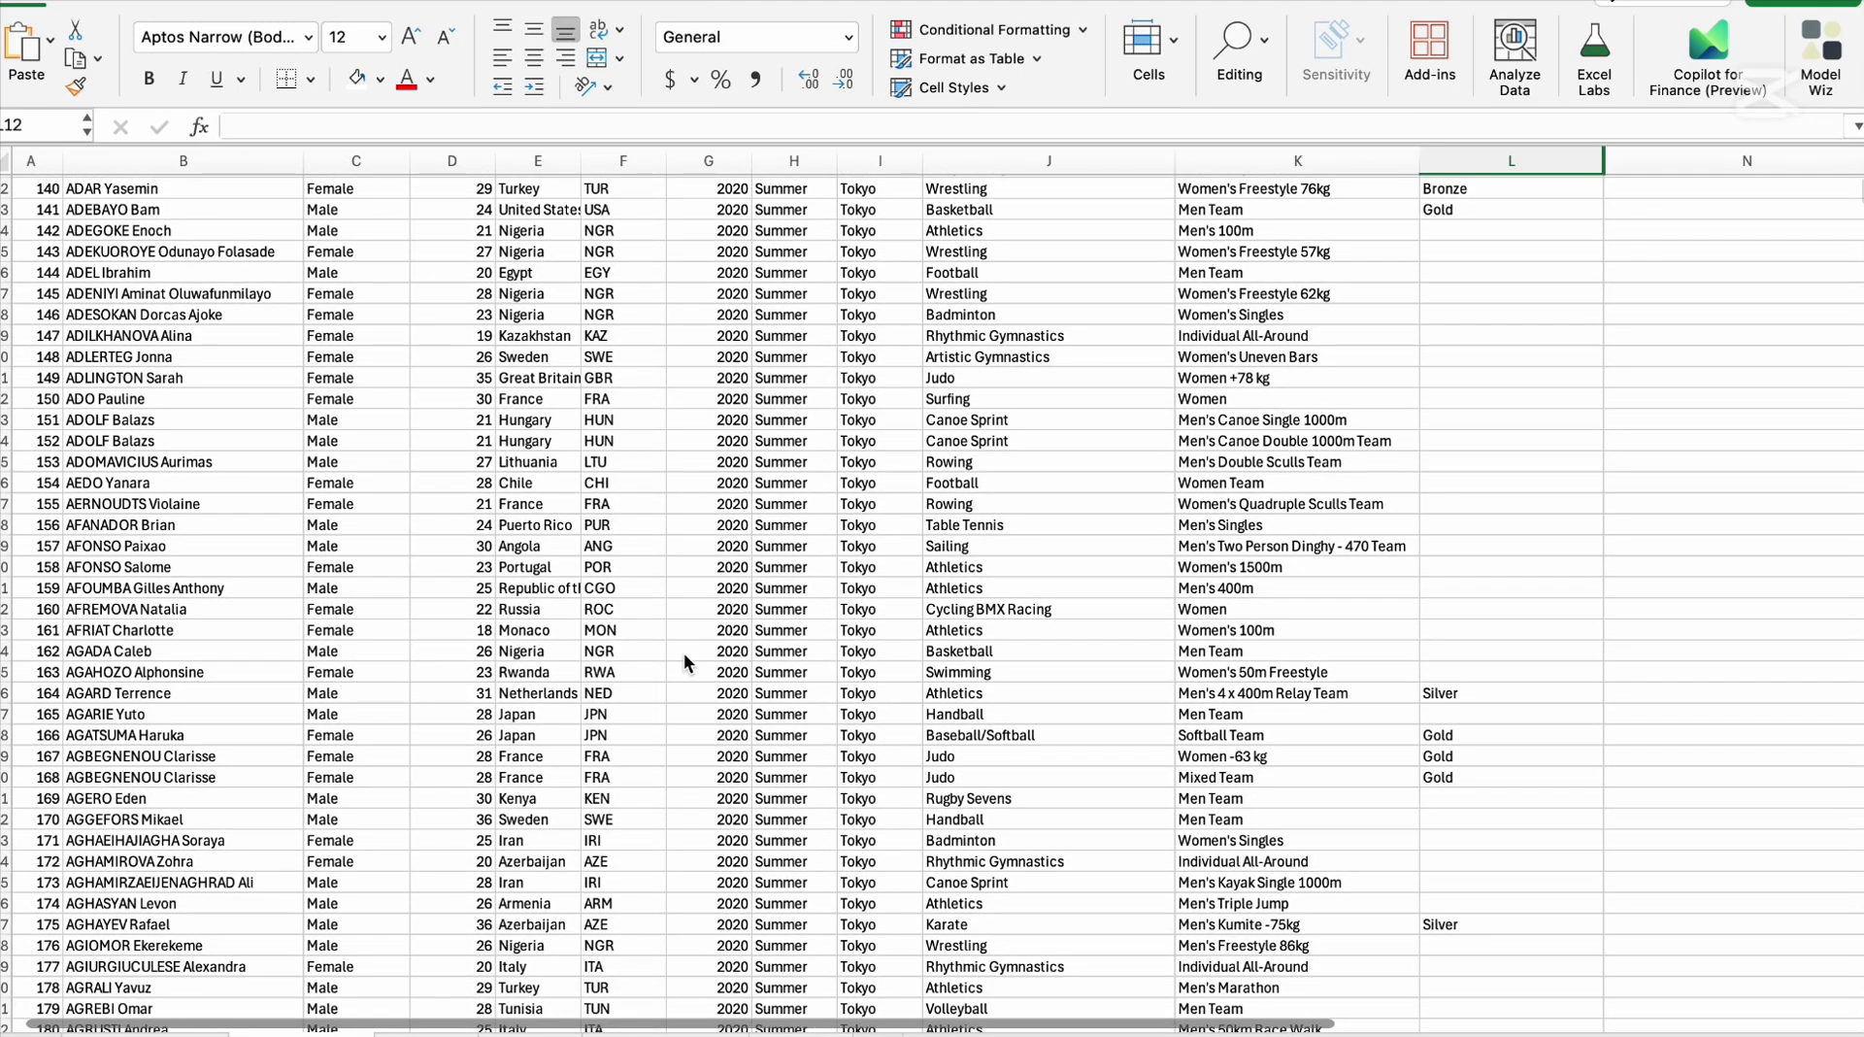
pyautogui.scroll(20, 684, 661)
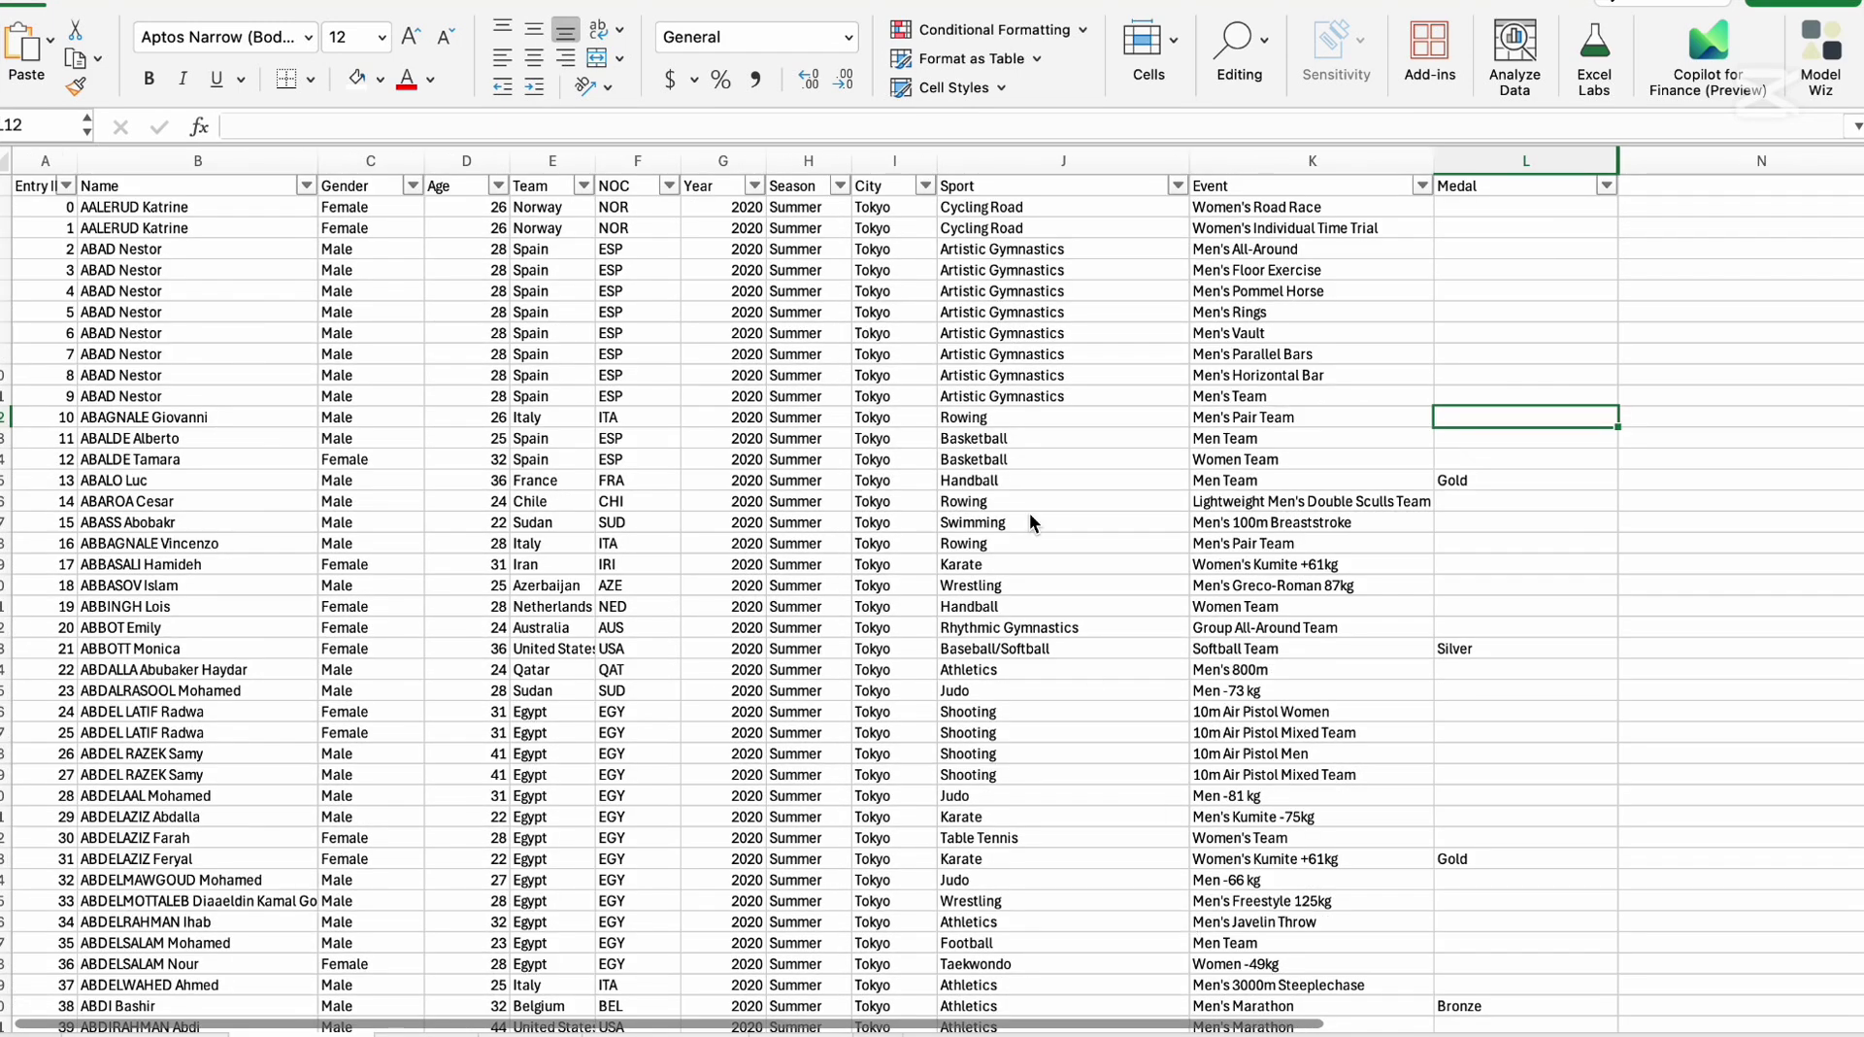
pyautogui.scroll(-4, 990, 363)
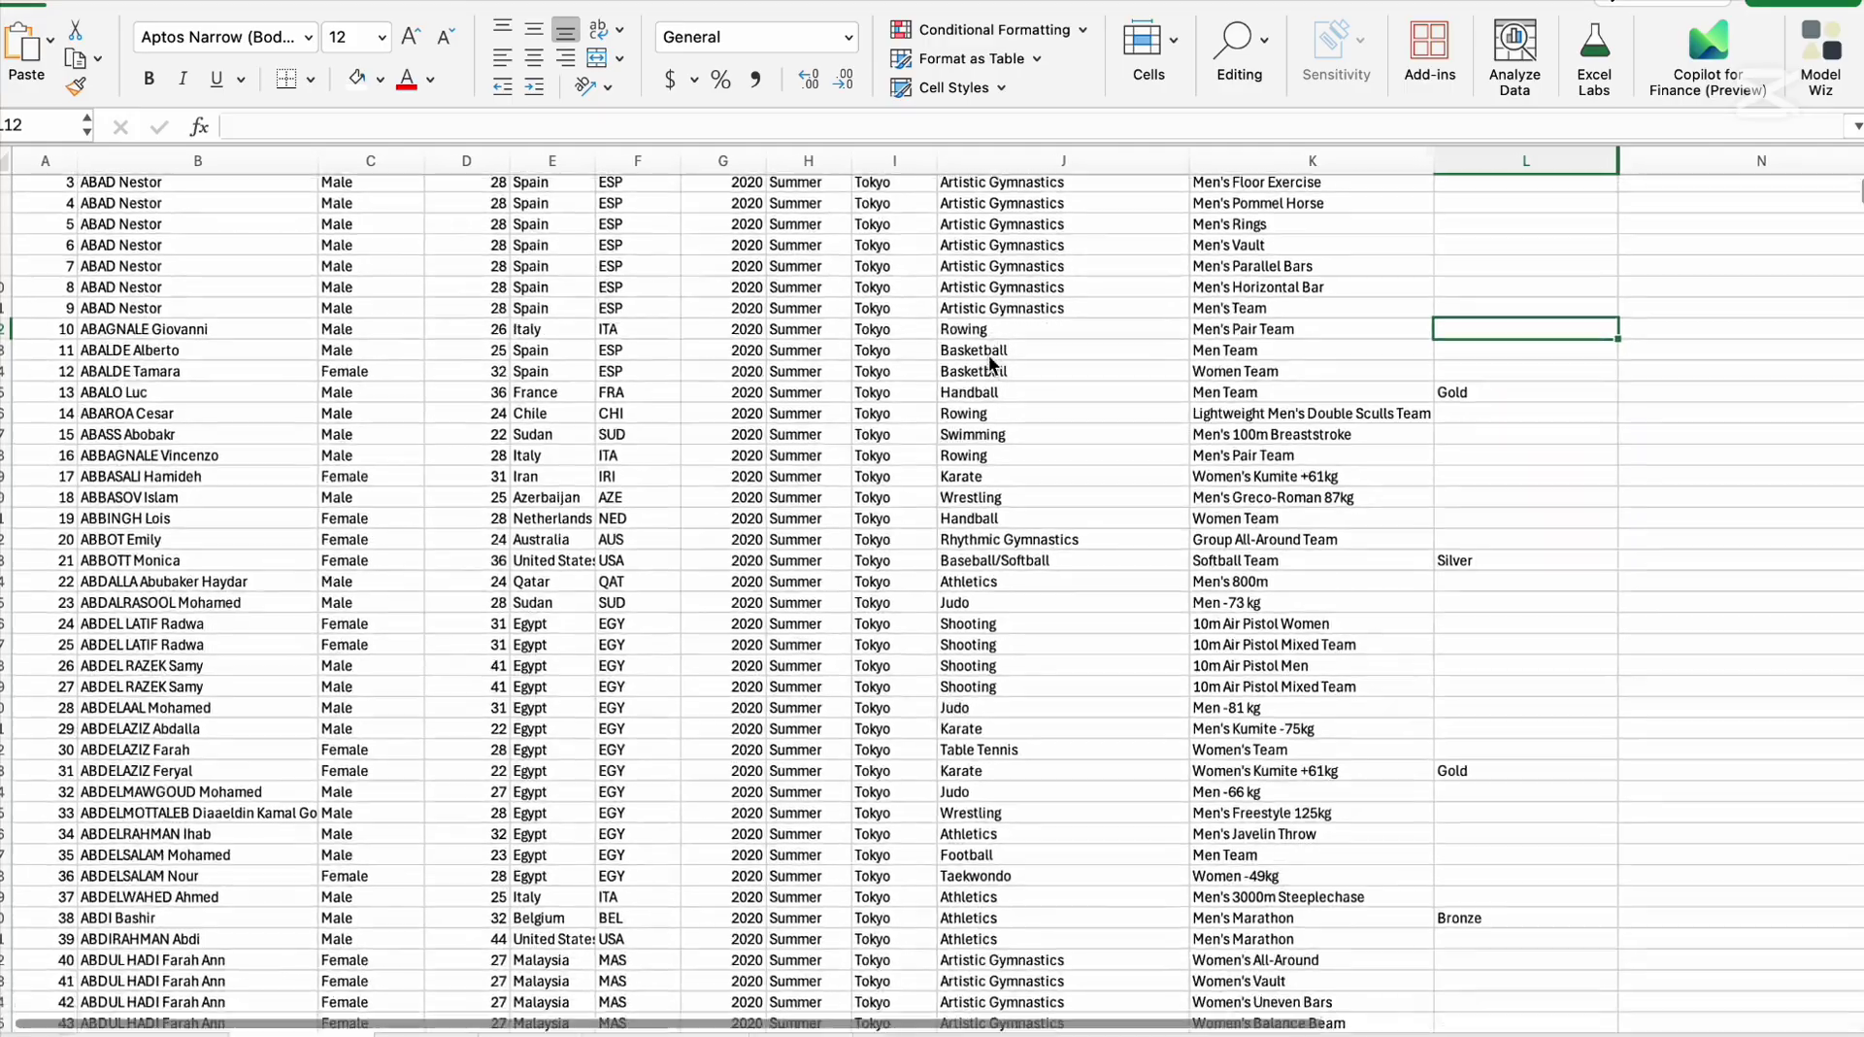
pyautogui.scroll(-20, 990, 363)
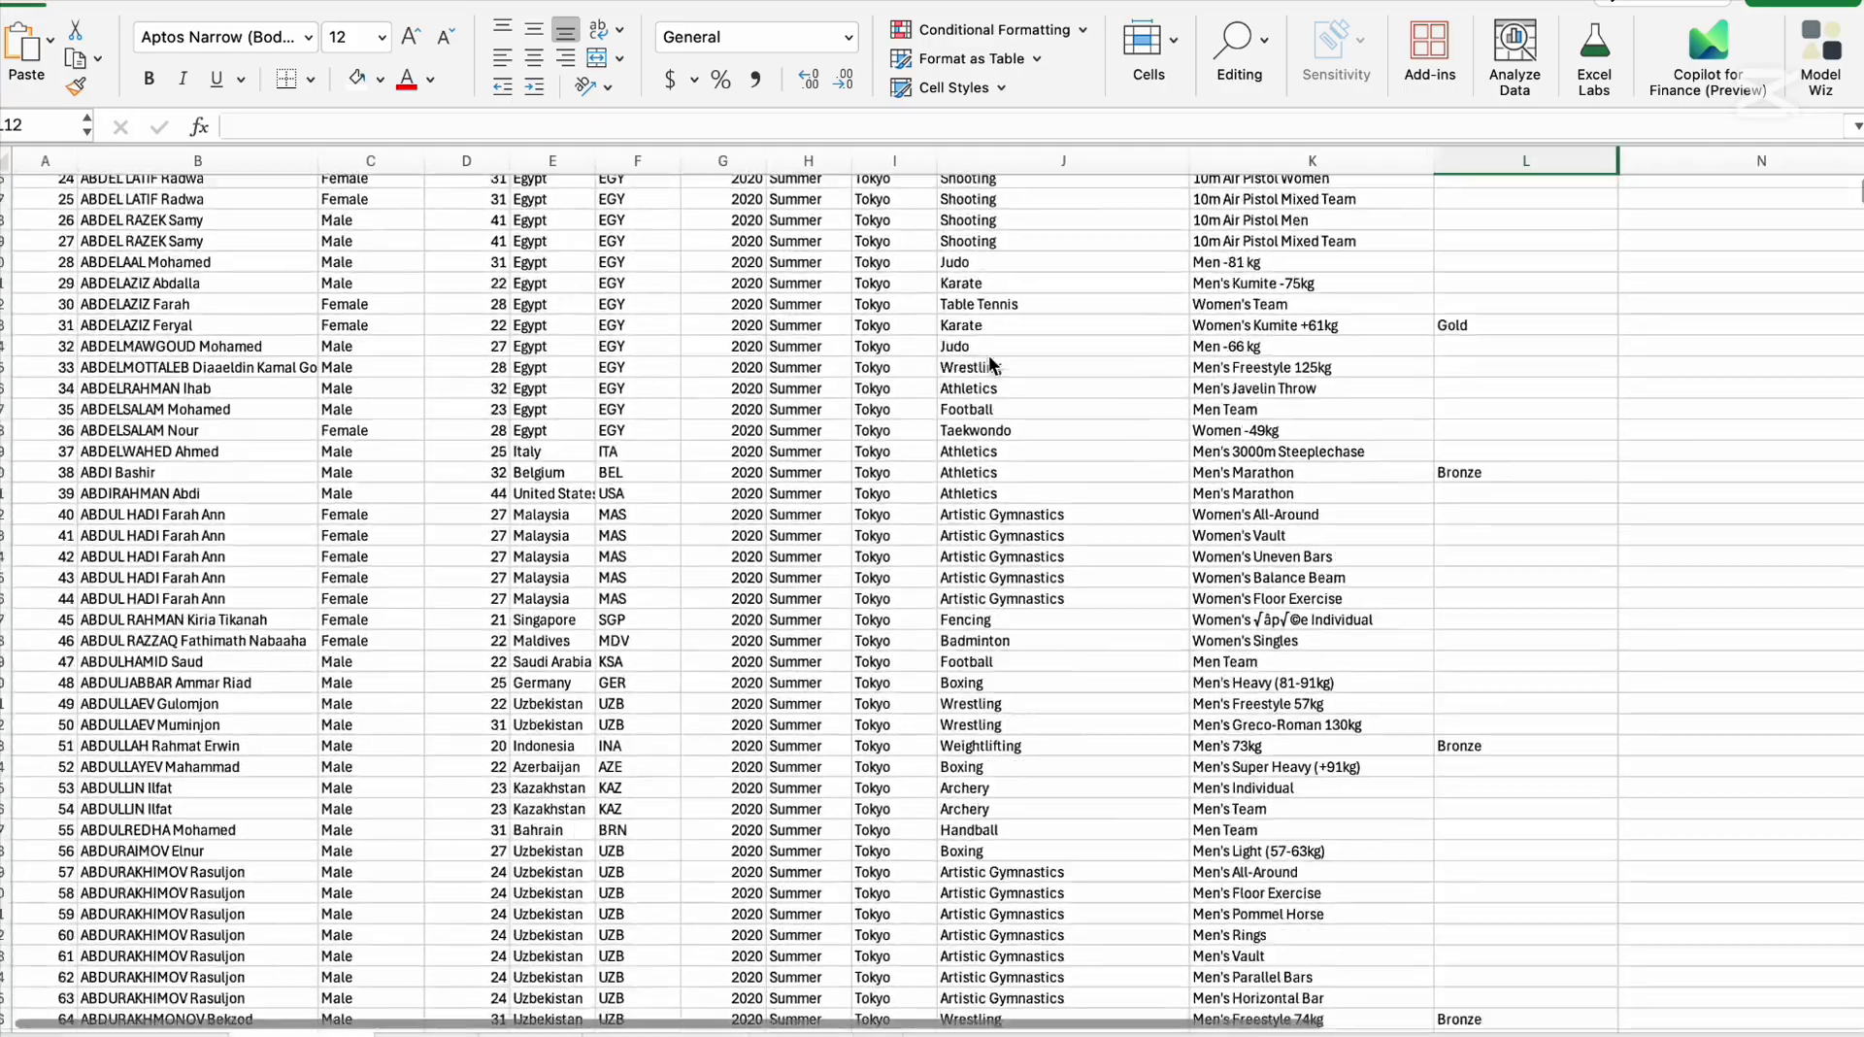
pyautogui.scroll(-15, 991, 363)
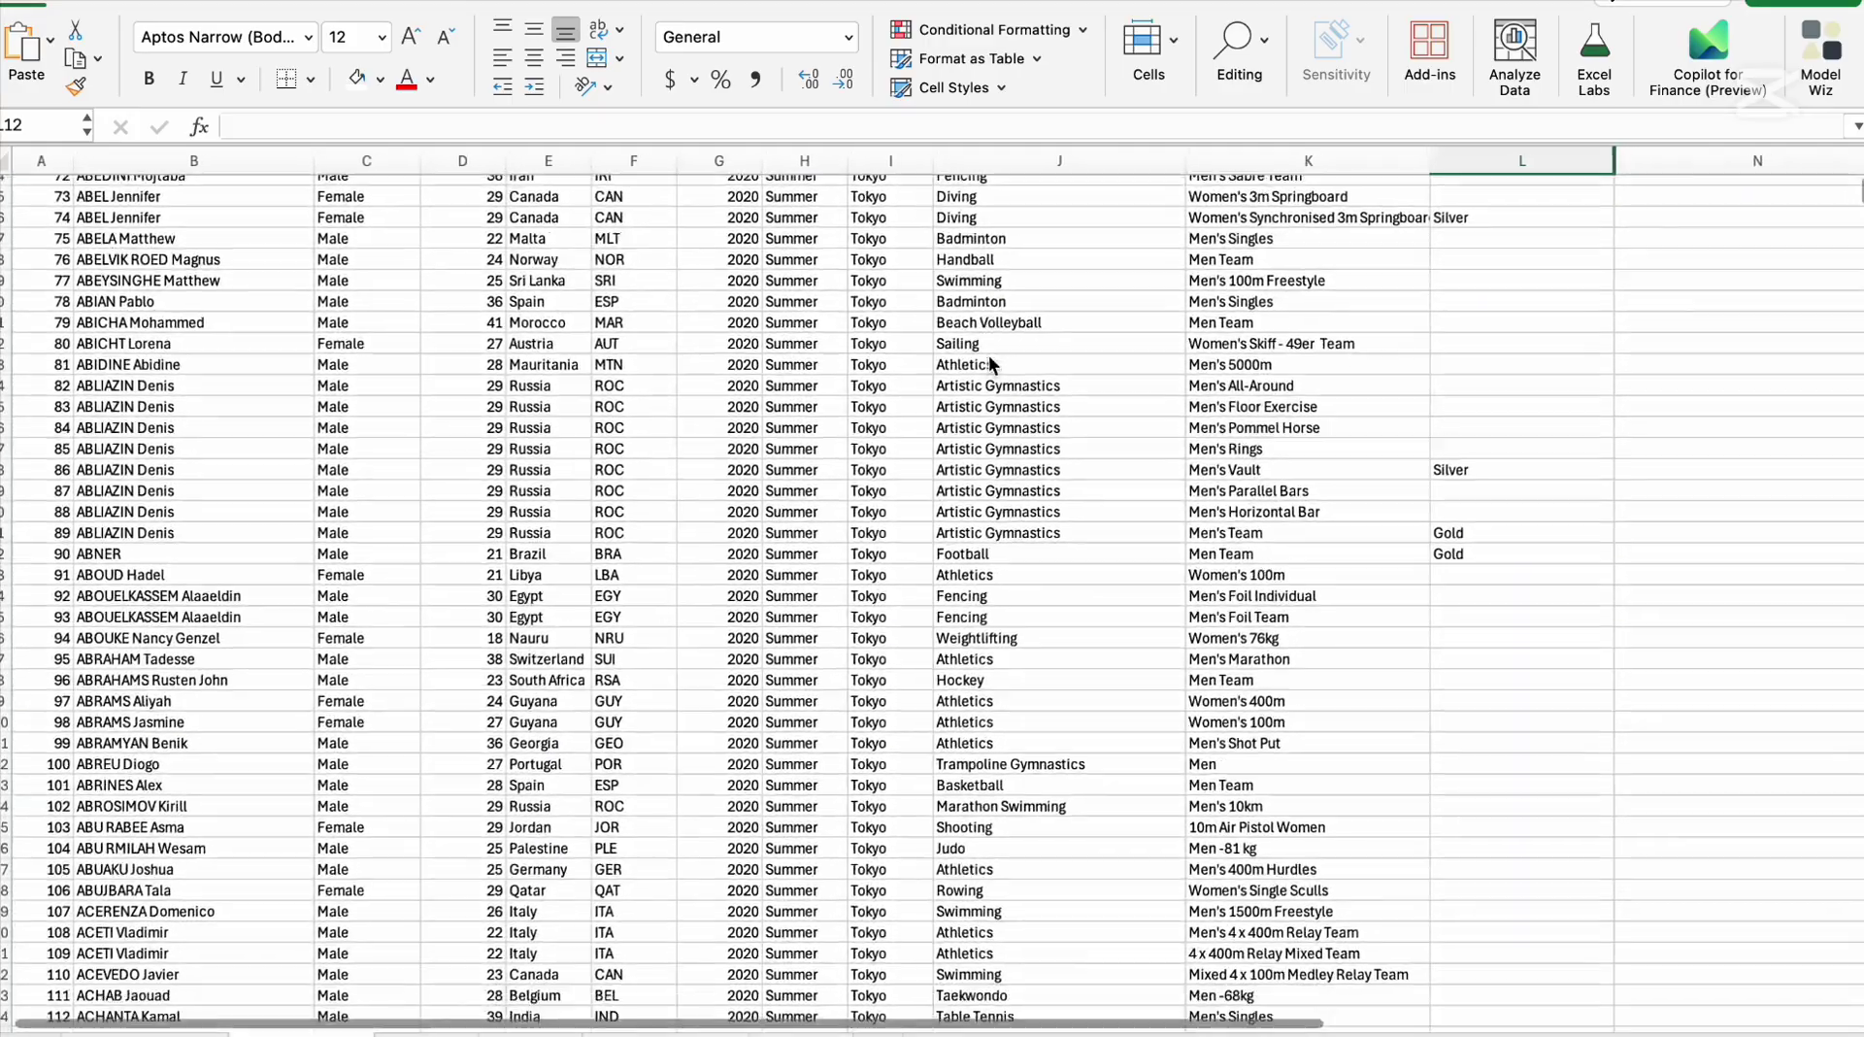
pyautogui.scroll(-8, 990, 365)
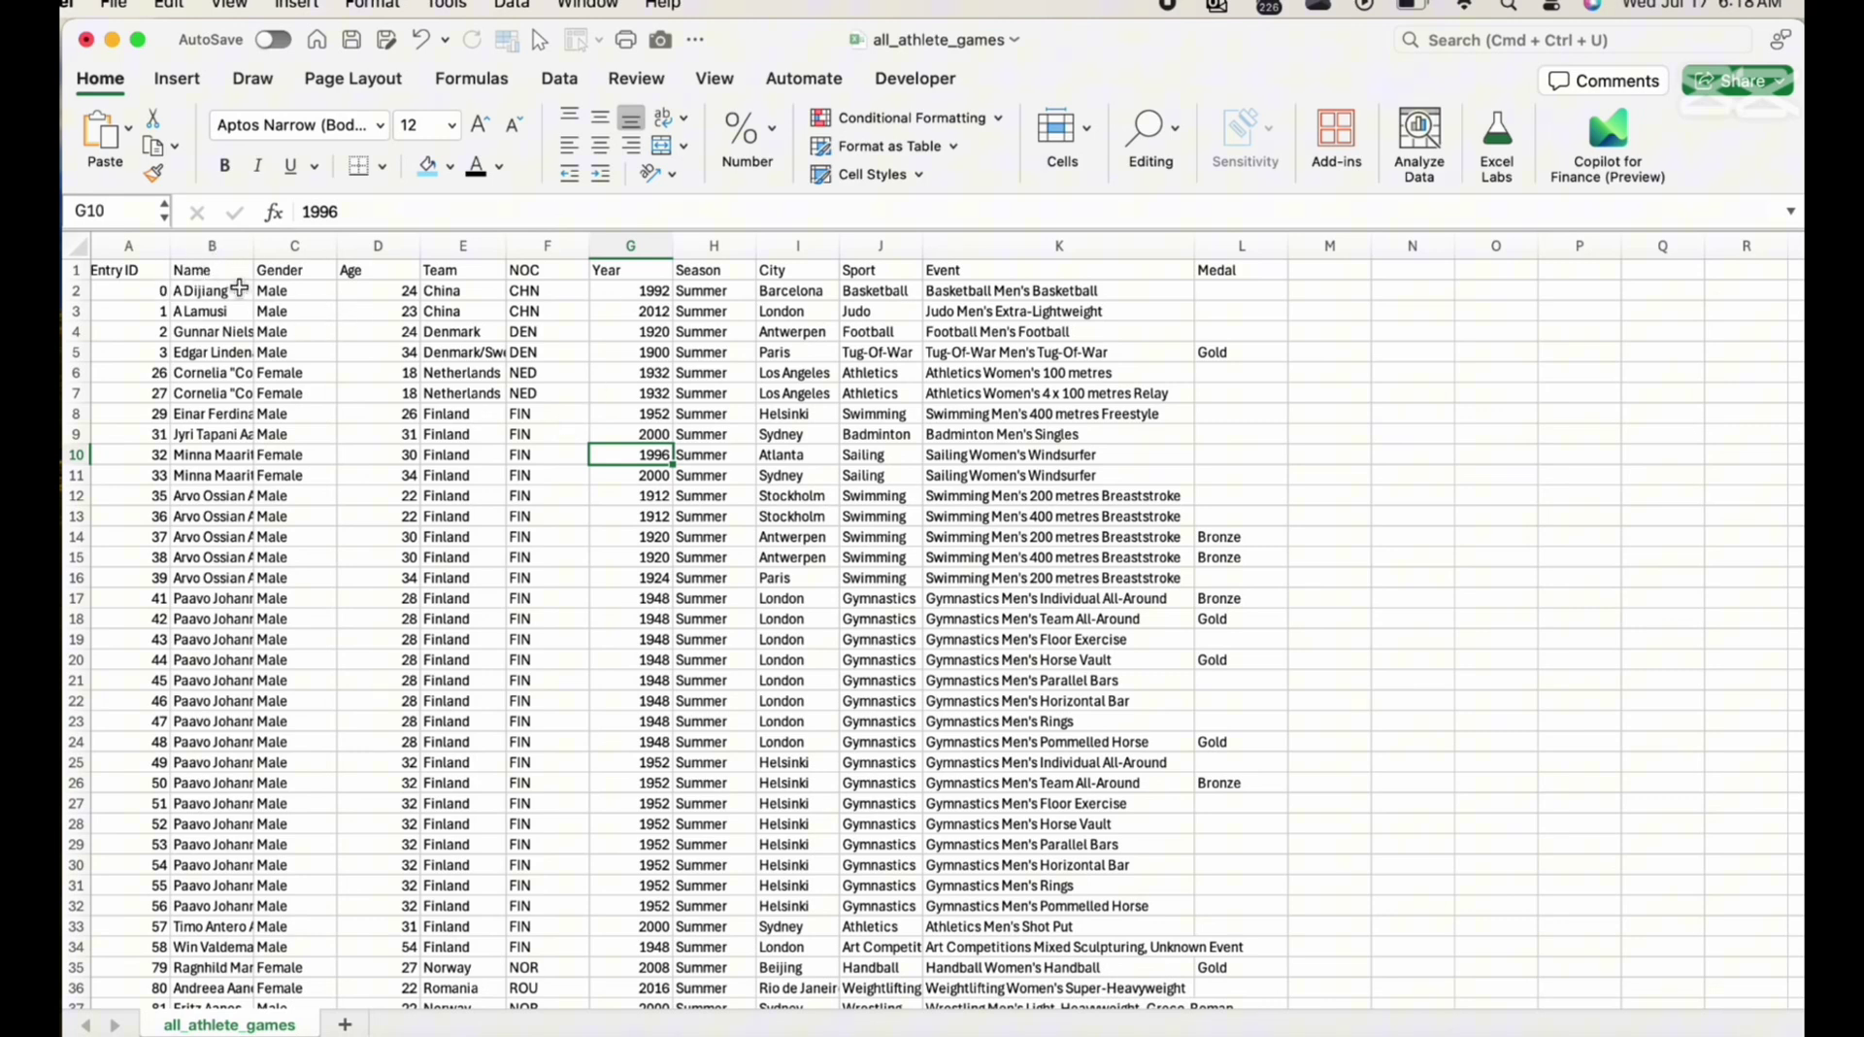
# Add filters to the header row of the all_athlete_games data
pyautogui.moveTo(169, 246); pyautogui.dragTo(168, 246)
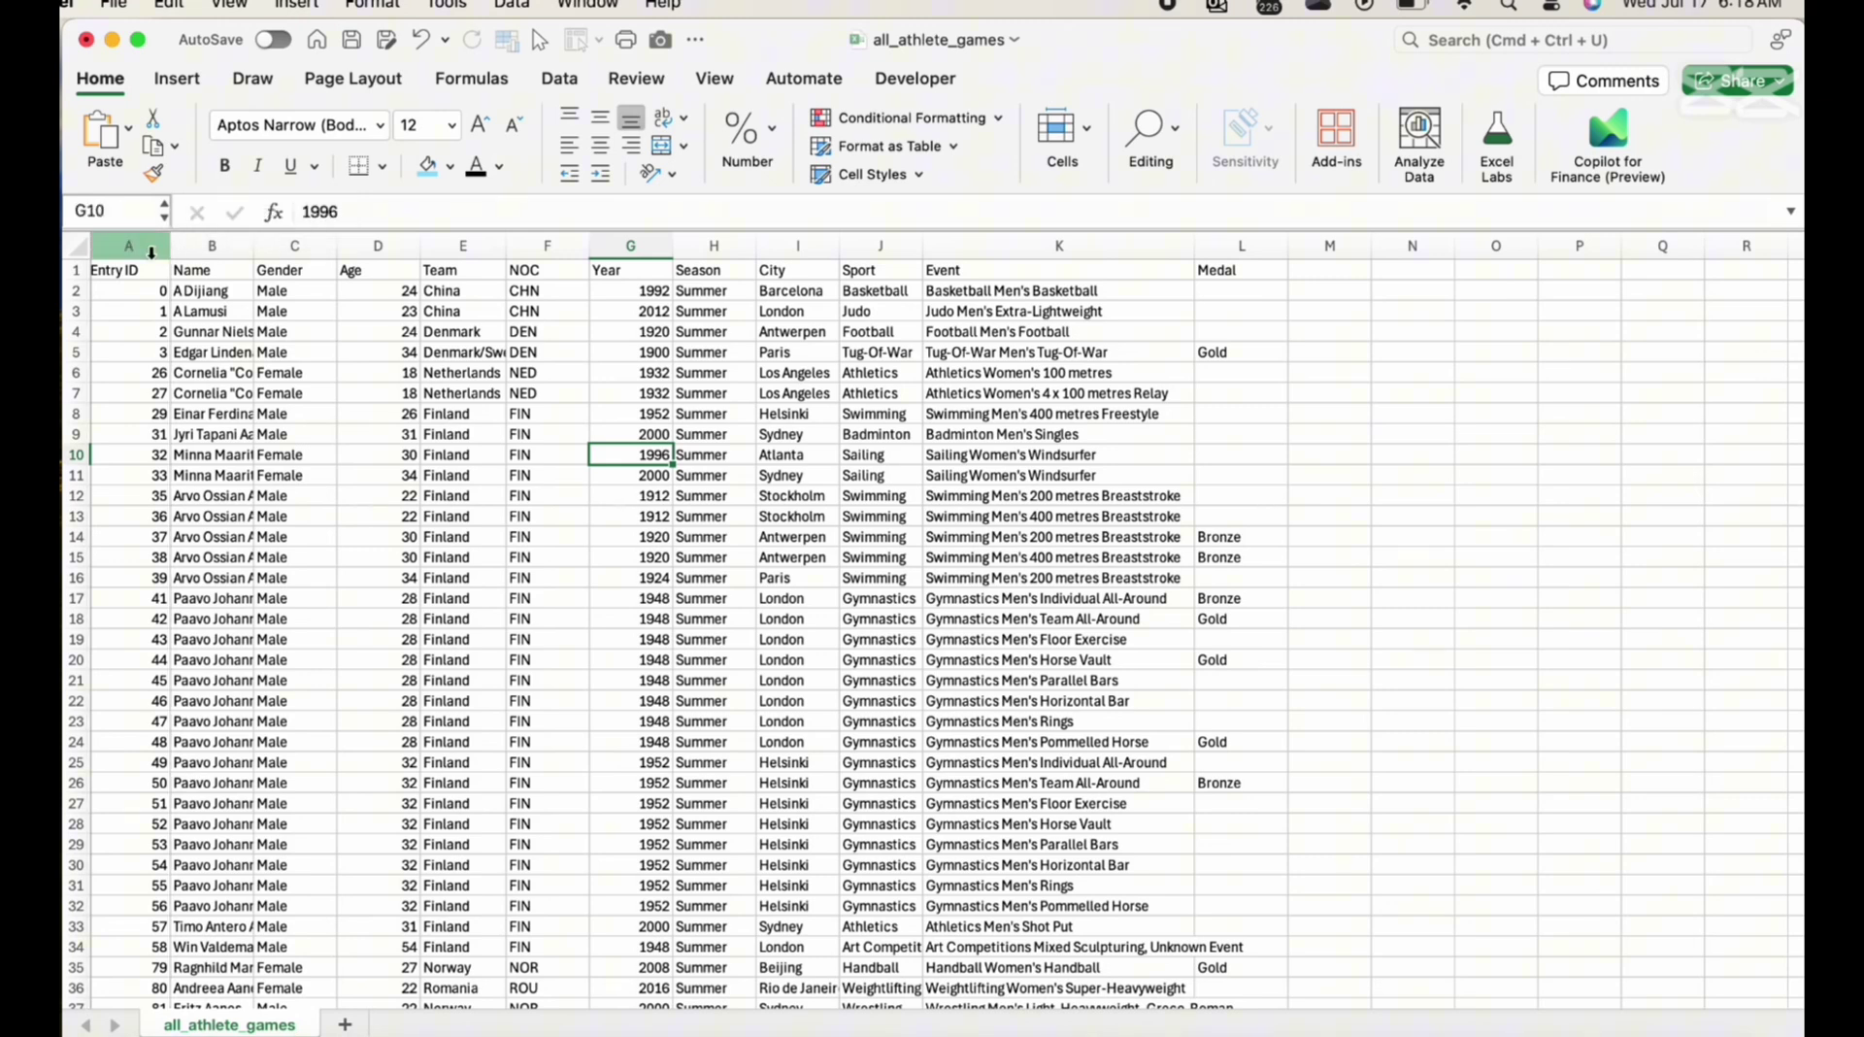
pyautogui.click(330, 339)
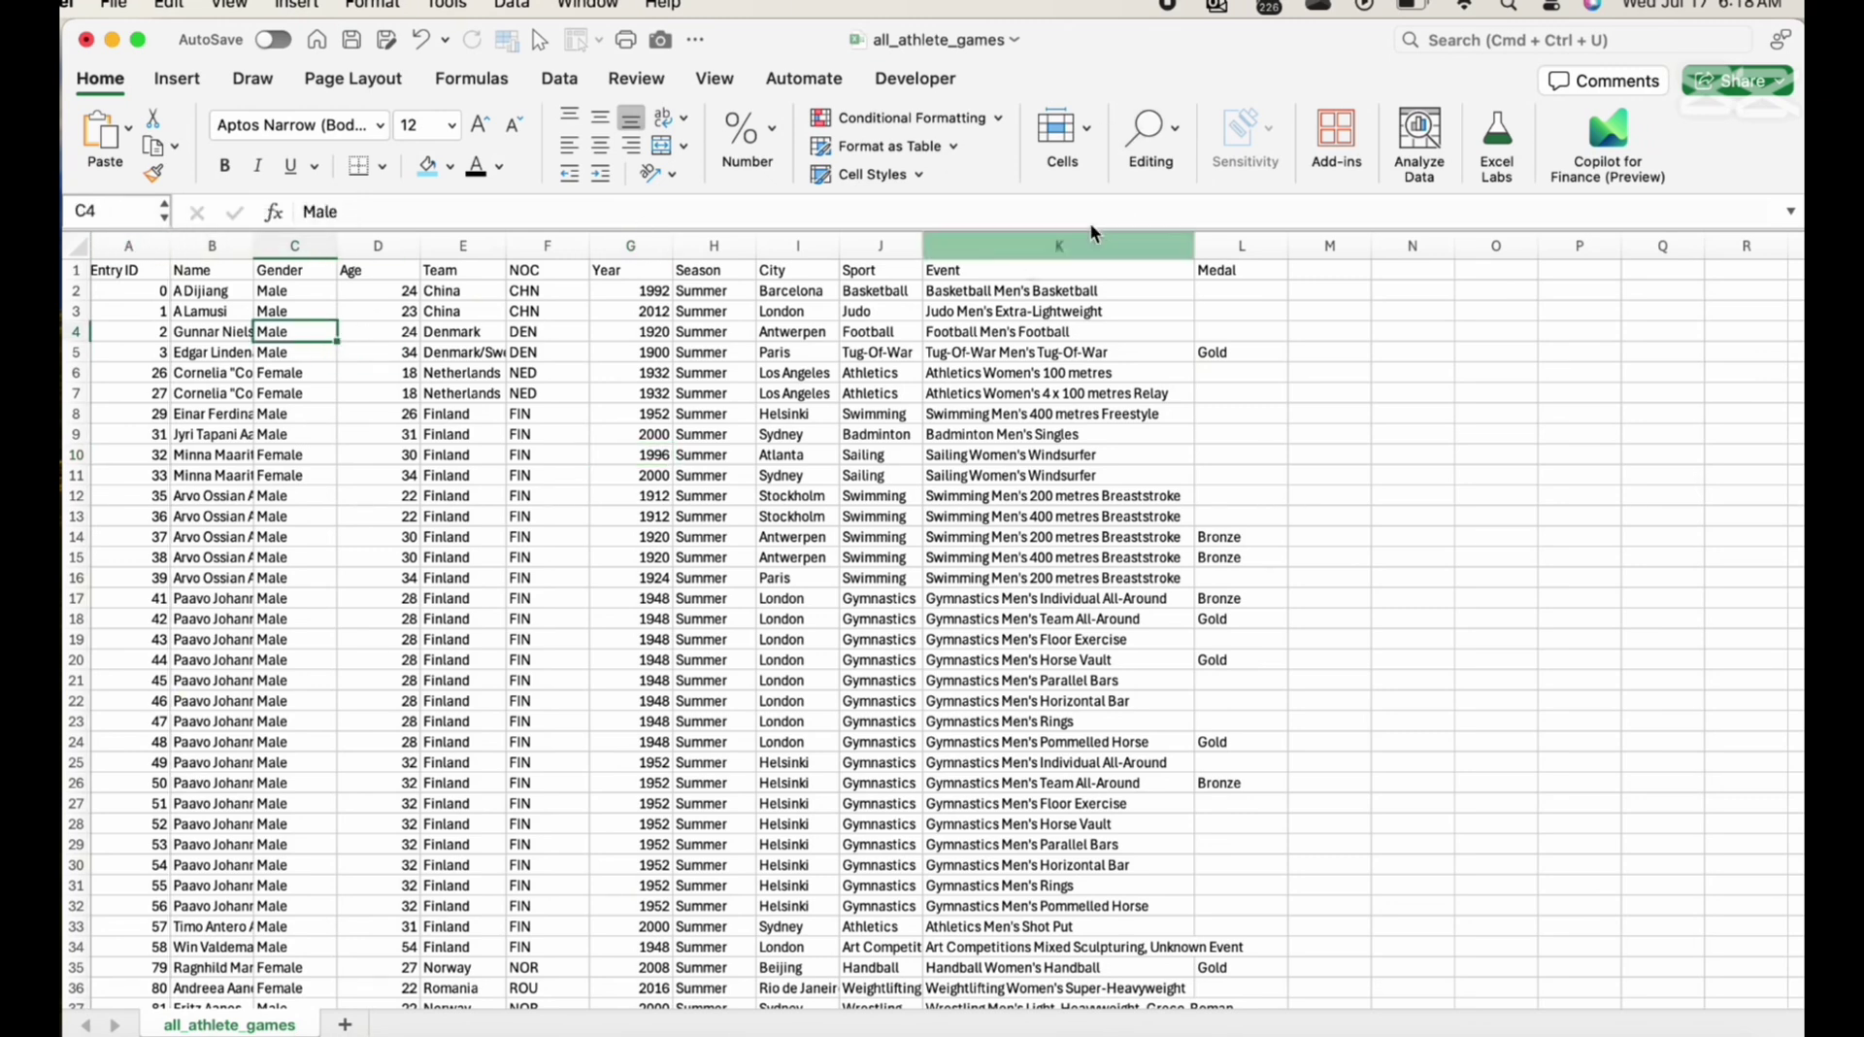
pyautogui.click(1152, 136)
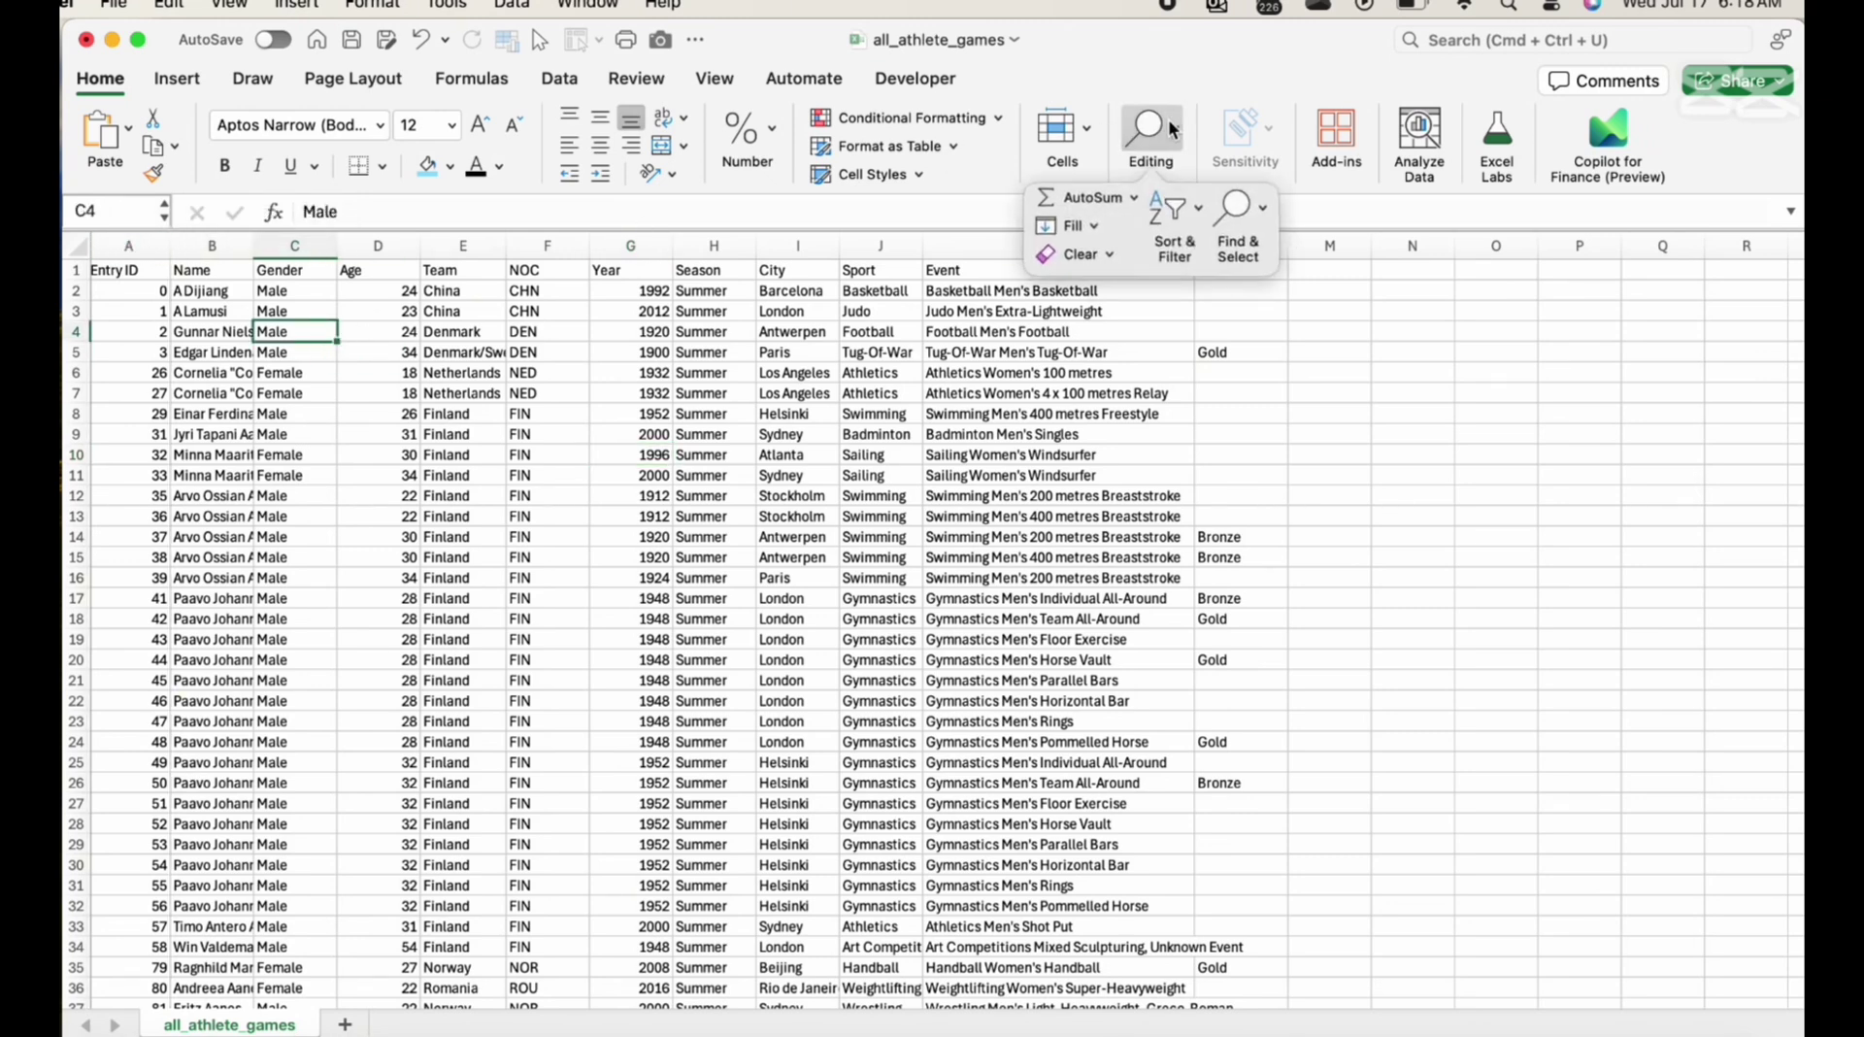
pyautogui.click(1199, 221)
pyautogui.click(1246, 359)
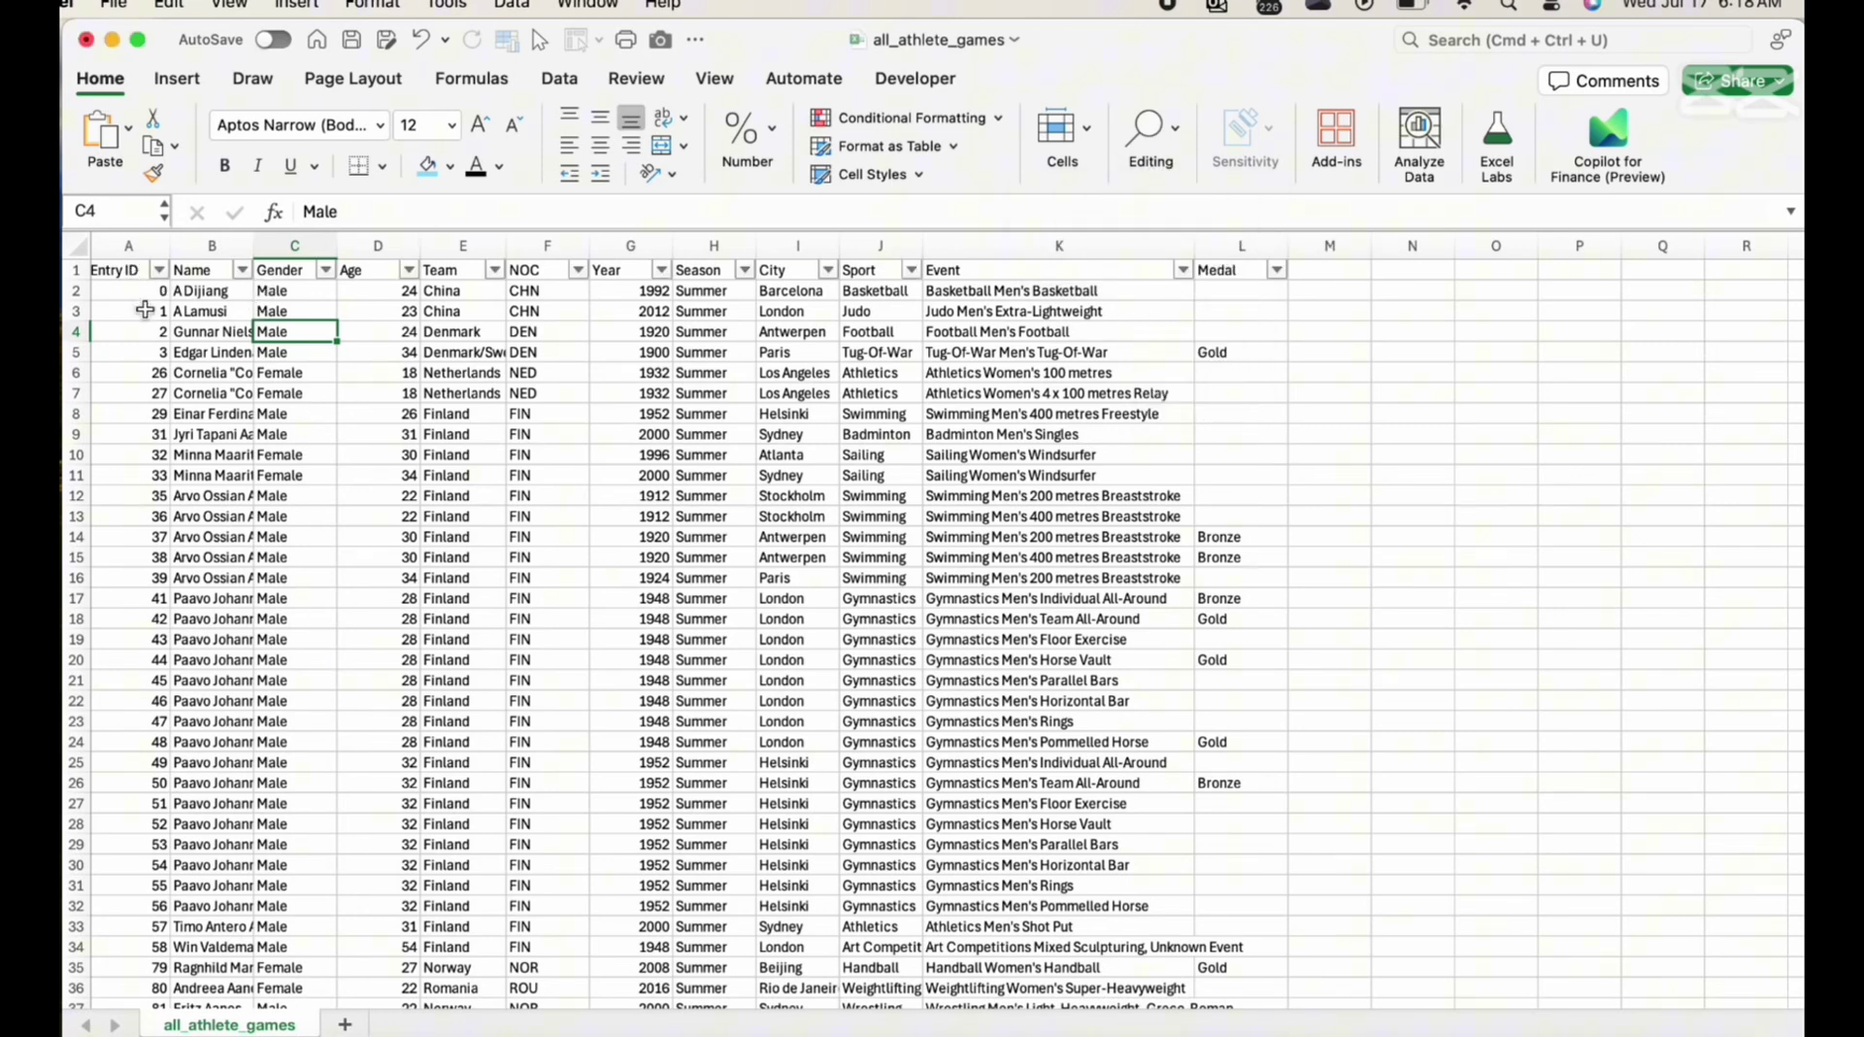
# Delete the Entry ID column and widen the Name column to show the athletes' full names
pyautogui.click(146, 497)
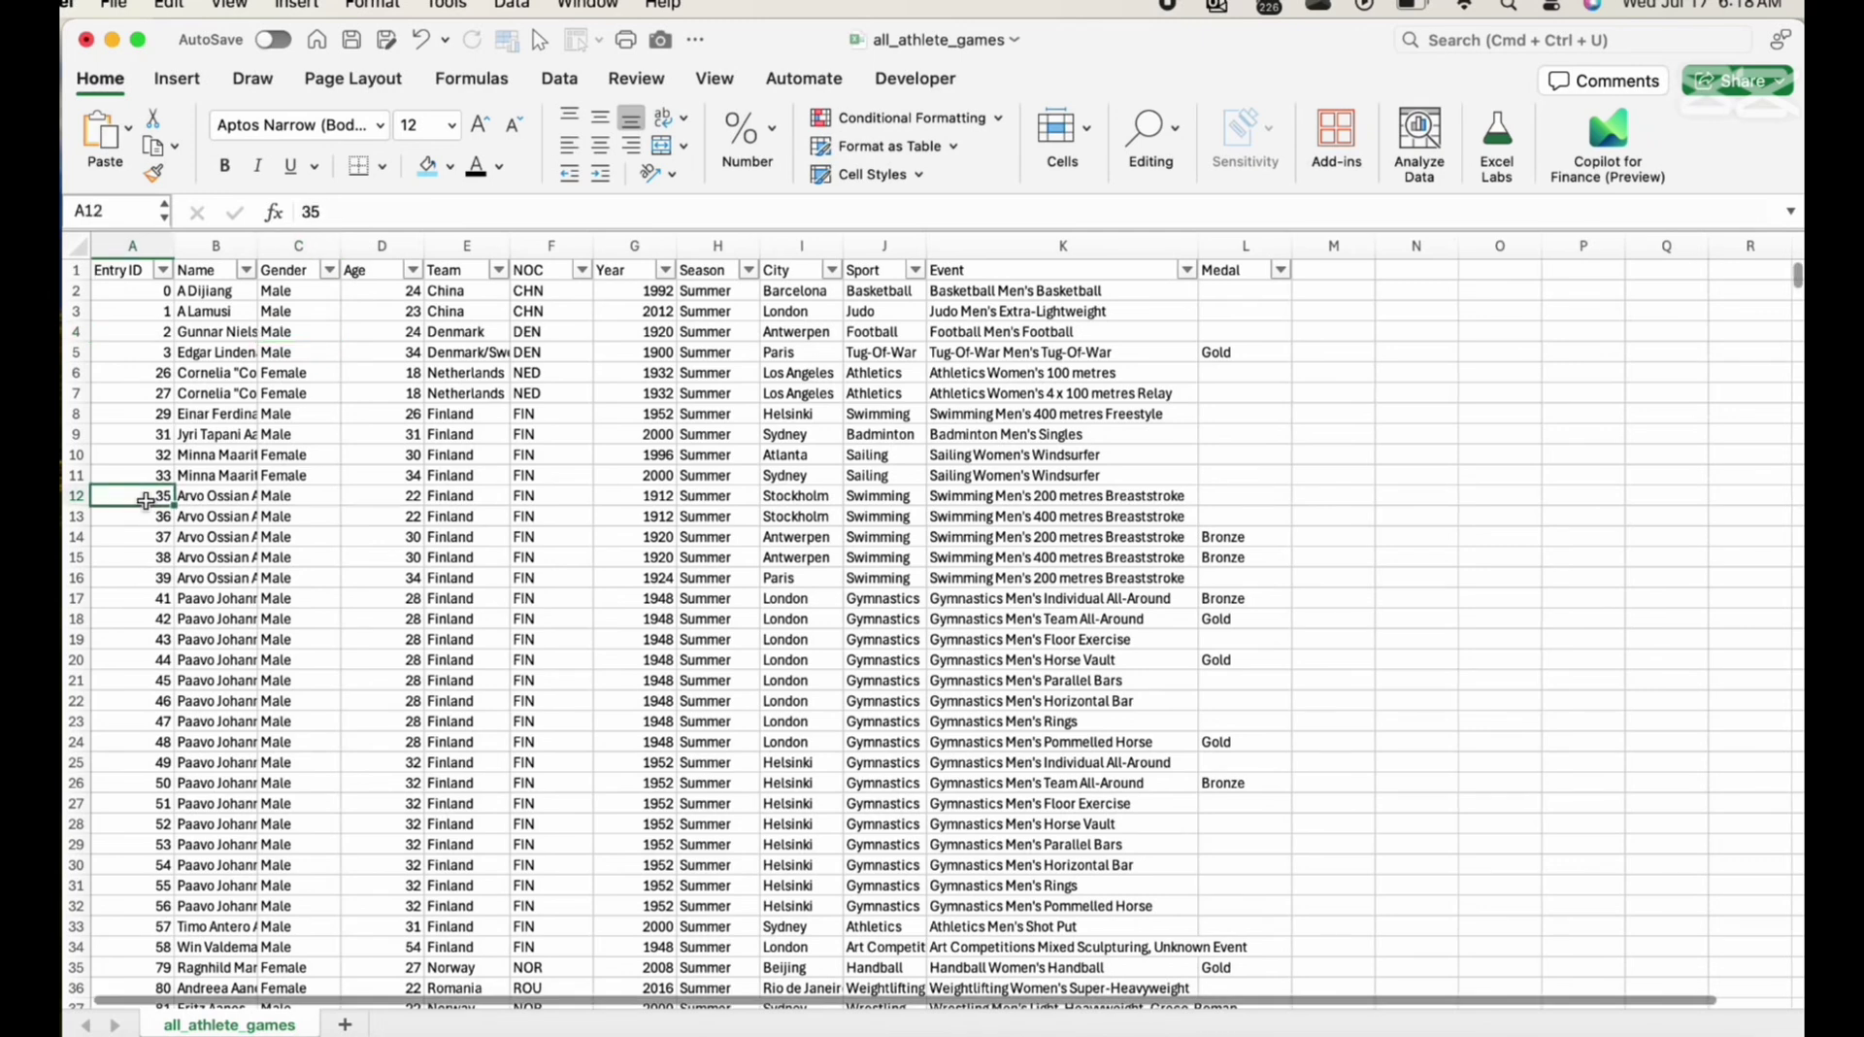
pyautogui.click(130, 249)
pyautogui.rightClick(132, 260)
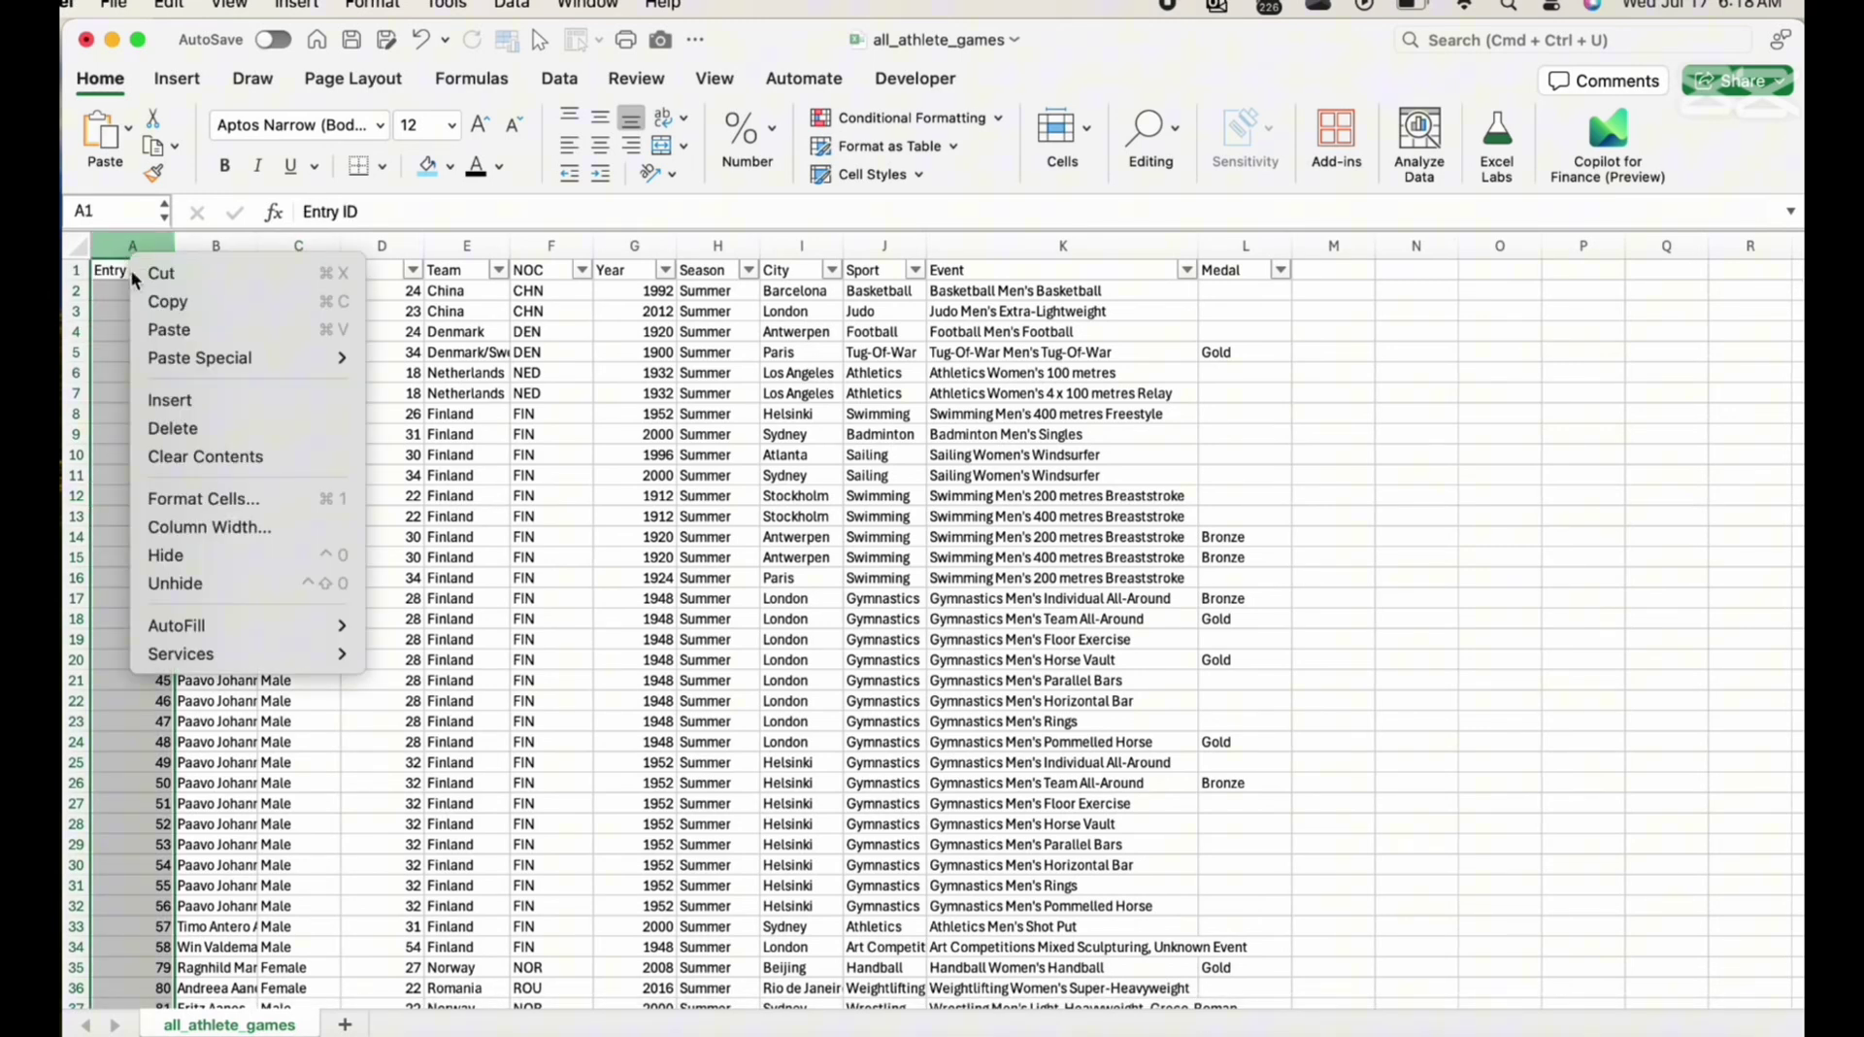
pyautogui.click(222, 430)
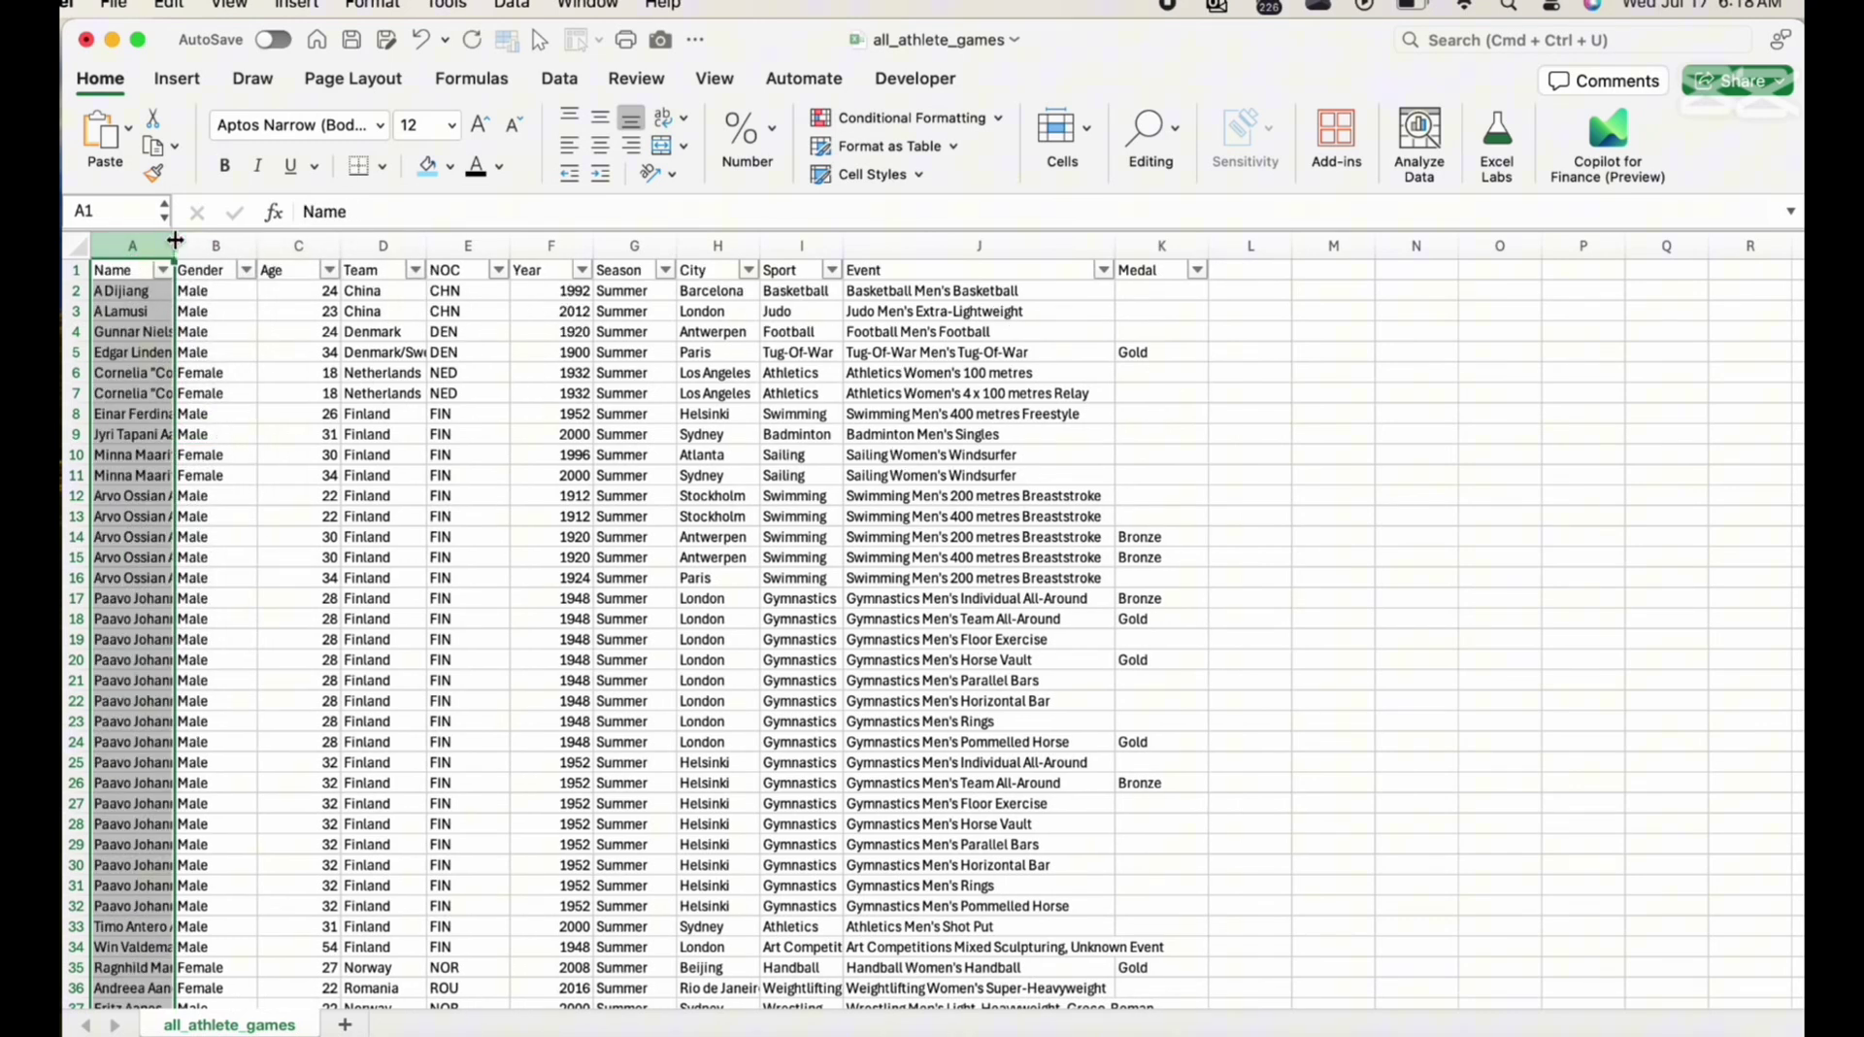
pyautogui.moveTo(175, 241); pyautogui.dragTo(265, 244)
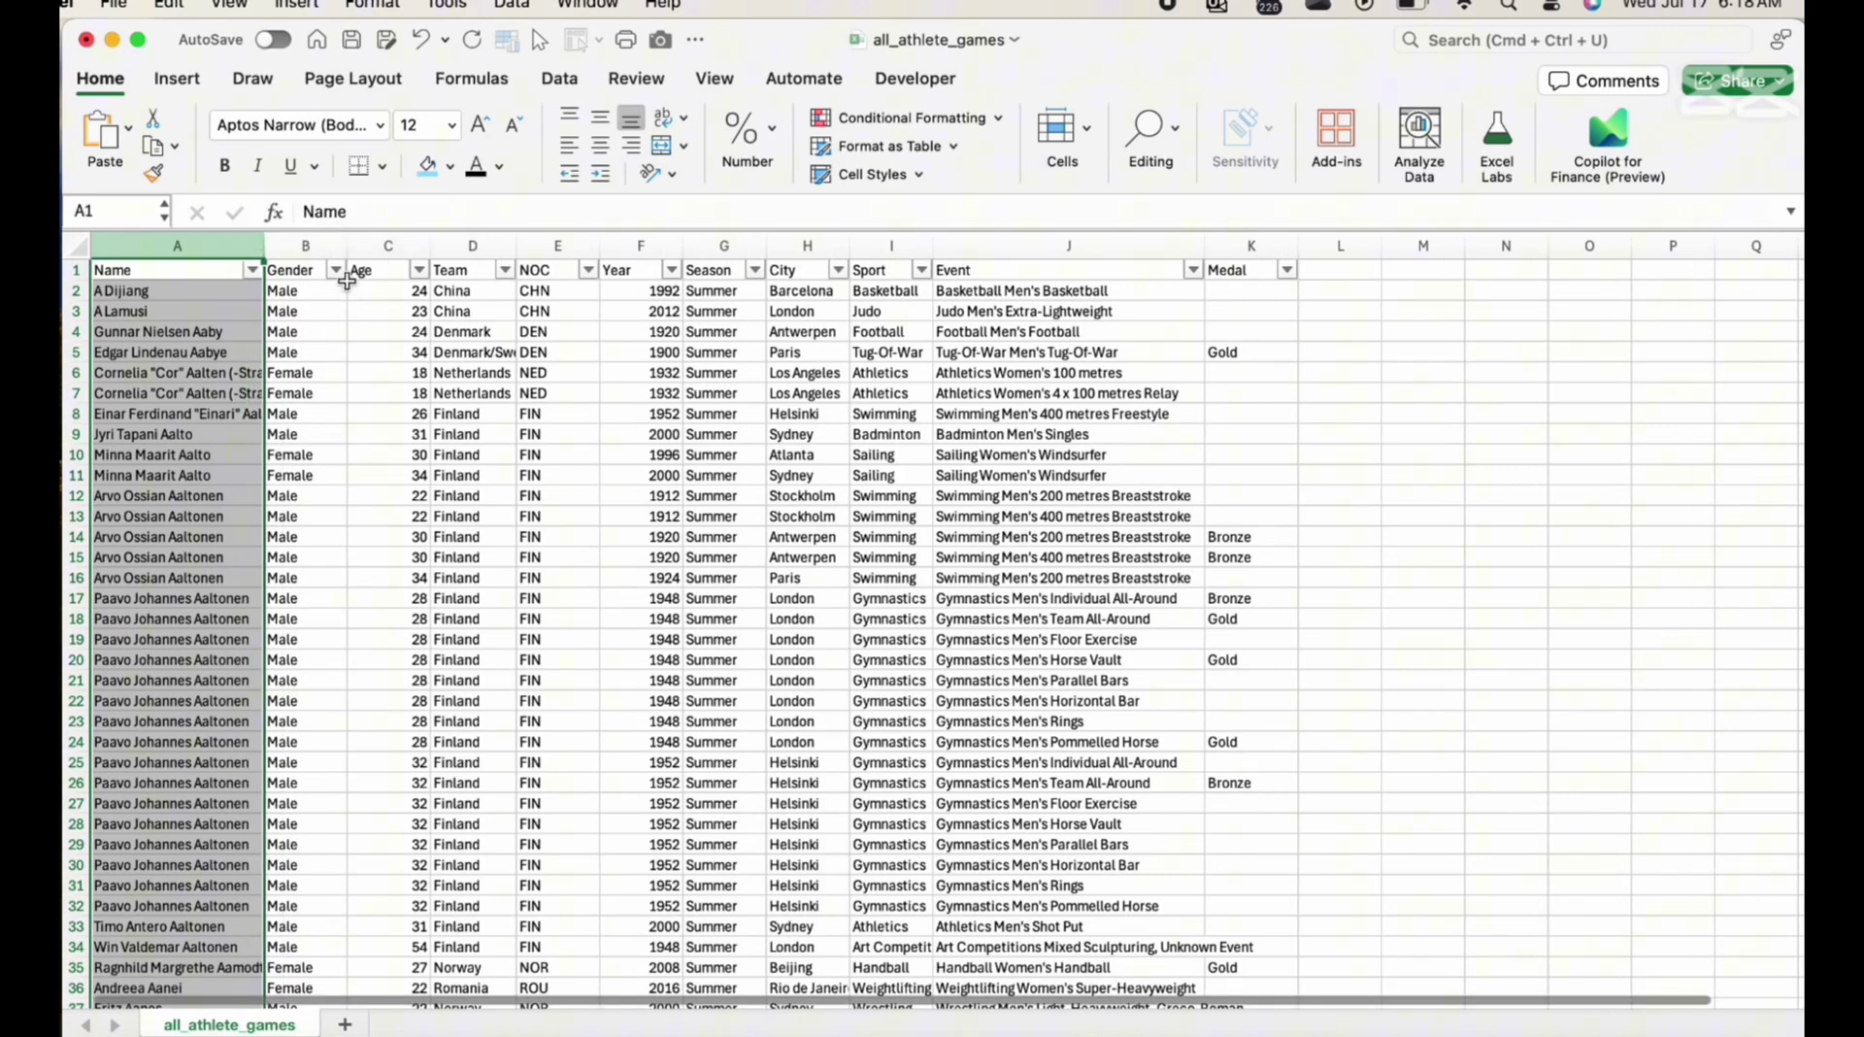
# Review the Gender and Age columns of the athlete data
pyautogui.click(314, 243)
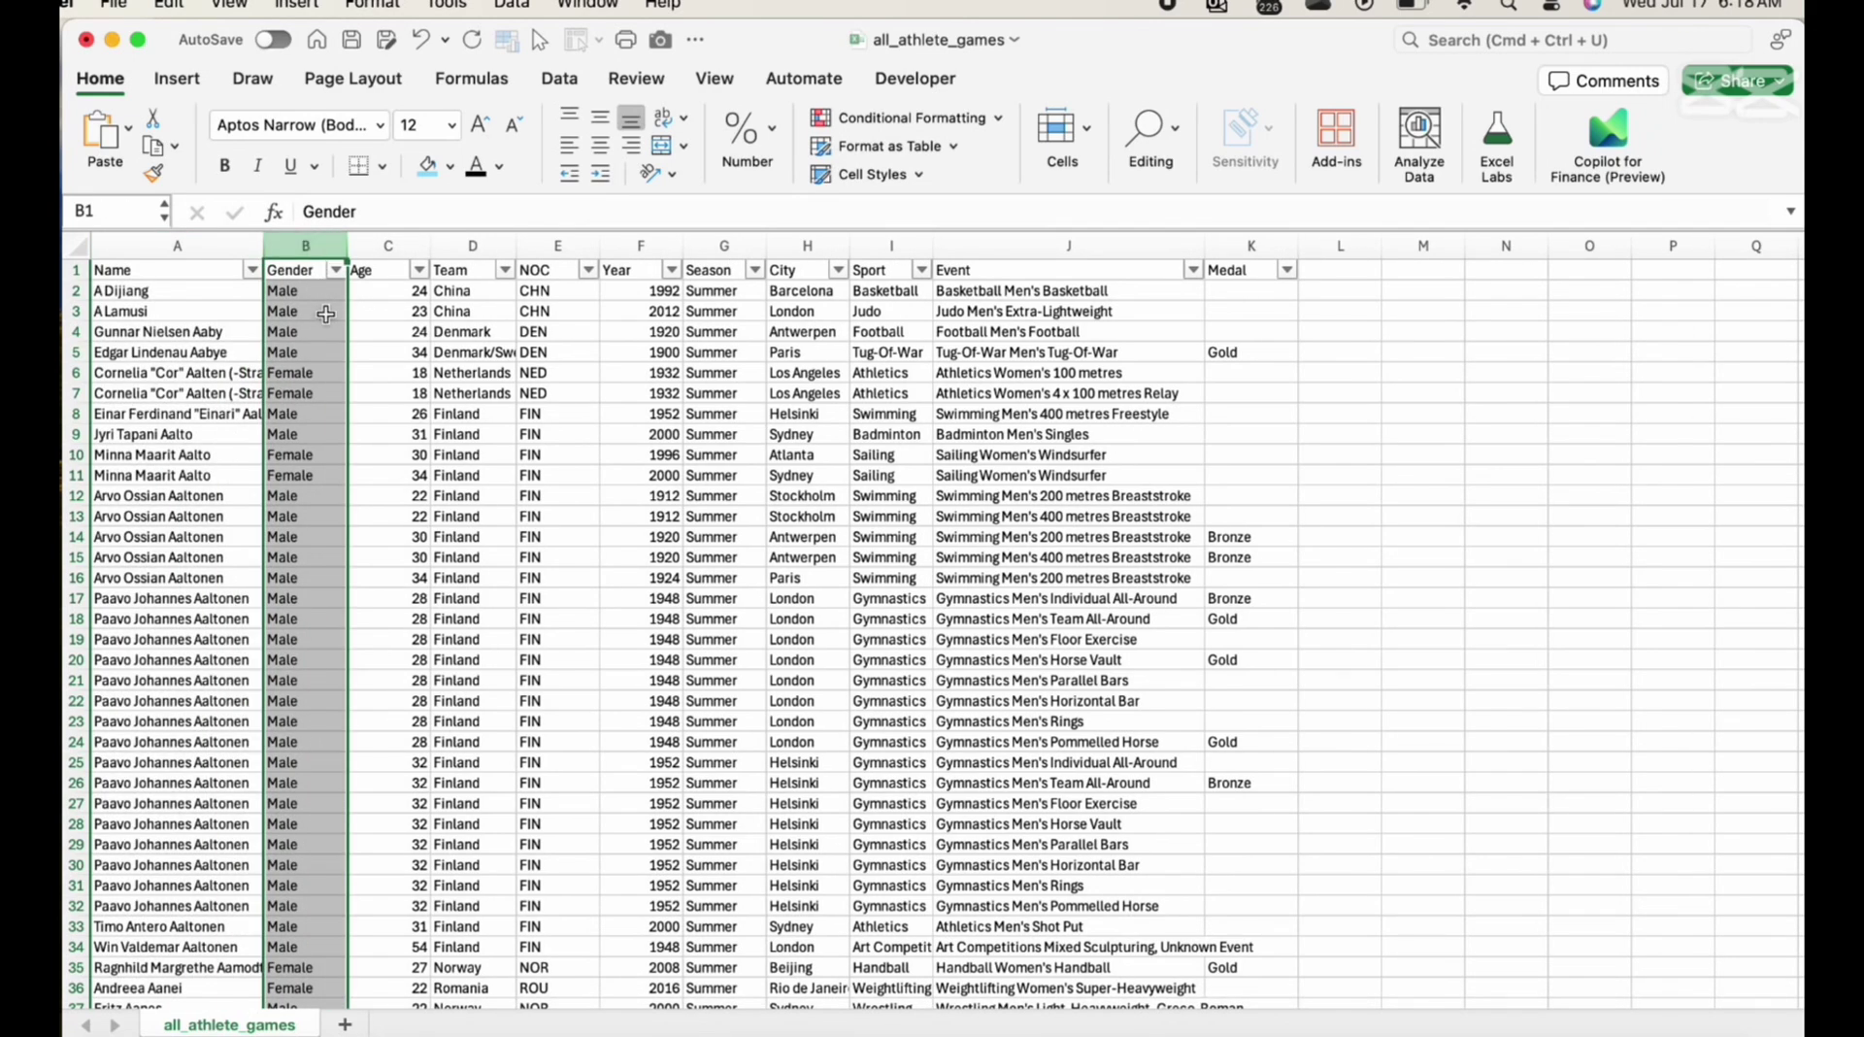
pyautogui.scroll(-5, 267, 823)
pyautogui.scroll(5, 267, 824)
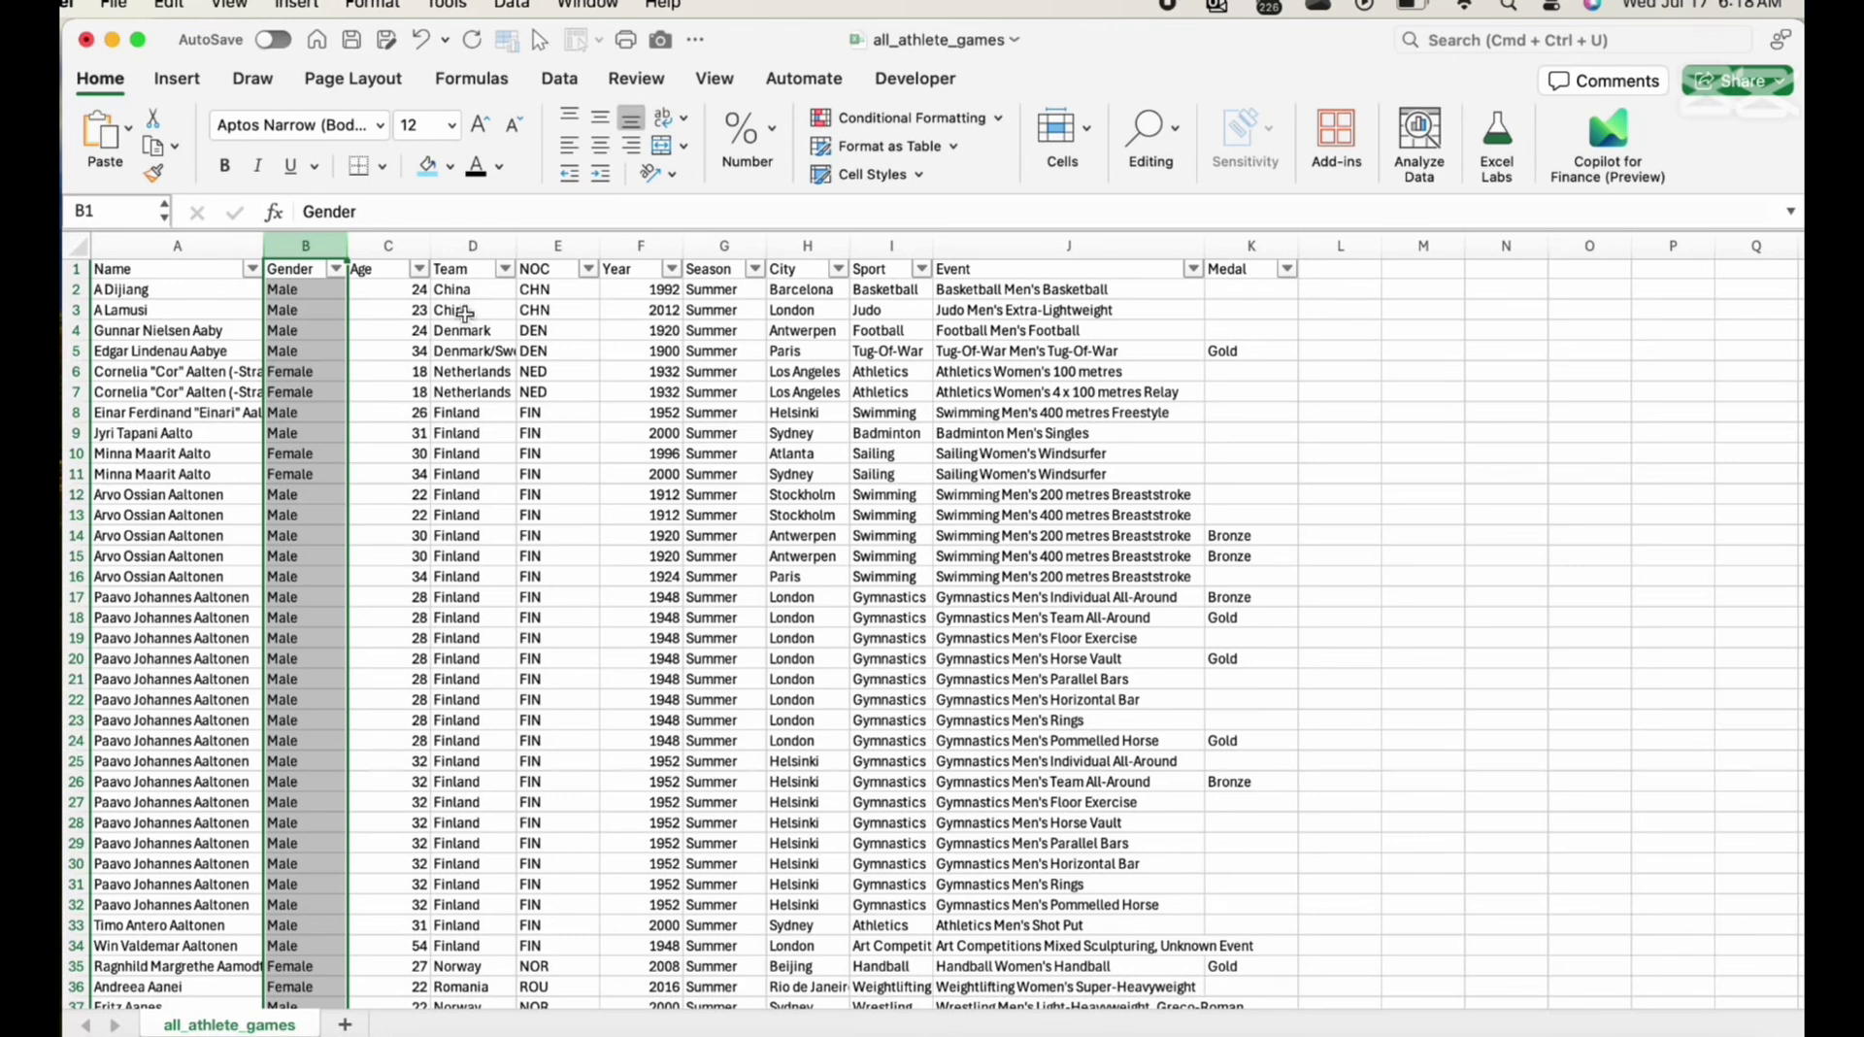
pyautogui.keyDown('shift'); pyautogui.click(420, 245); pyautogui.keyUp('shift')
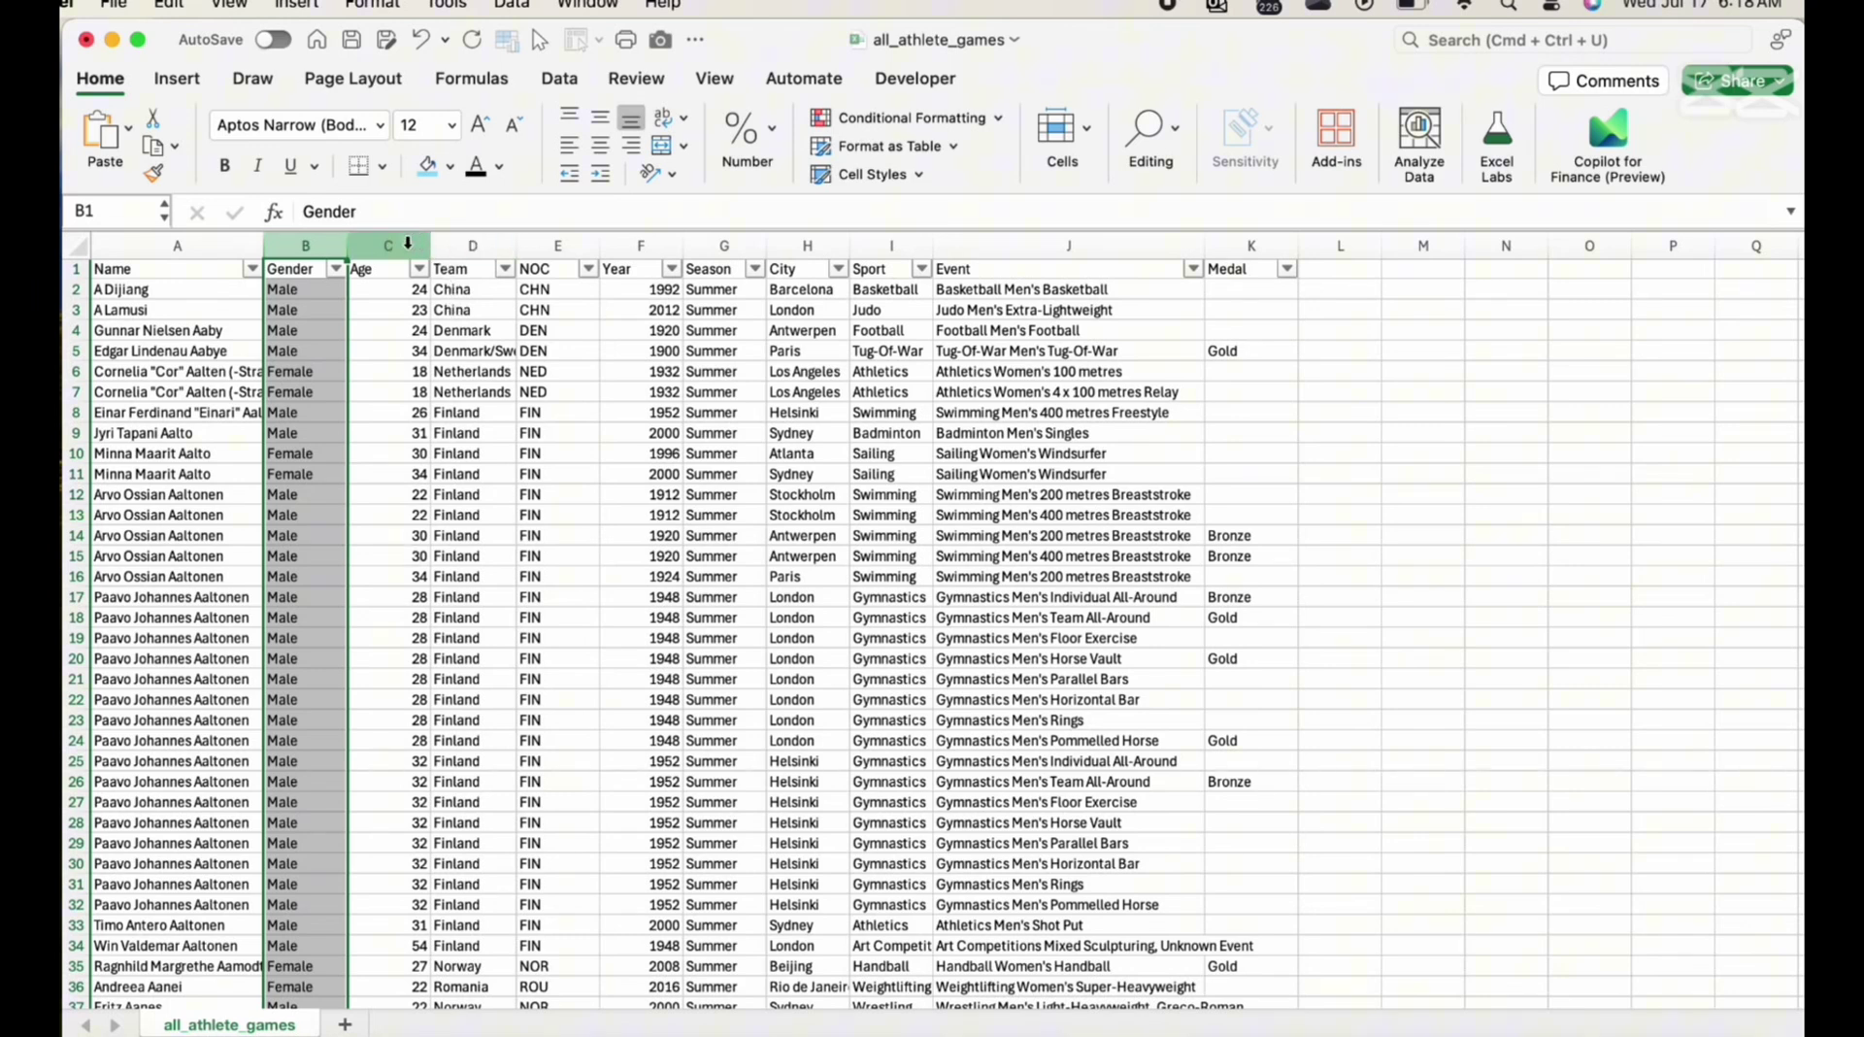
pyautogui.click(407, 245)
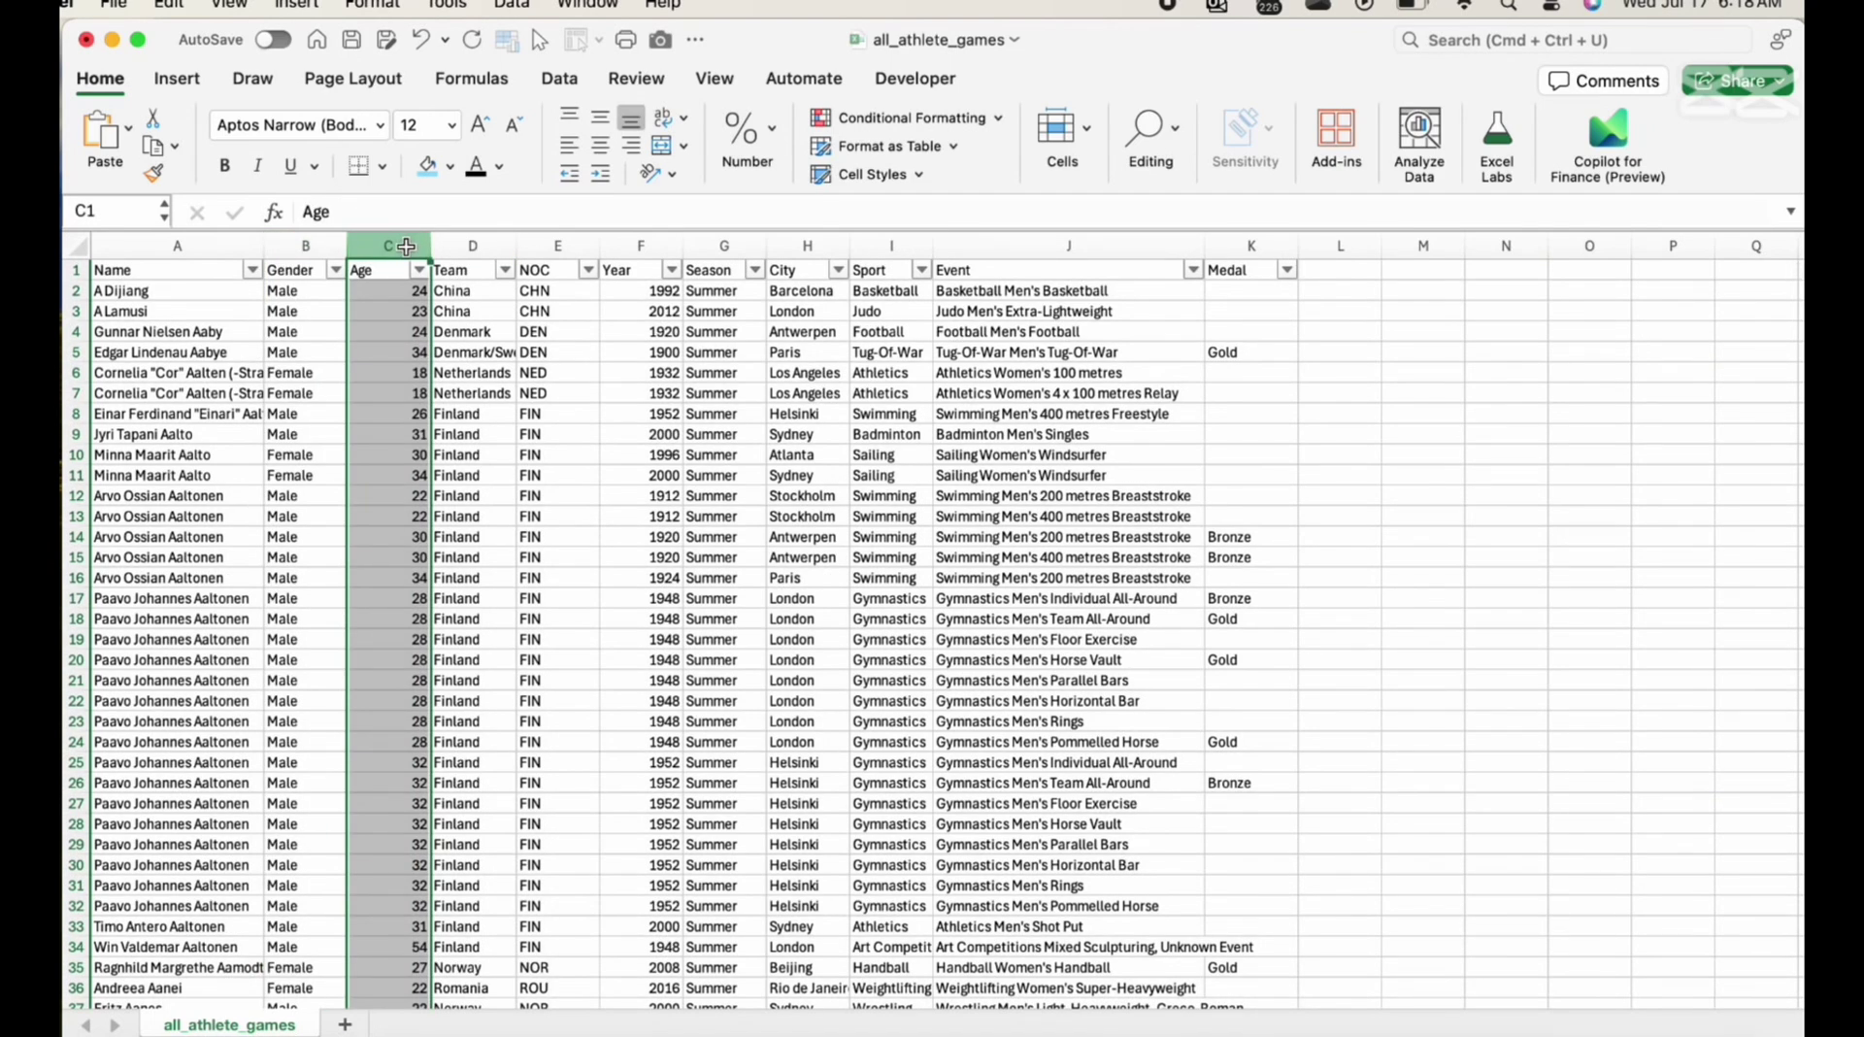
# Widen the Team column so the Denmark/Sweden entry fits in its cell
pyautogui.click(473, 243)
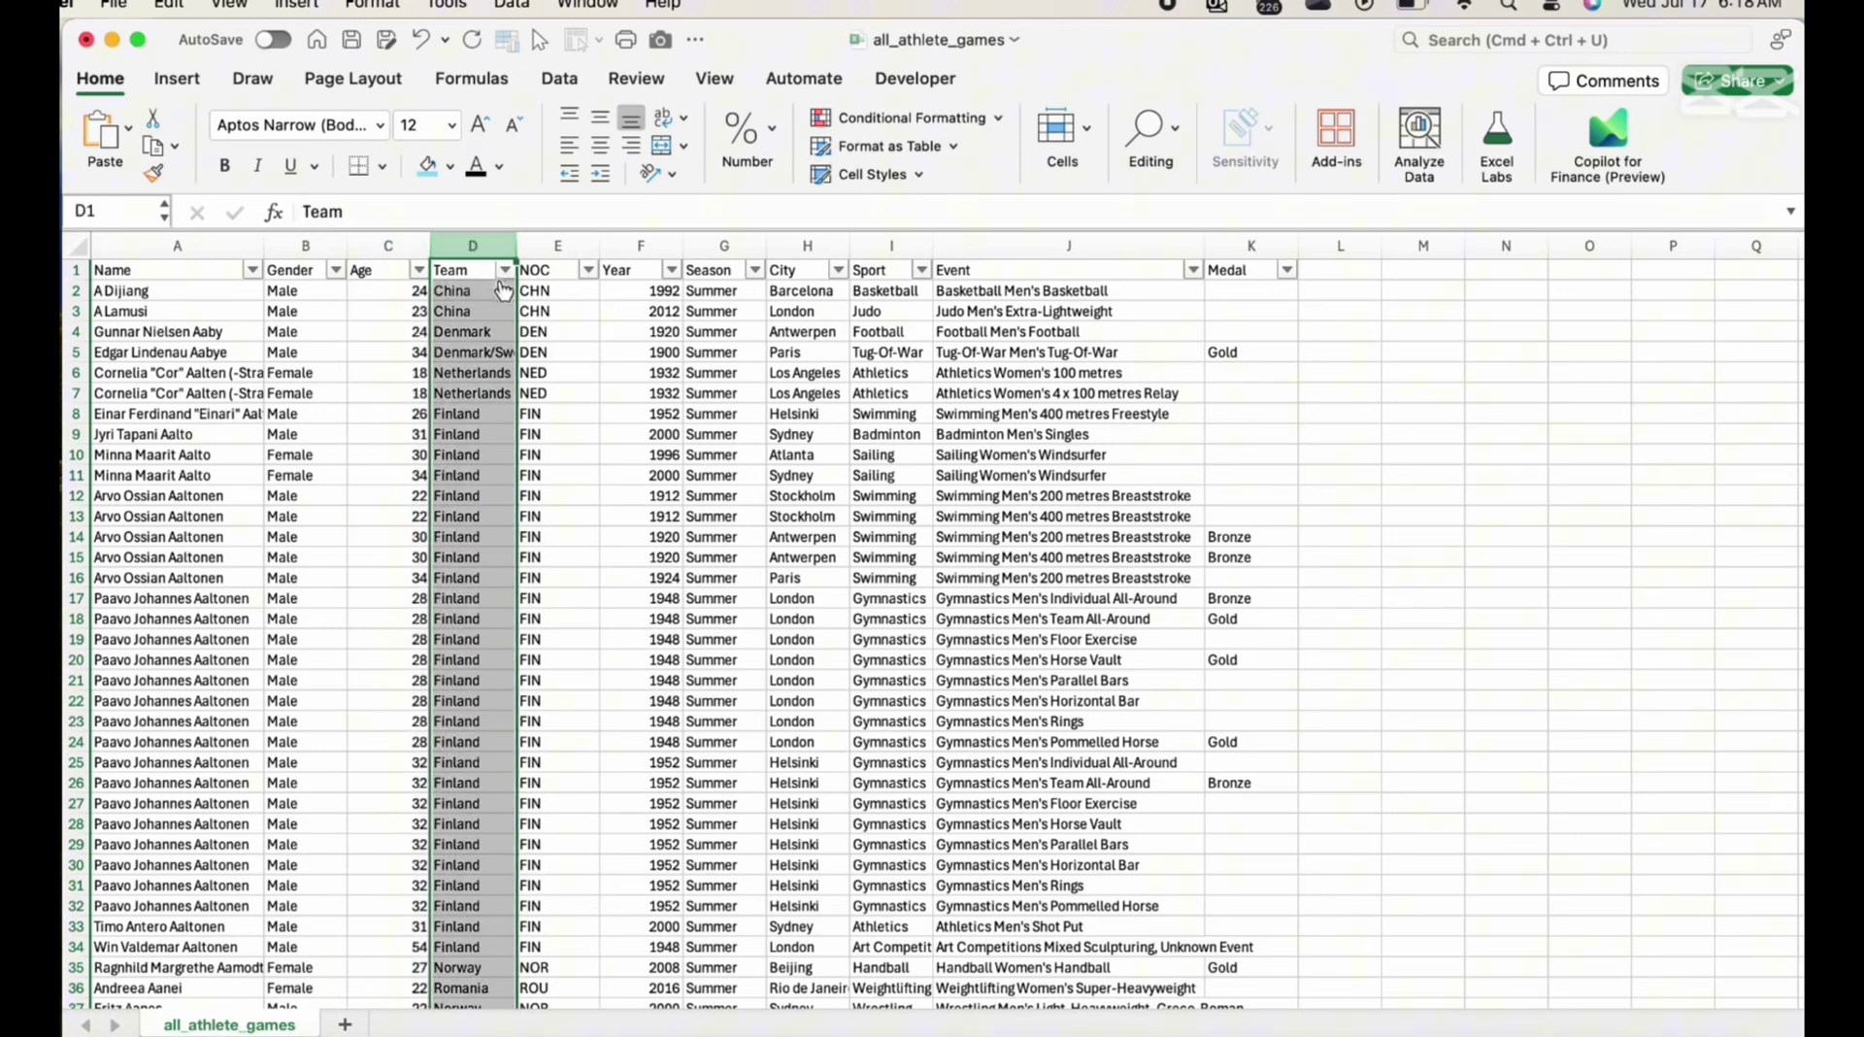
pyautogui.click(485, 347)
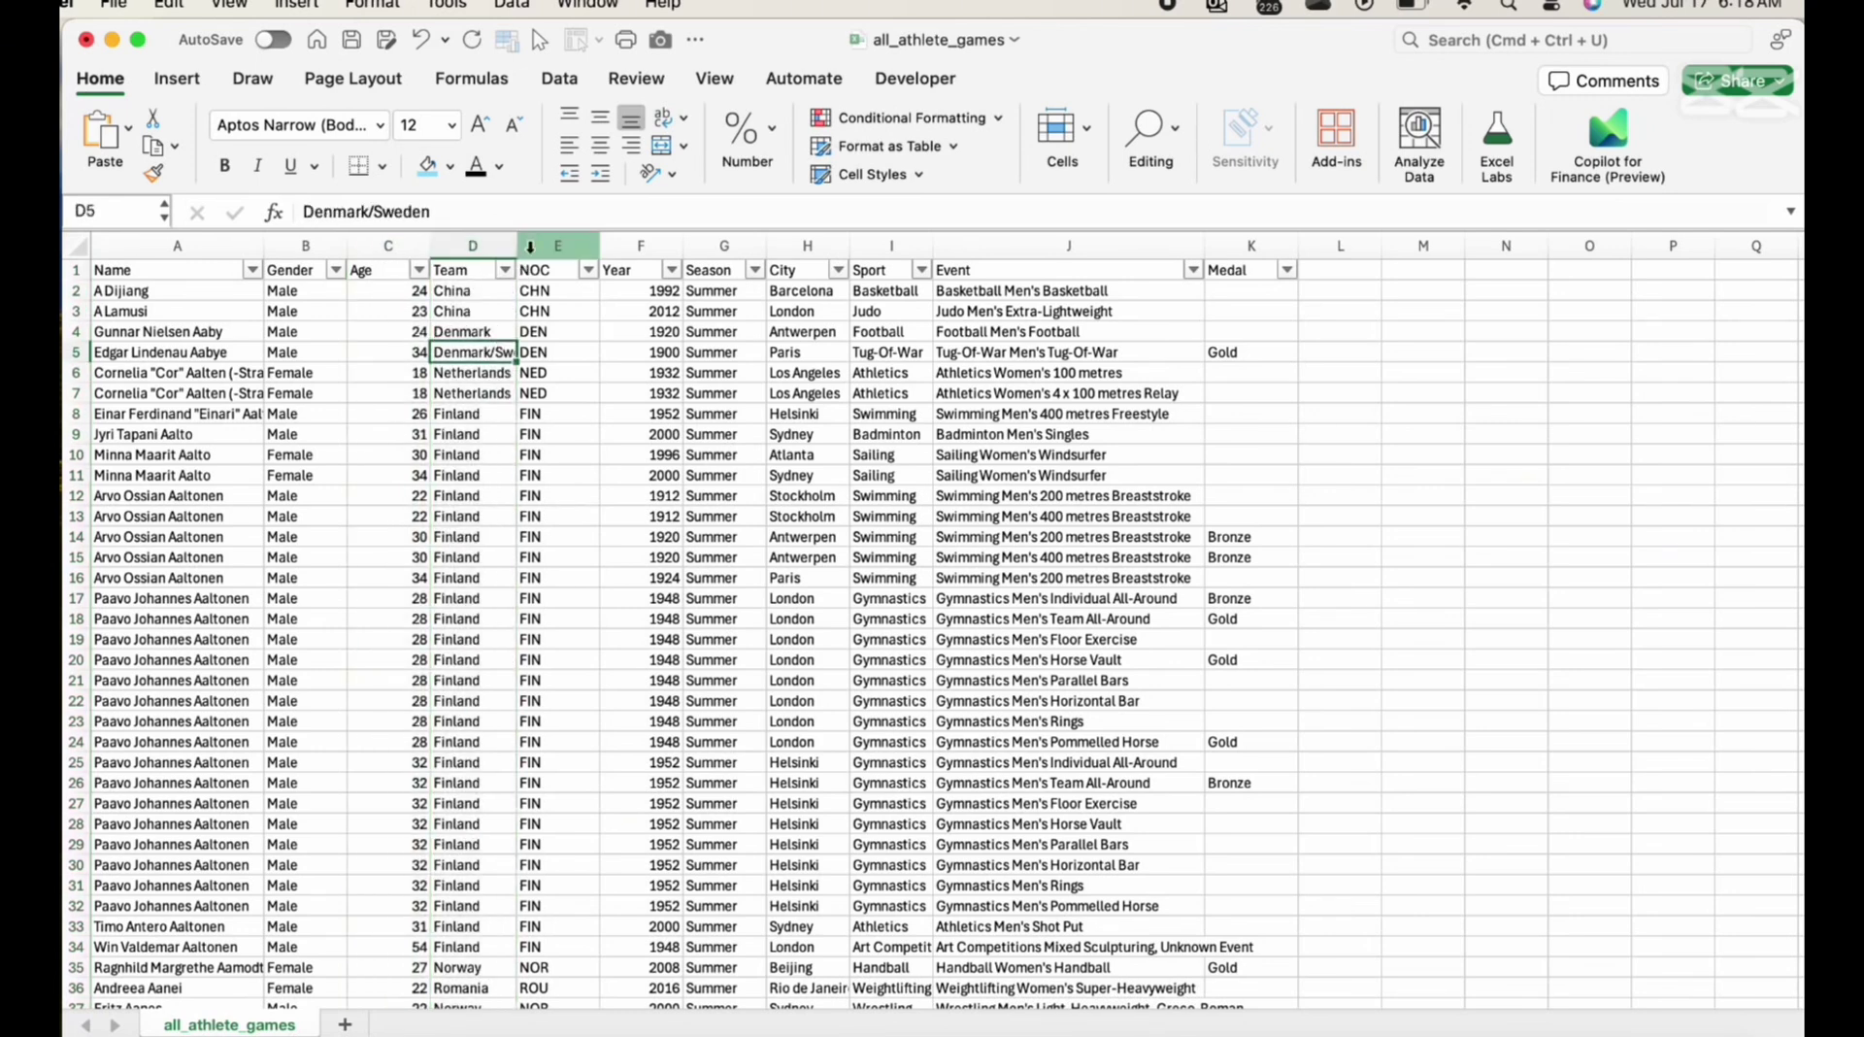
pyautogui.moveTo(517, 243); pyautogui.dragTo(578, 239)
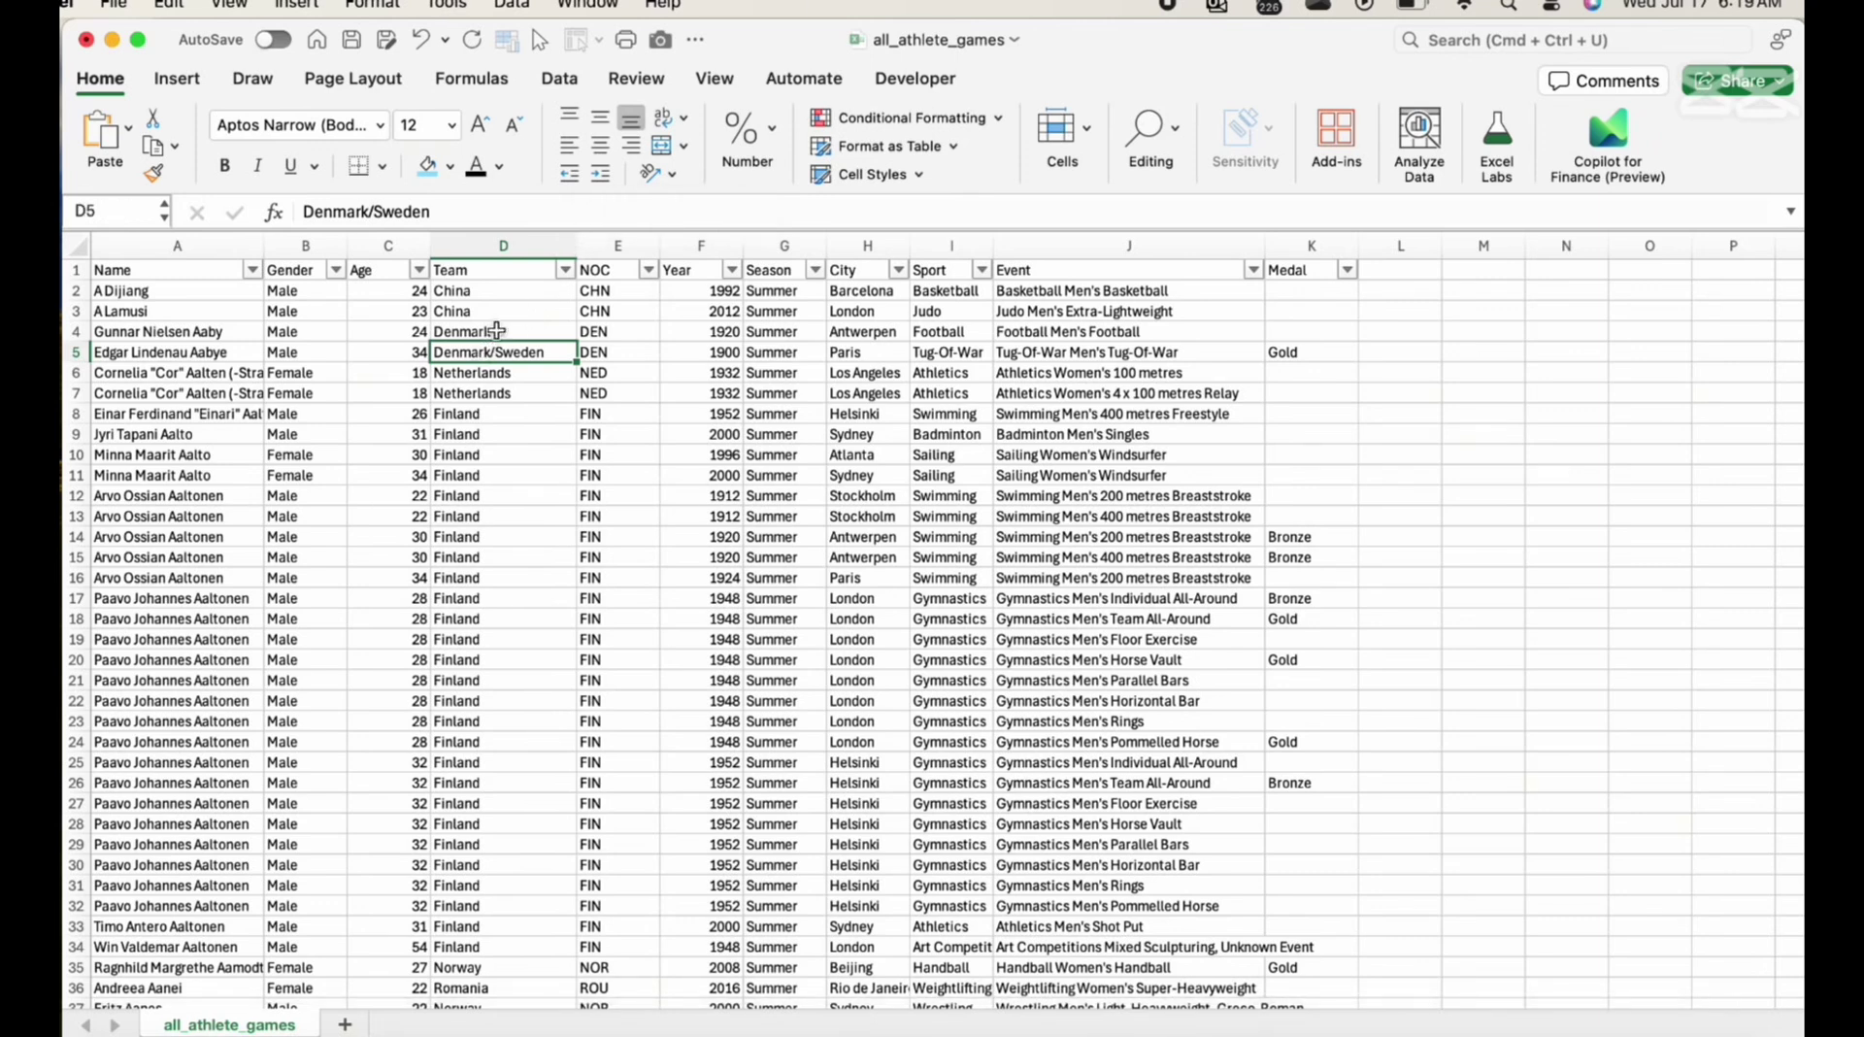
# Examine the Denmark and Denmark/Sweden entries and browse the distinct filter values of the Team column
pyautogui.click(496, 330)
pyautogui.click(499, 354)
pyautogui.click(565, 271)
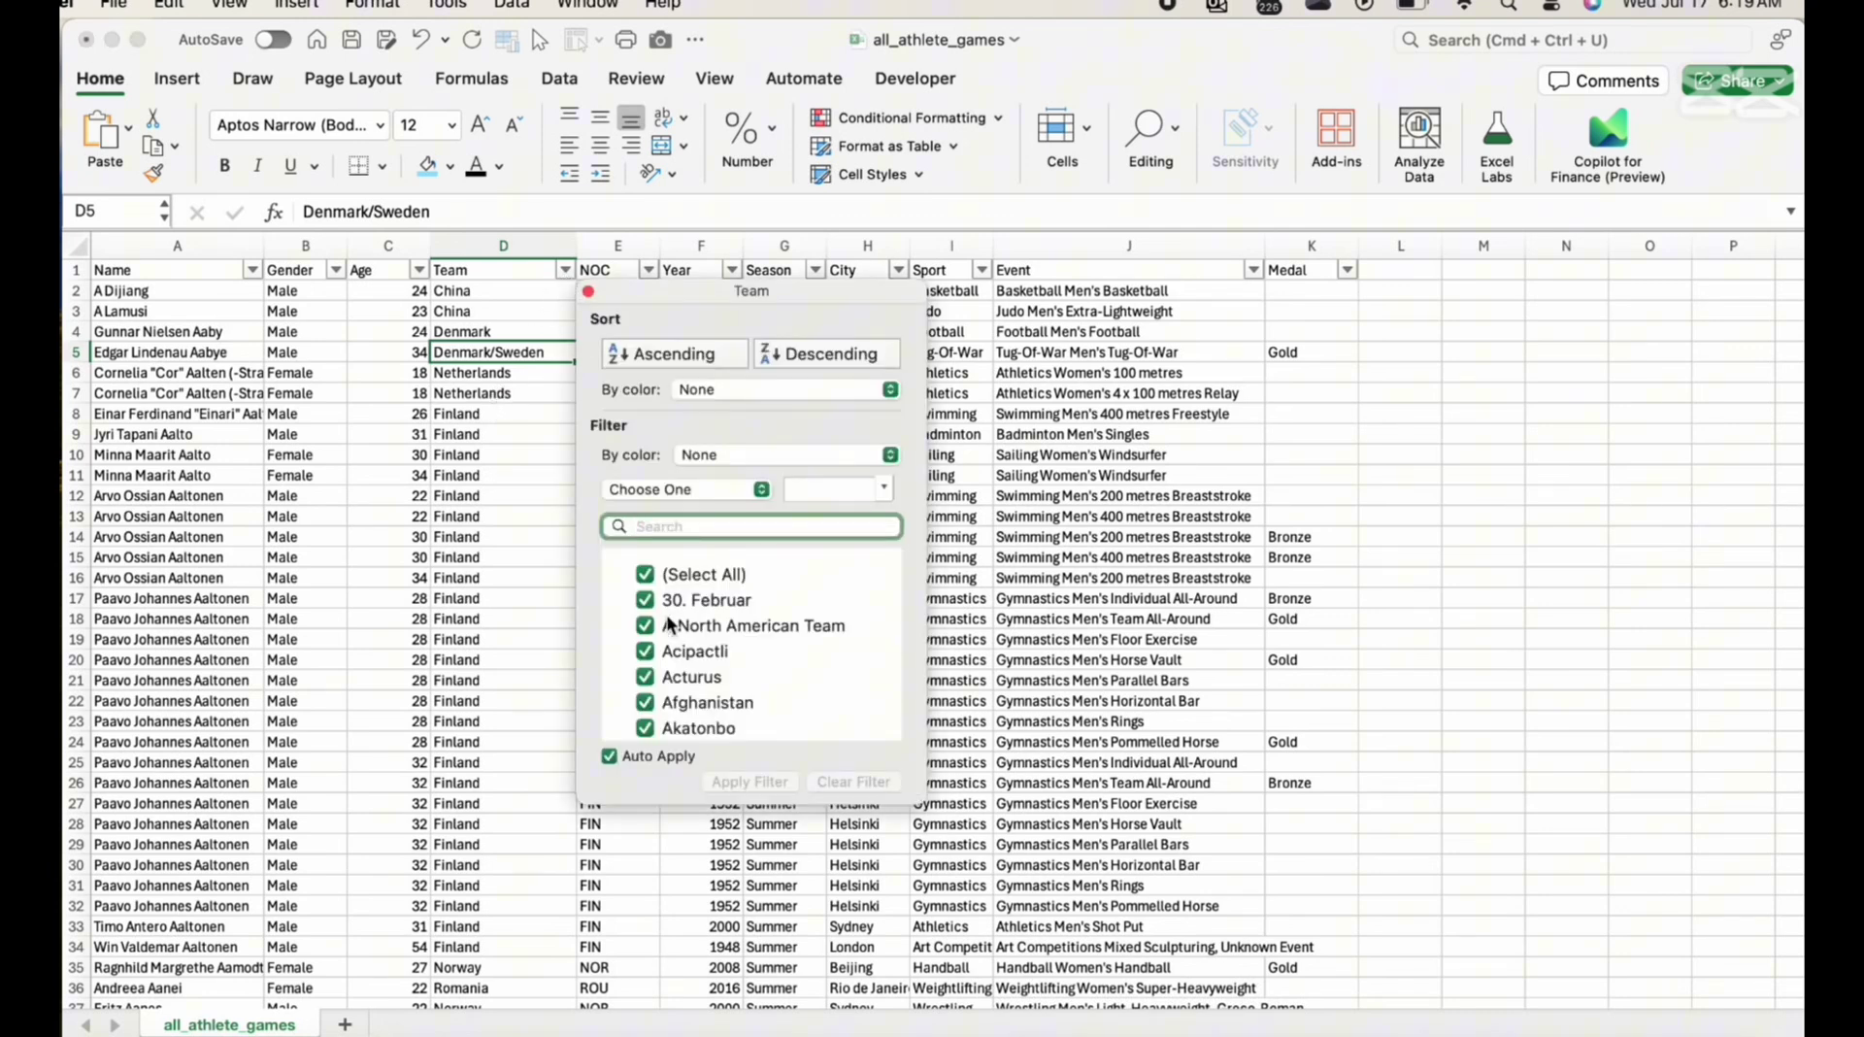
pyautogui.scroll(-1, 666, 613)
pyautogui.scroll(1, 666, 614)
pyautogui.scroll(-5, 713, 644)
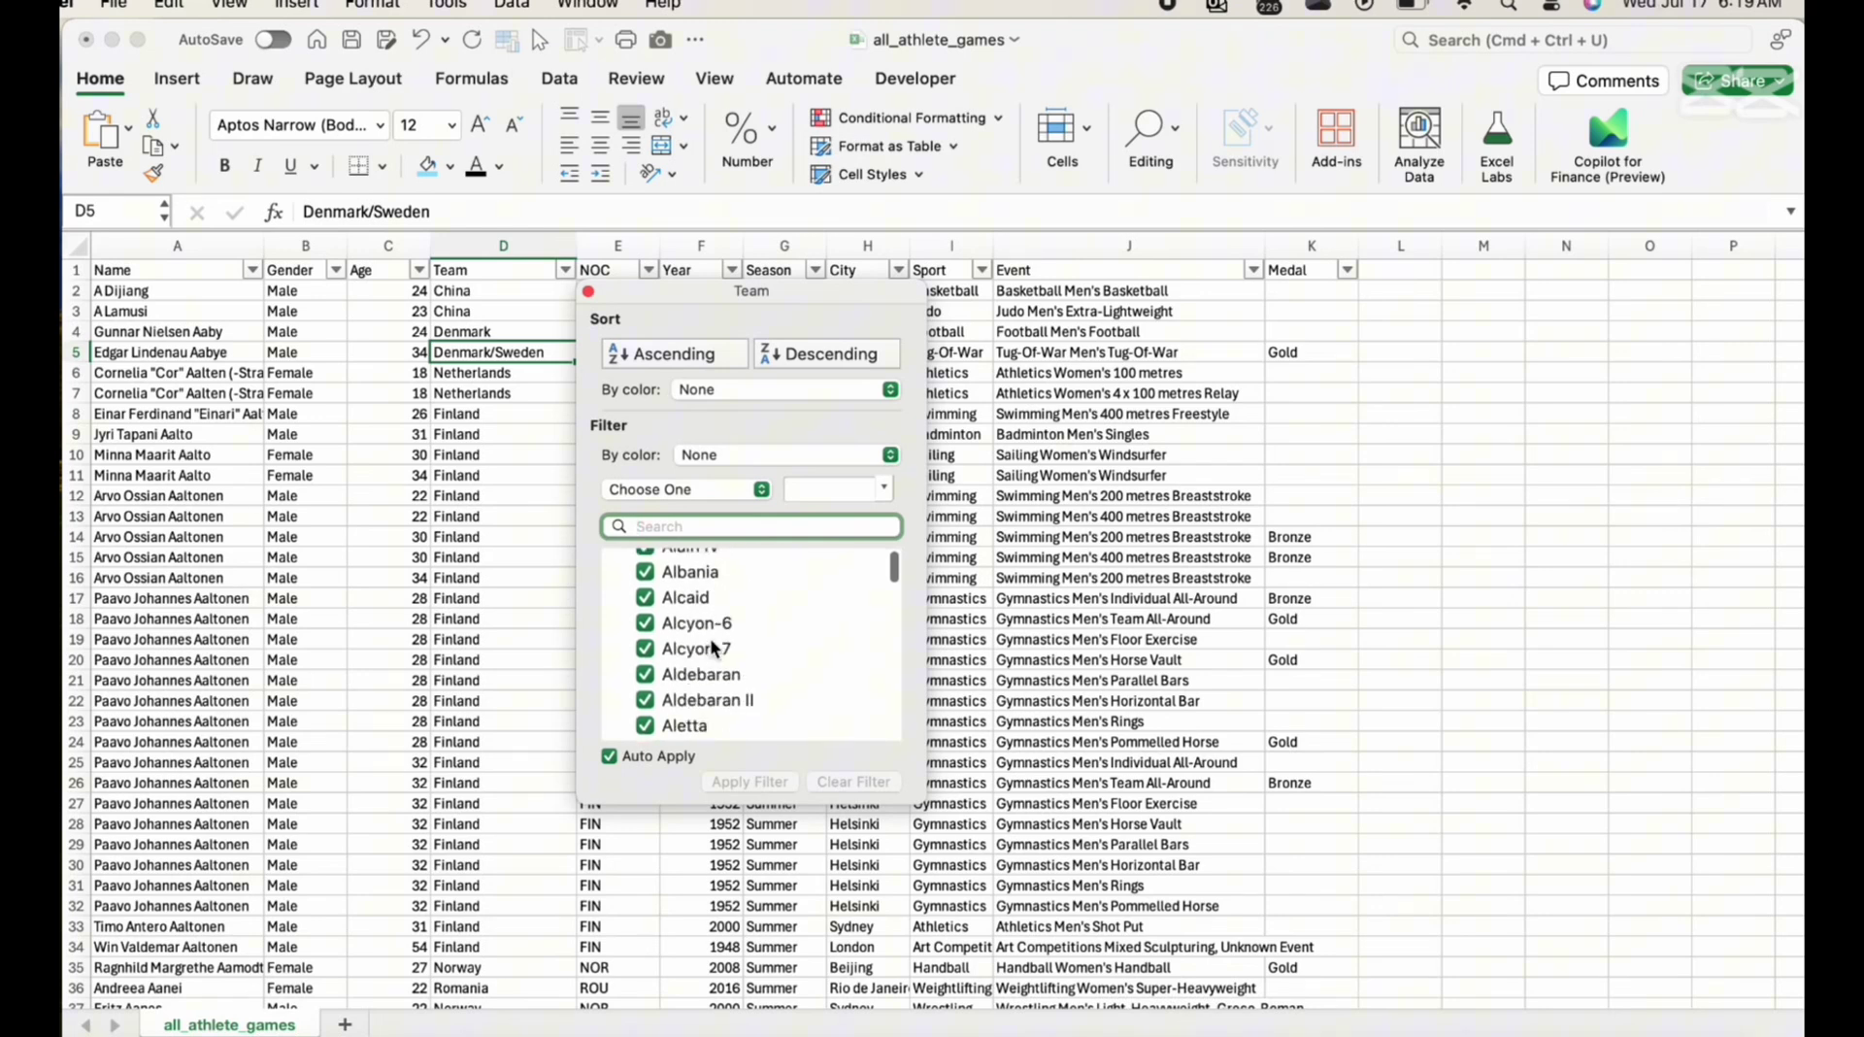
pyautogui.scroll(-5, 714, 648)
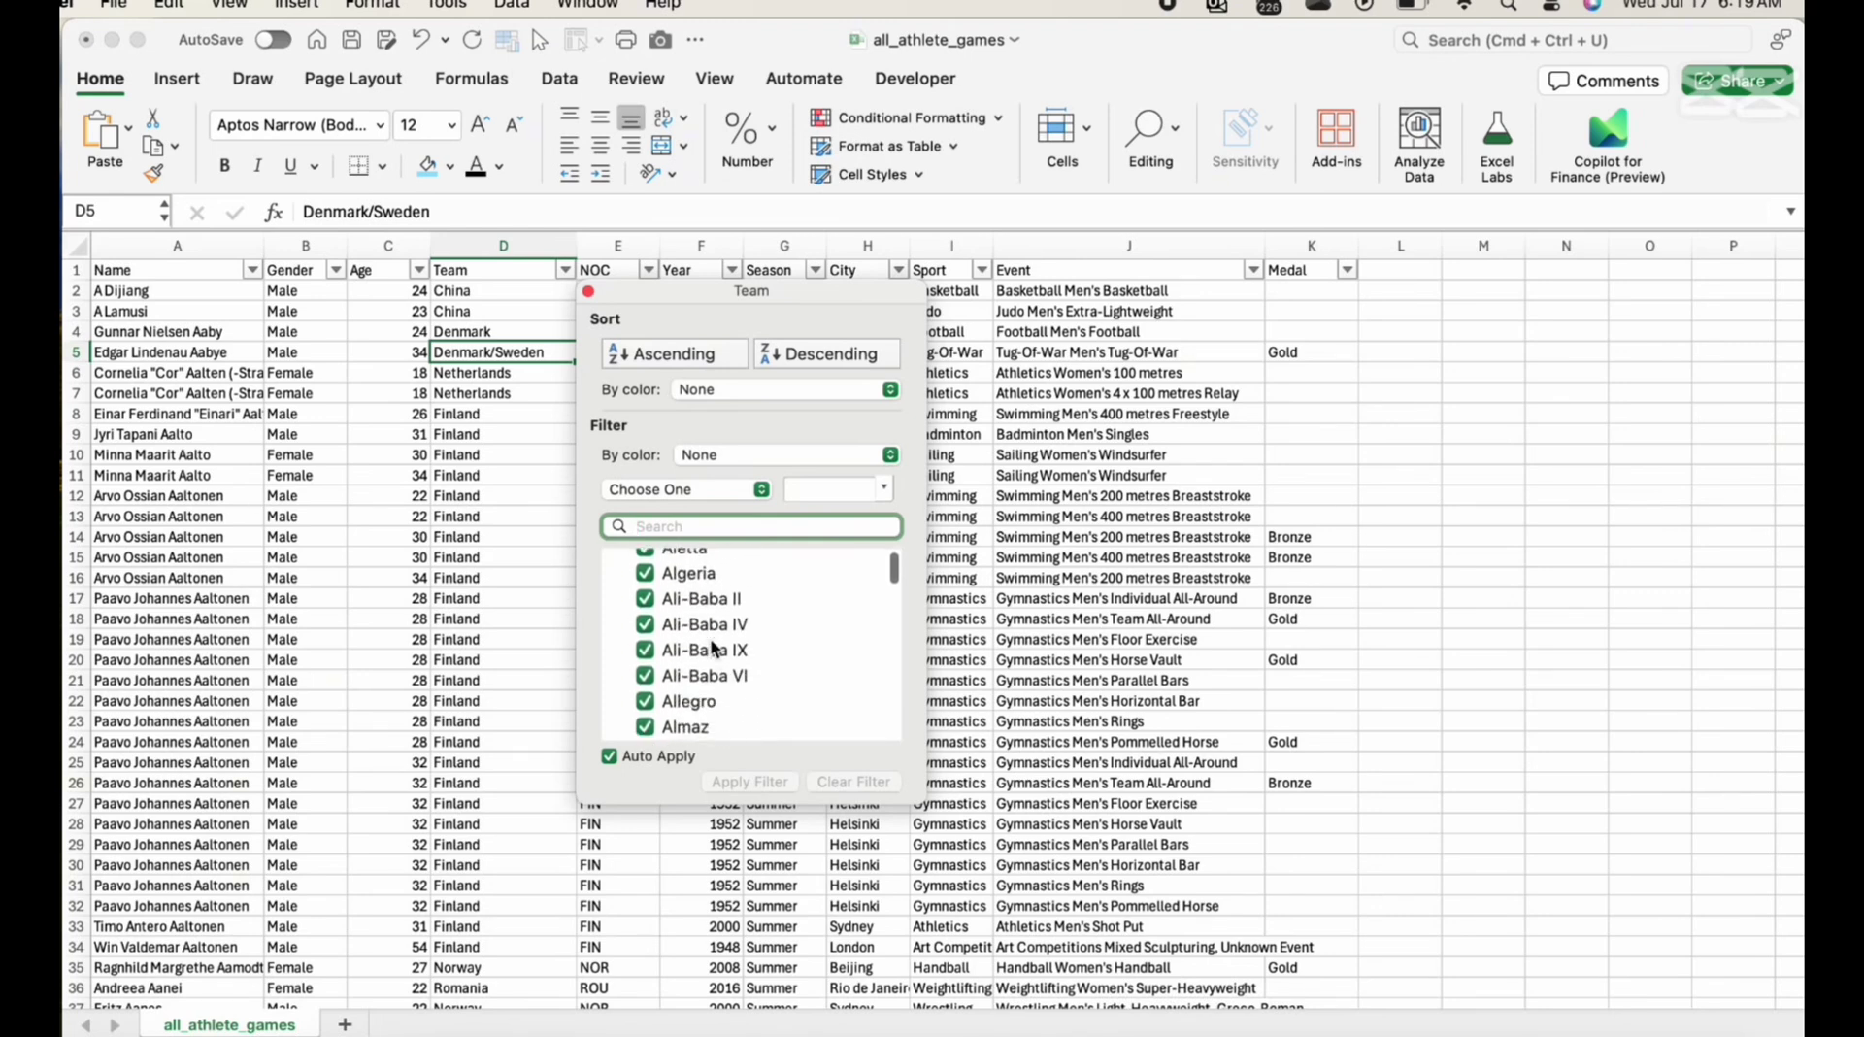
pyautogui.scroll(-5, 714, 647)
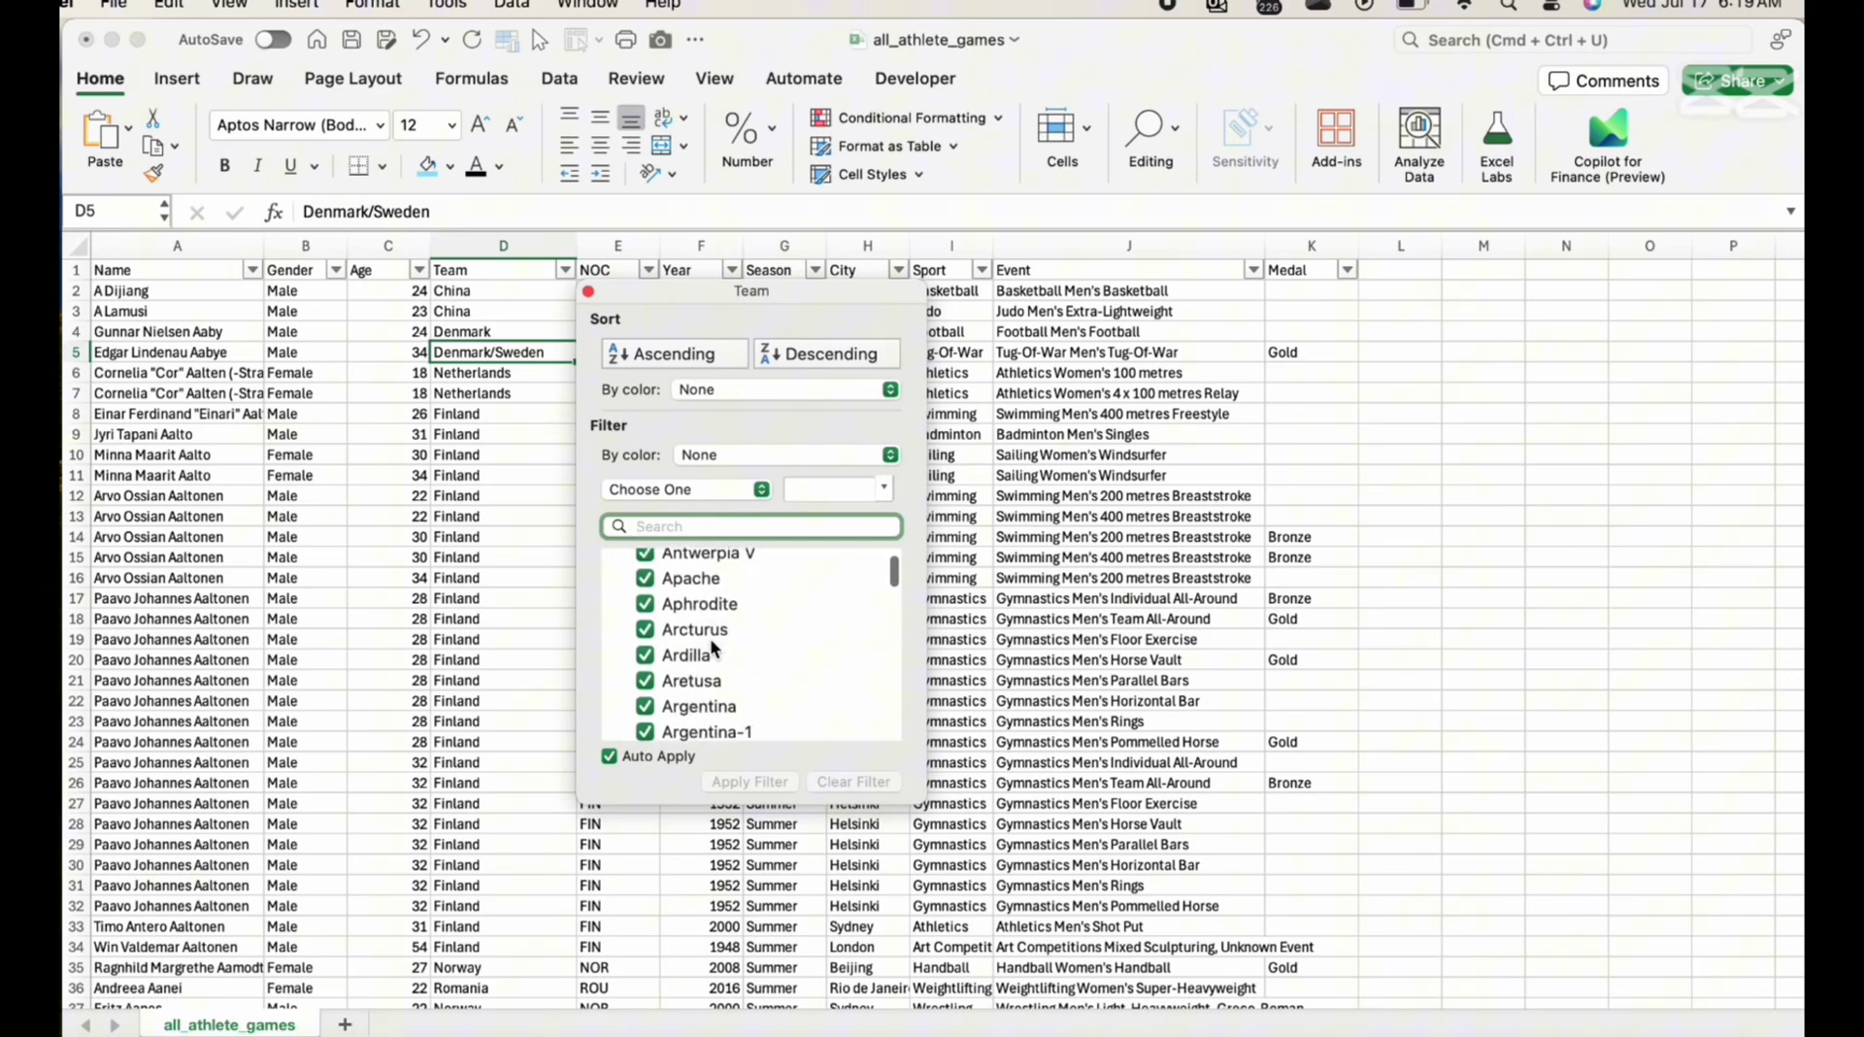
pyautogui.click(496, 619)
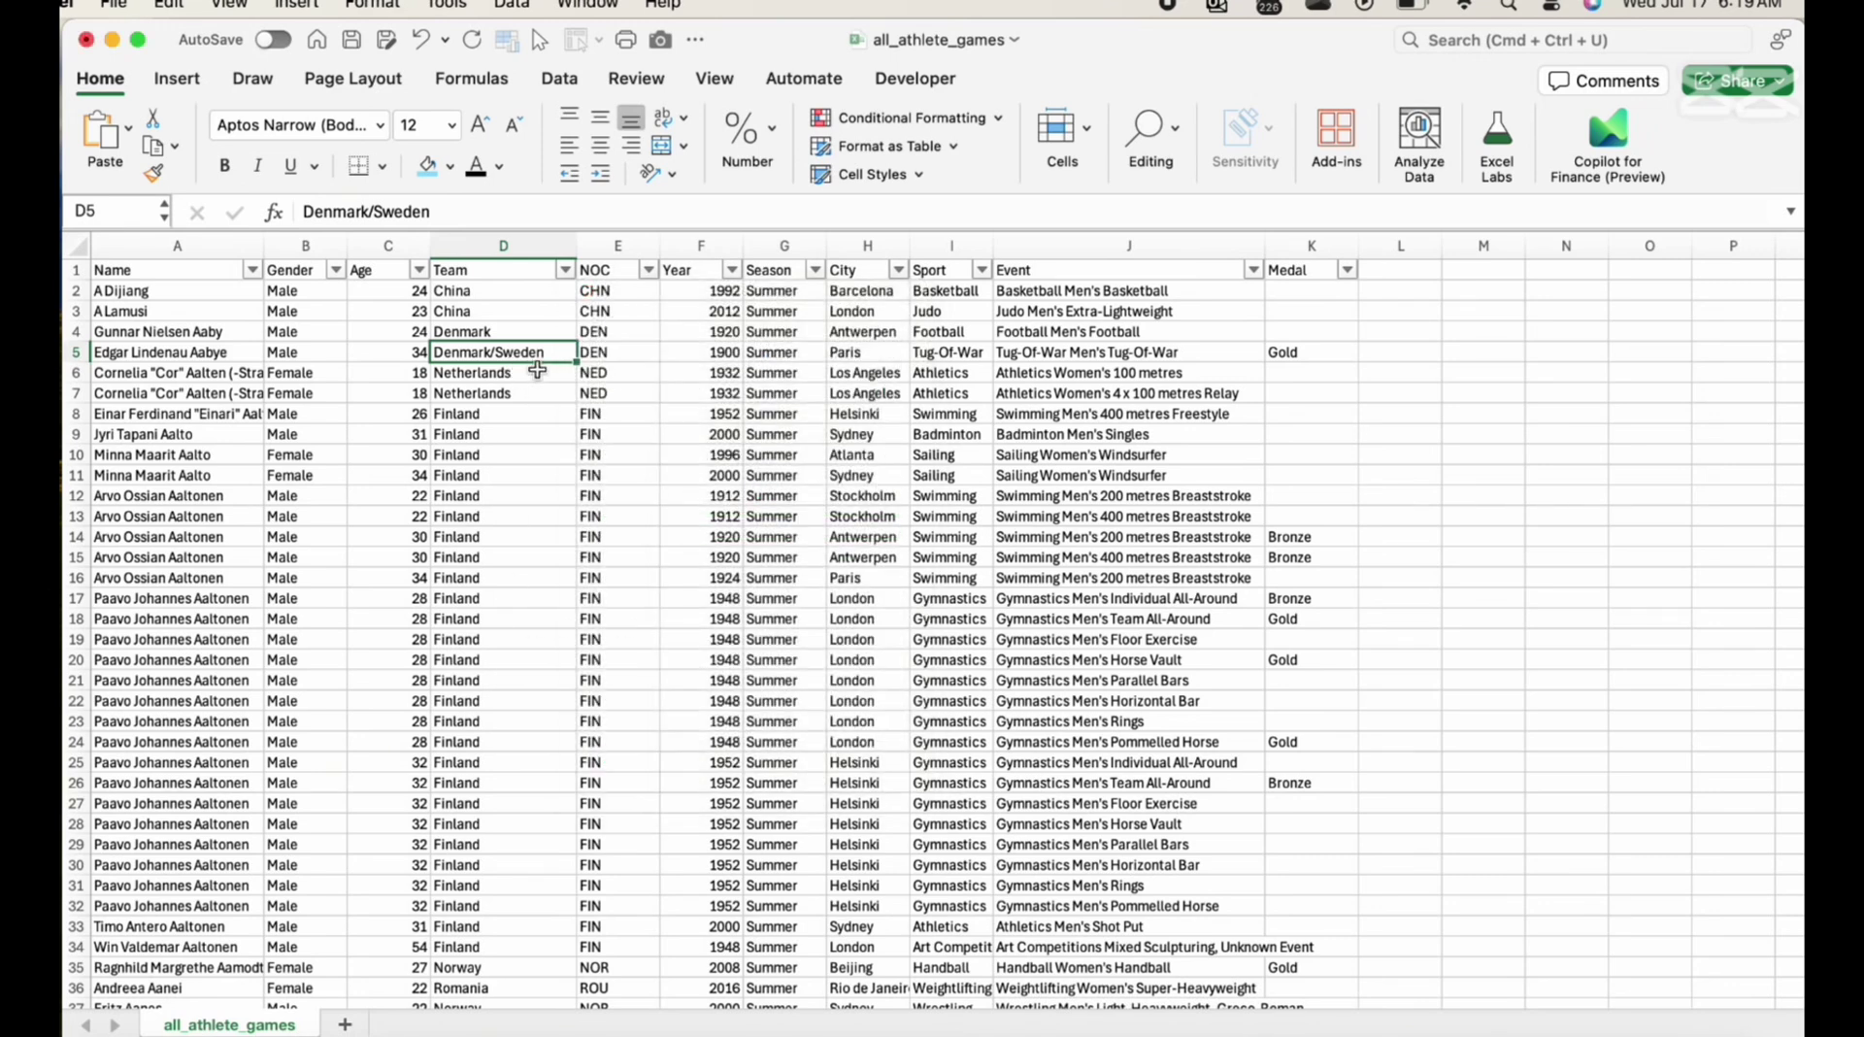
# Check the distinct filter values of the NOC column, leaving the filter unchanged
pyautogui.click(648, 271)
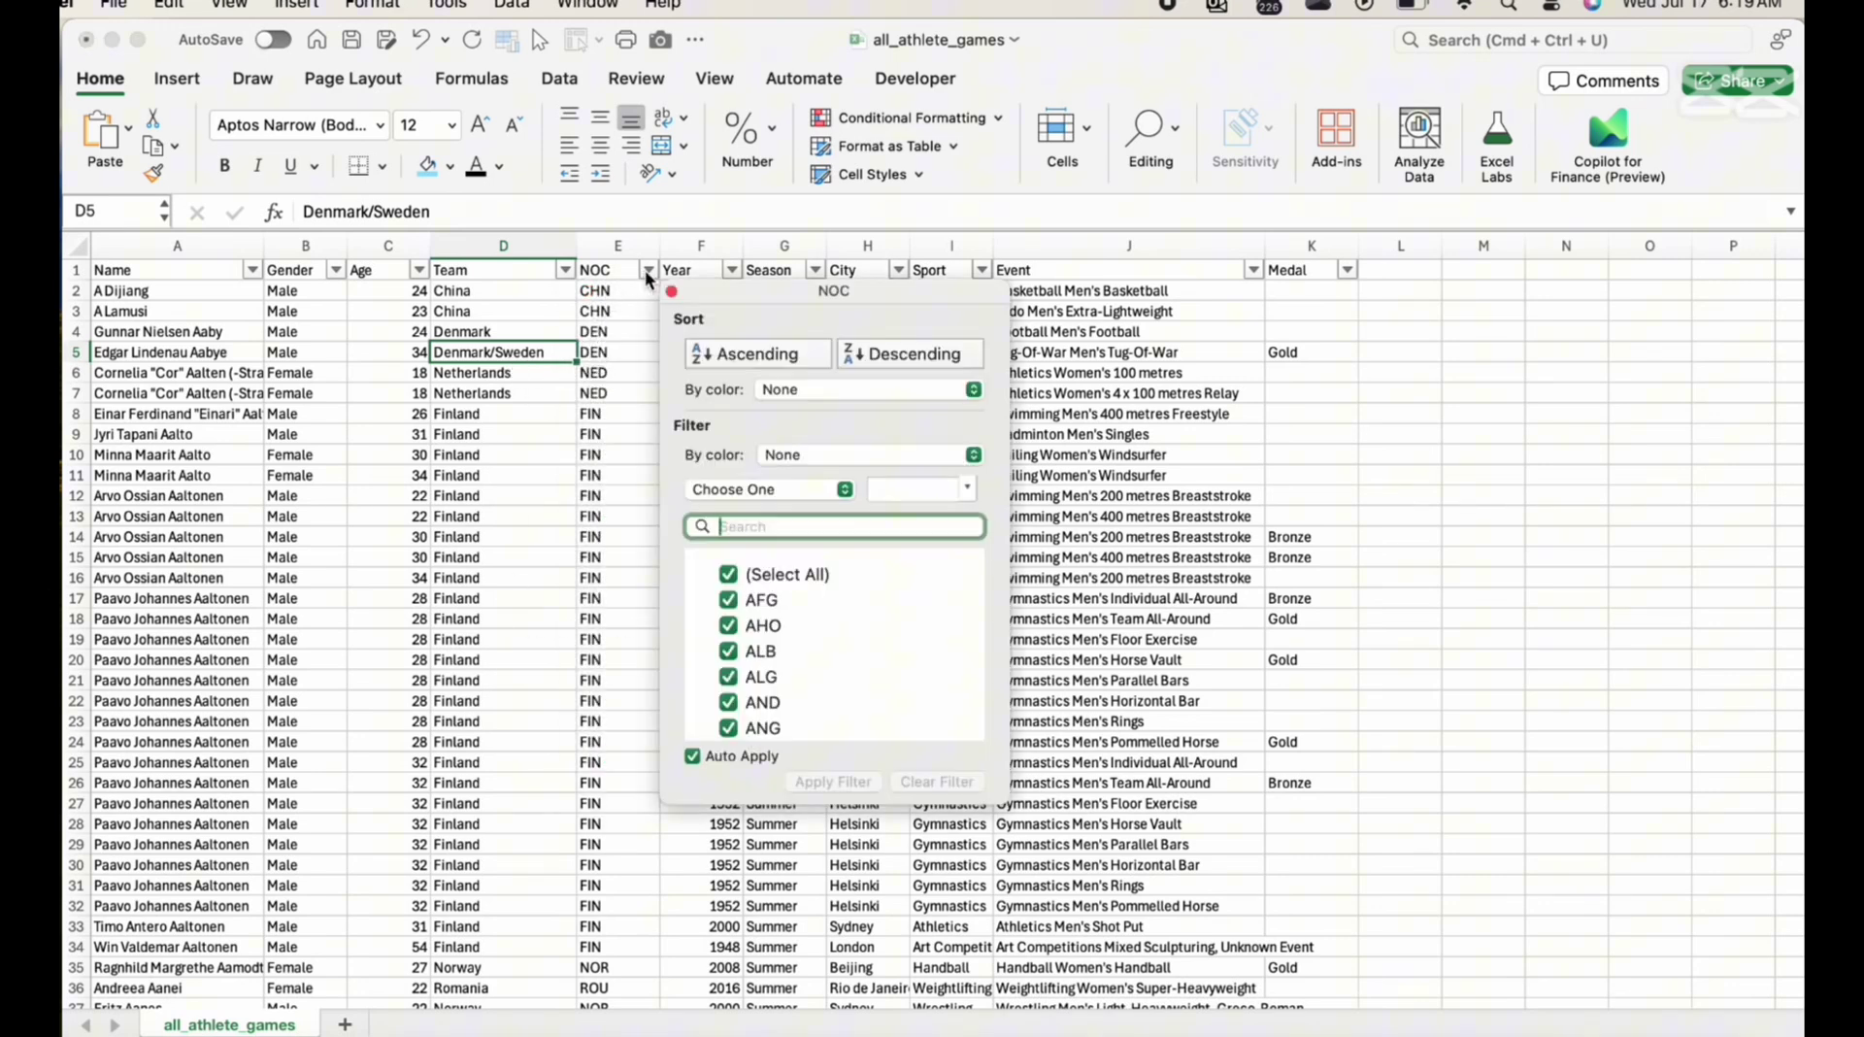
pyautogui.scroll(-1, 752, 648)
pyautogui.scroll(1, 752, 649)
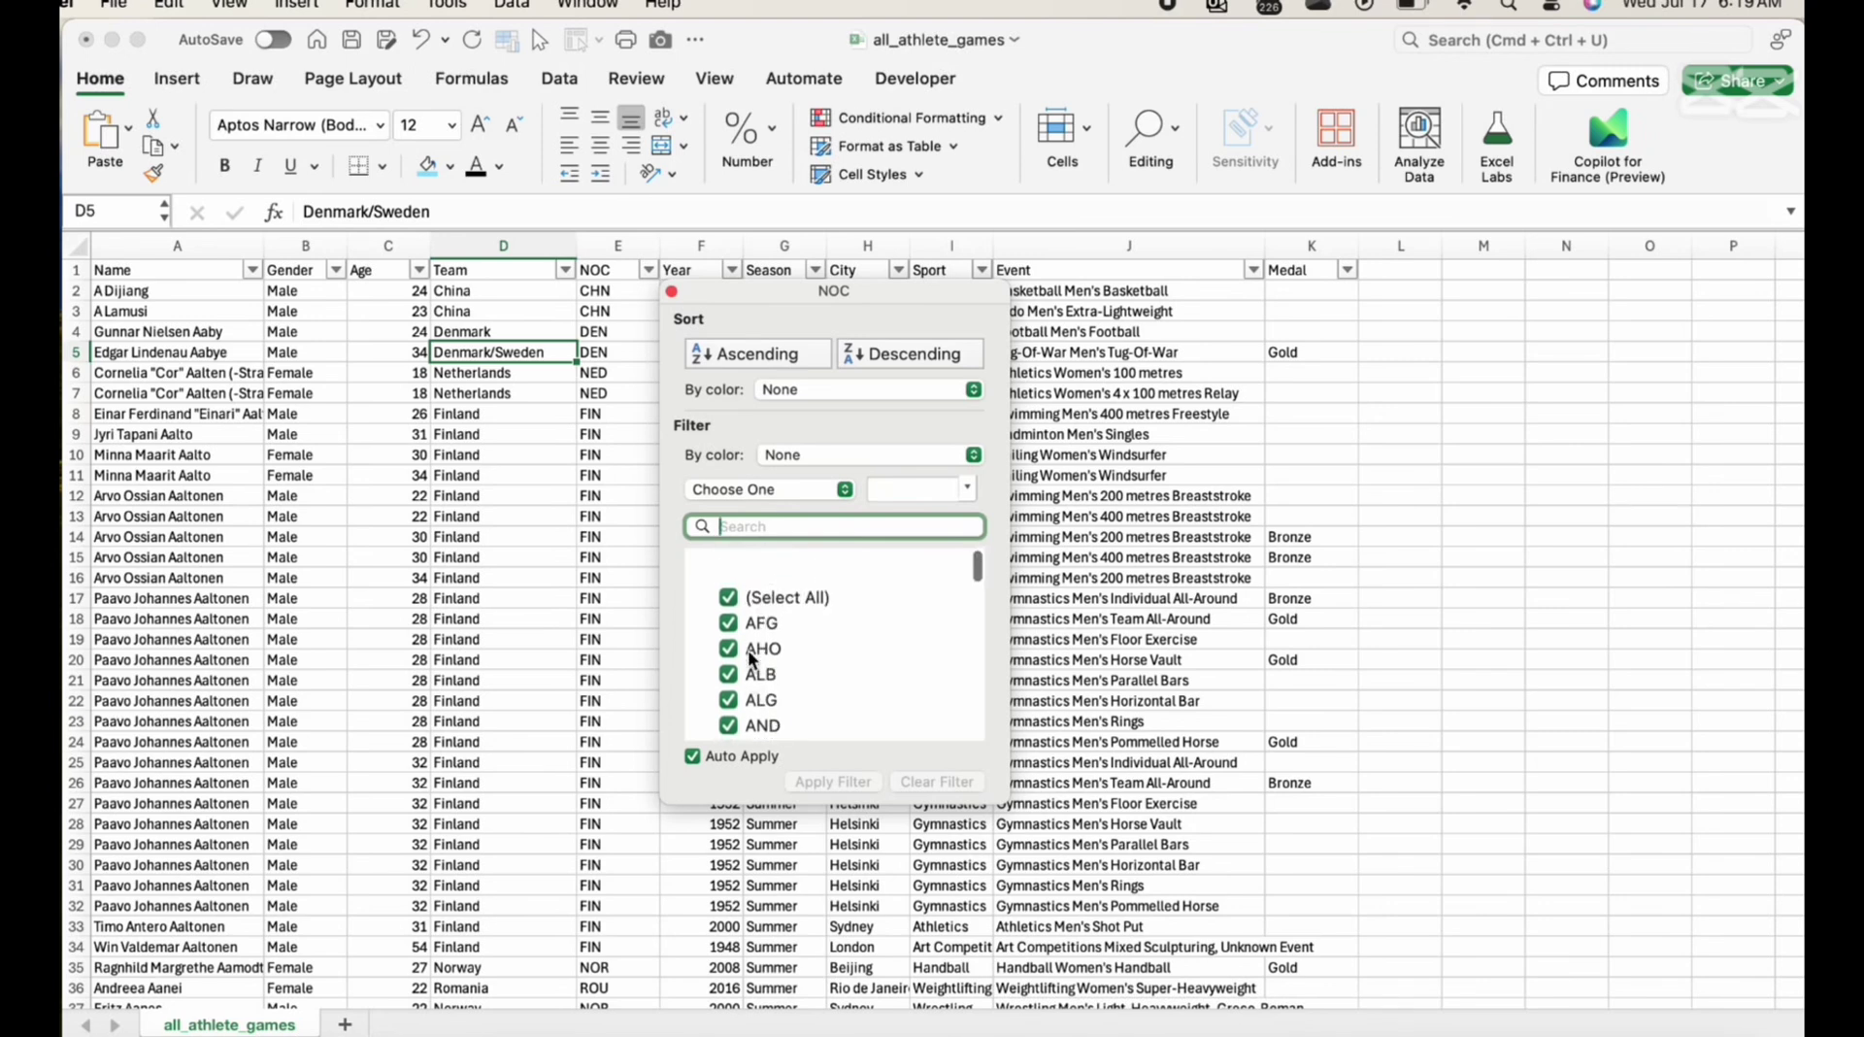
pyautogui.click(533, 621)
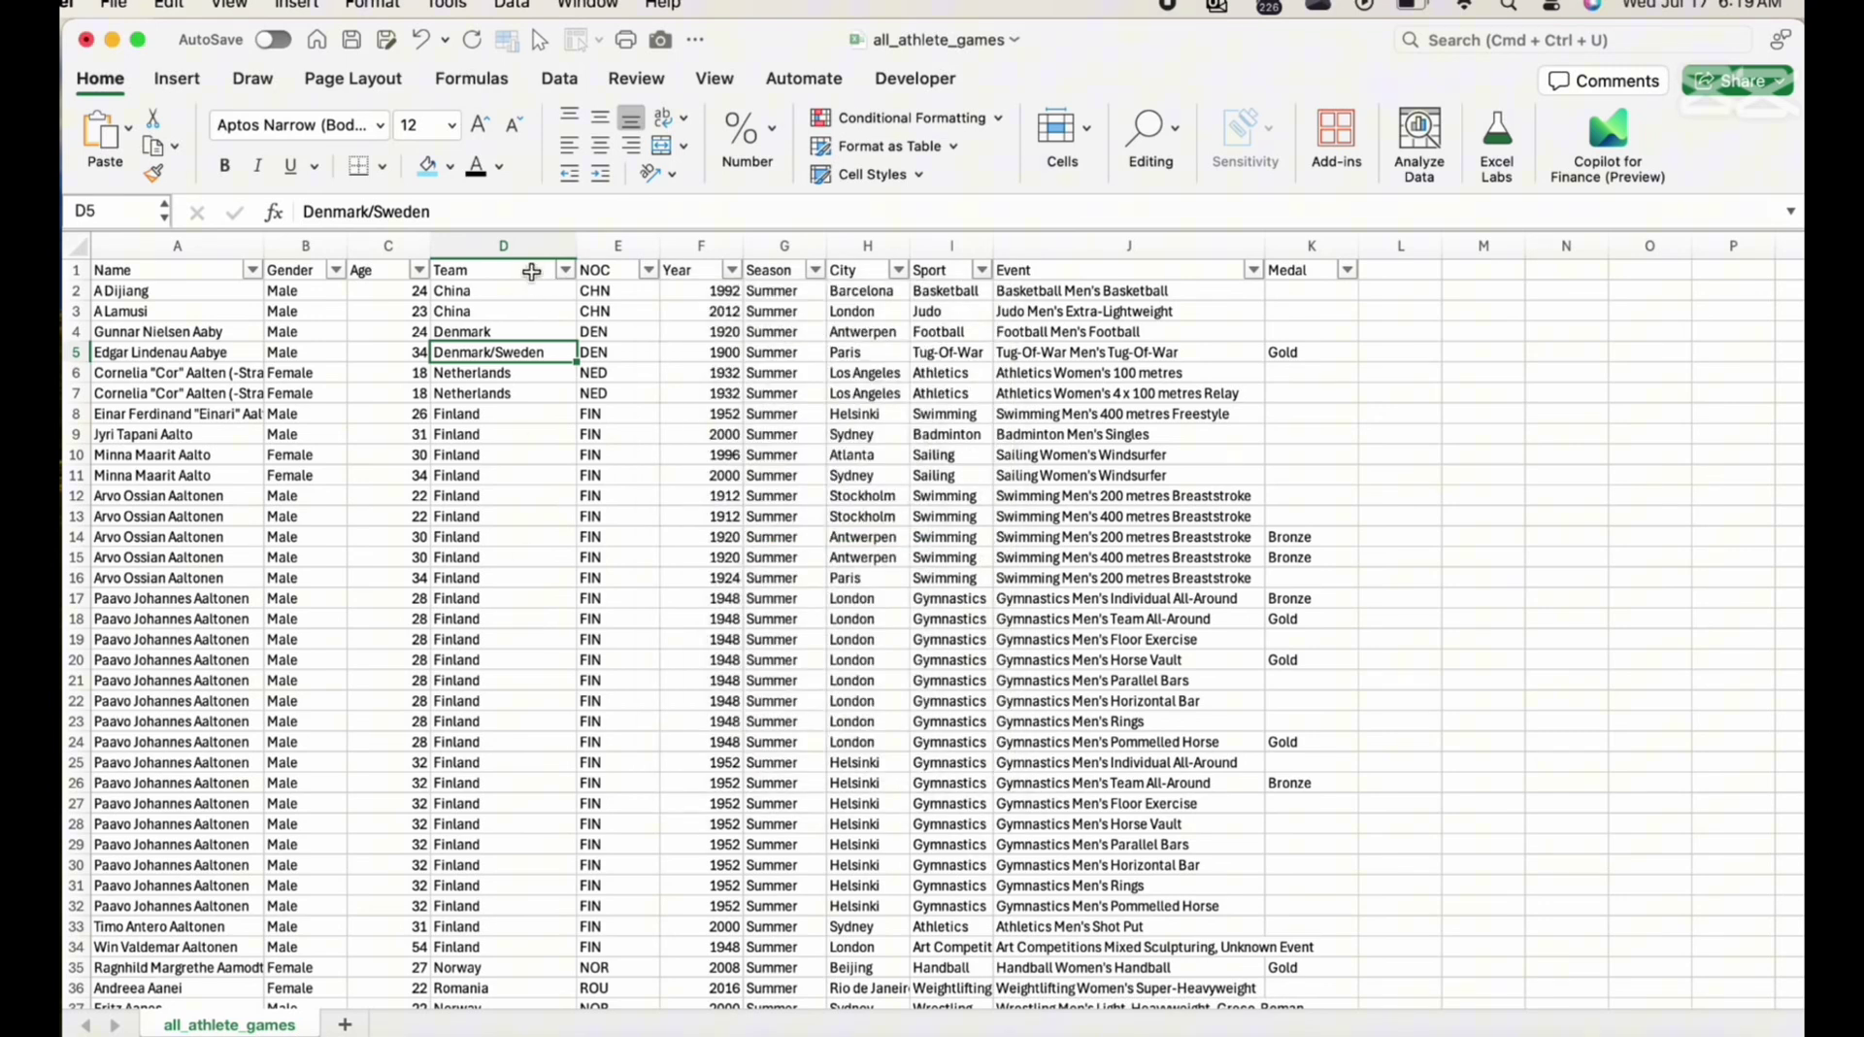
# Select the Team column, then switch to the all_regions workbook and view its NOC and Region list from the first row
pyautogui.click(525, 243)
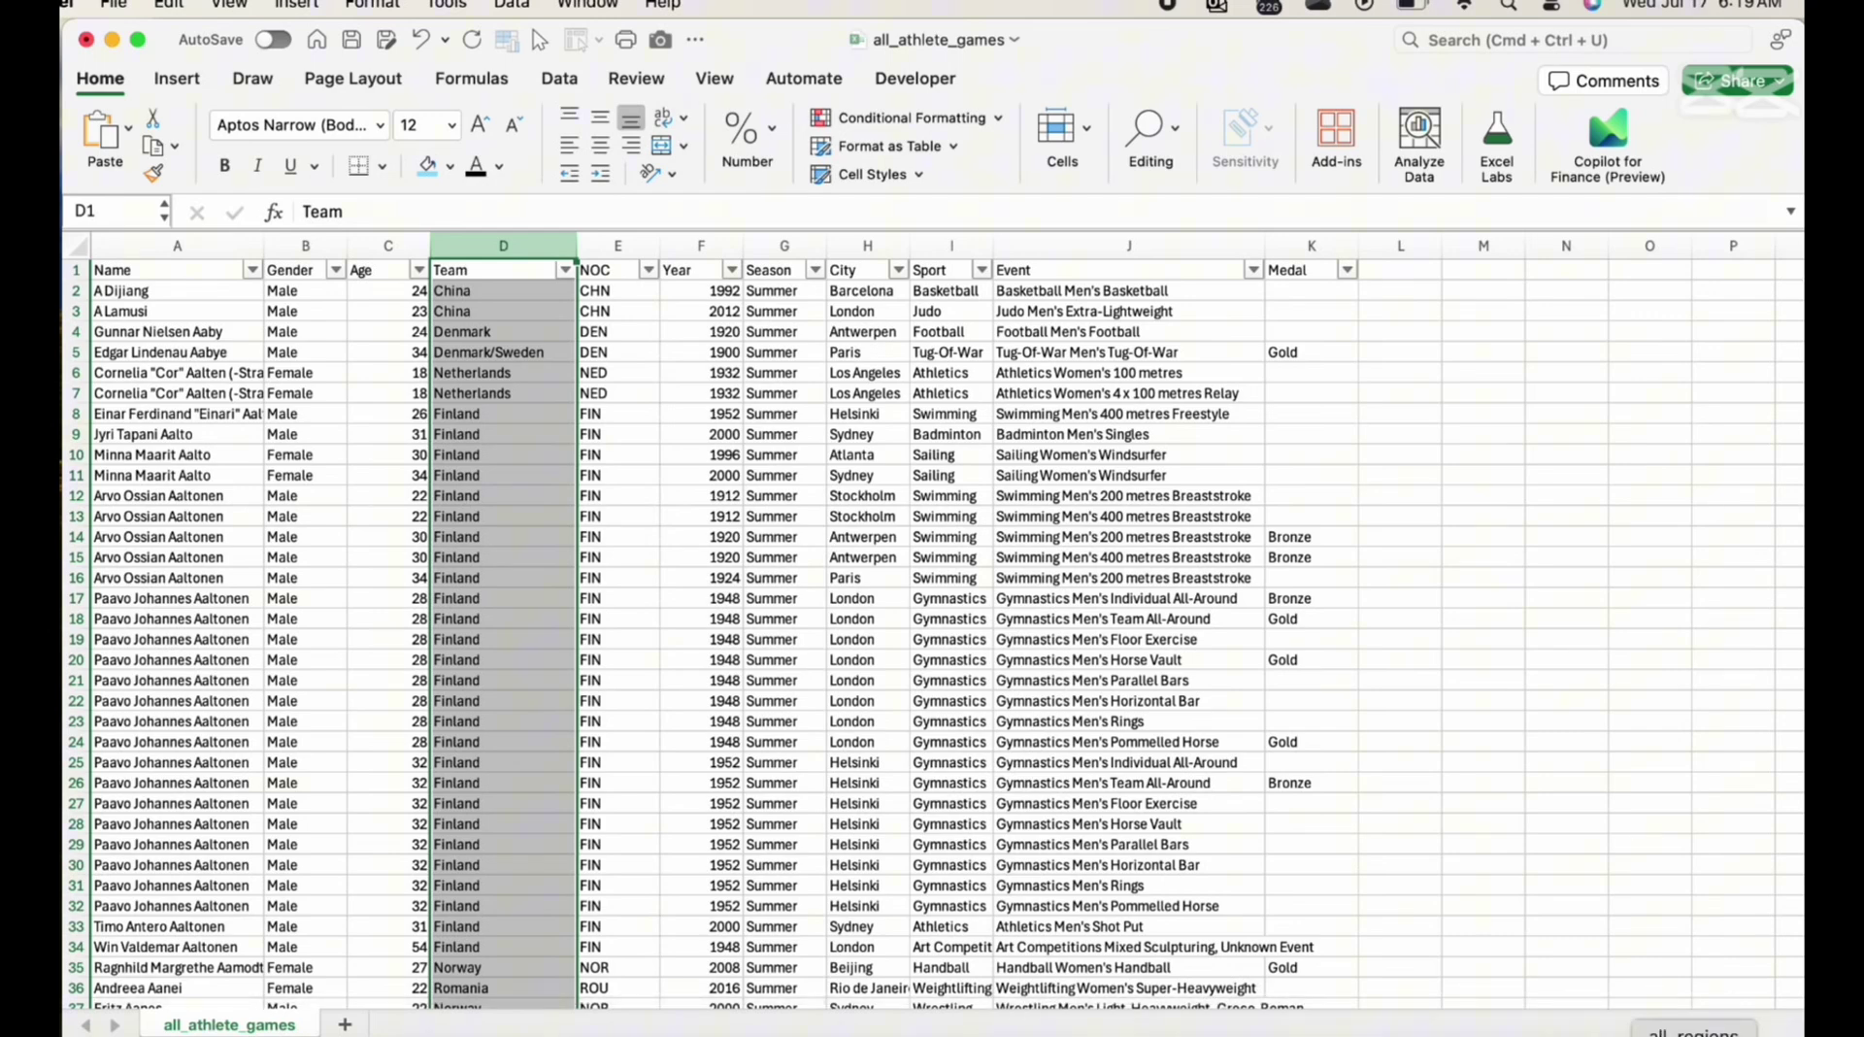
pyautogui.click(1694, 1030)
pyautogui.scroll(15, 602, 548)
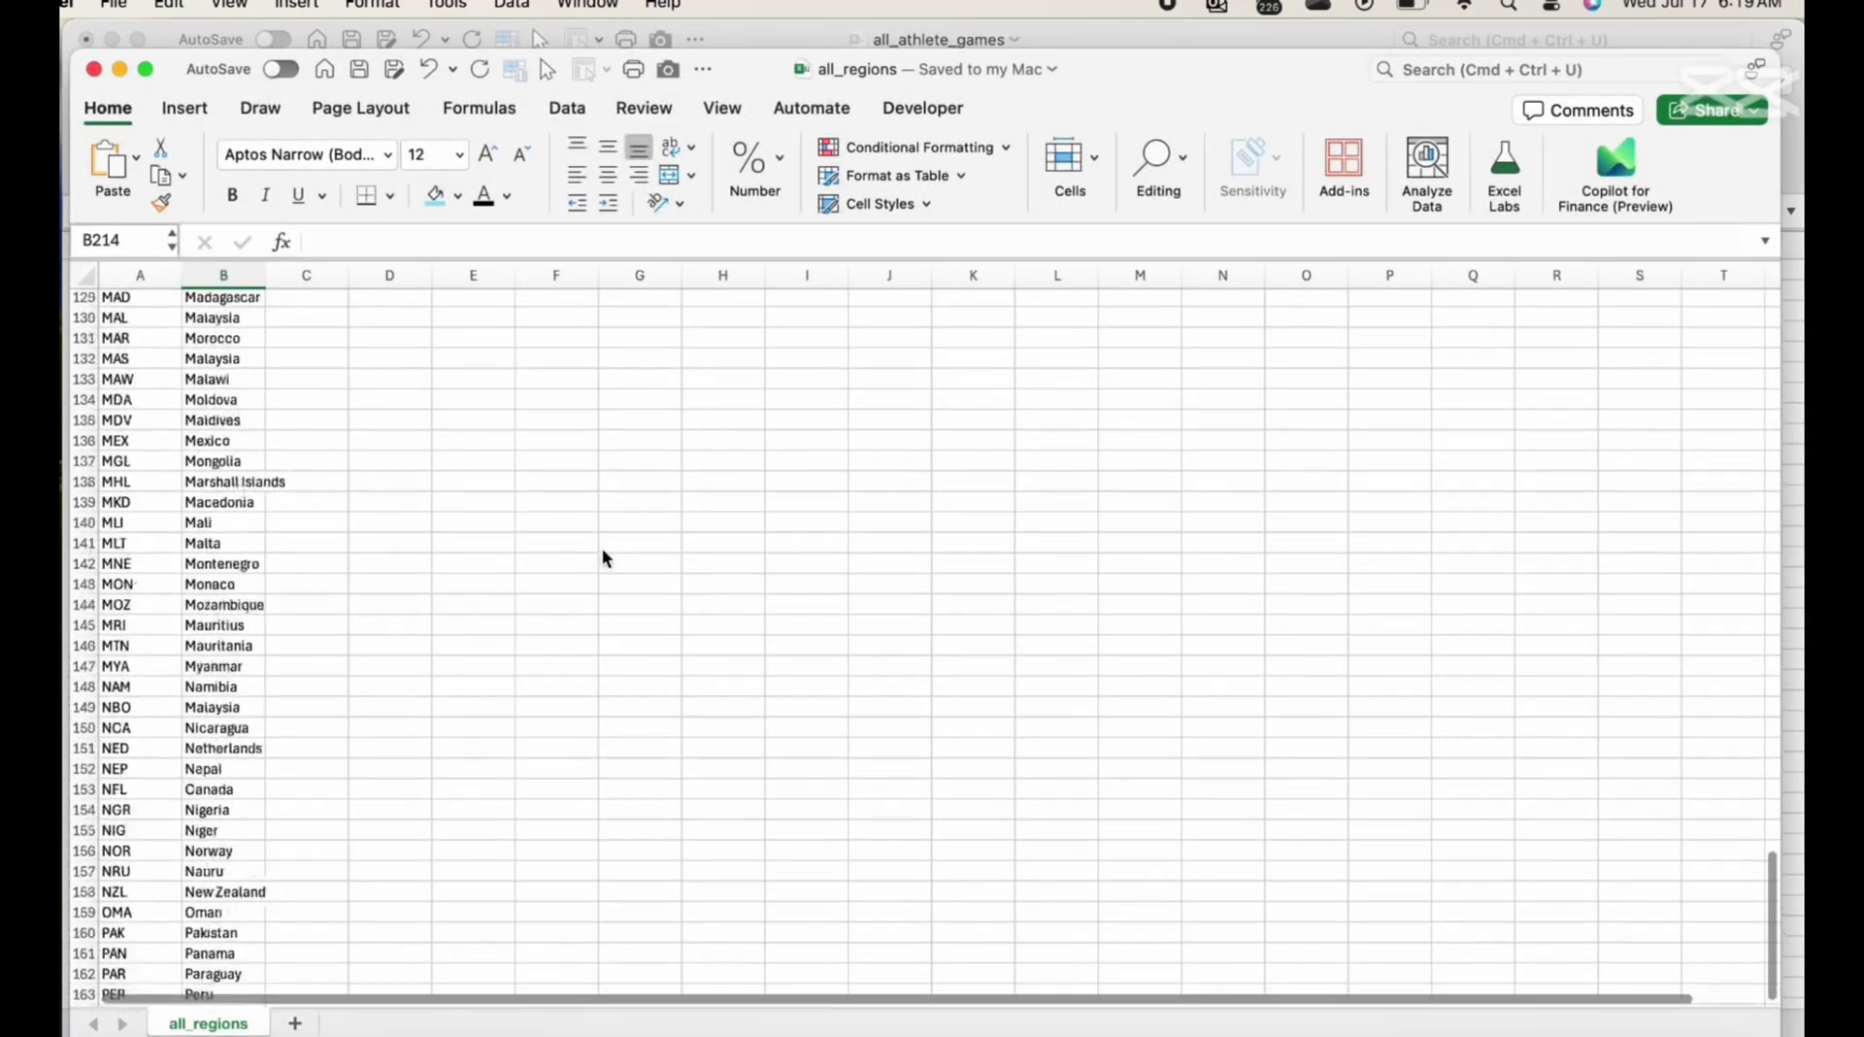
pyautogui.scroll(20, 602, 550)
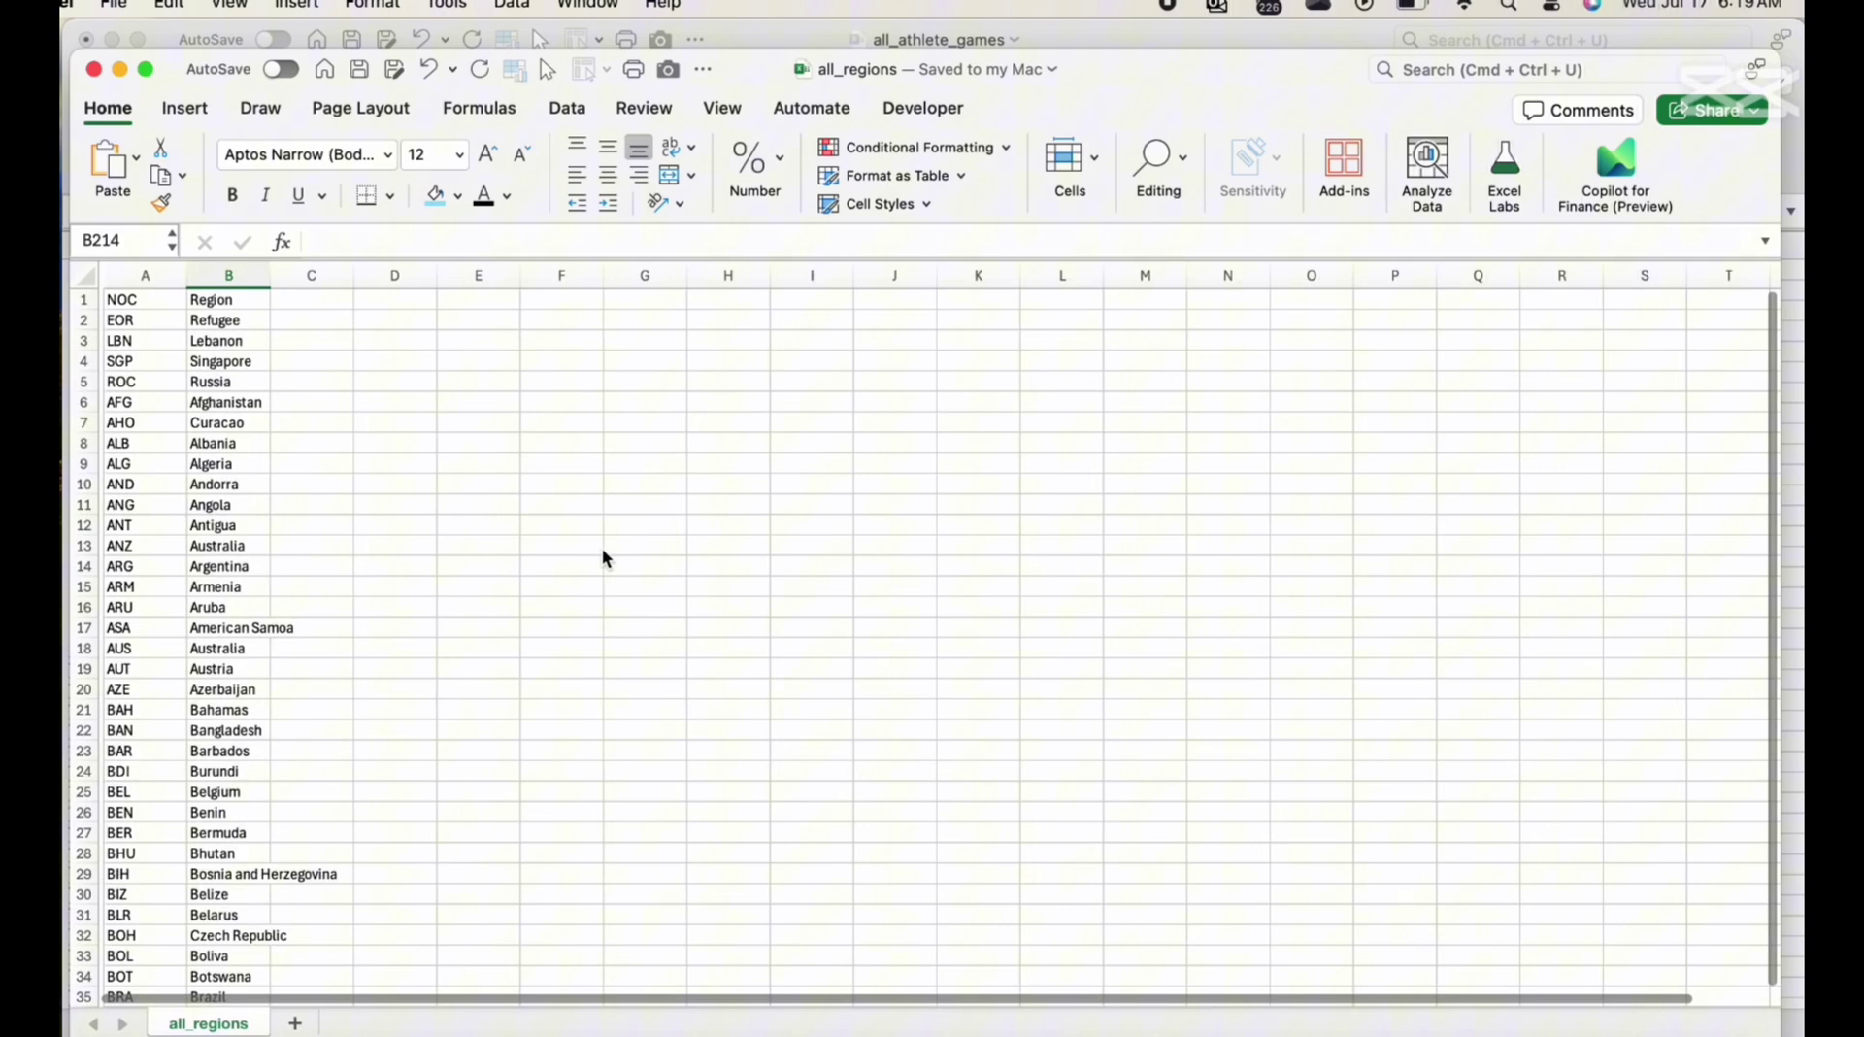
# Examine the NOC and Region list in all_regions down to the last codes for NOC codes without a region
pyautogui.scroll(3, 317, 476)
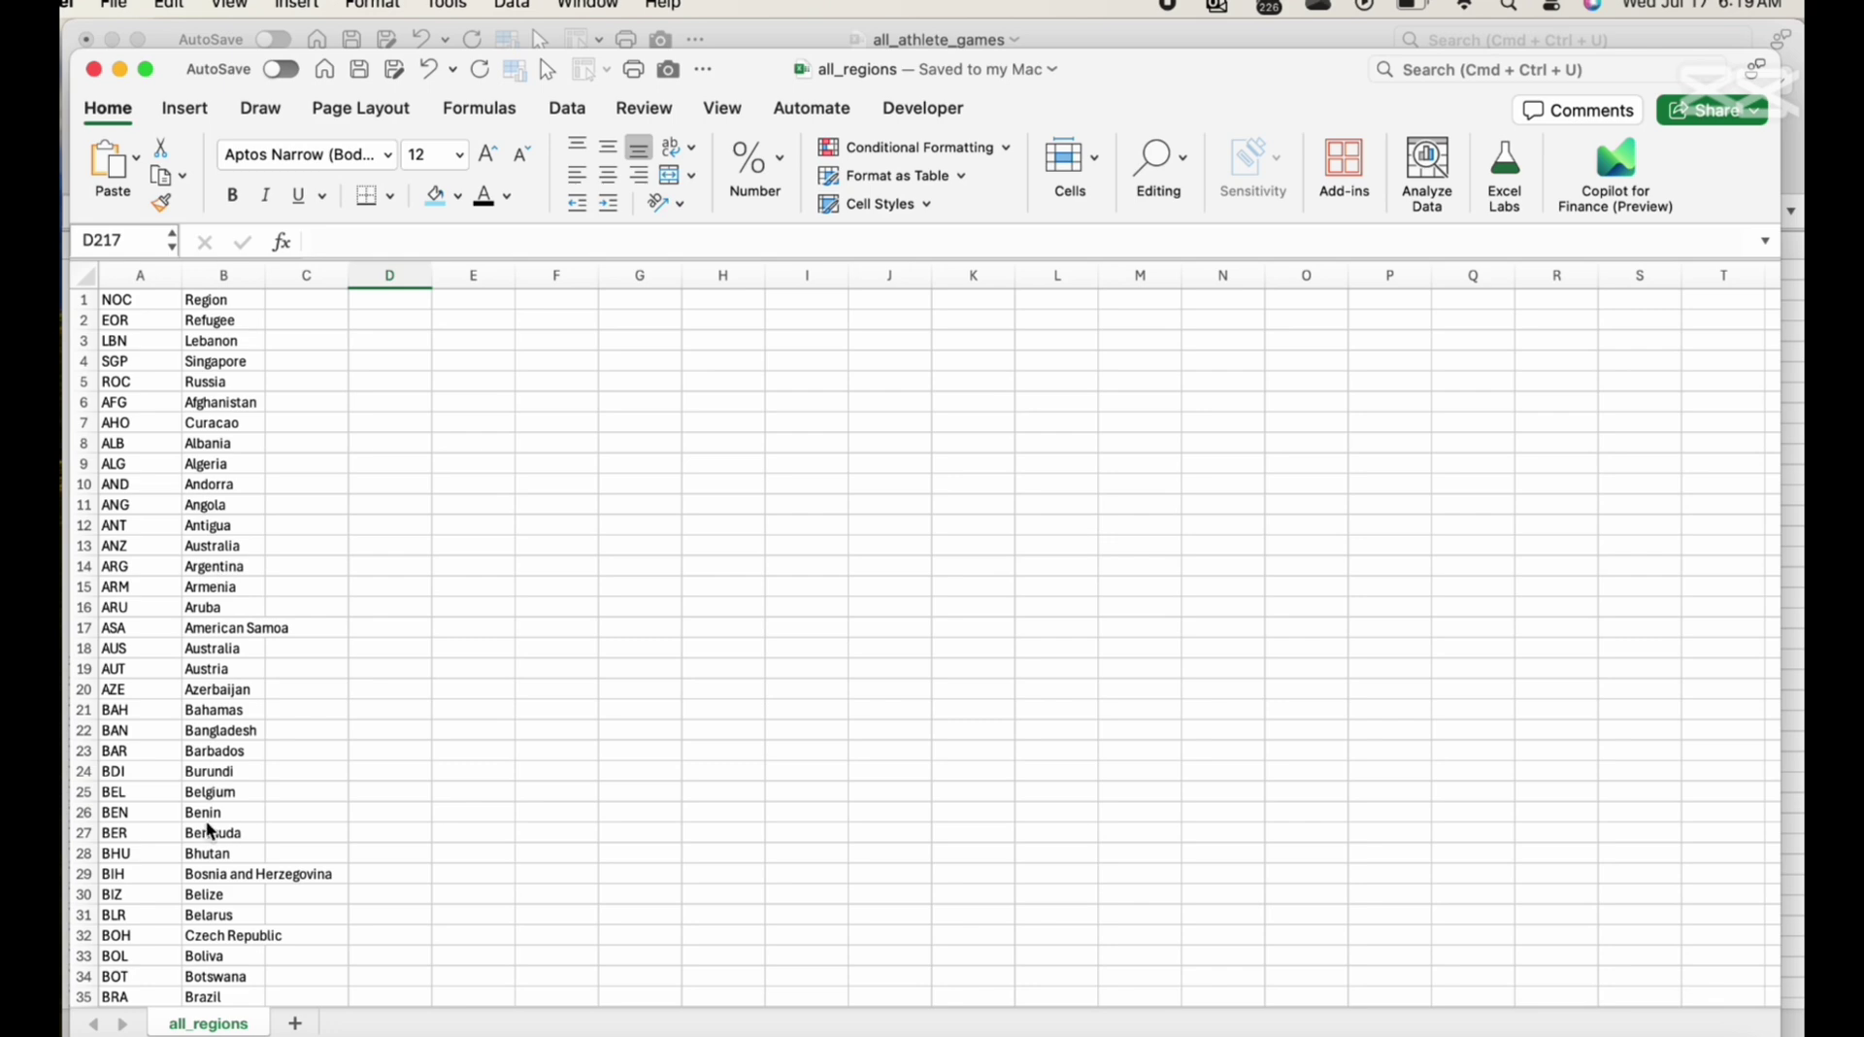
pyautogui.scroll(-9, 210, 830)
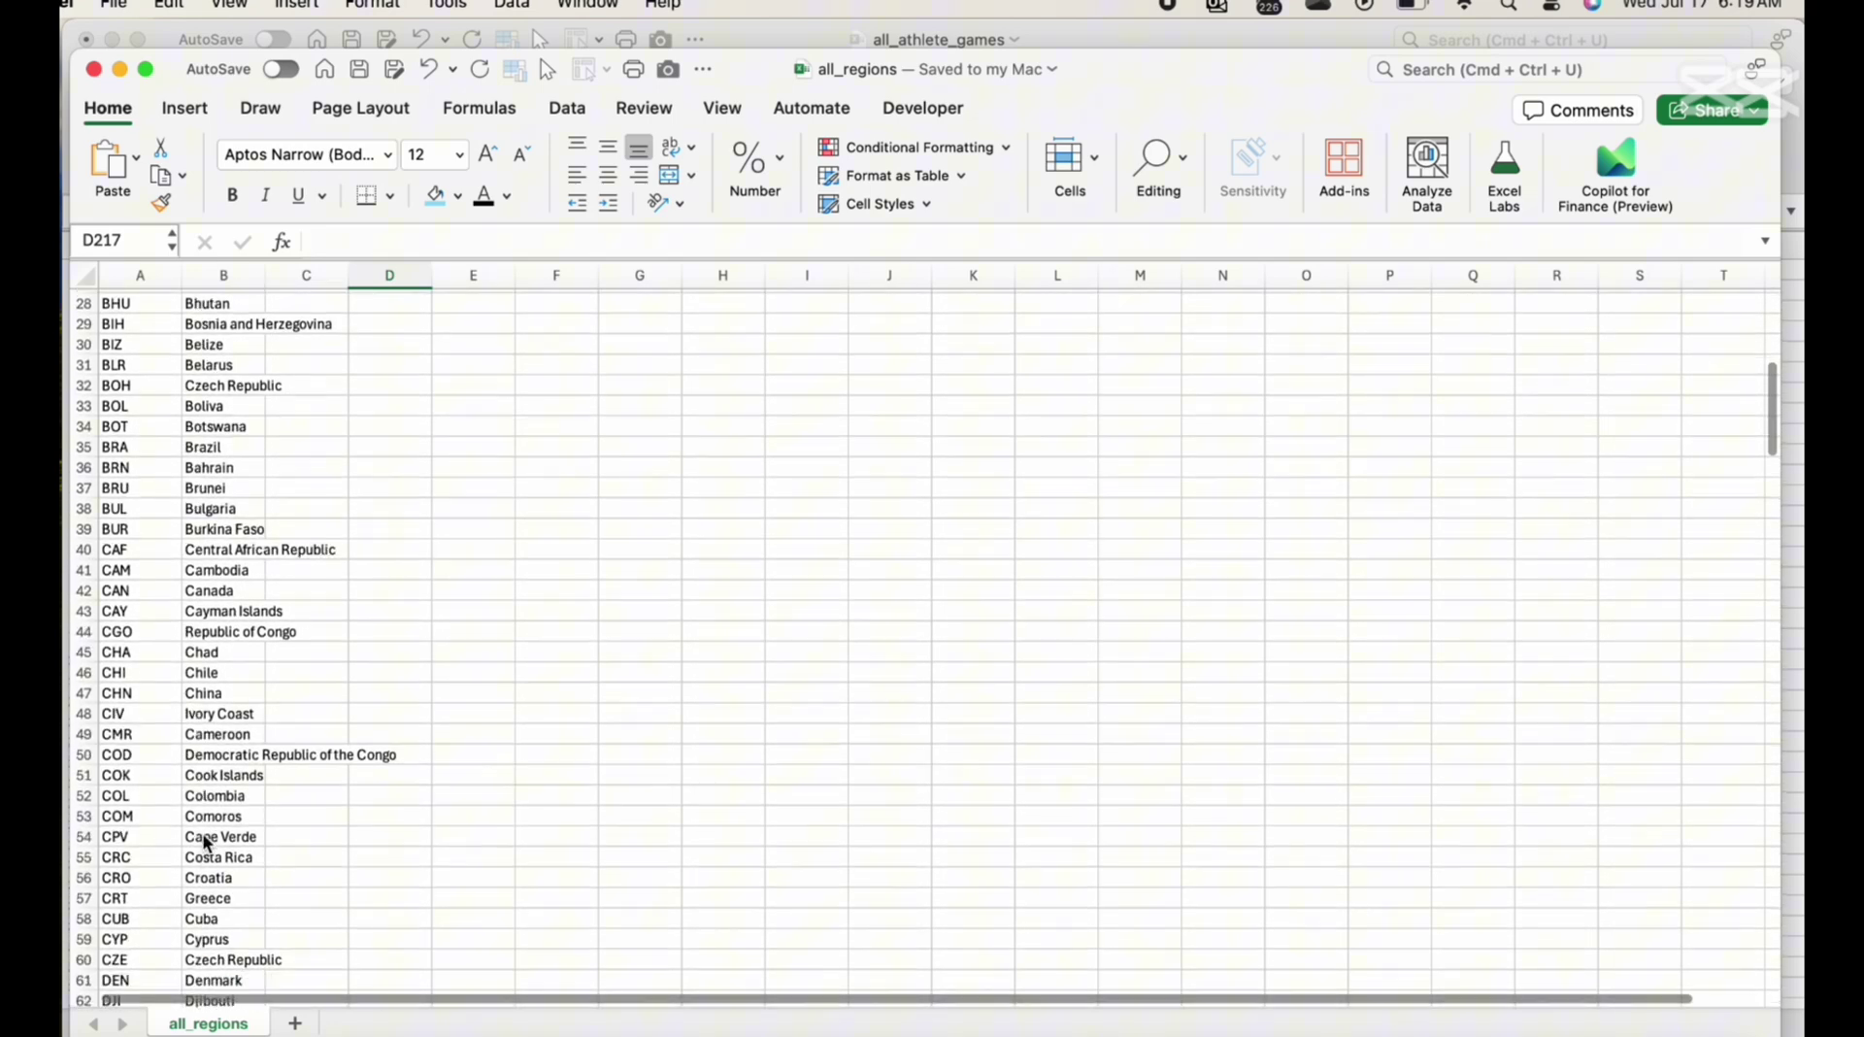
pyautogui.scroll(-11, 207, 841)
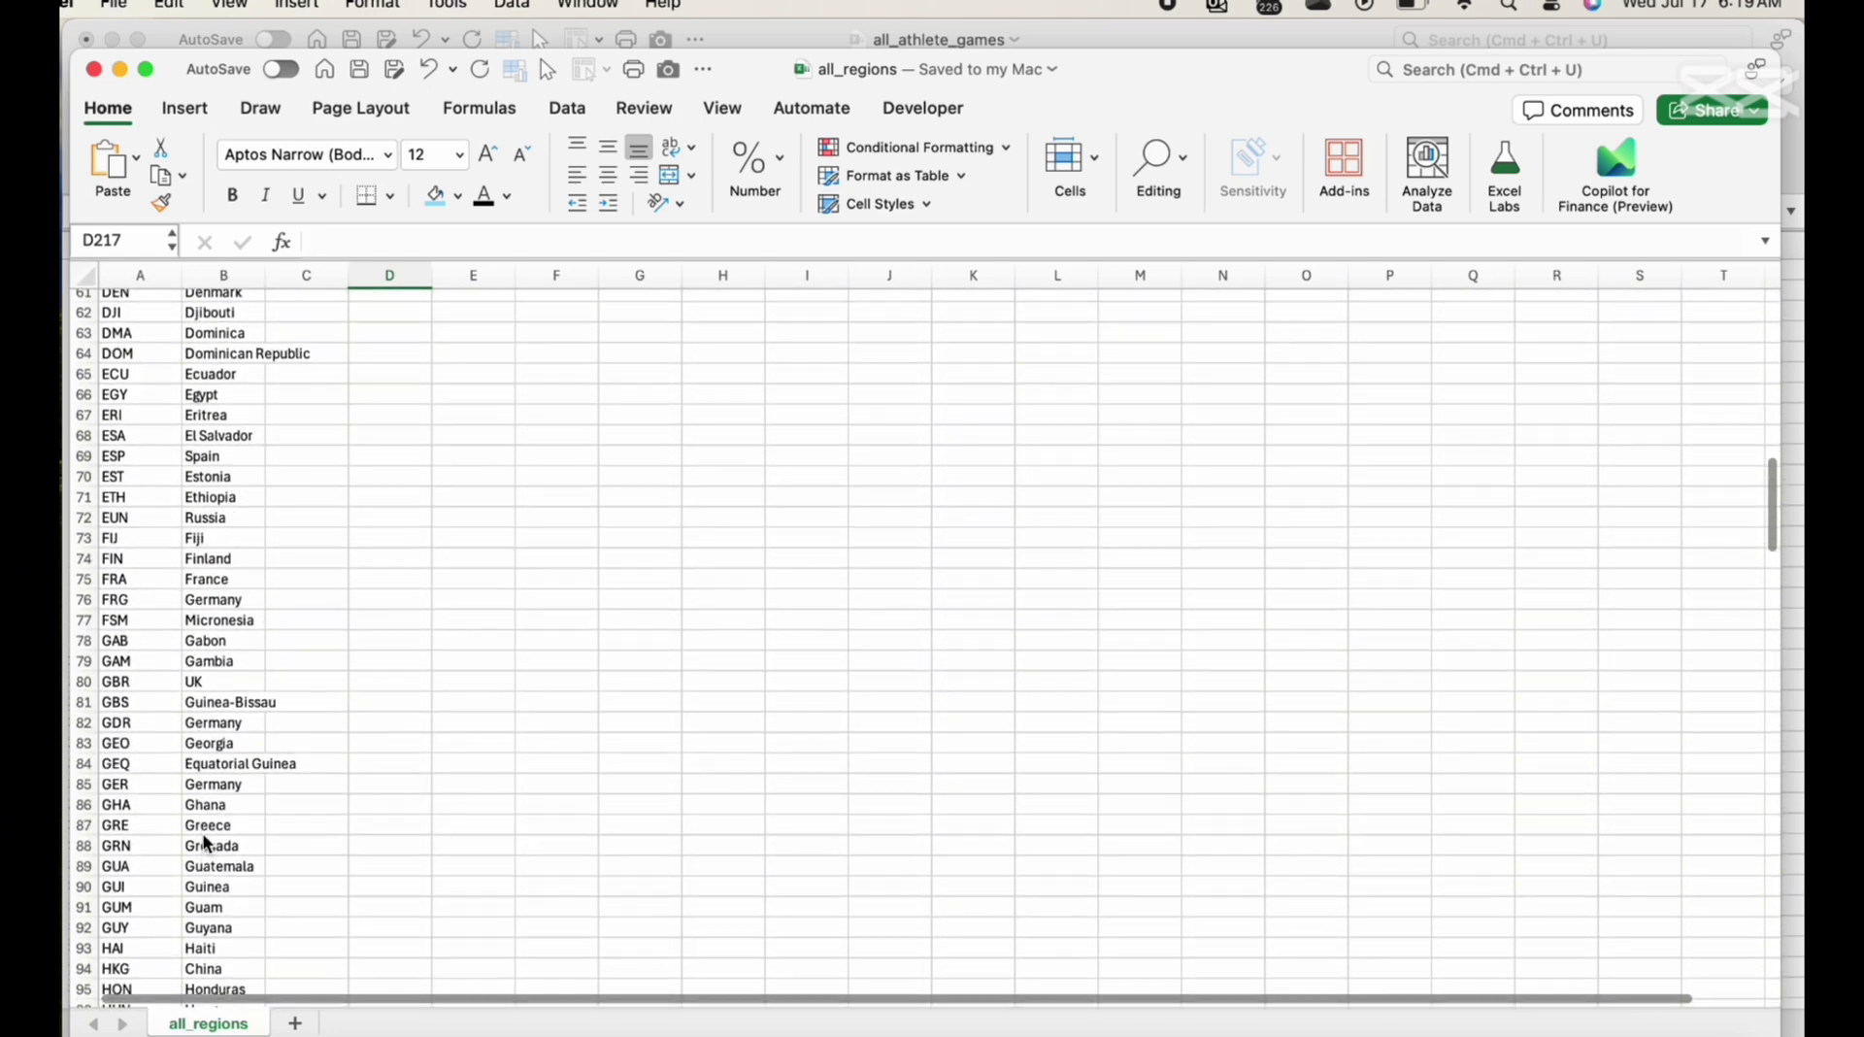
pyautogui.scroll(-13, 204, 839)
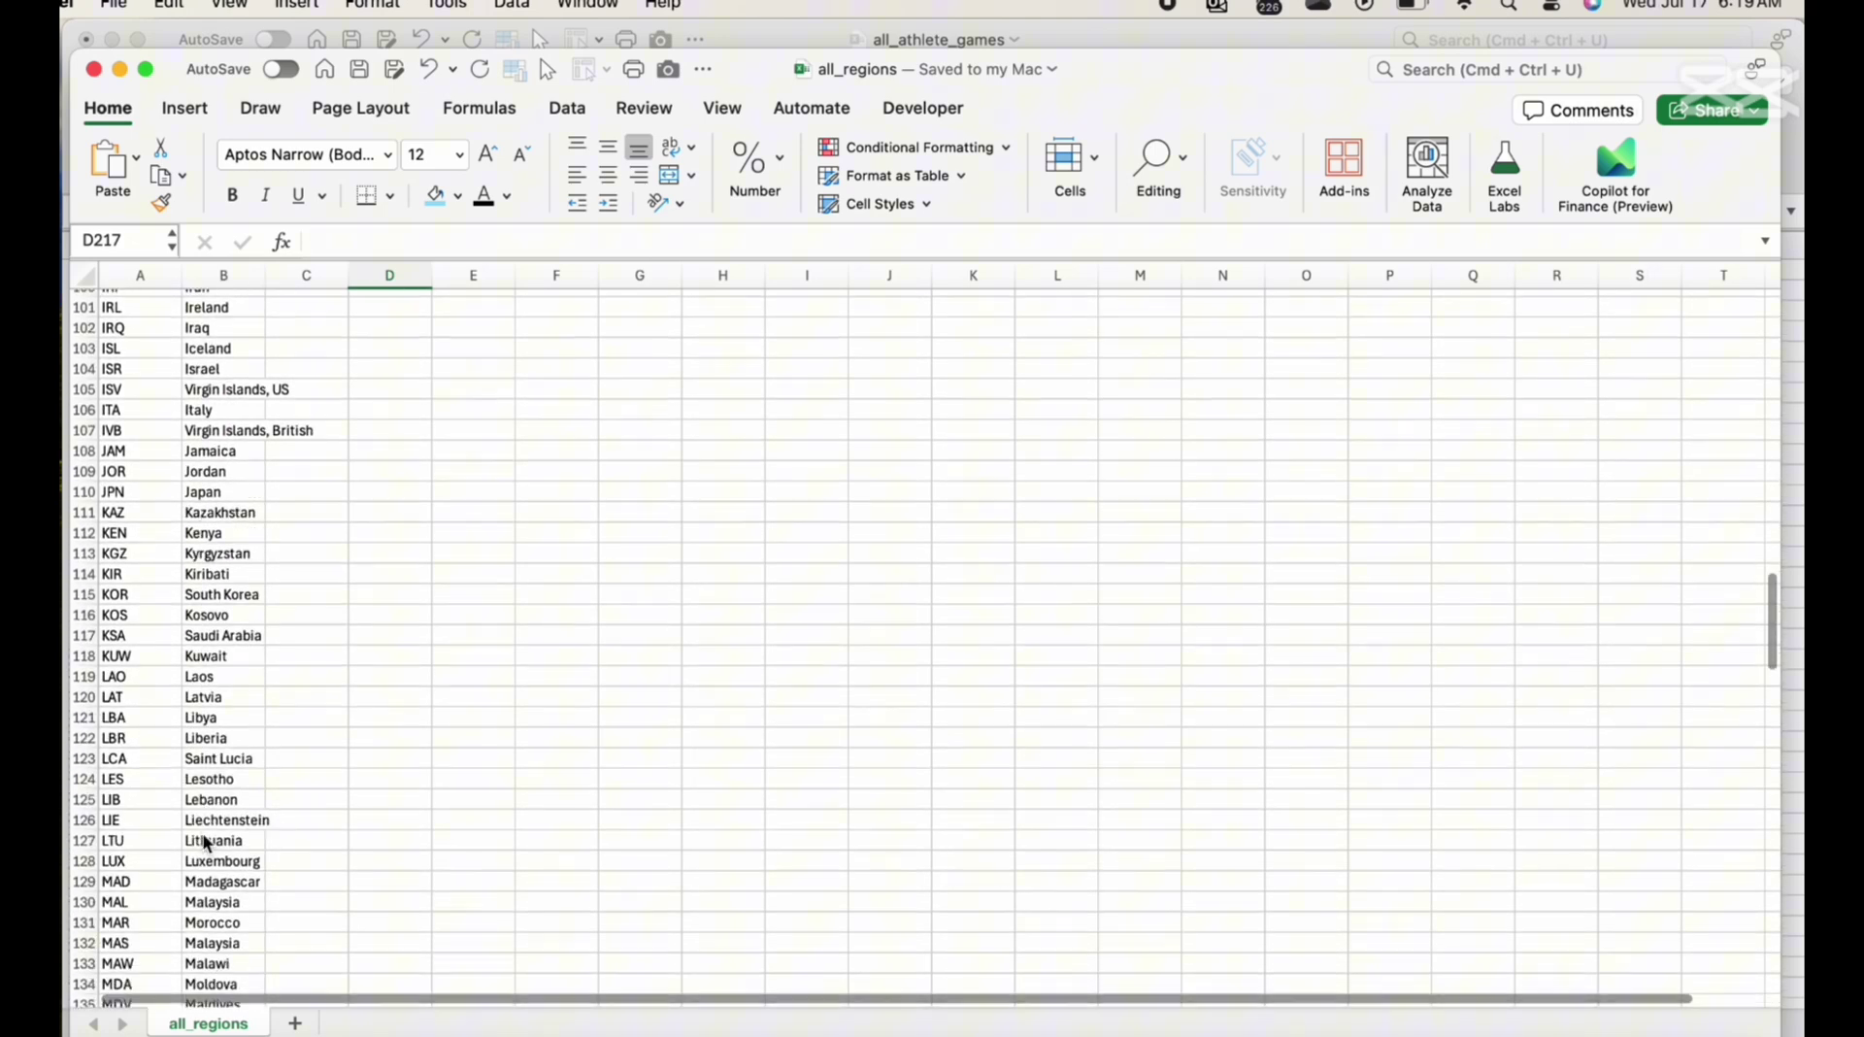
pyautogui.scroll(-16, 205, 843)
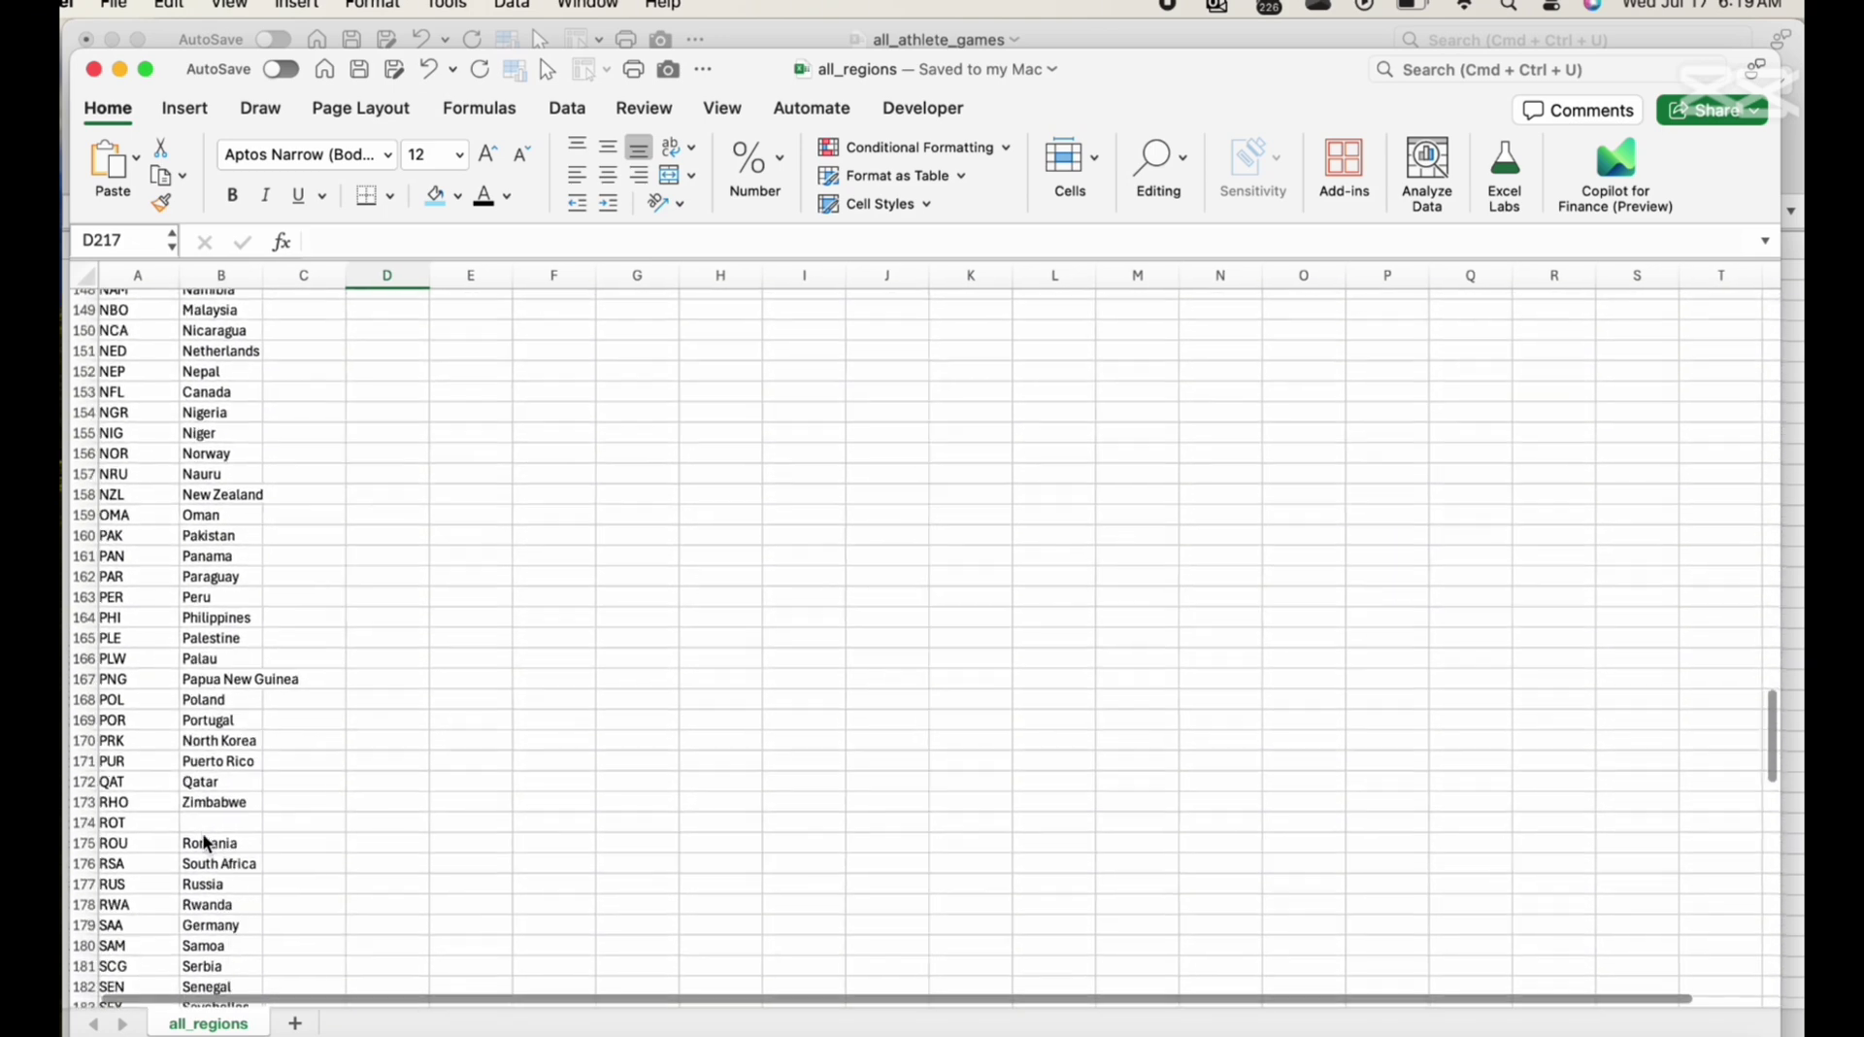
pyautogui.scroll(-2, 205, 843)
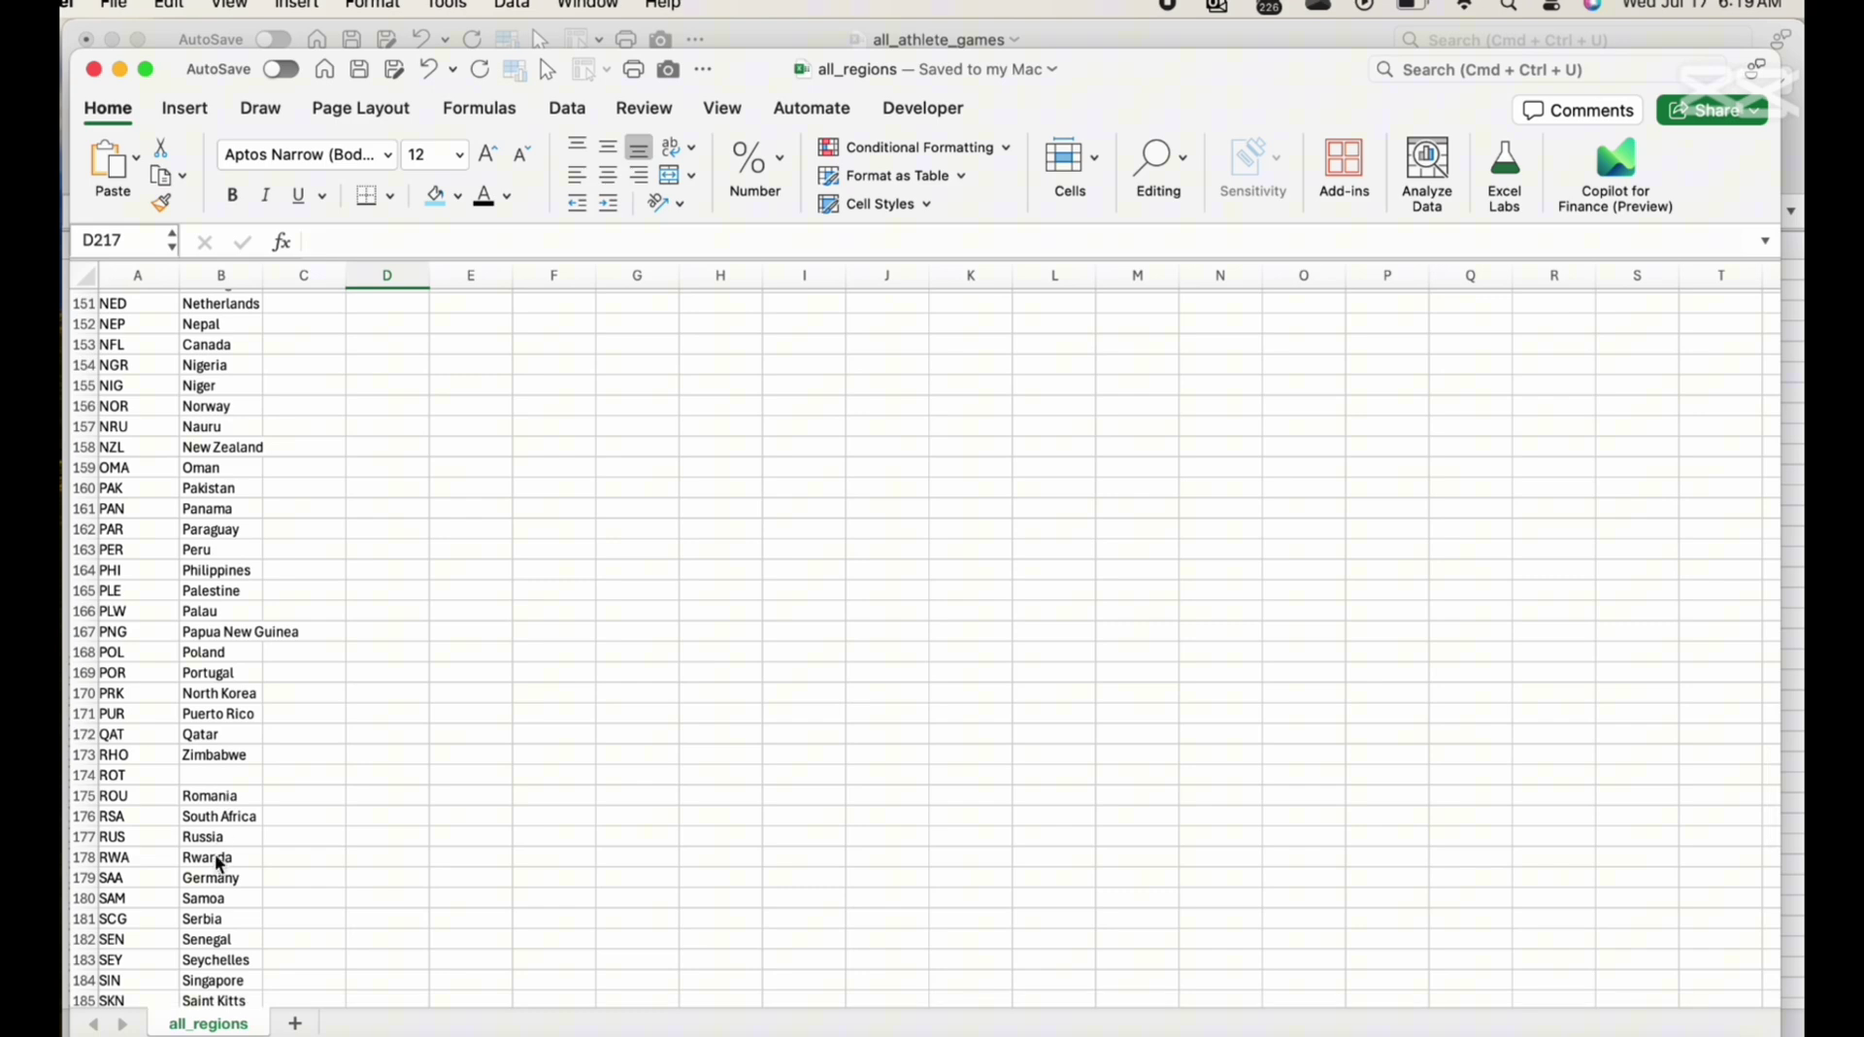
pyautogui.scroll(1, 218, 880)
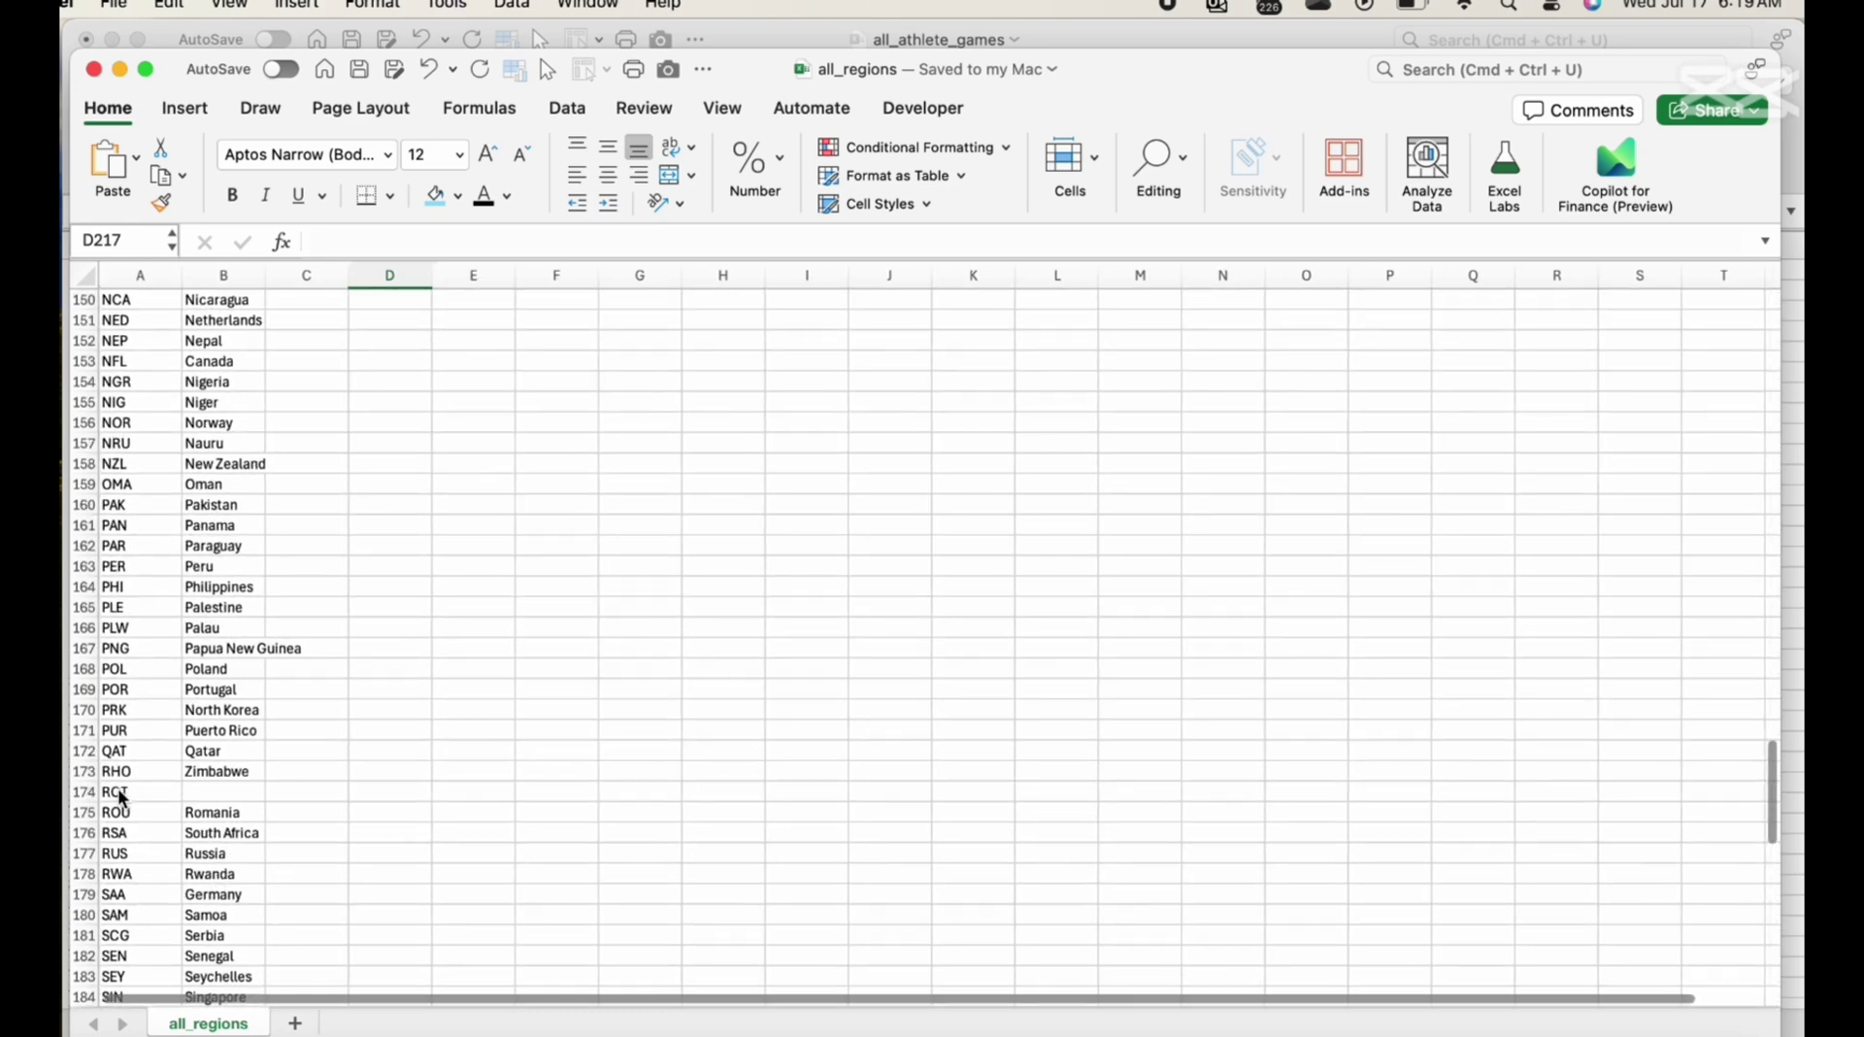
pyautogui.scroll(-14, 227, 861)
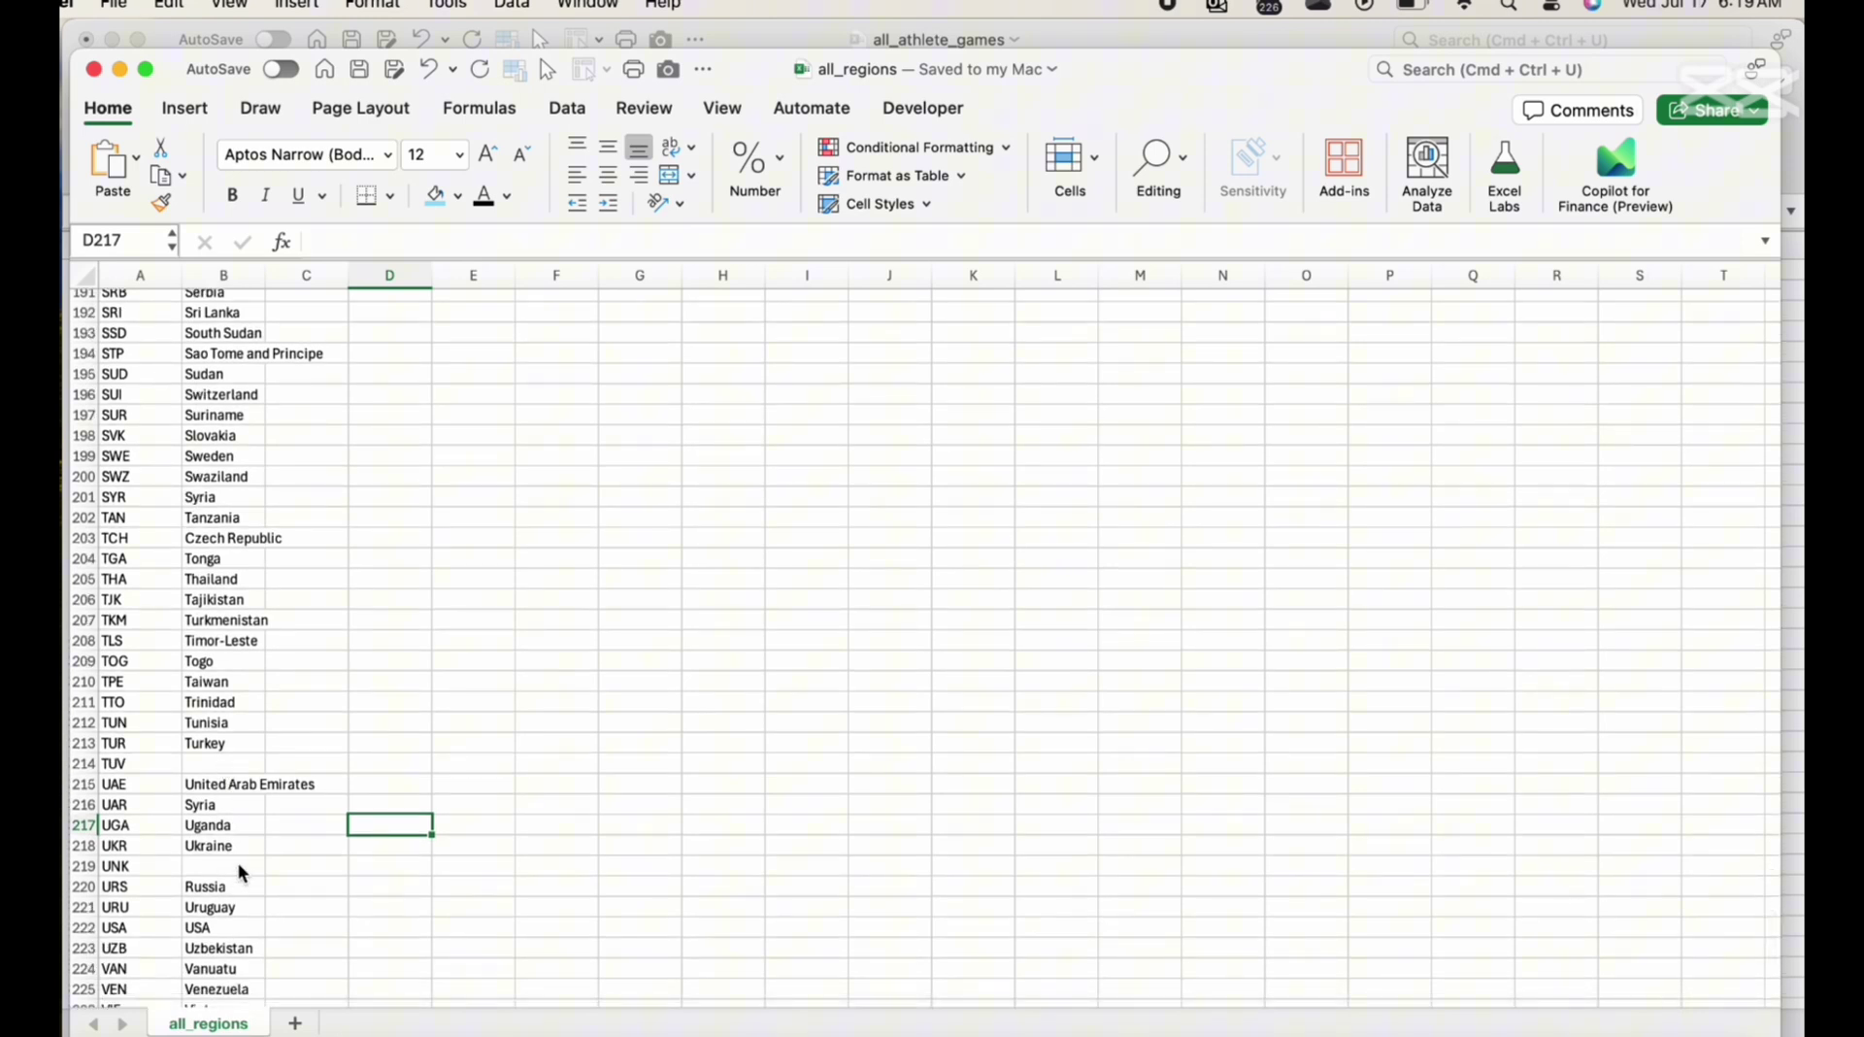
# Switch to all_athlete_games and filter the NOC column to only ROT and TUV to see their teams
pyautogui.click(119, 69)
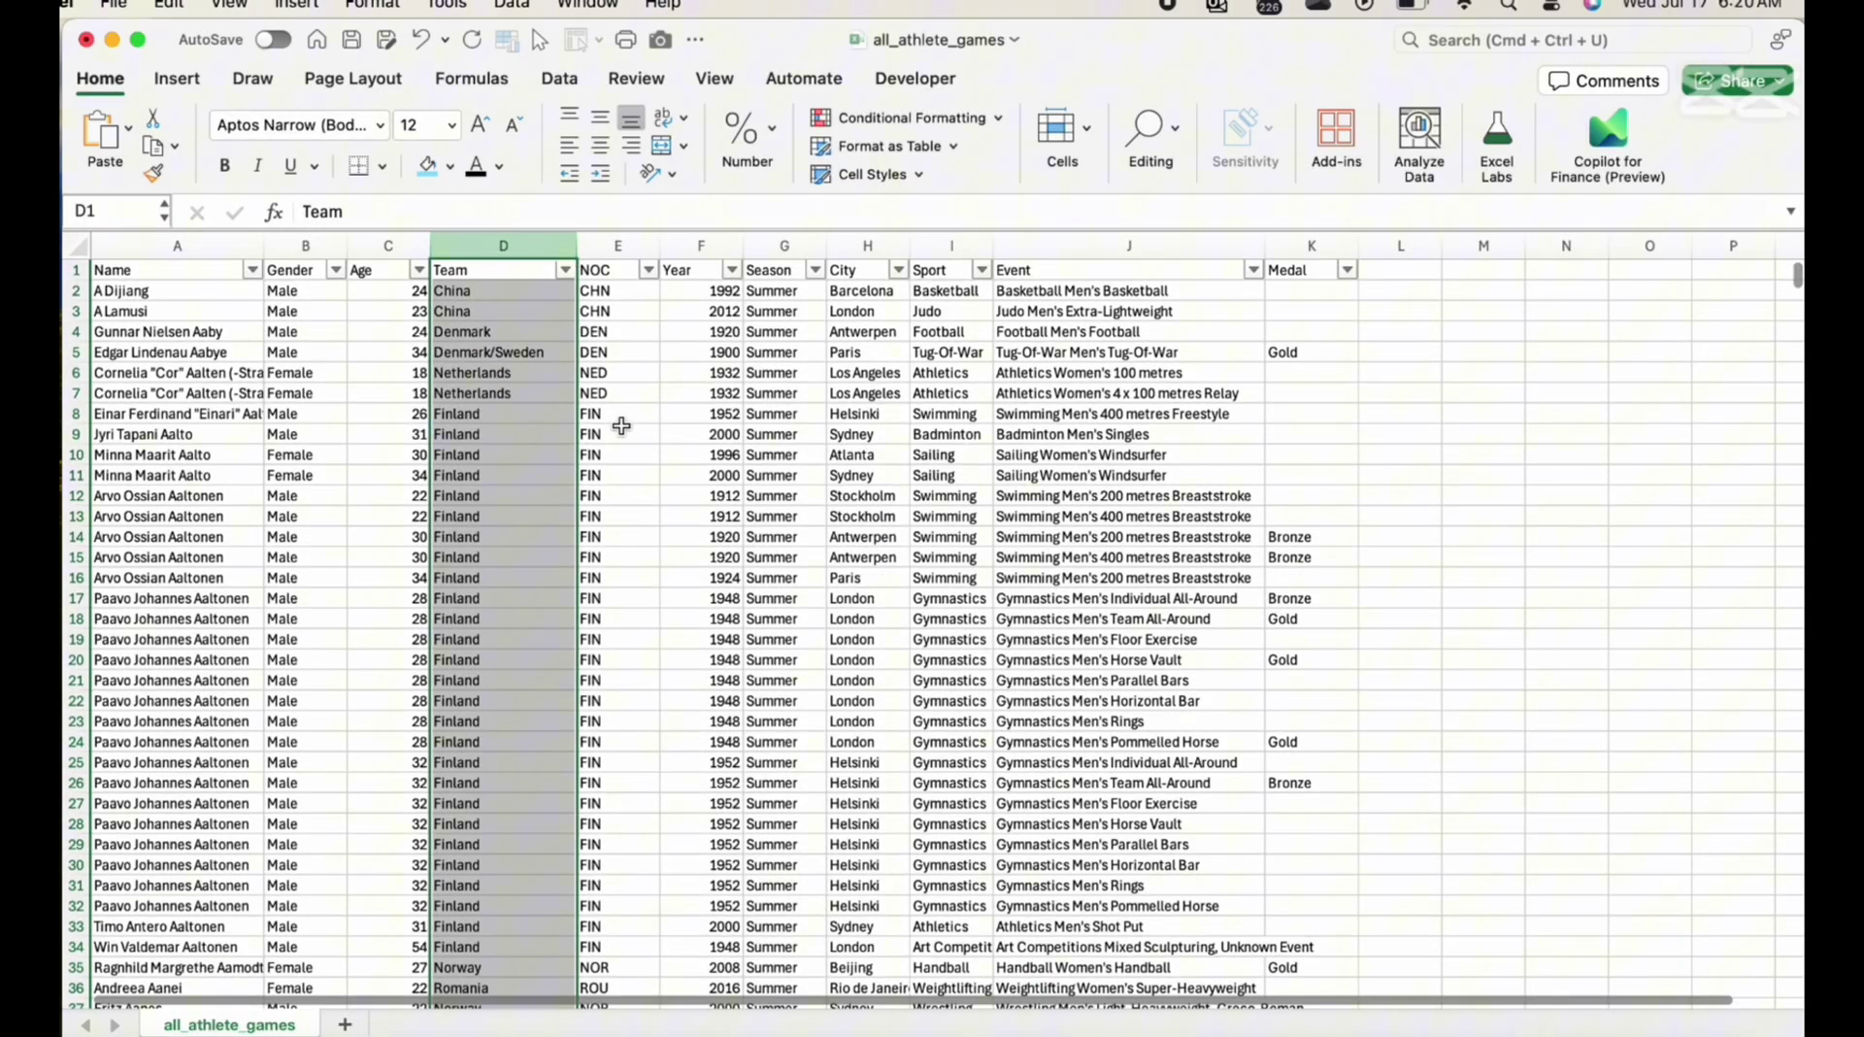
pyautogui.click(621, 425)
pyautogui.click(648, 271)
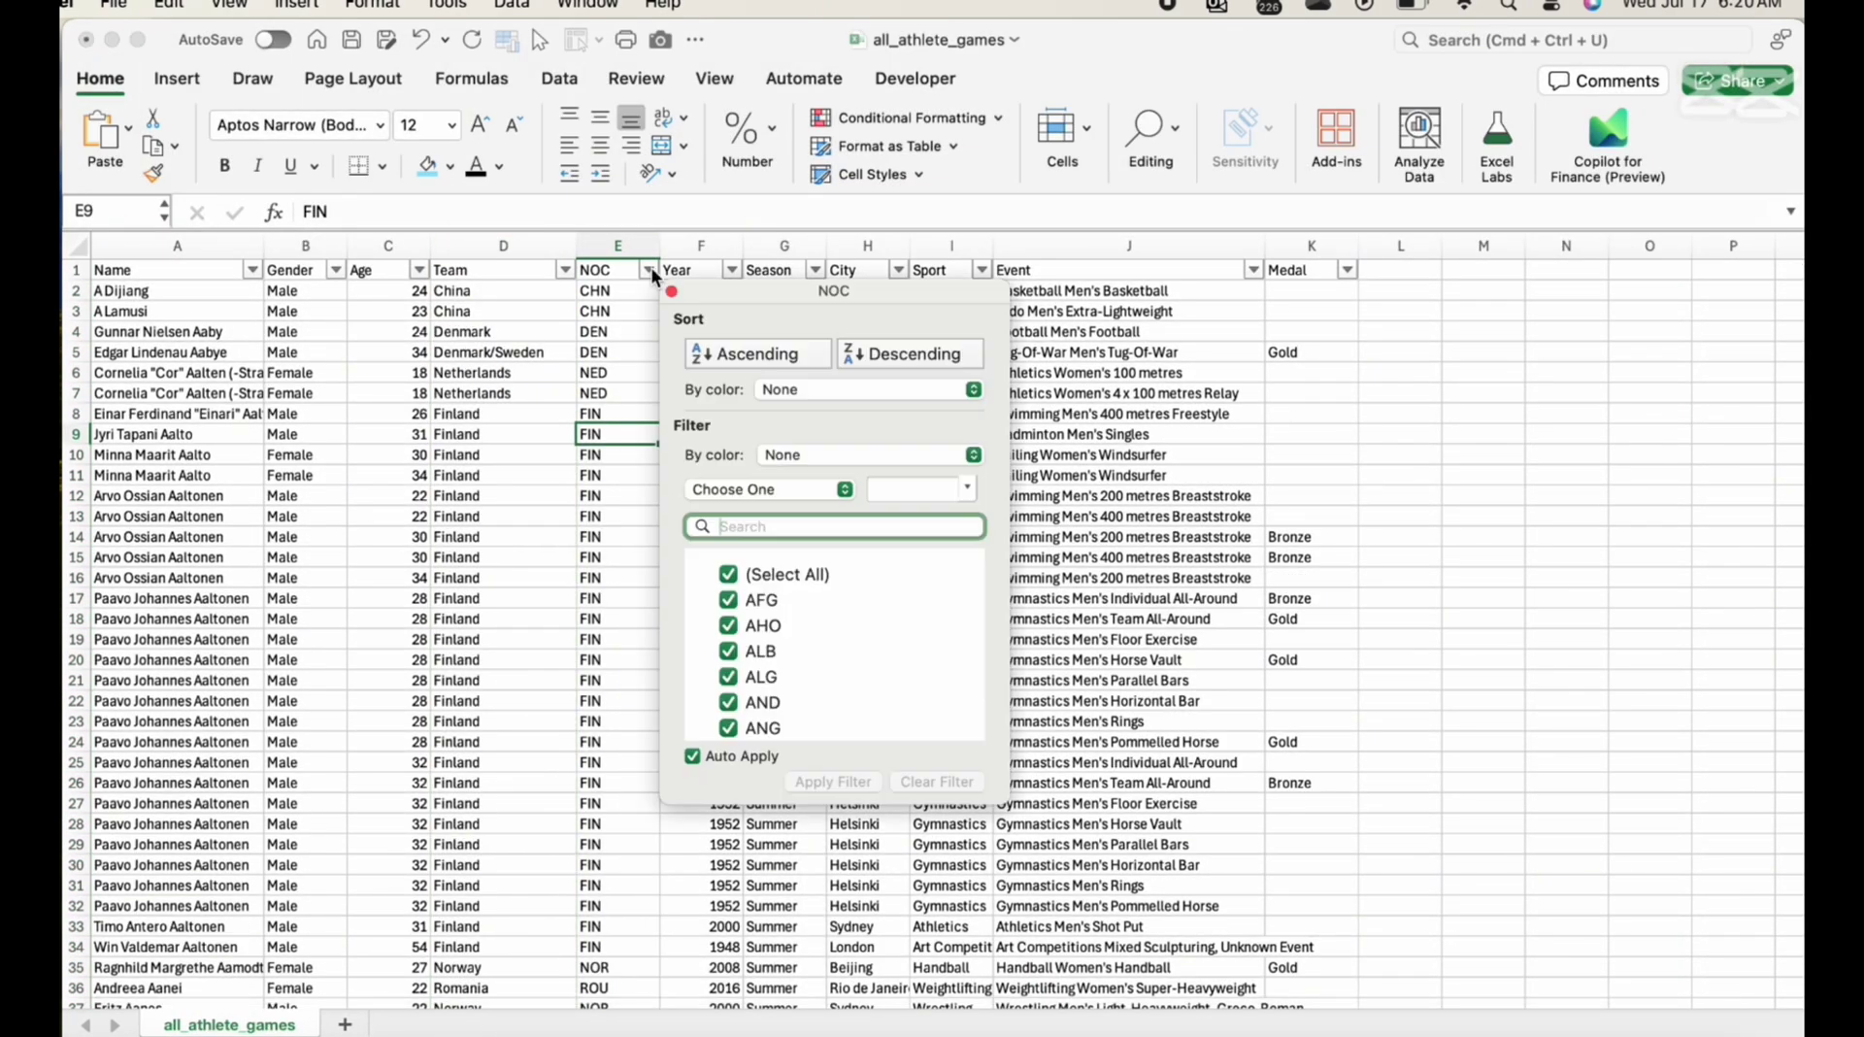
pyautogui.click(730, 575)
pyautogui.scroll(-15, 743, 597)
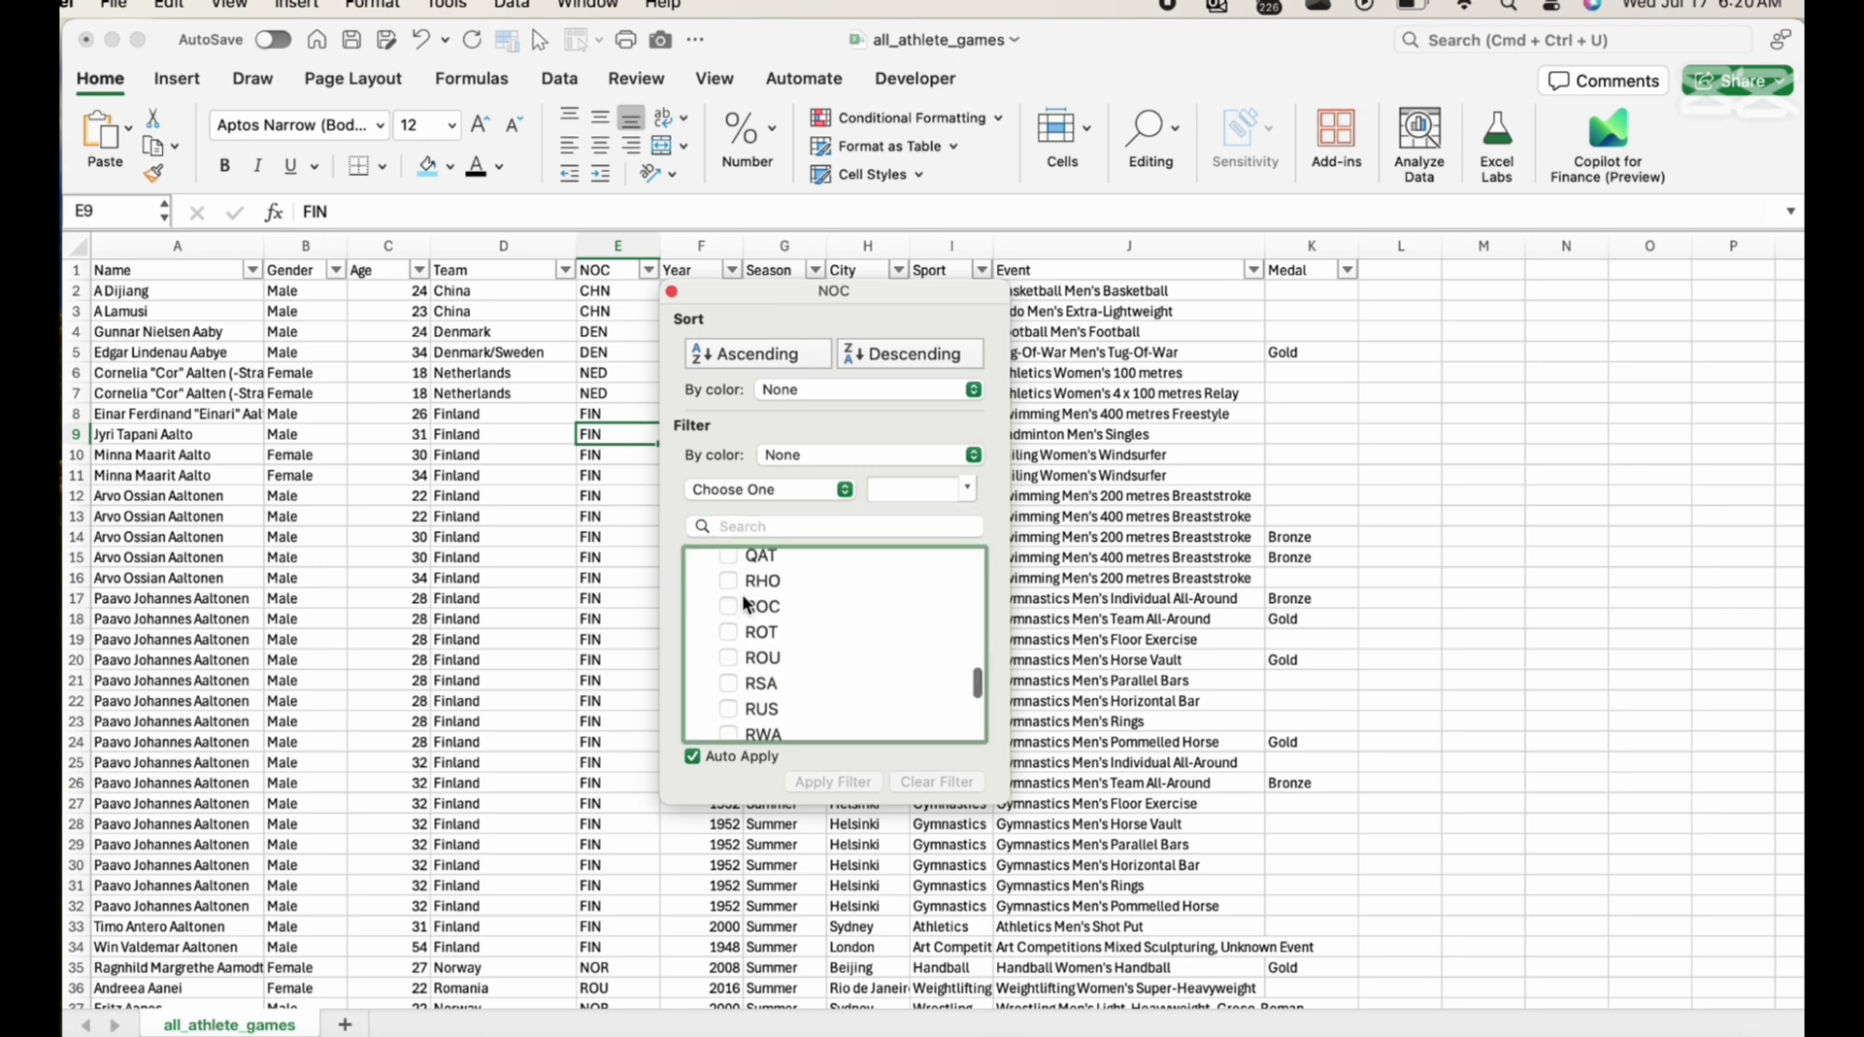
pyautogui.click(733, 618)
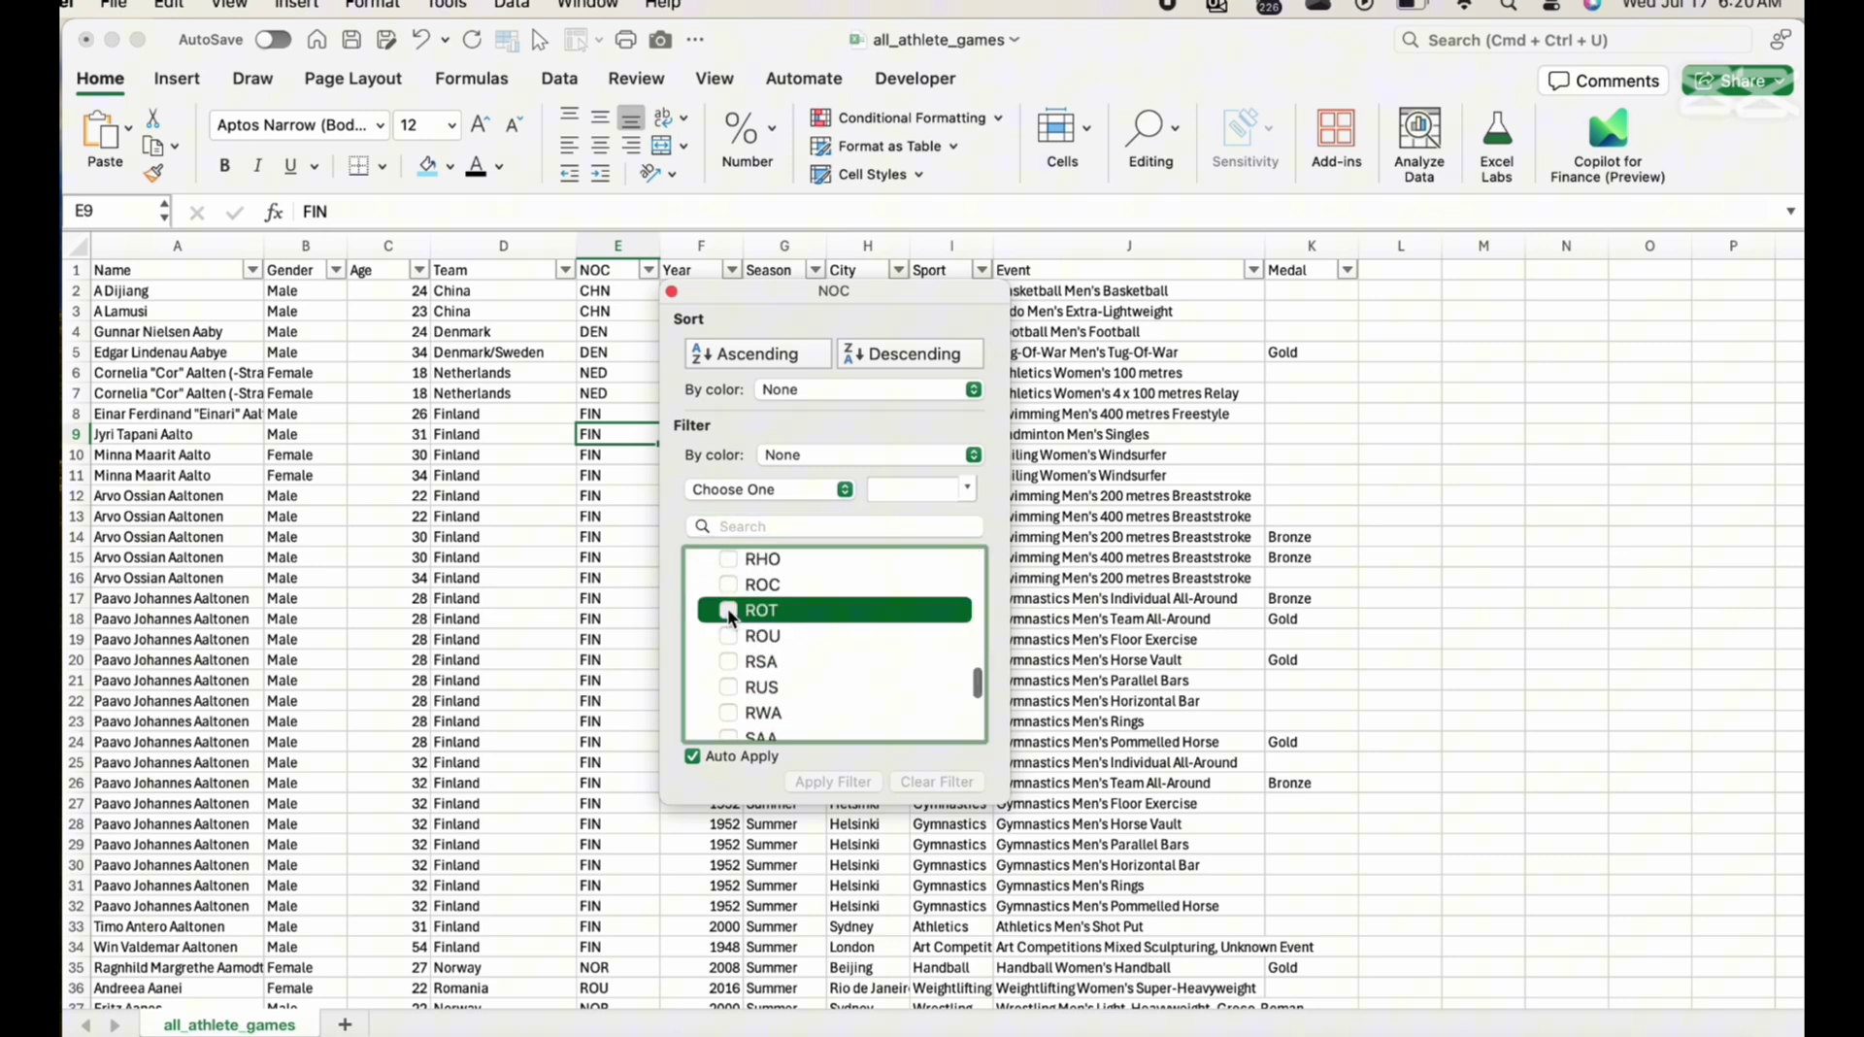
pyautogui.scroll(-10, 748, 710)
pyautogui.click(730, 710)
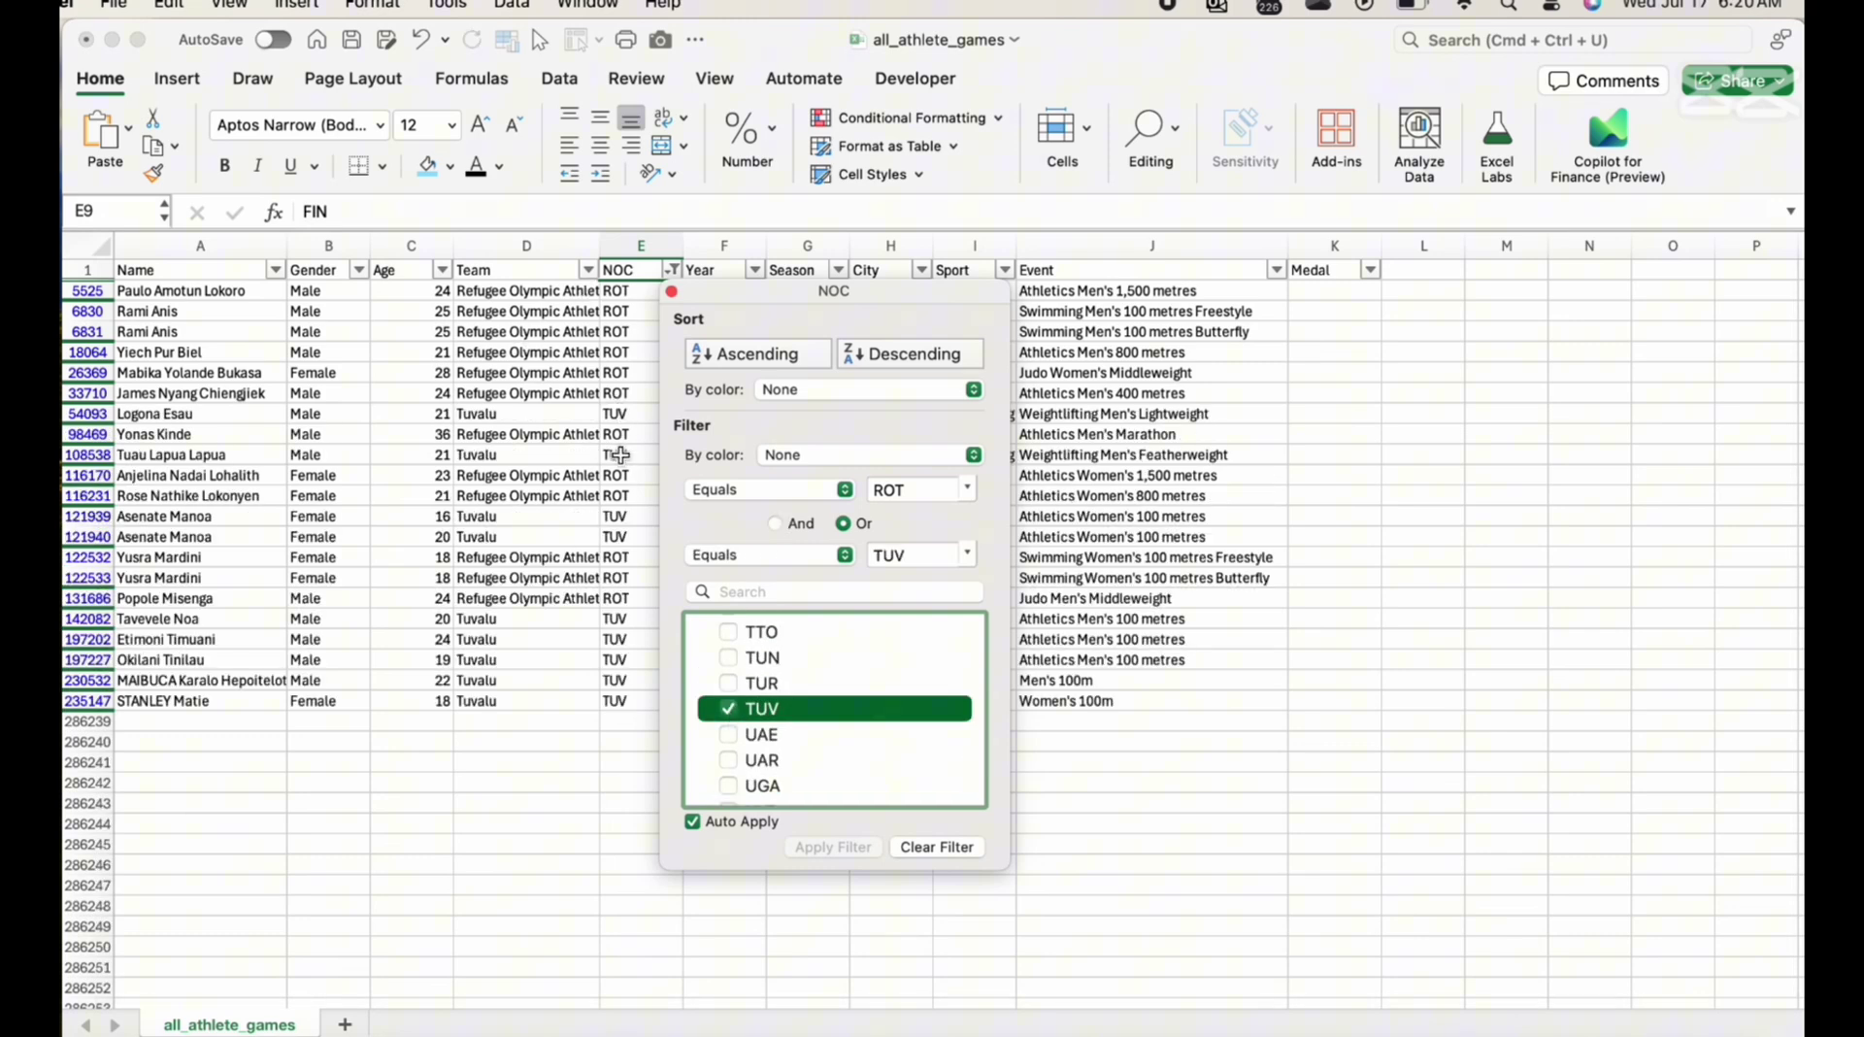
pyautogui.click(620, 454)
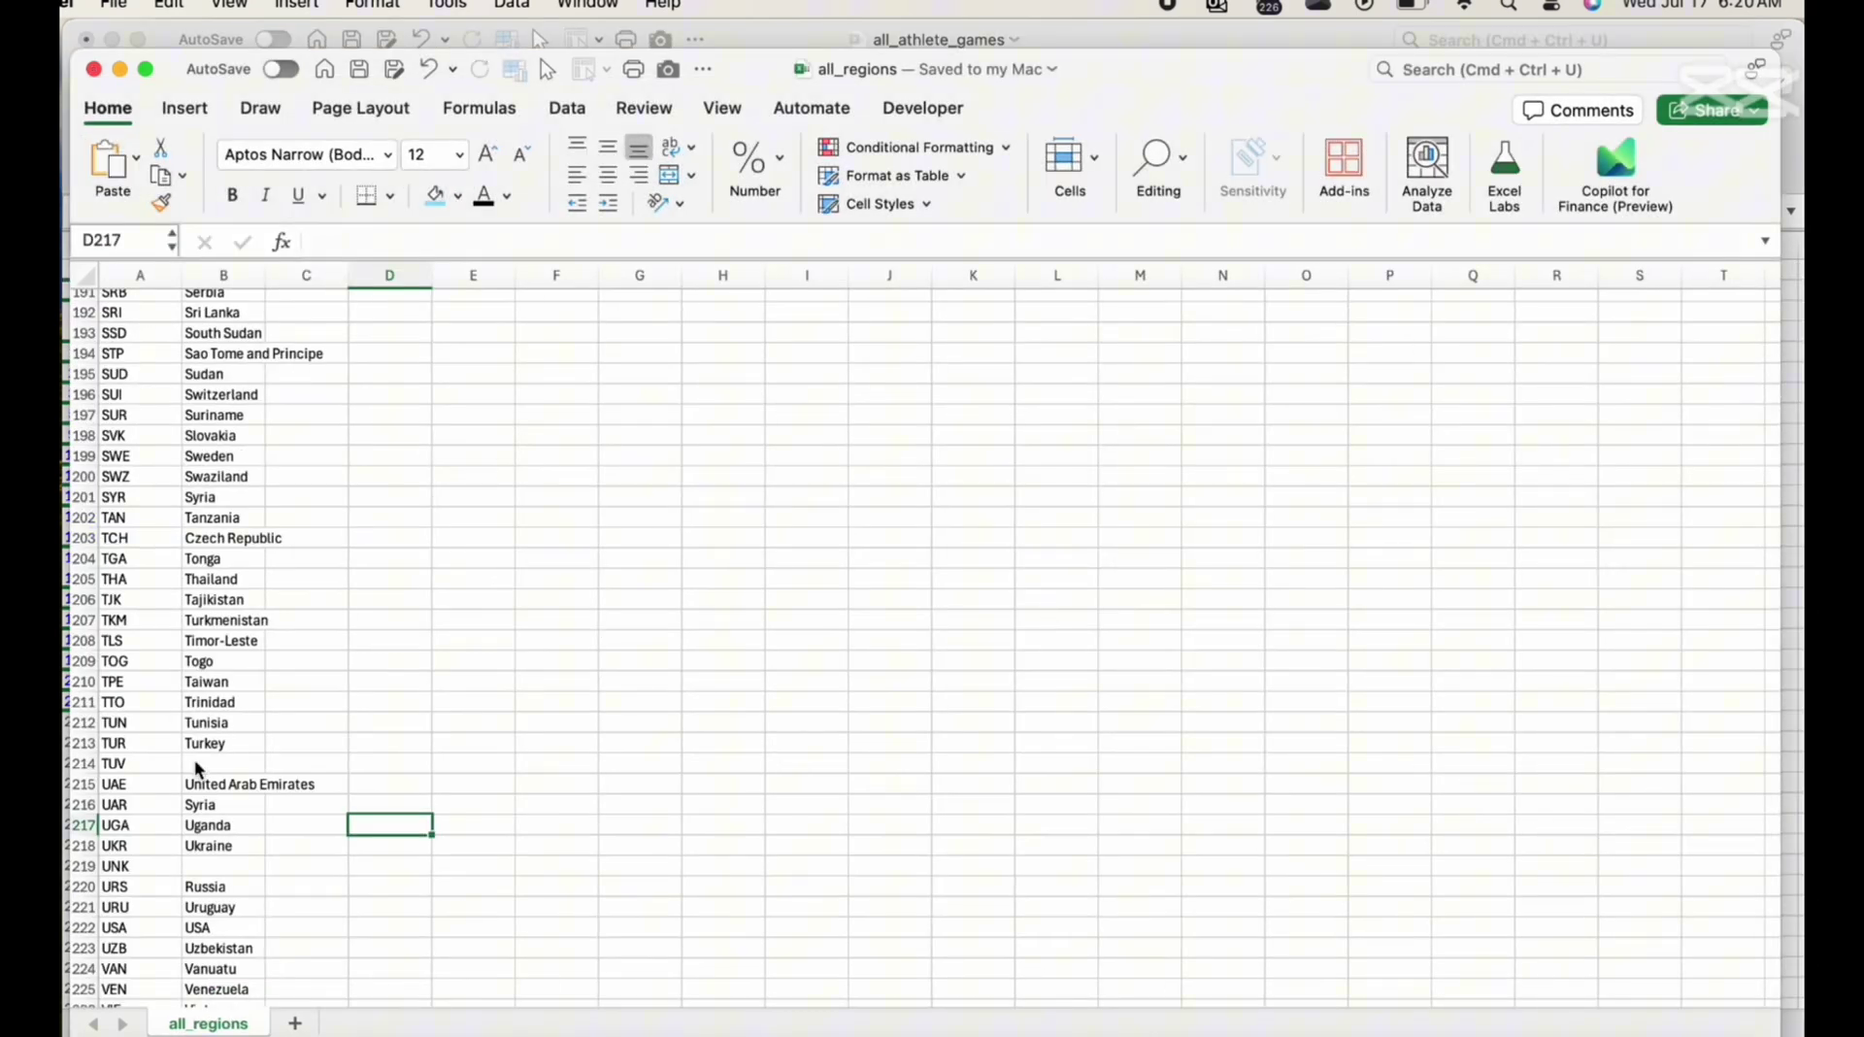
# In all_regions, fill the blank Region cells with Tuvalu for TUV and Refugee for ROT
pyautogui.click(194, 762)
pyautogui.write('Tuvalu')
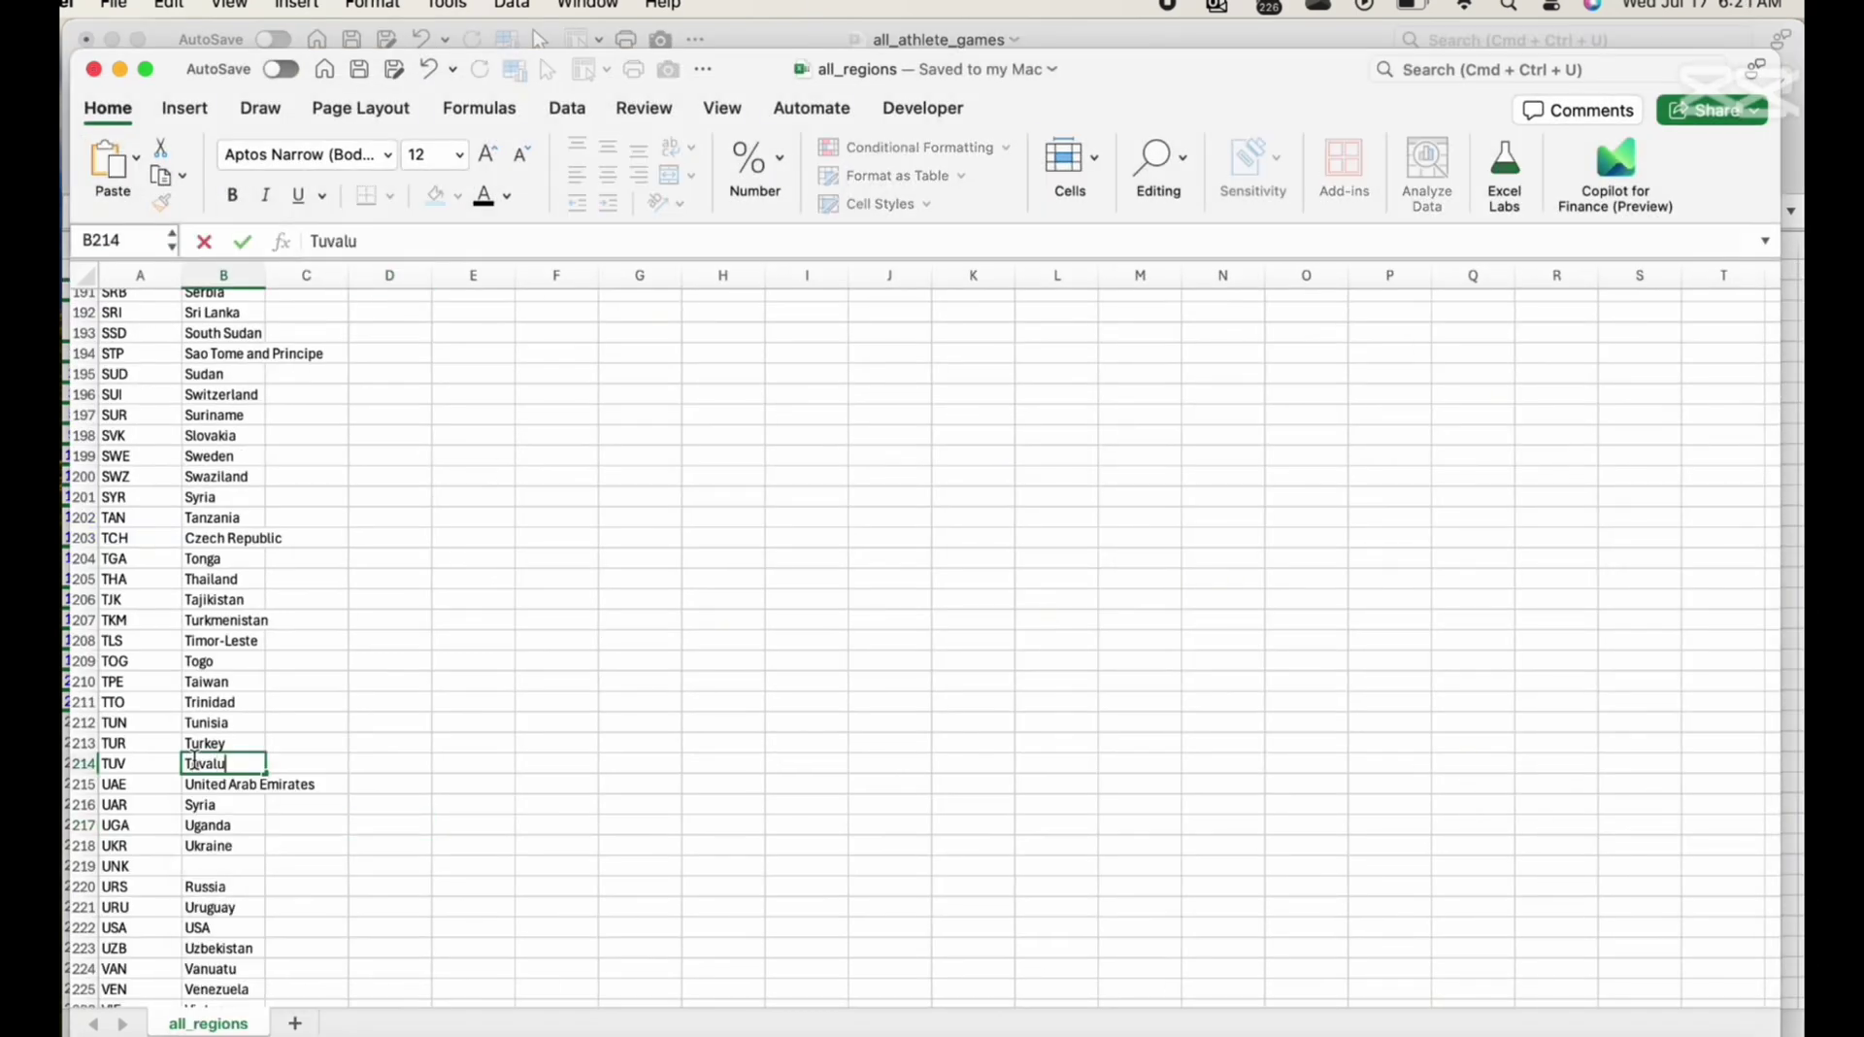
pyautogui.scroll(10, 224, 853)
pyautogui.scroll(-8, 224, 853)
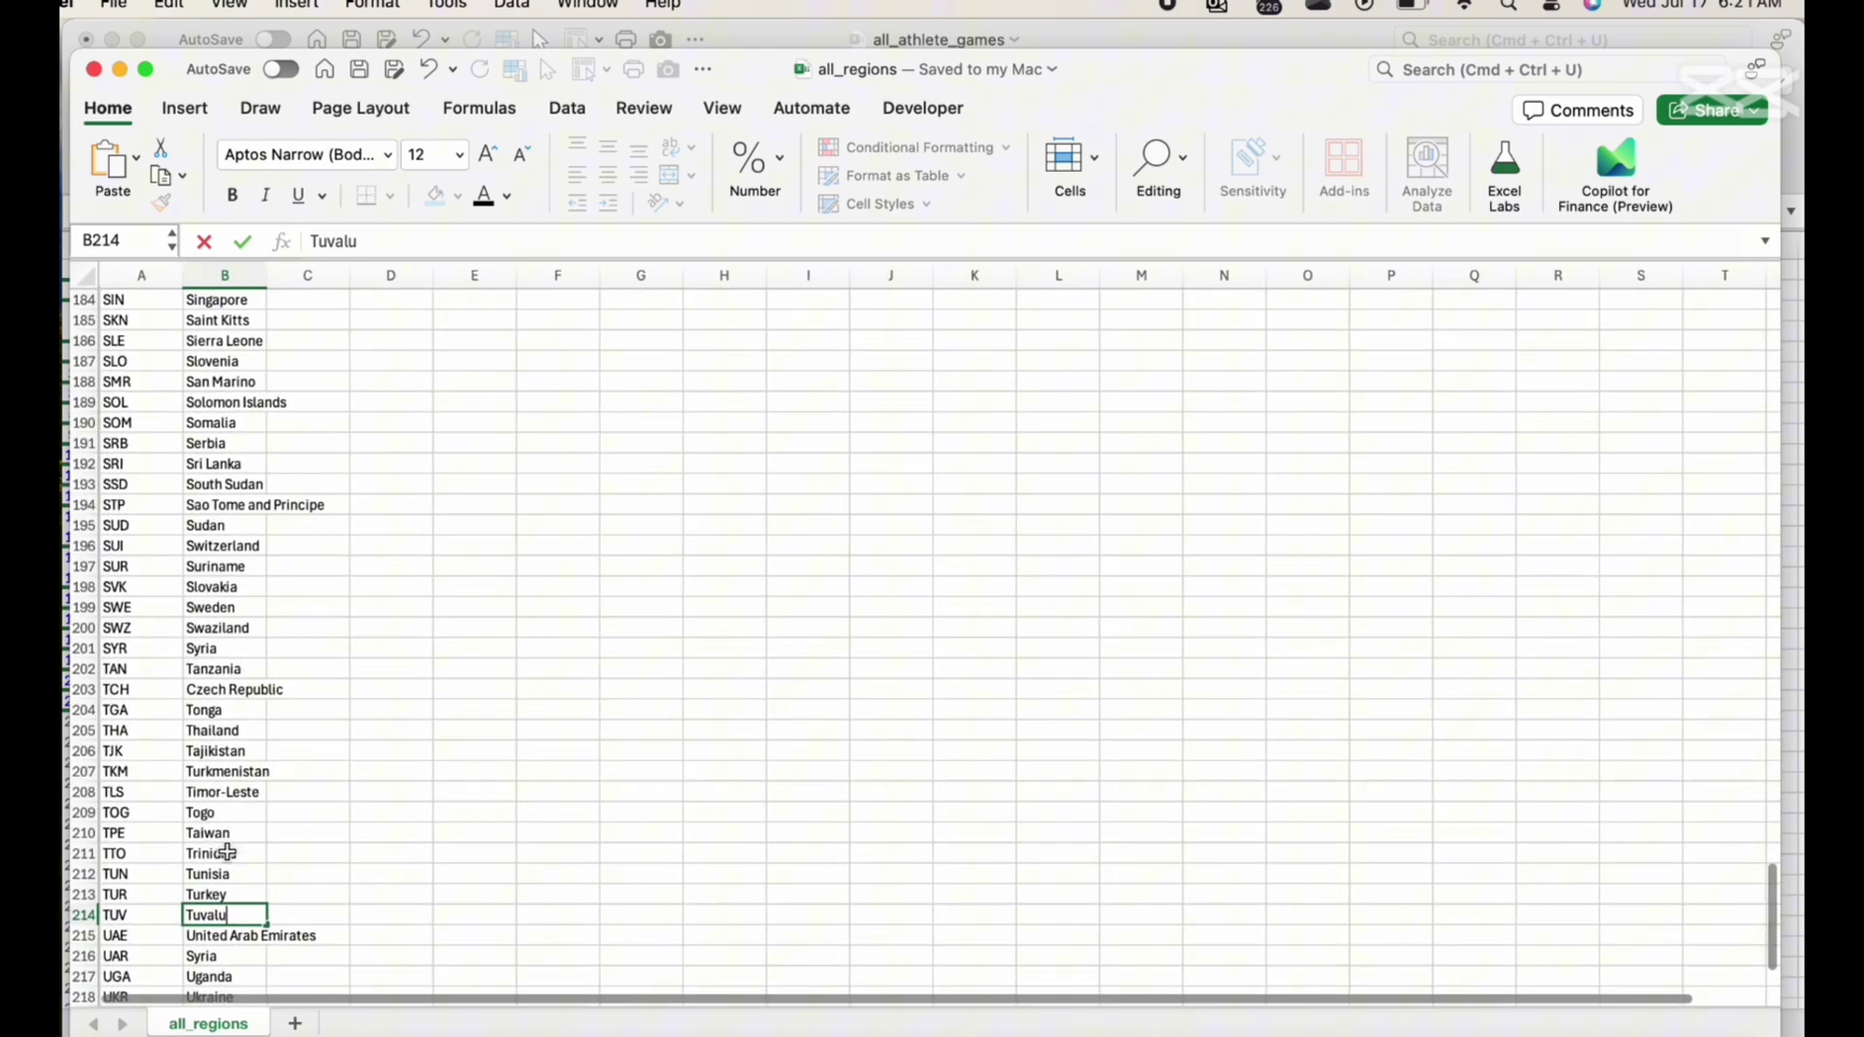
pyautogui.scroll(5, 227, 461)
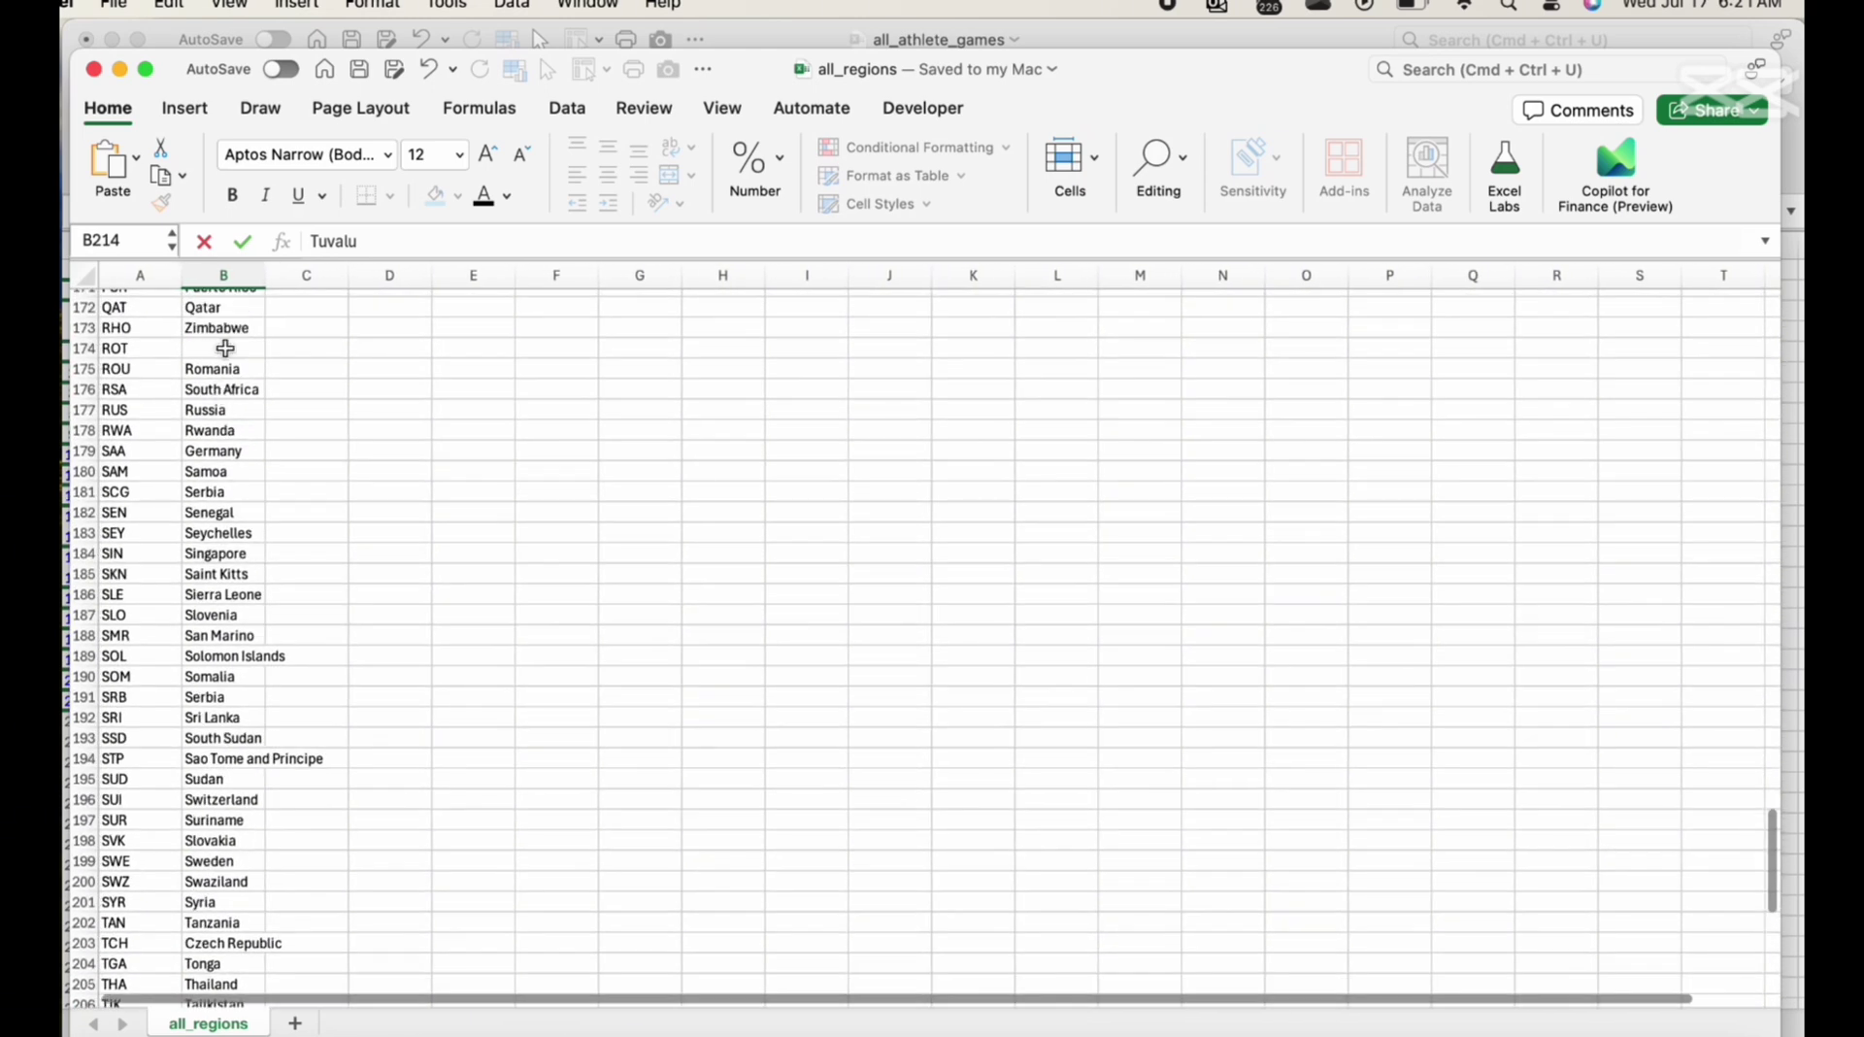
pyautogui.click(226, 348)
pyautogui.write('Refugee')
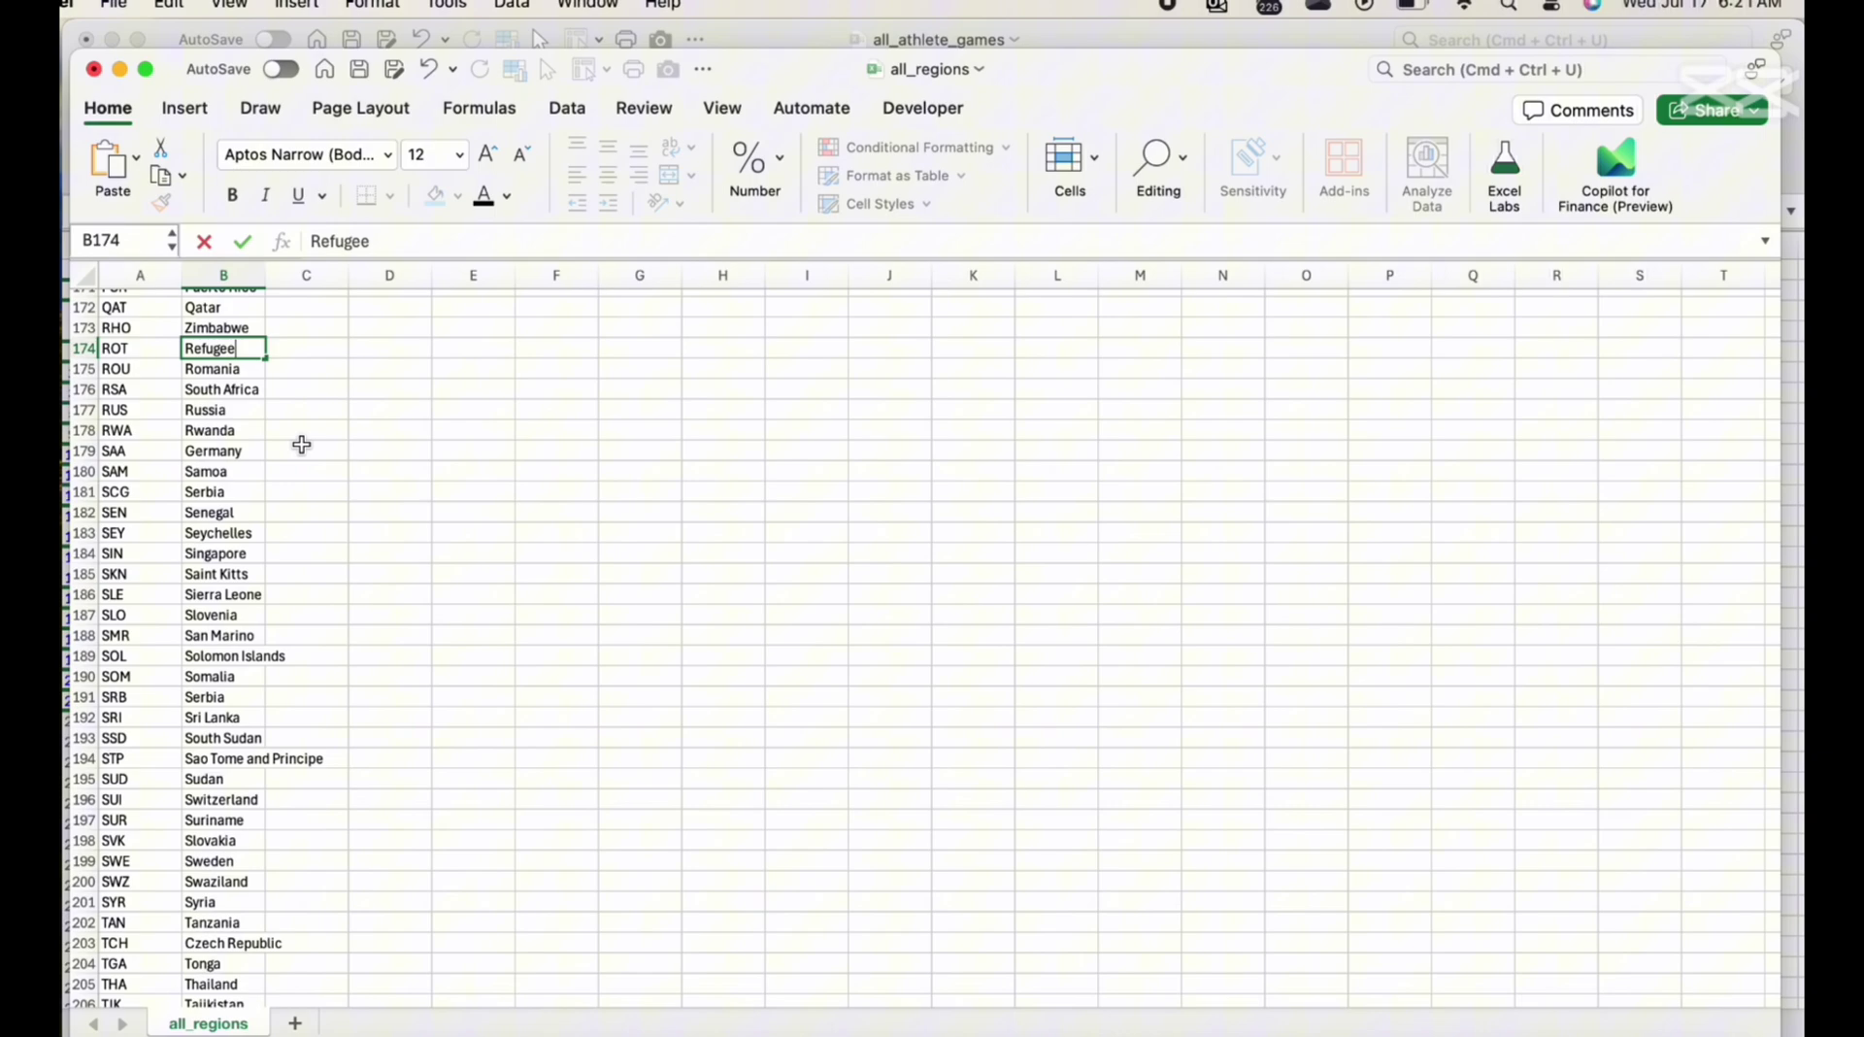
pyautogui.scroll(20, 302, 444)
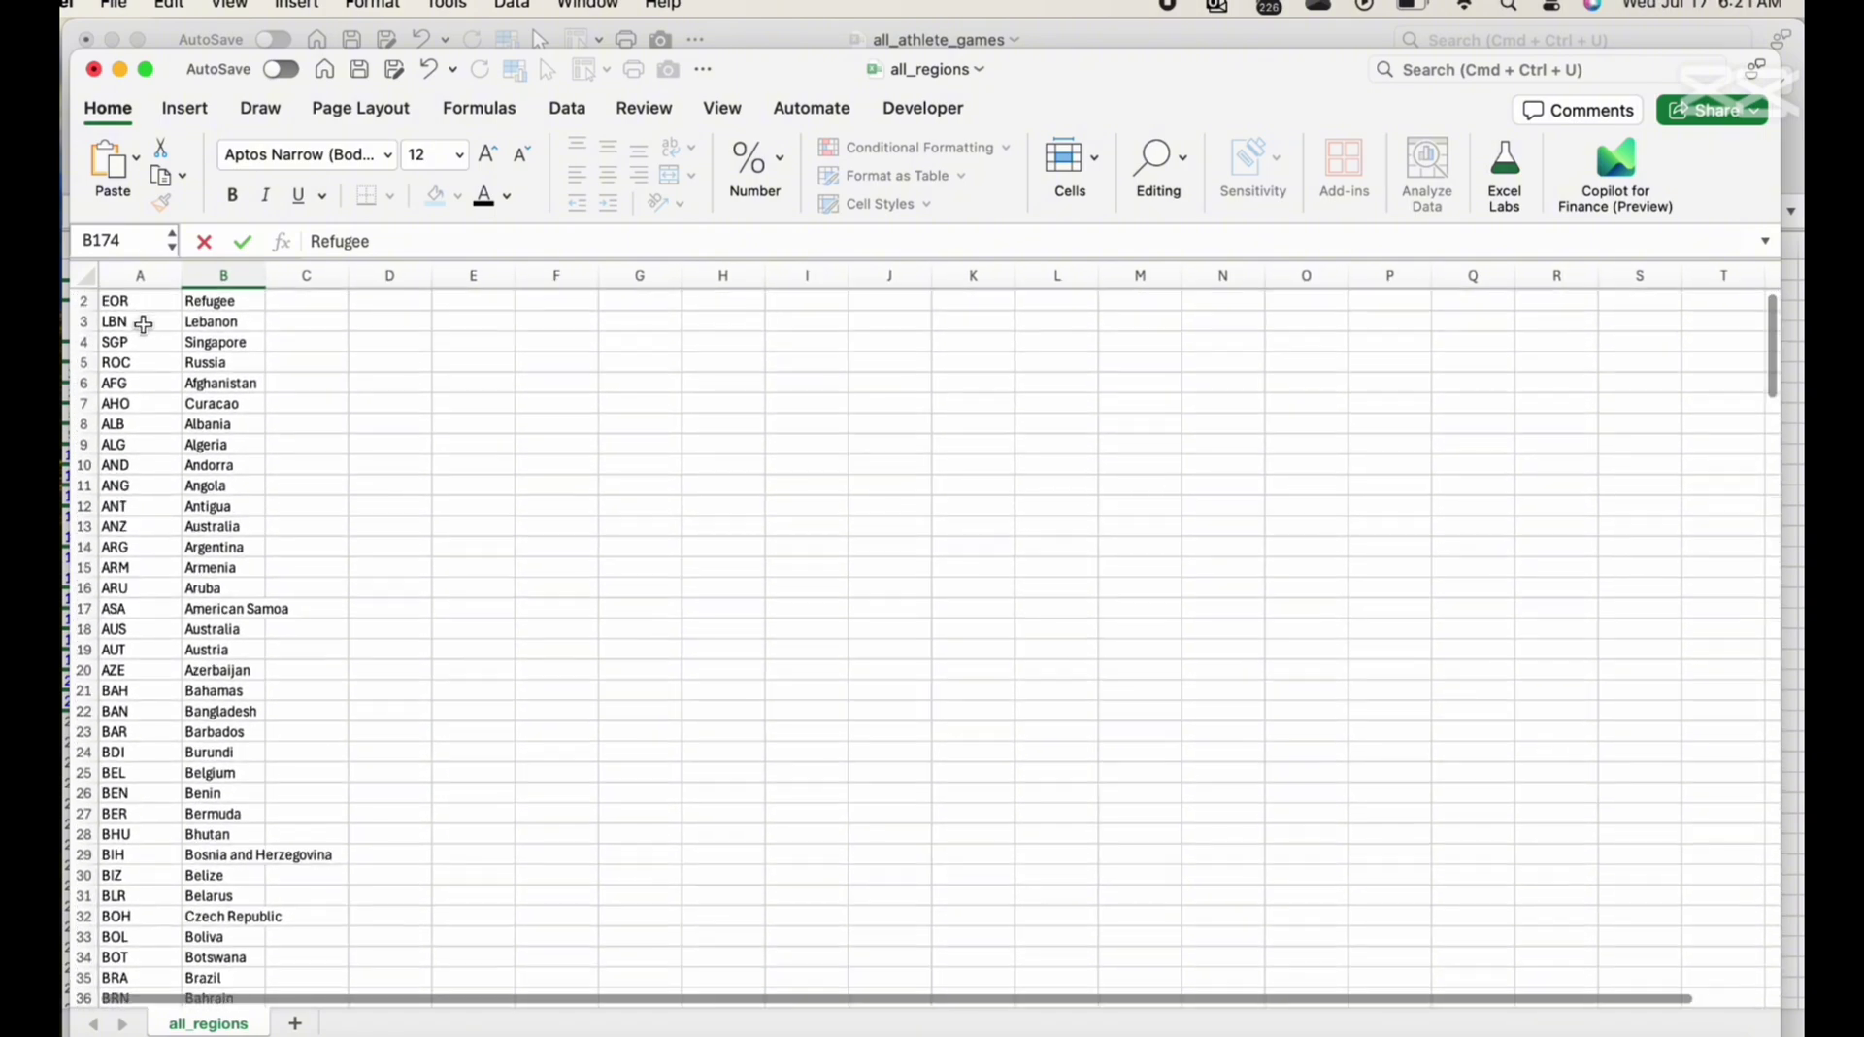
# Return to all_athlete_games and add UNK to the NOC column filter to see its team
pyautogui.click(120, 69)
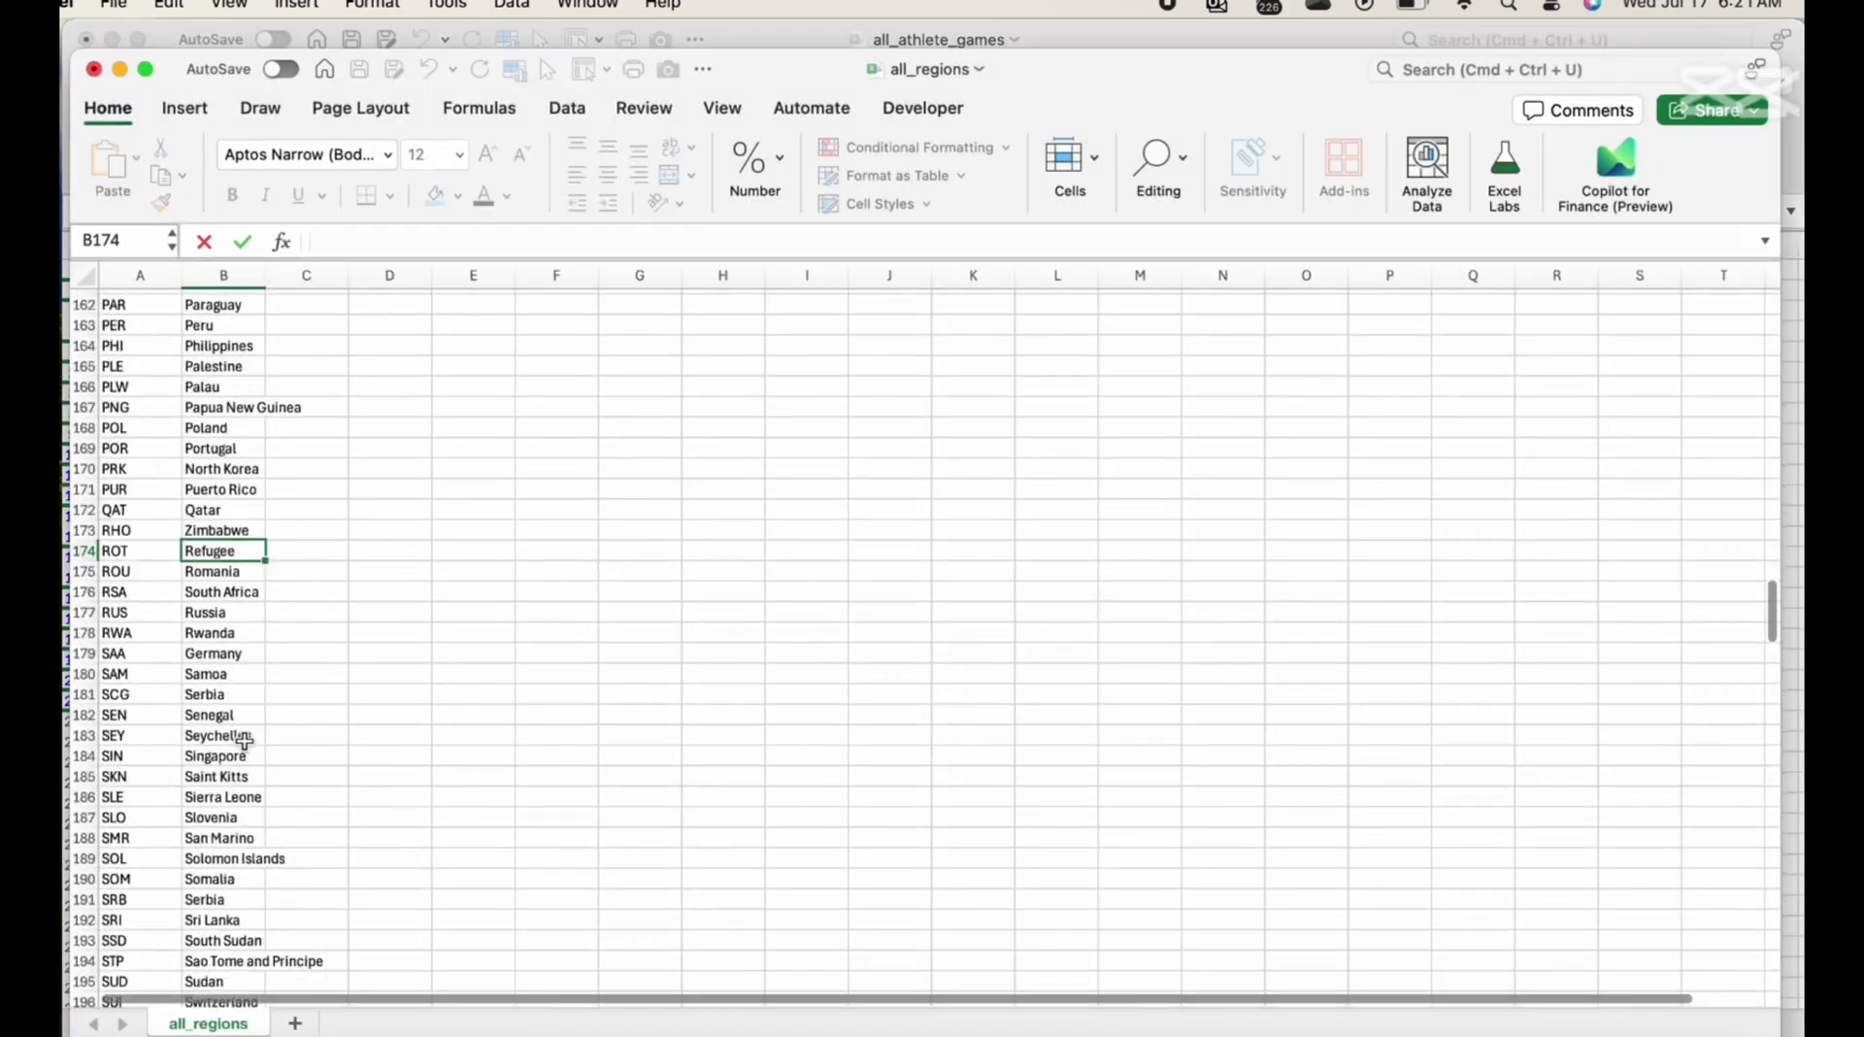
pyautogui.scroll(-10, 244, 741)
pyautogui.click(670, 269)
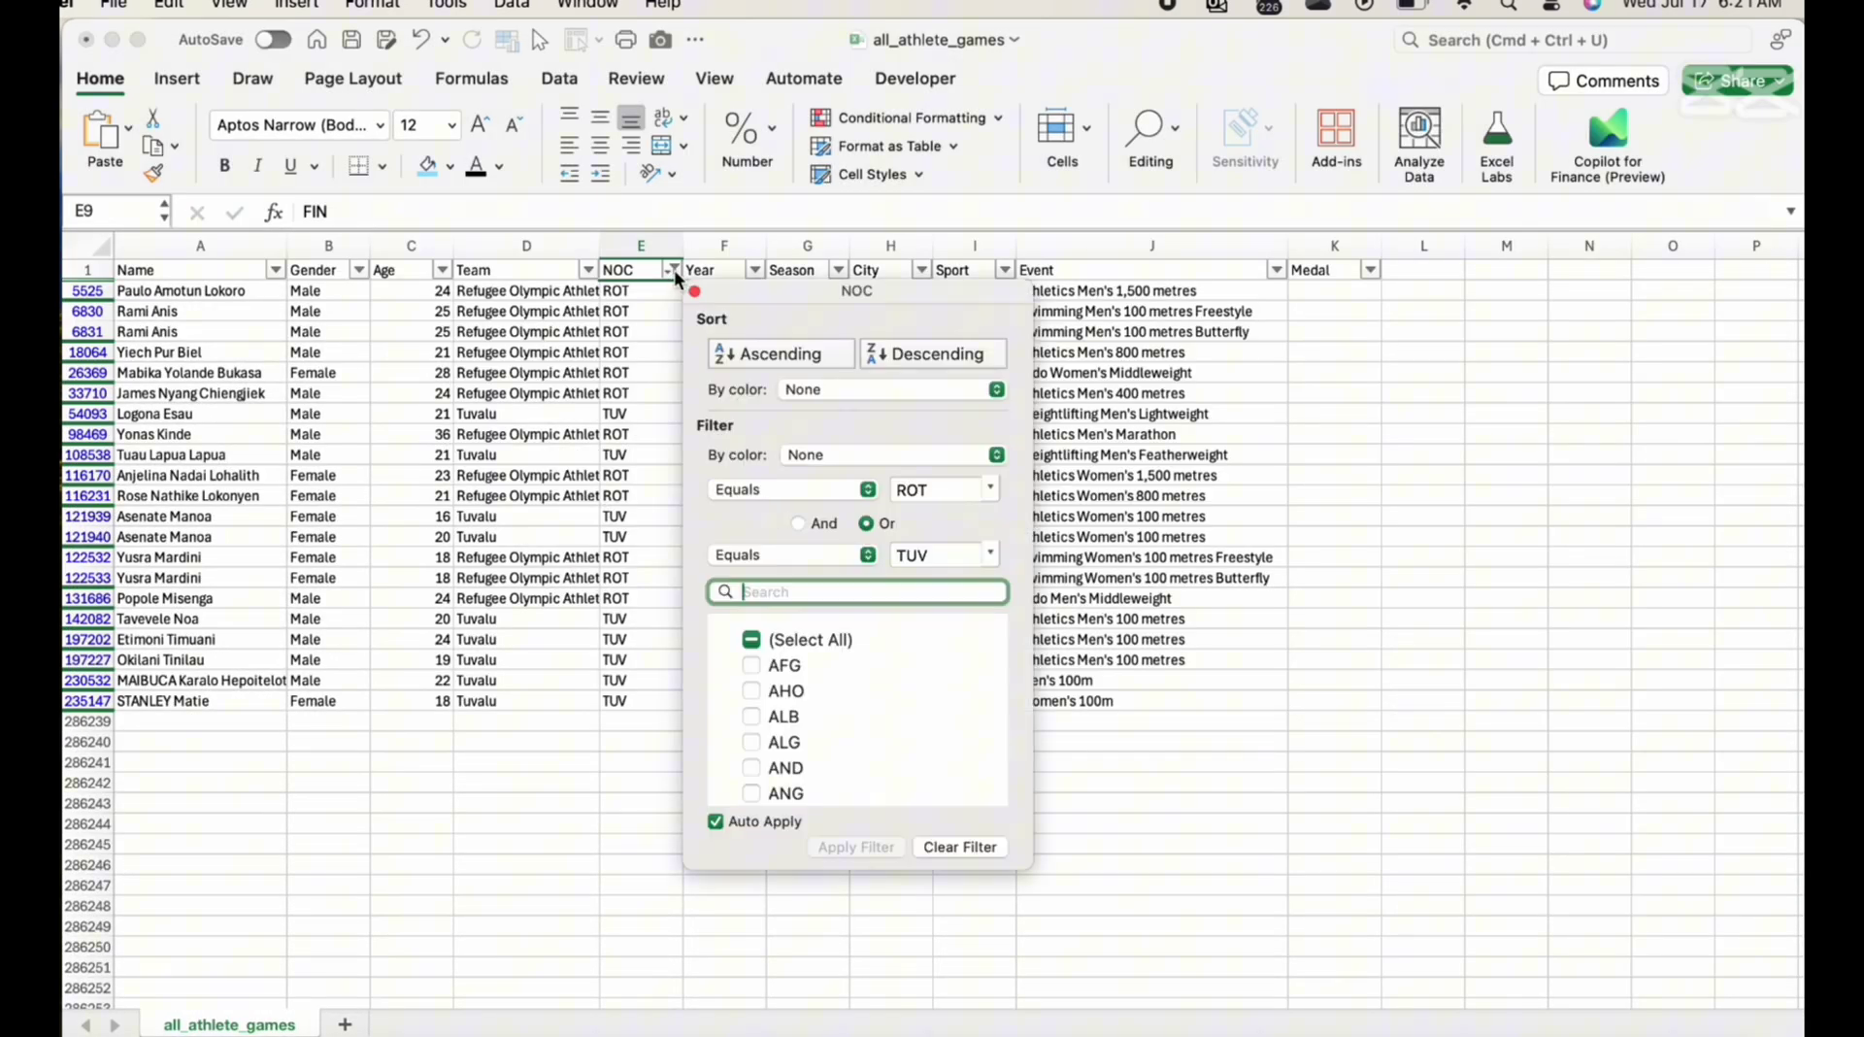
pyautogui.scroll(-20, 757, 670)
pyautogui.scroll(3, 764, 701)
pyautogui.scroll(2, 763, 701)
pyautogui.click(762, 648)
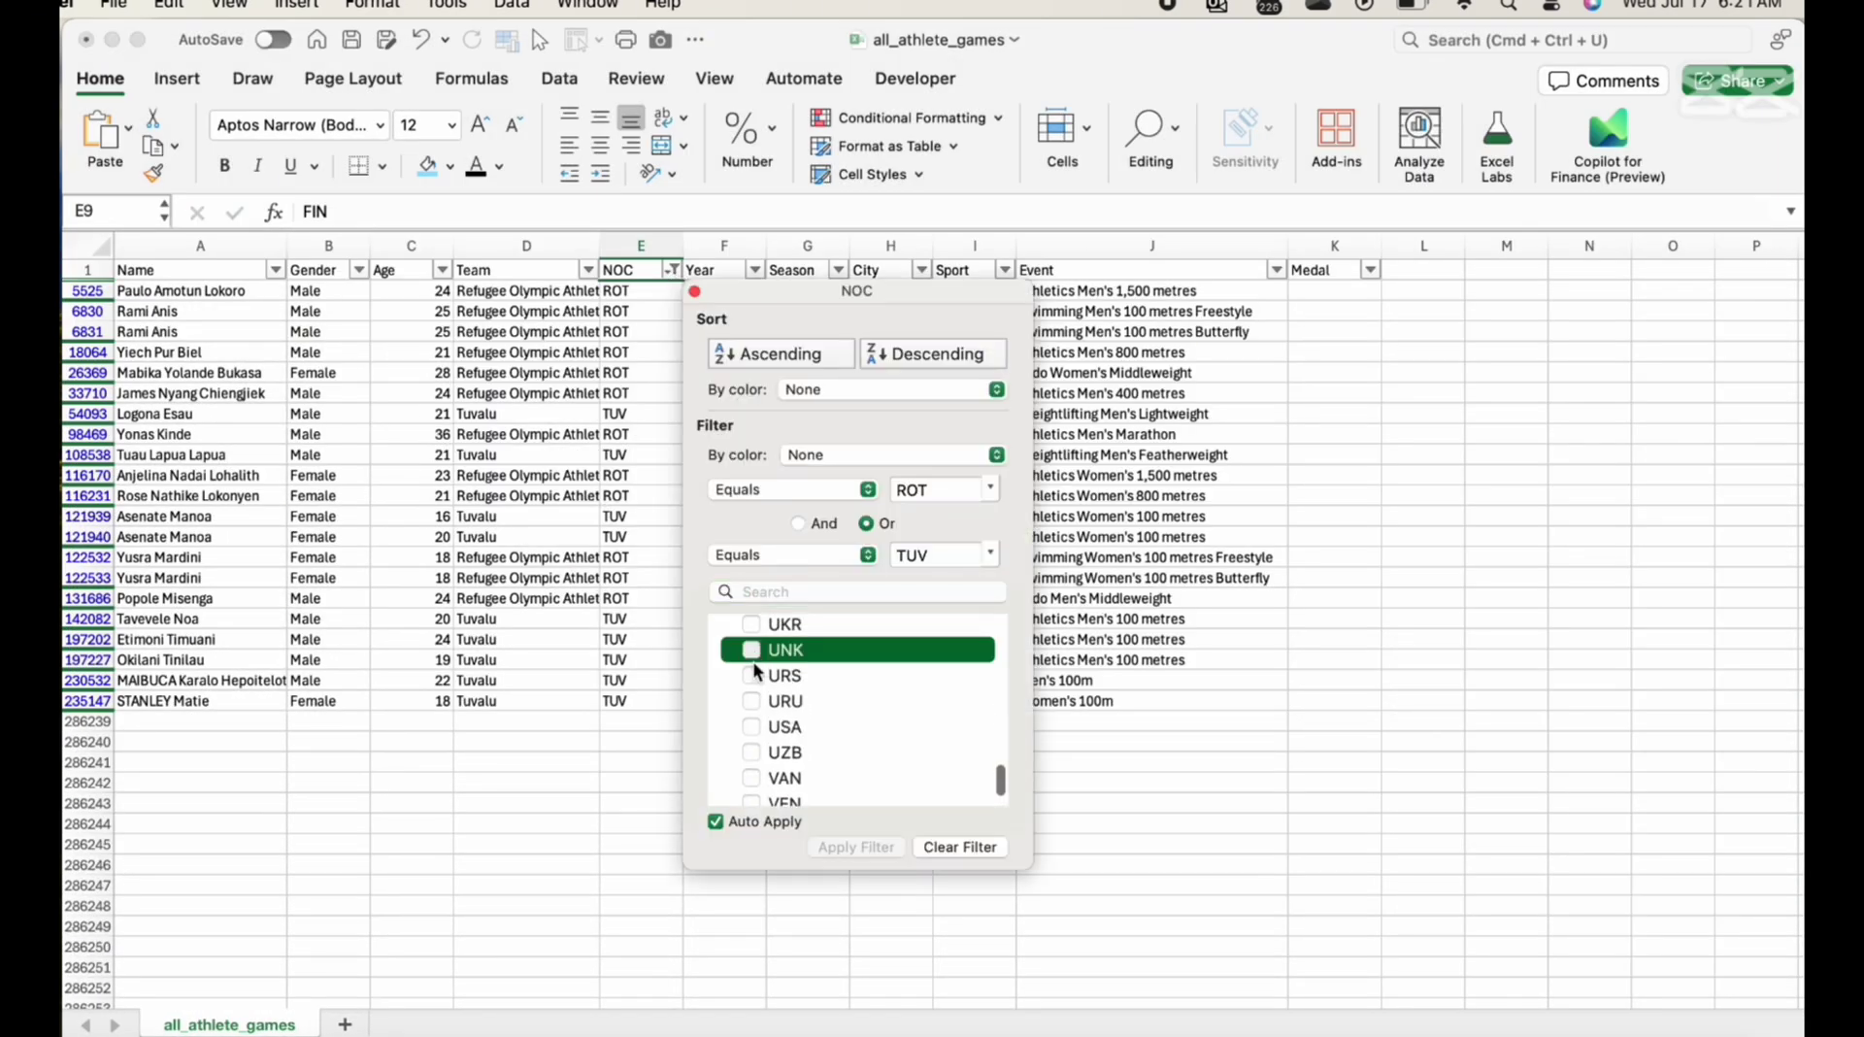
pyautogui.click(604, 854)
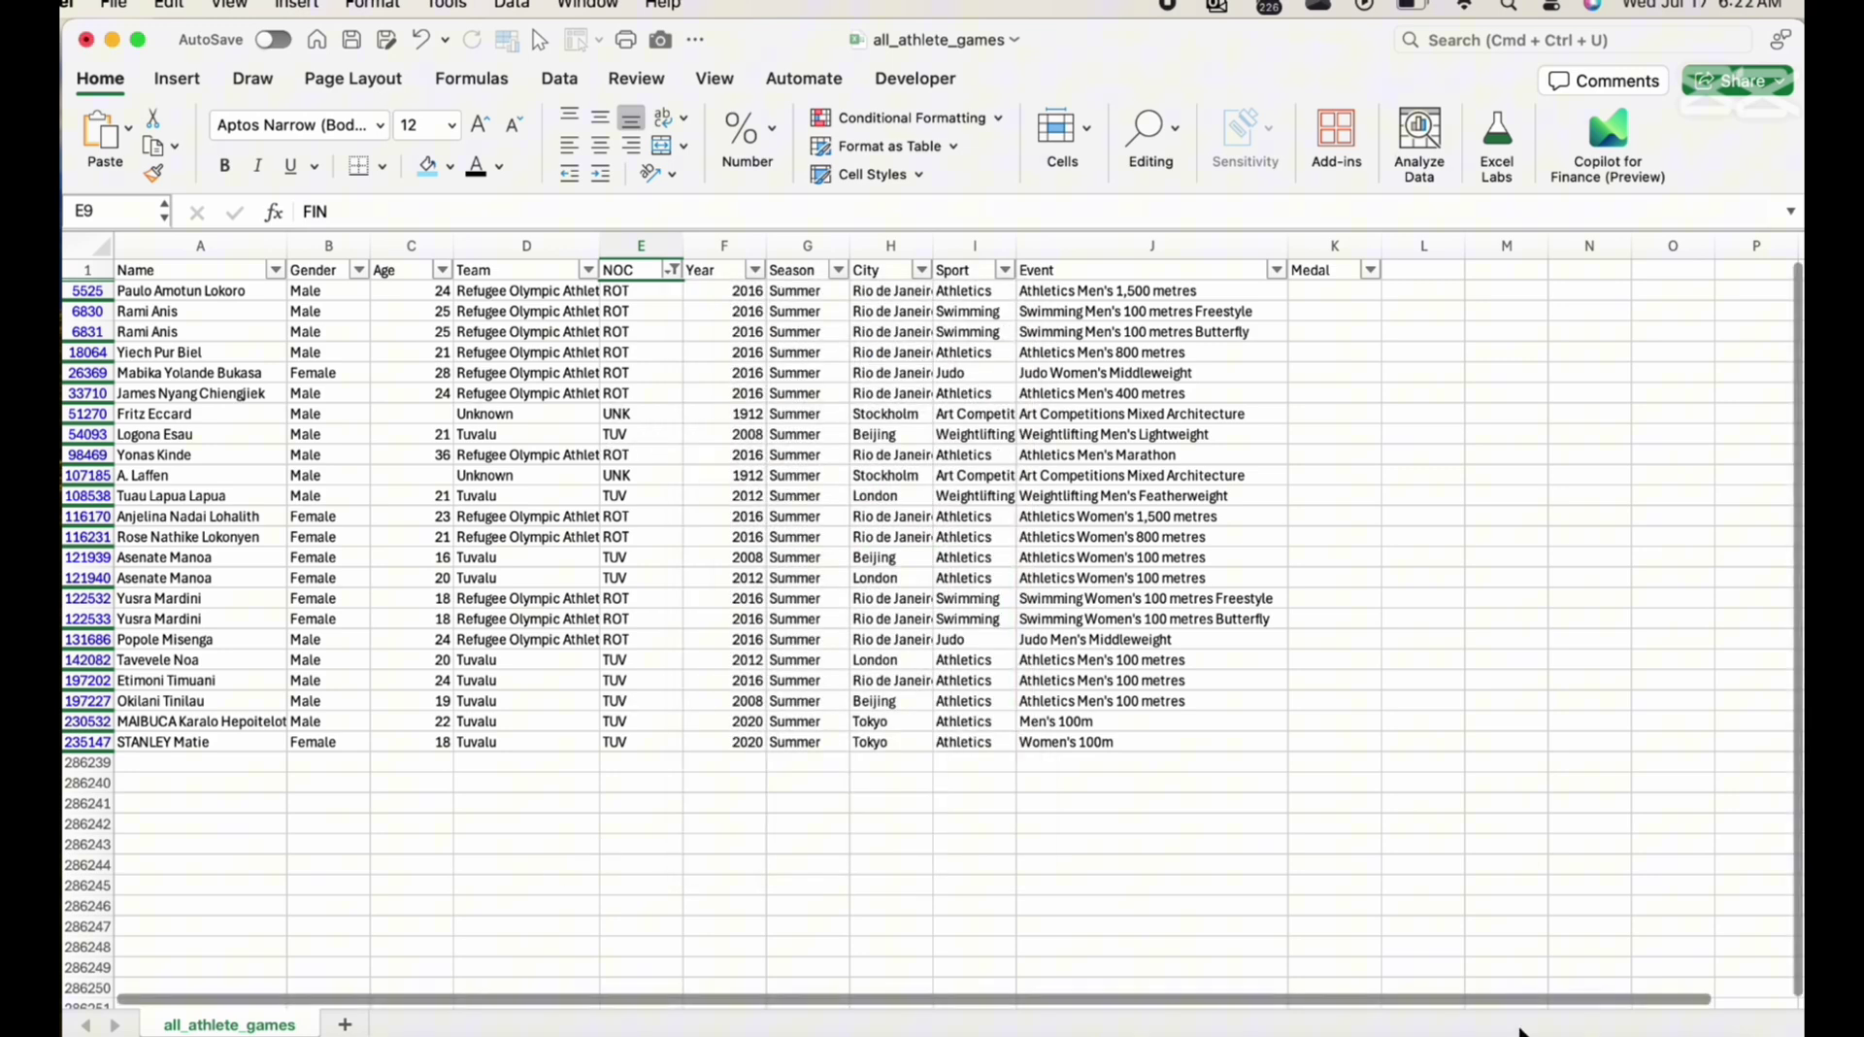
# Switch to all_regions and enter Unknown as the Region for NOC code UNK
pyautogui.click(1693, 1034)
pyautogui.click(220, 550)
pyautogui.write('Unknown')
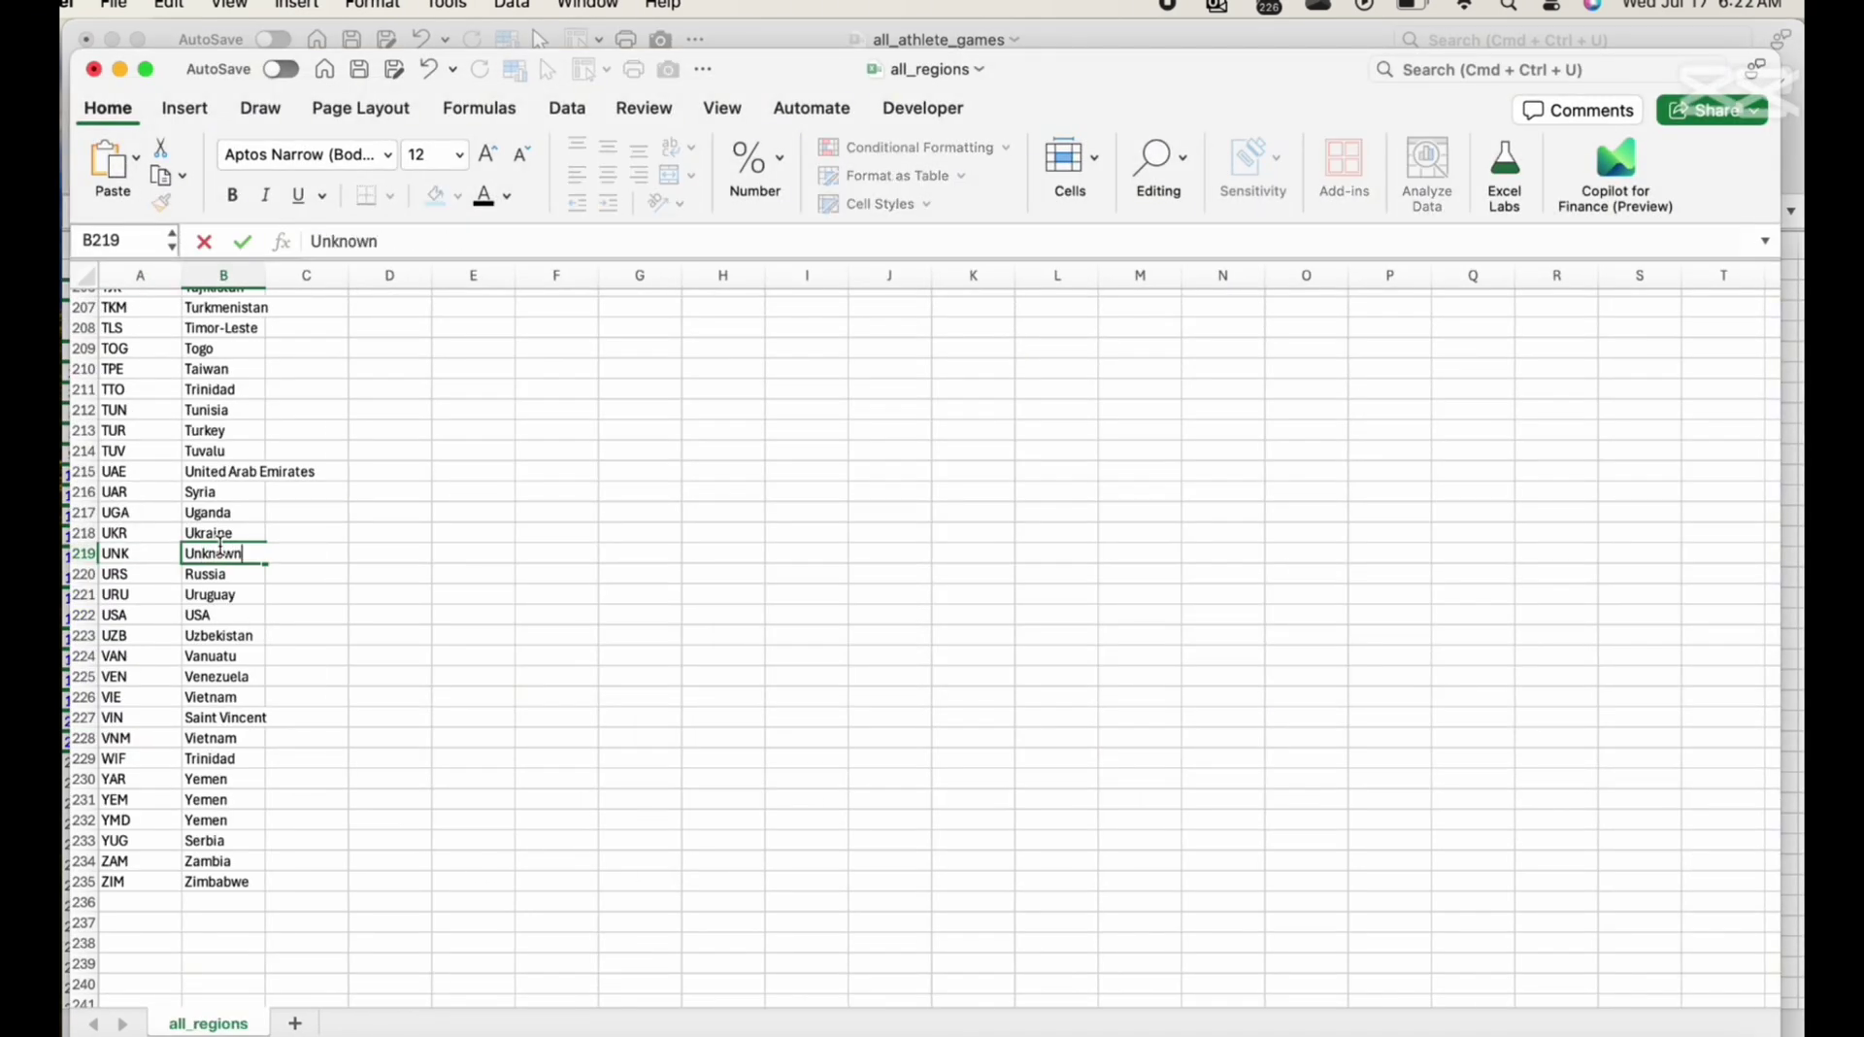
# Return to all_athlete_games and add a Country header in cell L1, beside the Medal column
pyautogui.click(120, 69)
pyautogui.click(1424, 270)
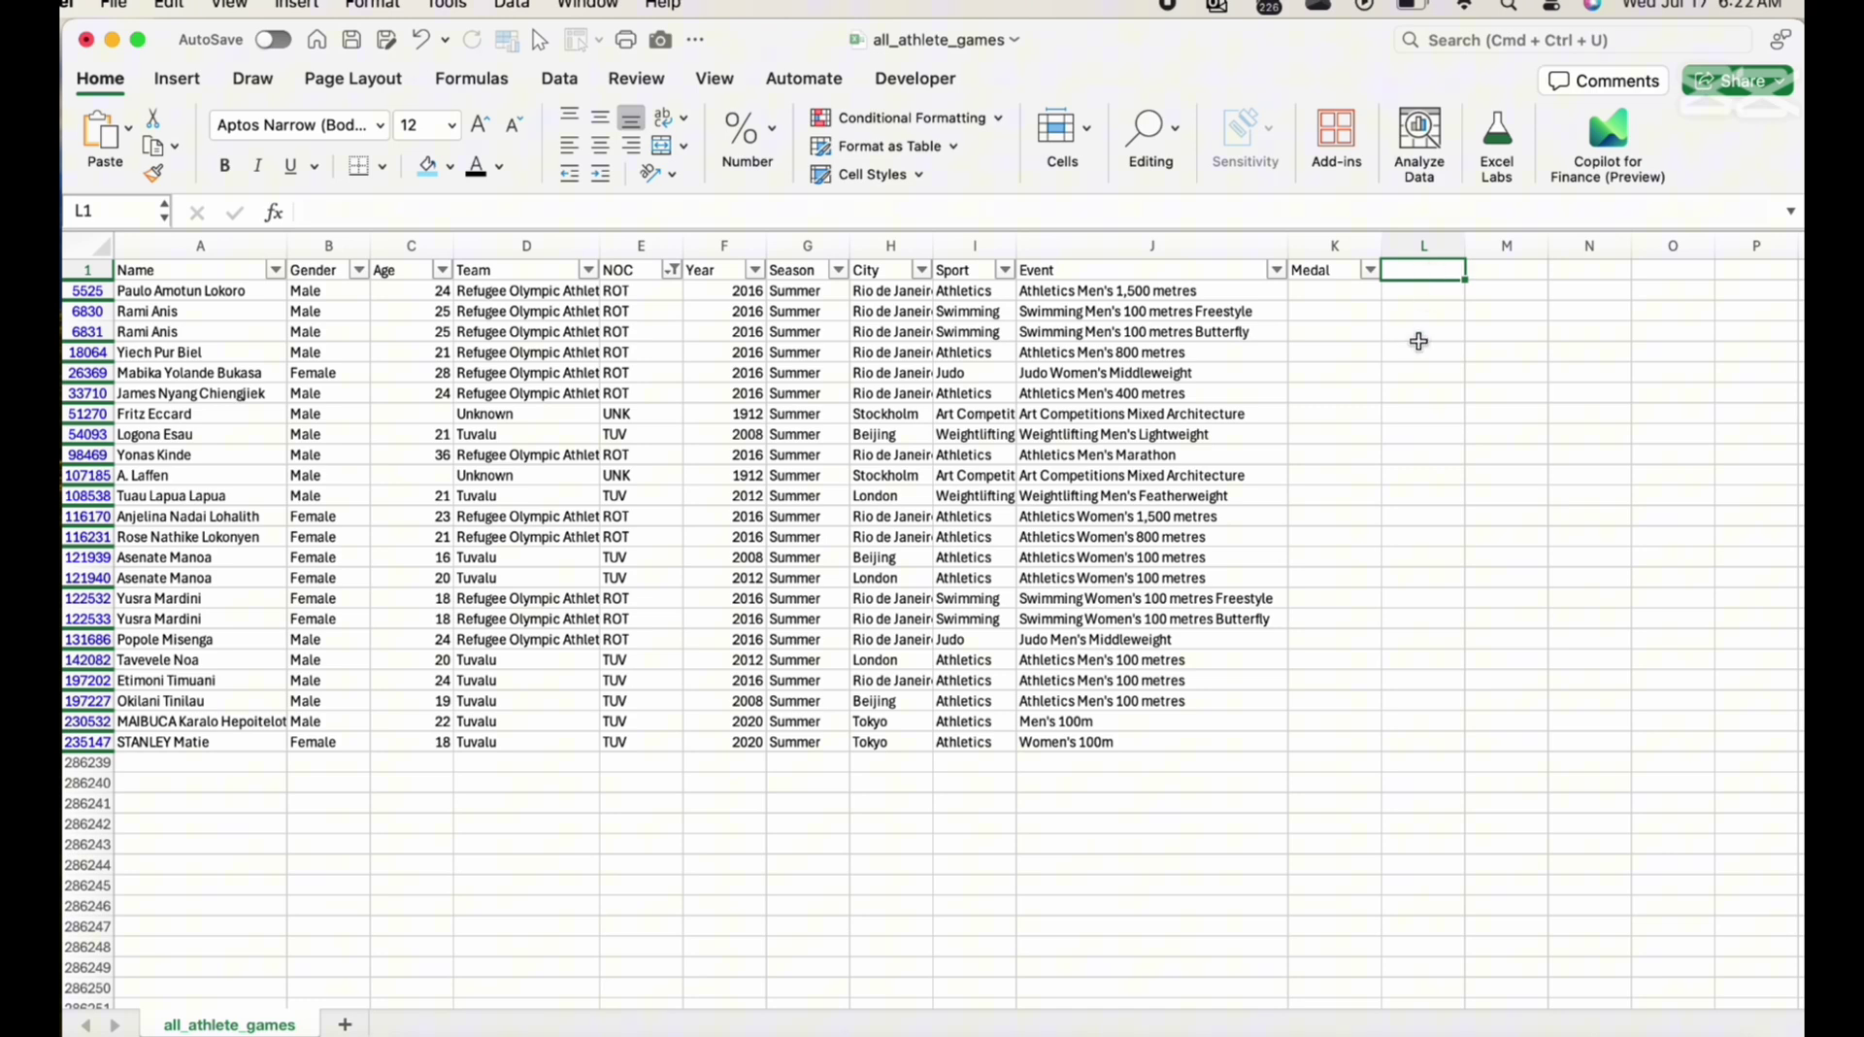
pyautogui.write('Country')
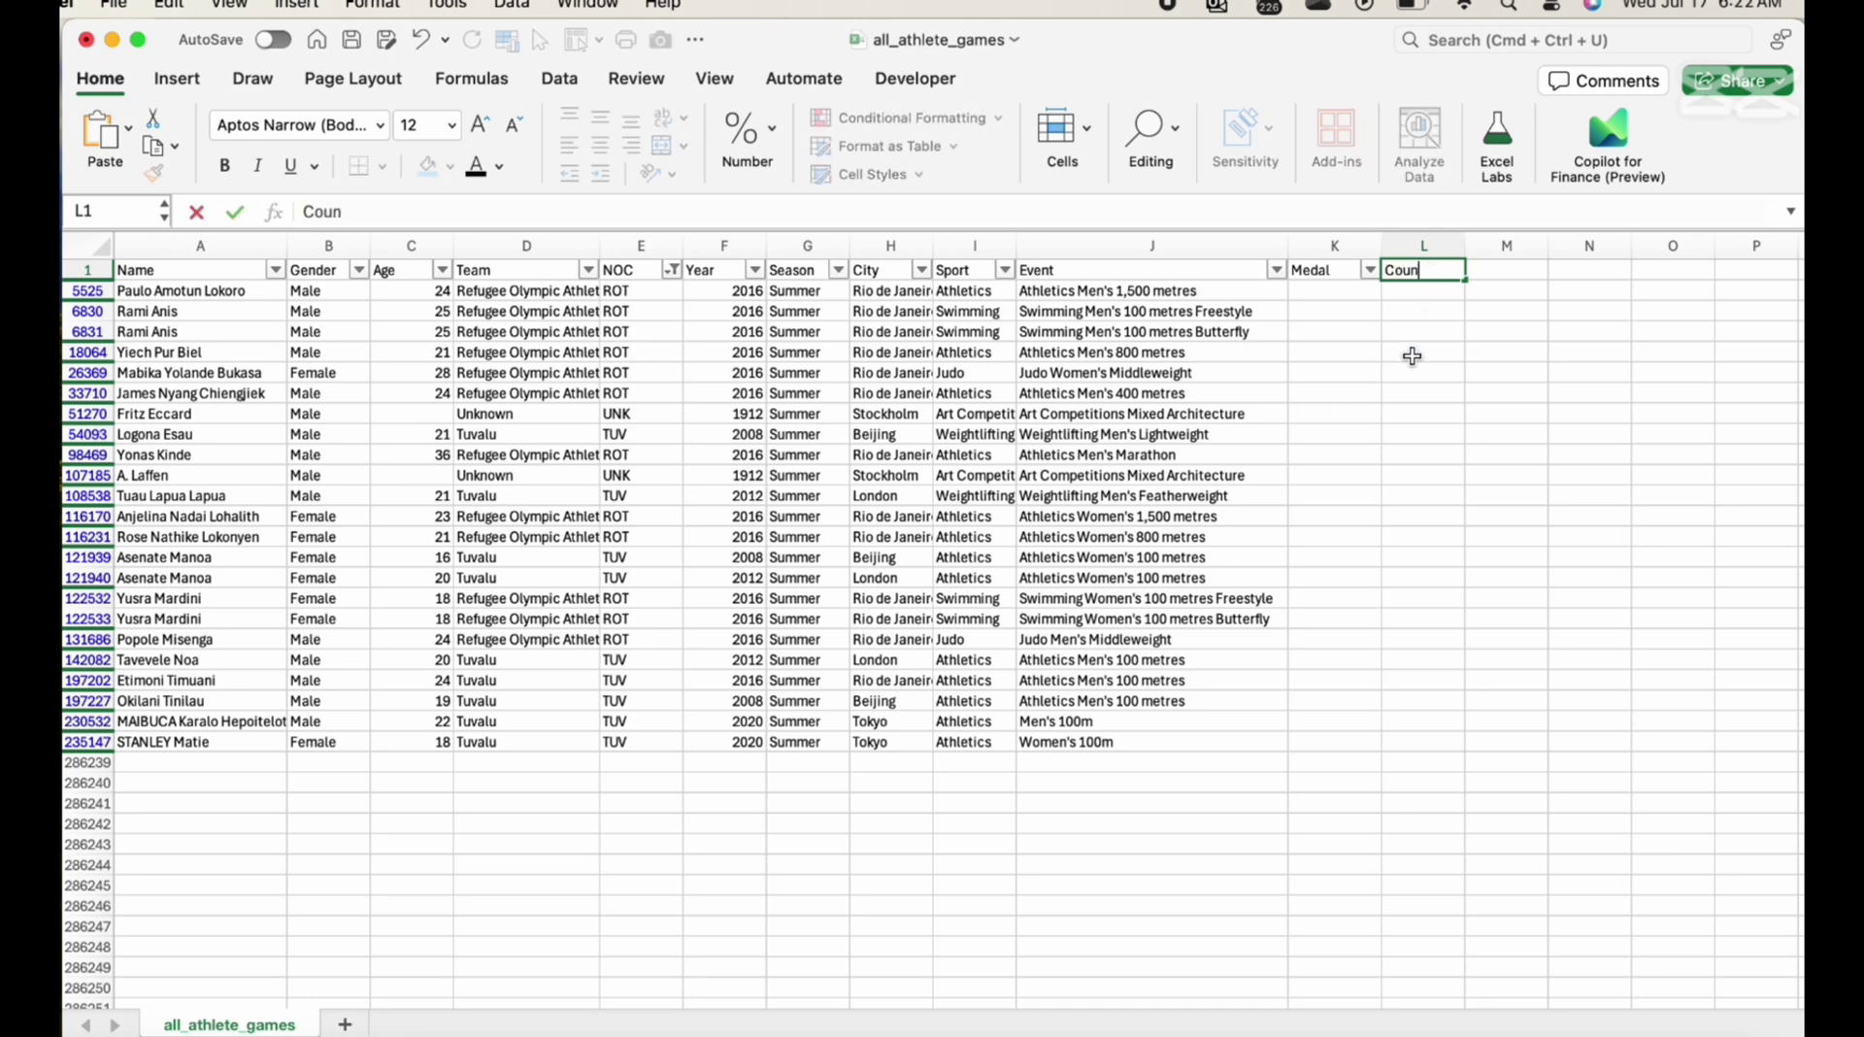
pyautogui.click(1409, 297)
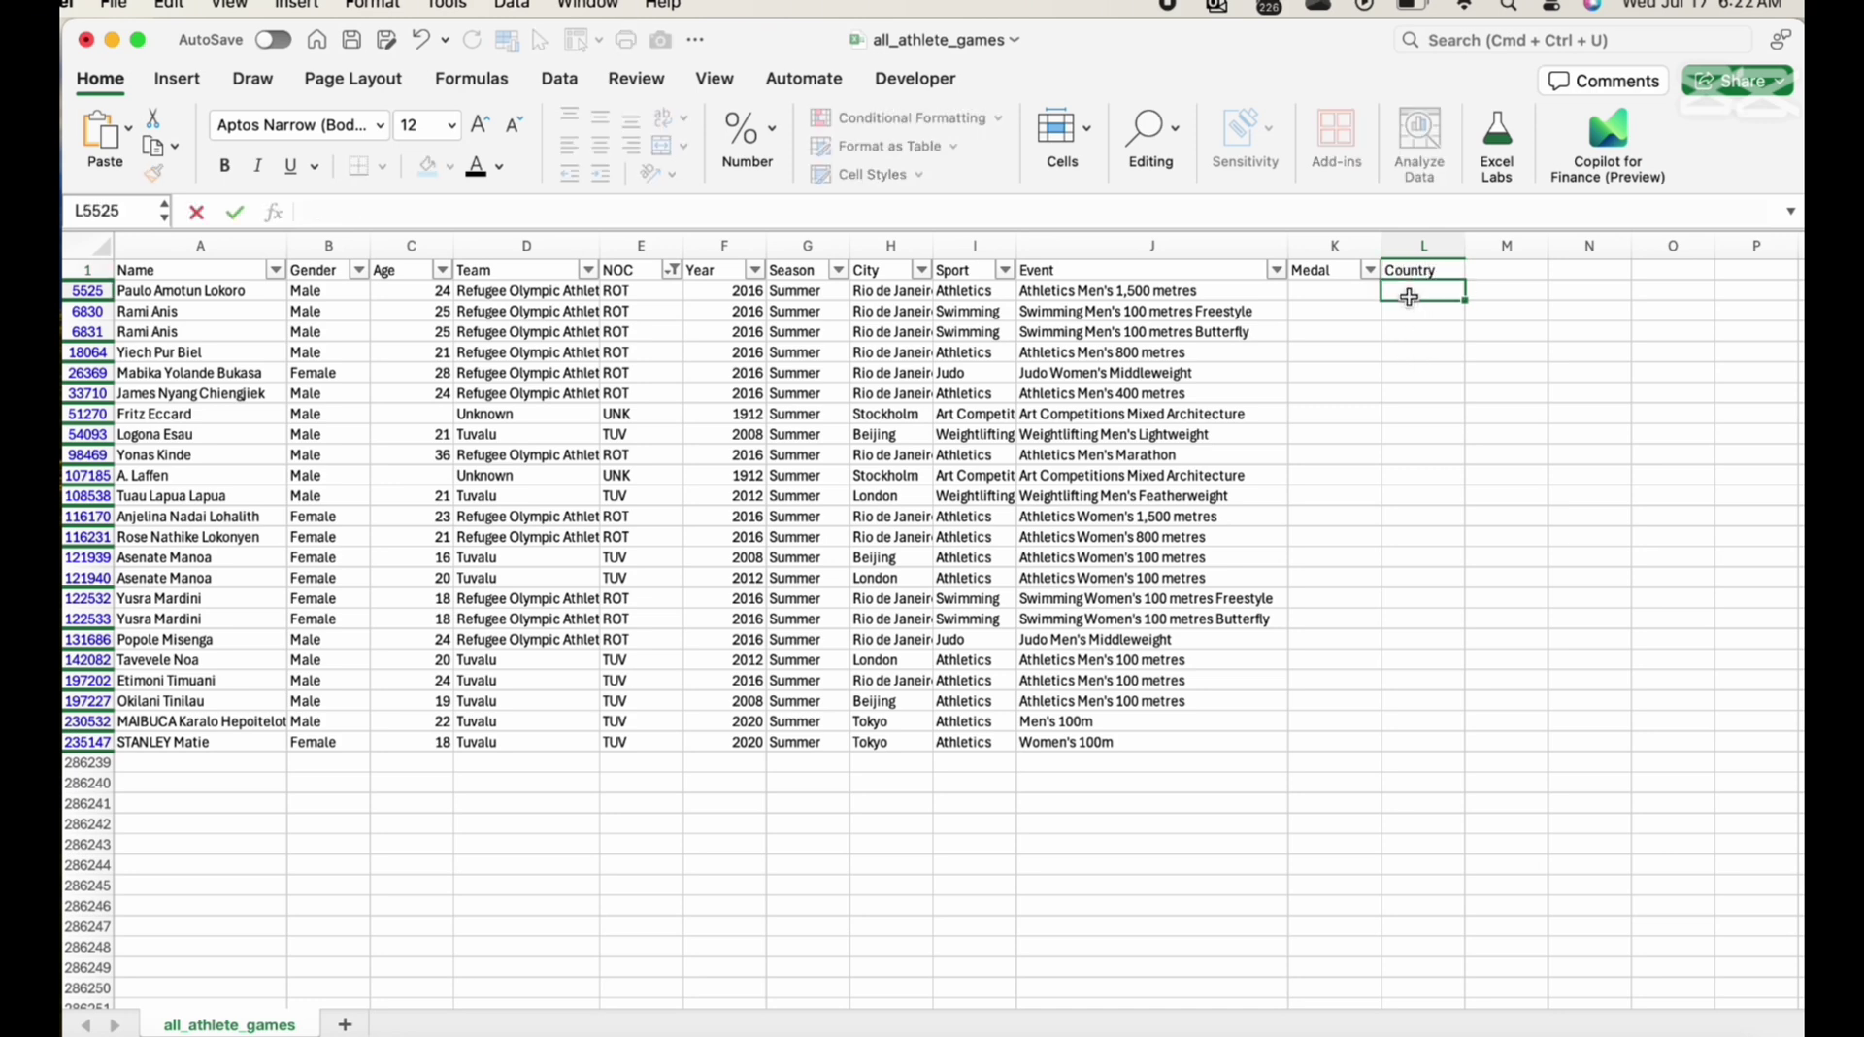
# Reset the NOC filter to show all codes, and select the first data cell of the Country column, L2
pyautogui.click(672, 273)
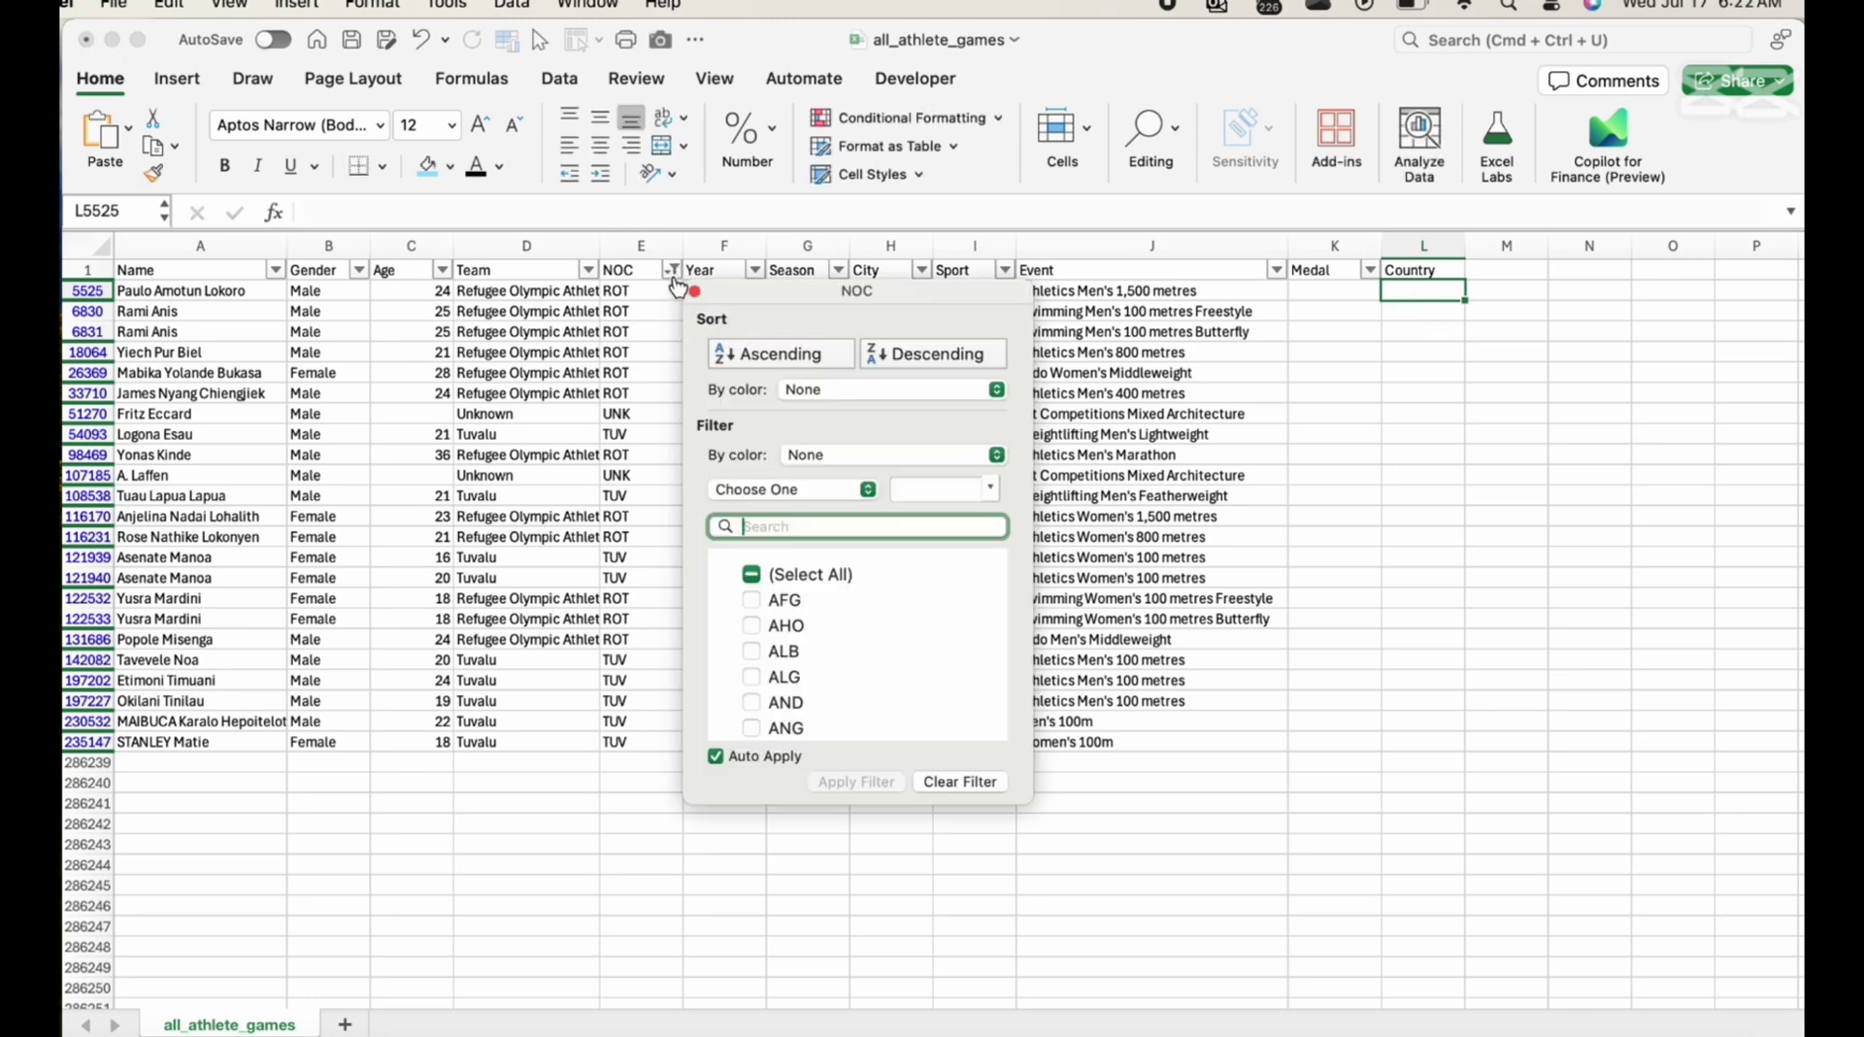
pyautogui.click(750, 573)
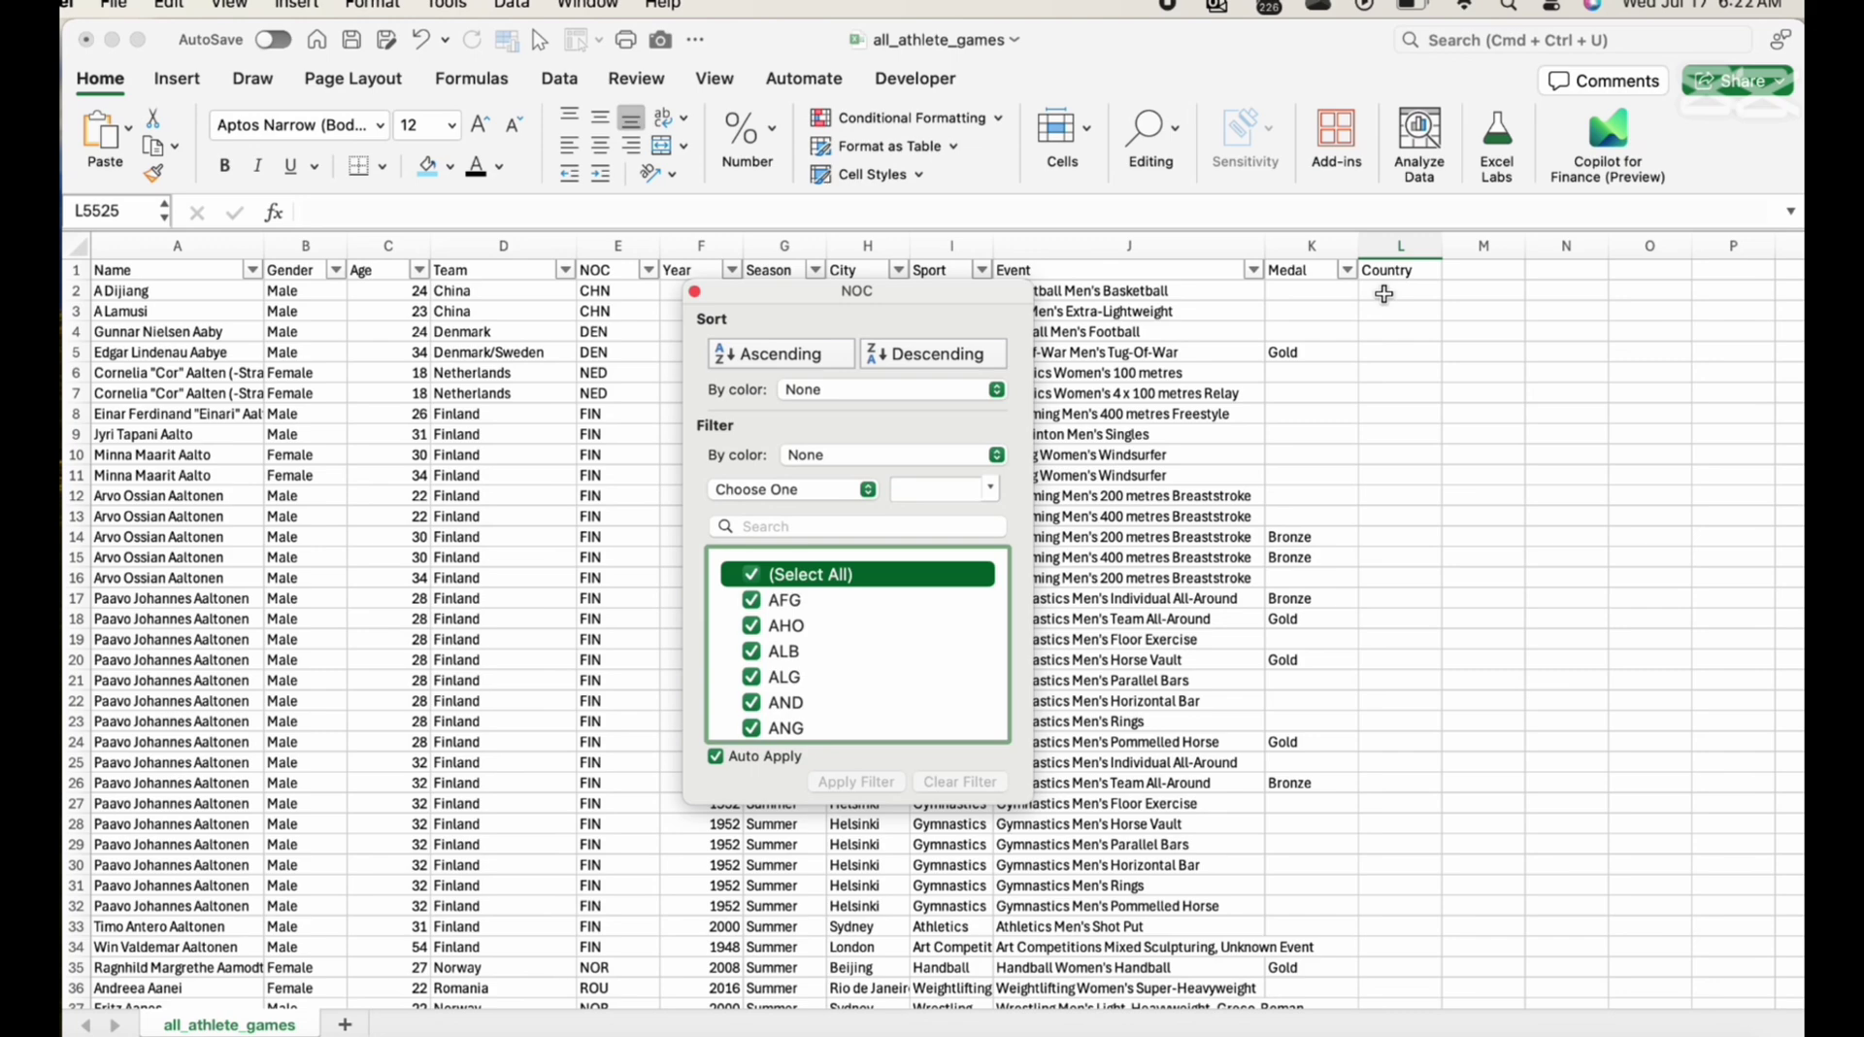
pyautogui.click(1383, 294)
pyautogui.click(1386, 291)
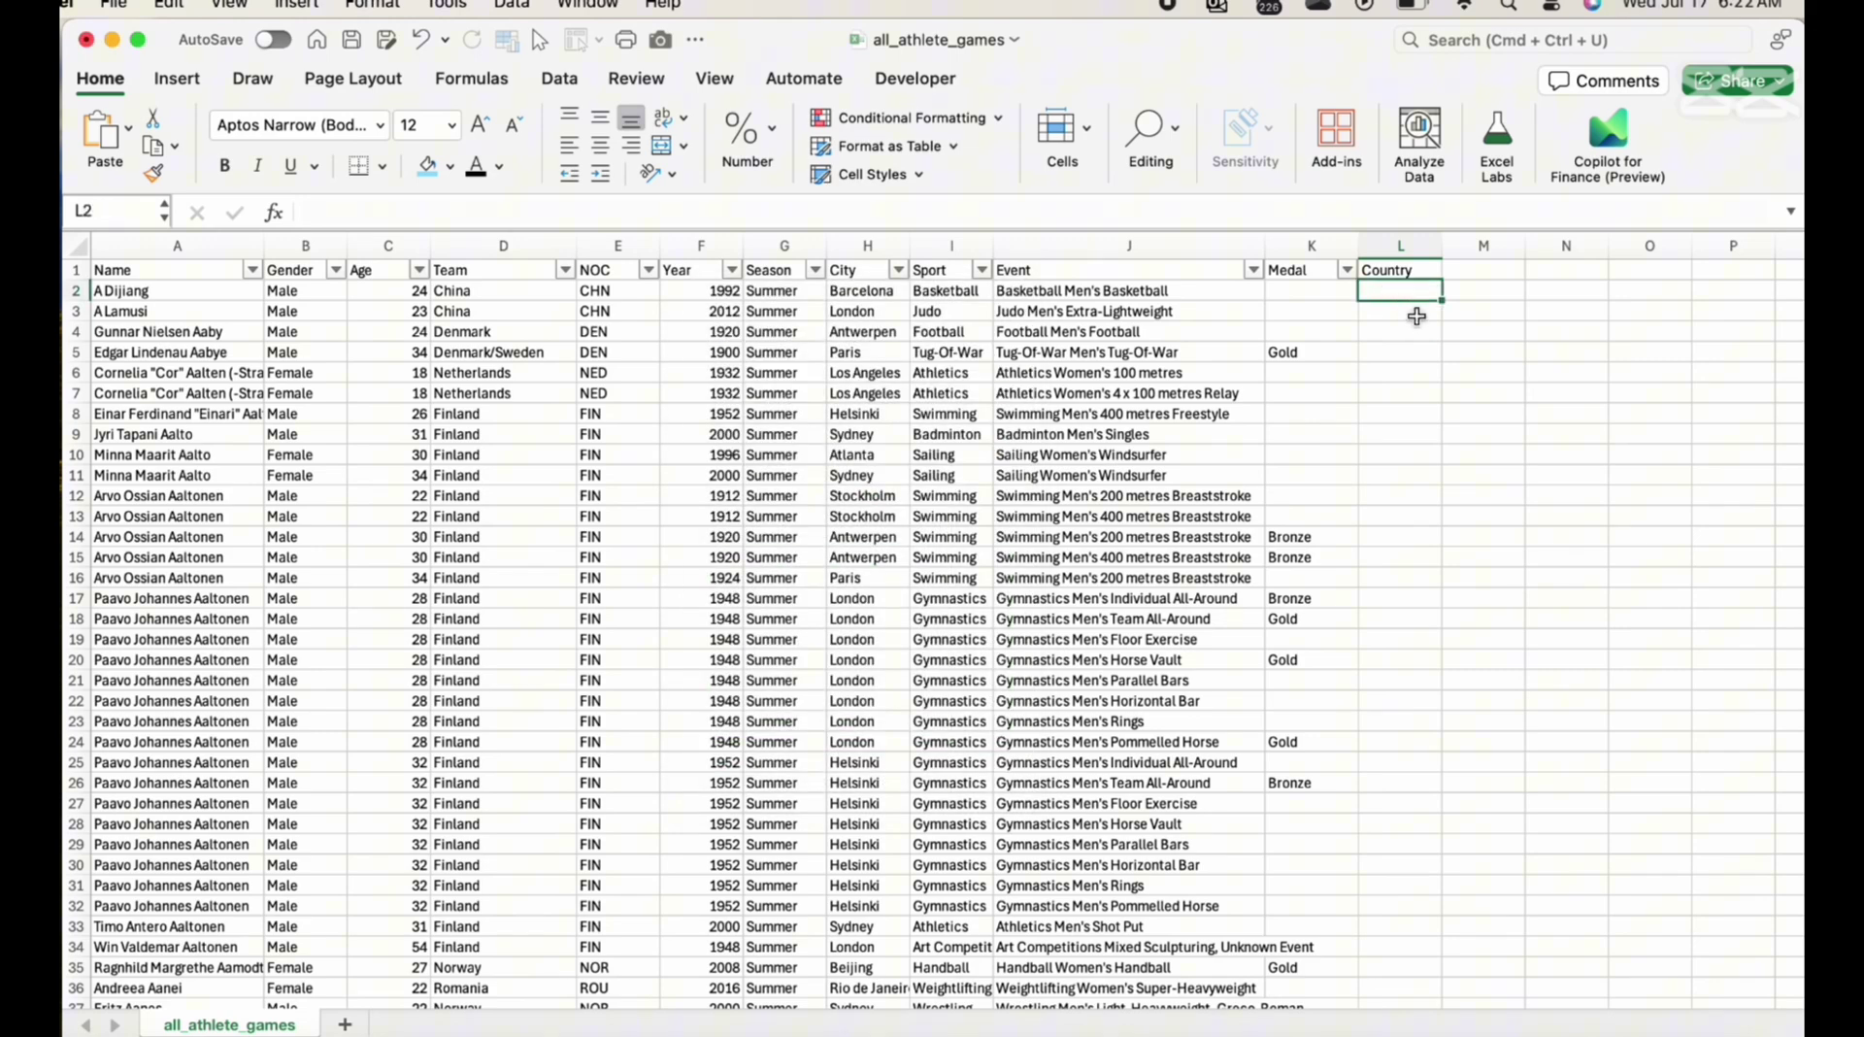
# Copy the entire NOC and Region sheet from all_regions into a new sheet in the all_athlete_games workbook
pyautogui.press('super+grave')
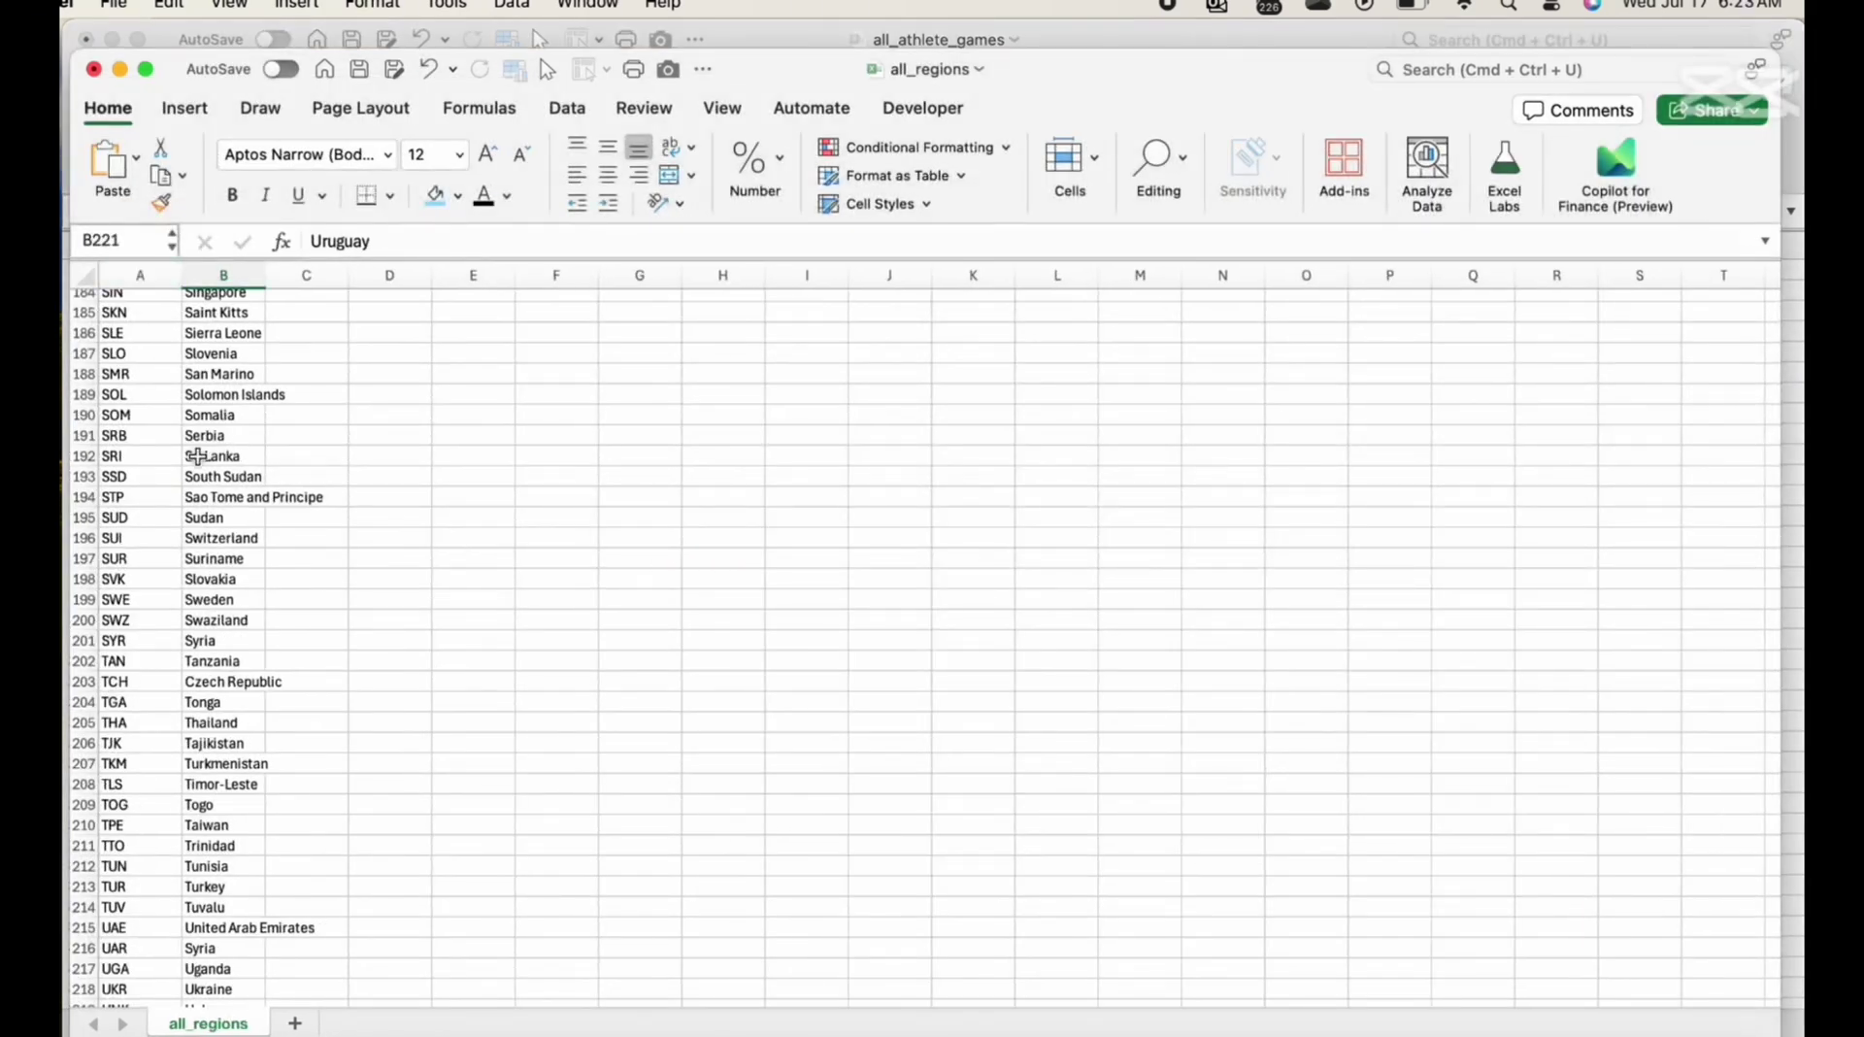
pyautogui.scroll(20, 197, 456)
pyautogui.click(85, 275)
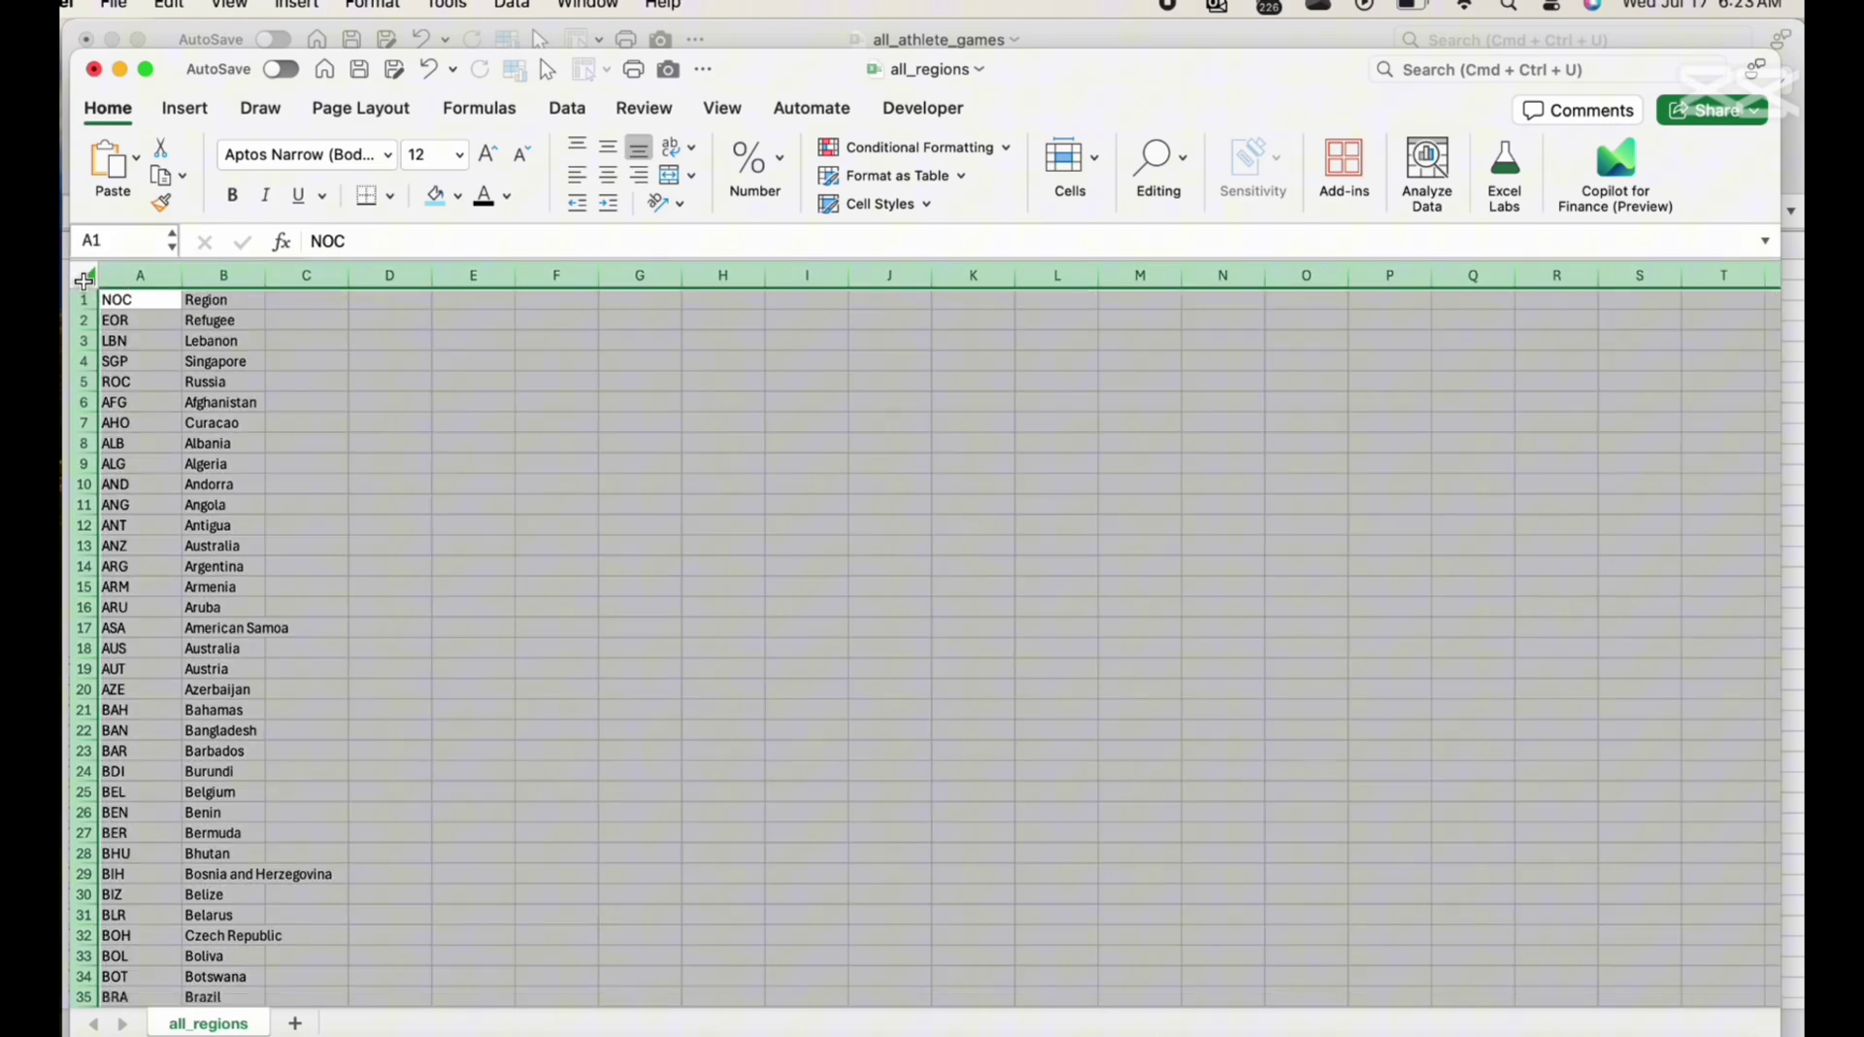
pyautogui.click(119, 69)
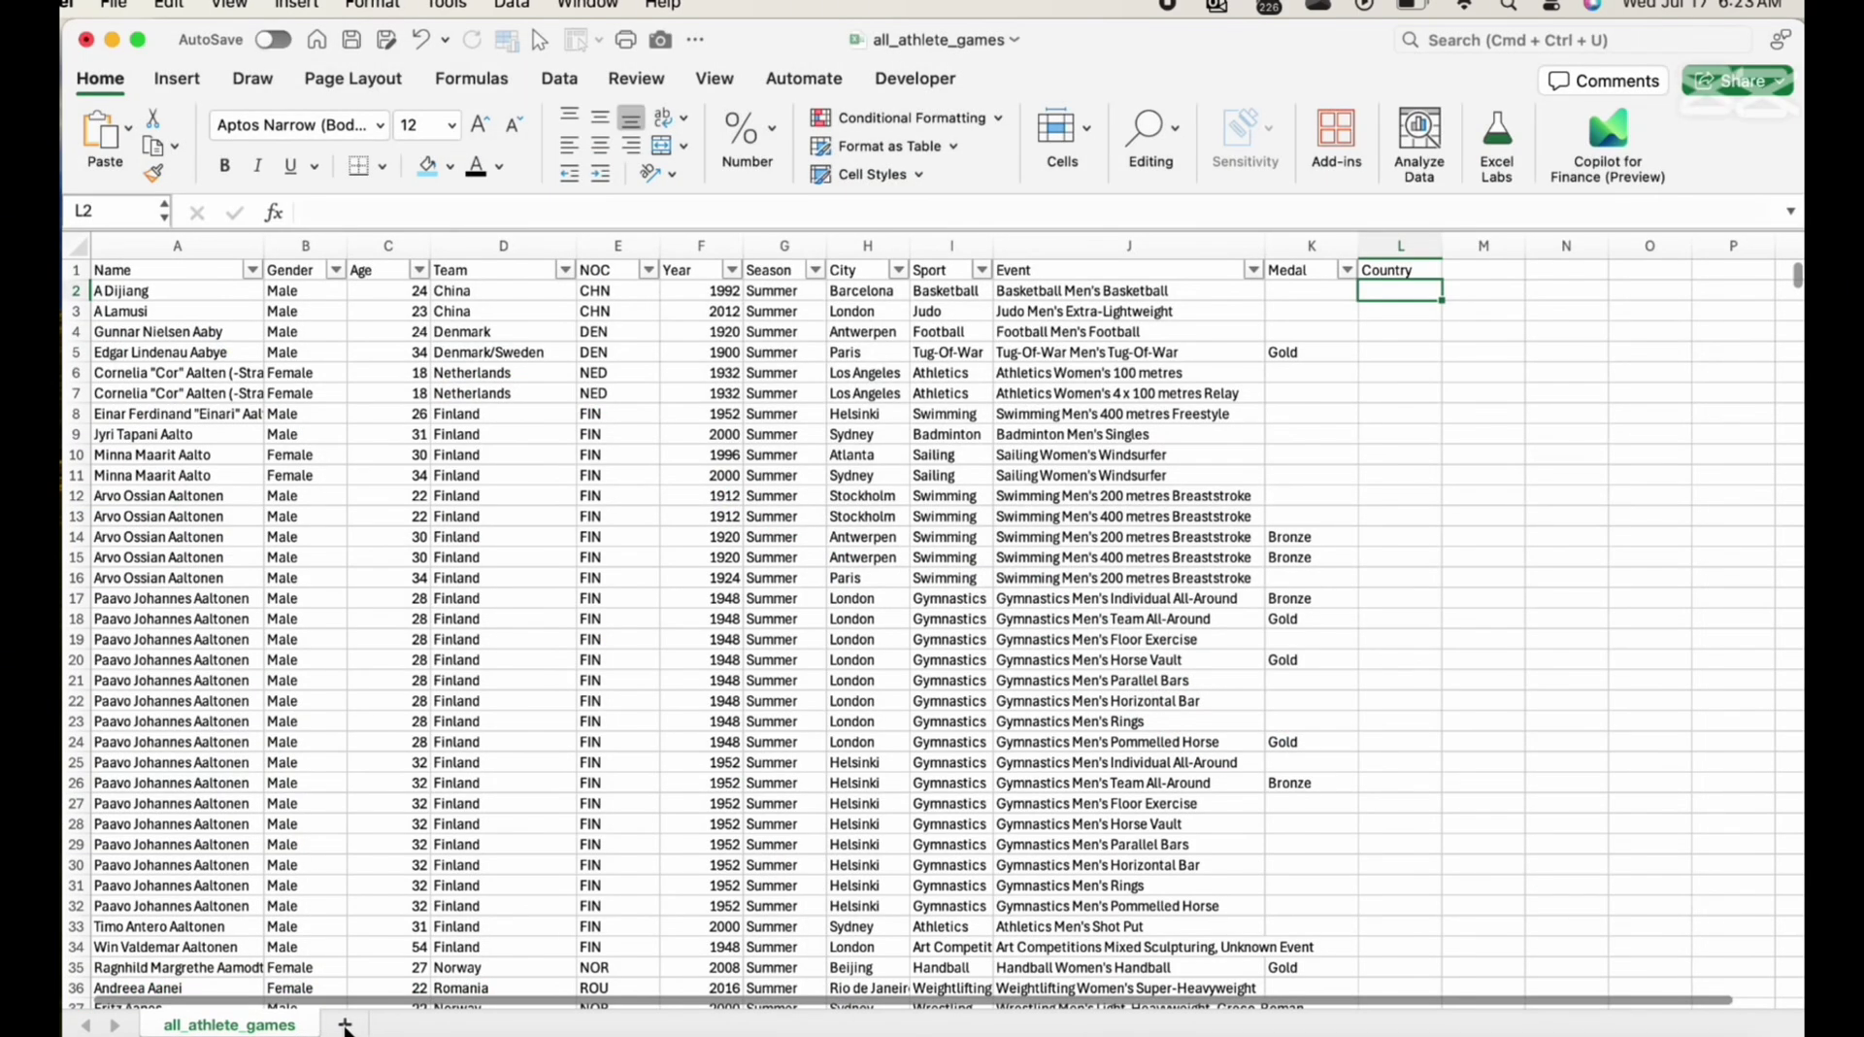
pyautogui.click(339, 1024)
pyautogui.click(78, 245)
pyautogui.press('super+v')
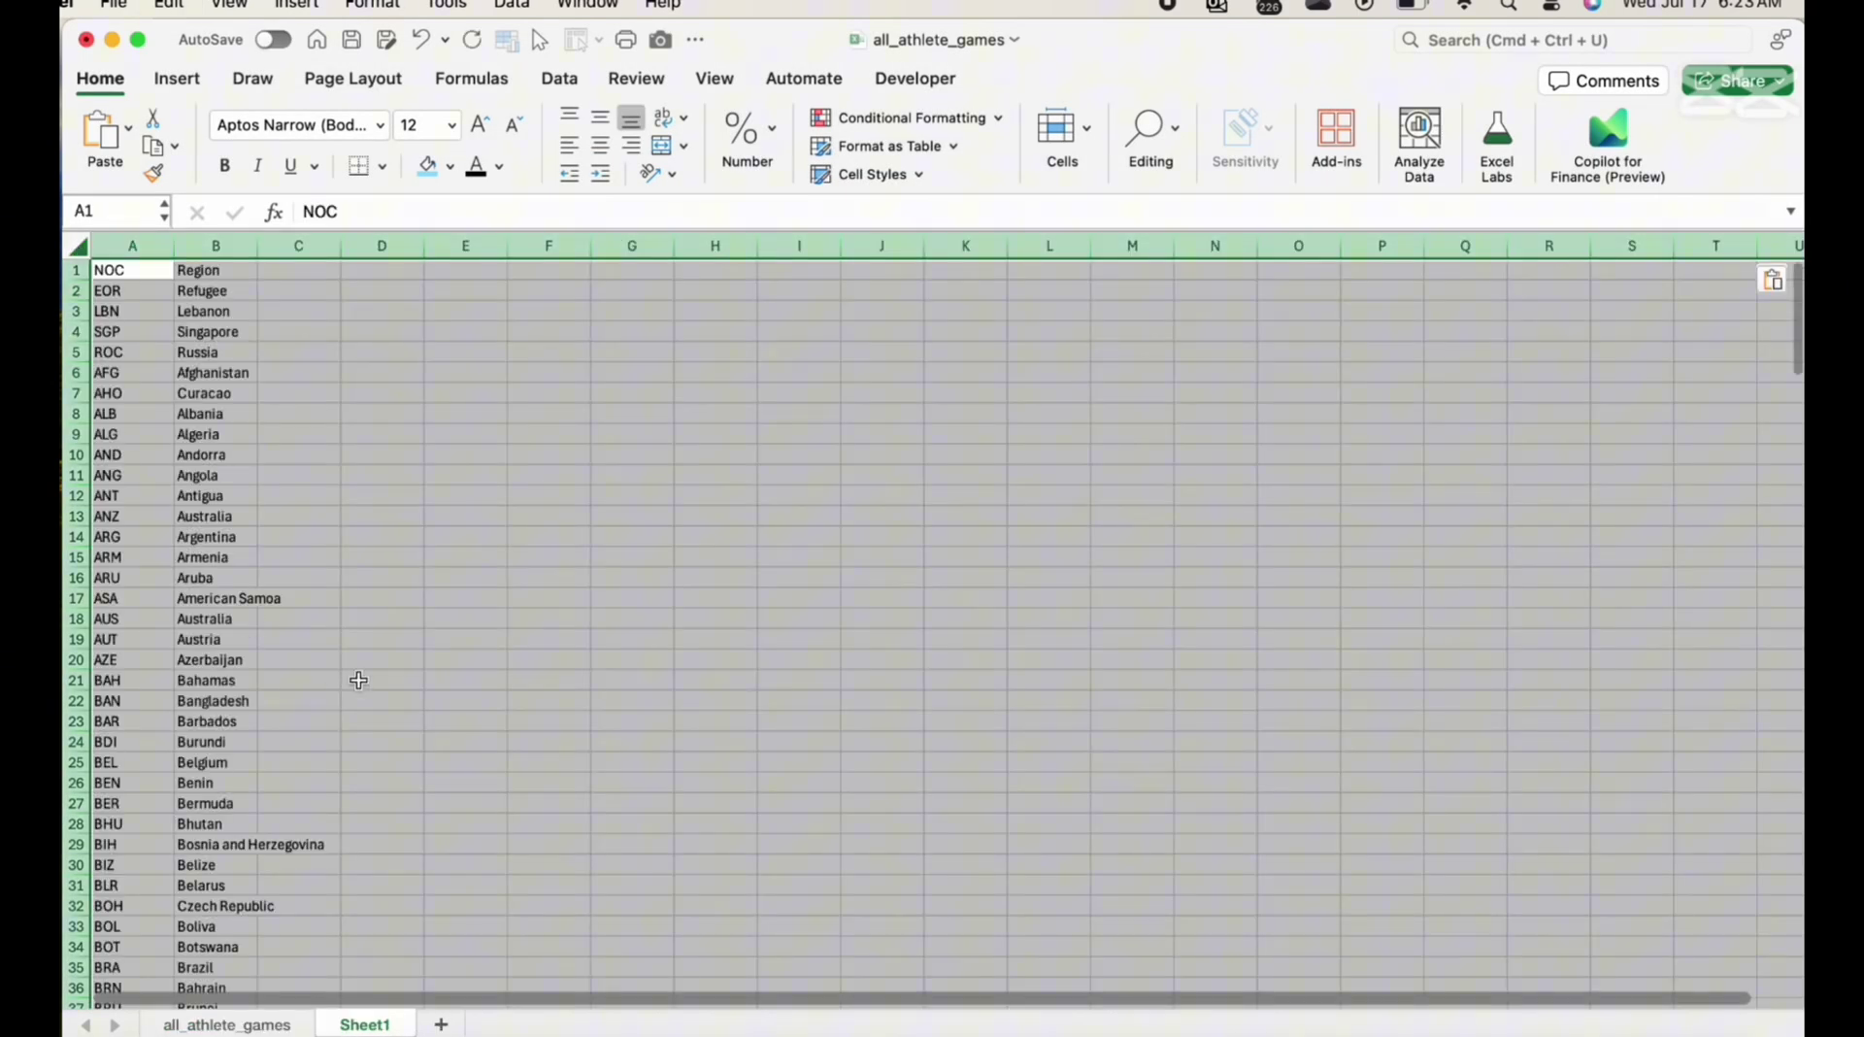
# Rename the new sheet holding the NOC and Region list as All Region
pyautogui.rightClick(364, 1024)
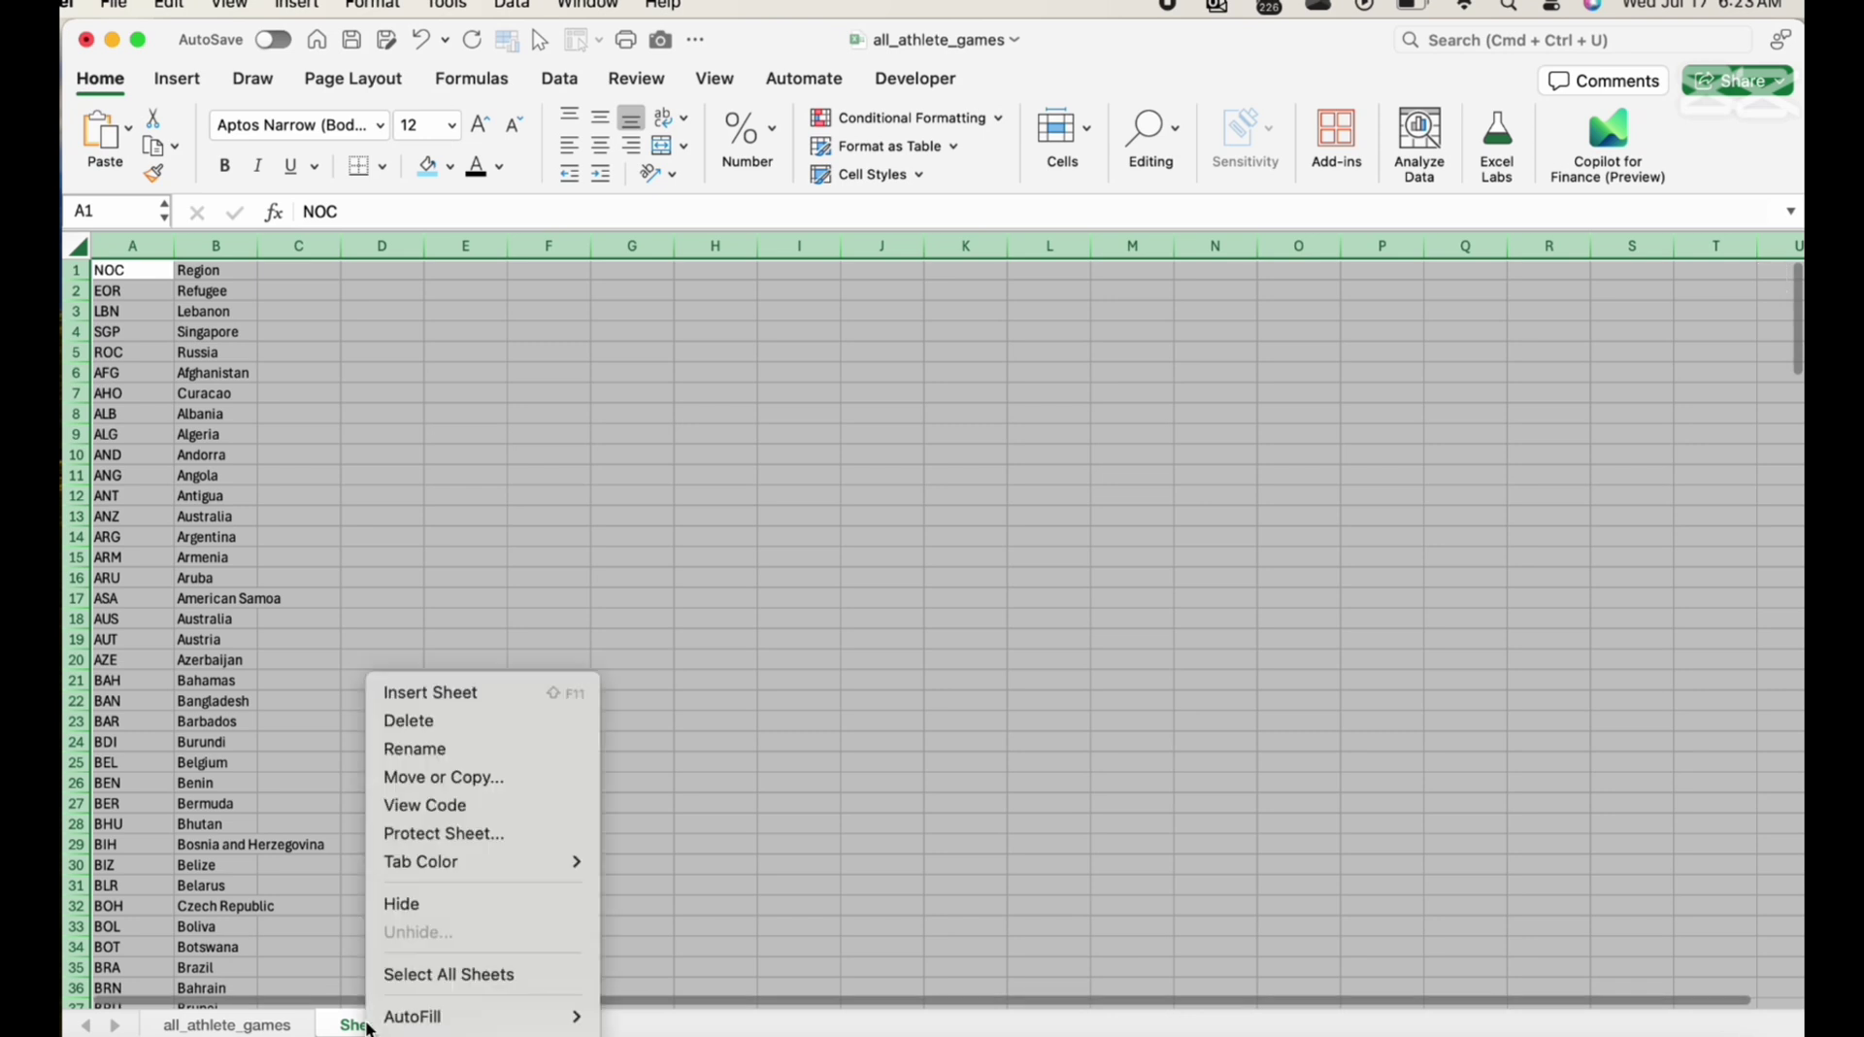
pyautogui.click(453, 749)
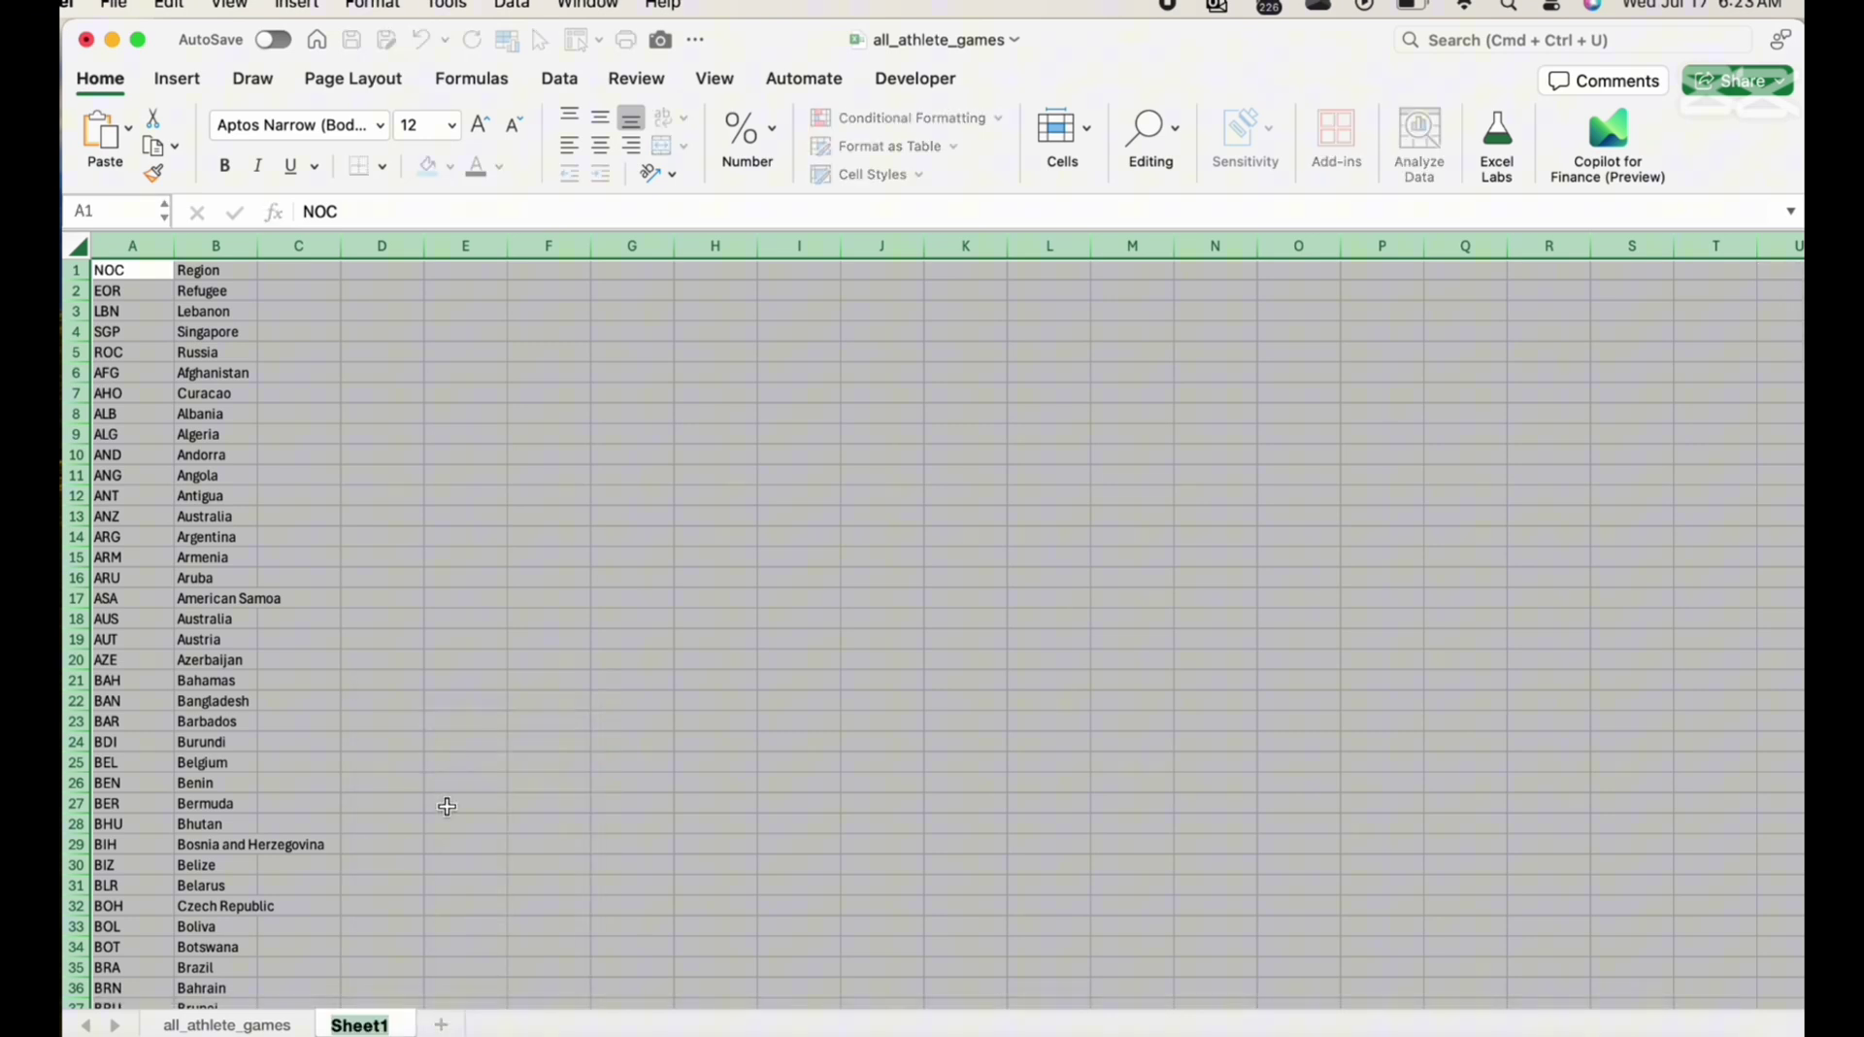
pyautogui.write('All Region')
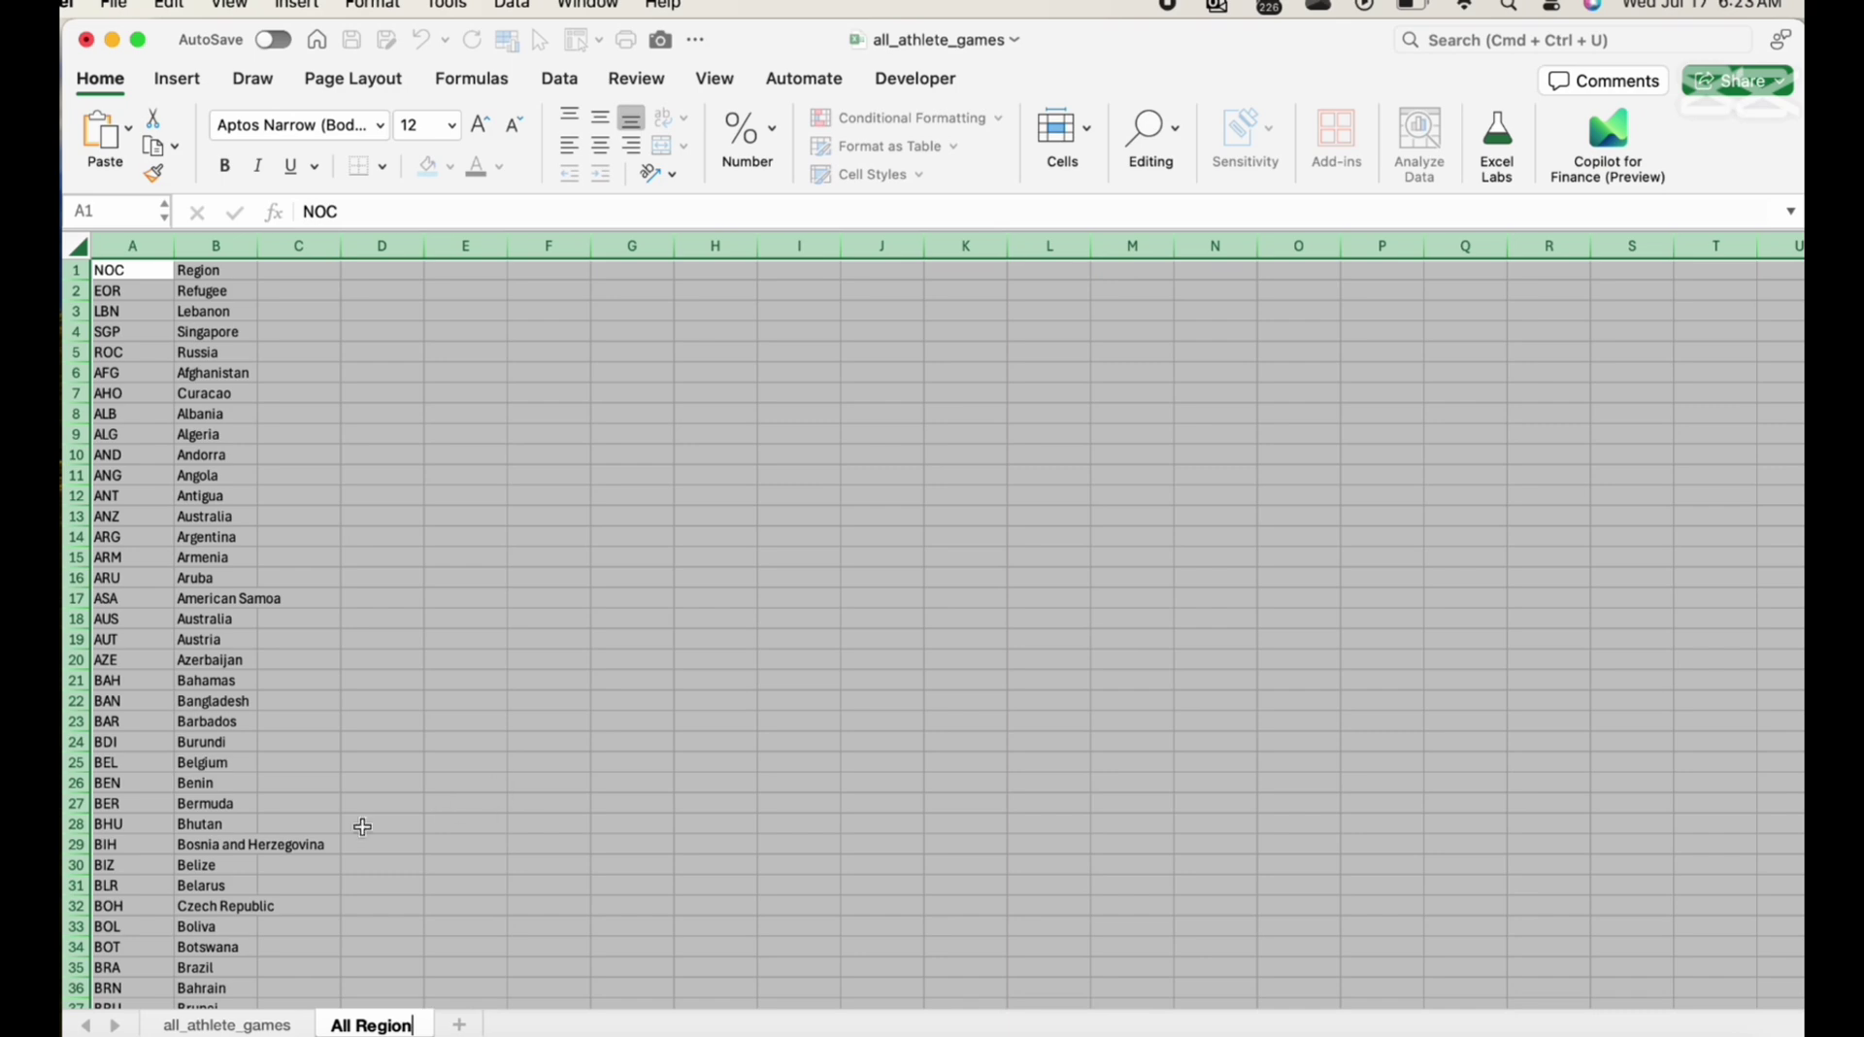
pyautogui.click(374, 837)
# On all_athlete_games, start an XLOOKUP formula in L2 with the NOC code in E2 as the lookup value
pyautogui.click(226, 1024)
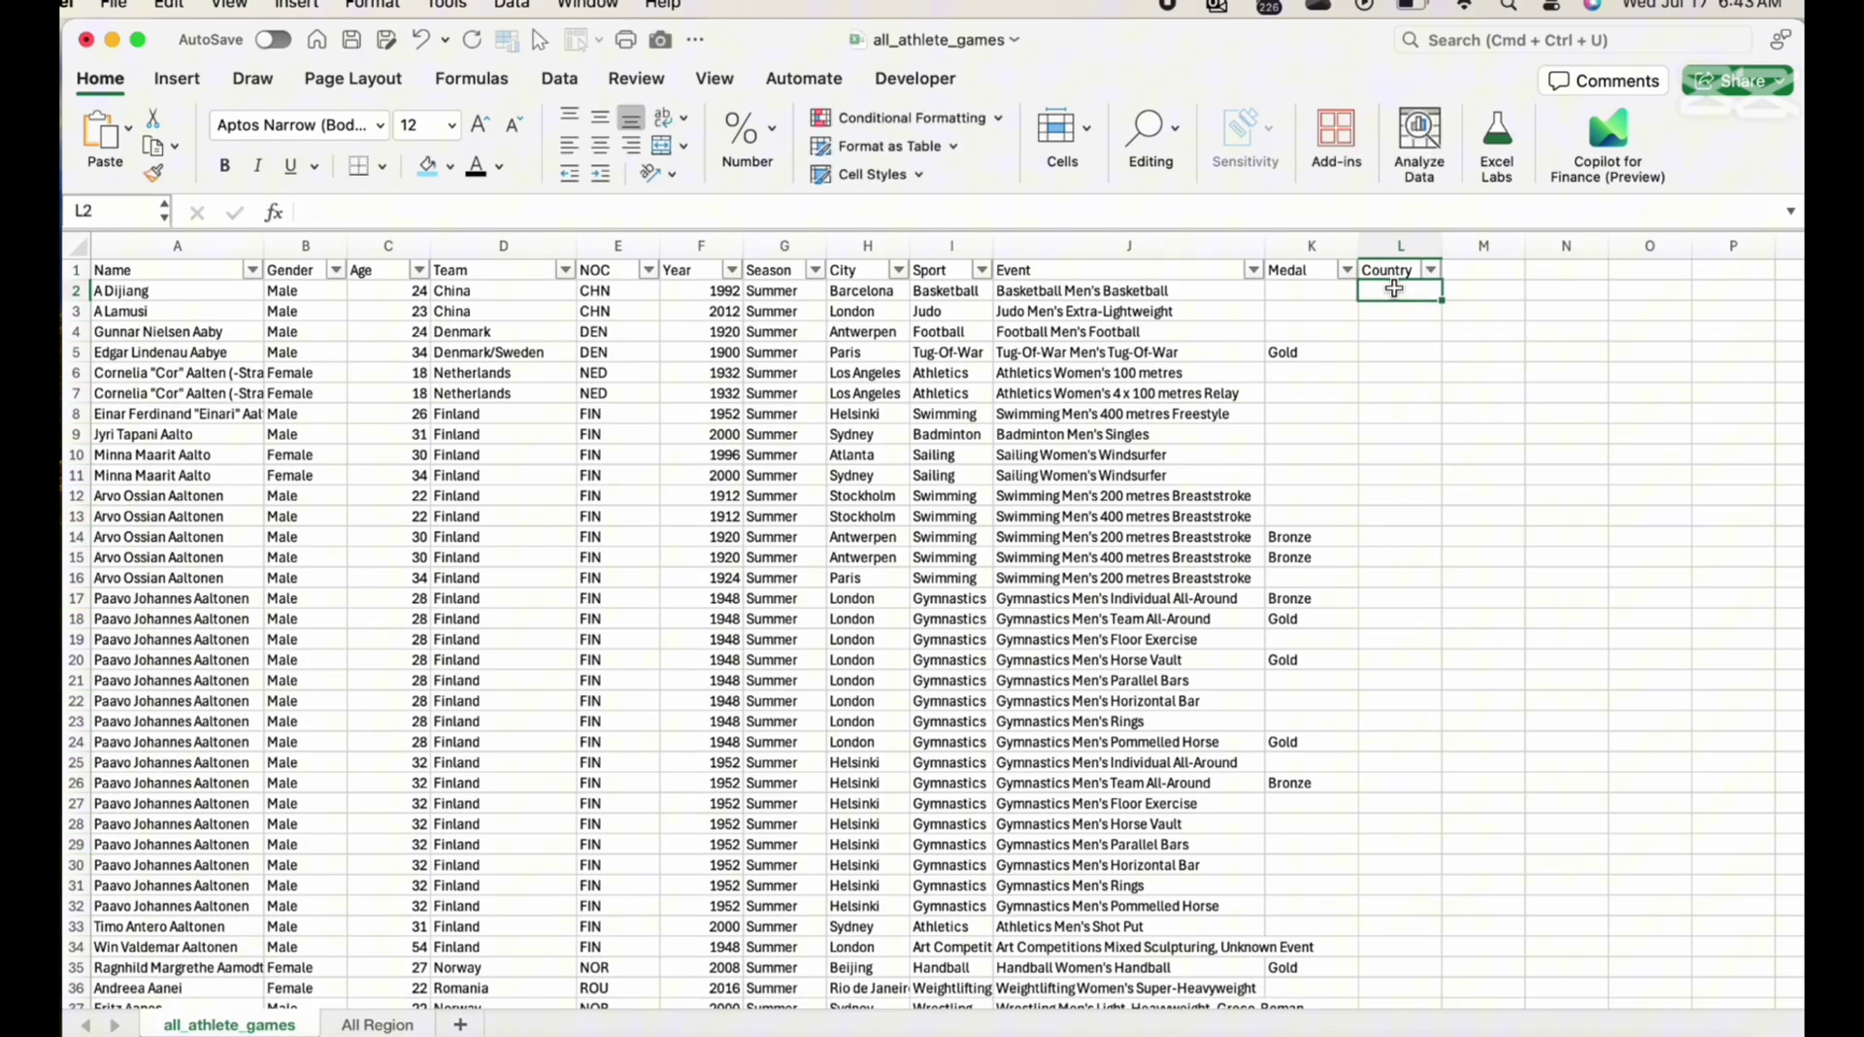
pyautogui.write('=xloo')
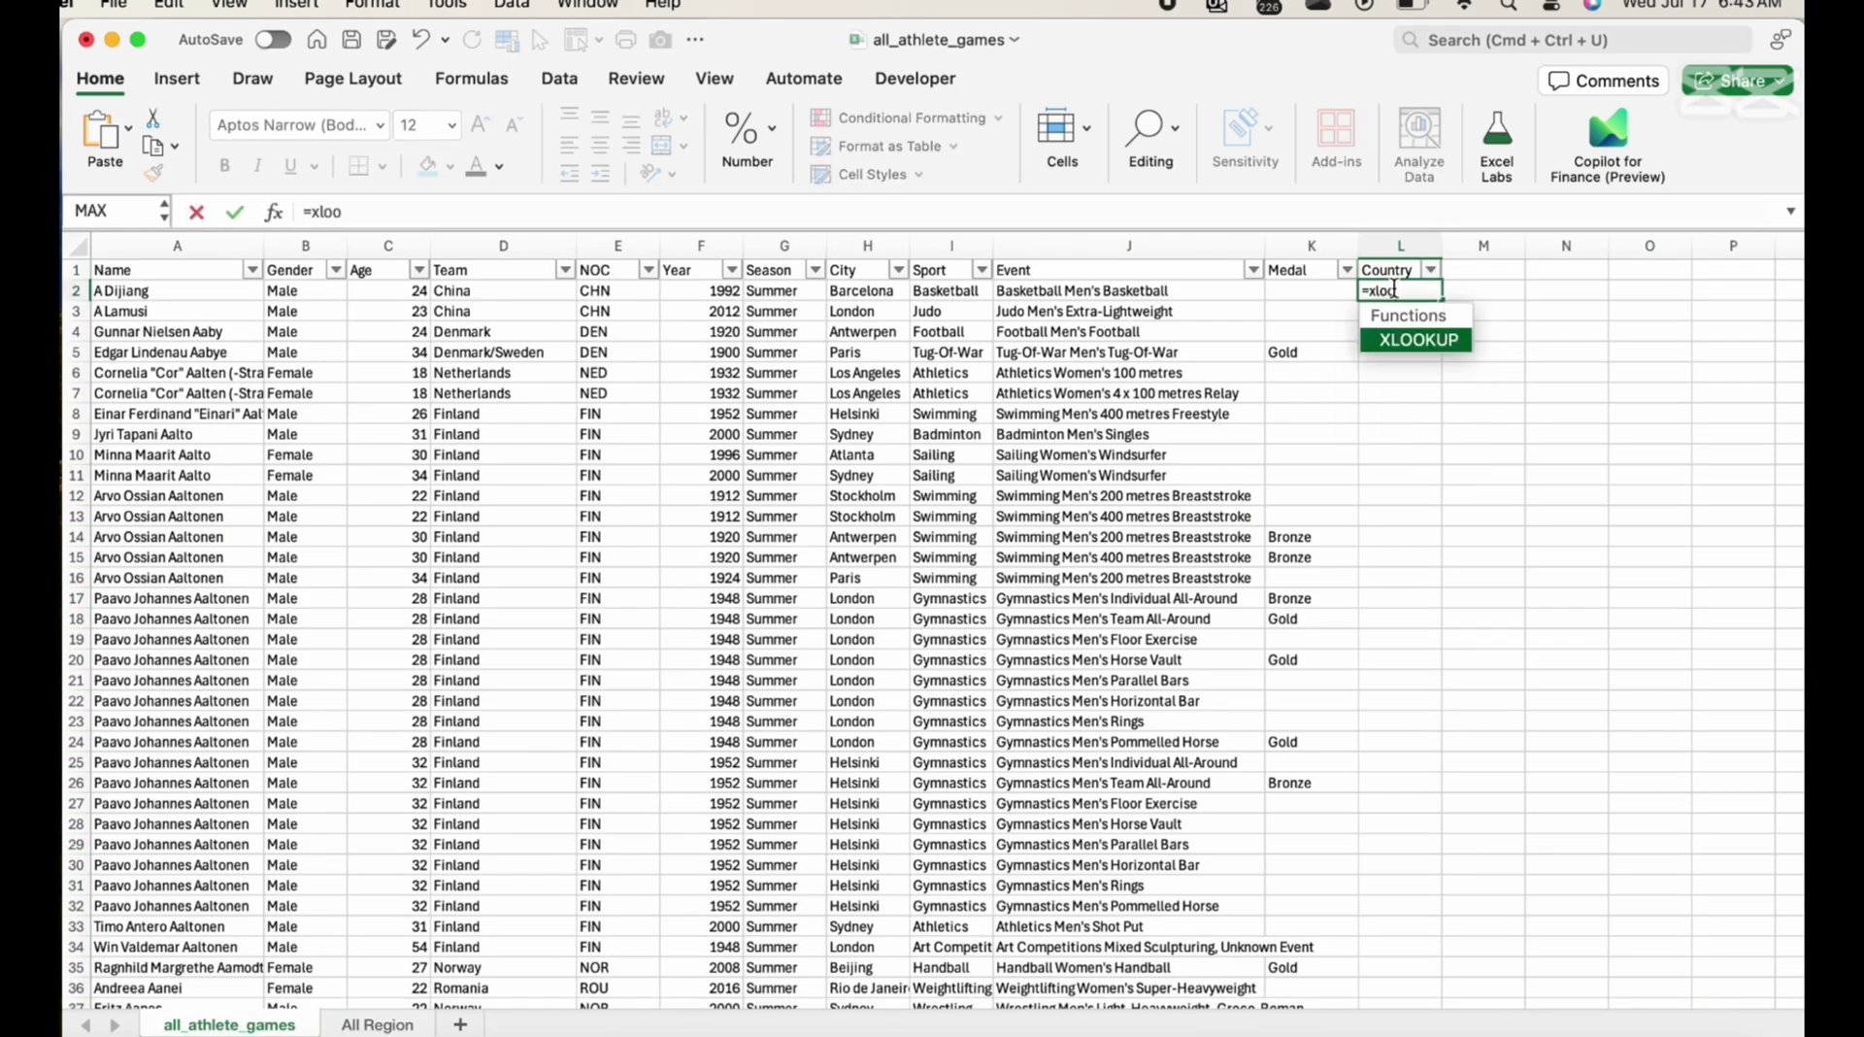
pyautogui.press('Tab')
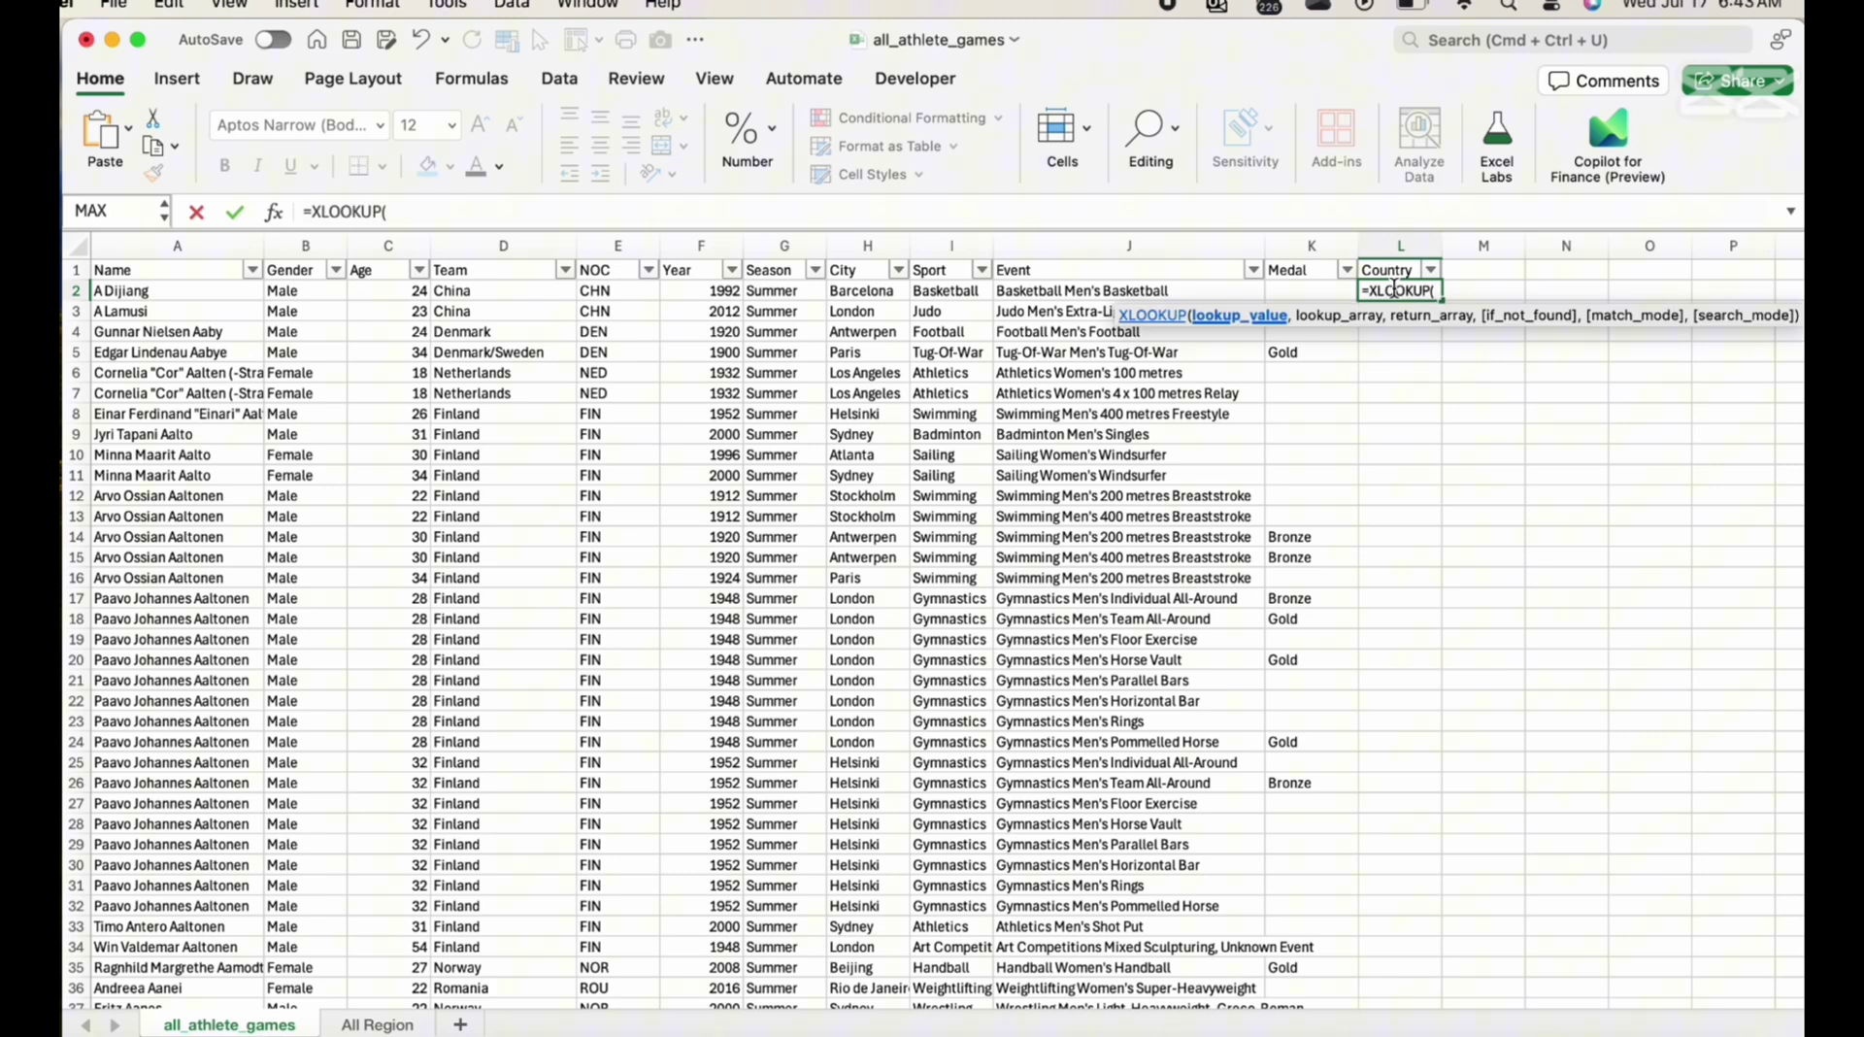
pyautogui.click(608, 290)
pyautogui.write(',')
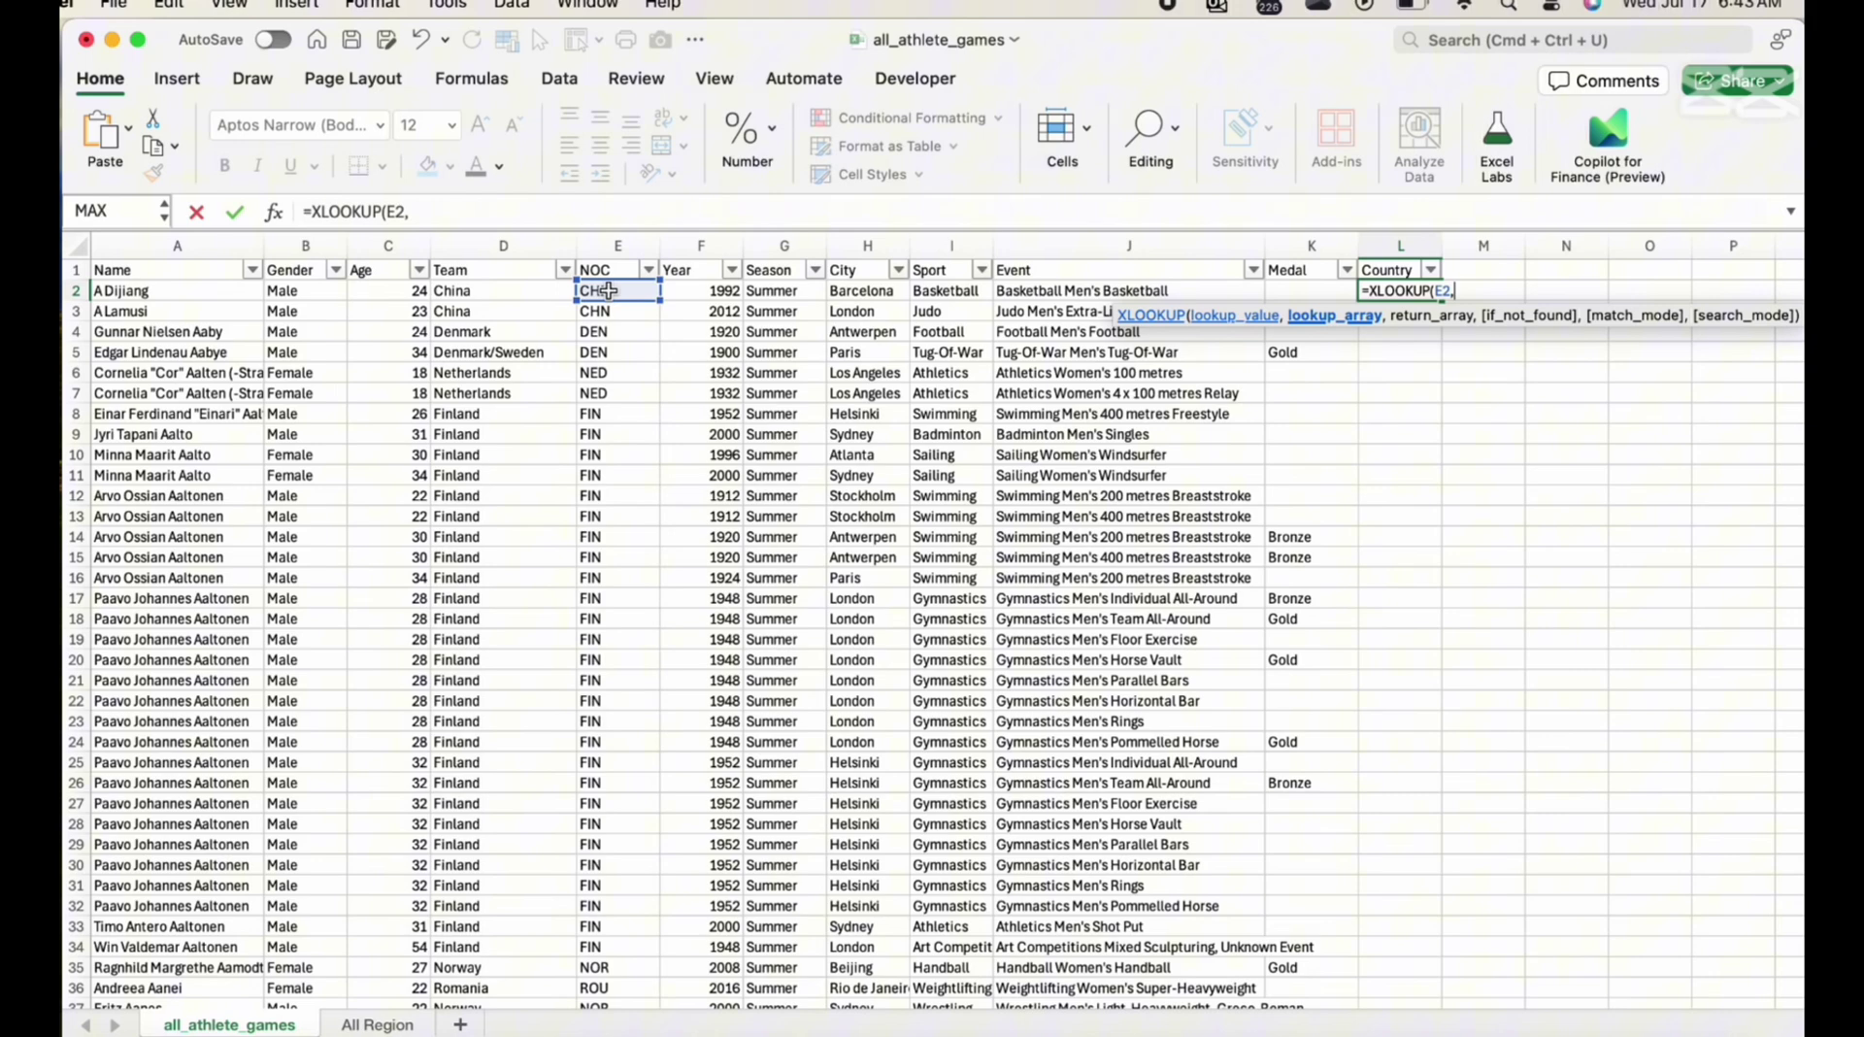
# Set the XLOOKUP lookup array to the NOC codes on All Region, as the absolute range $A$2:$A$235
pyautogui.click(361, 1026)
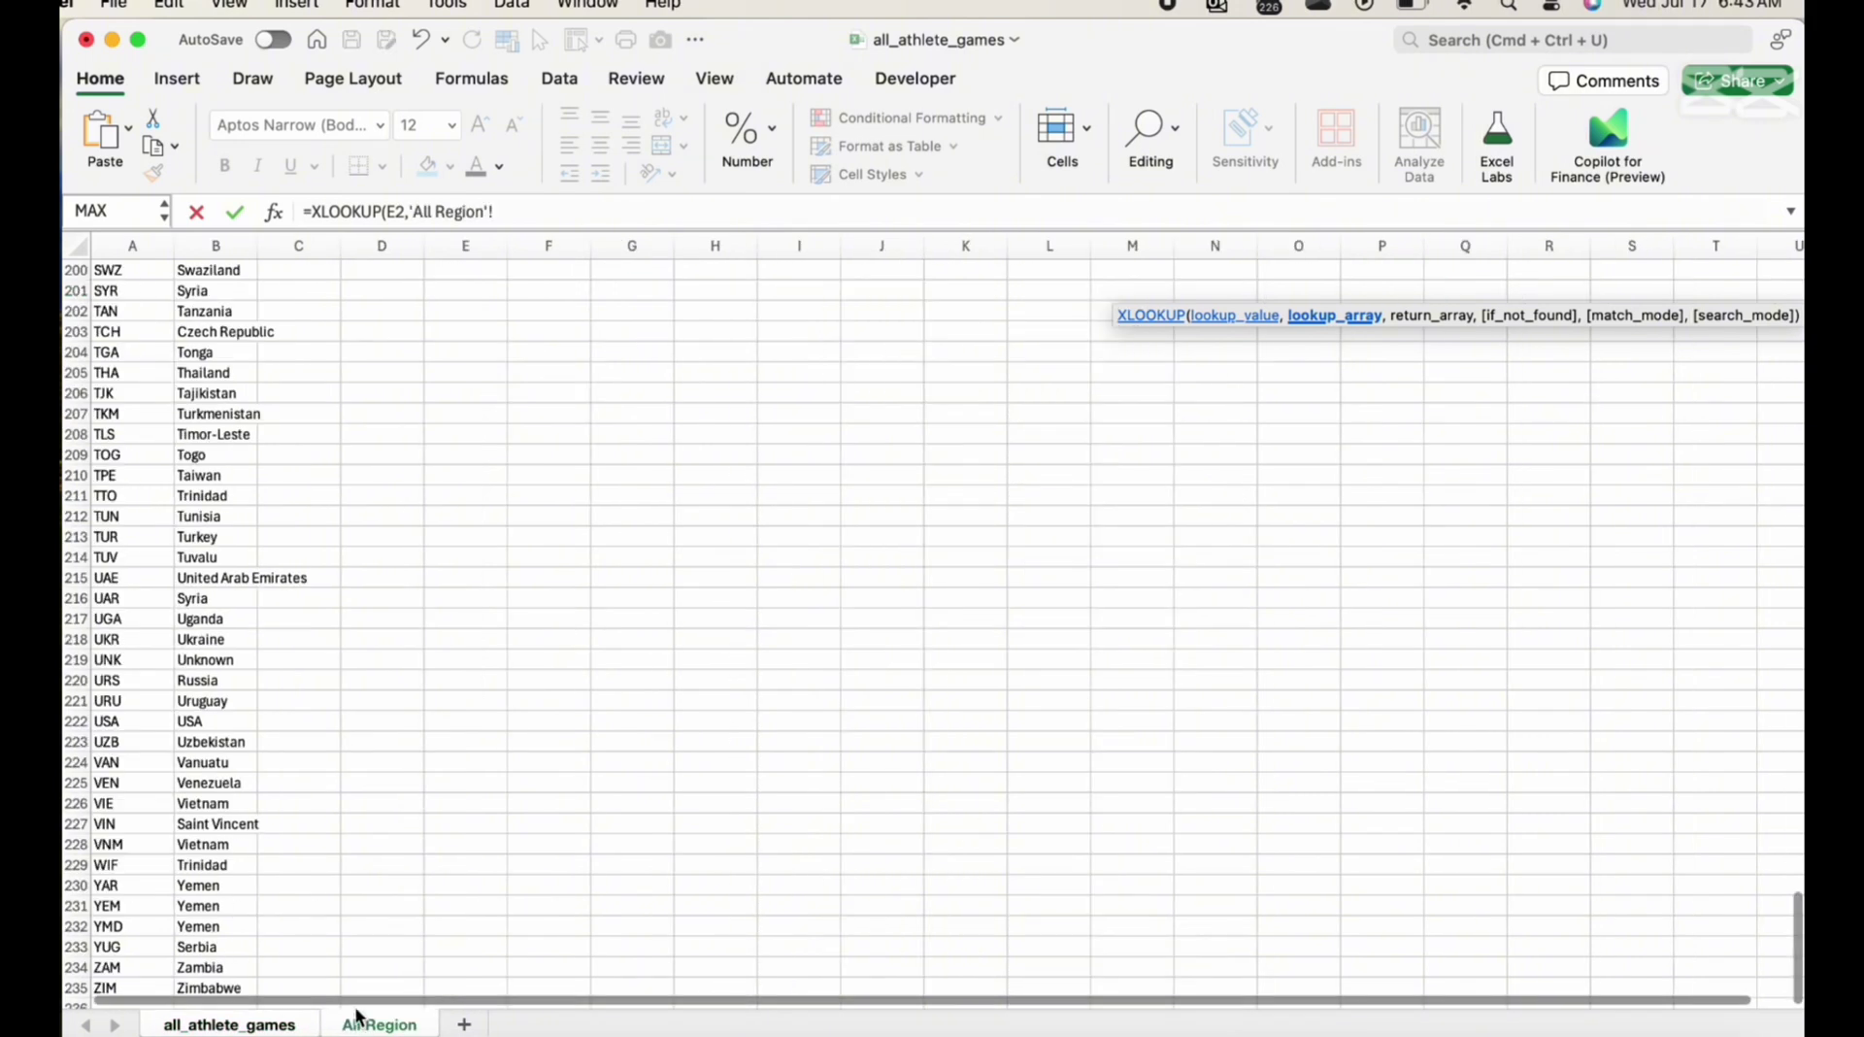
pyautogui.scroll(10, 203, 492)
pyautogui.scroll(15, 206, 500)
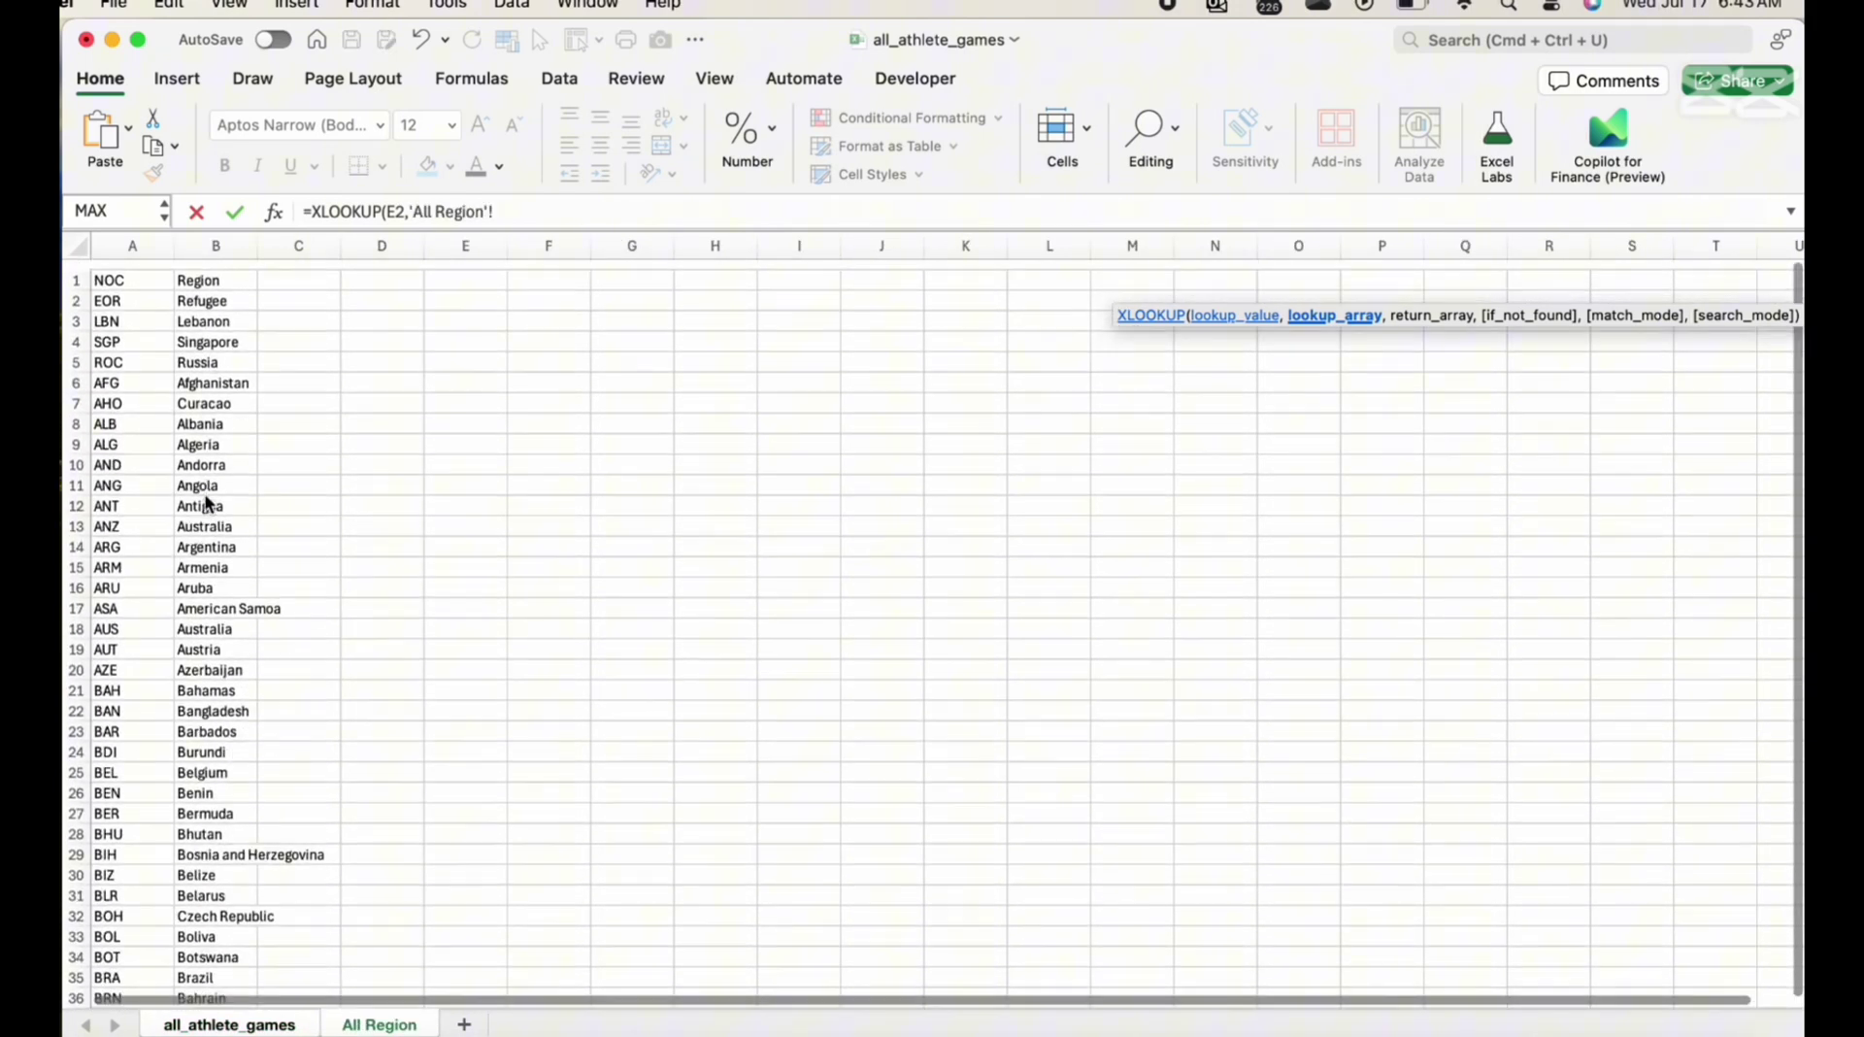
pyautogui.click(109, 290)
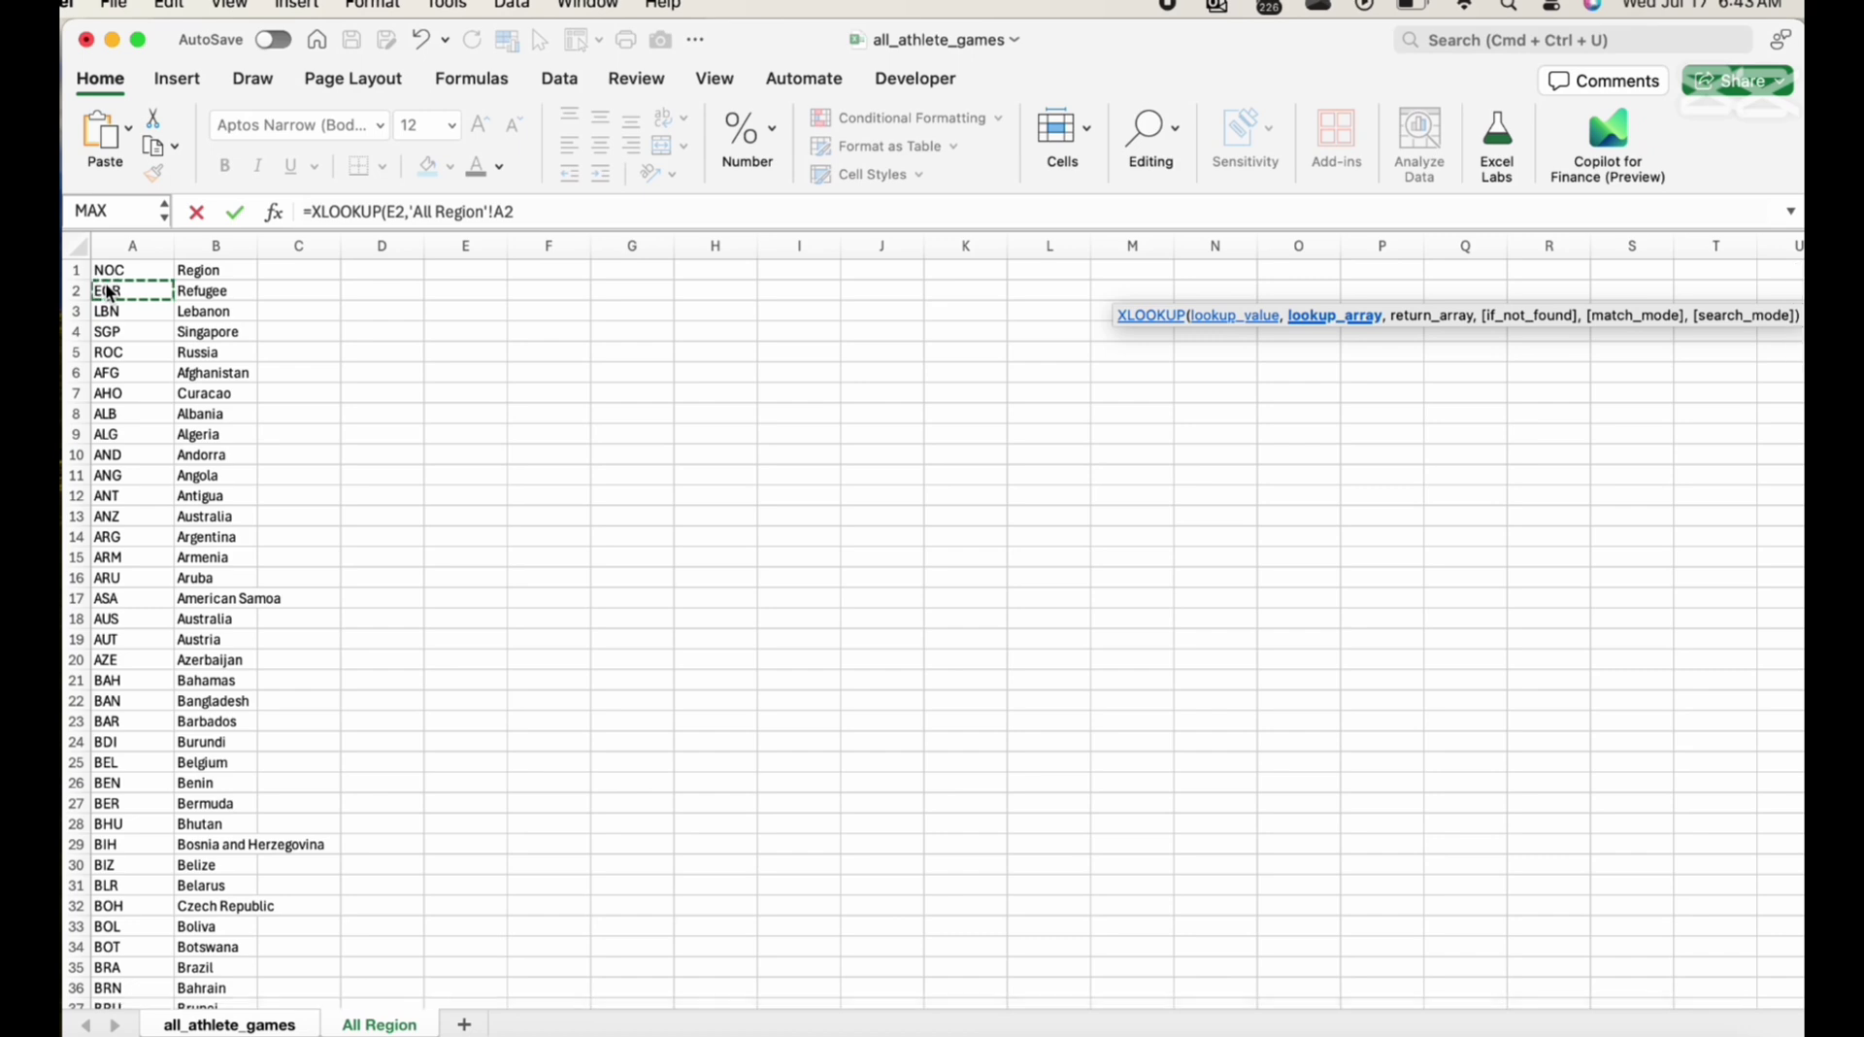
pyautogui.press('super+shift+Down')
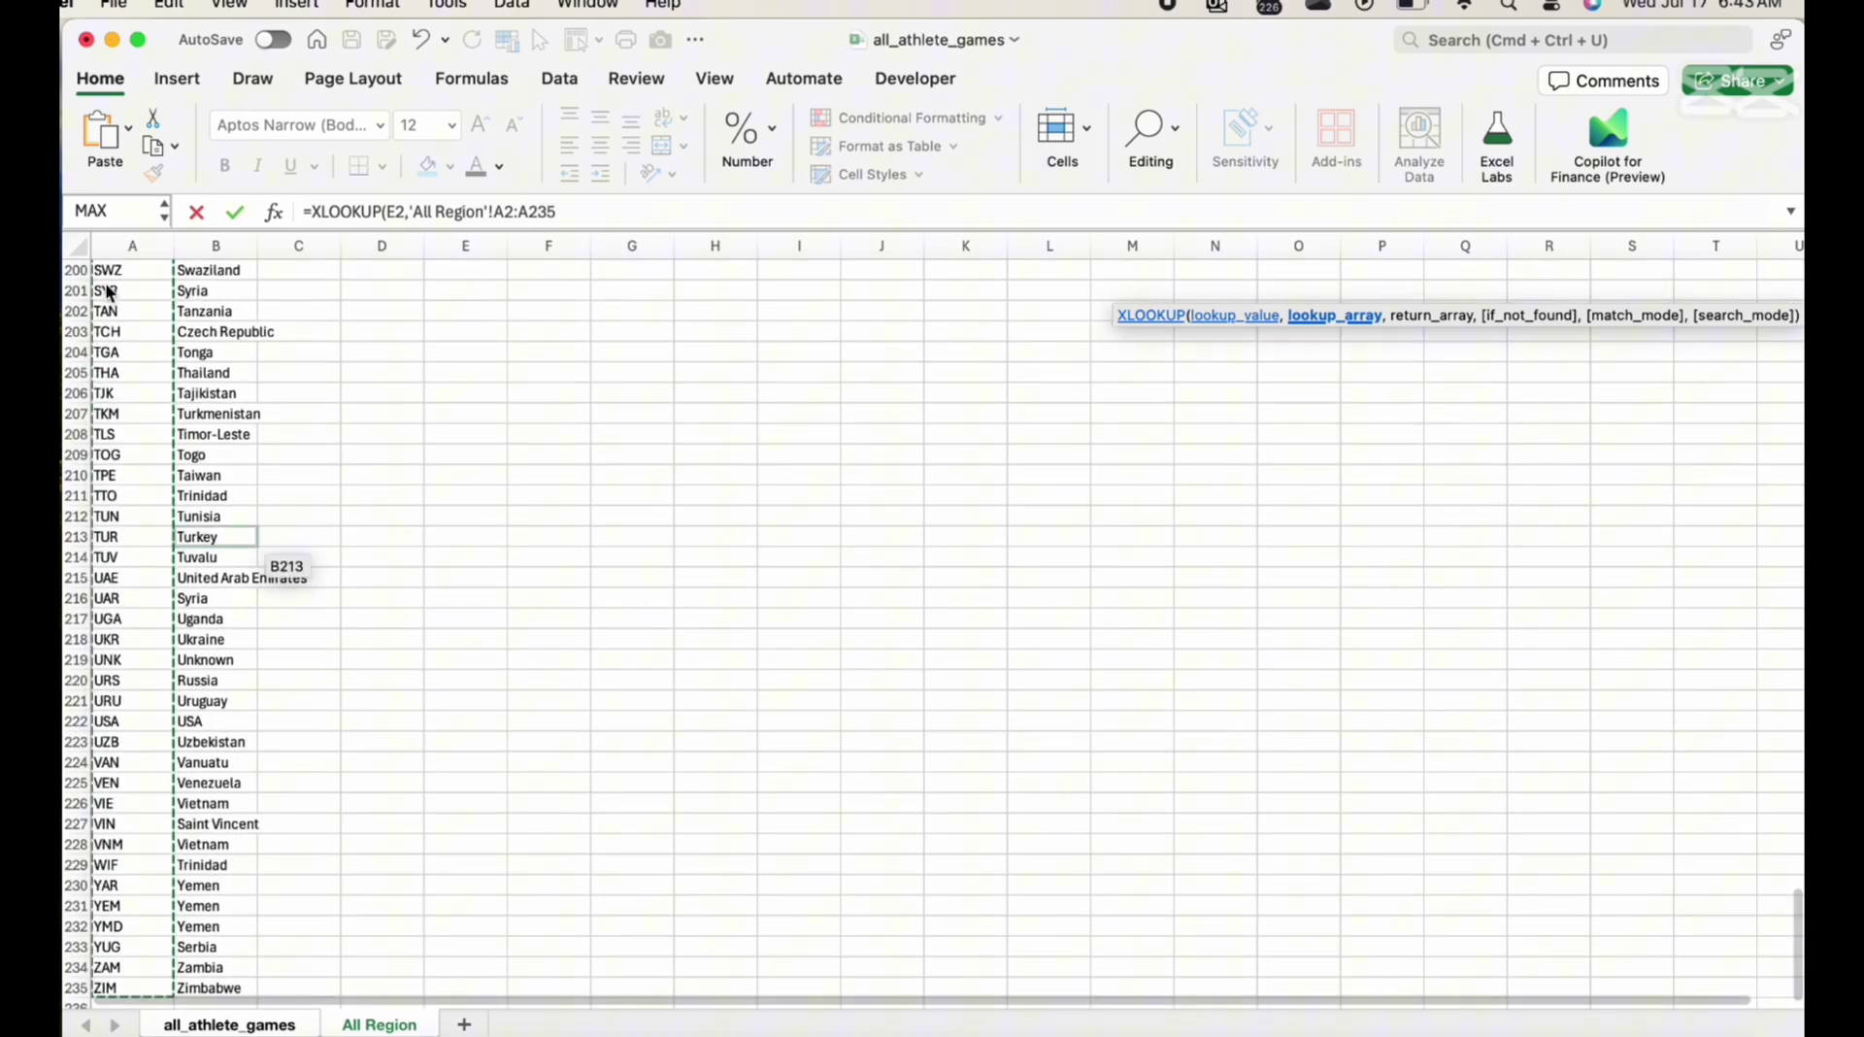
pyautogui.press('F4')
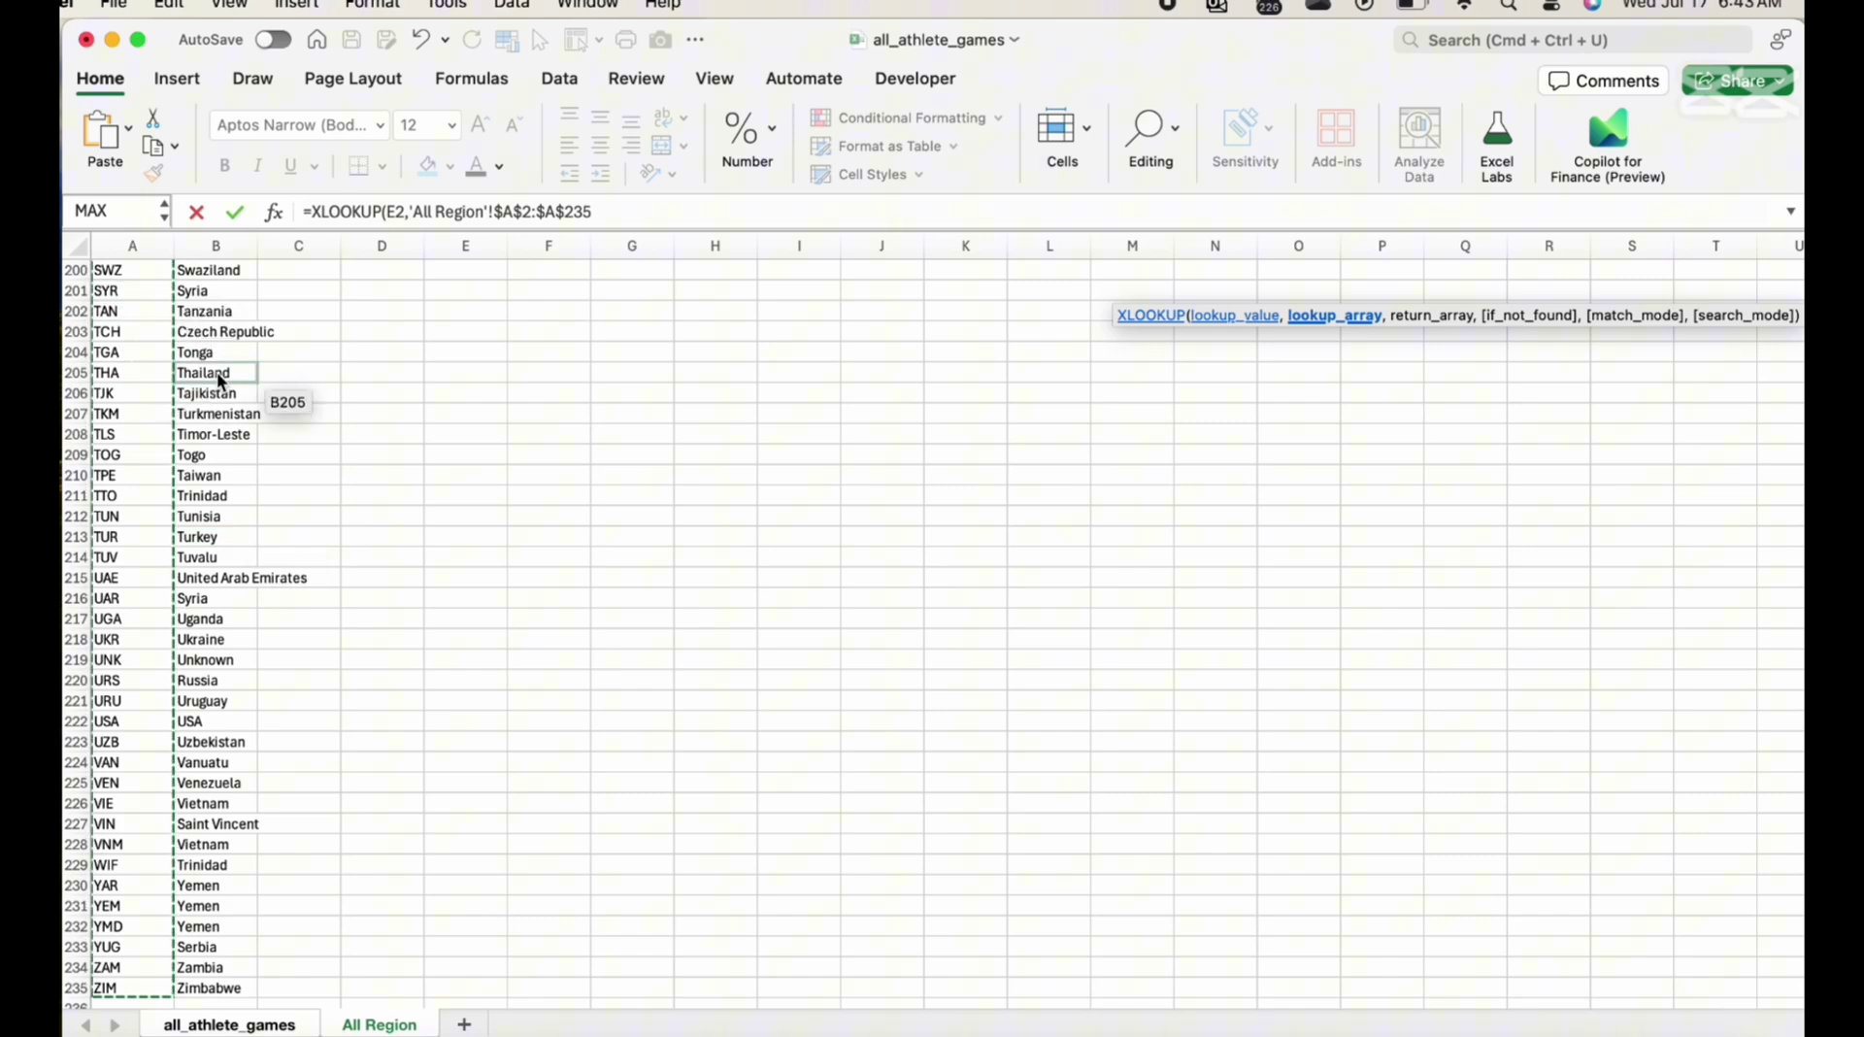
pyautogui.write(',')
# Set the return array to the absolute Region range $B$2:$B$235 on All Region and complete the XLOOKUP formula
pyautogui.scroll(20, 222, 388)
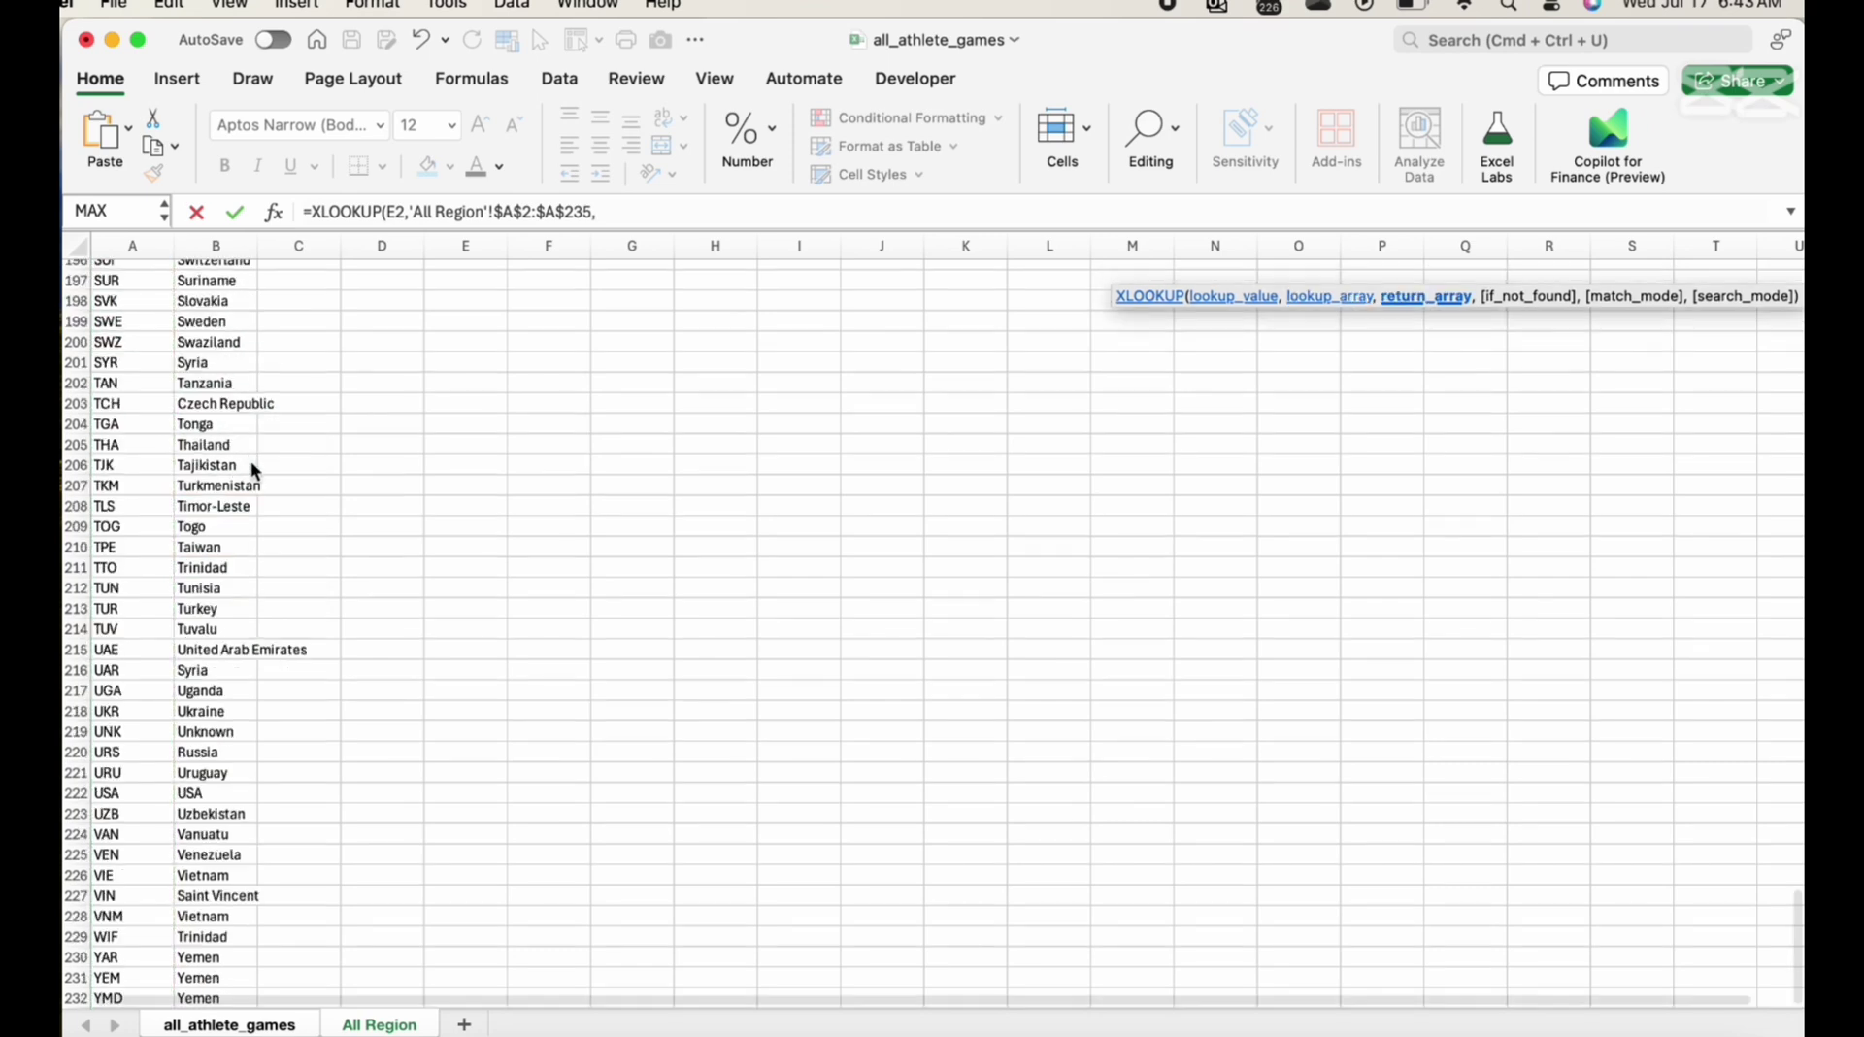
pyautogui.click(240, 287)
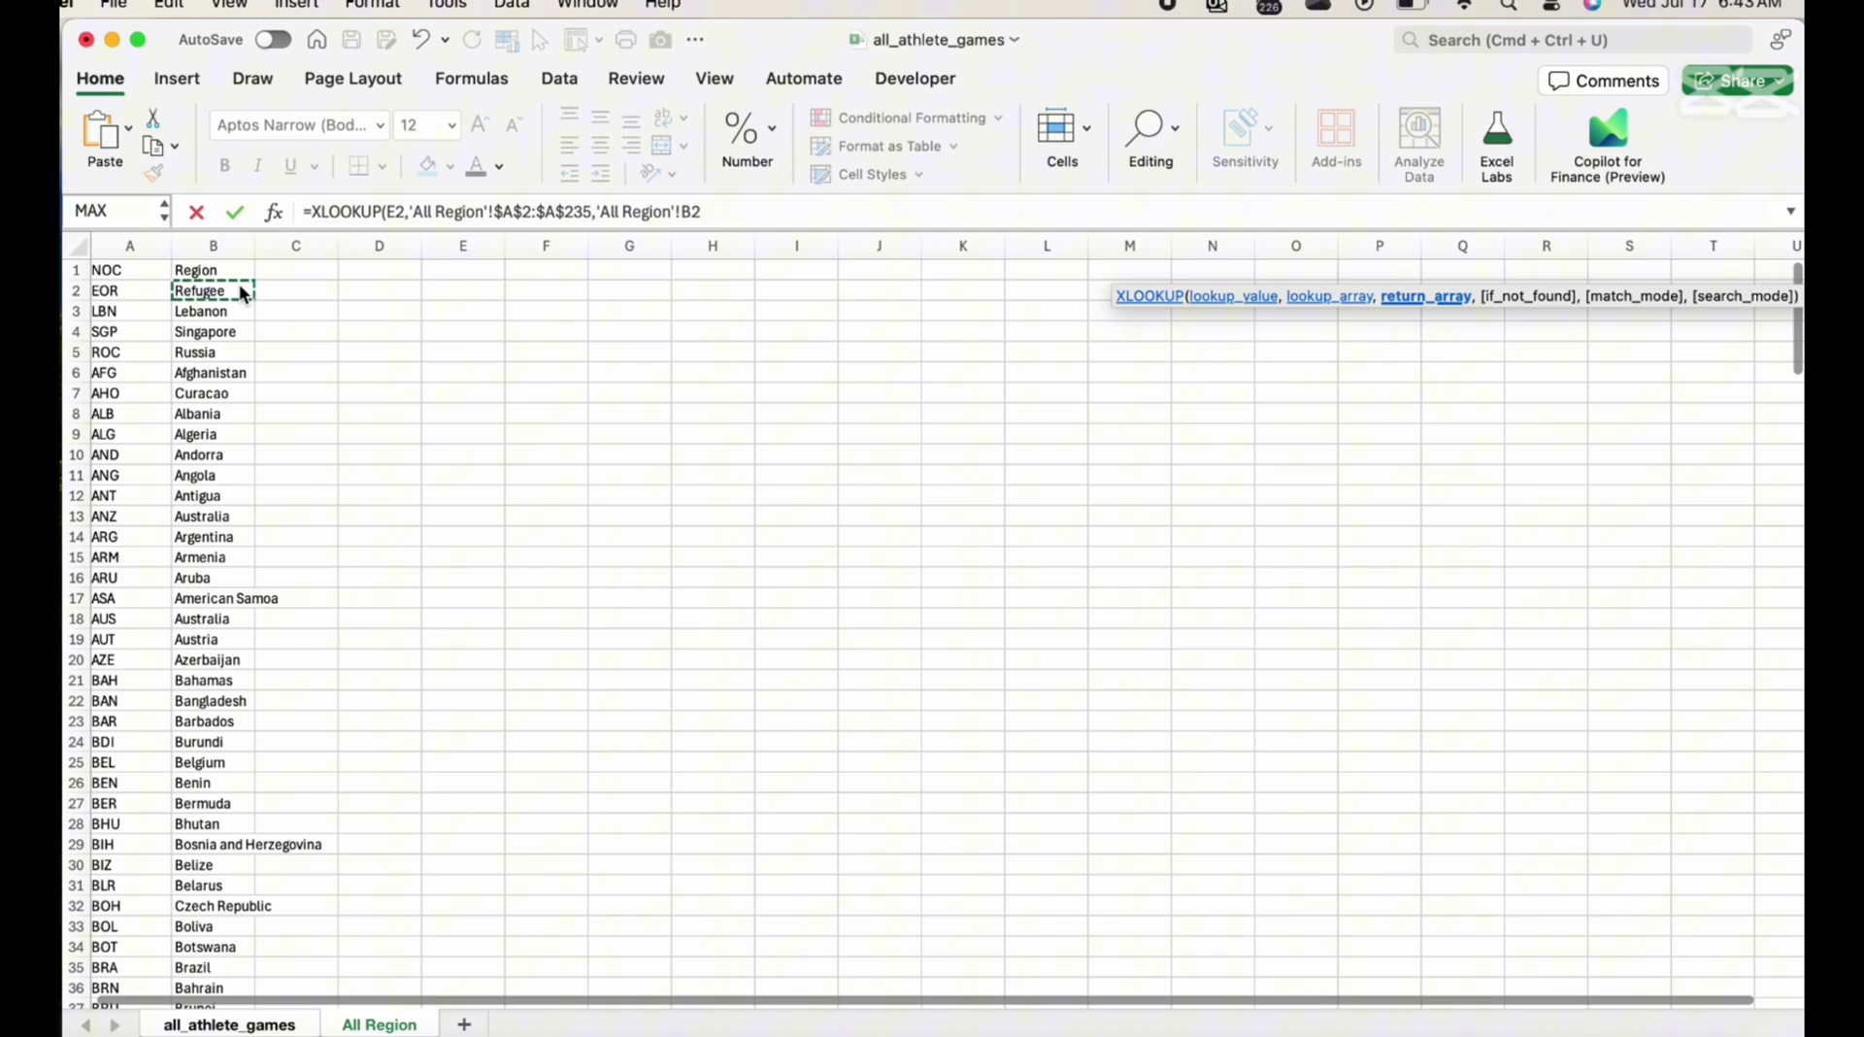
pyautogui.press('super+shift+Down')
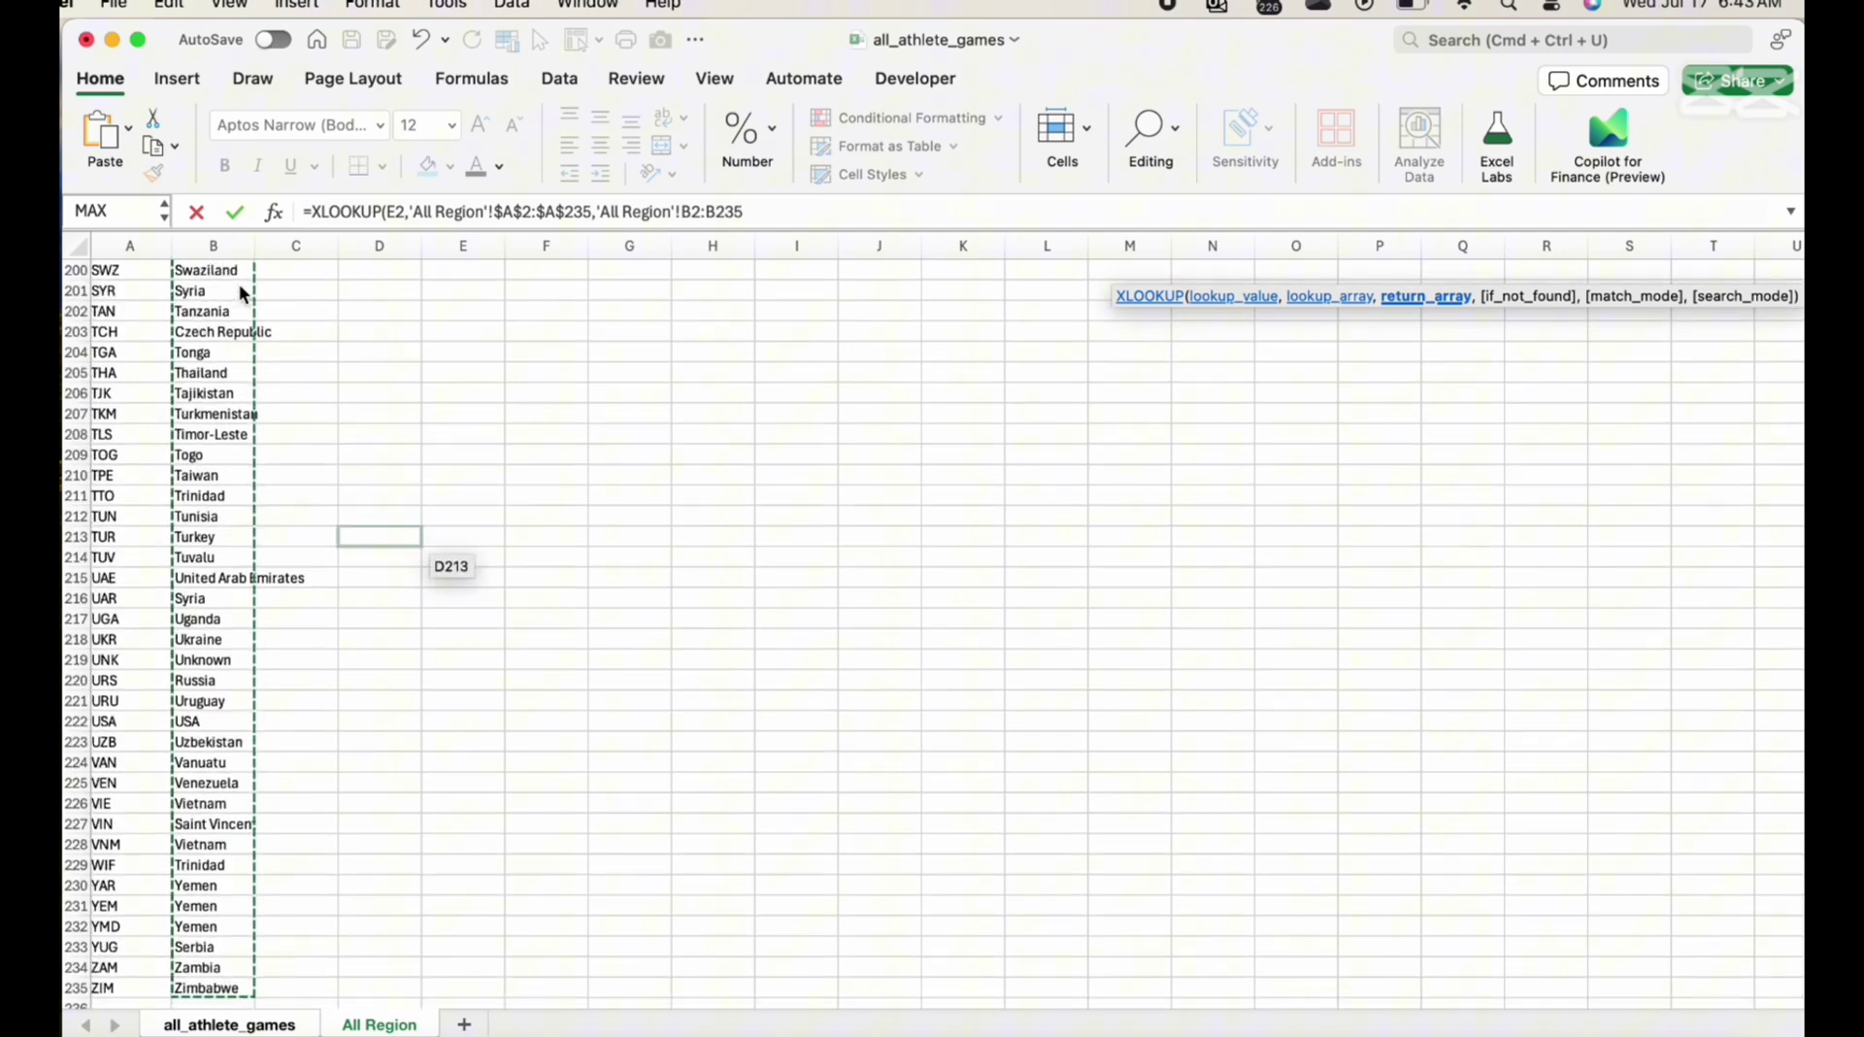
pyautogui.press('F4')
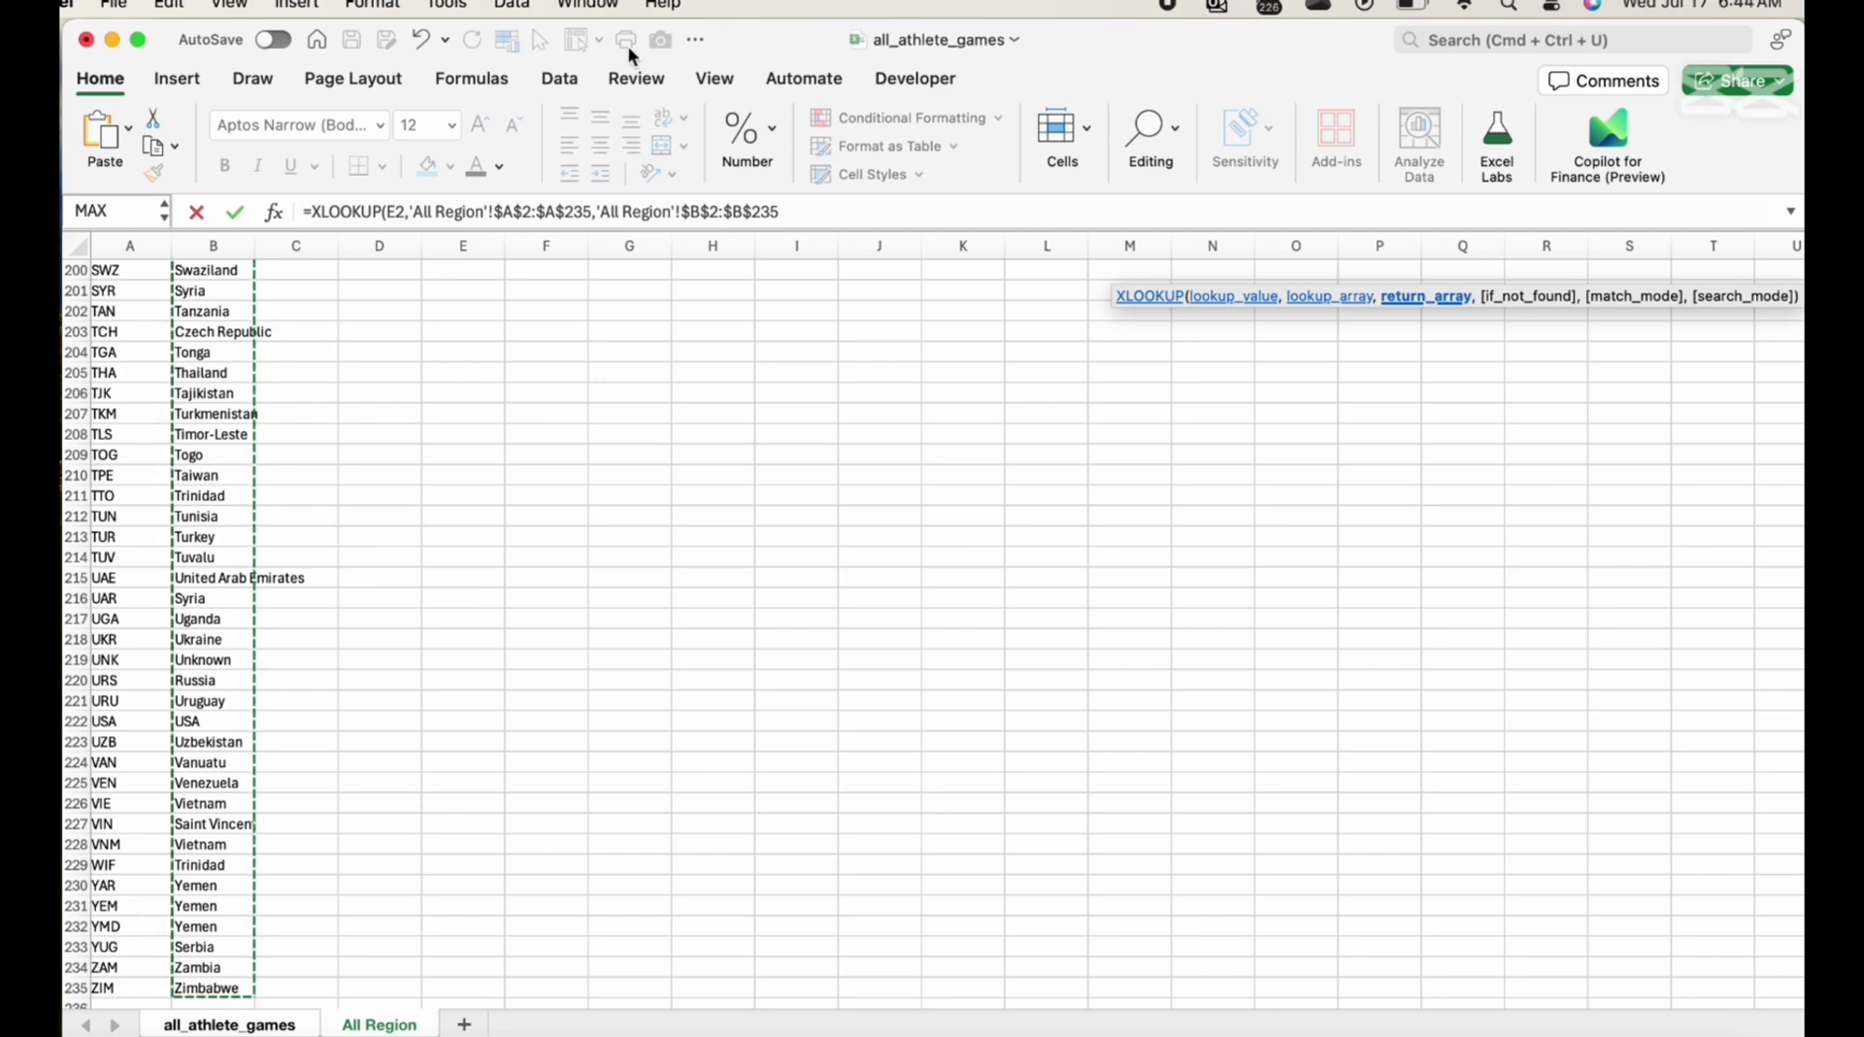
pyautogui.click(798, 210)
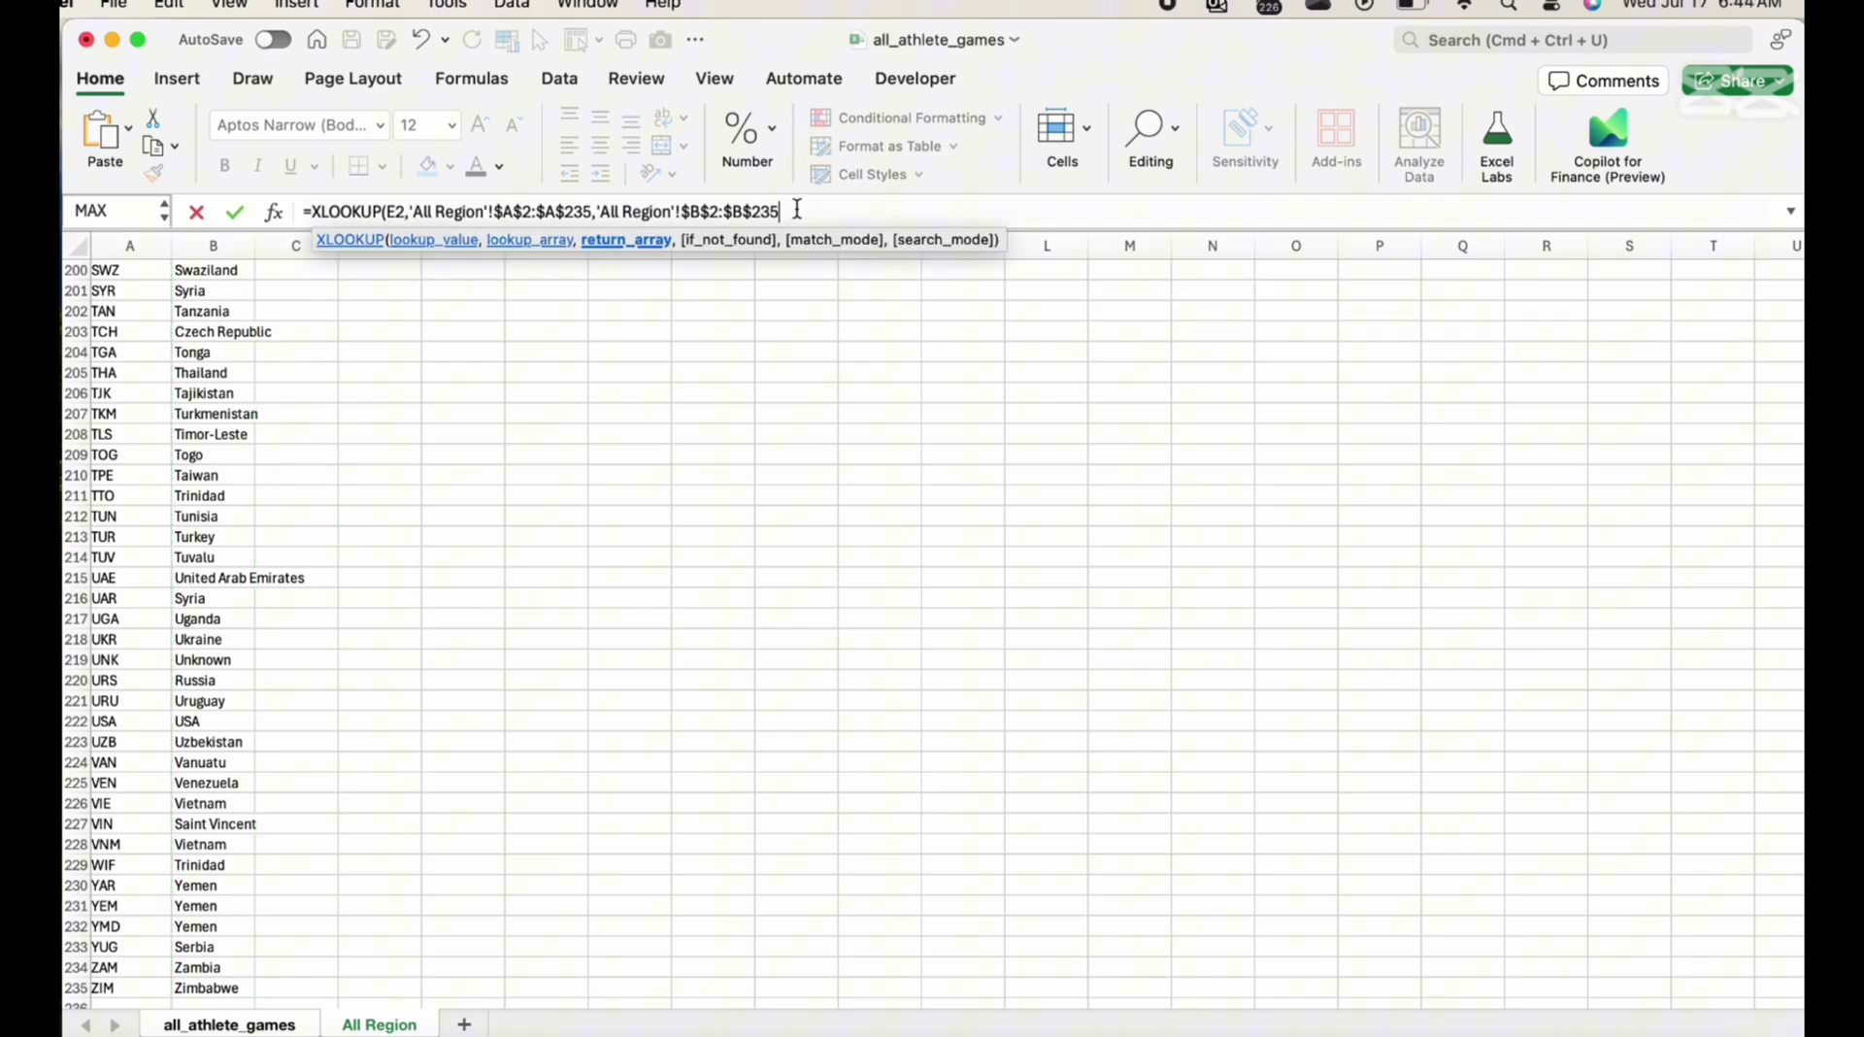
pyautogui.write(')')
pyautogui.press('Return')
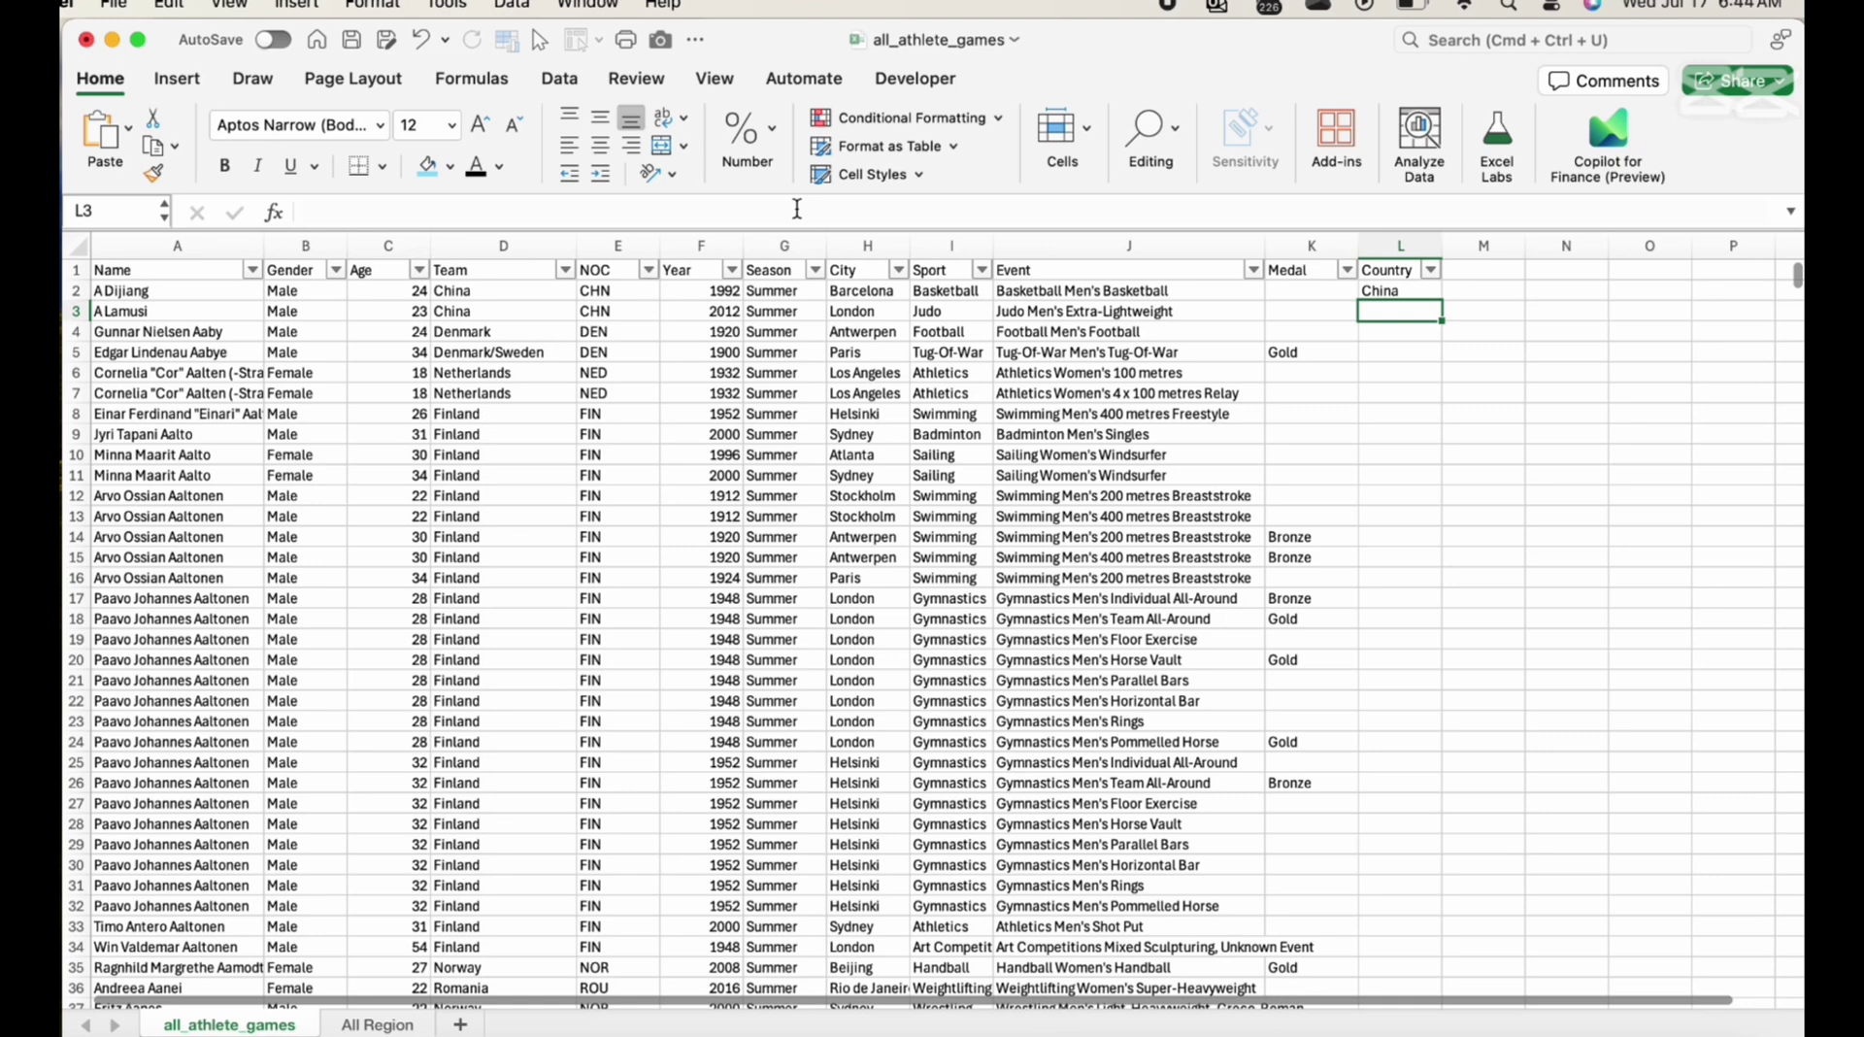
# Fill the L2 formula down the whole Country column and check the column's filter list for missing or wrong entries
pyautogui.click(1407, 289)
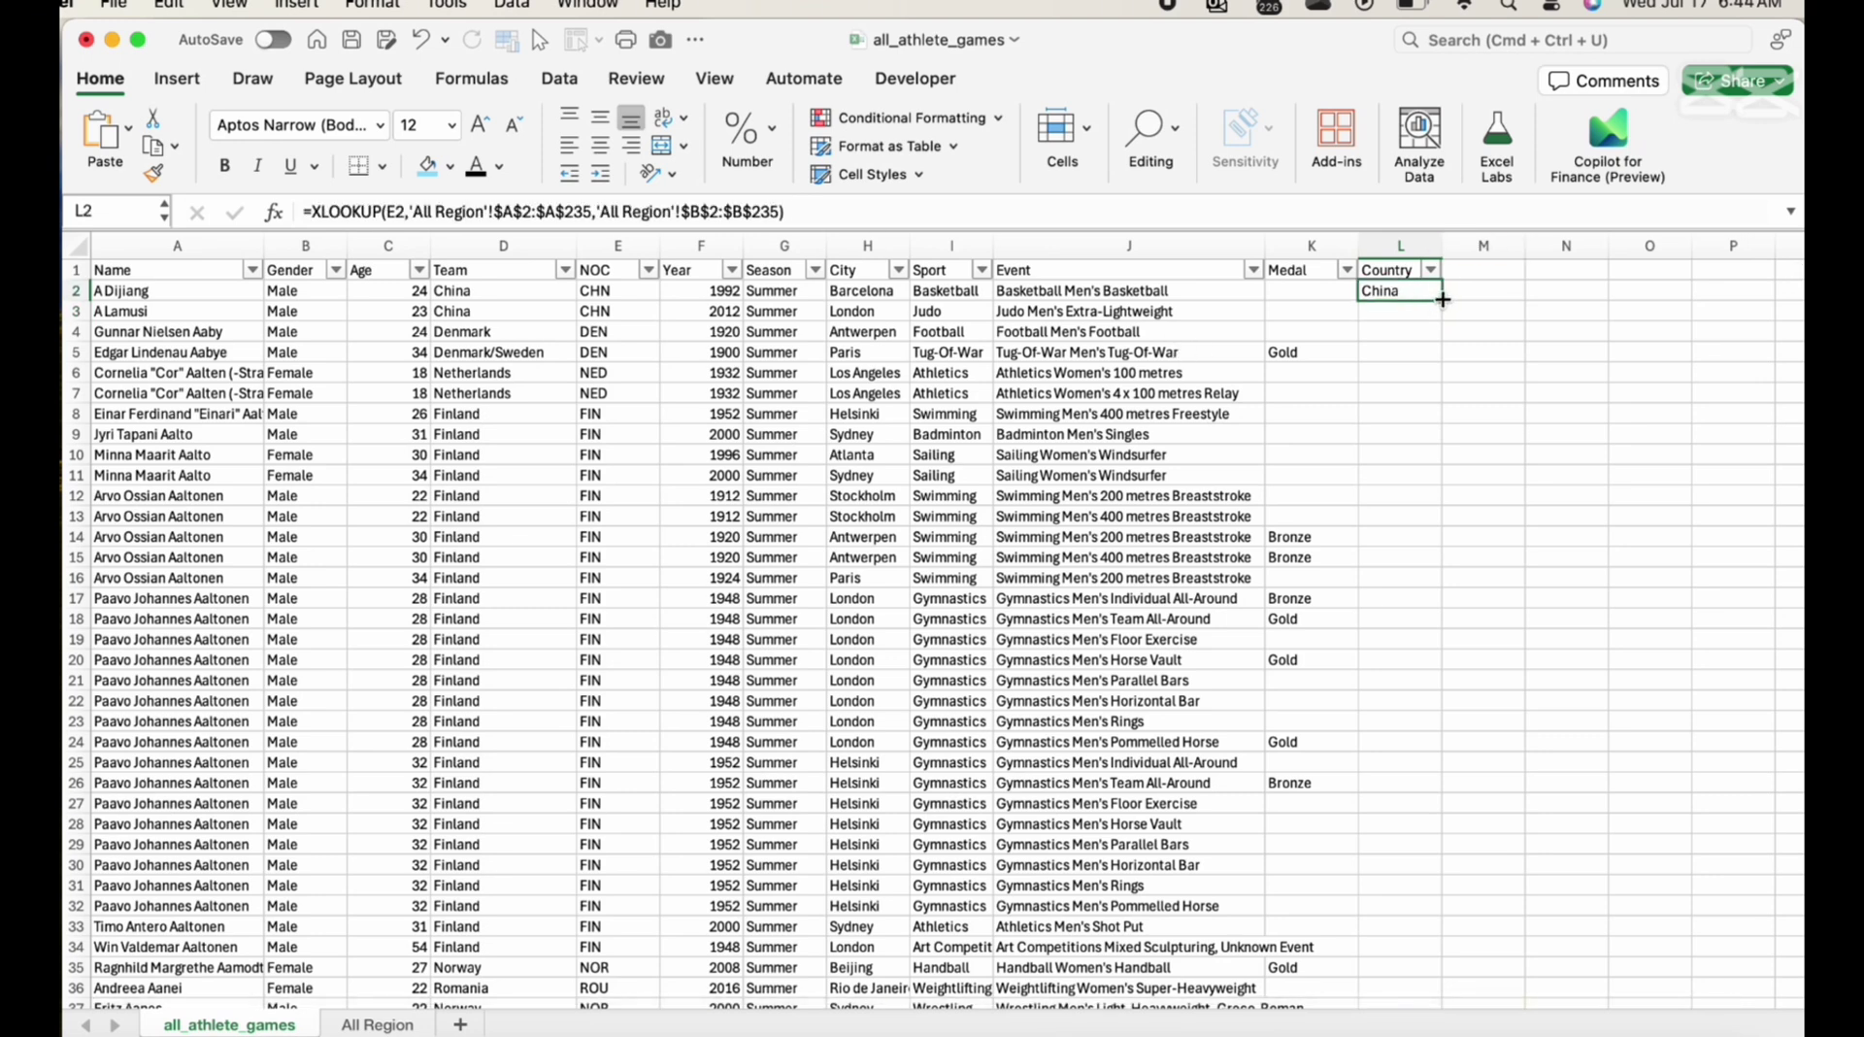
pyautogui.doubleClick(1434, 307)
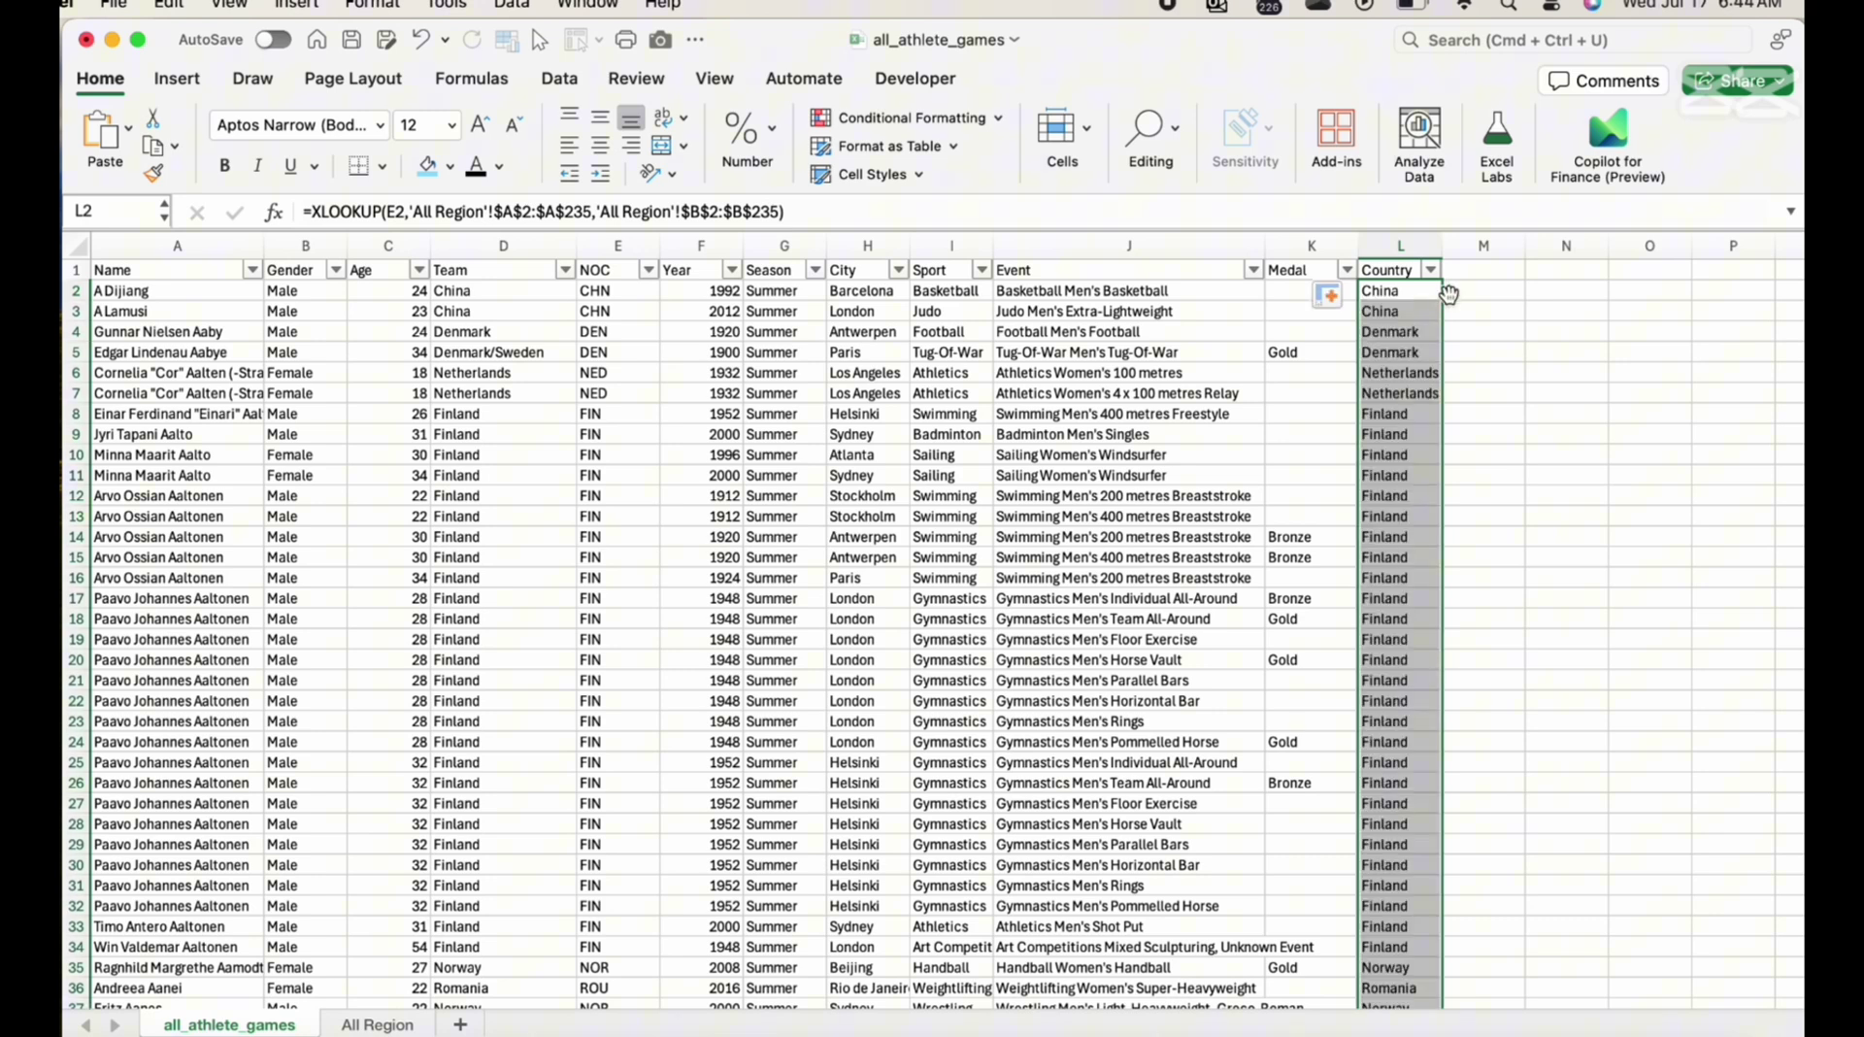
pyautogui.click(1402, 278)
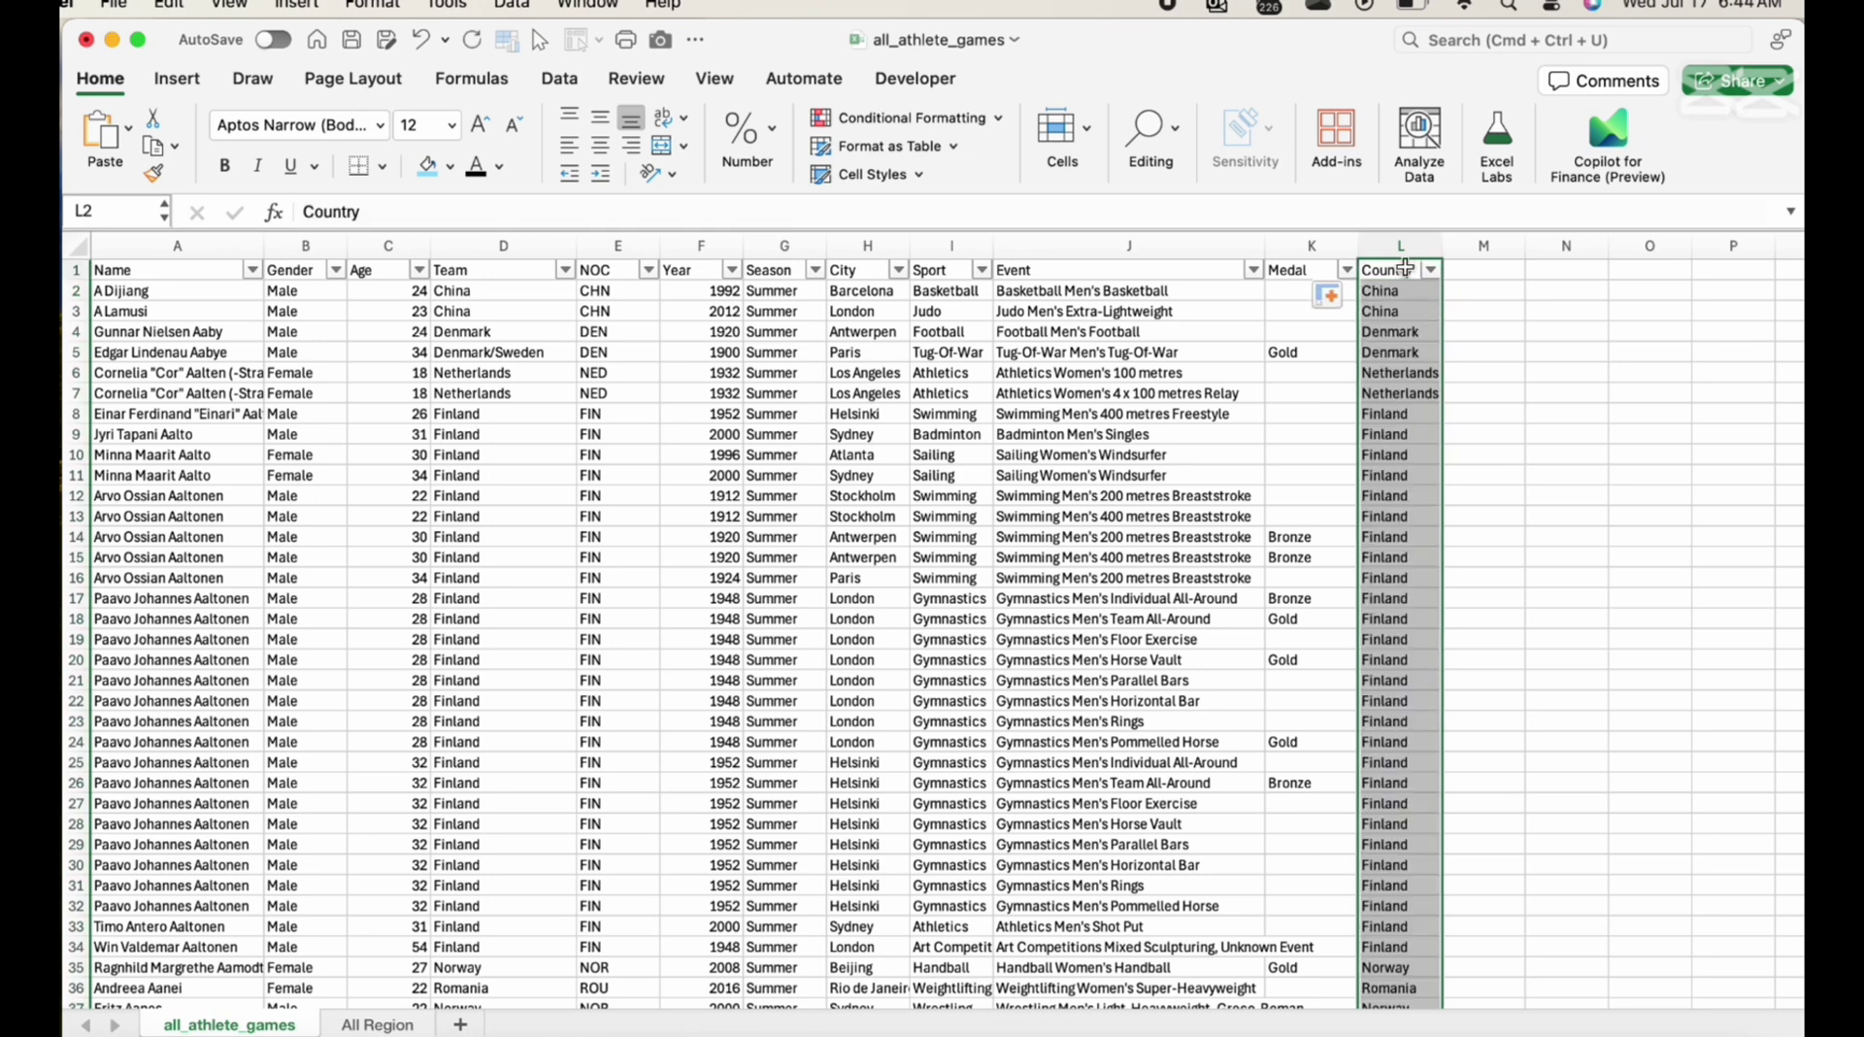
pyautogui.click(1432, 272)
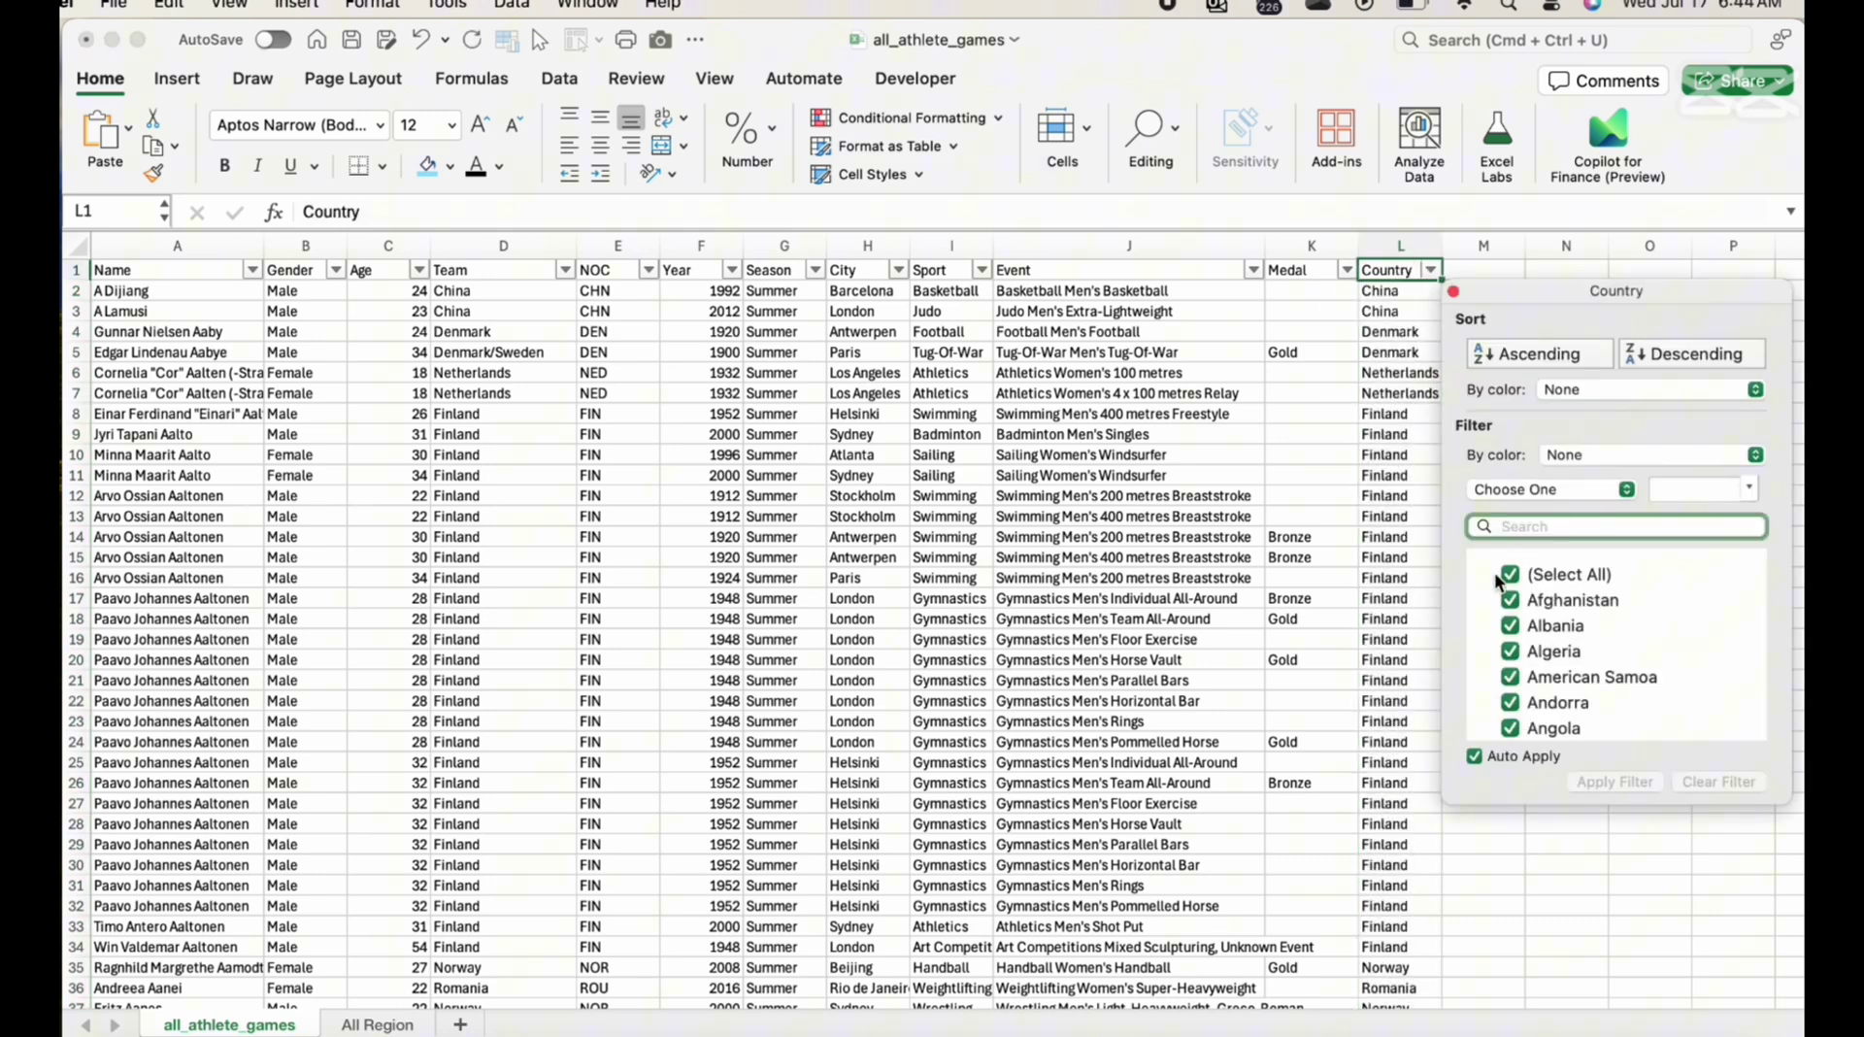
pyautogui.scroll(-20, 1521, 579)
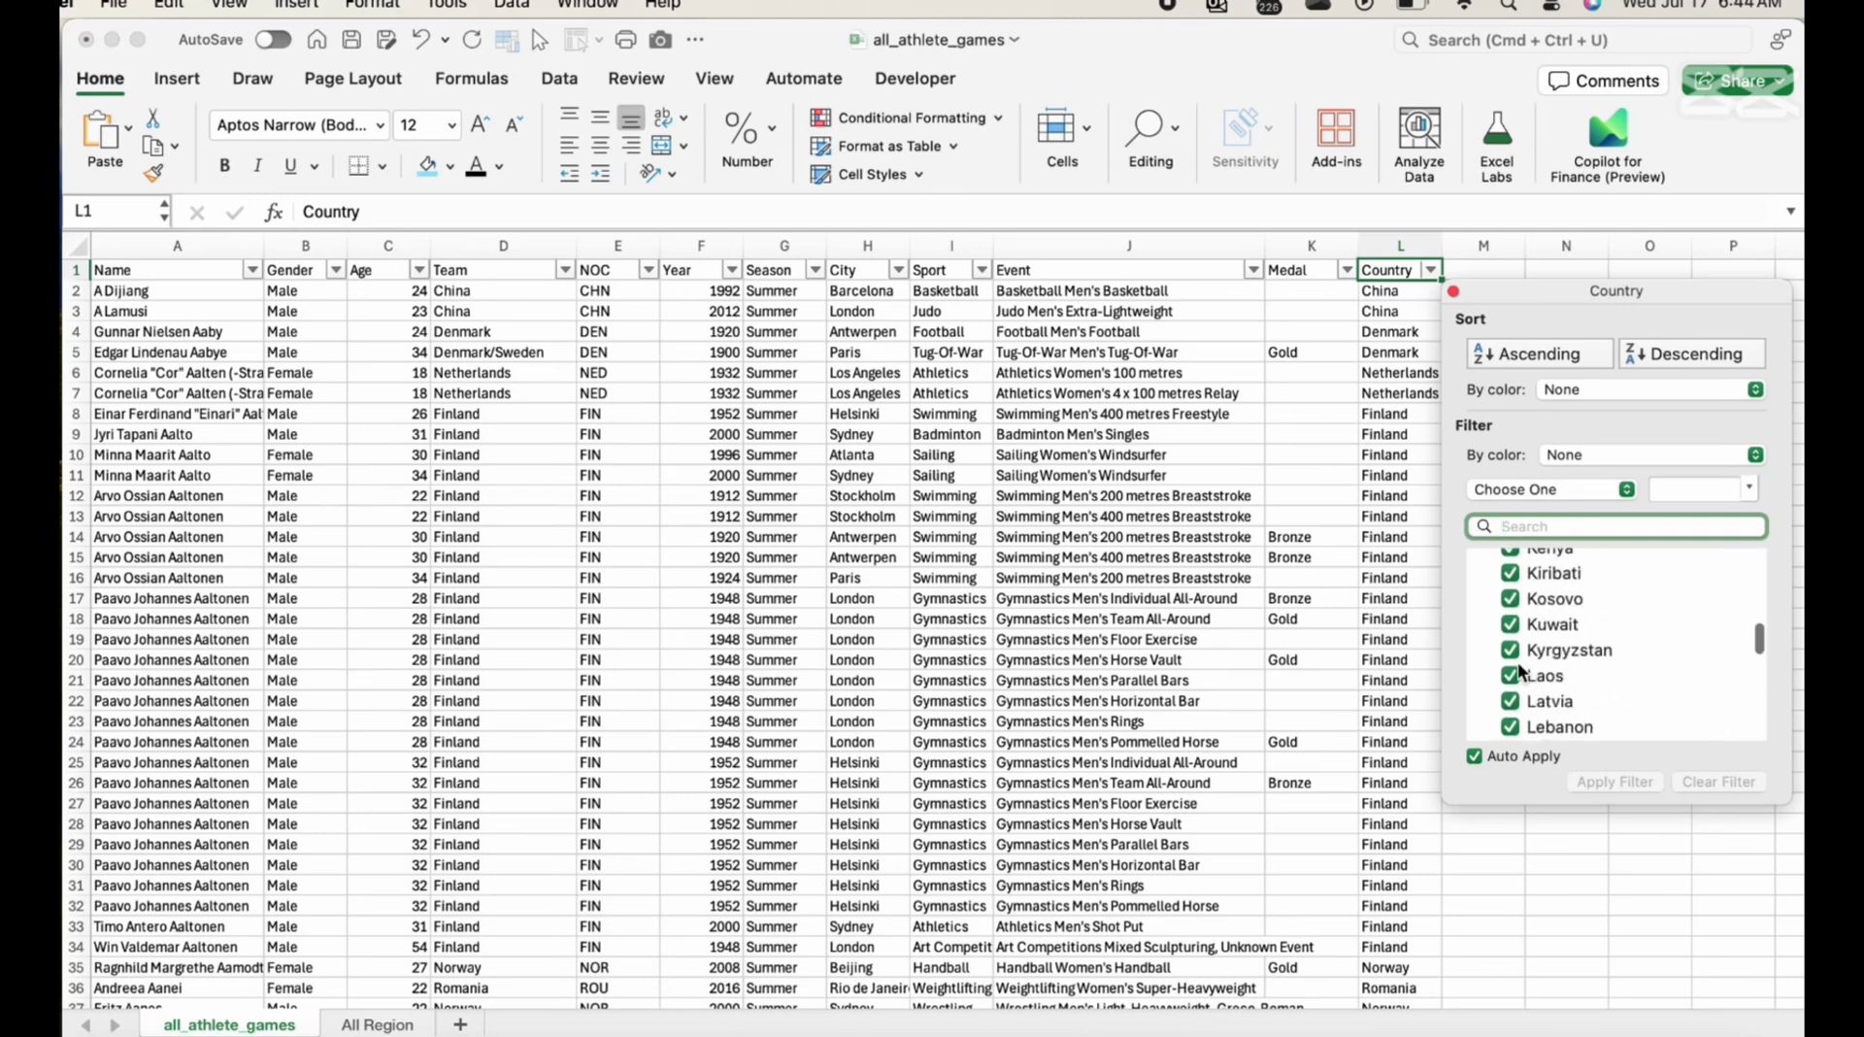
pyautogui.scroll(-10, 1521, 670)
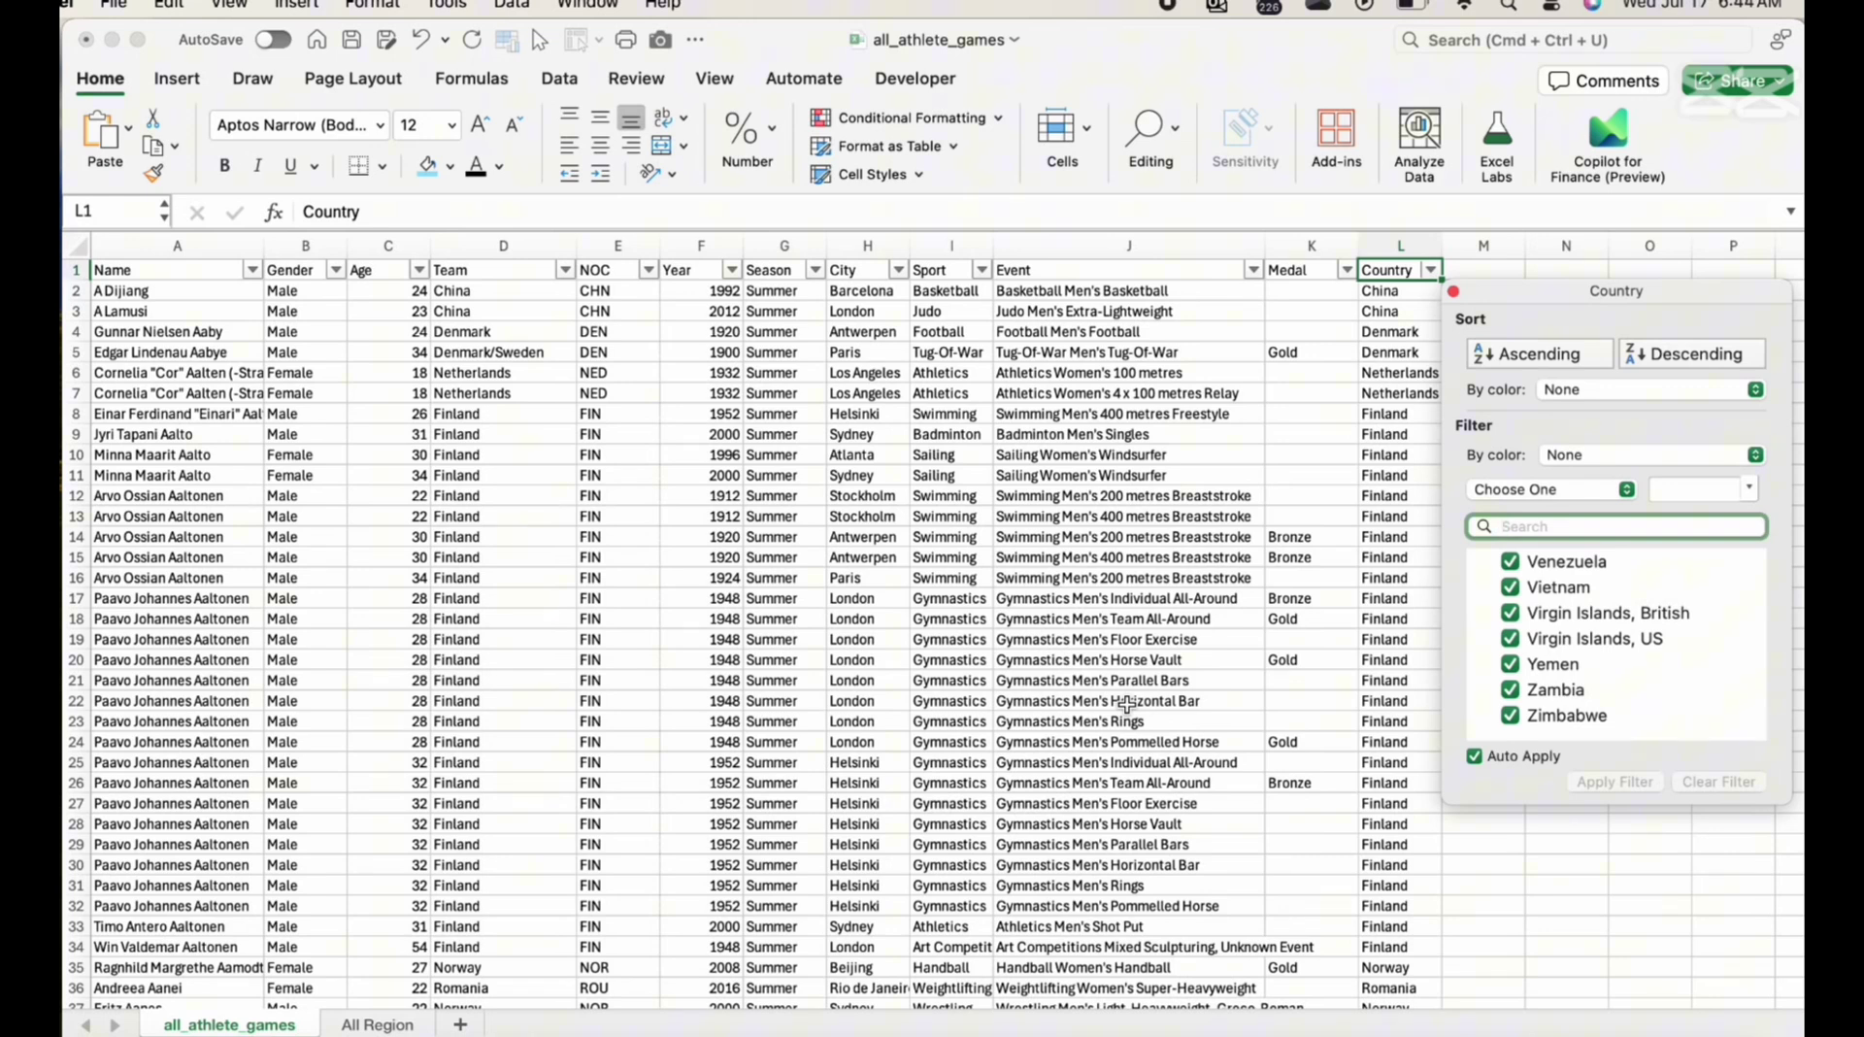
pyautogui.click(906, 653)
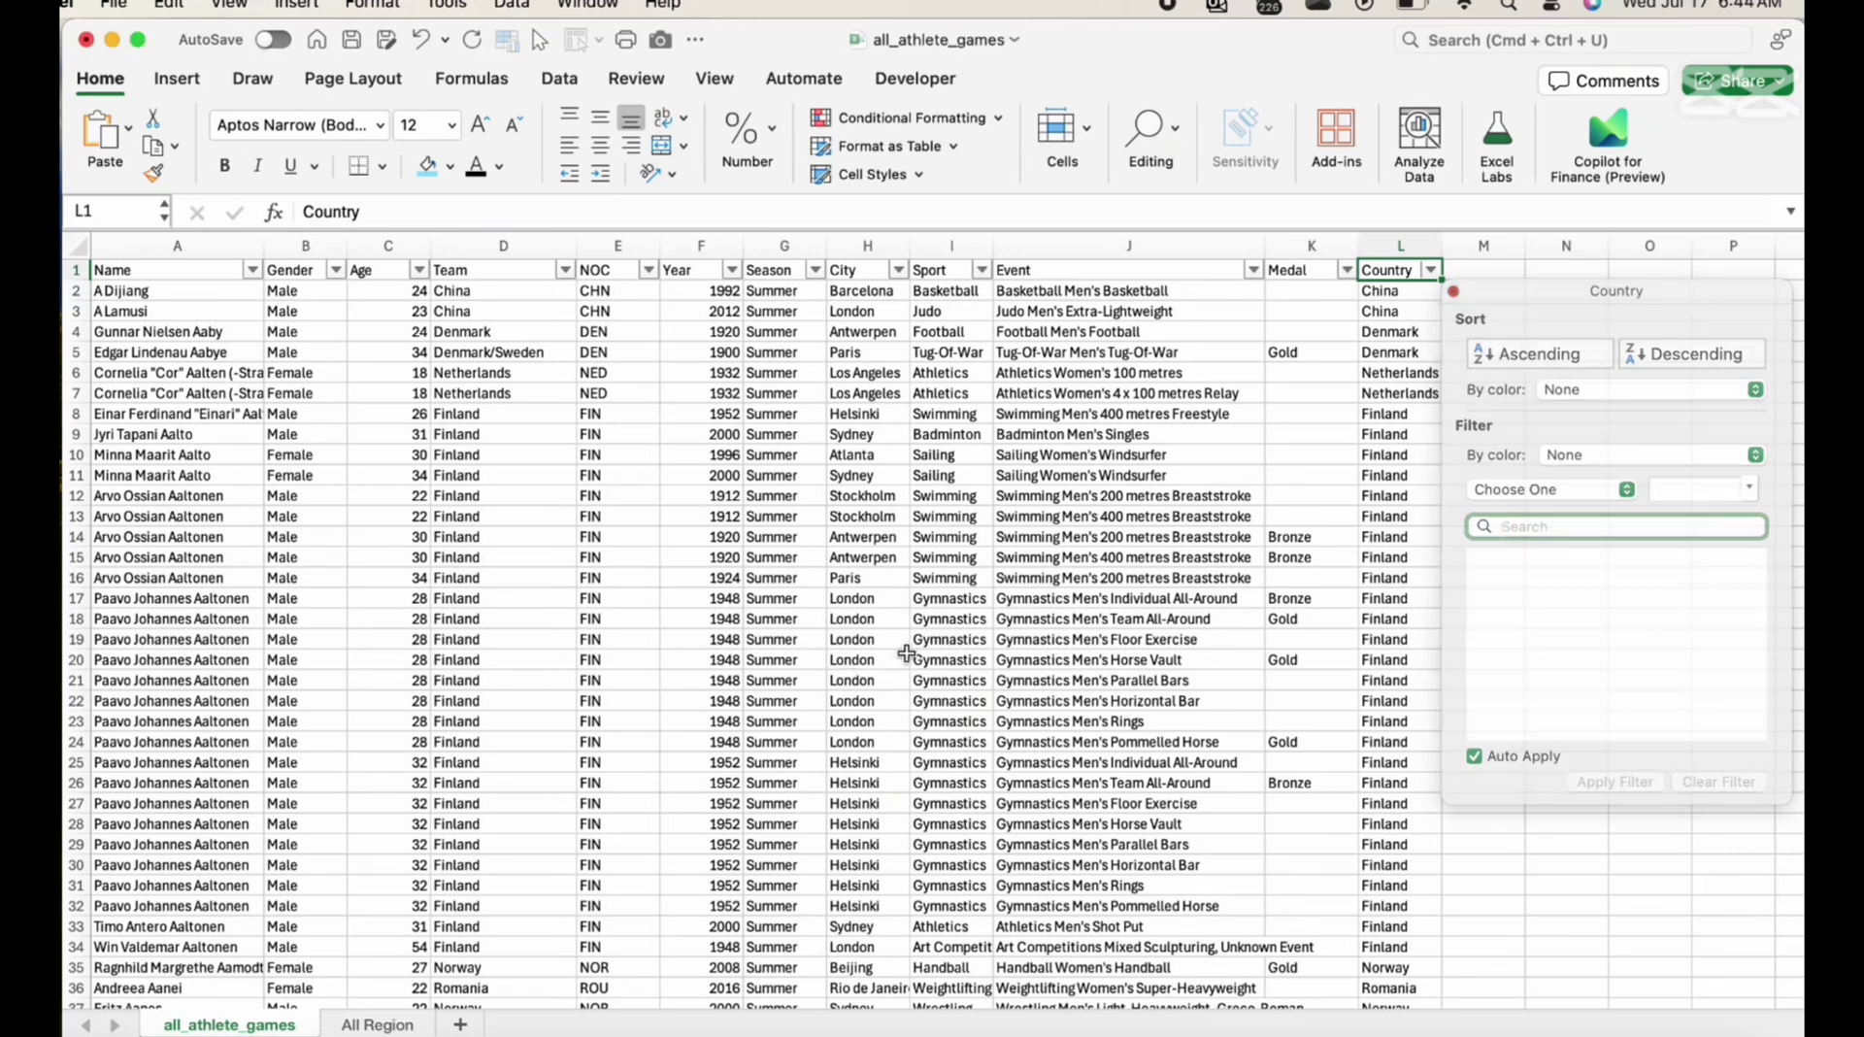
# Copy the Country column L over the NOC column E, pasting values only
pyautogui.rightClick(1410, 249)
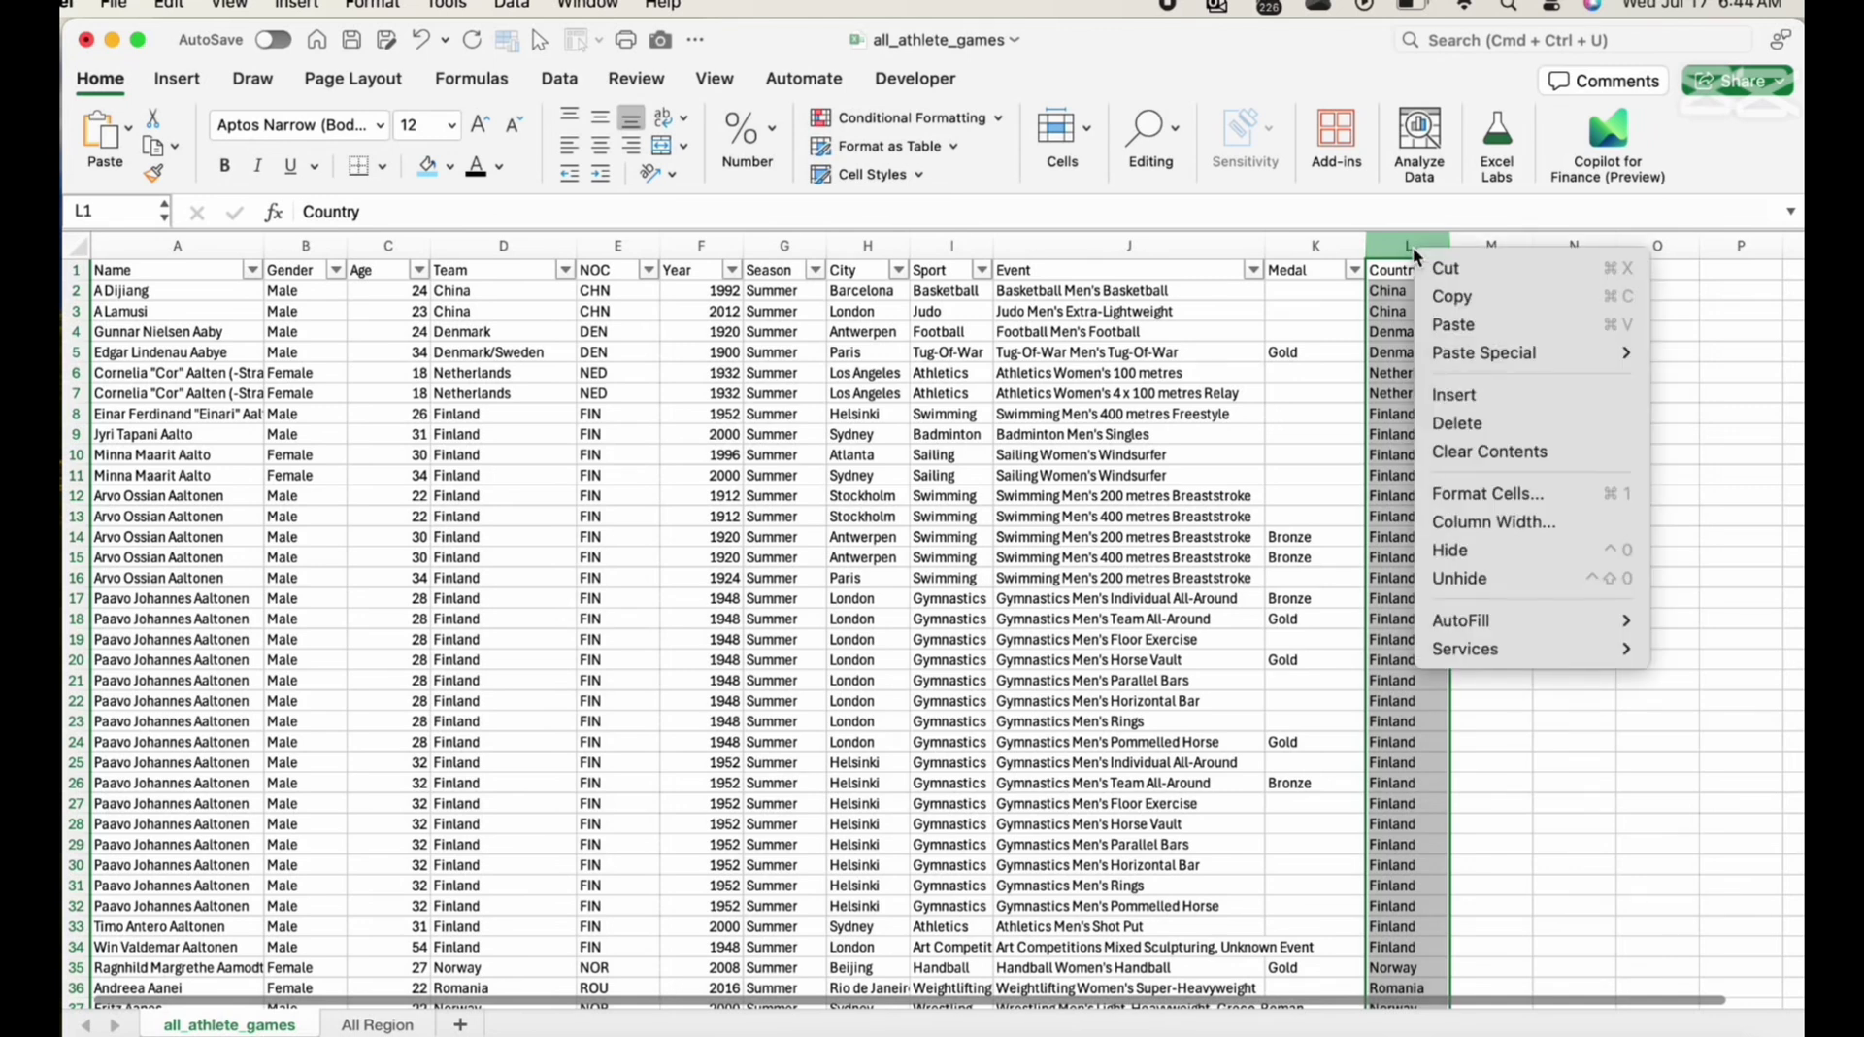
pyautogui.click(1447, 296)
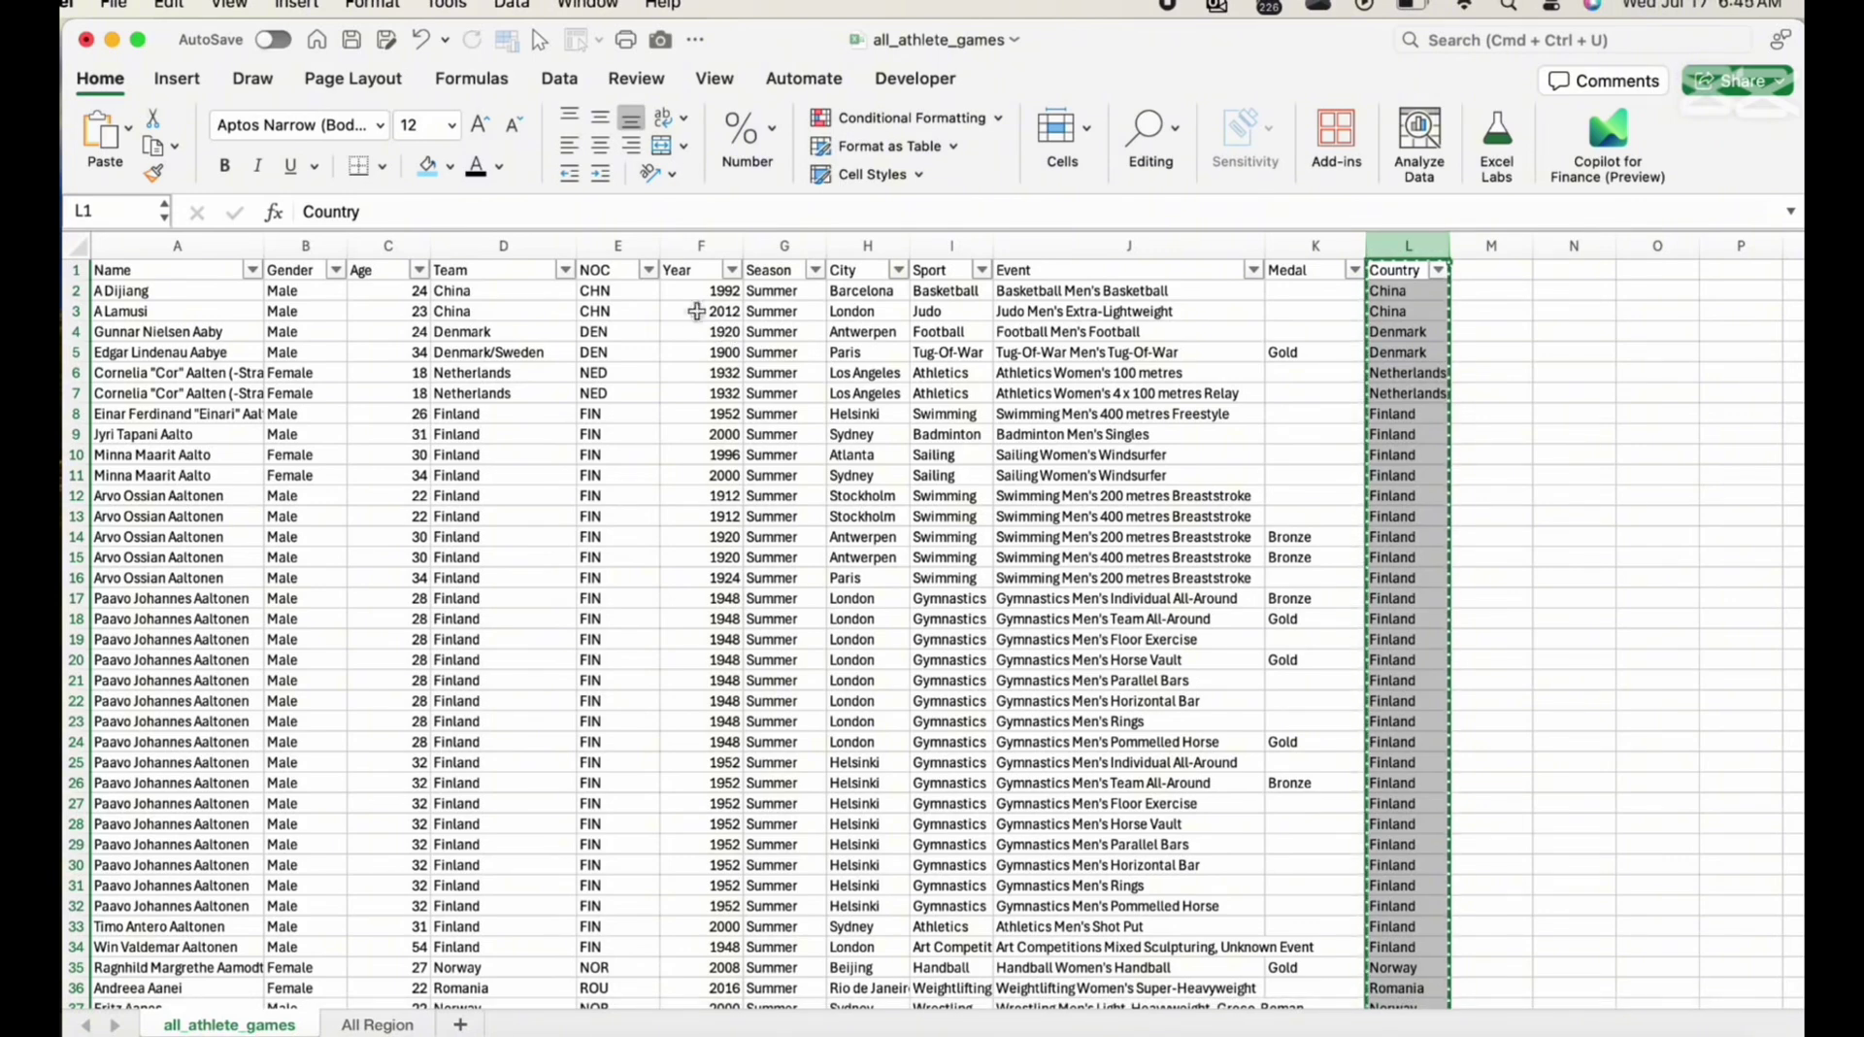
pyautogui.click(614, 246)
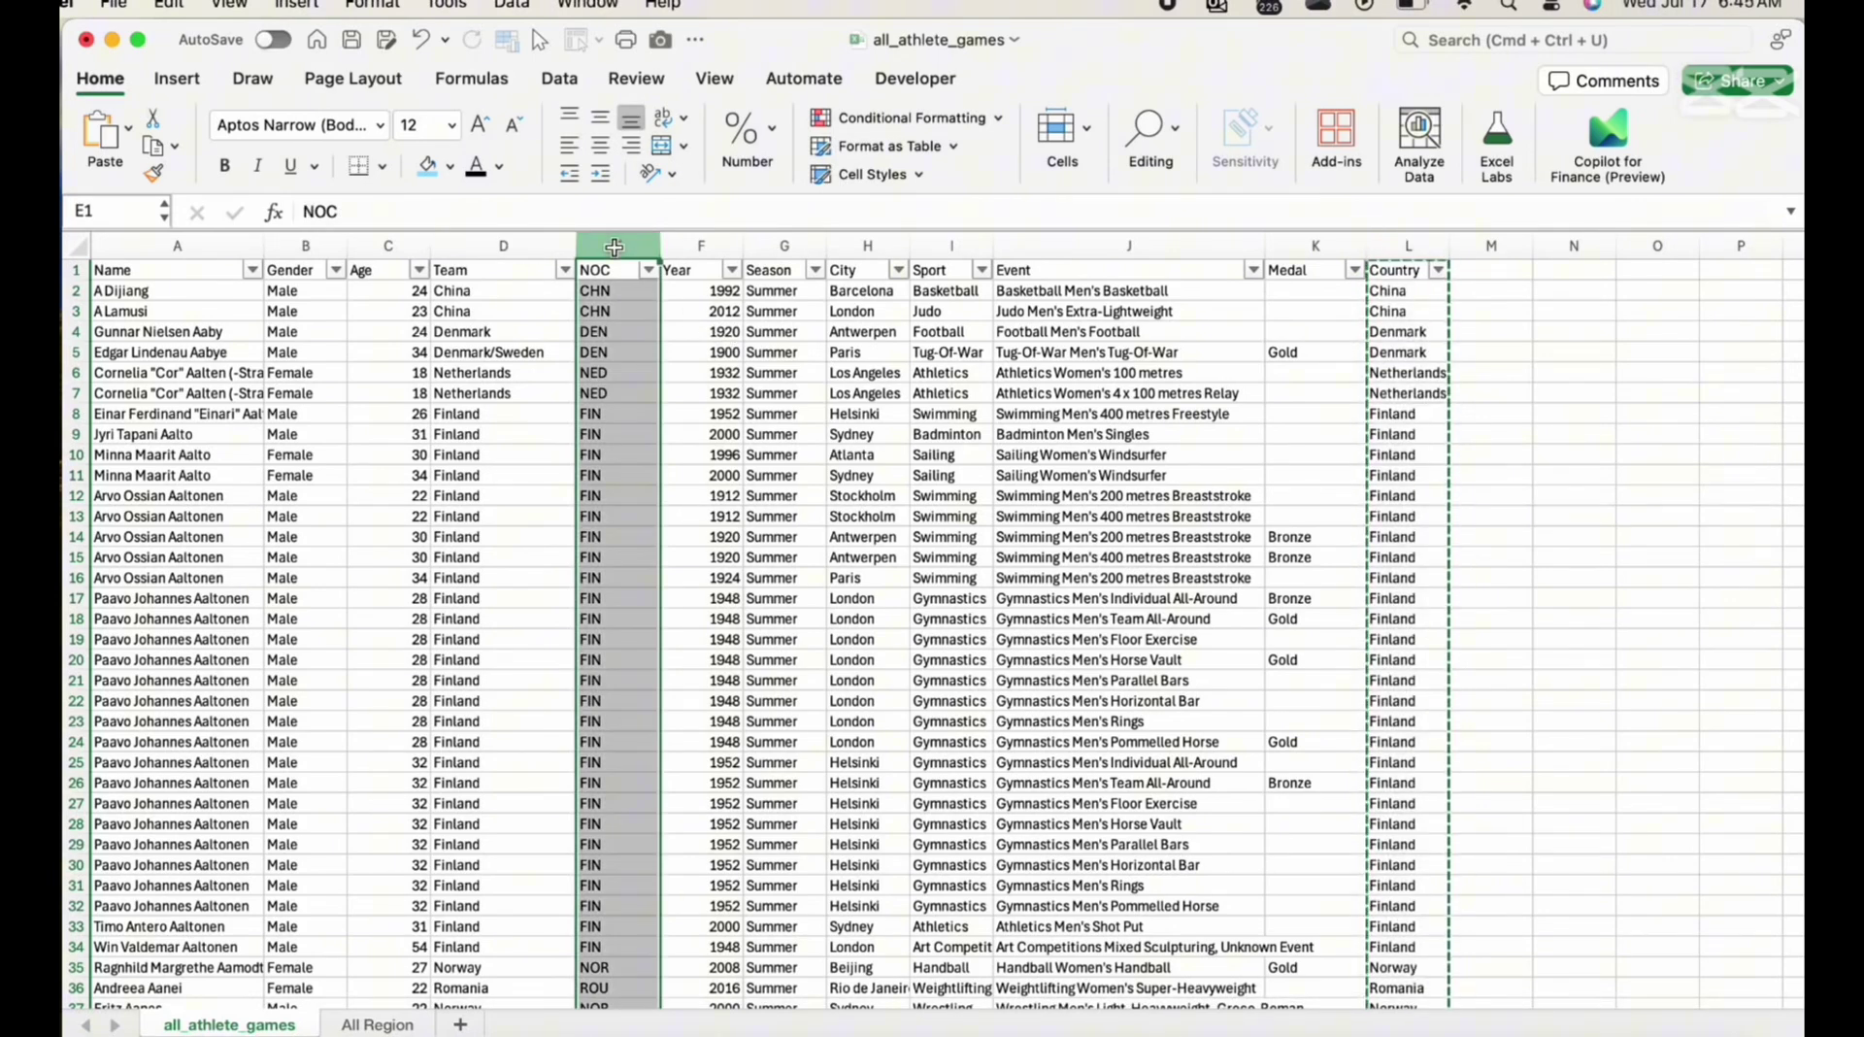
pyautogui.press('super+v')
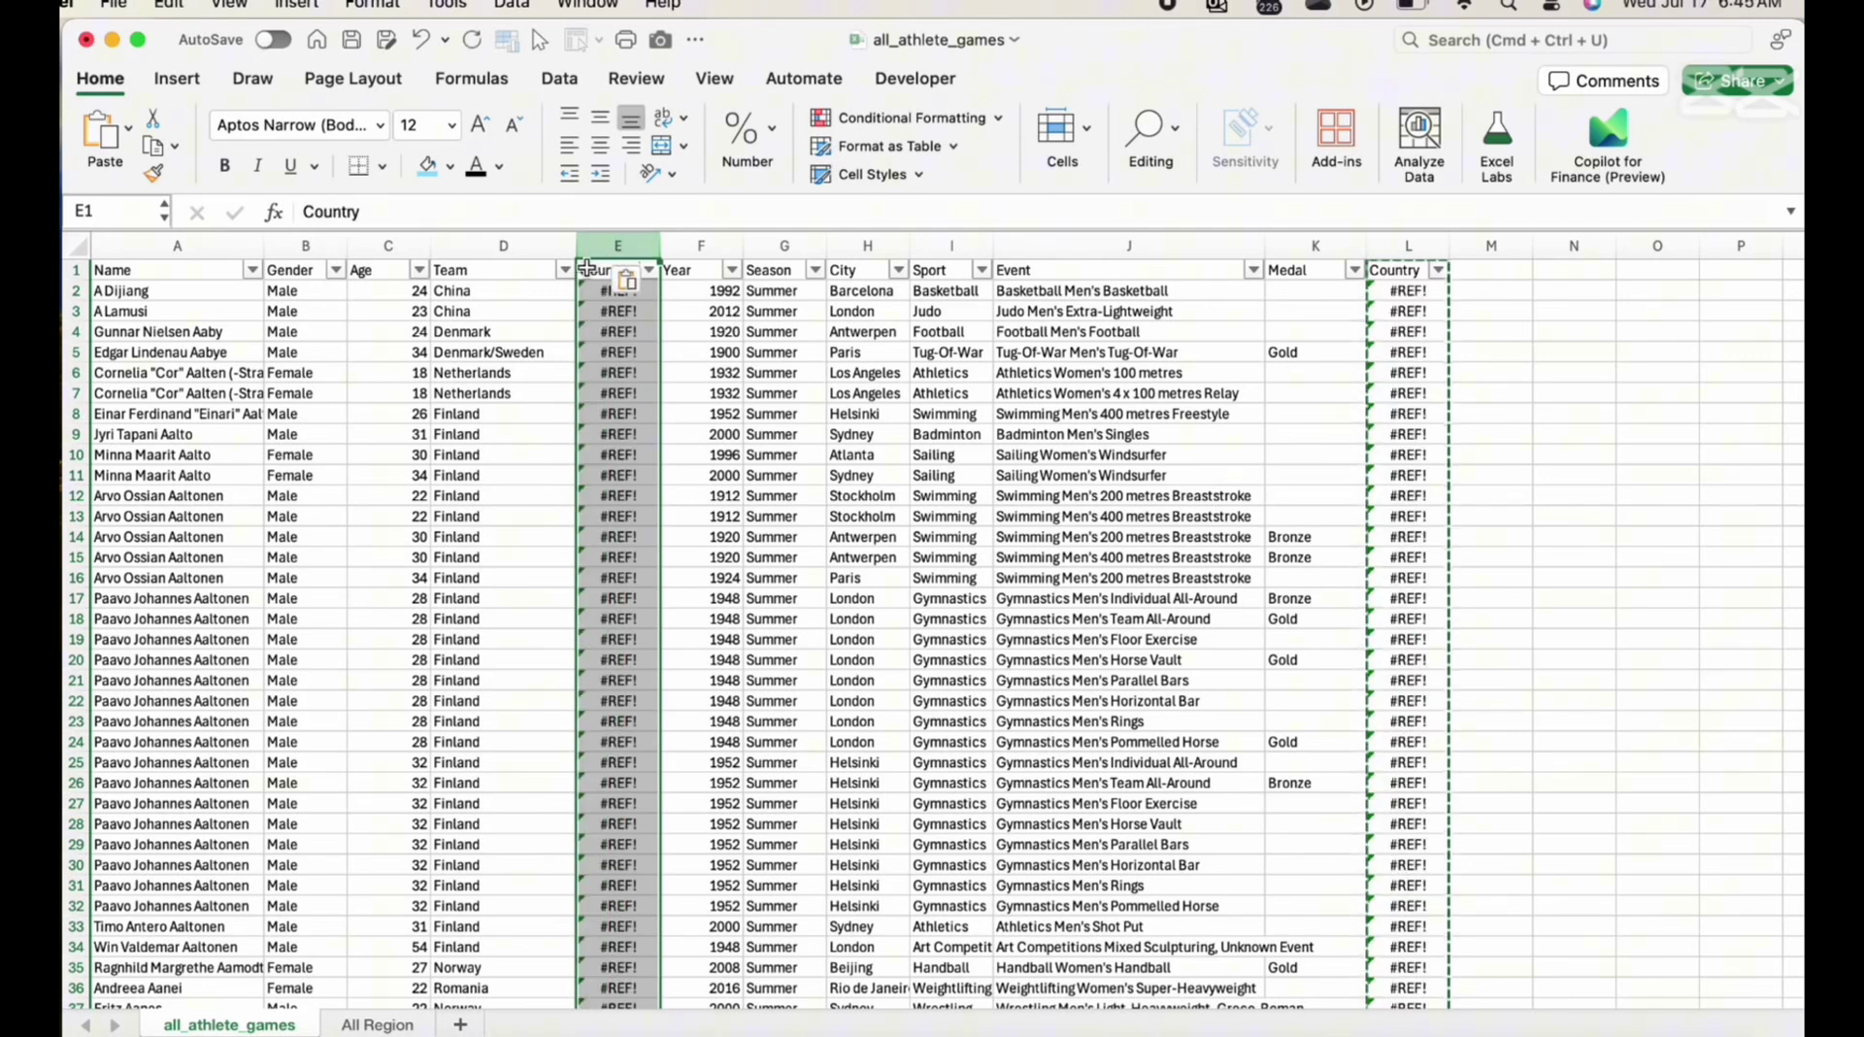
pyautogui.click(641, 282)
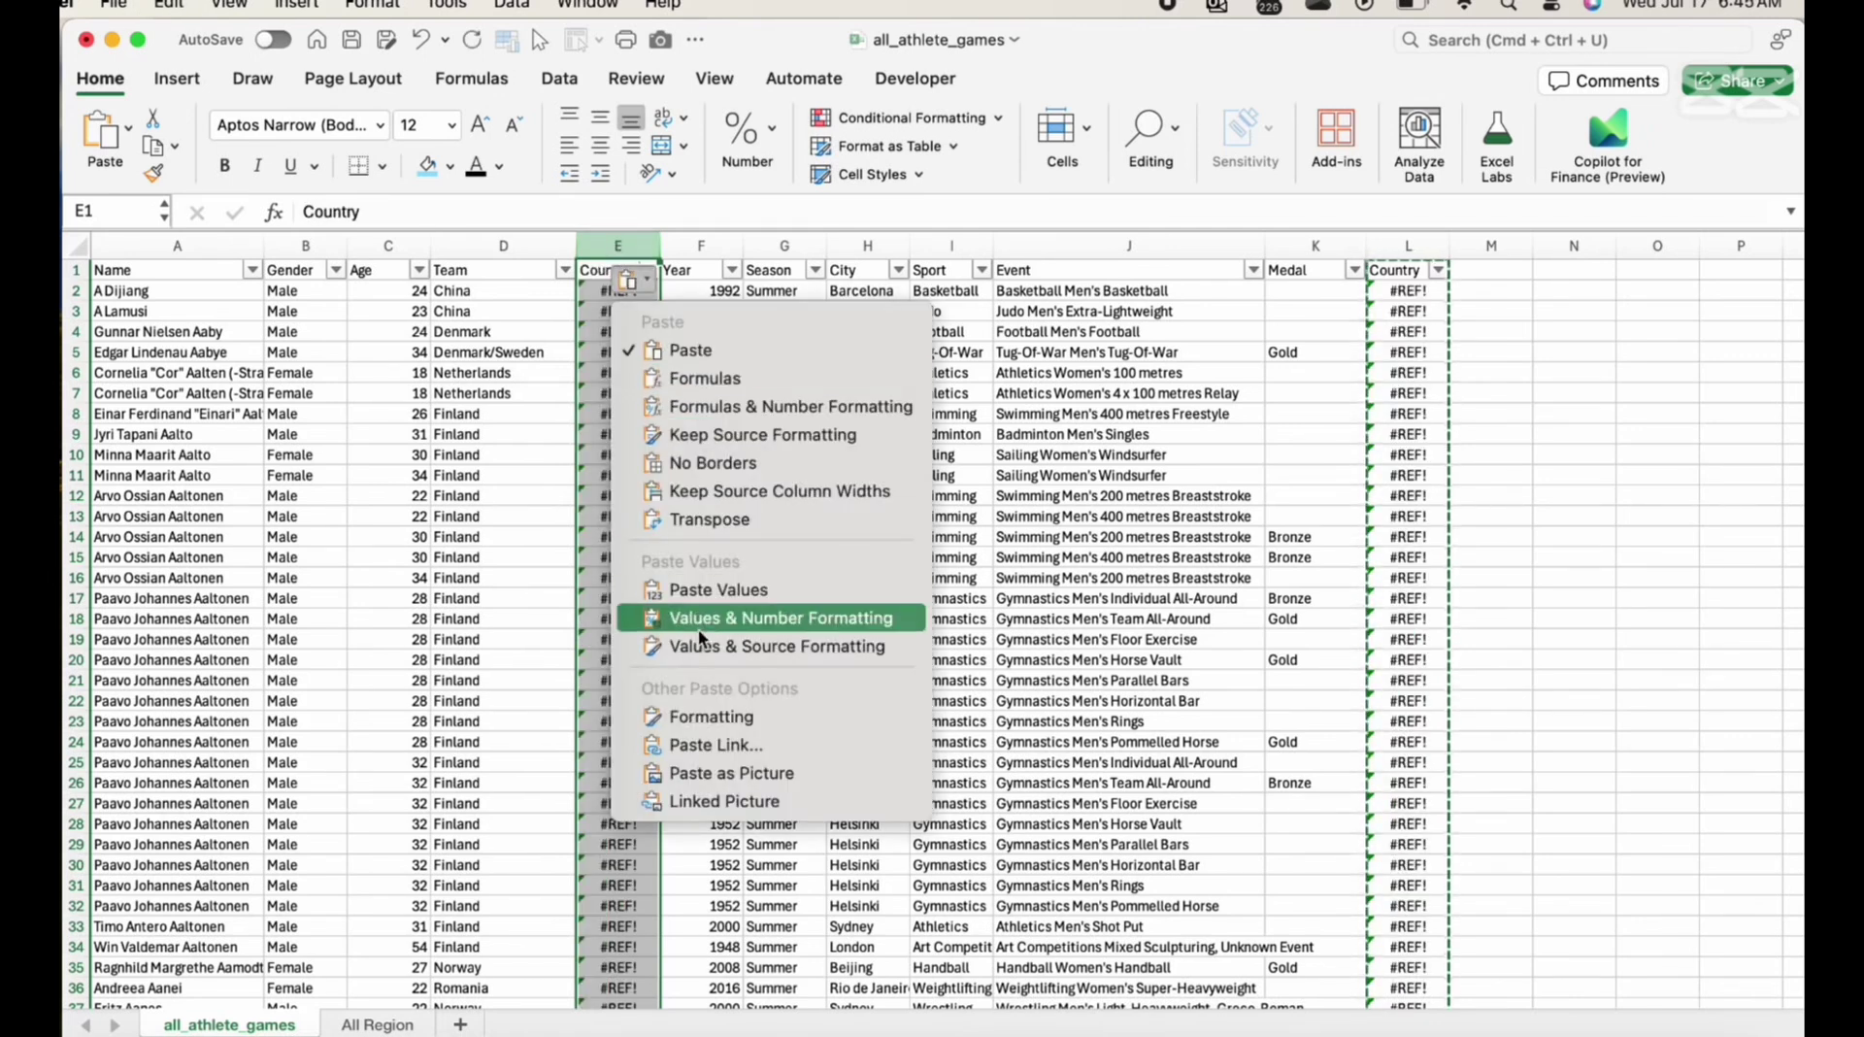
pyautogui.click(722, 591)
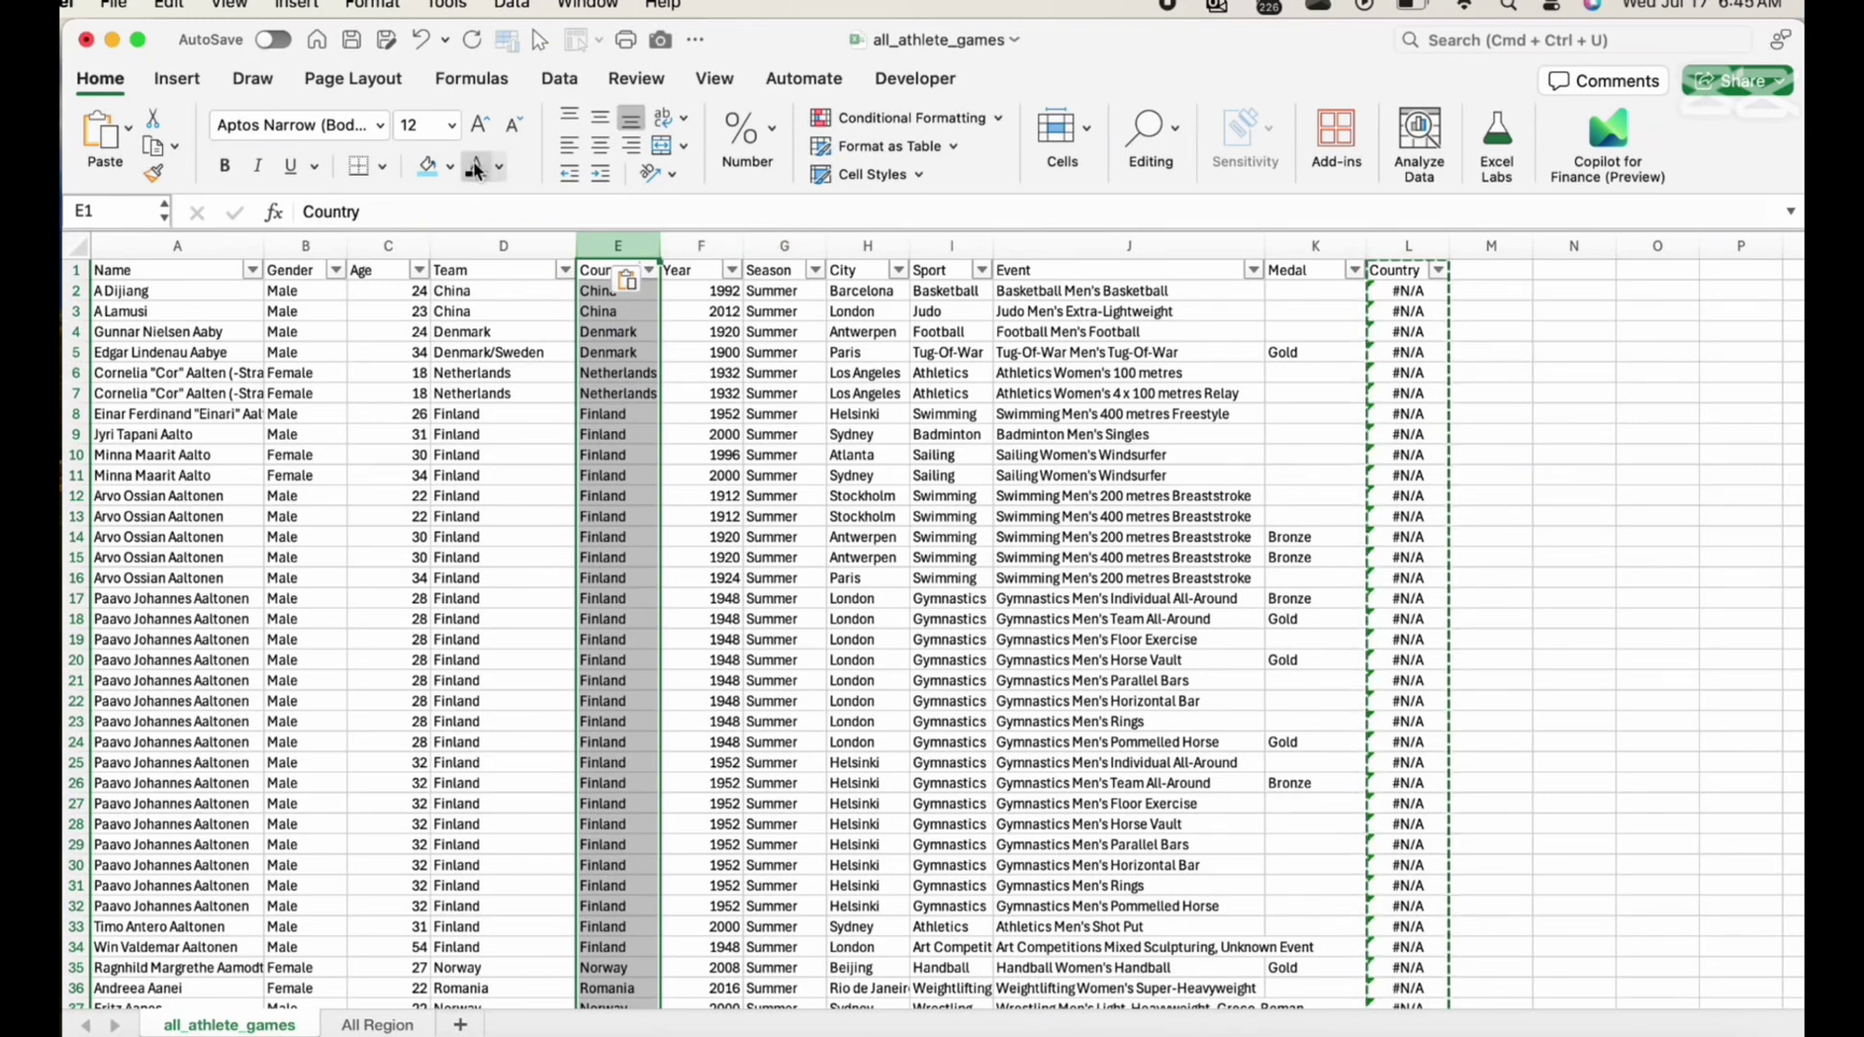
# Delete the Team column D from all_athlete_games
pyautogui.click(480, 246)
pyautogui.rightClick(481, 249)
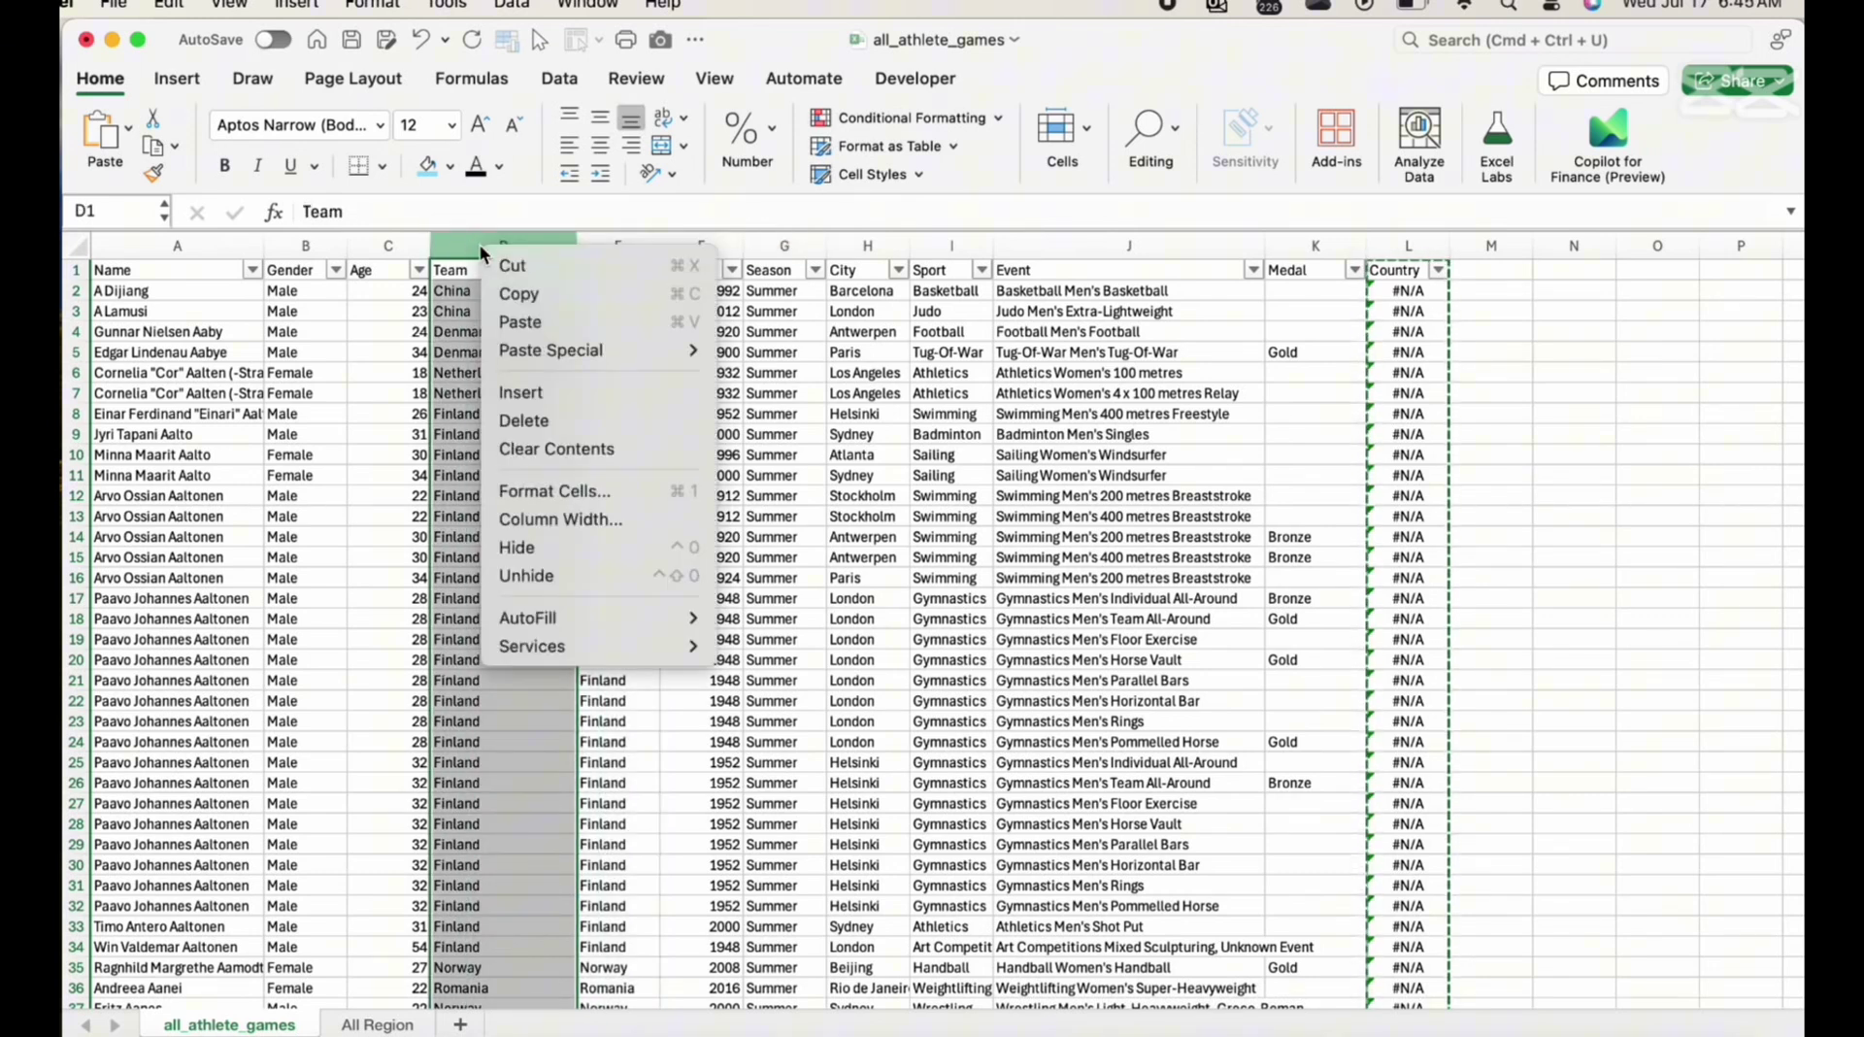
pyautogui.click(545, 423)
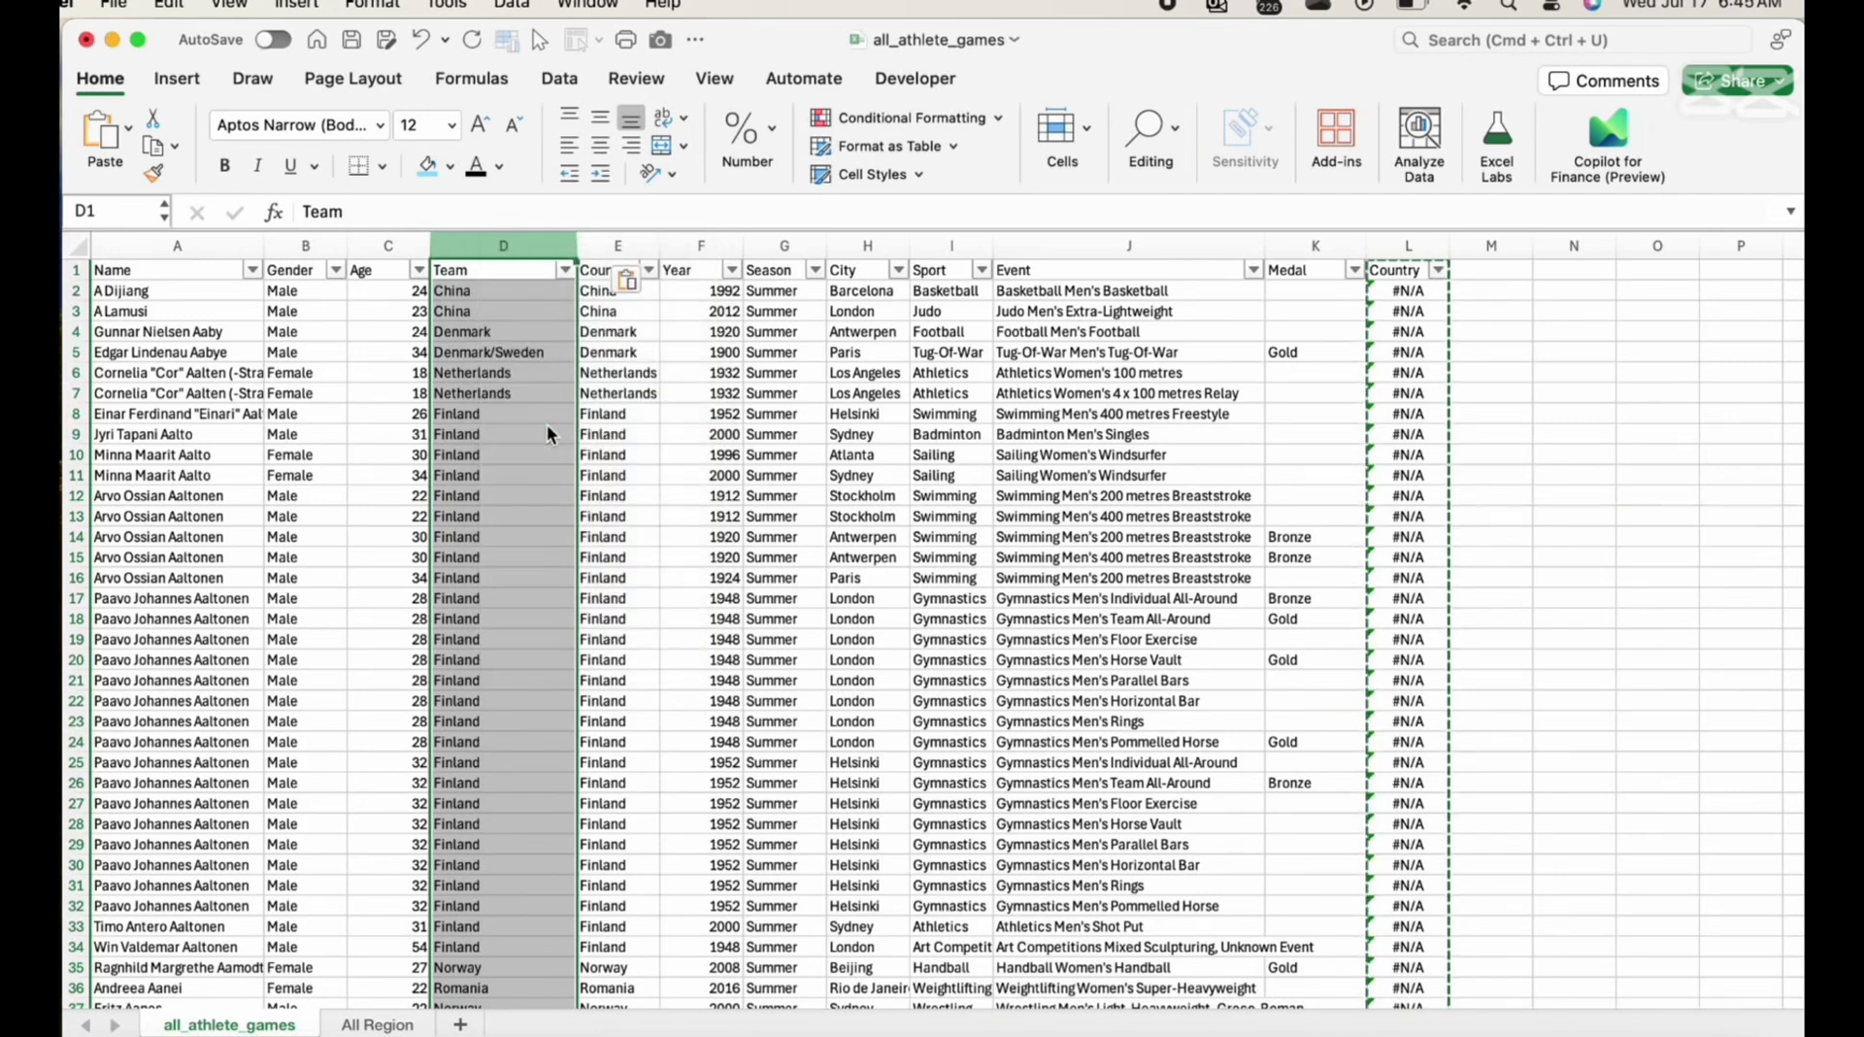
# Delete the leftover Country formula column K, which follows the Medal column, from all_athlete_games
pyautogui.click(1407, 242)
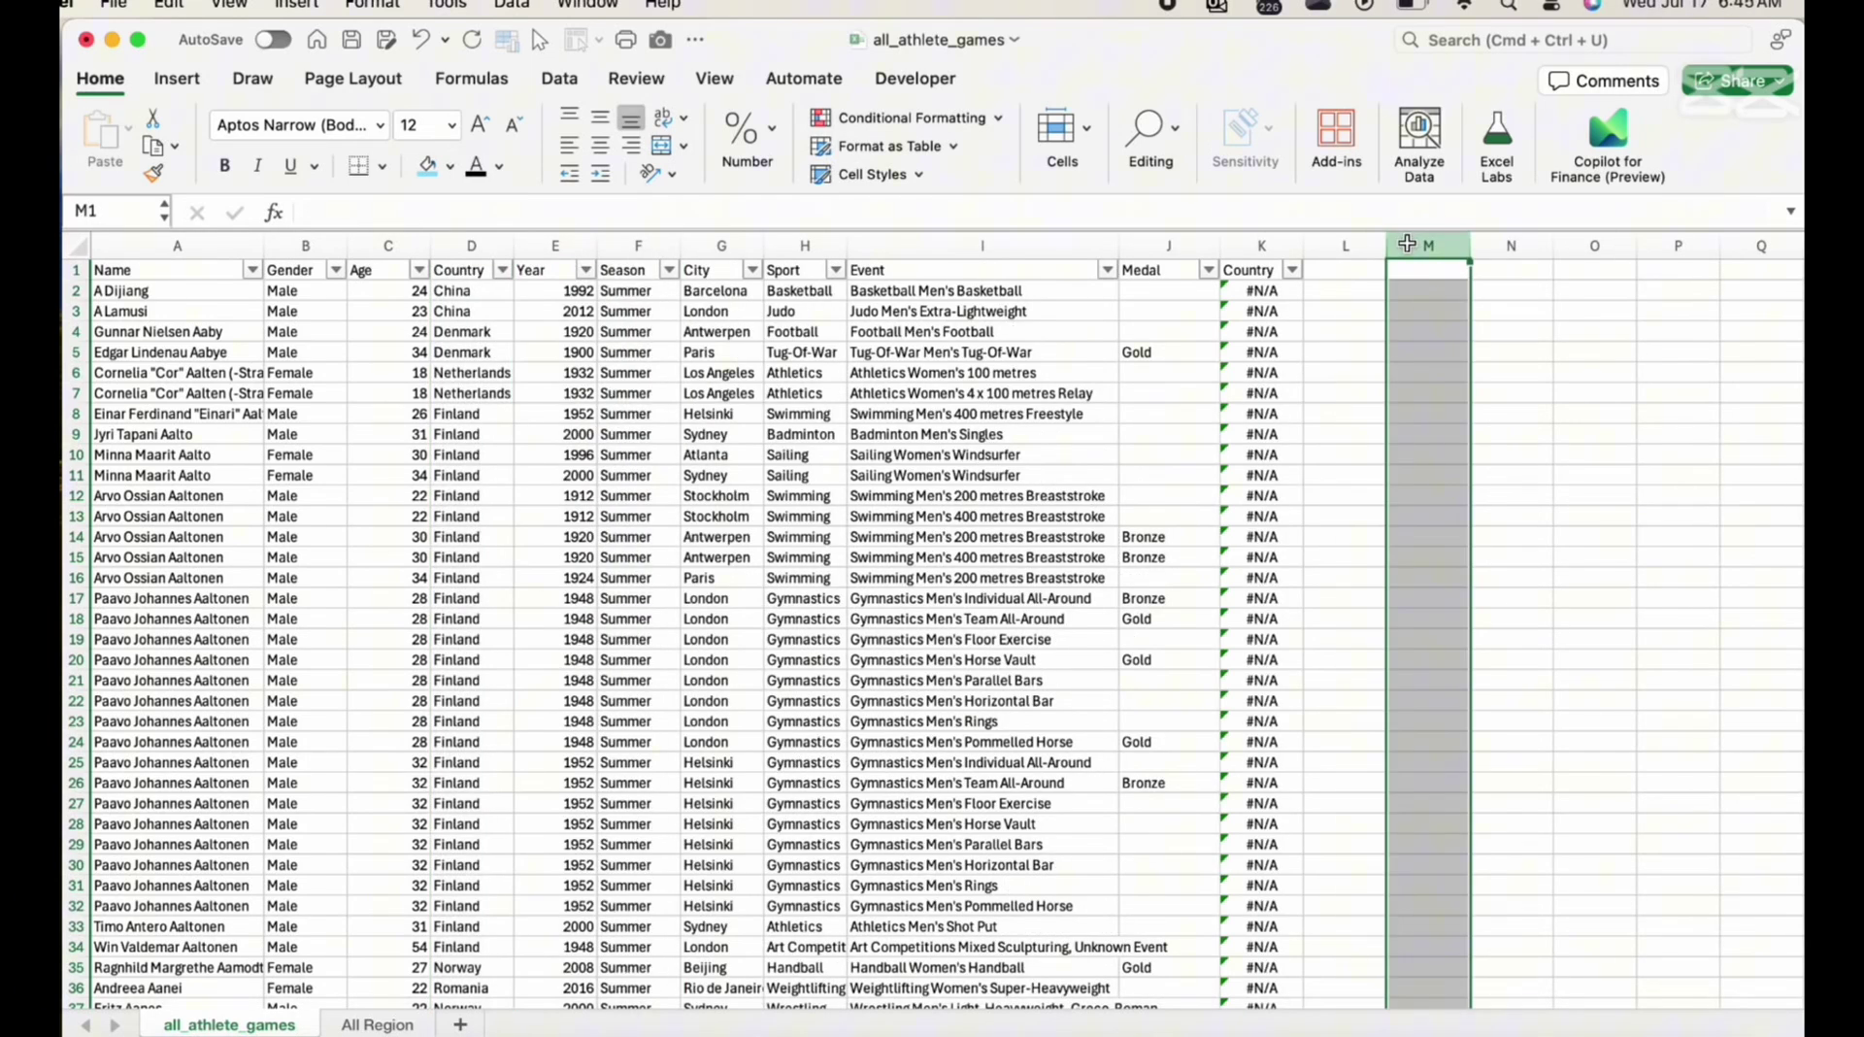
pyautogui.click(1248, 240)
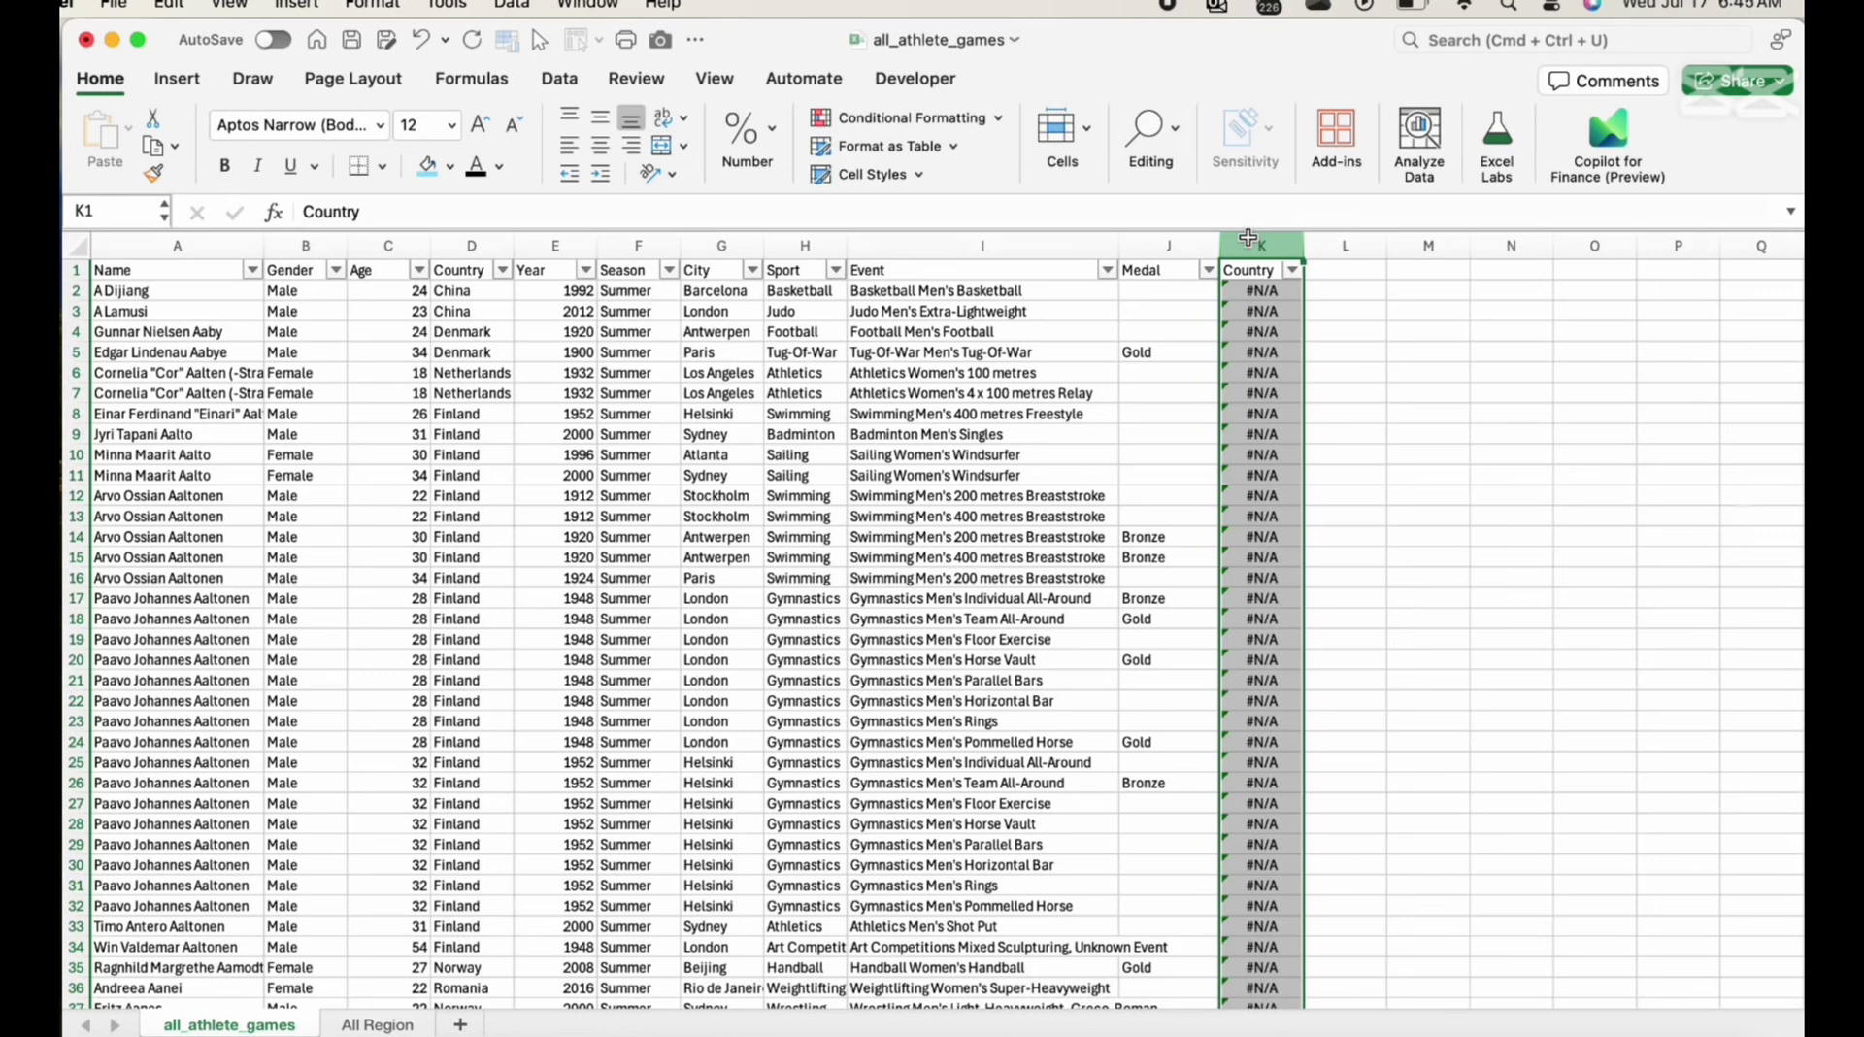
pyautogui.rightClick(1248, 248)
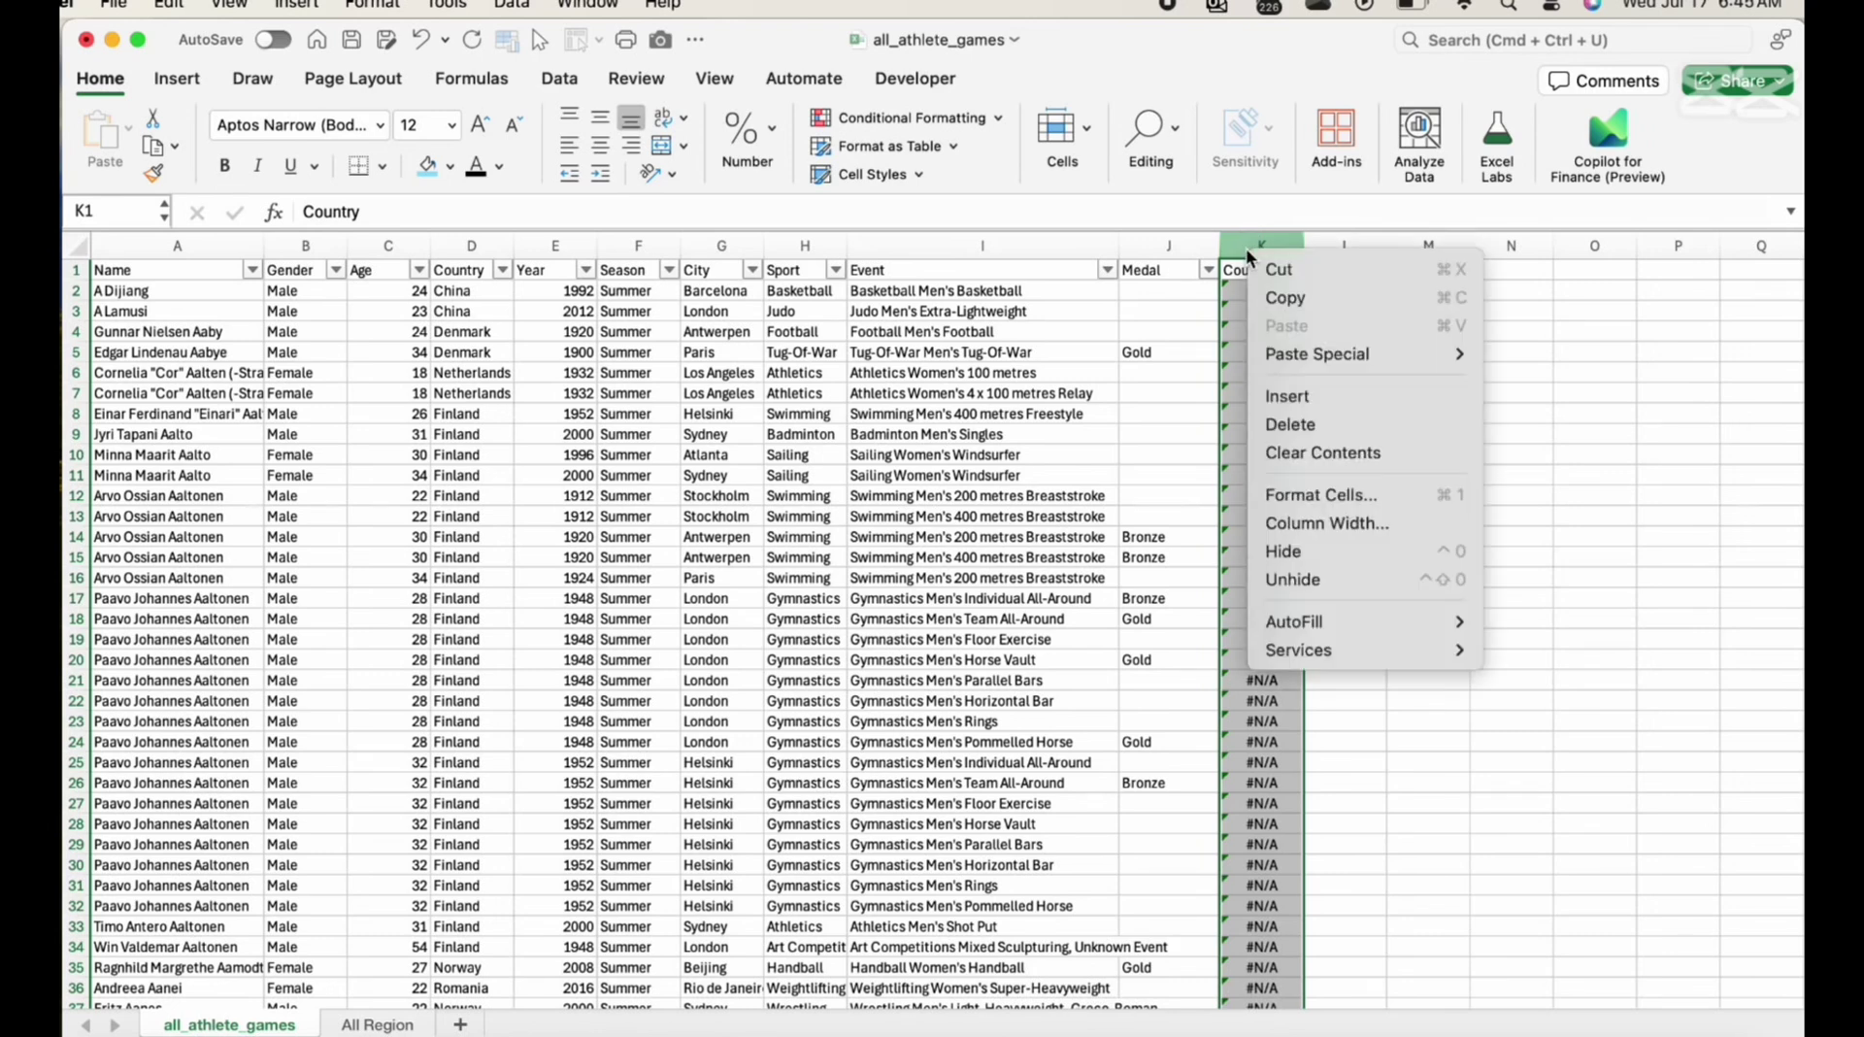
pyautogui.click(1303, 429)
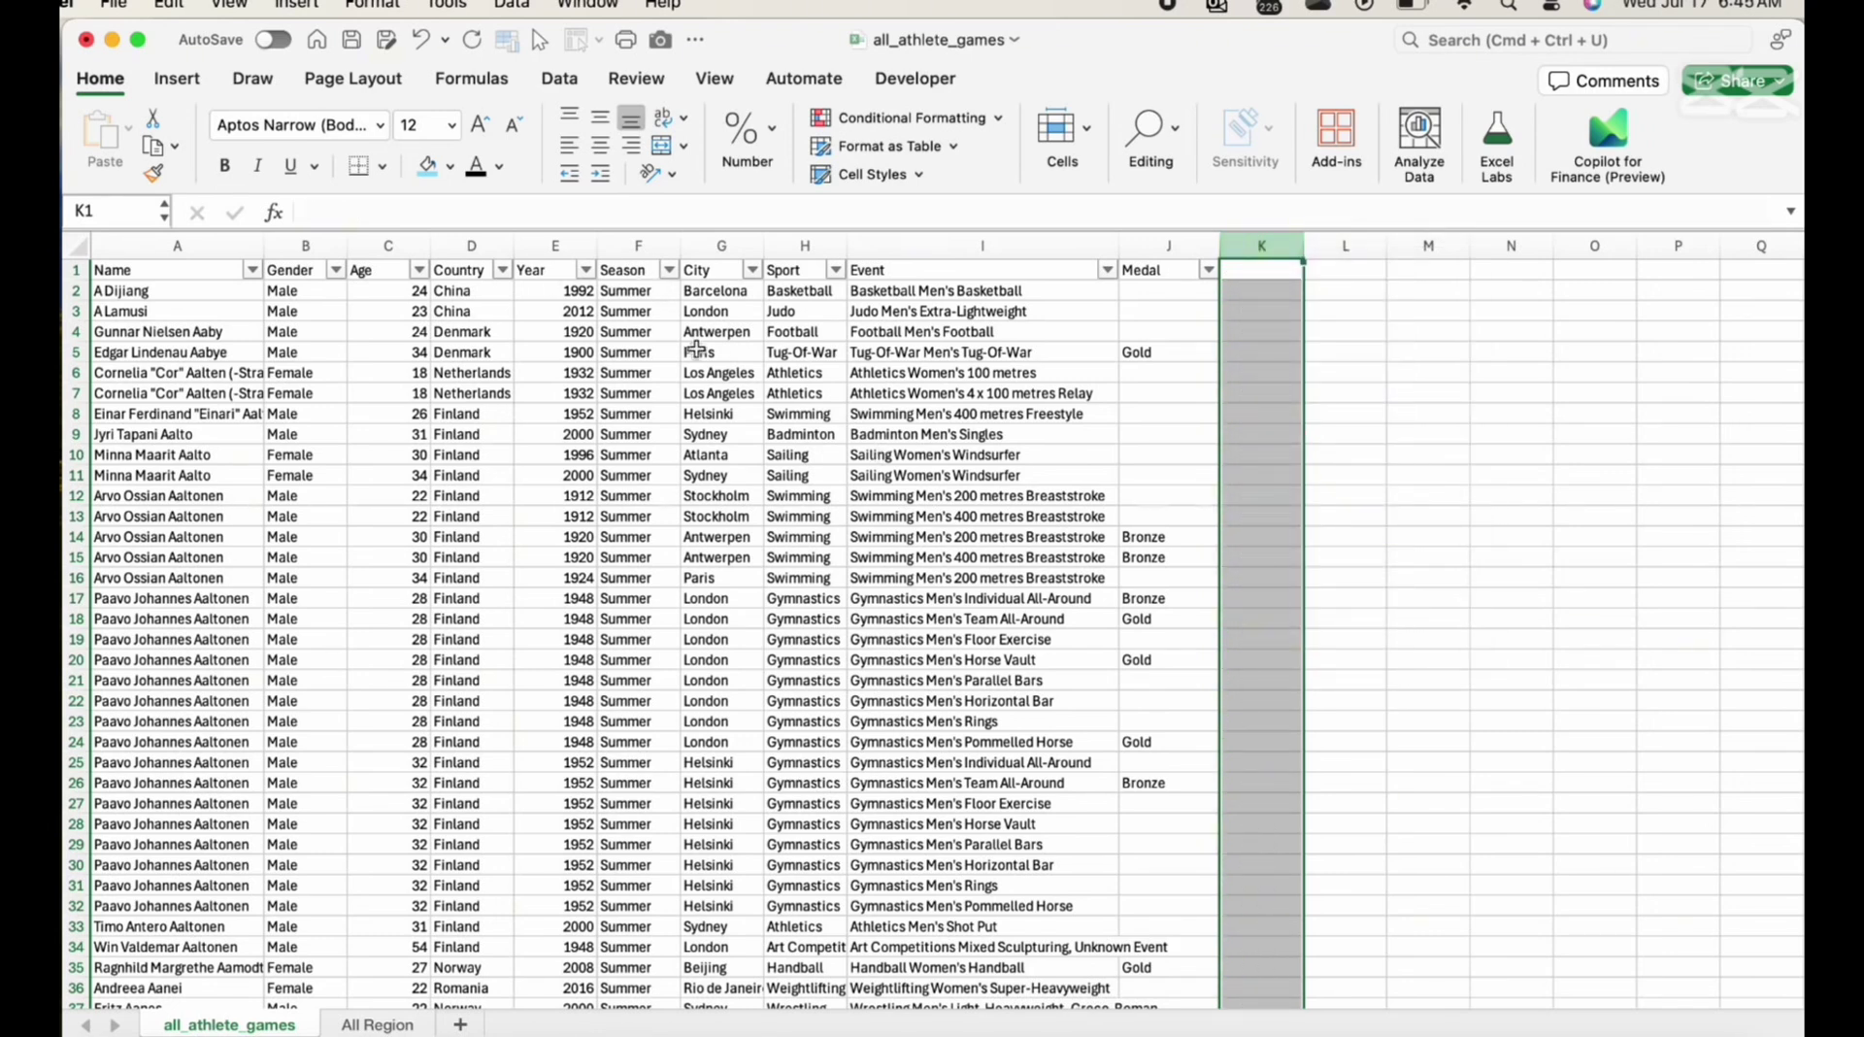
# Check the Season column's filter list for wrong or missing entries
pyautogui.click(649, 248)
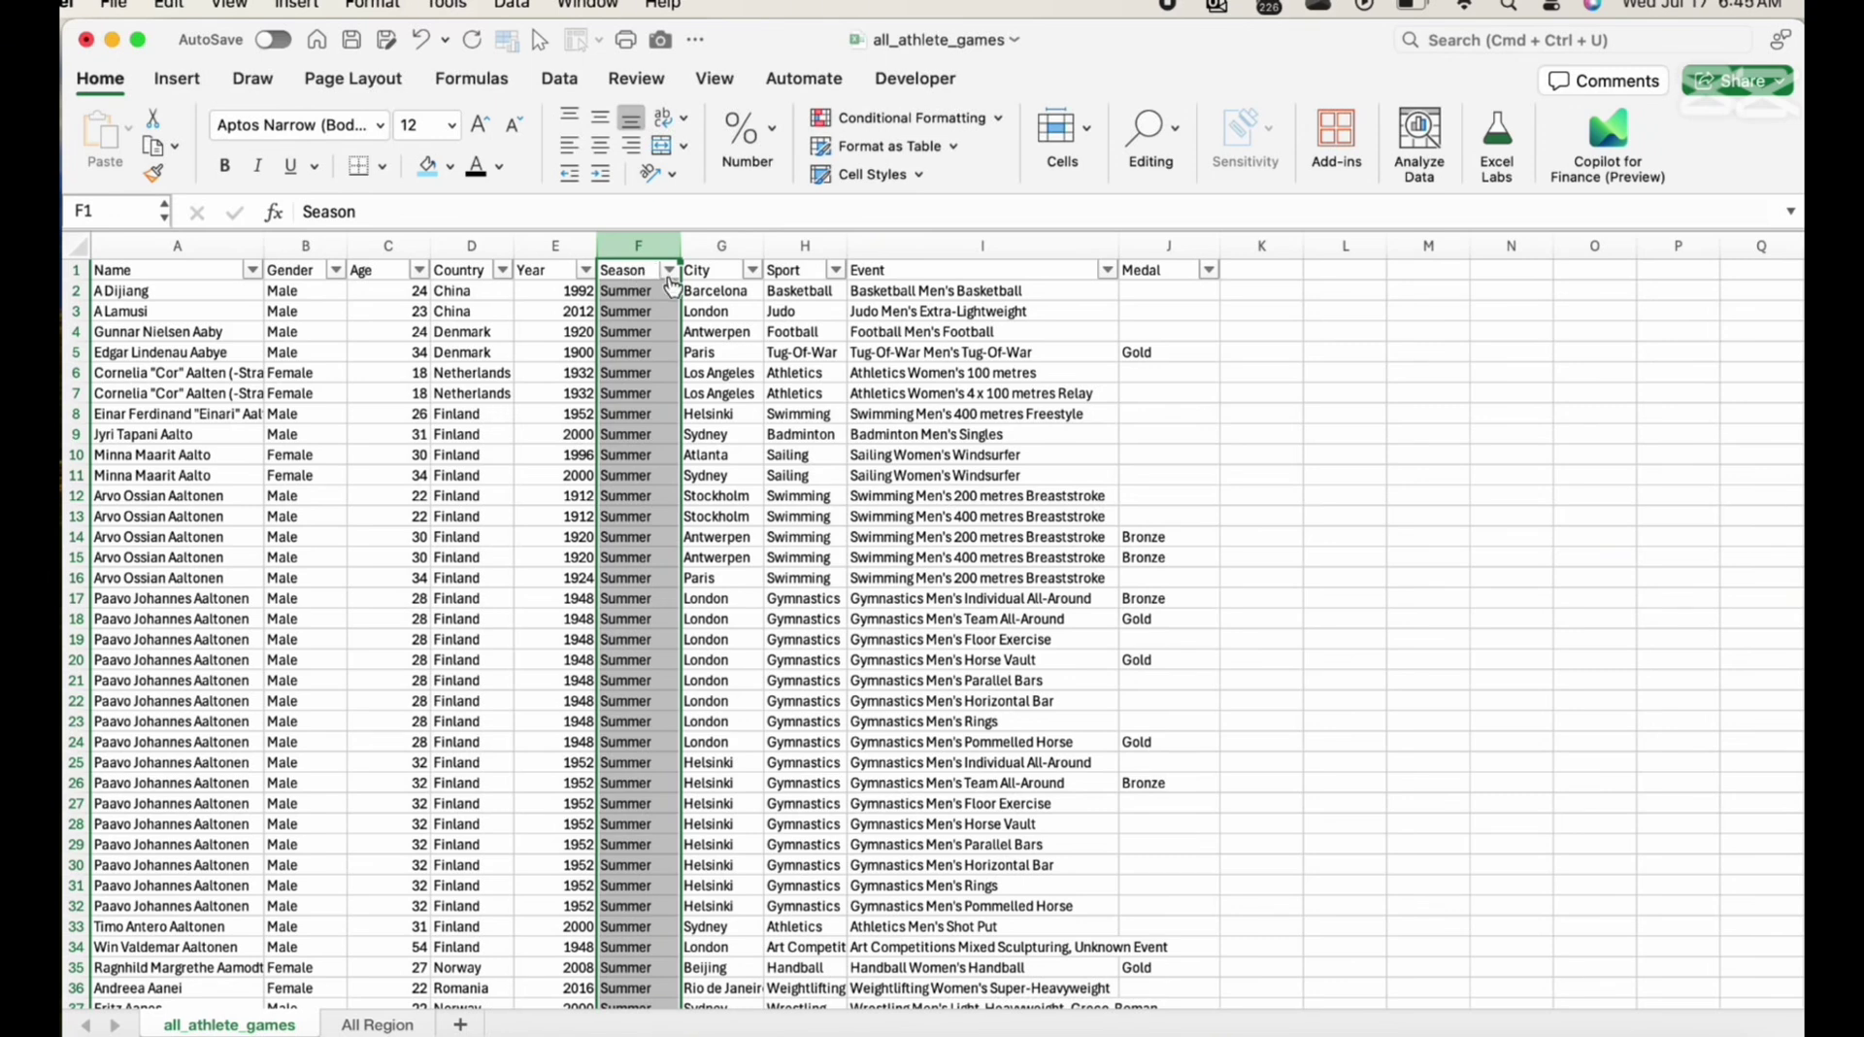
pyautogui.click(669, 272)
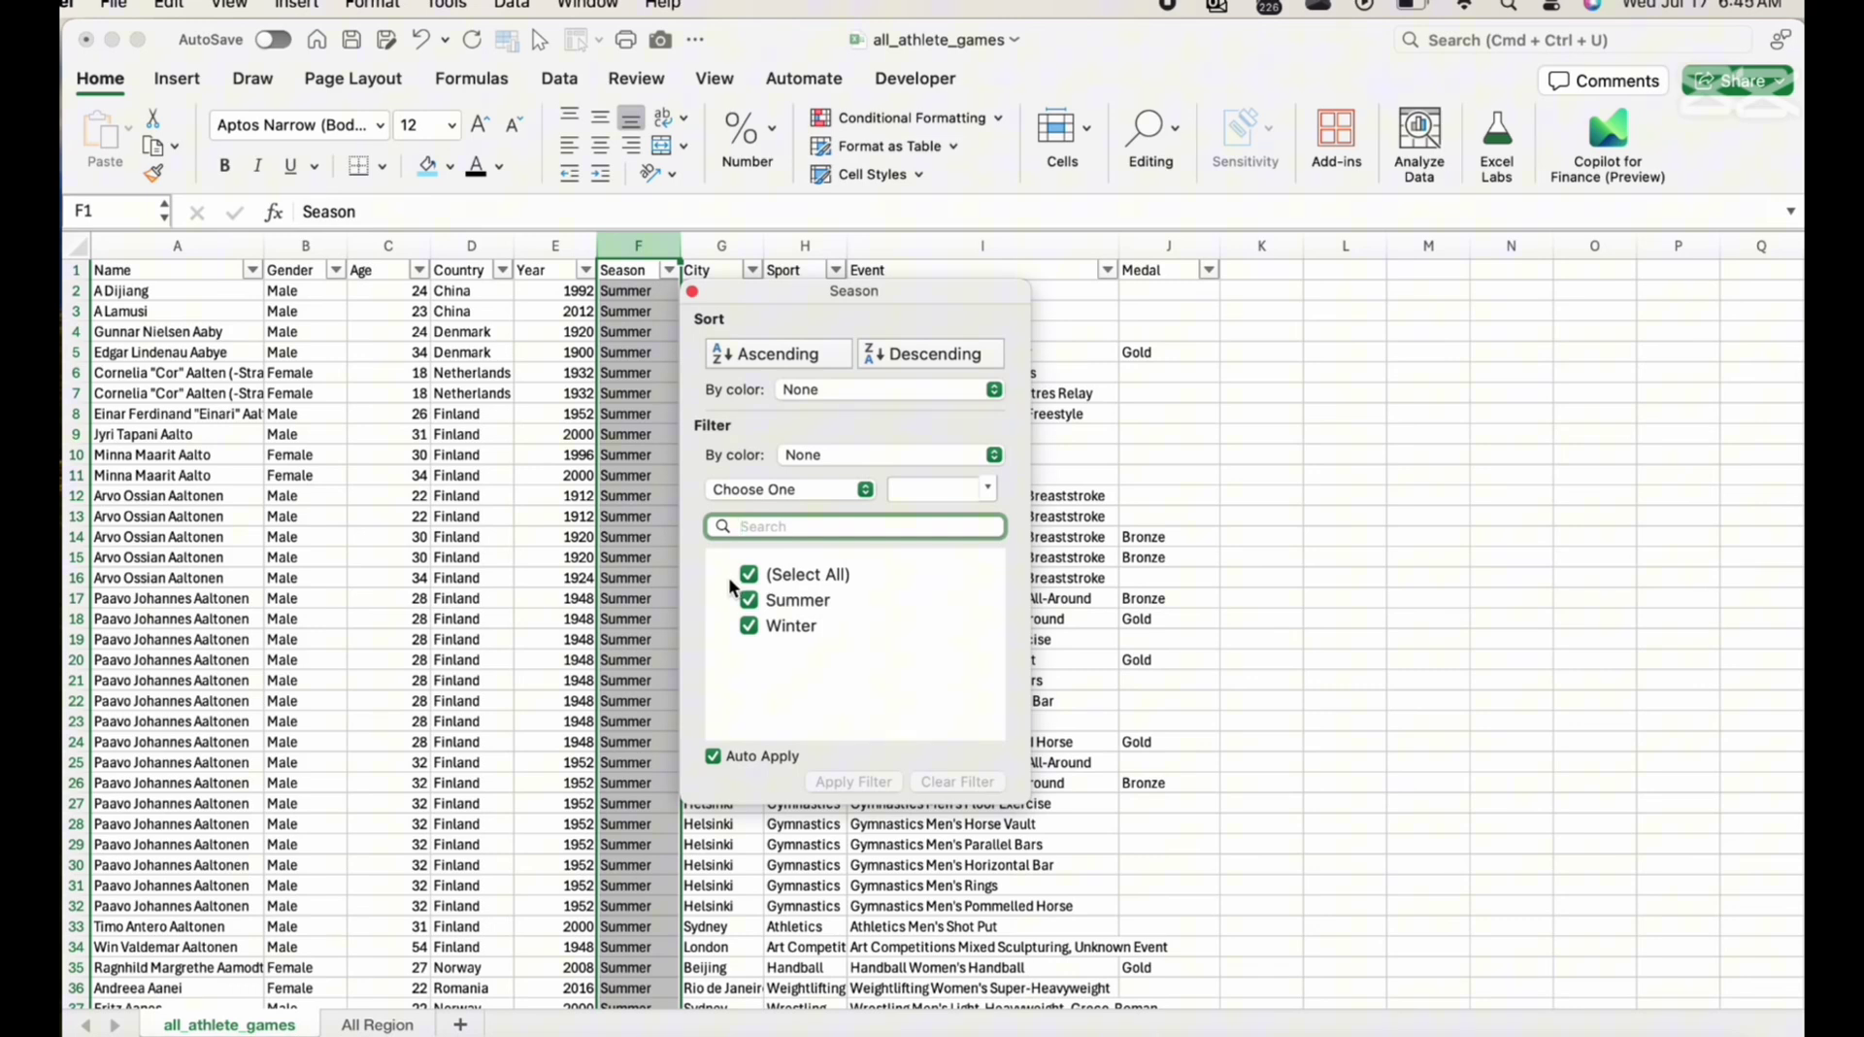
pyautogui.click(640, 298)
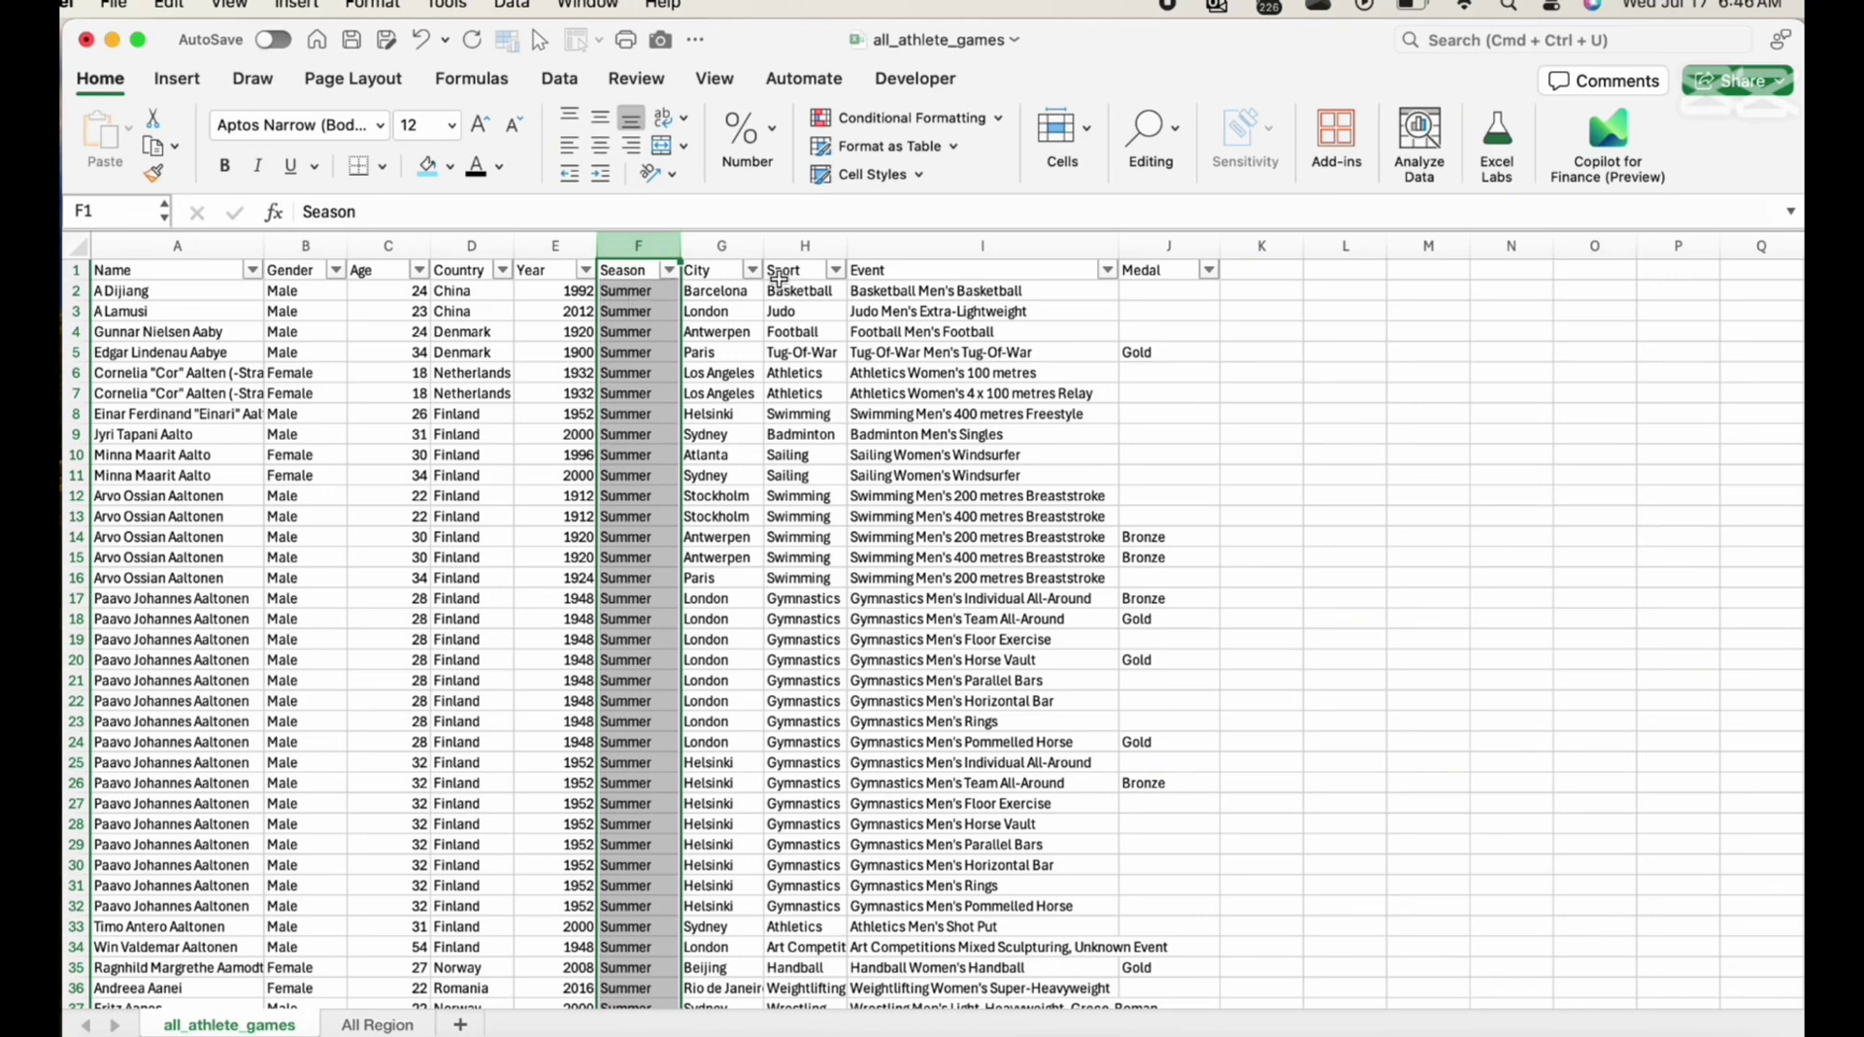
# Widen the City and Sport columns so that their longer entries fit
pyautogui.moveTo(761, 245); pyautogui.dragTo(783, 247)
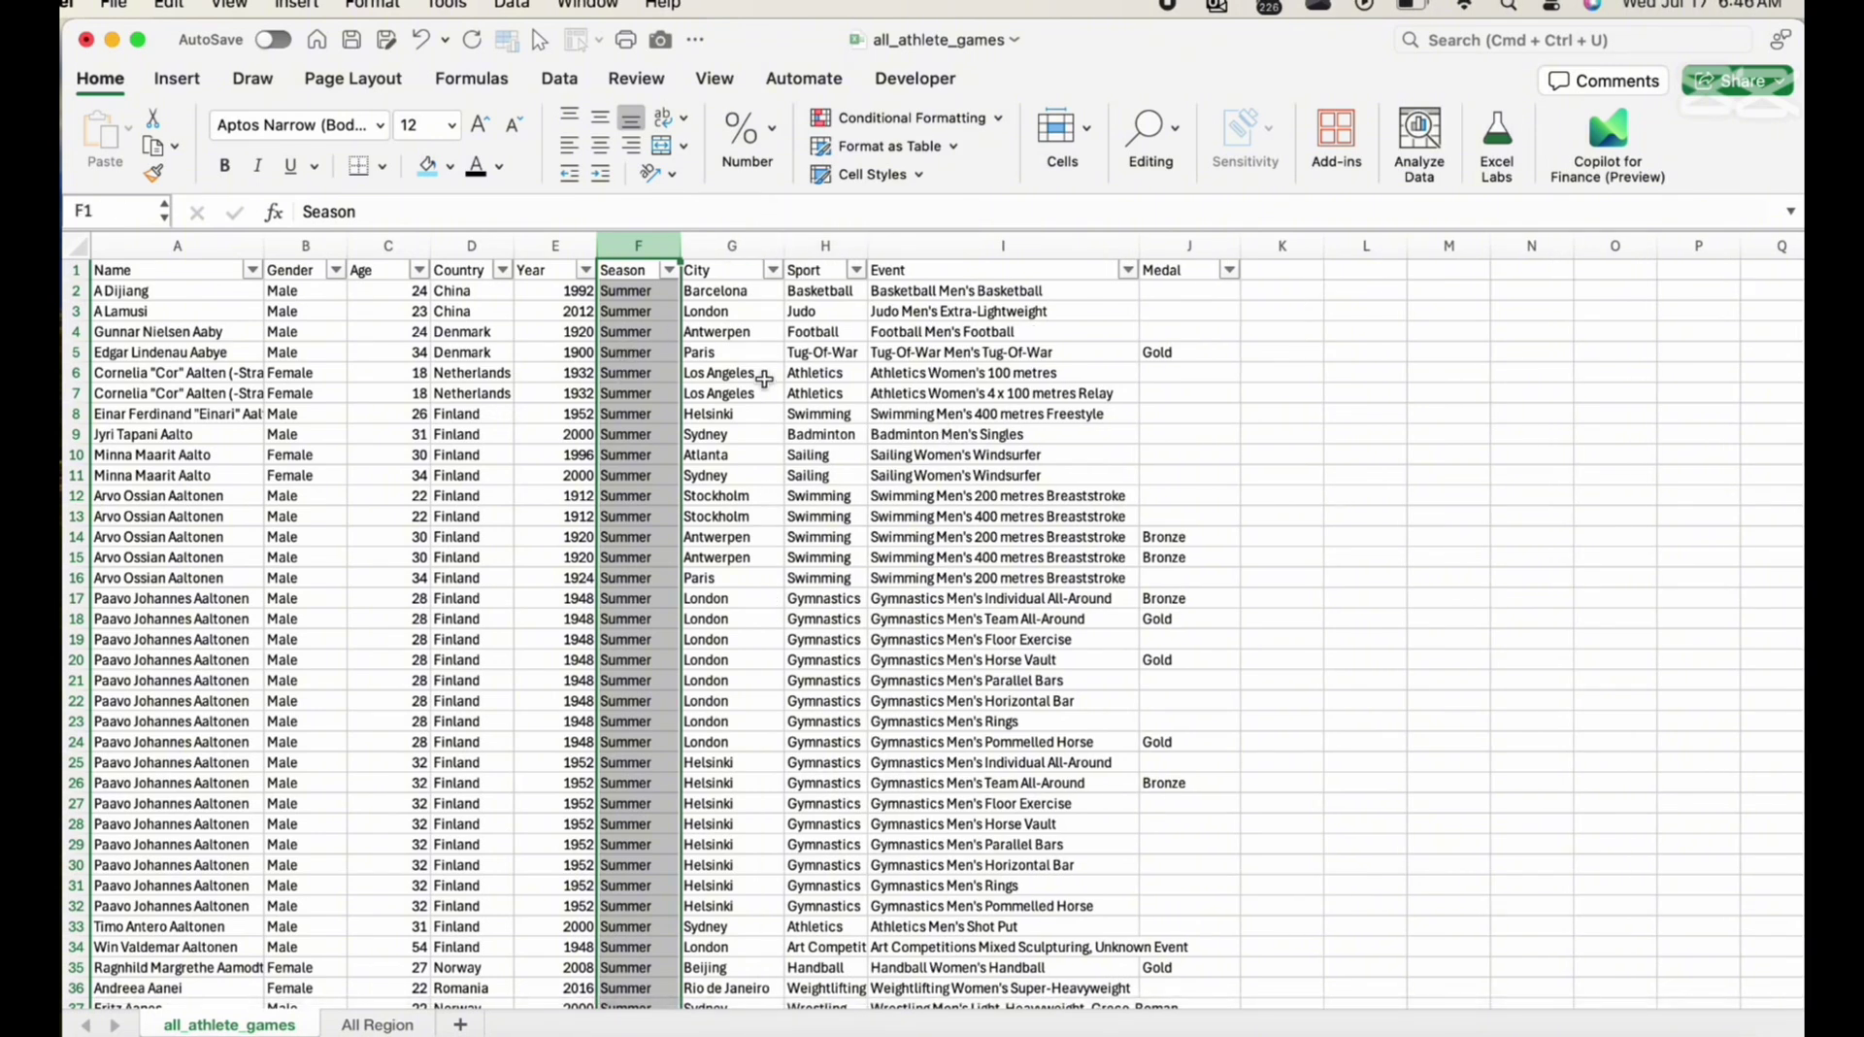
pyautogui.click(750, 295)
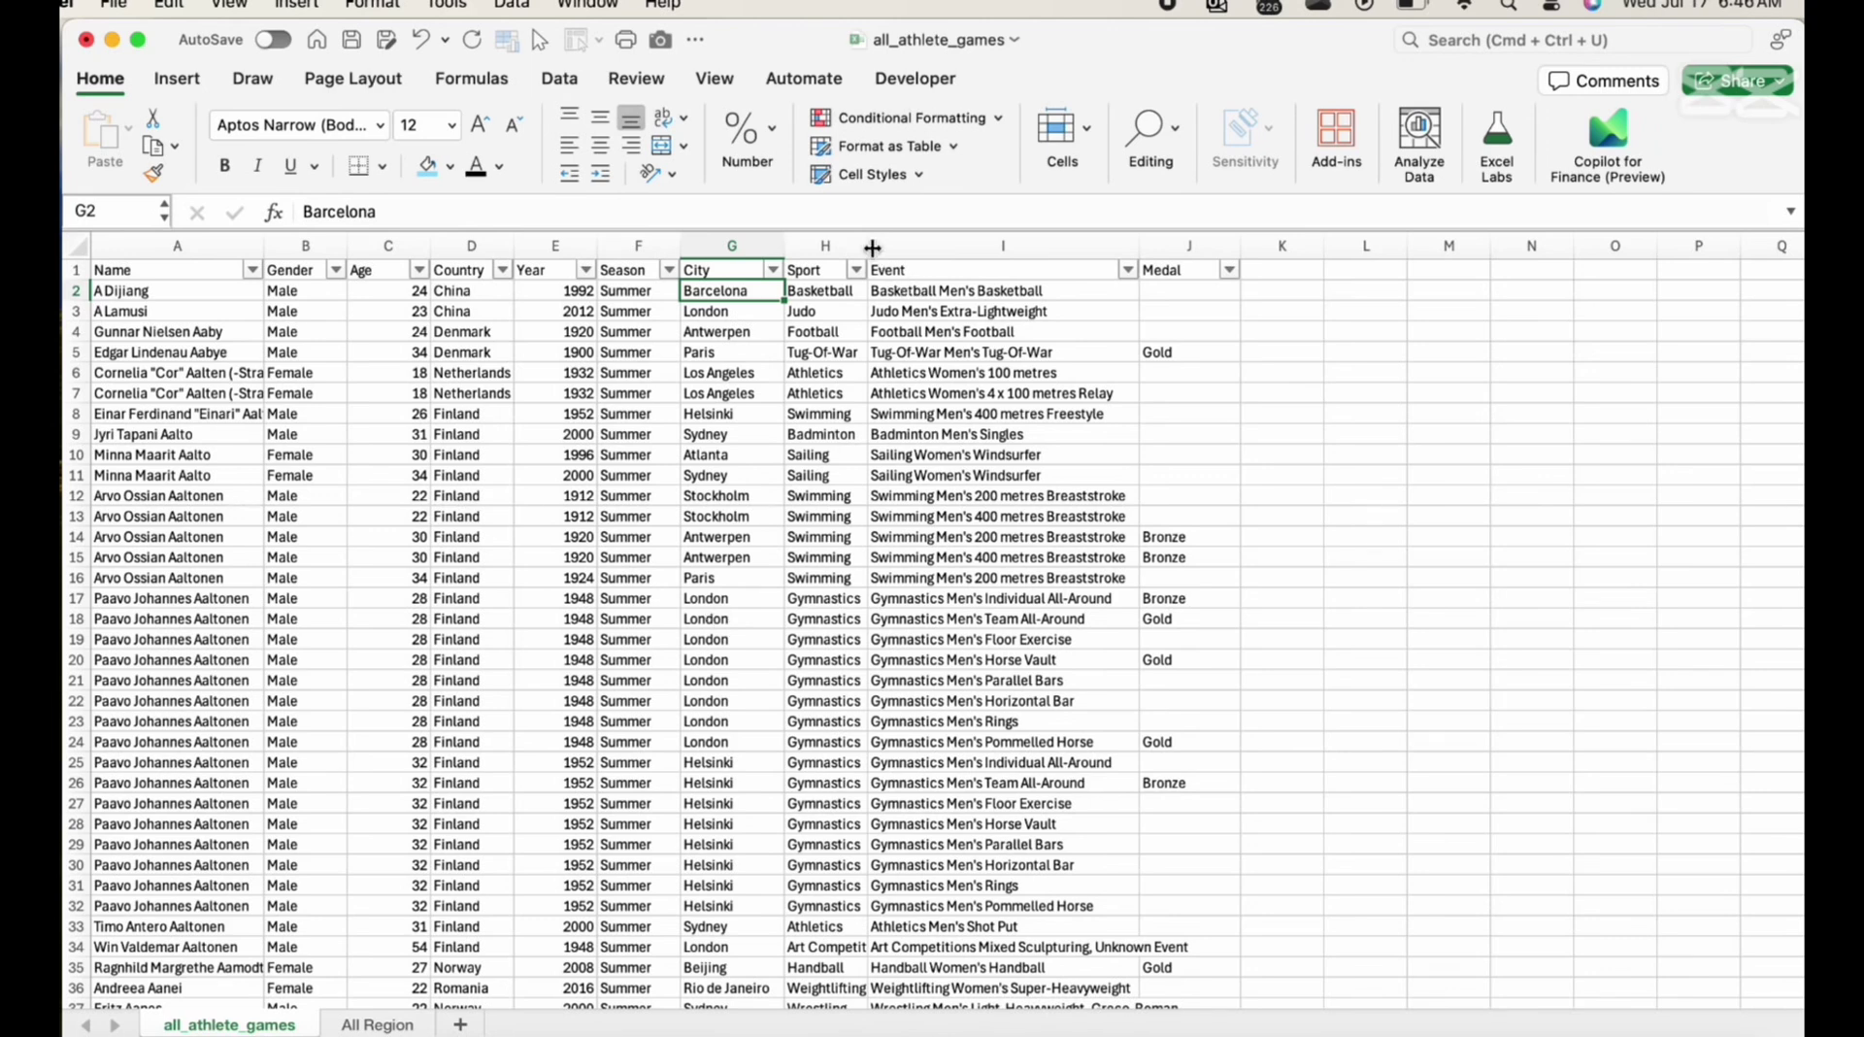
pyautogui.moveTo(828, 245); pyautogui.dragTo(948, 253)
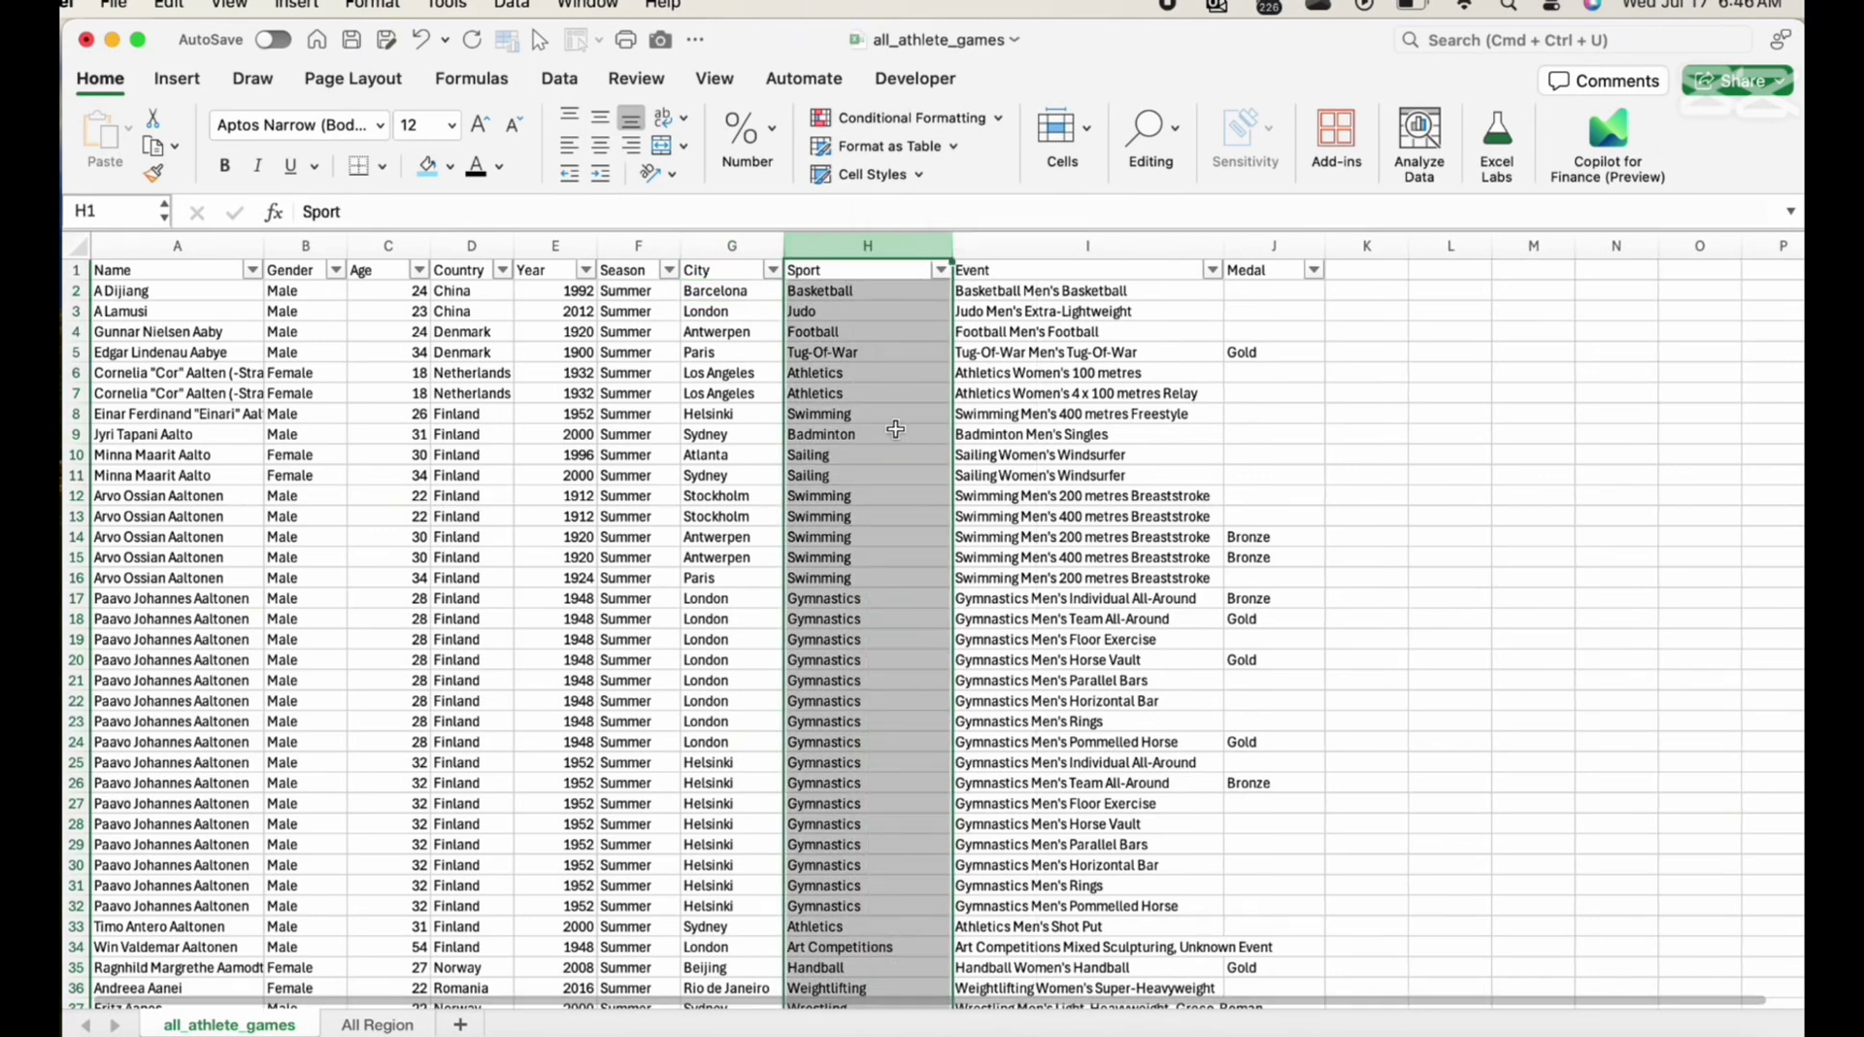
pyautogui.keyDown('shift'); pyautogui.click(1040, 238); pyautogui.keyUp('shift')
pyautogui.click(1036, 250)
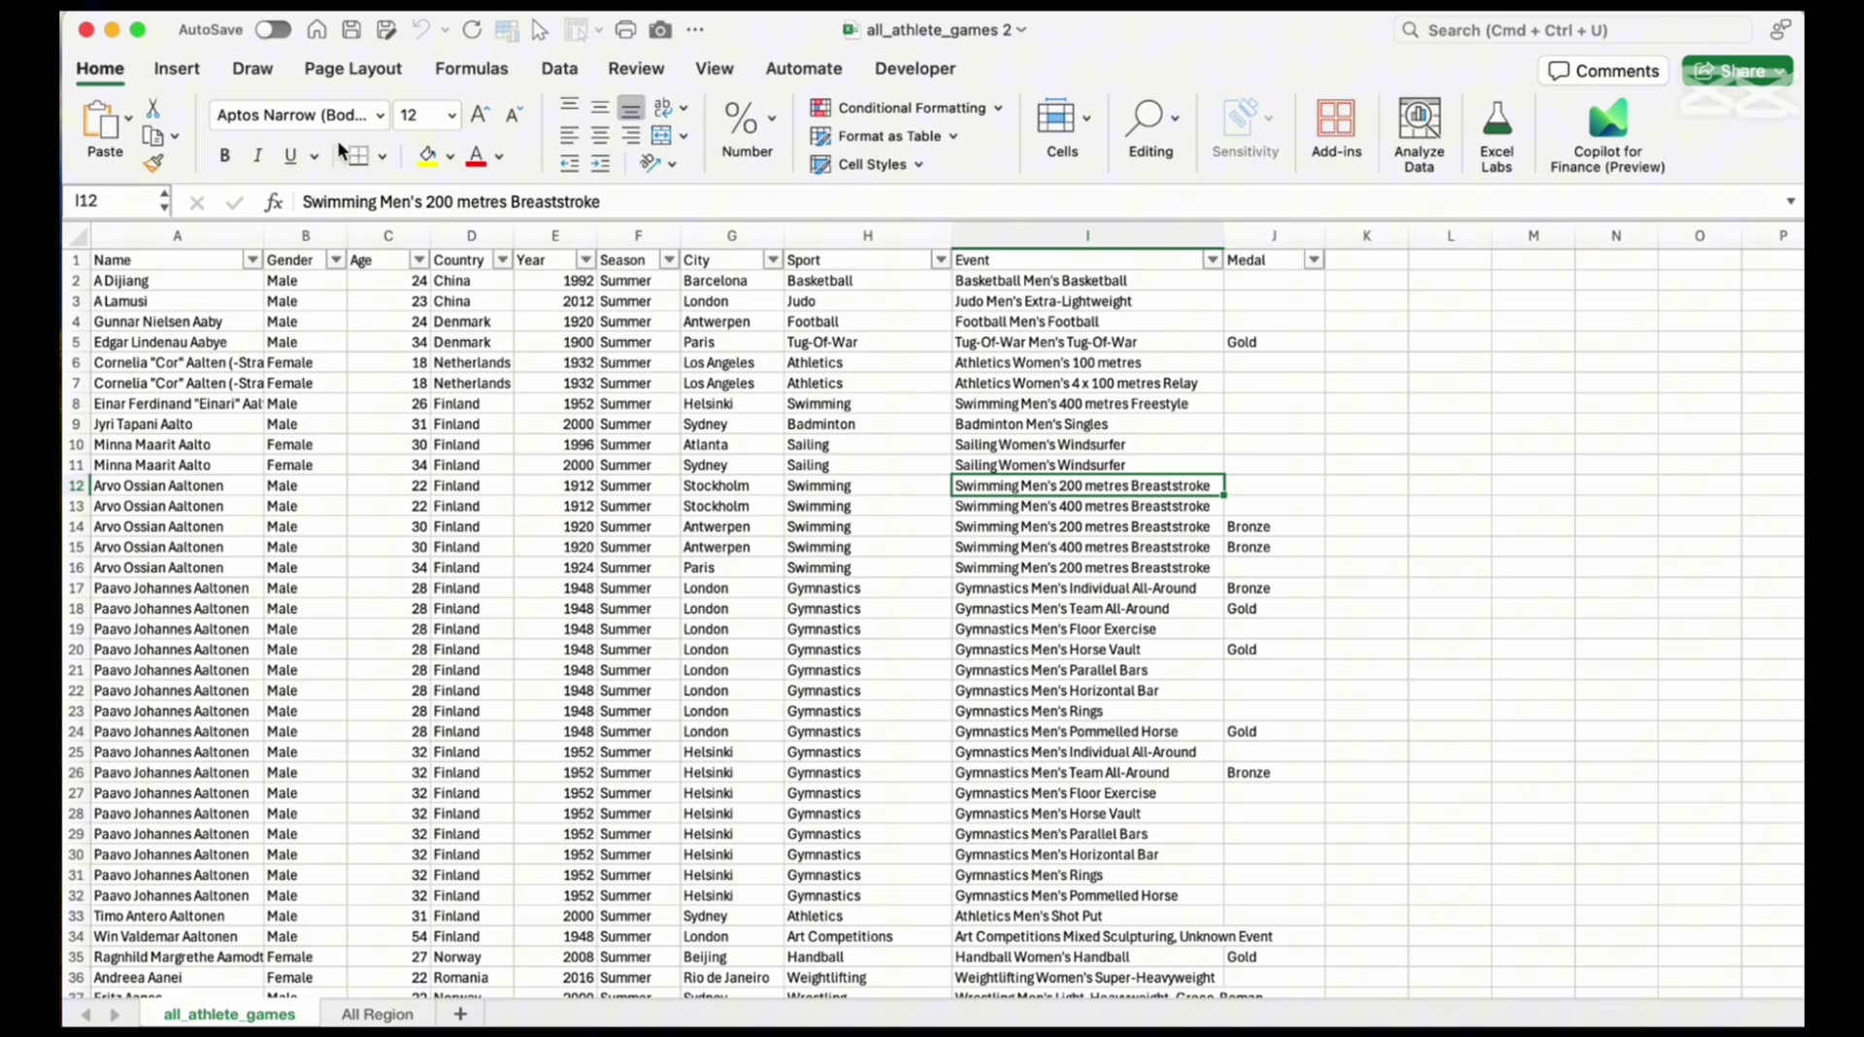
# Remove duplicate rows from the athlete table, comparing all columns and treating the first row as headers
pyautogui.click(569, 70)
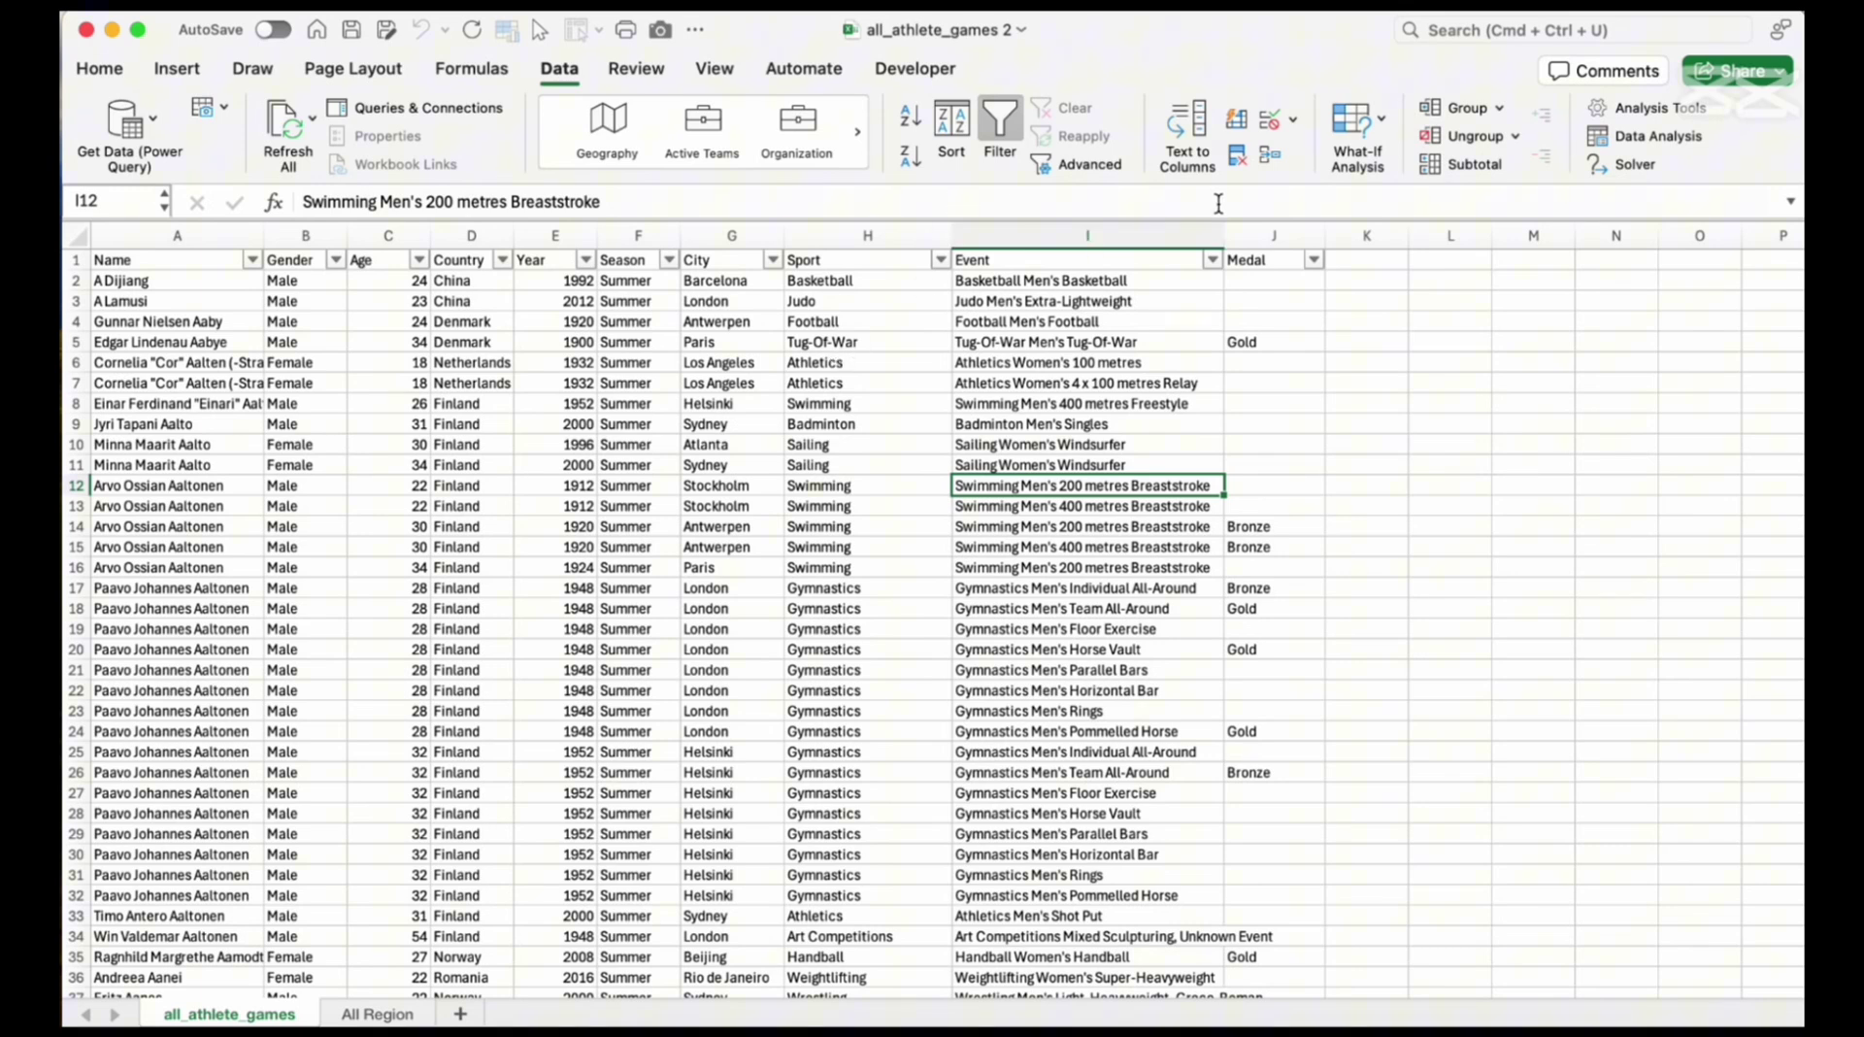
pyautogui.click(1237, 157)
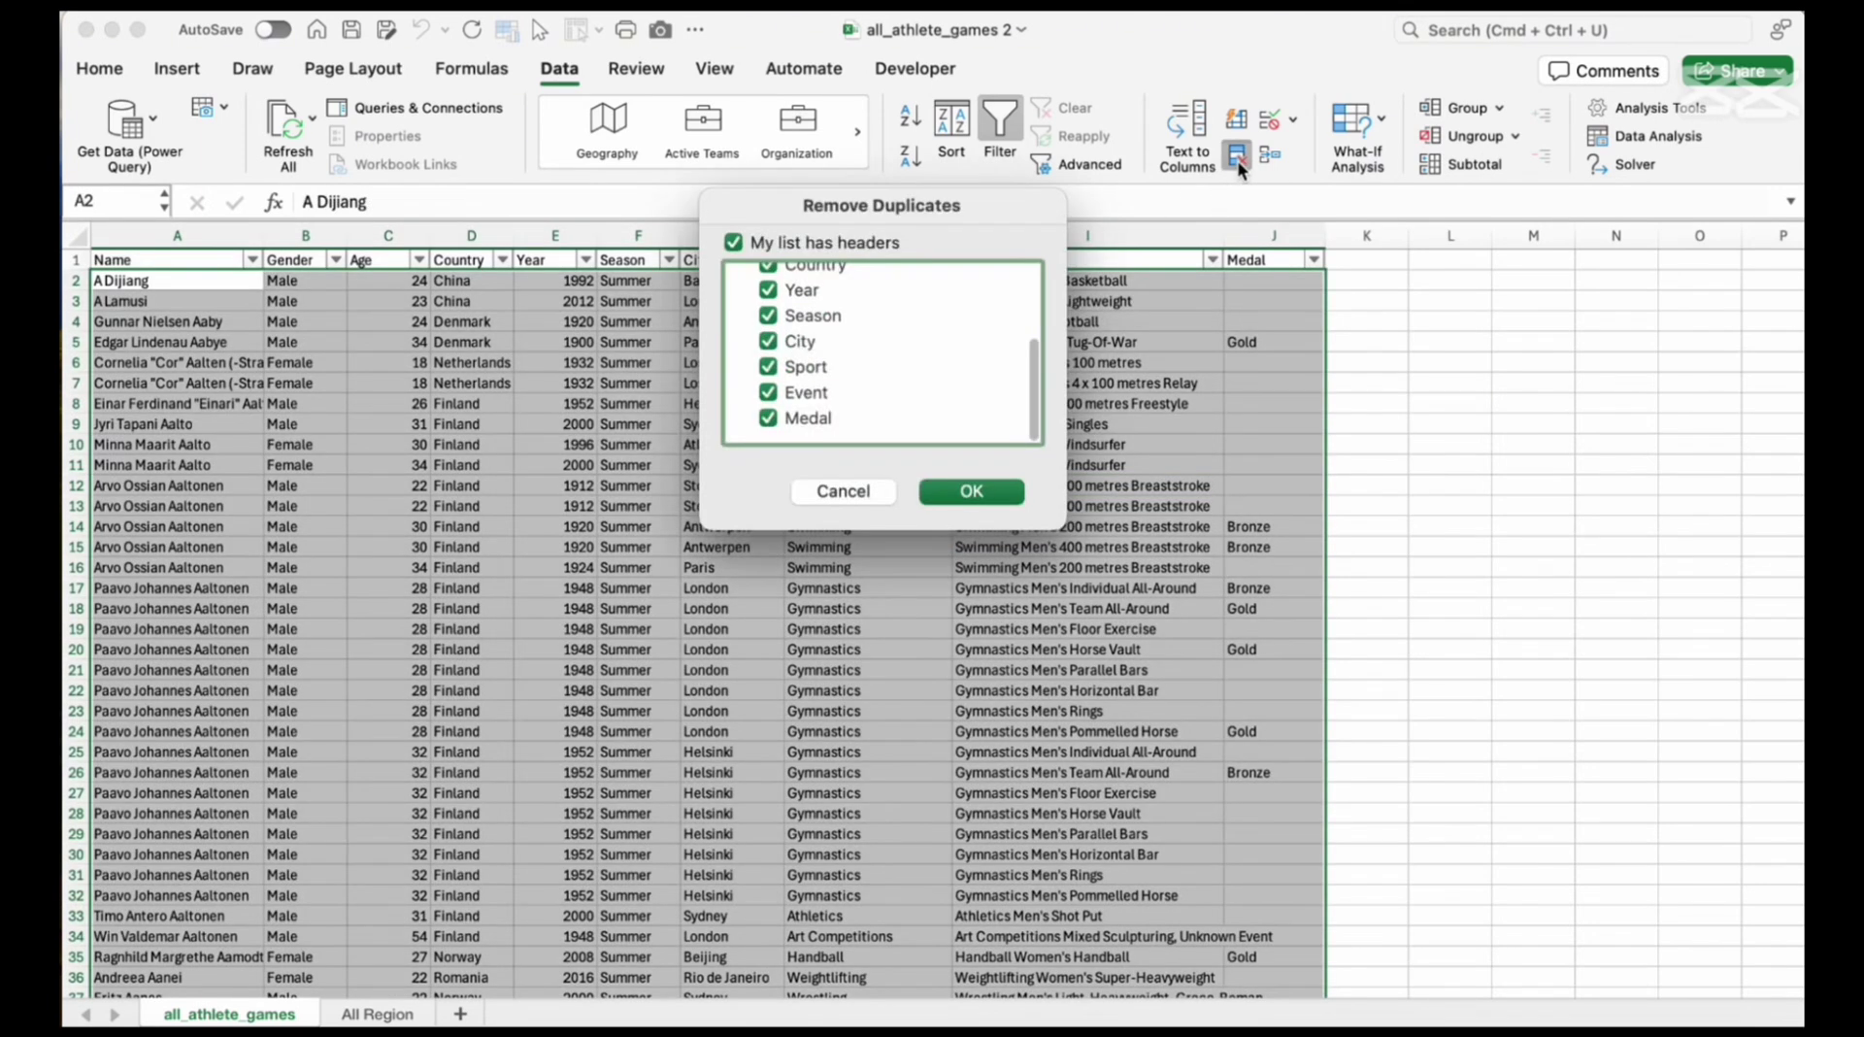
pyautogui.scroll(-2, 959, 309)
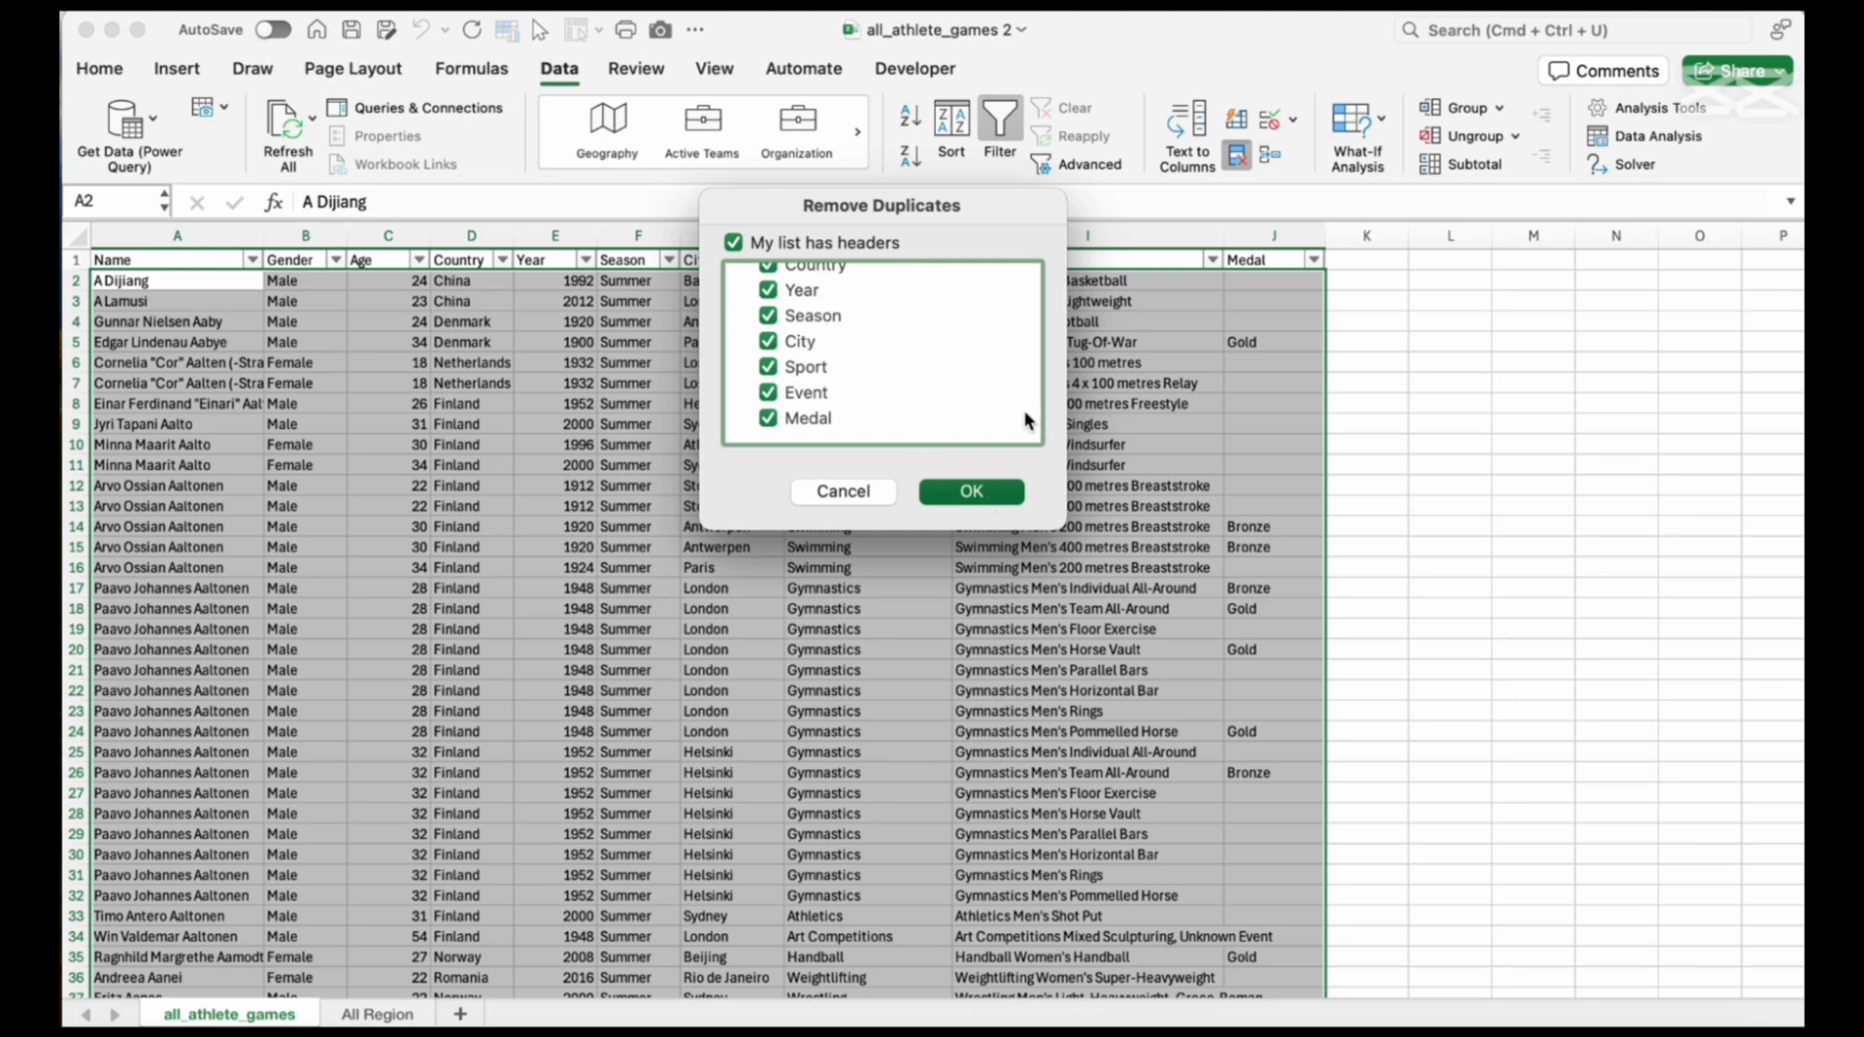
pyautogui.press('Return')
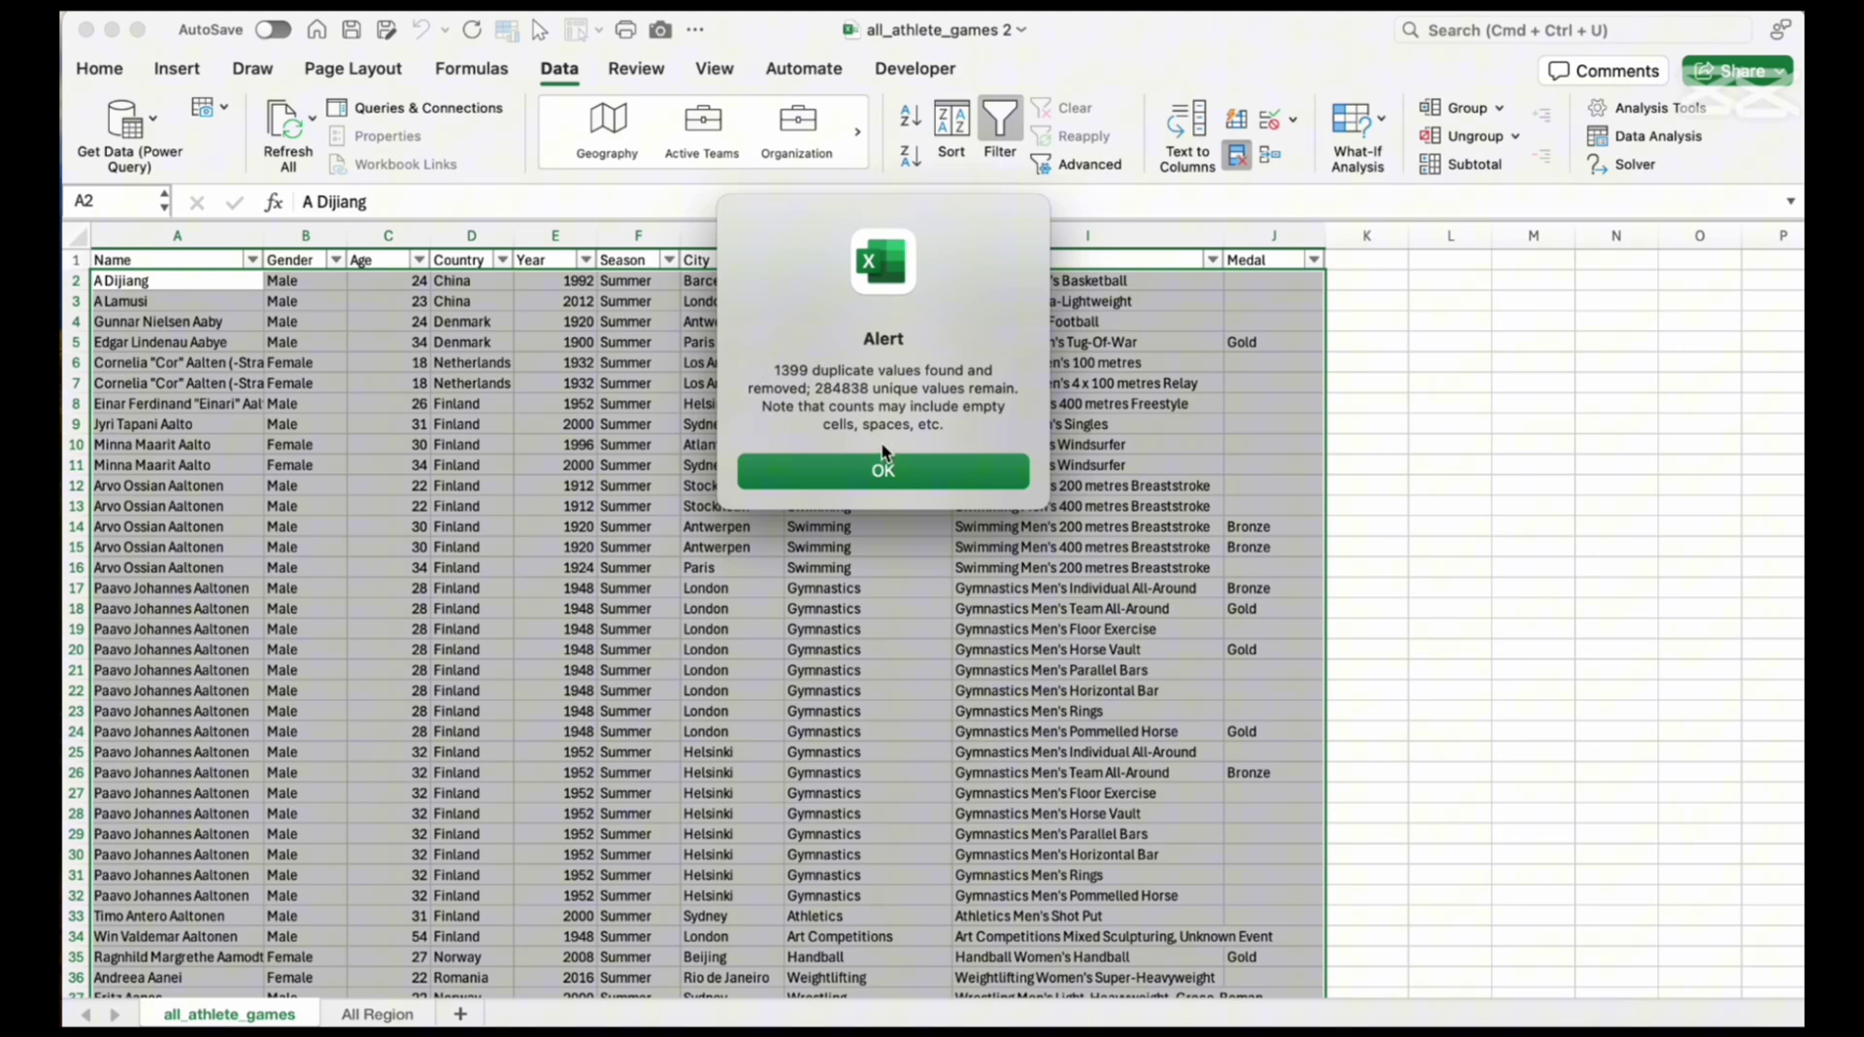
pyautogui.click(883, 473)
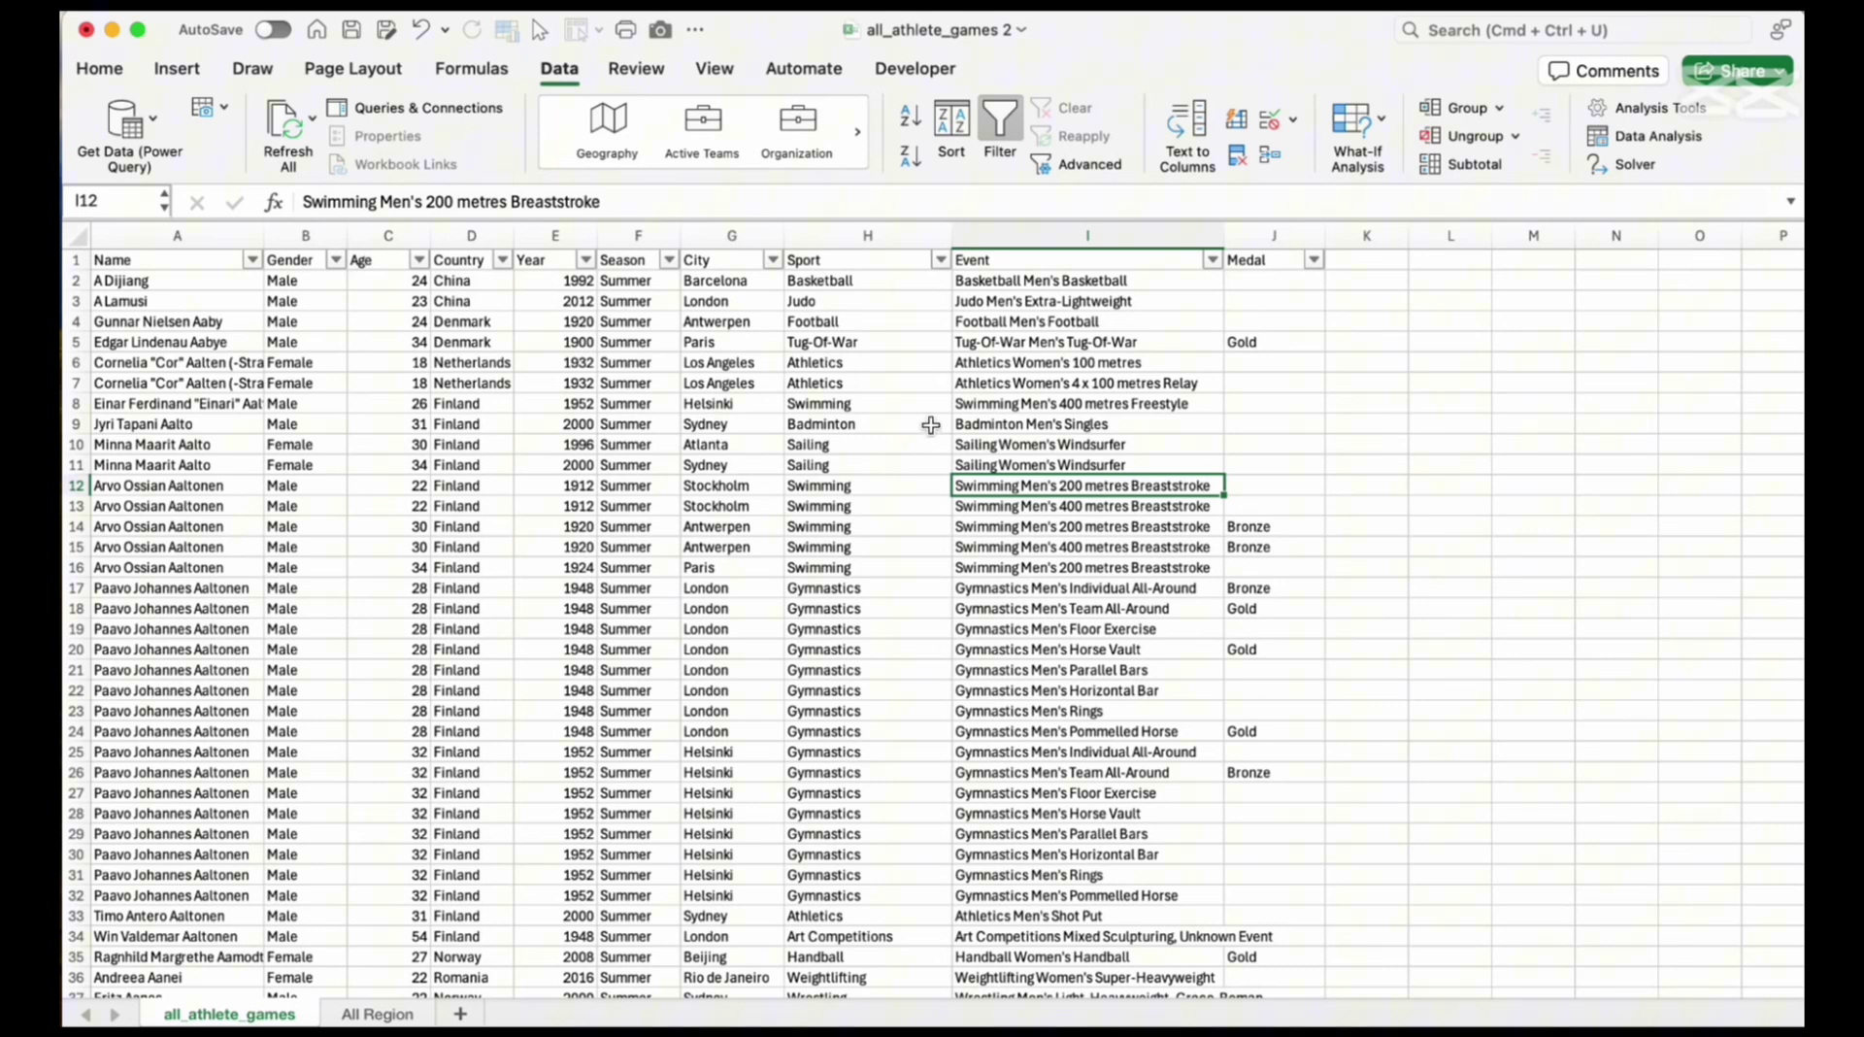
# Delete the Event column I from all_athlete_games
pyautogui.scroll(1, 1073, 456)
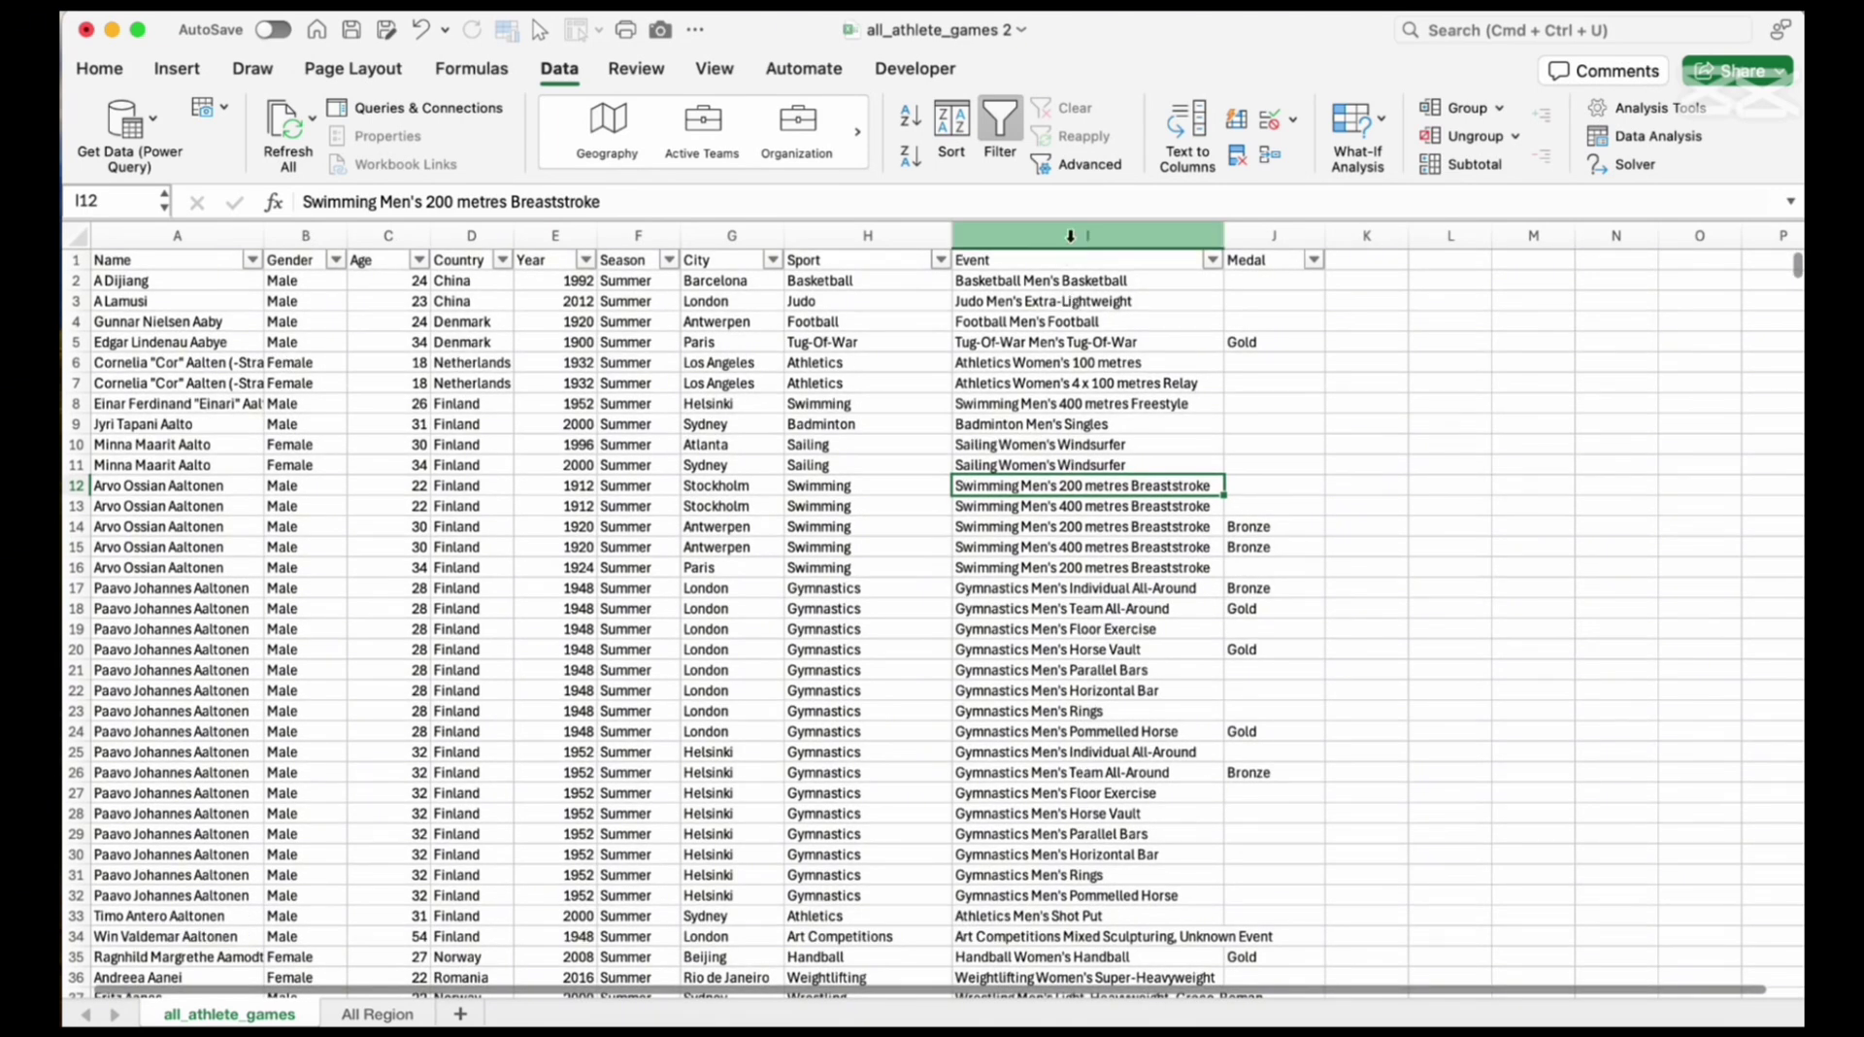
pyautogui.click(1069, 236)
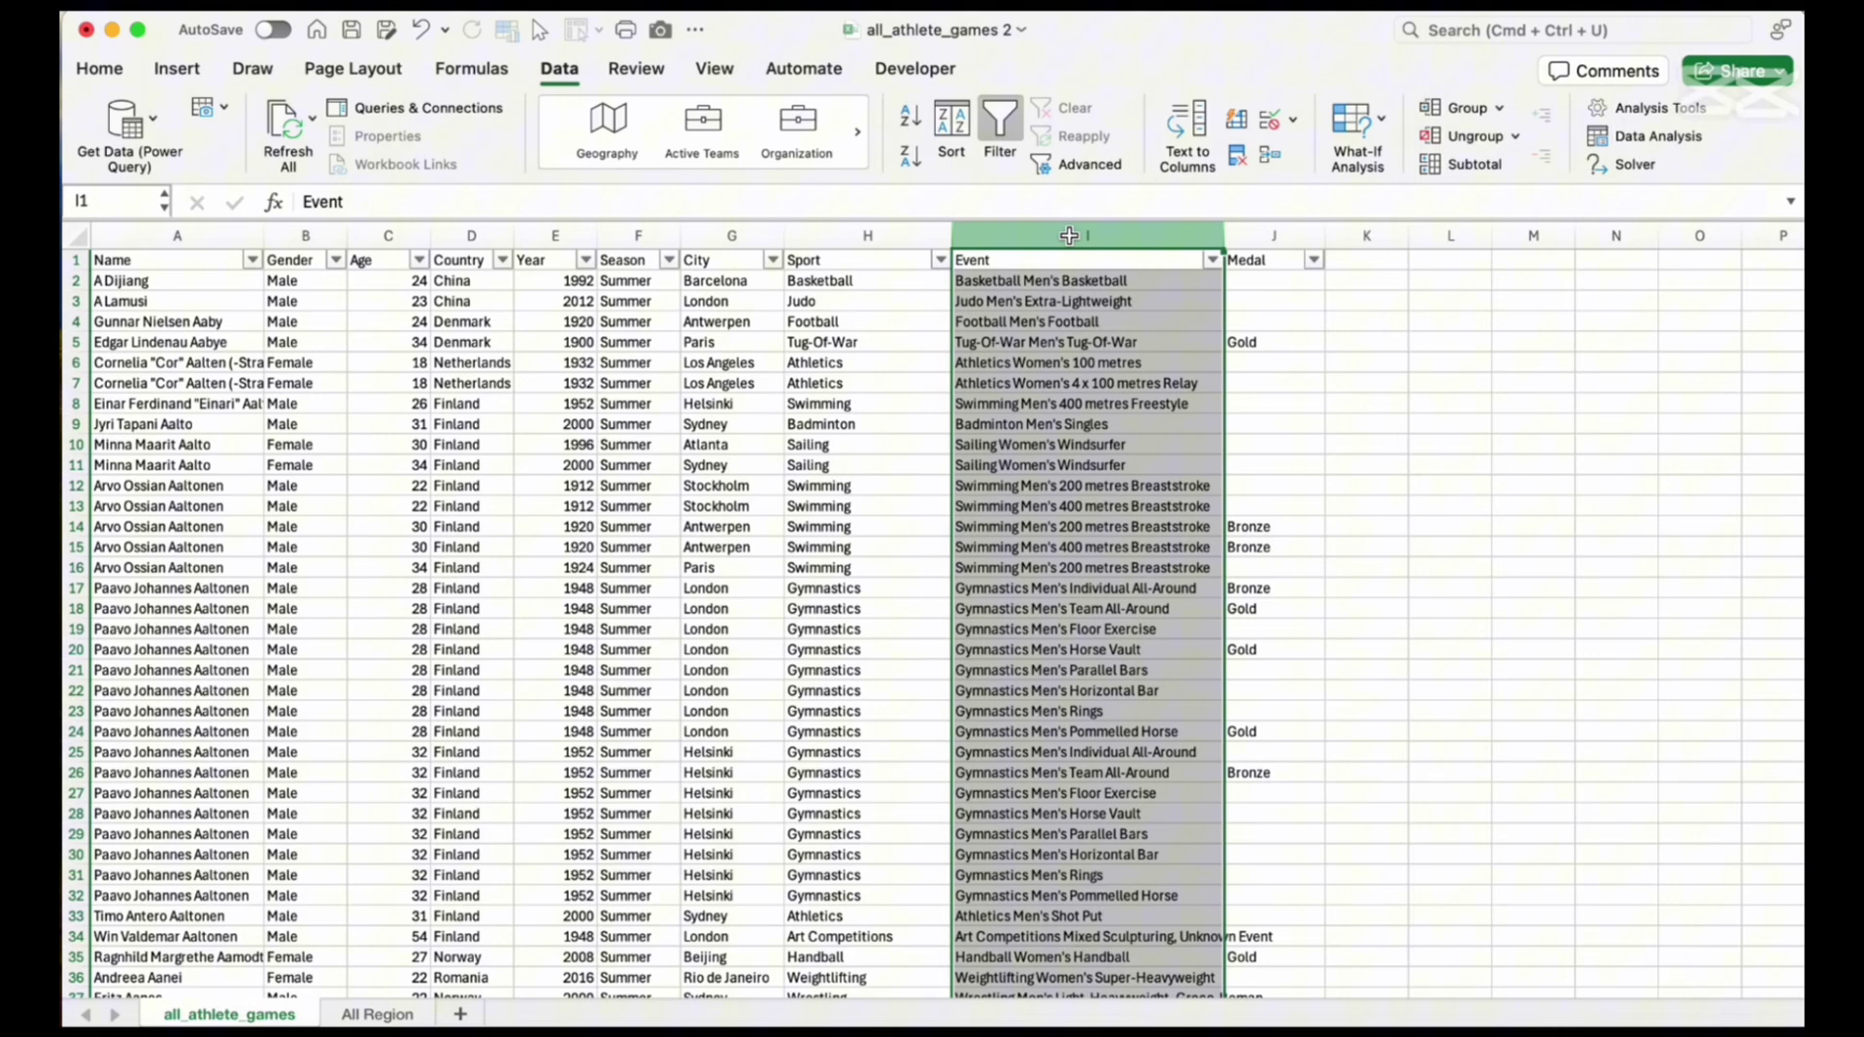
pyautogui.rightClick(1069, 236)
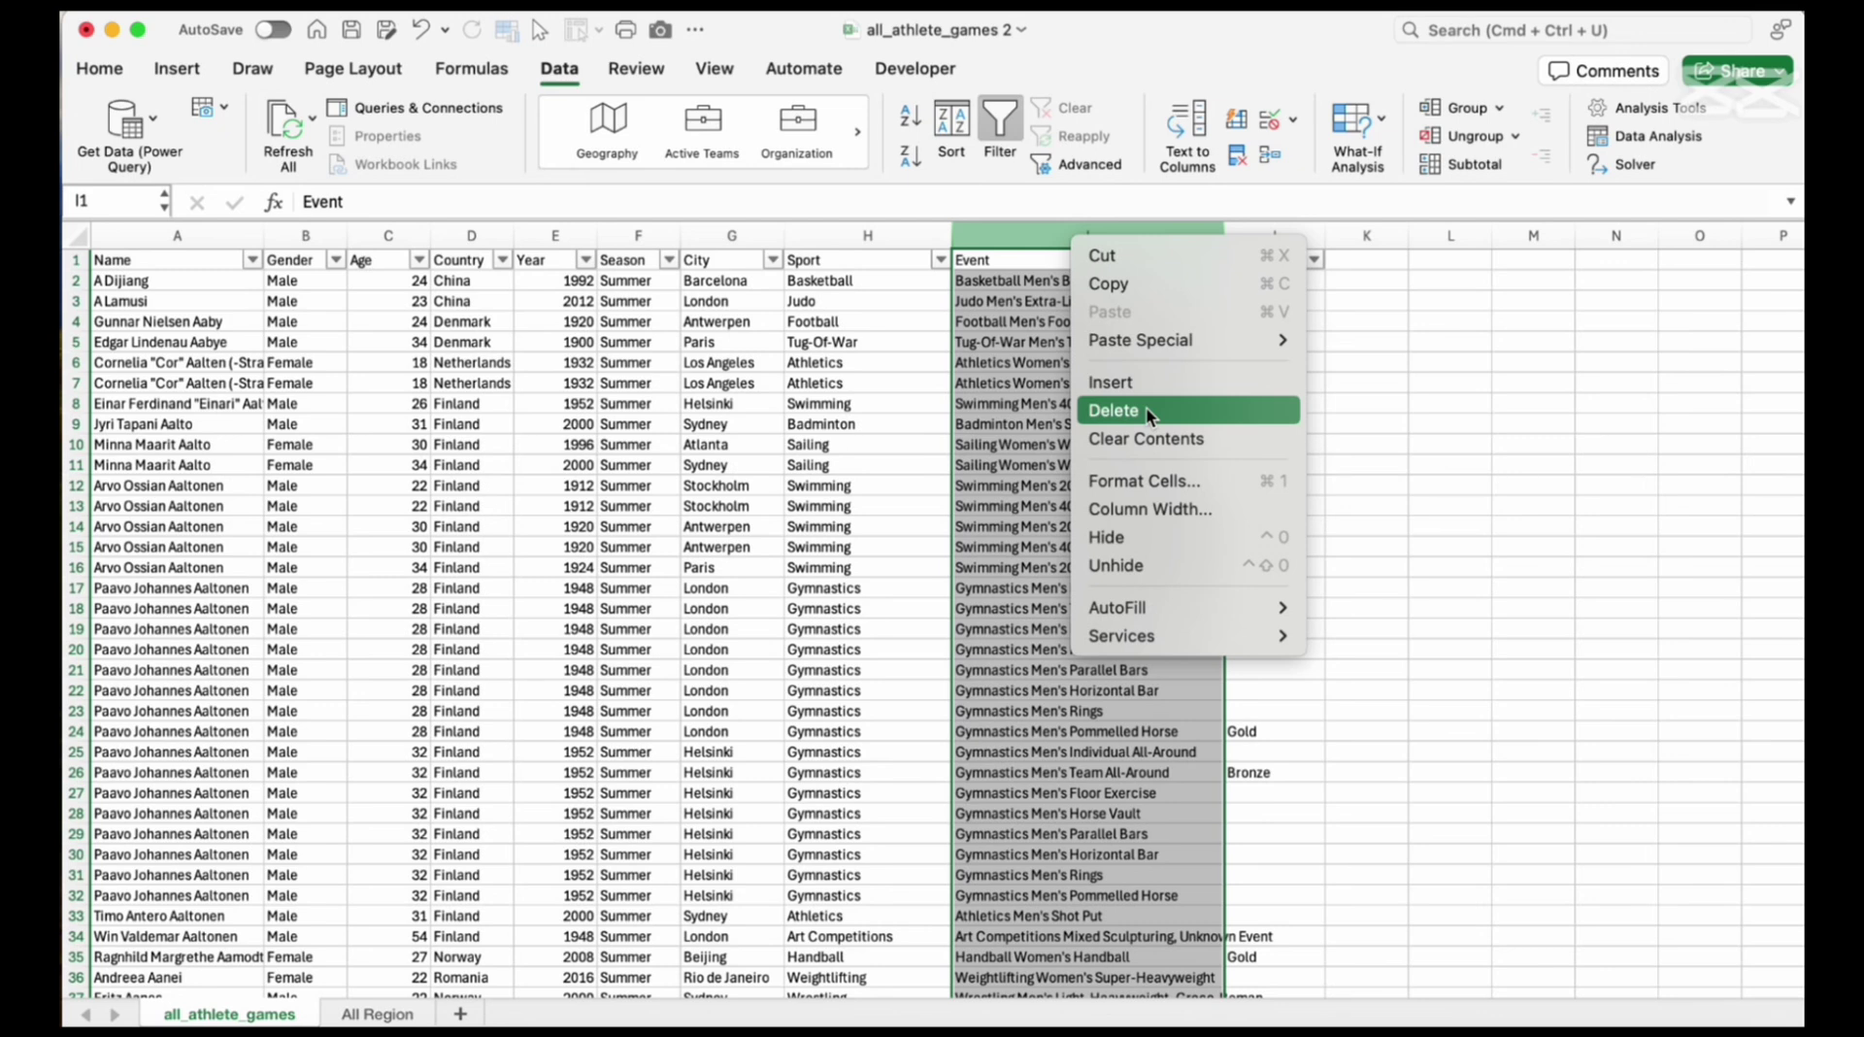
pyautogui.click(1148, 412)
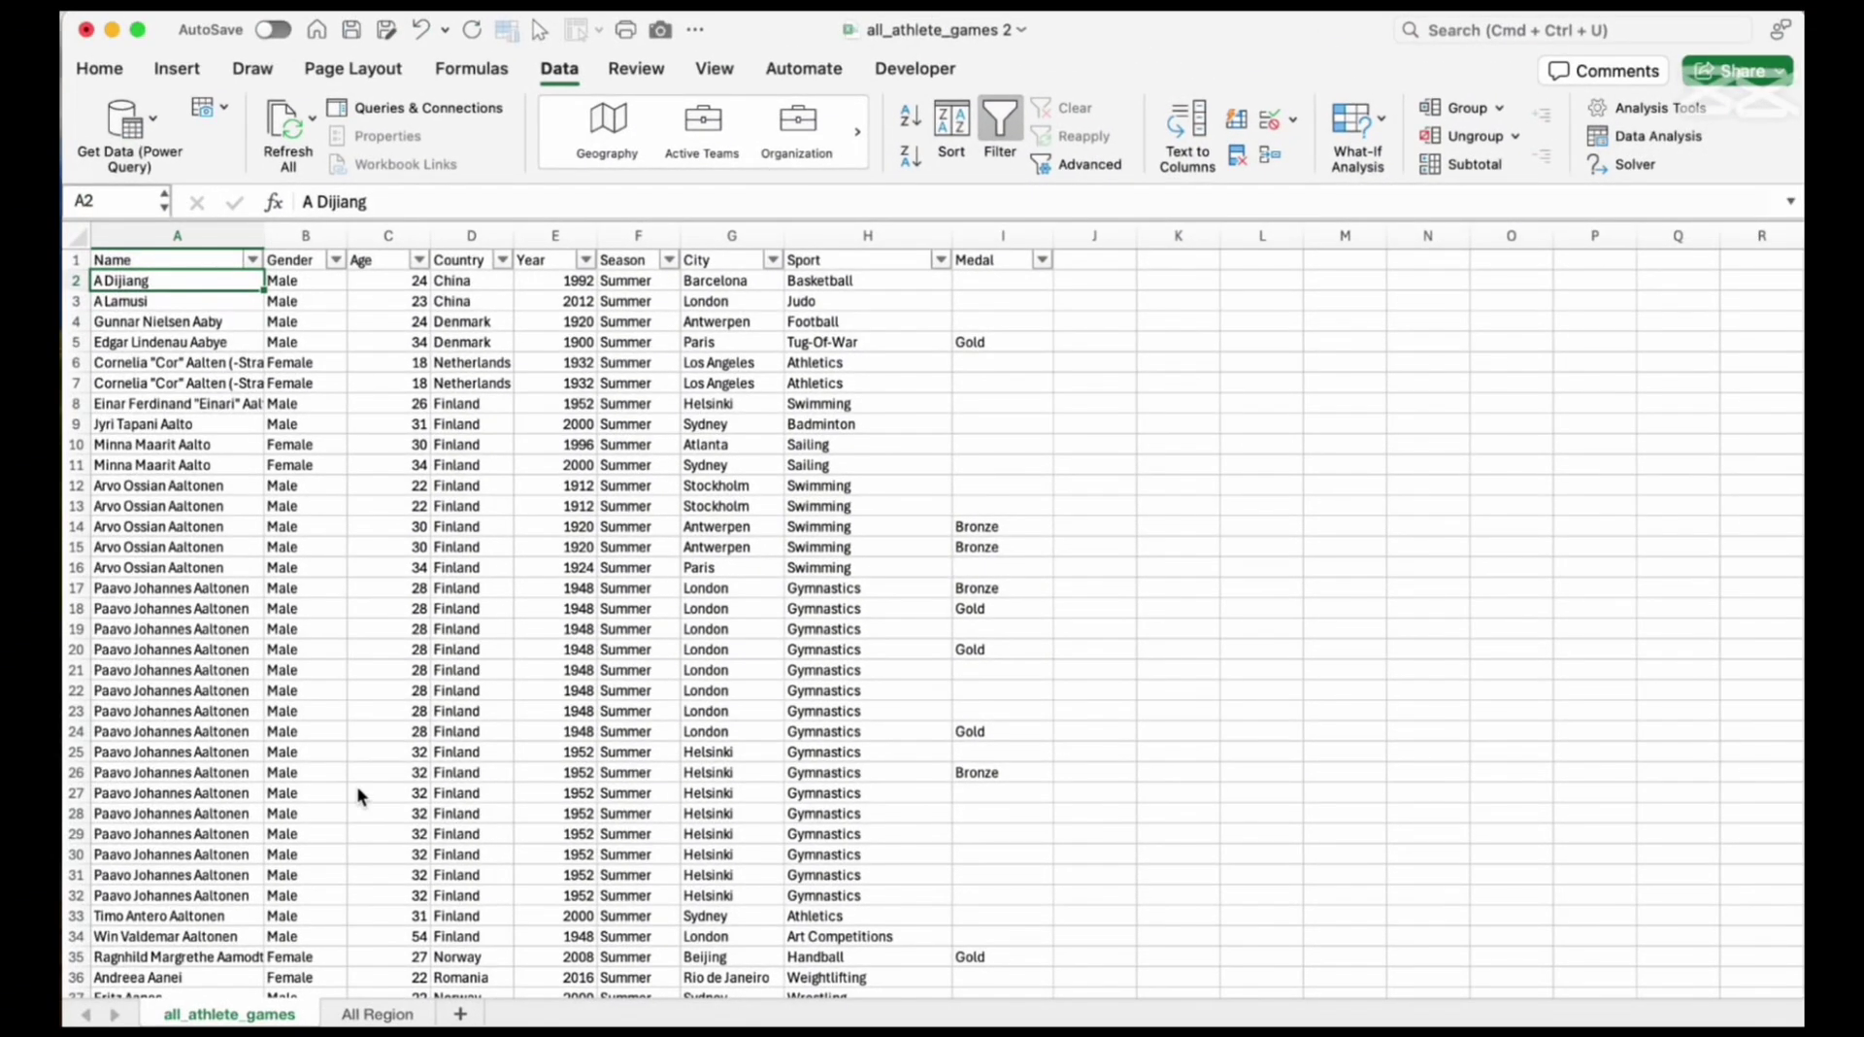
# Check the filter lists of the Gender and Age columns for wrong or blank entries
pyautogui.click(335, 259)
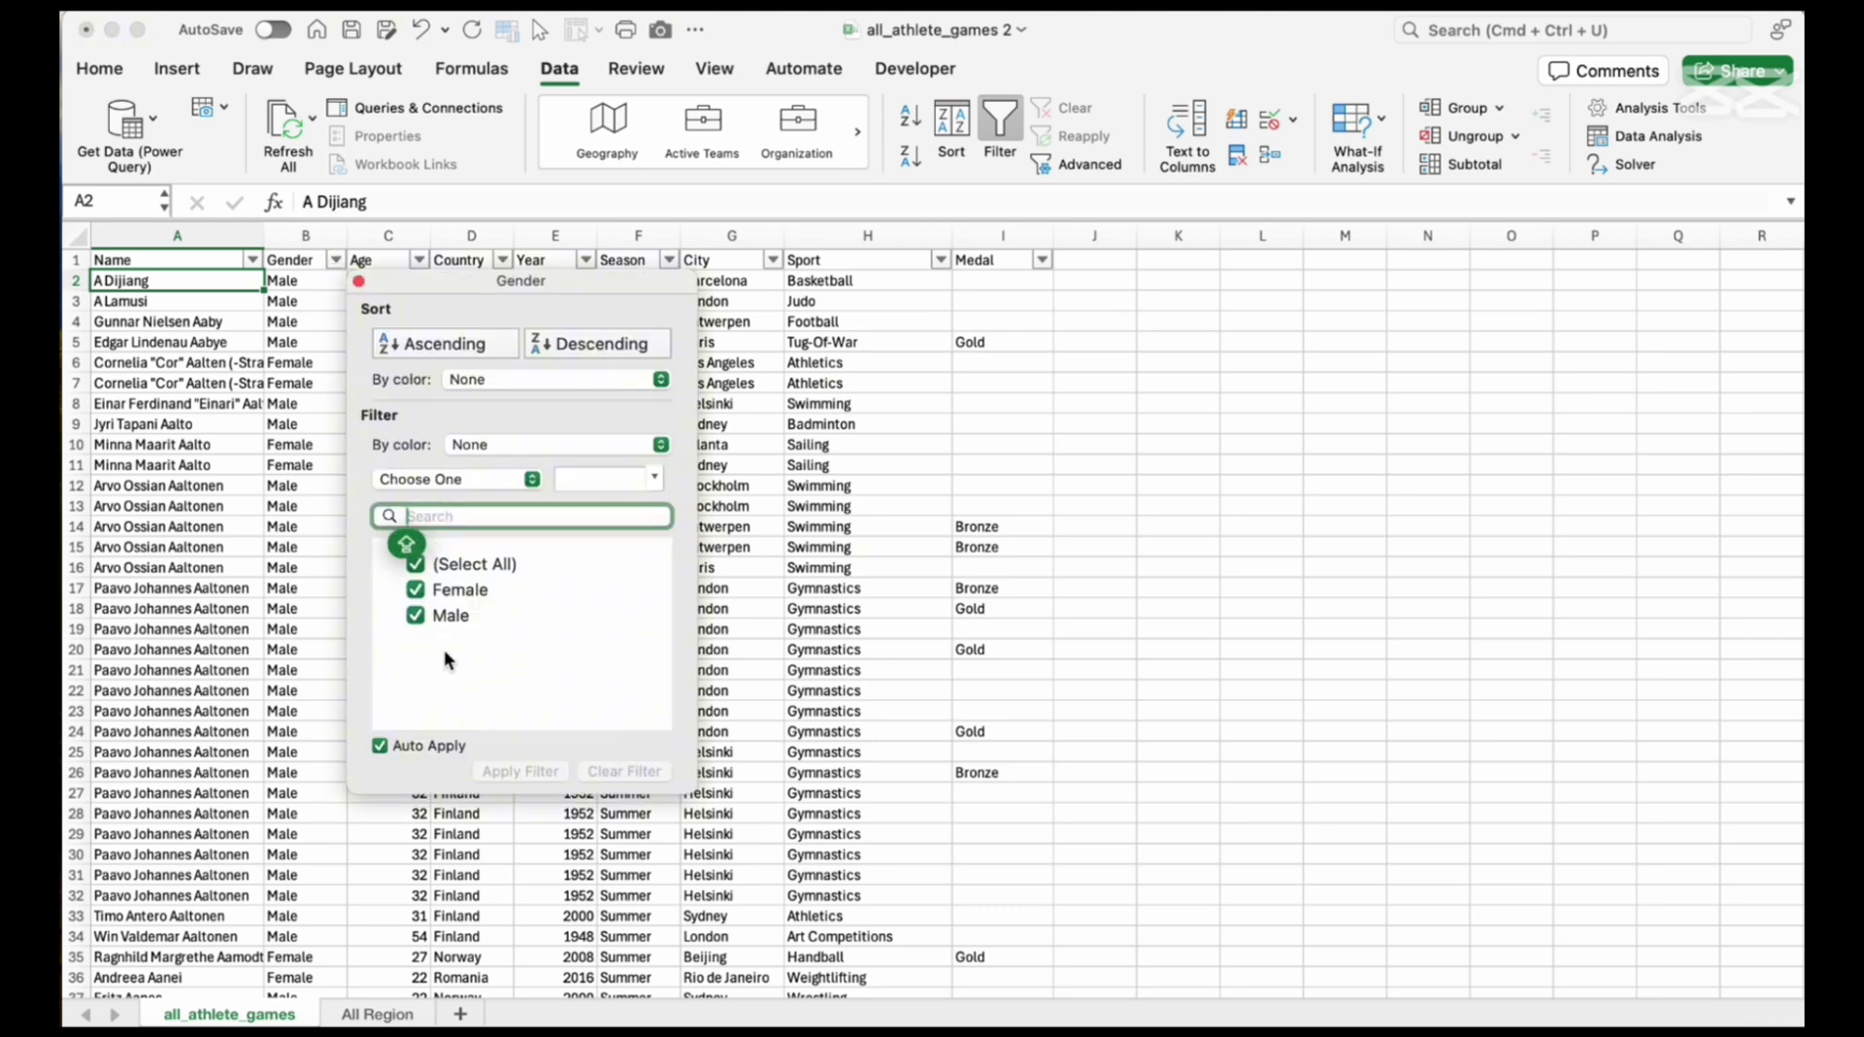
pyautogui.click(424, 262)
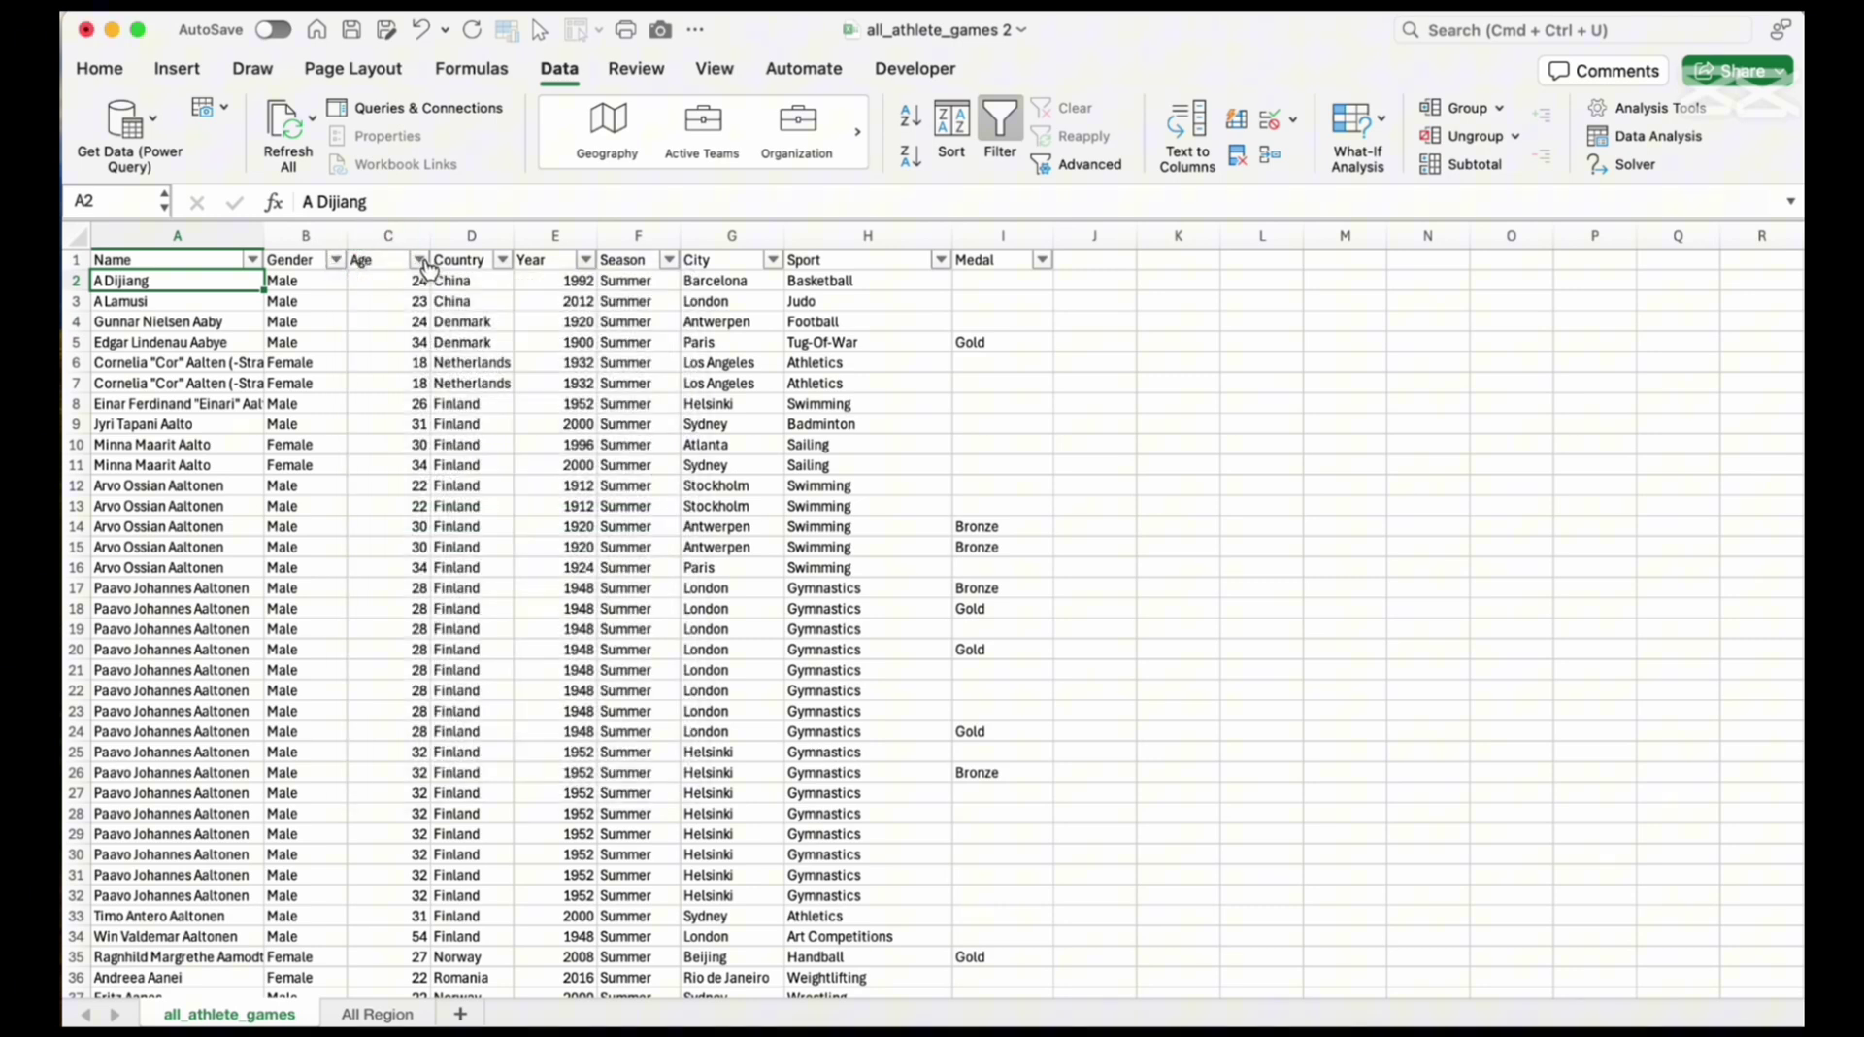
pyautogui.click(422, 259)
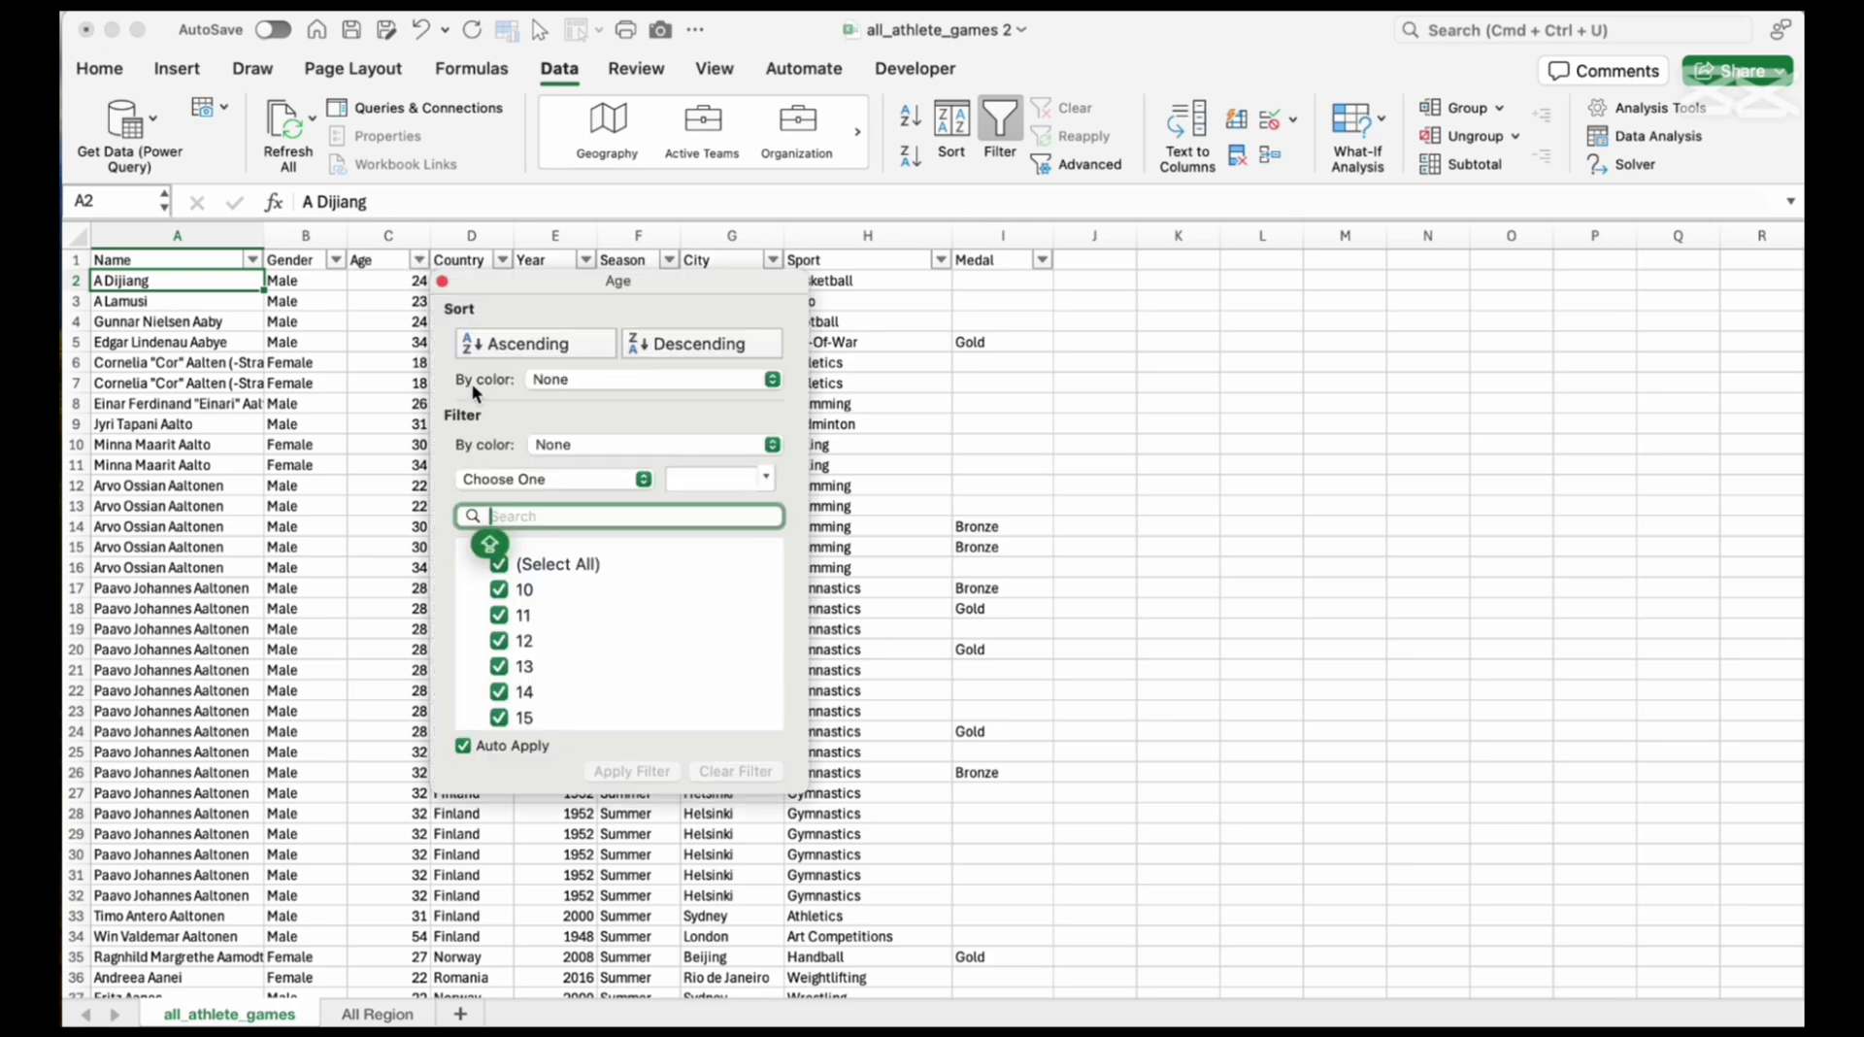
pyautogui.scroll(-7, 516, 586)
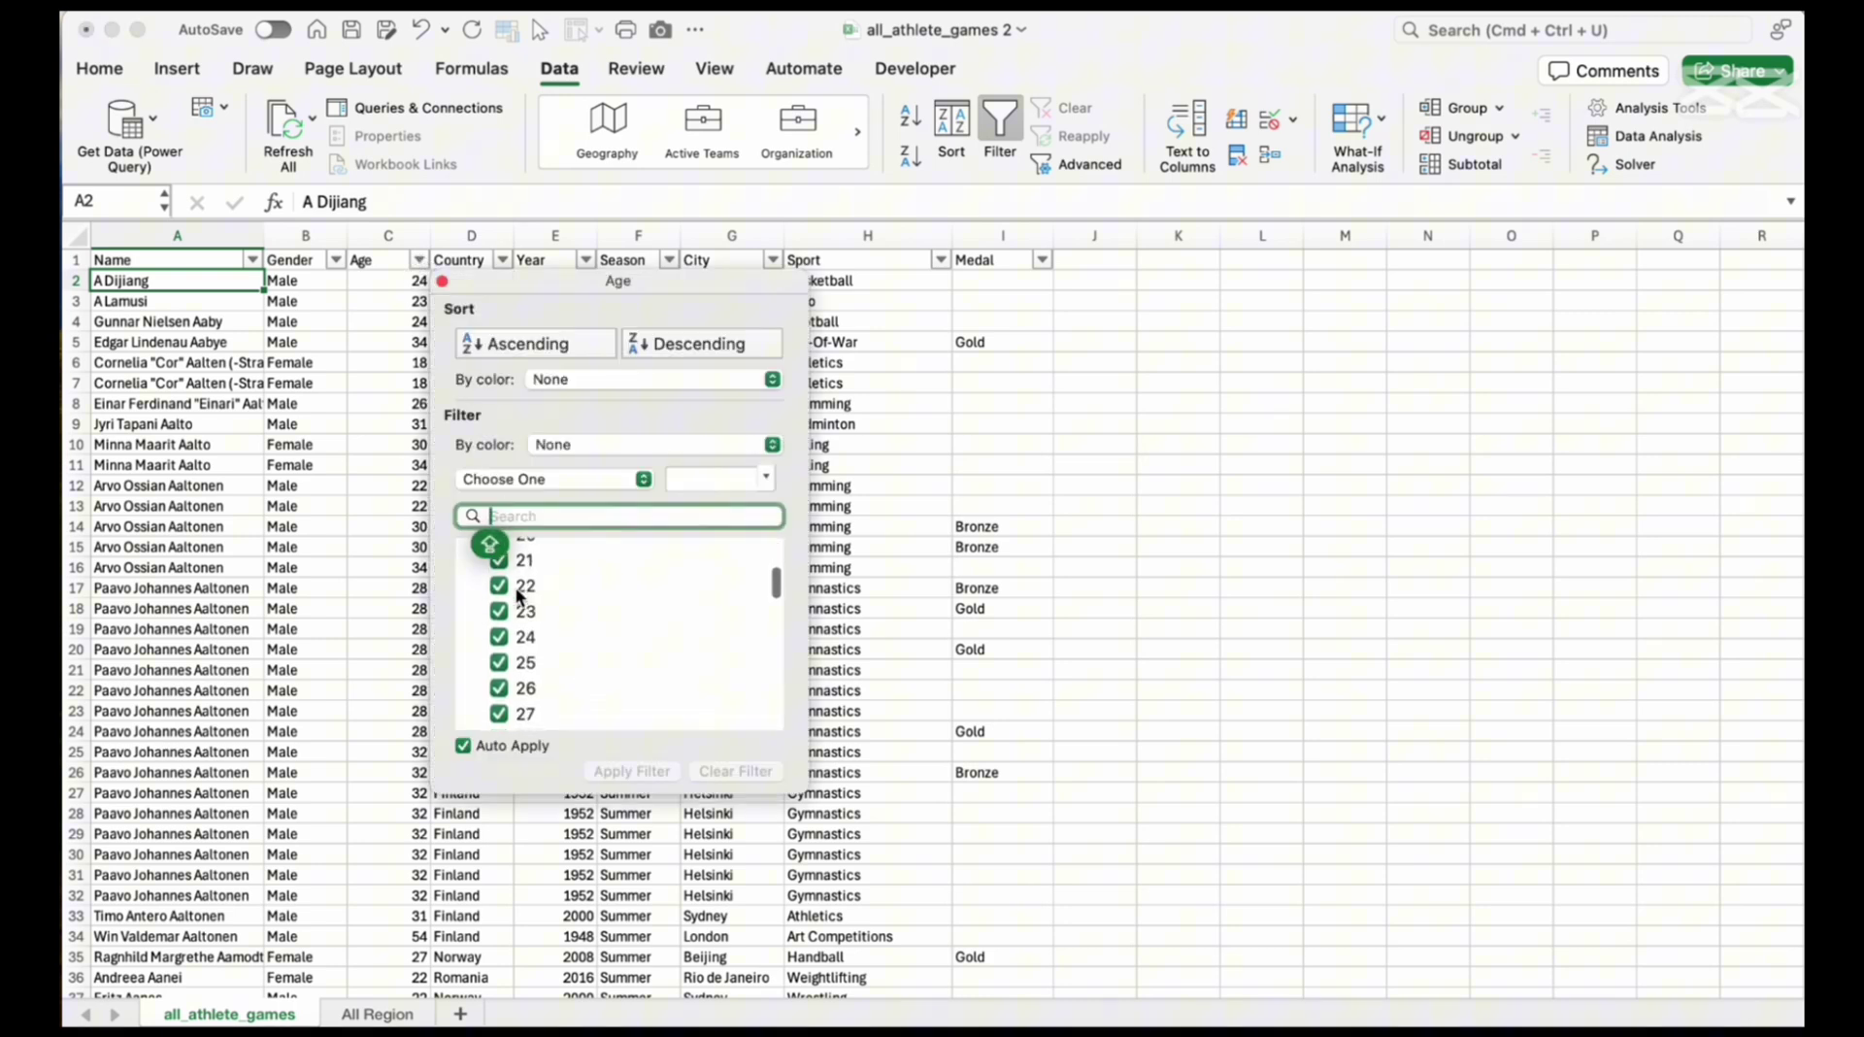
pyautogui.scroll(-15, 515, 586)
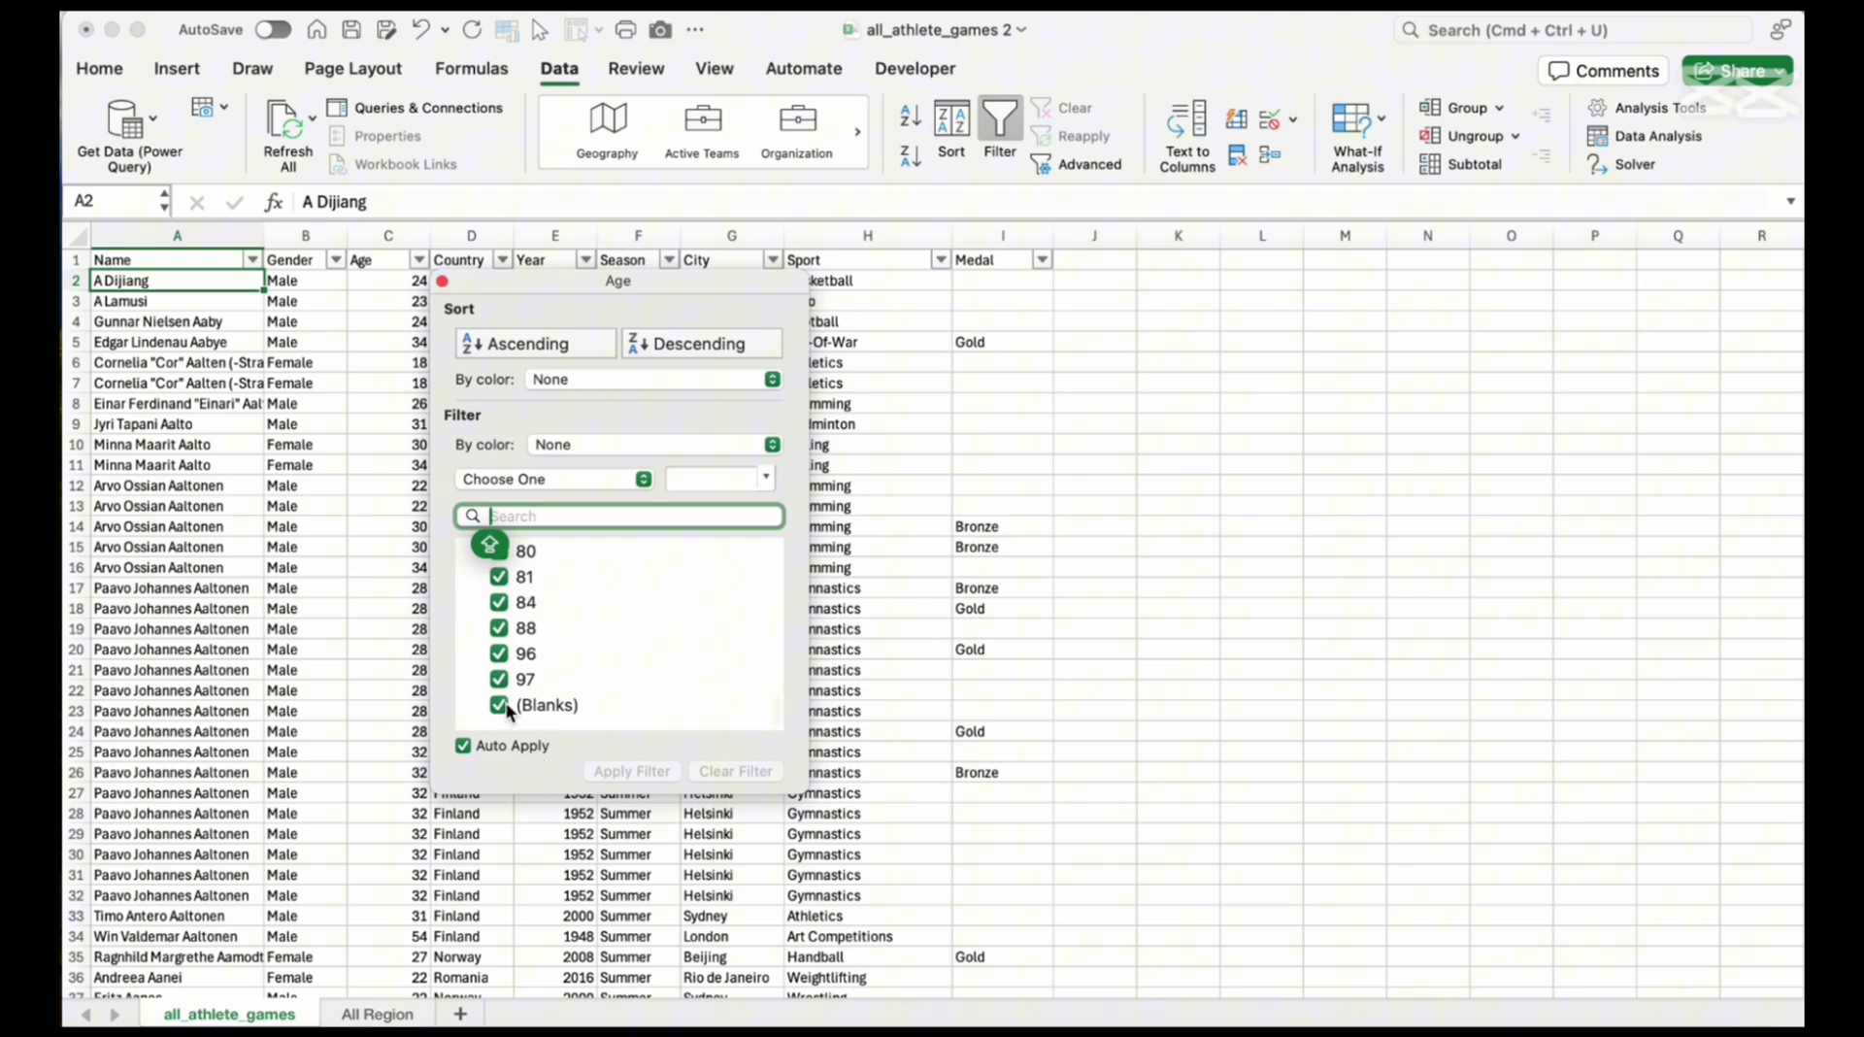
pyautogui.click(1076, 385)
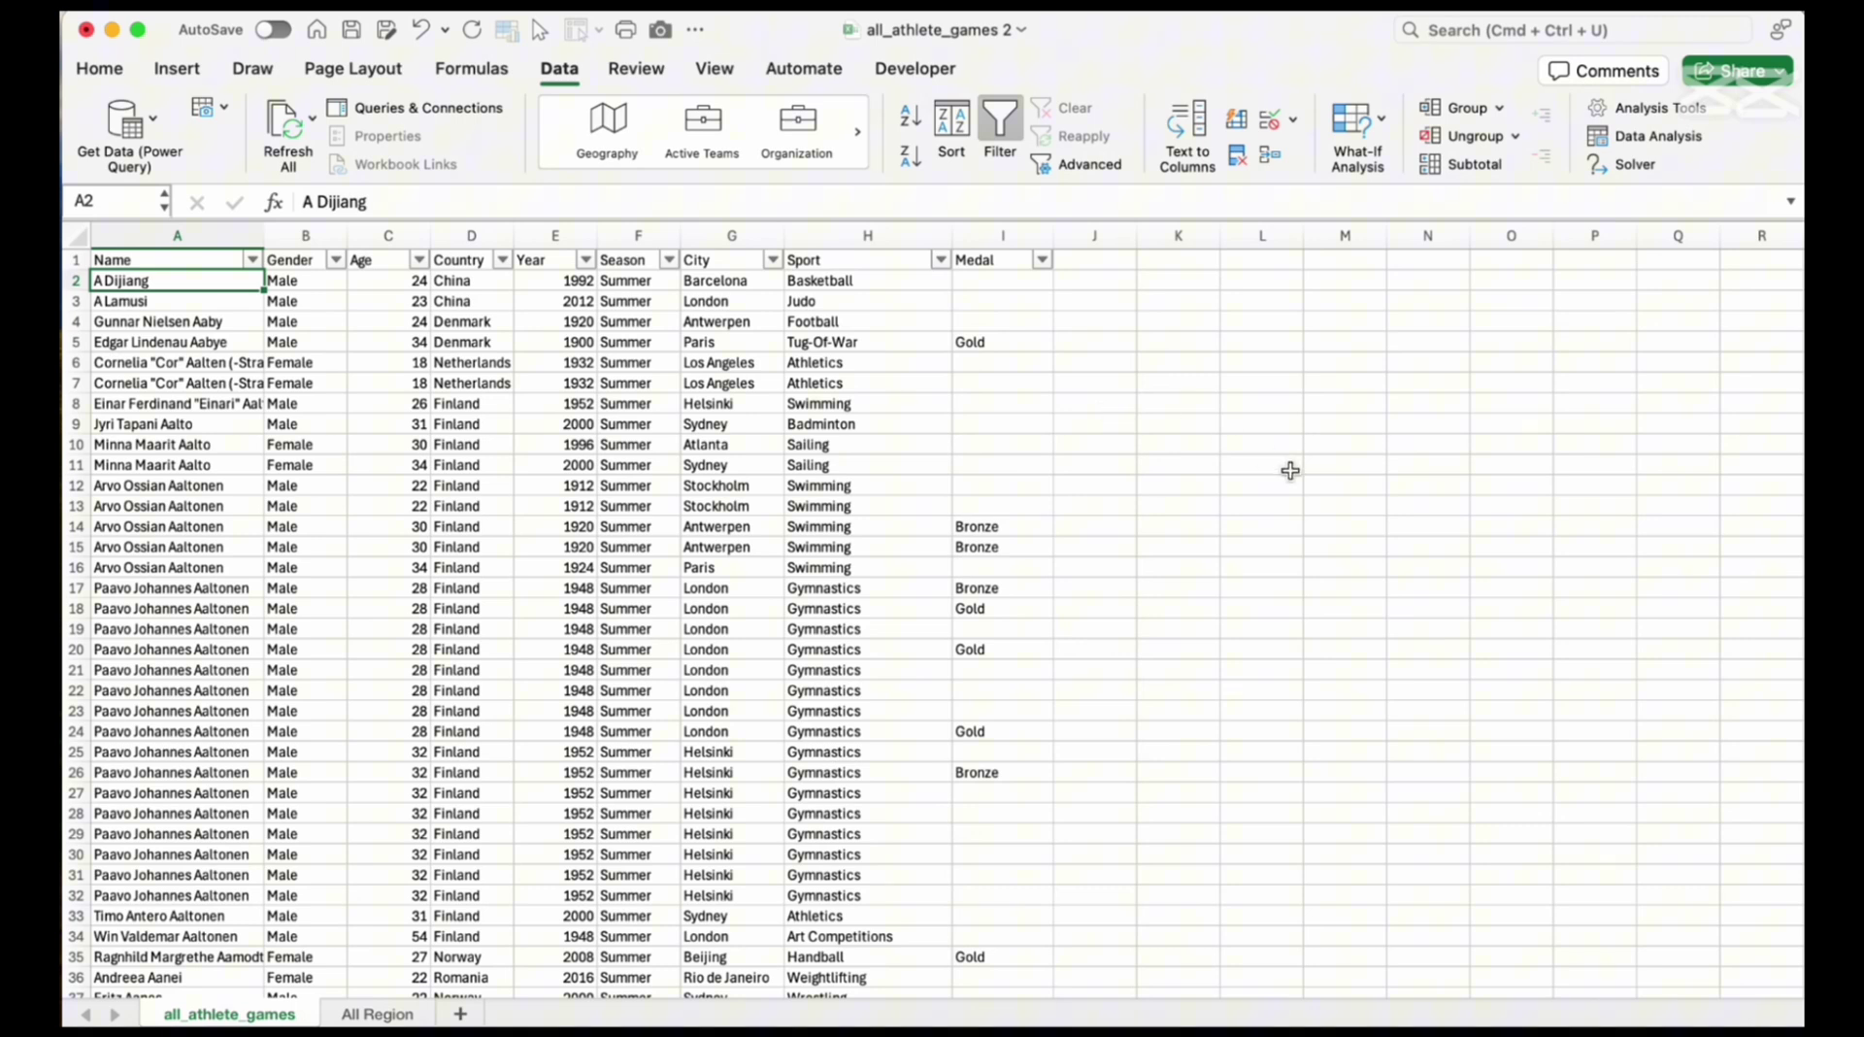
# Calculate the average athlete age in L12 with =AVERAGE(C:C), read it, and clear the cell again
pyautogui.click(1236, 483)
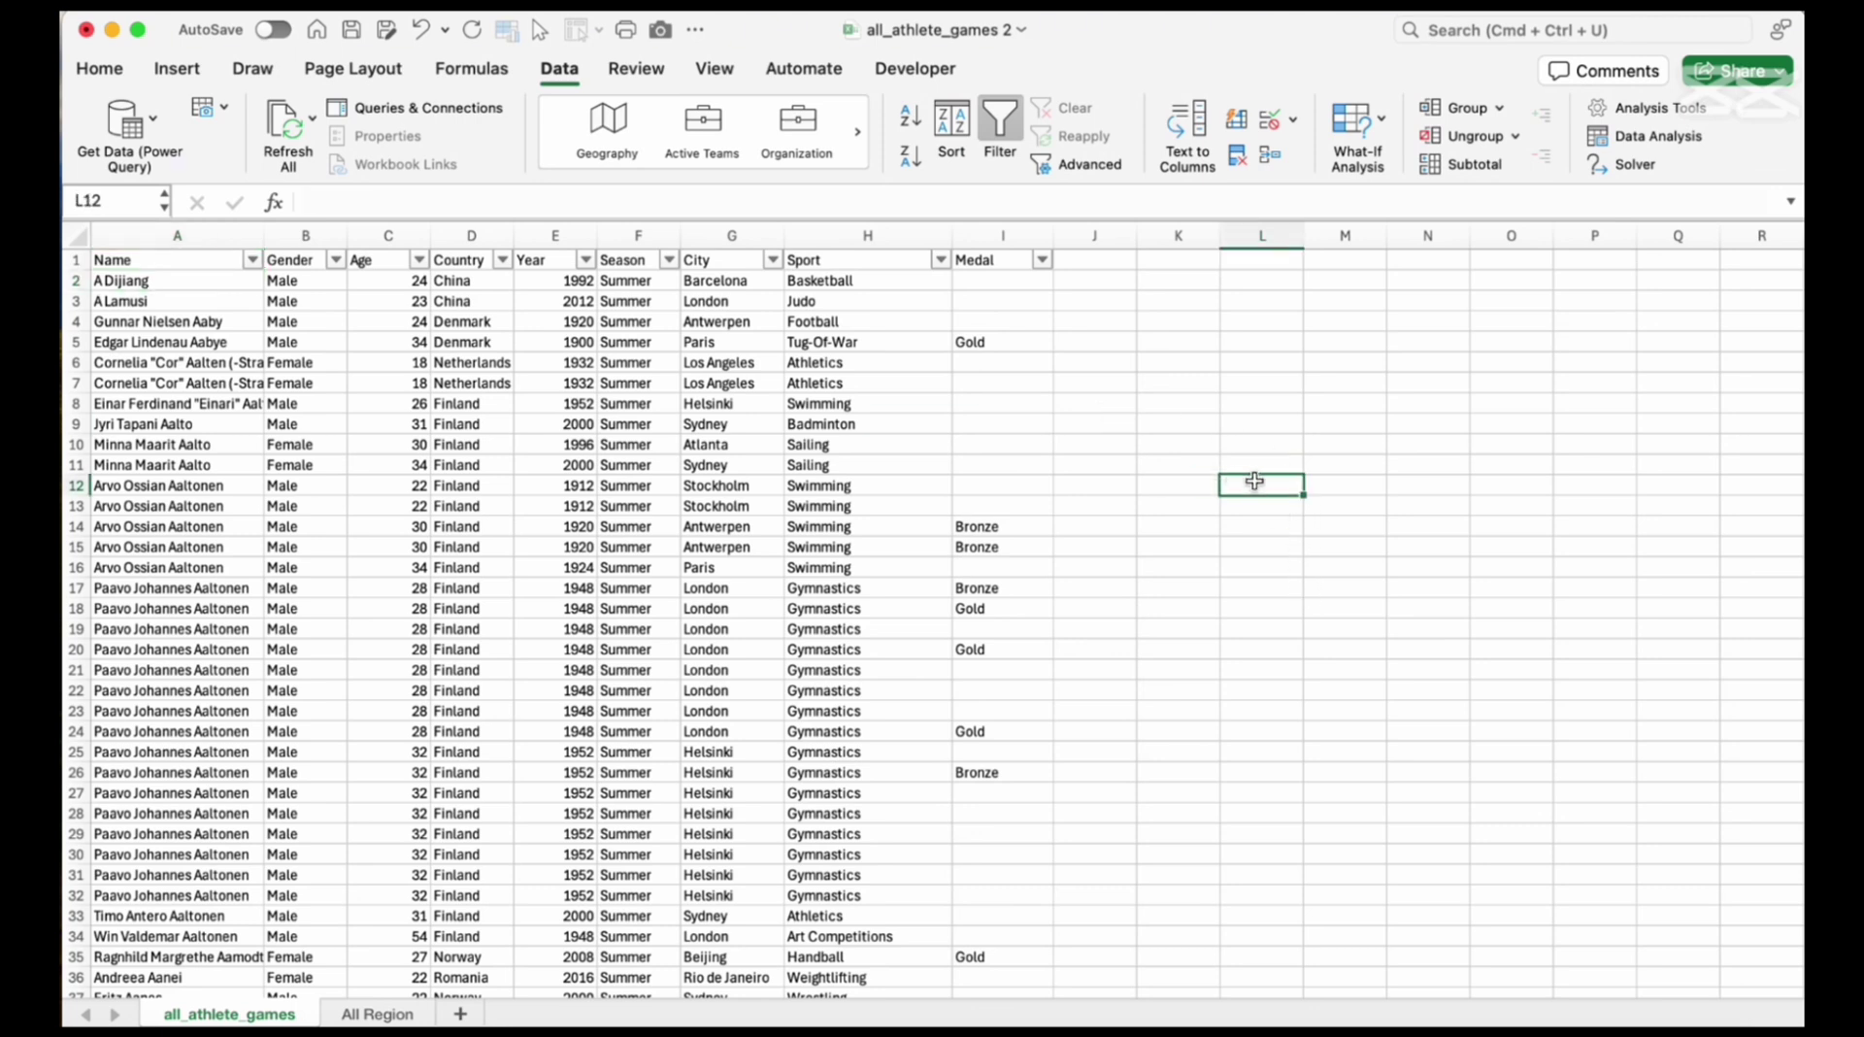
pyautogui.write('=')
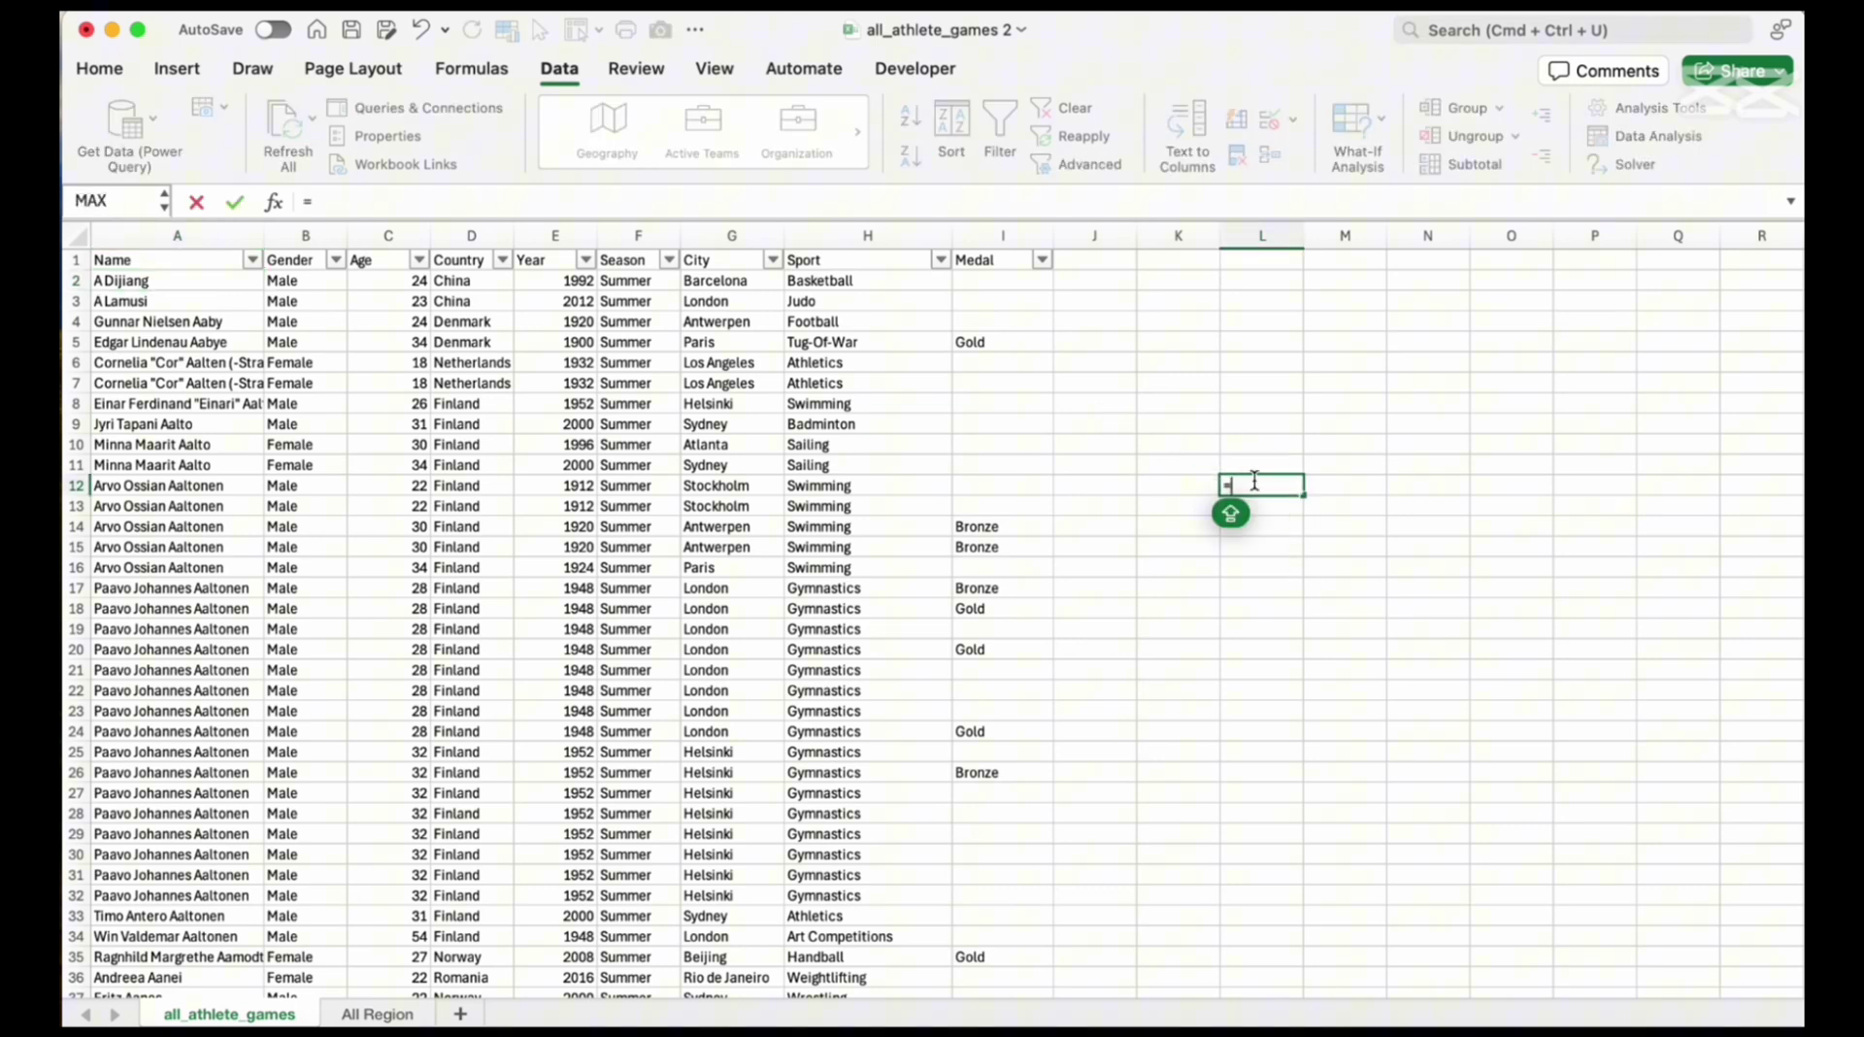
pyautogui.write('AVERA')
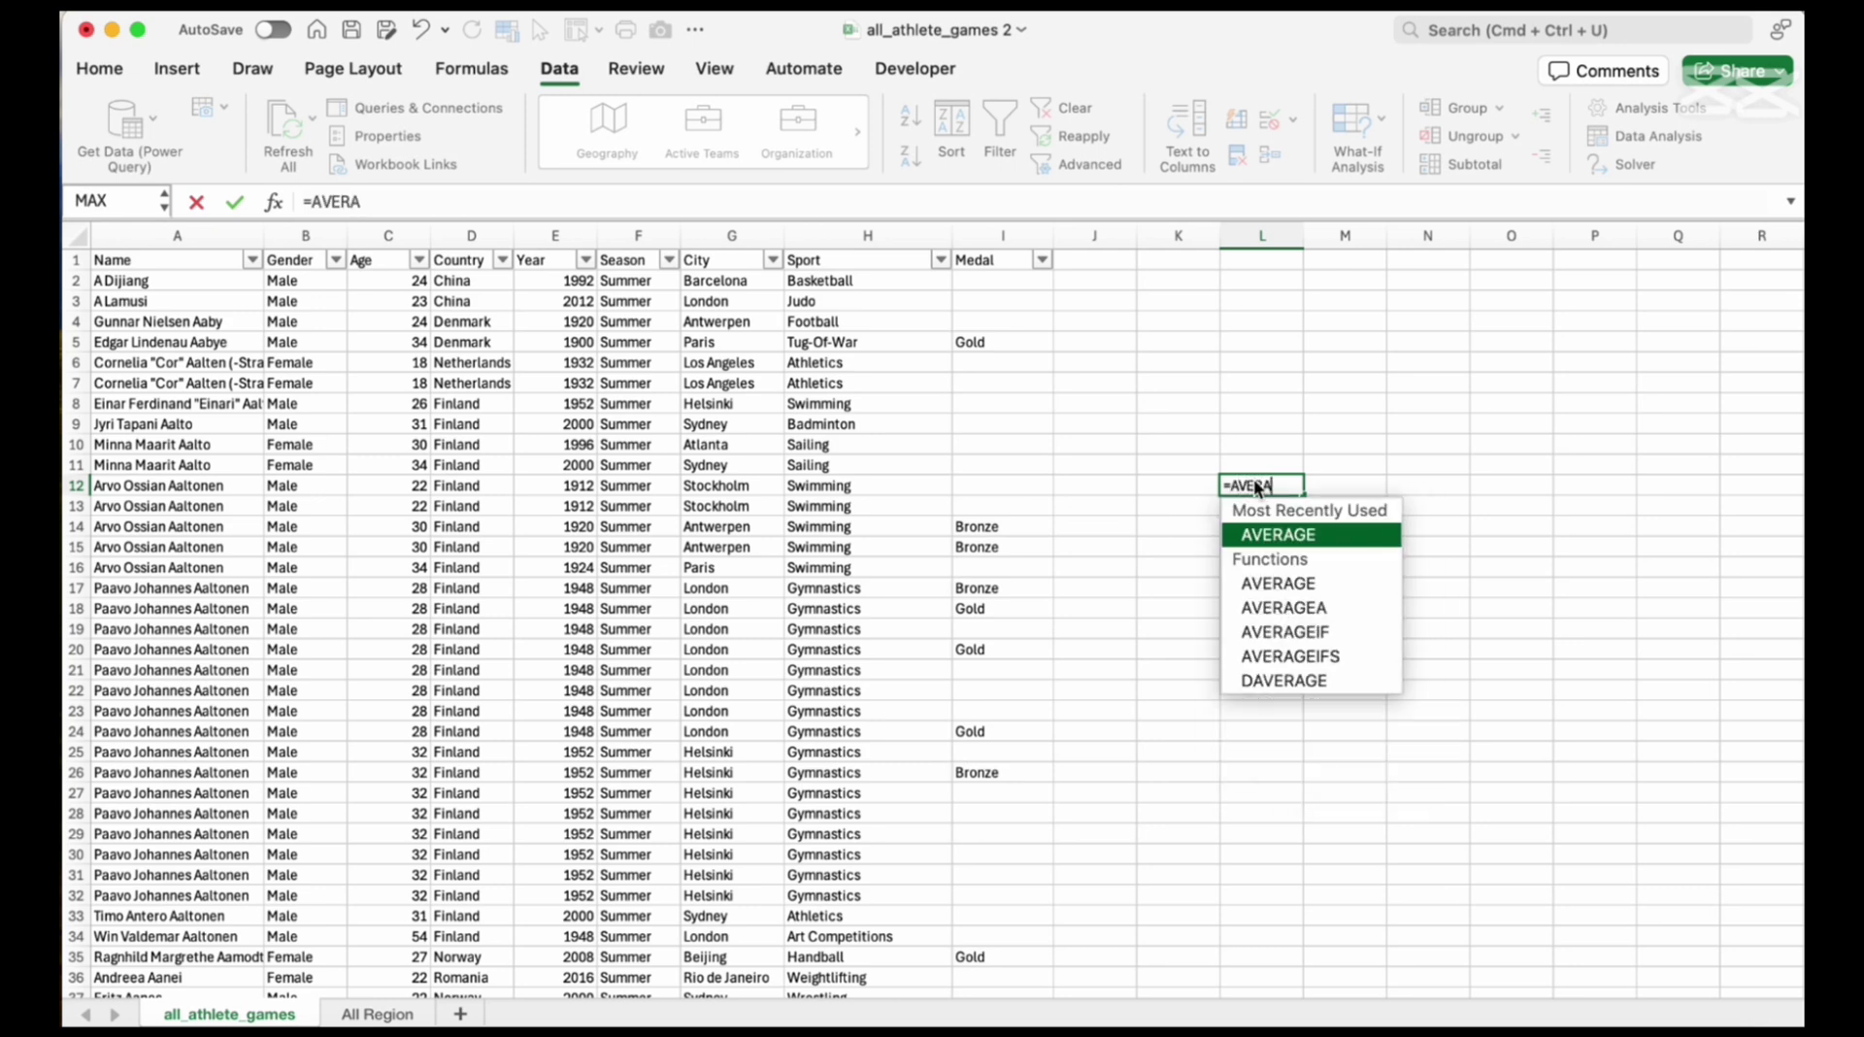
pyautogui.write('GE(')
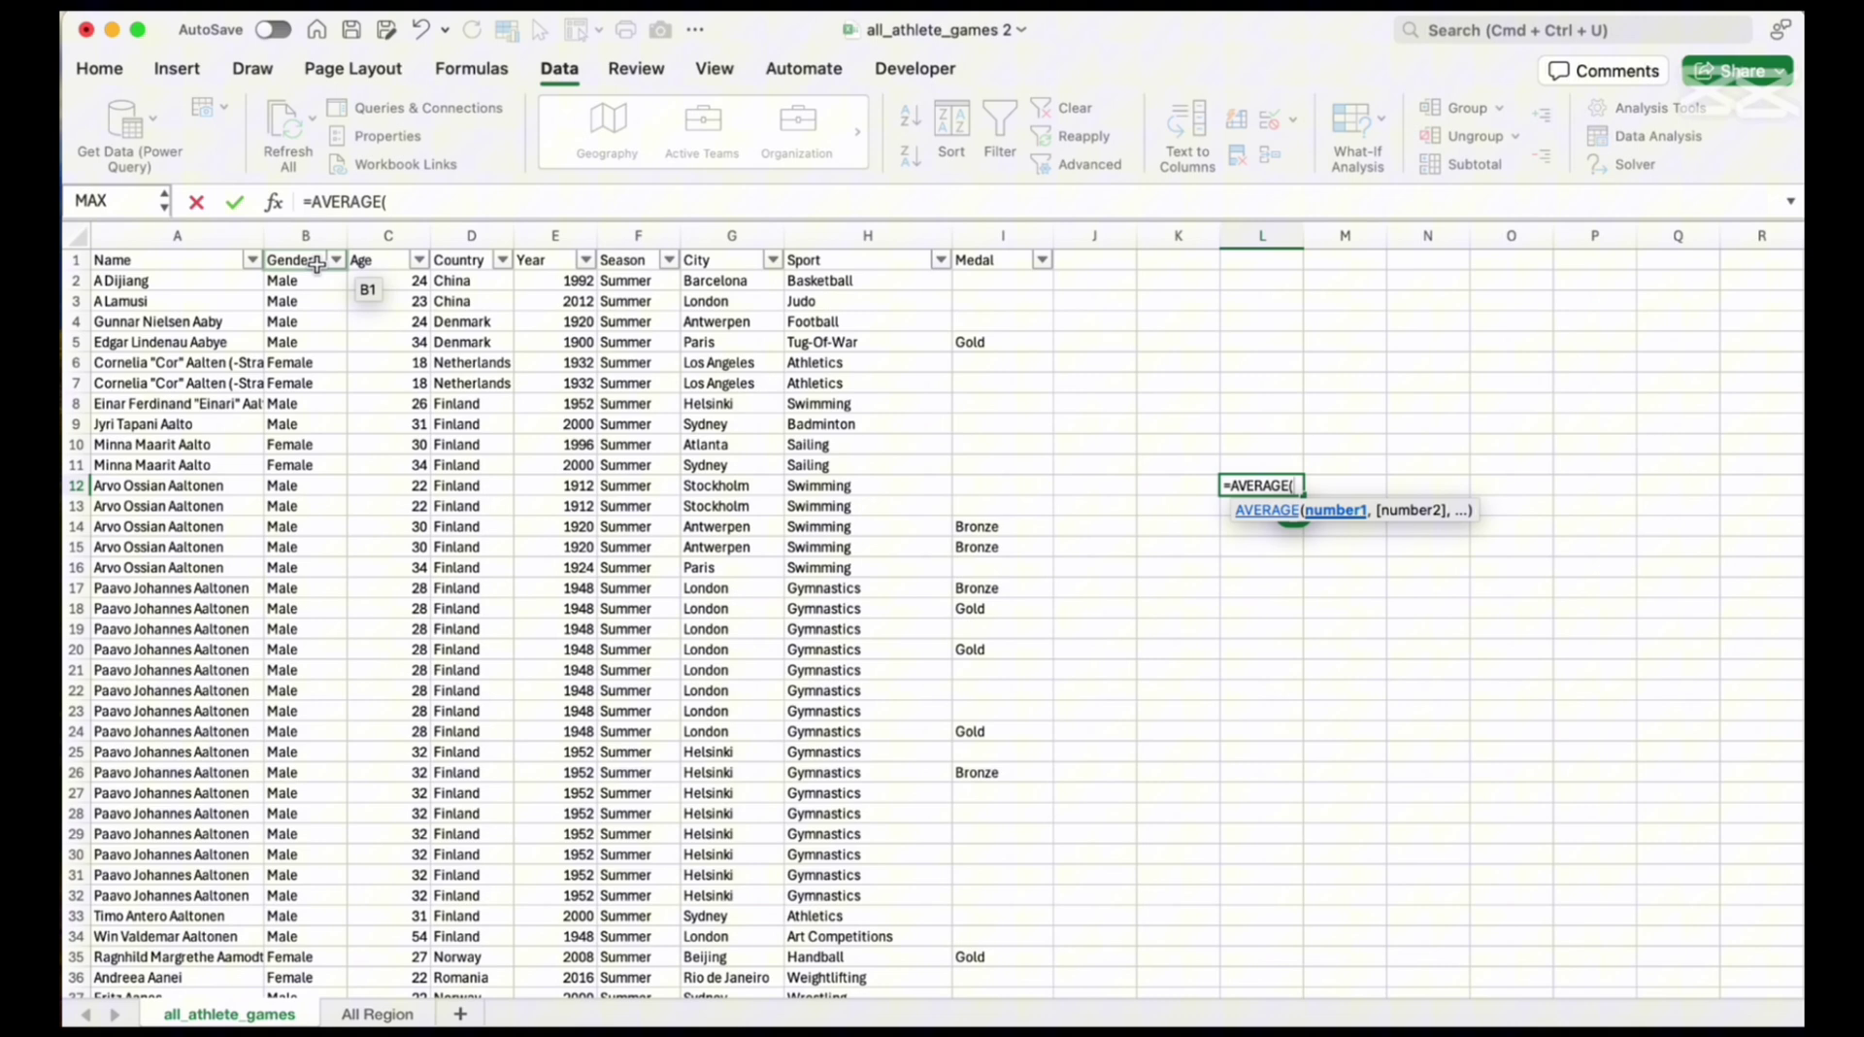
pyautogui.click(408, 240)
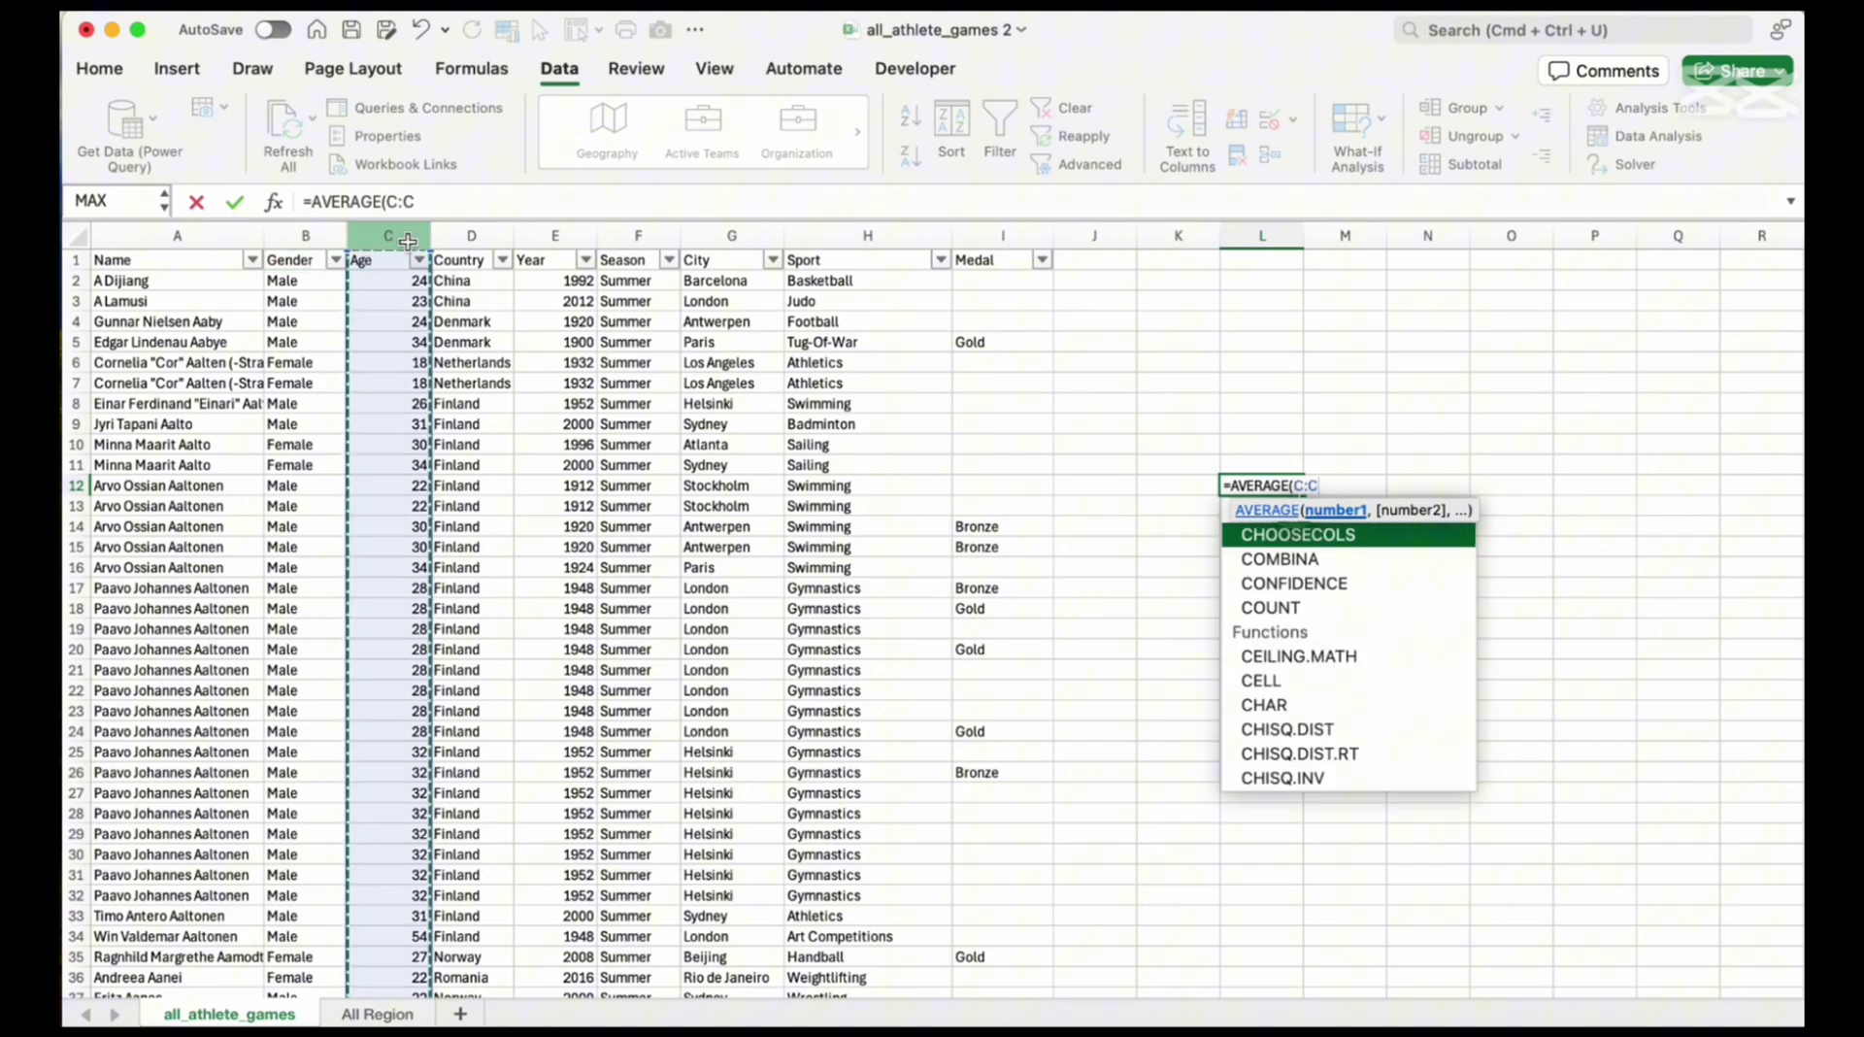
pyautogui.write(')')
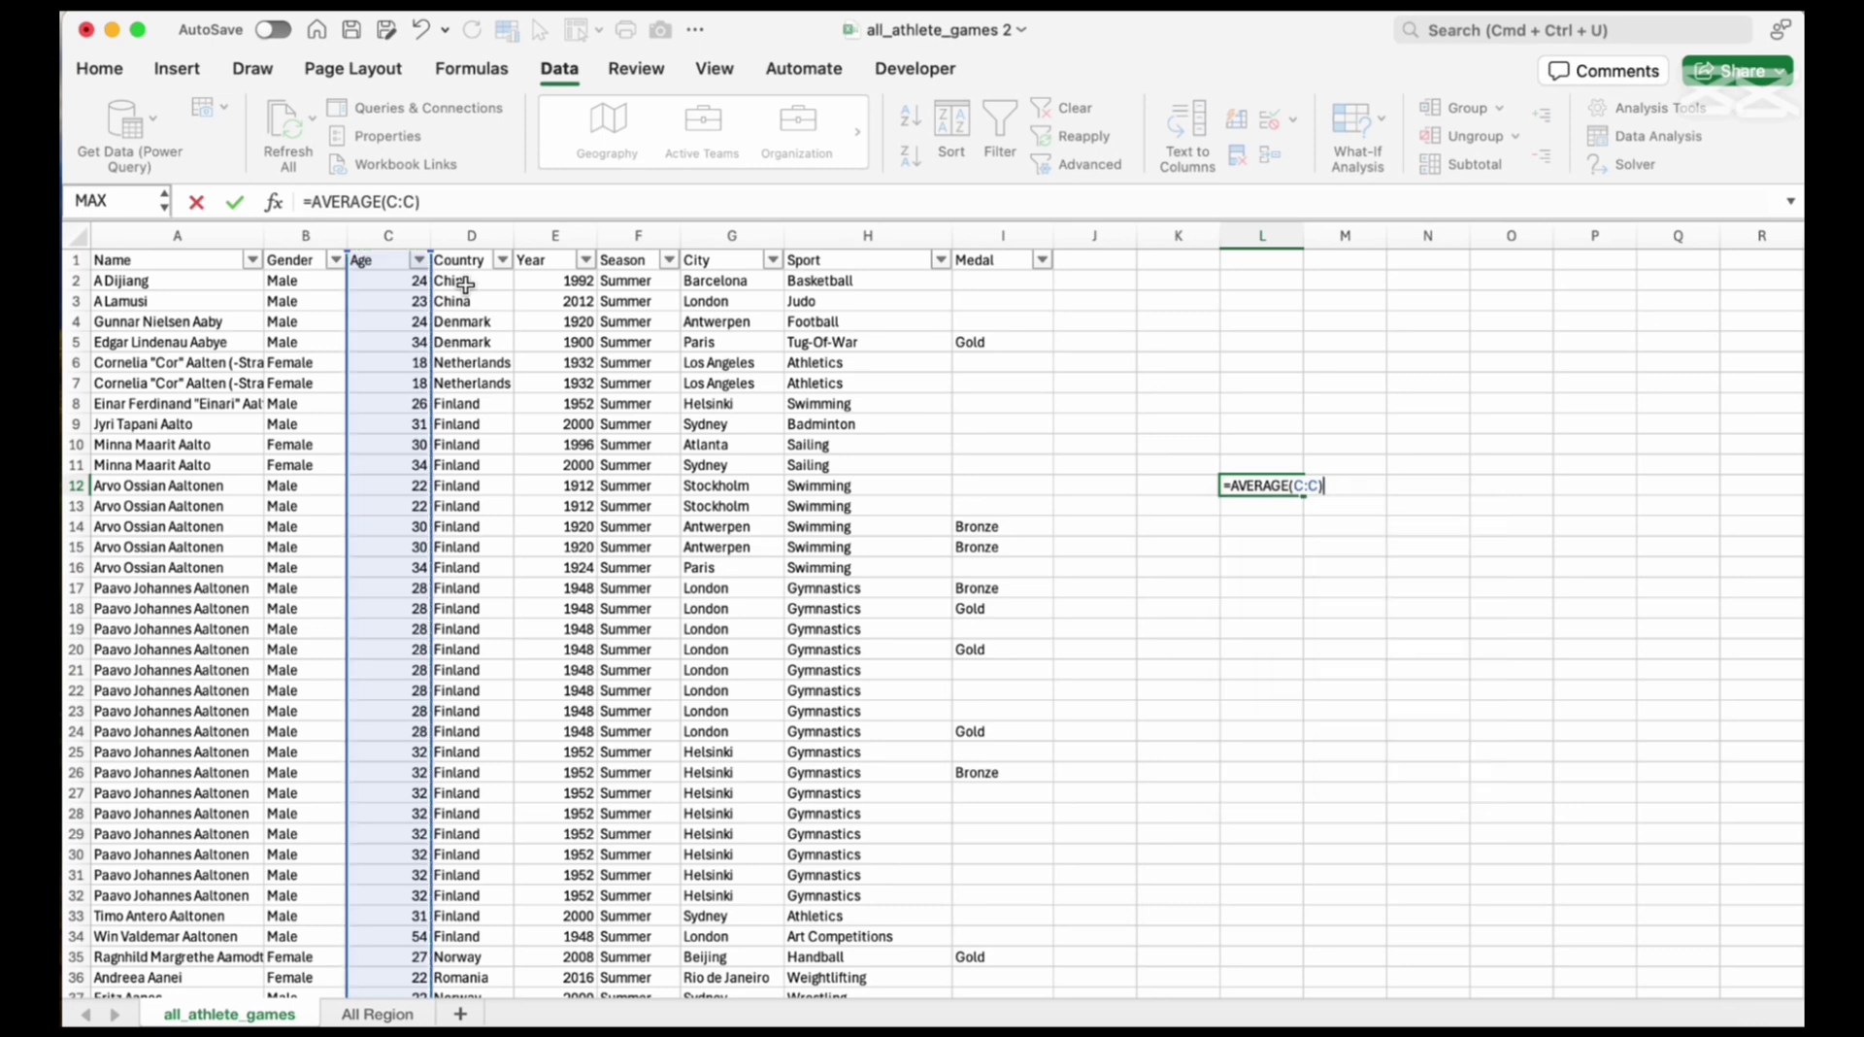
pyautogui.press('Return')
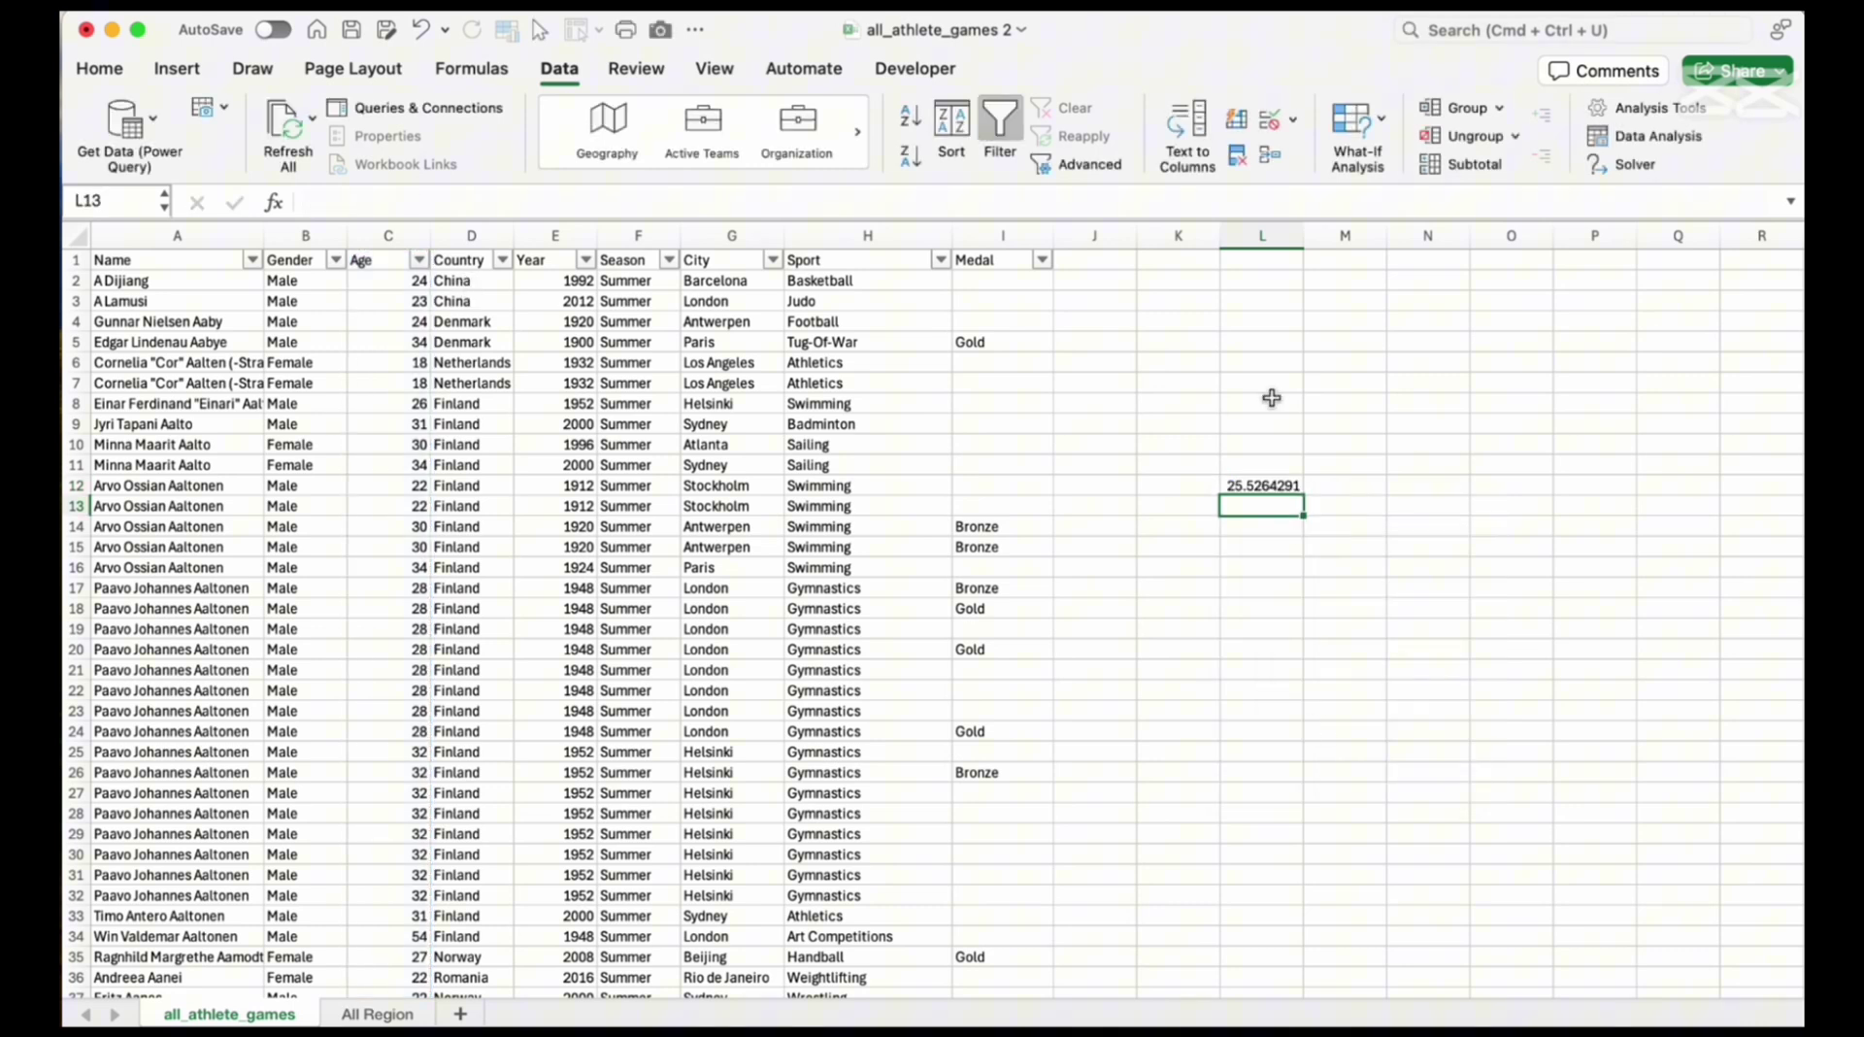
pyautogui.click(1257, 483)
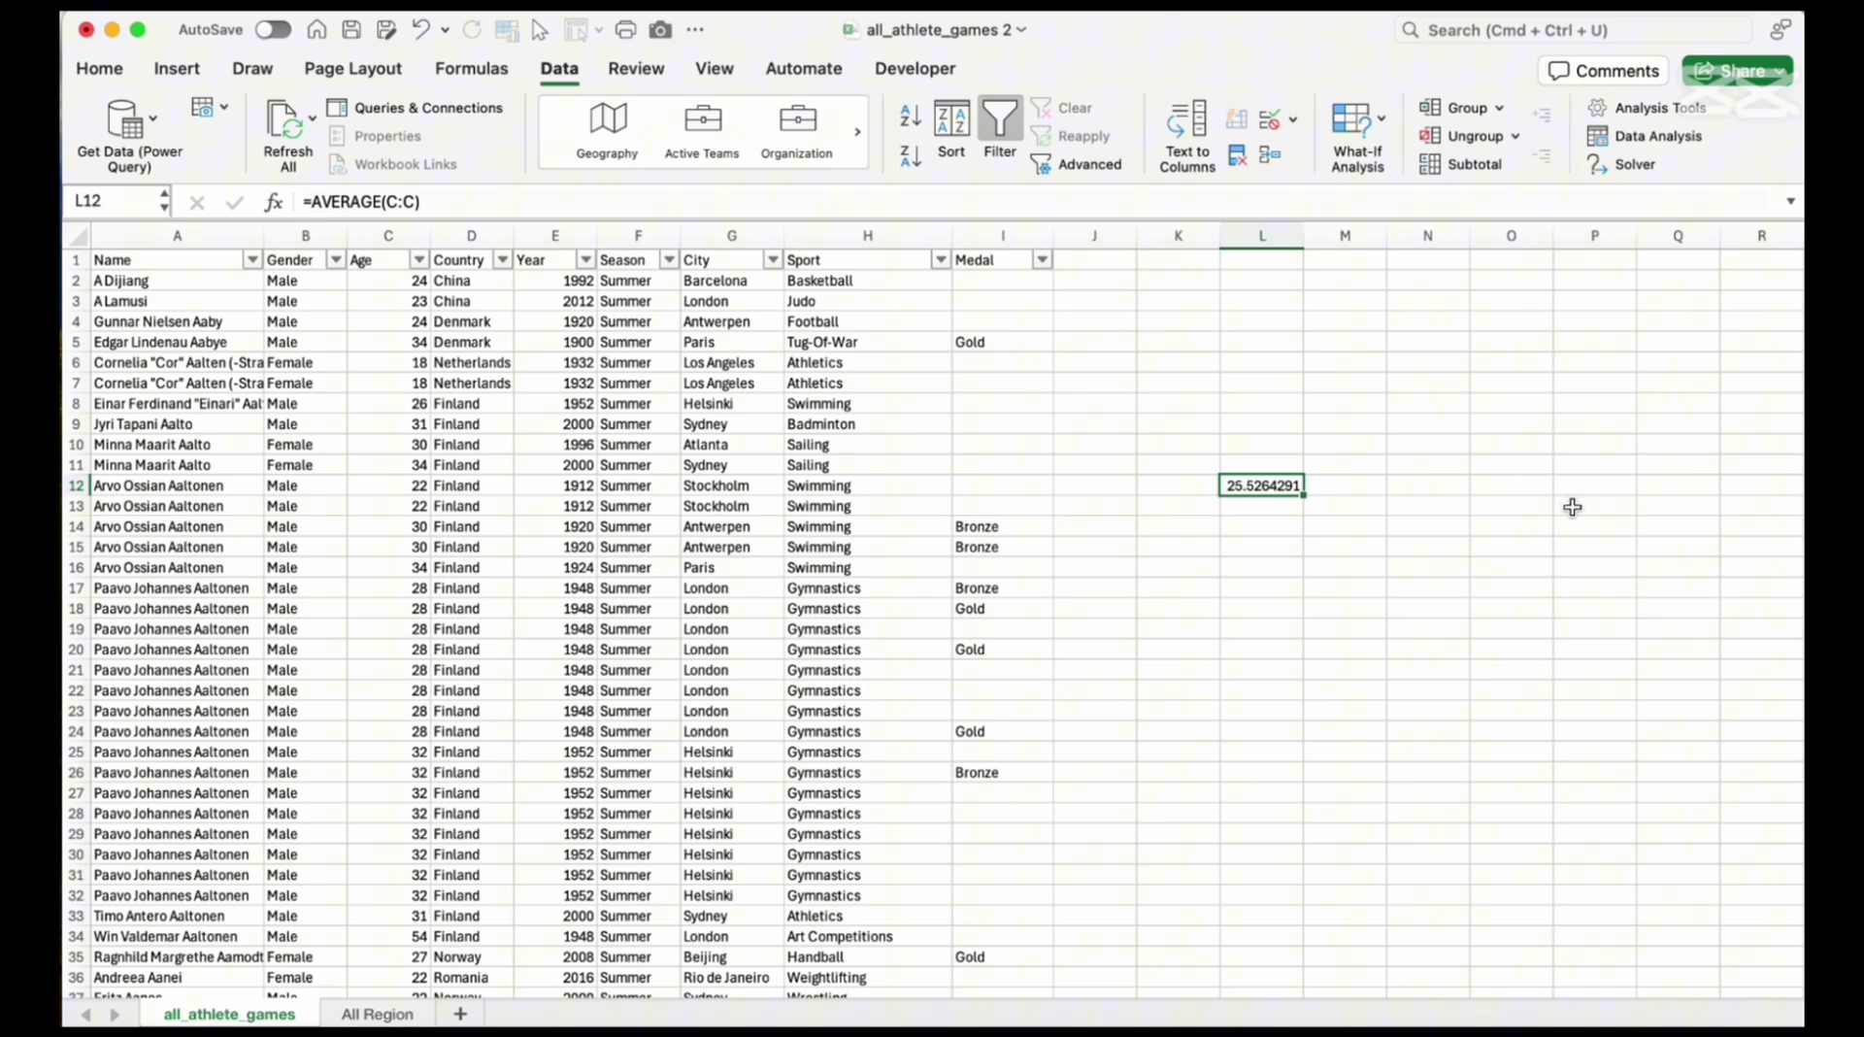
pyautogui.press('Delete')
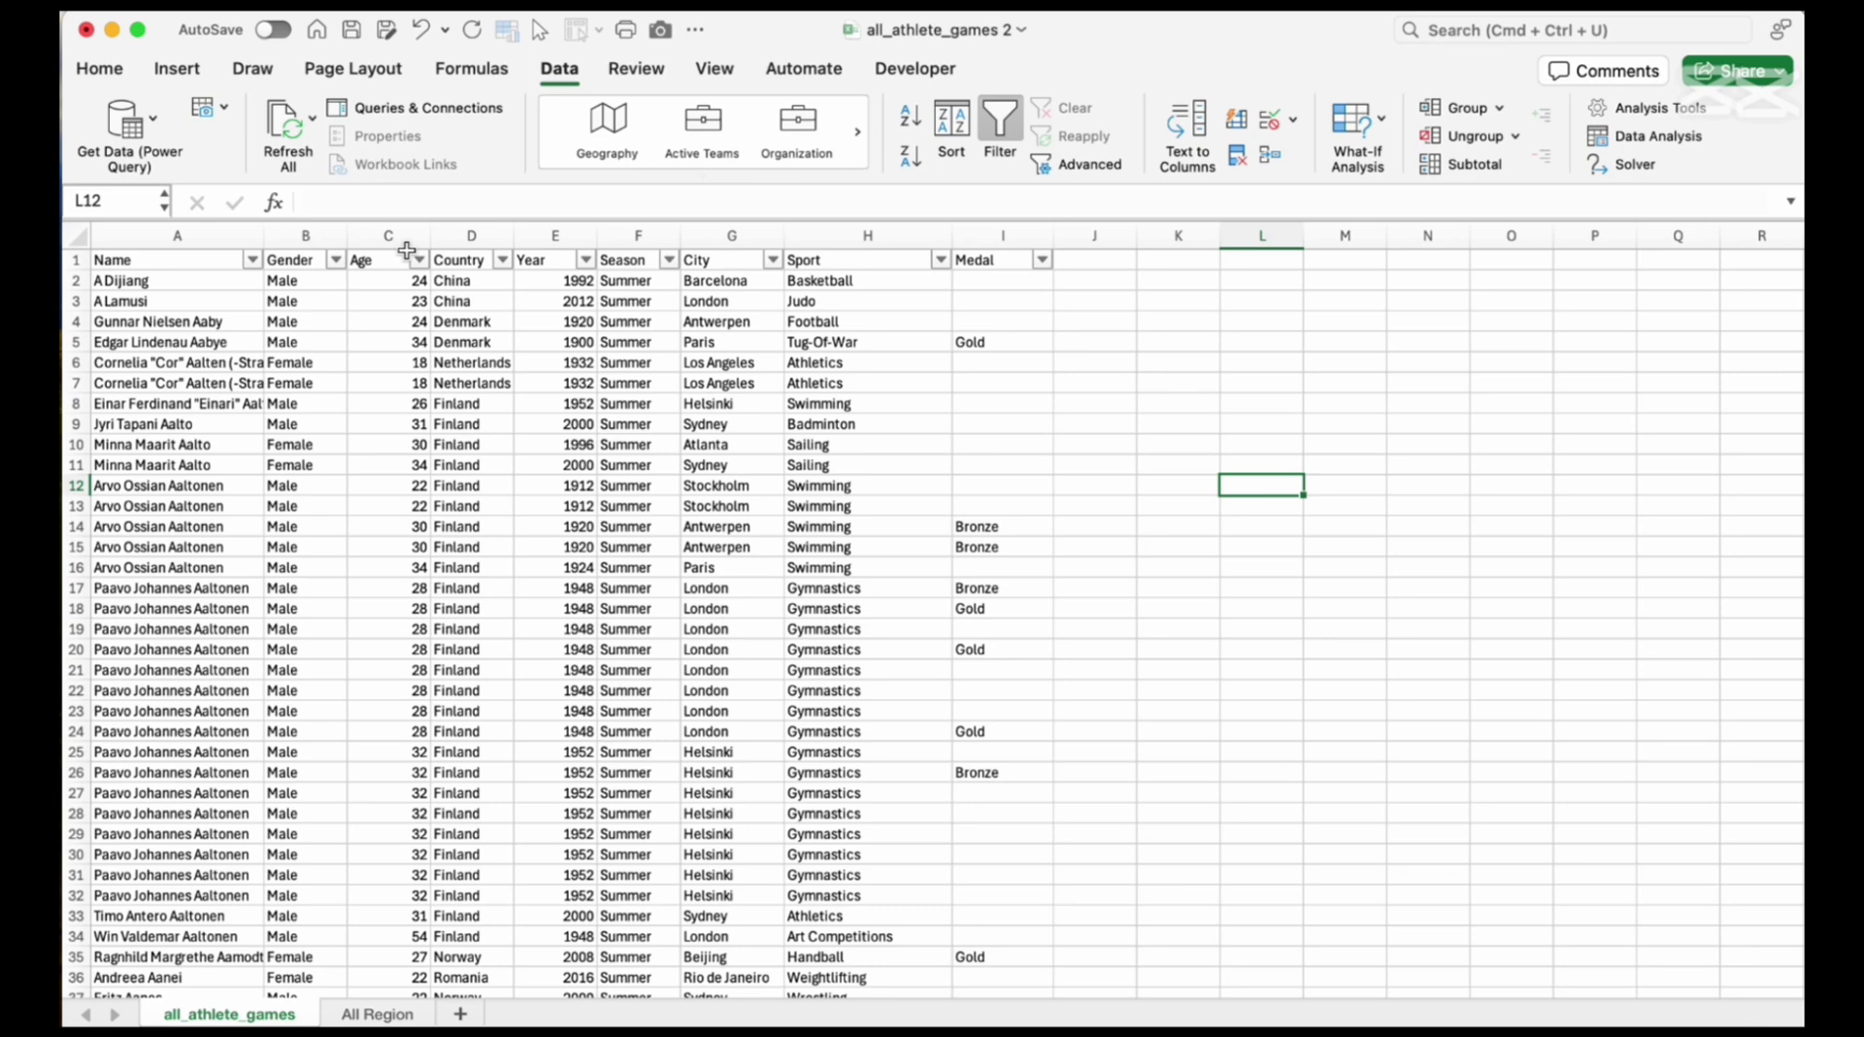
# Fill all blank cells of the Age column C with 26, selecting them with Go To Special Blanks
pyautogui.click(390, 239)
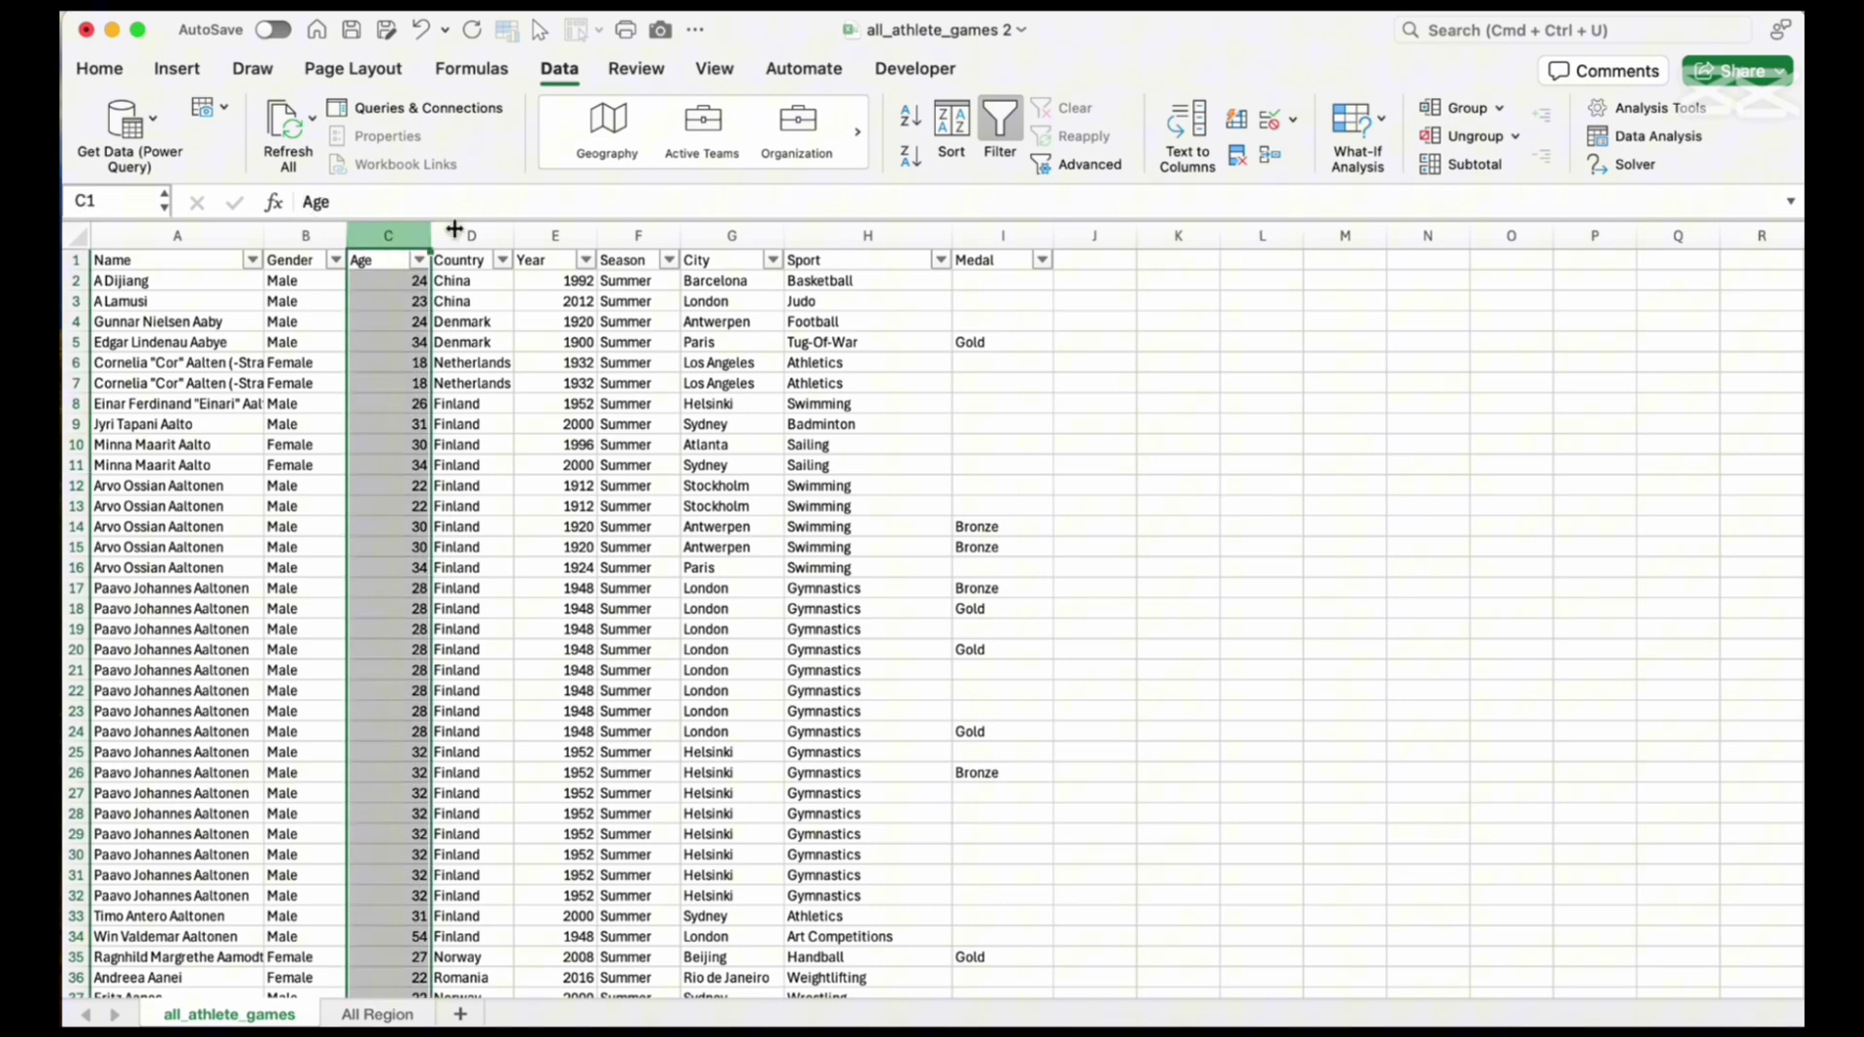
pyautogui.hotkey('ctrl', 'g')
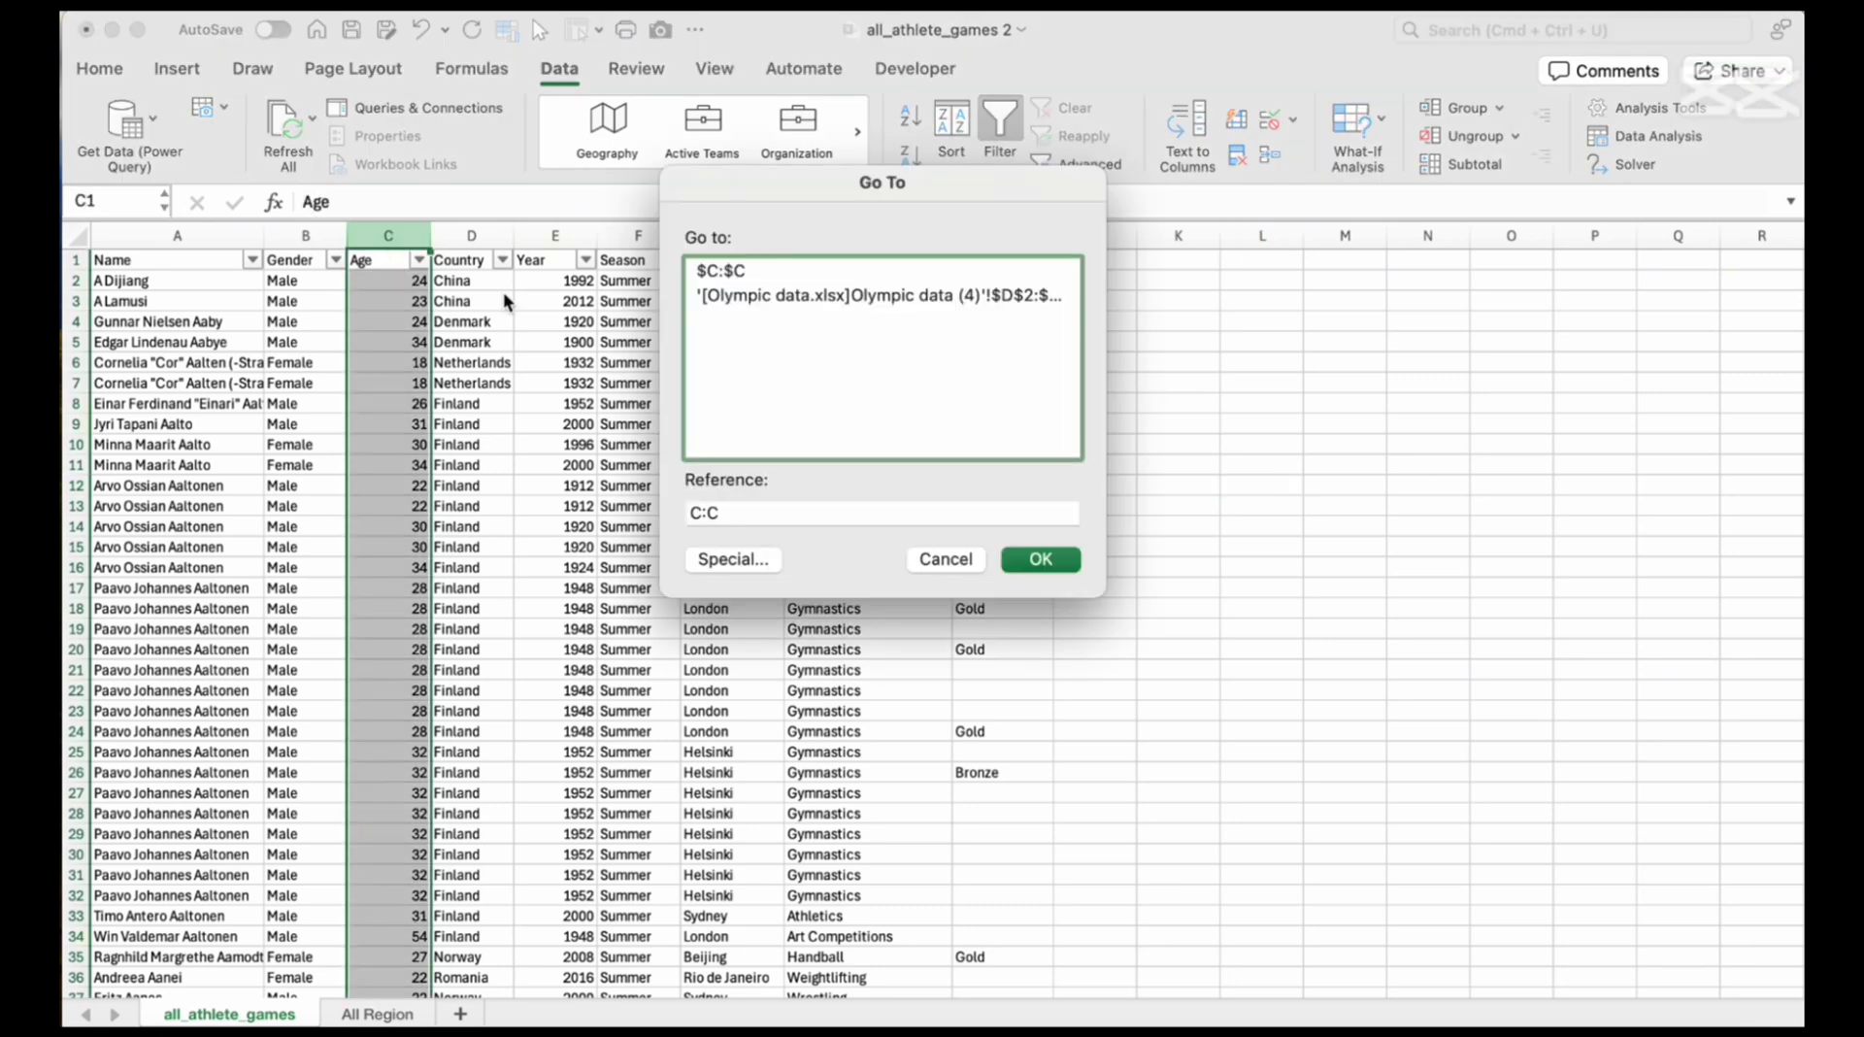
pyautogui.click(737, 269)
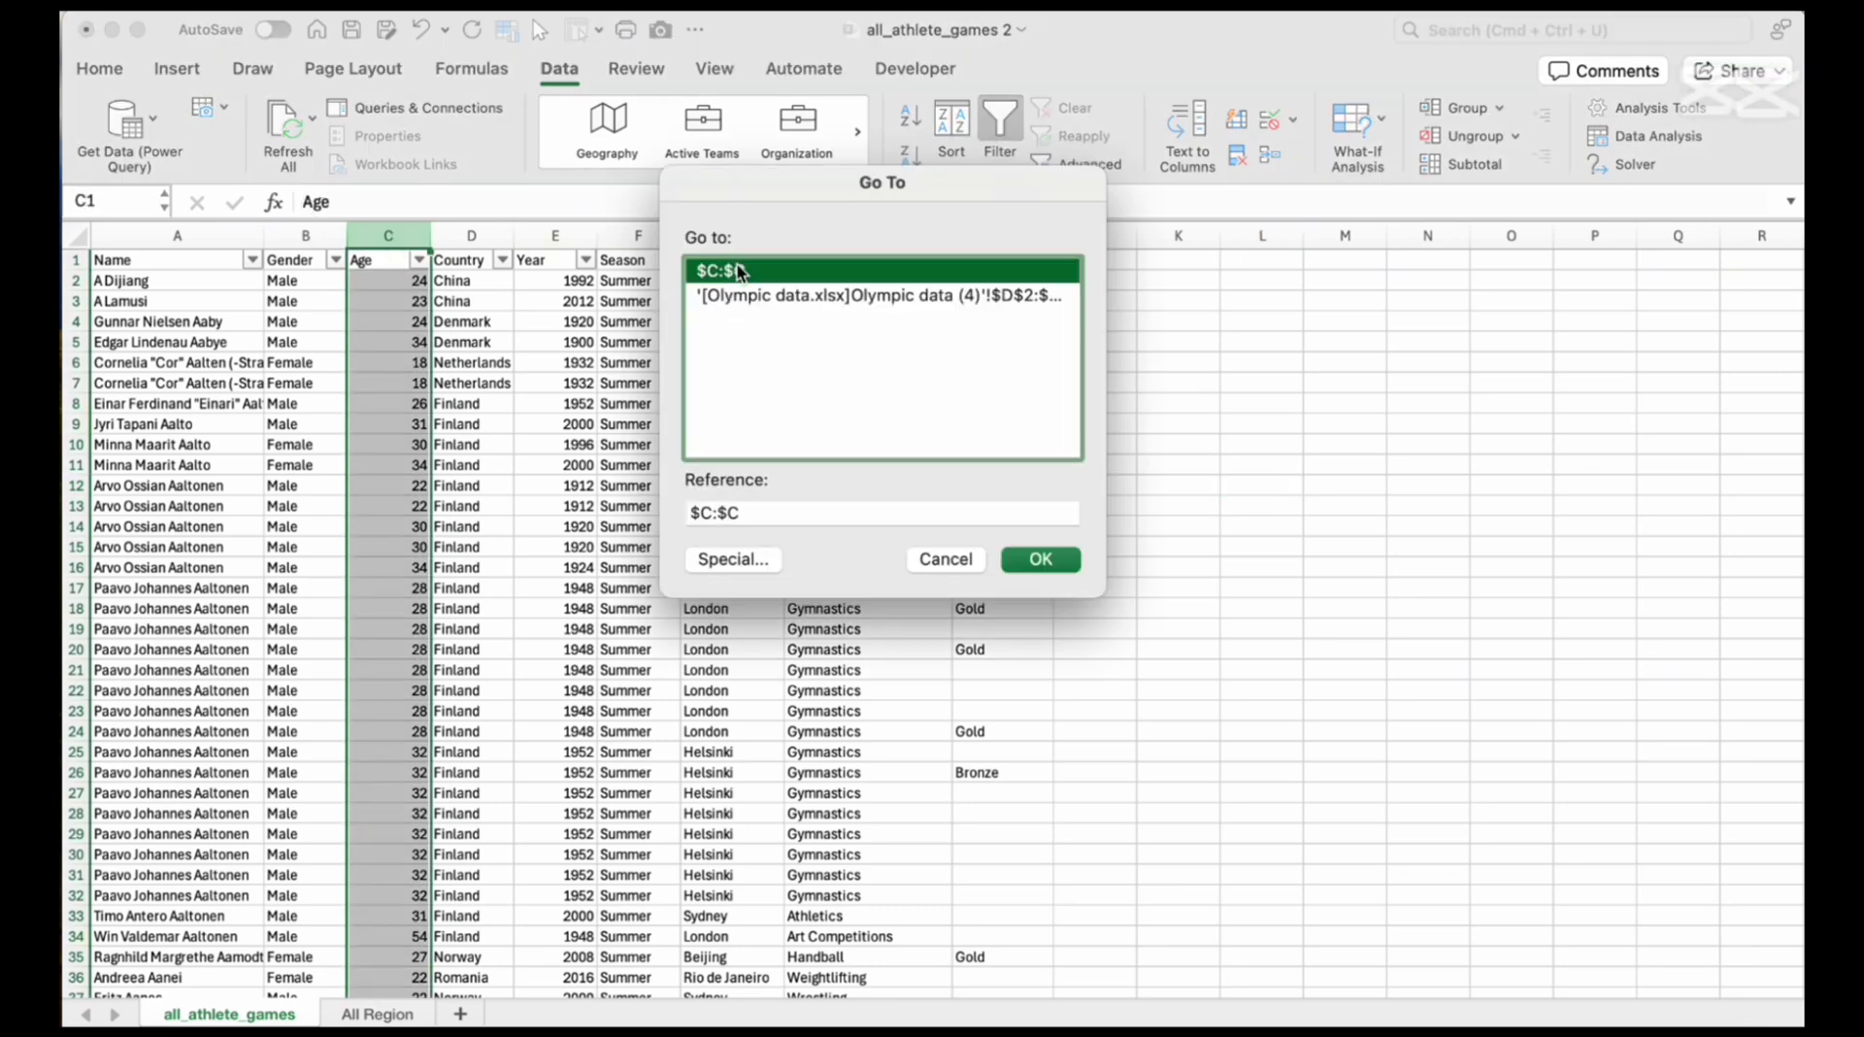
pyautogui.click(742, 562)
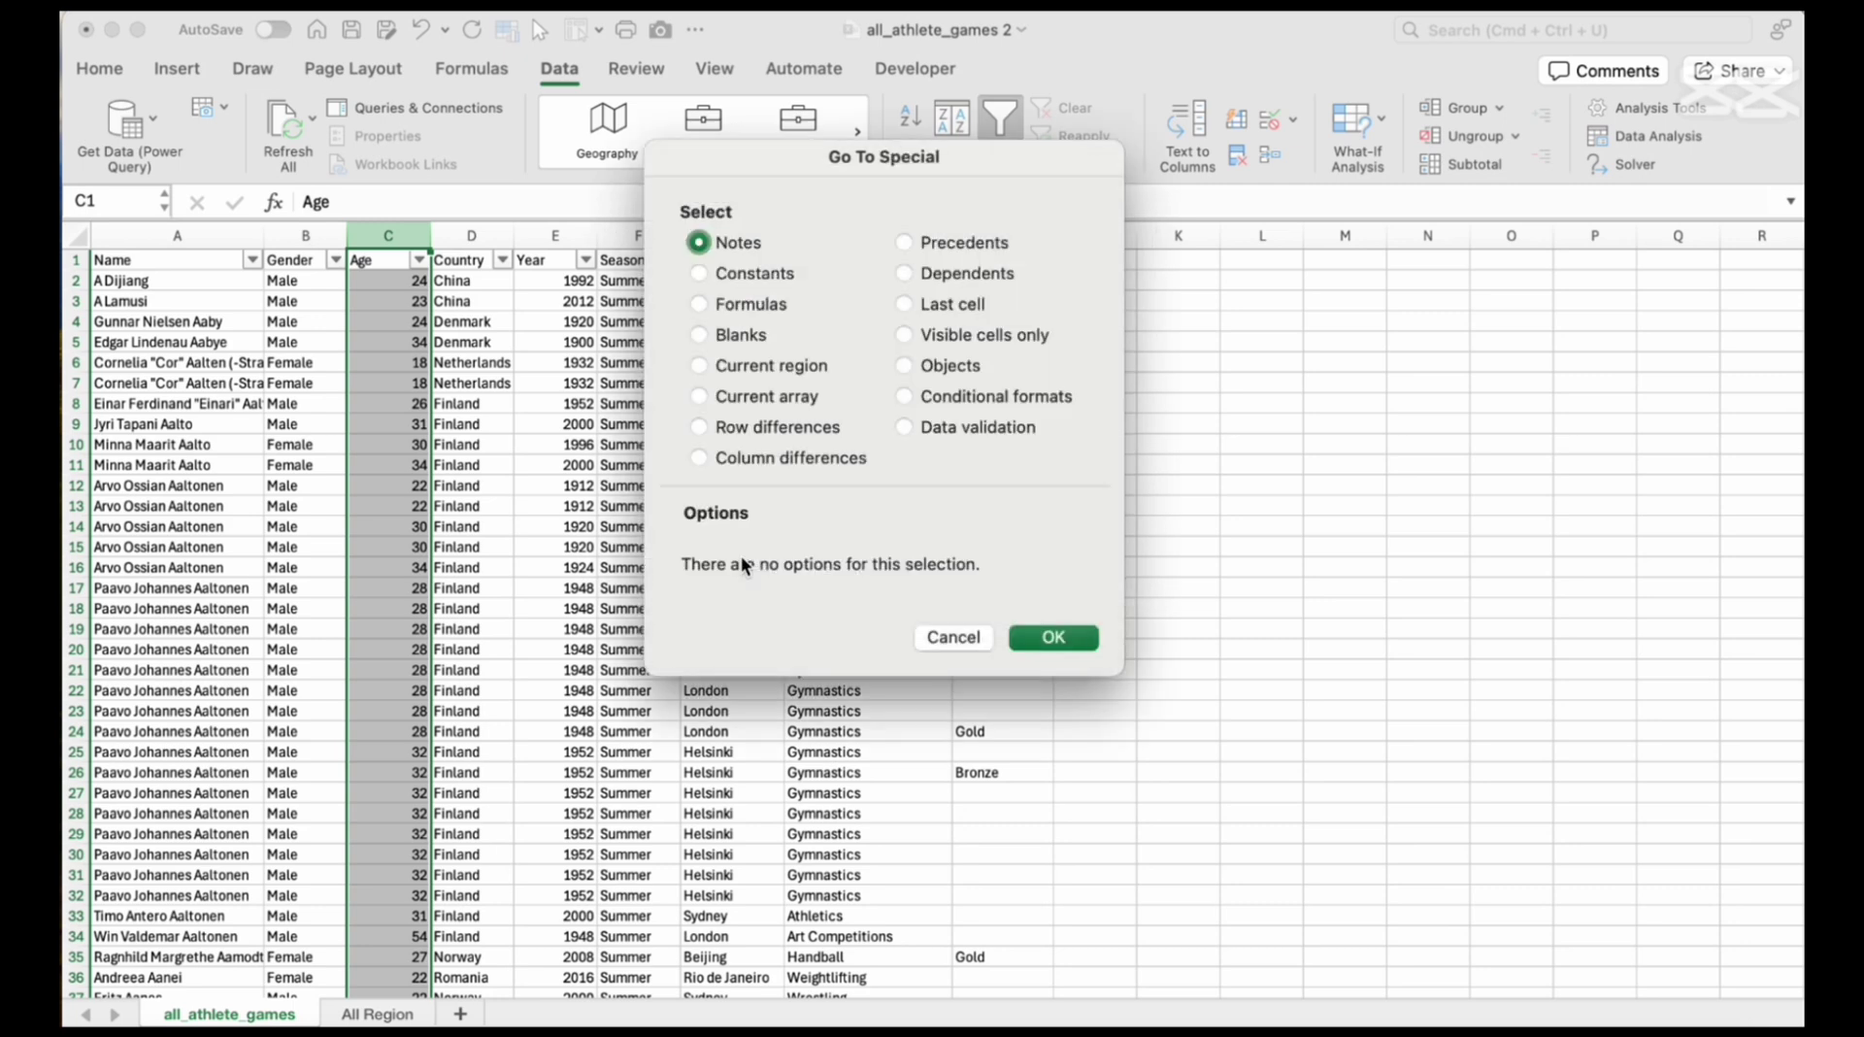
pyautogui.click(700, 335)
pyautogui.click(1053, 638)
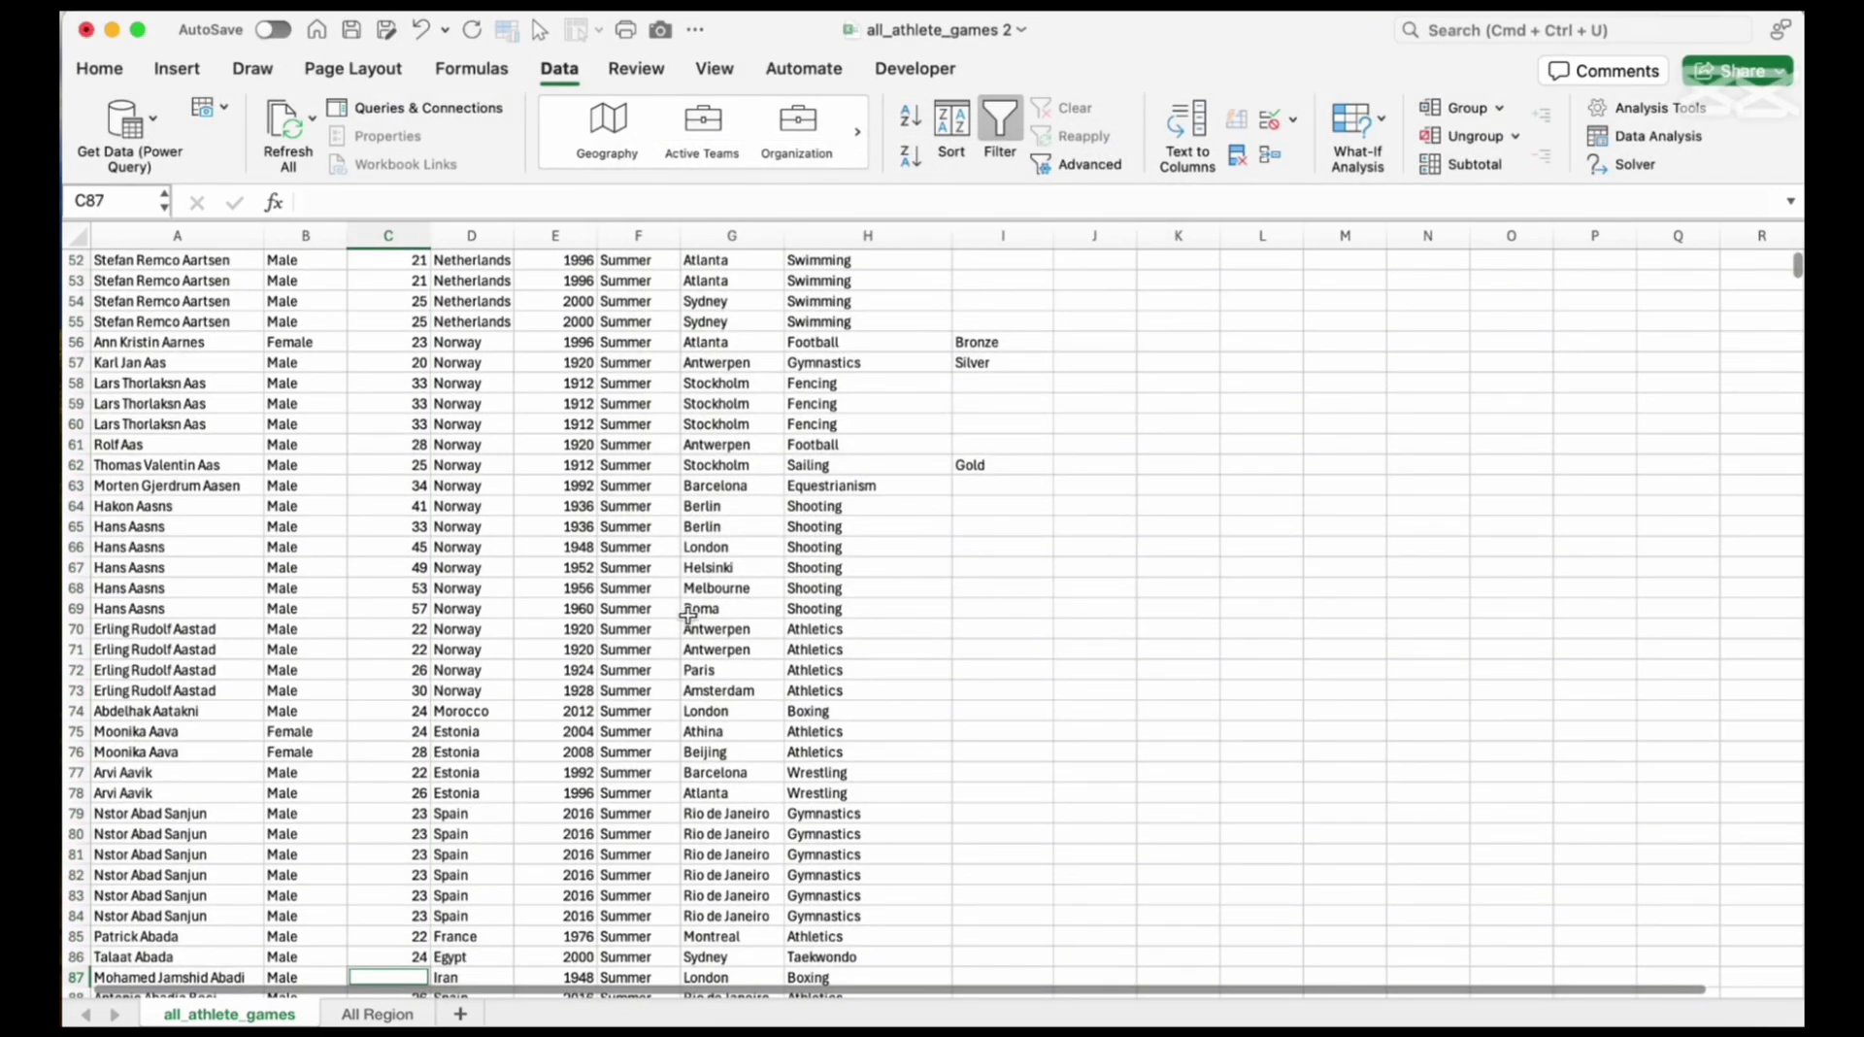
pyautogui.scroll(-5, 688, 615)
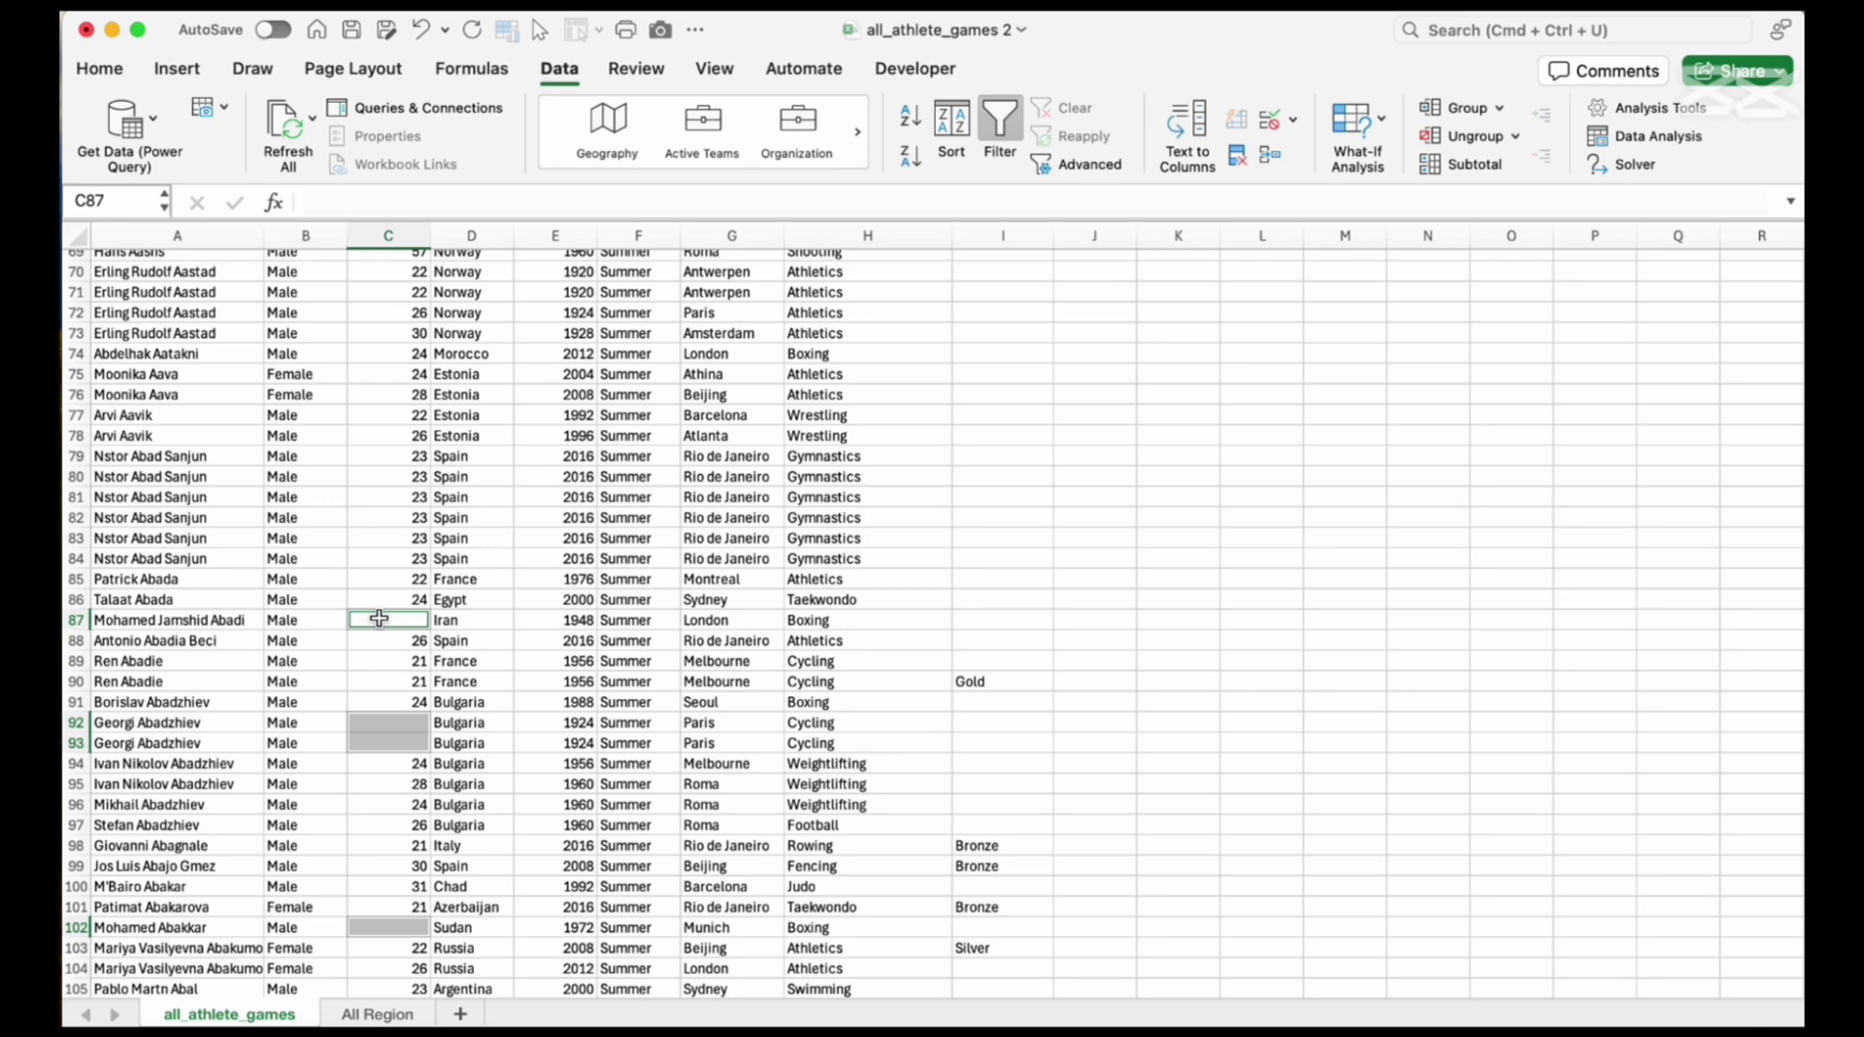
pyautogui.write('26')
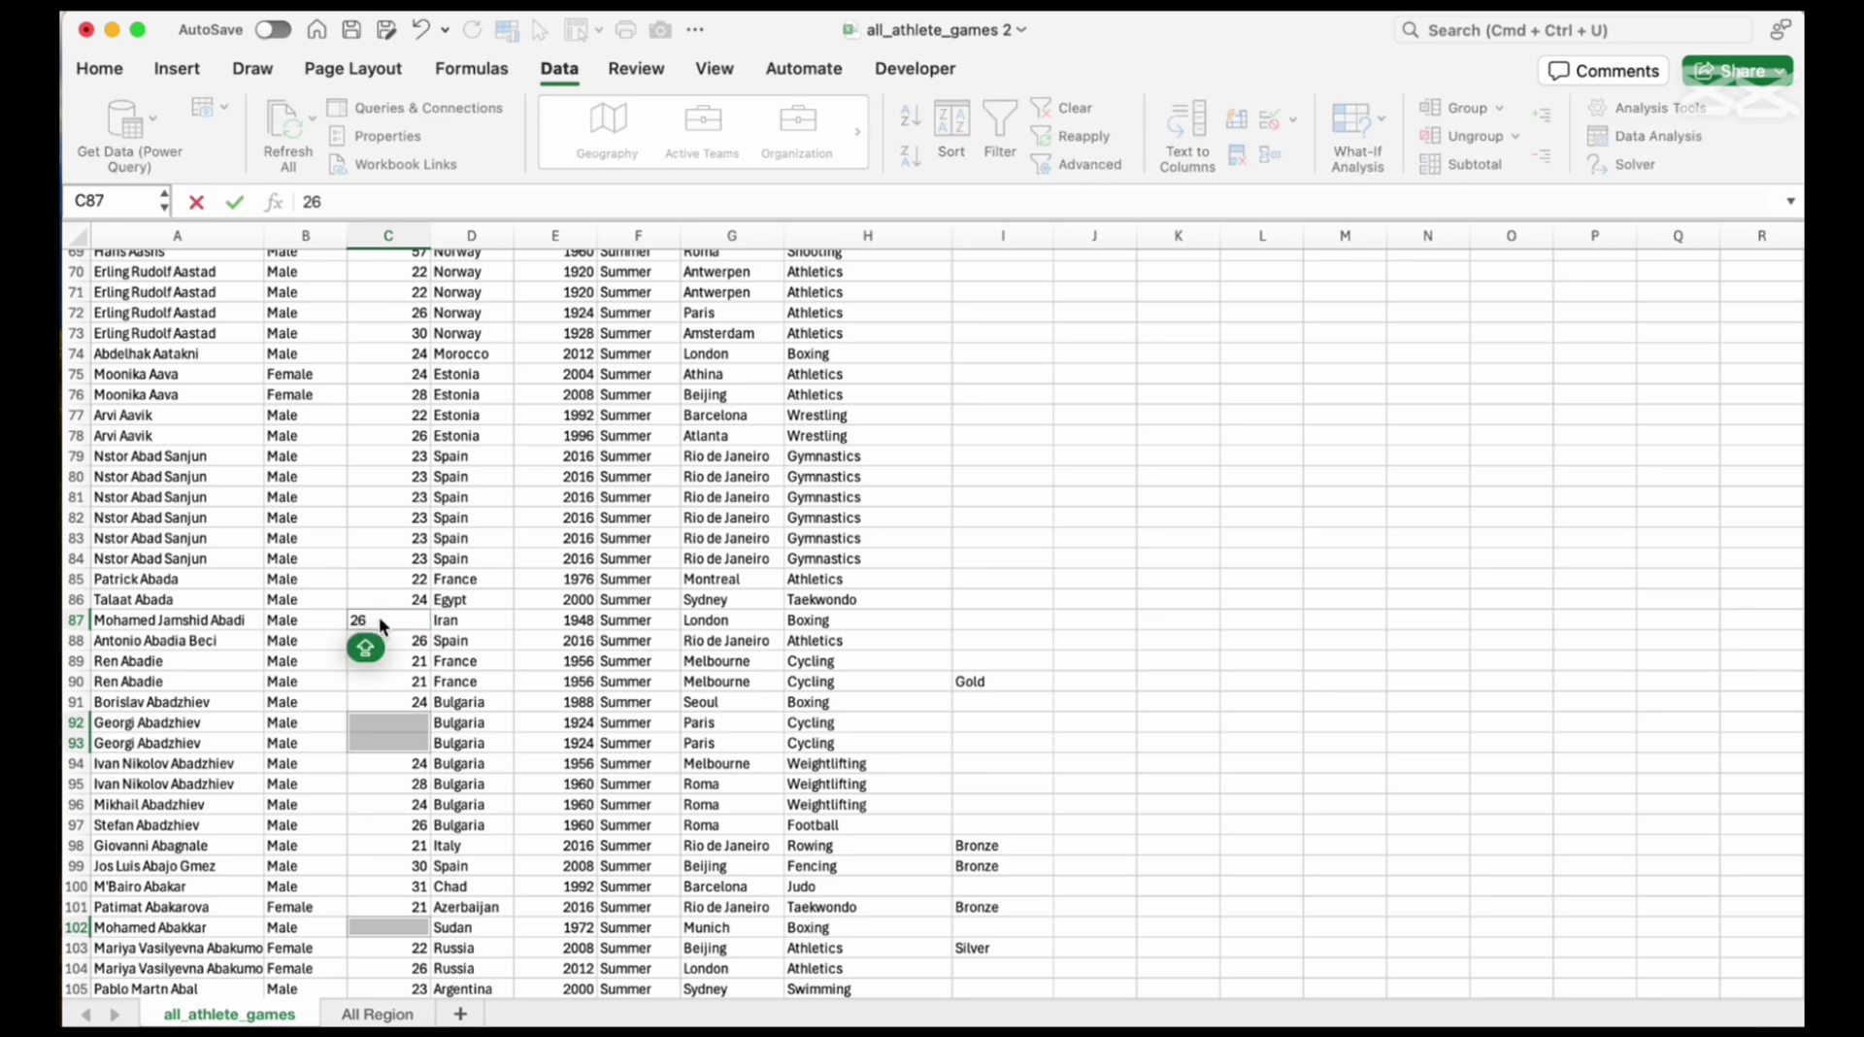
pyautogui.hotkey('ctrl', 'Return')
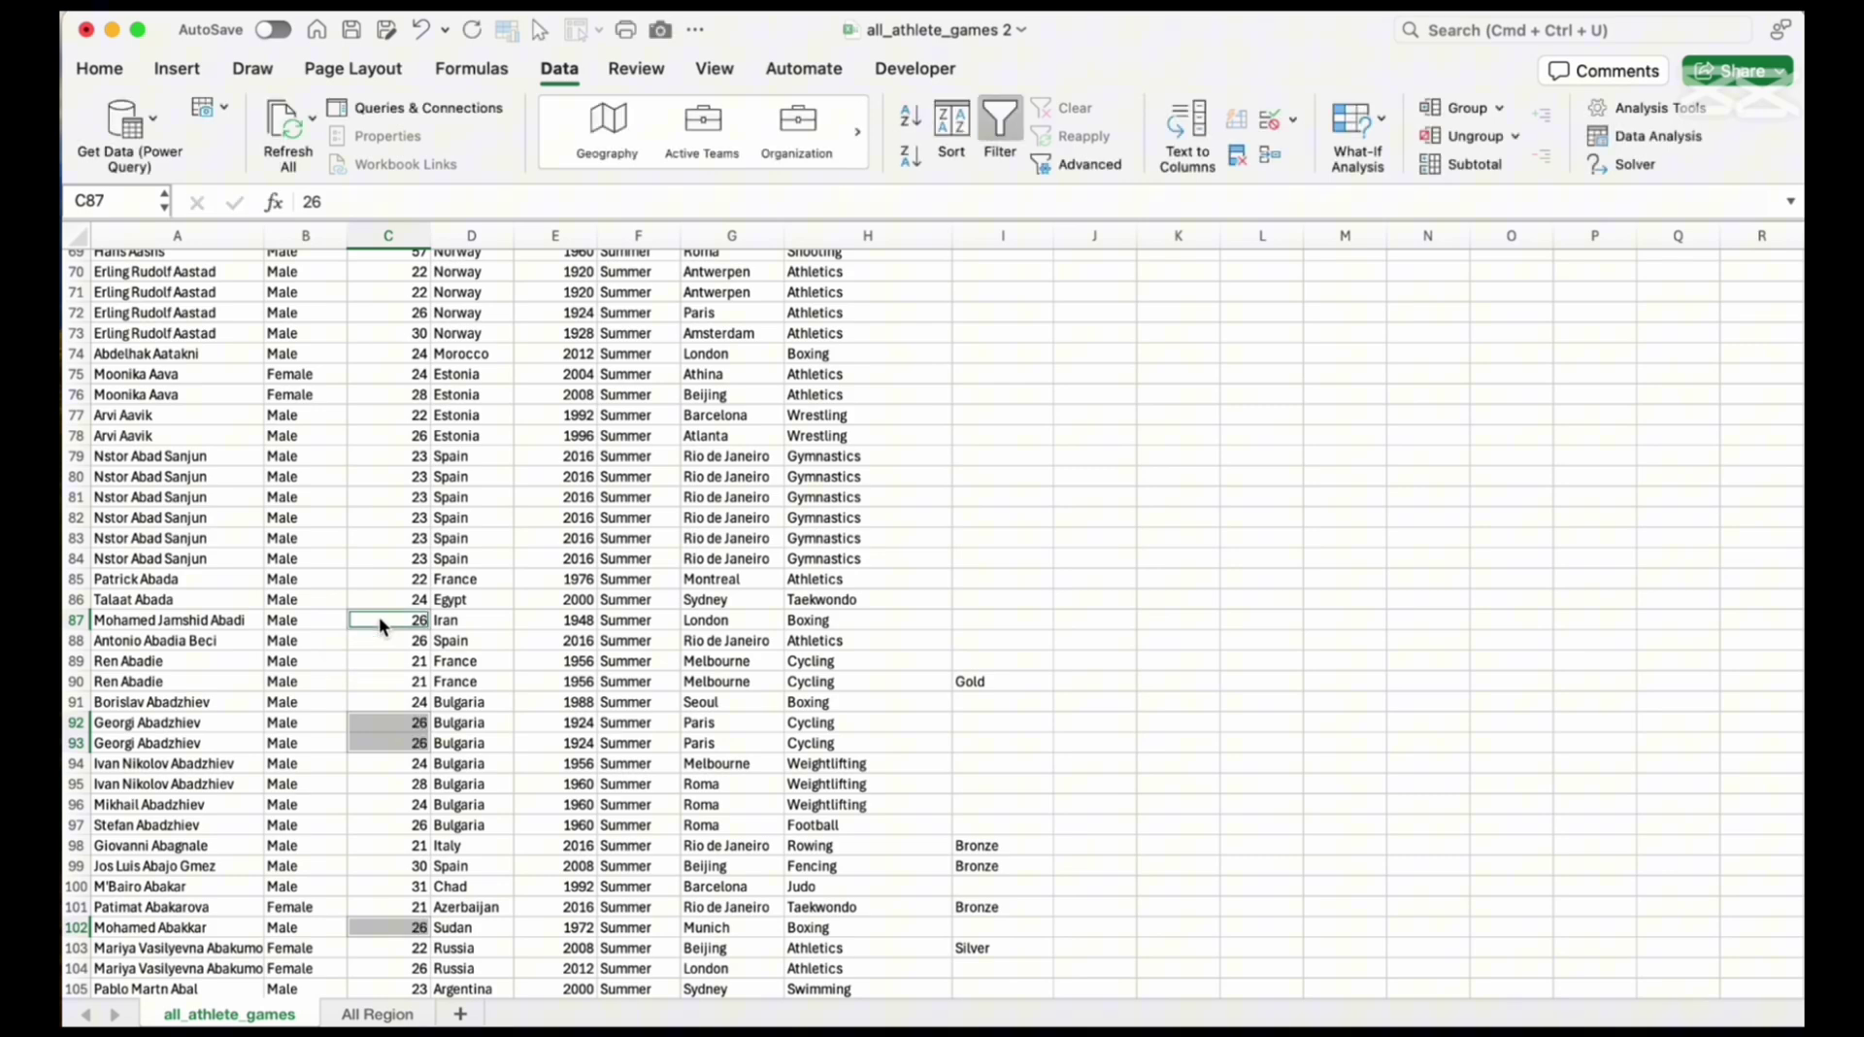
pyautogui.click(956, 488)
pyautogui.scroll(15, 1039, 501)
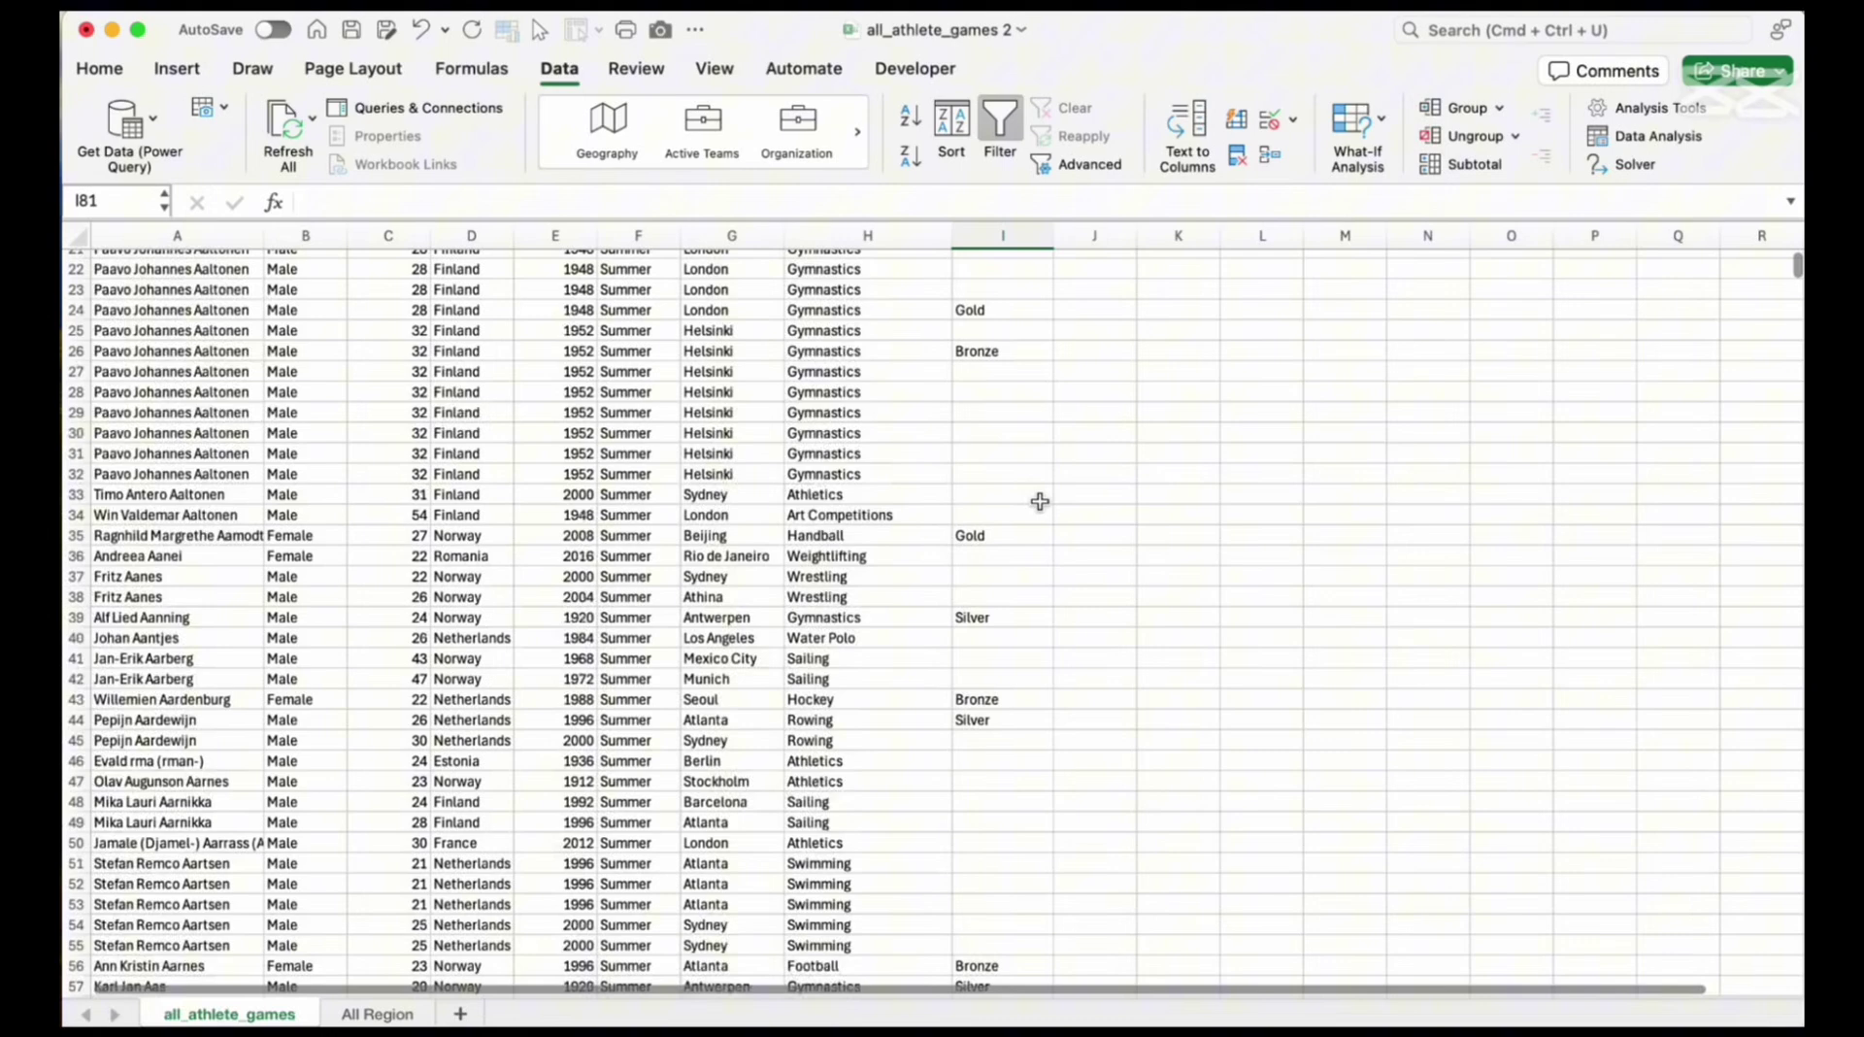
pyautogui.scroll(5, 1039, 501)
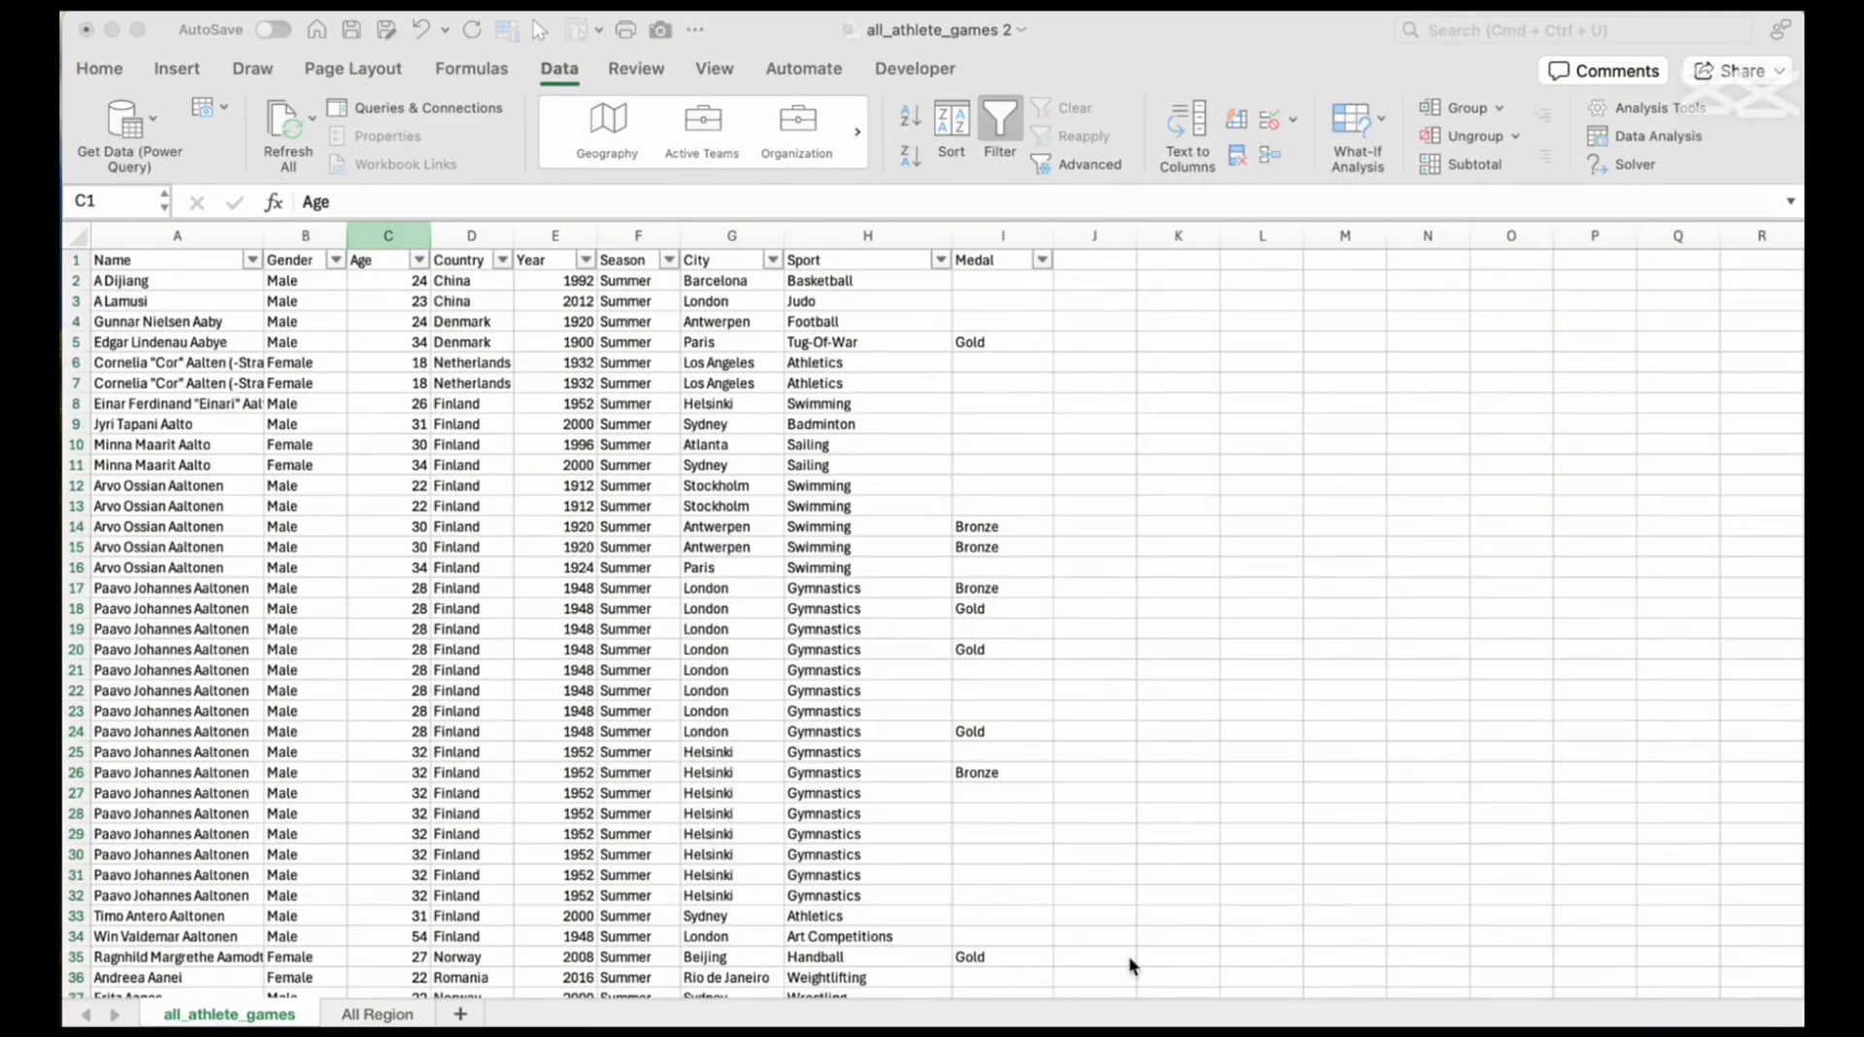
# Check the Age column's filter list from start to end for remaining blank entries
pyautogui.click(402, 235)
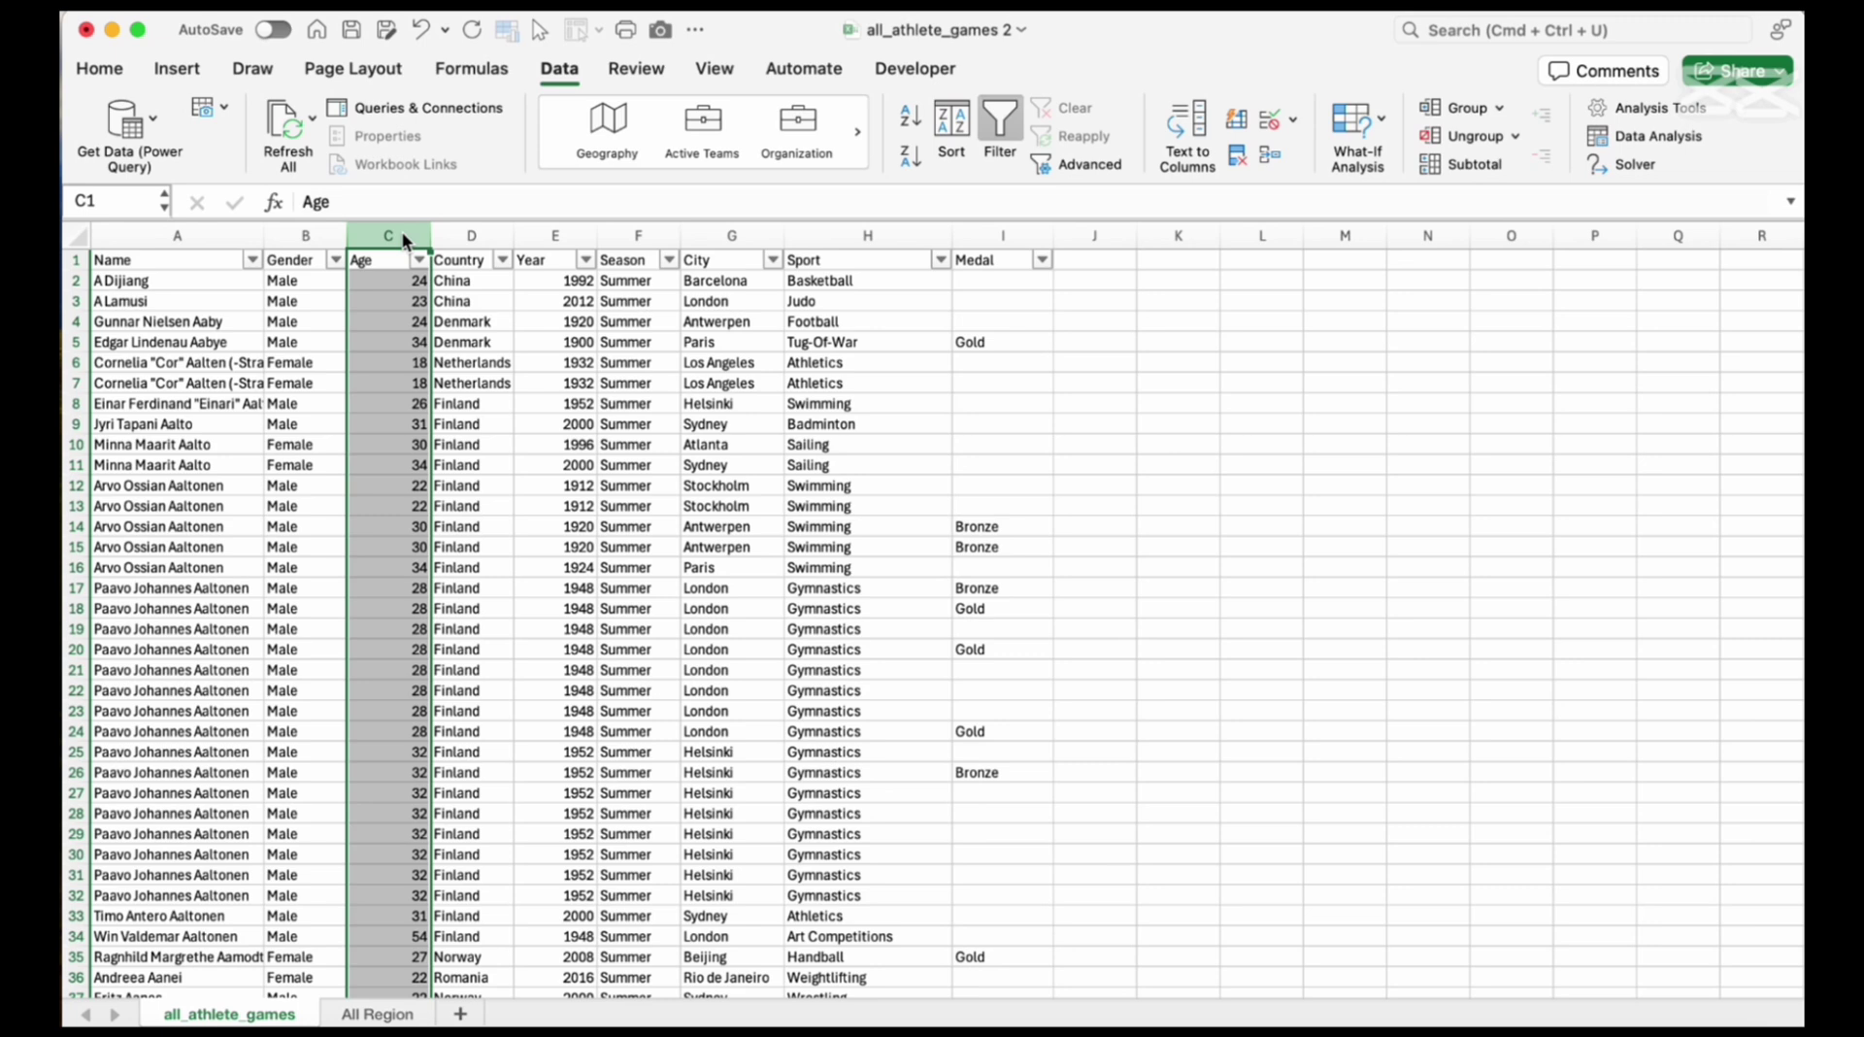
pyautogui.click(419, 260)
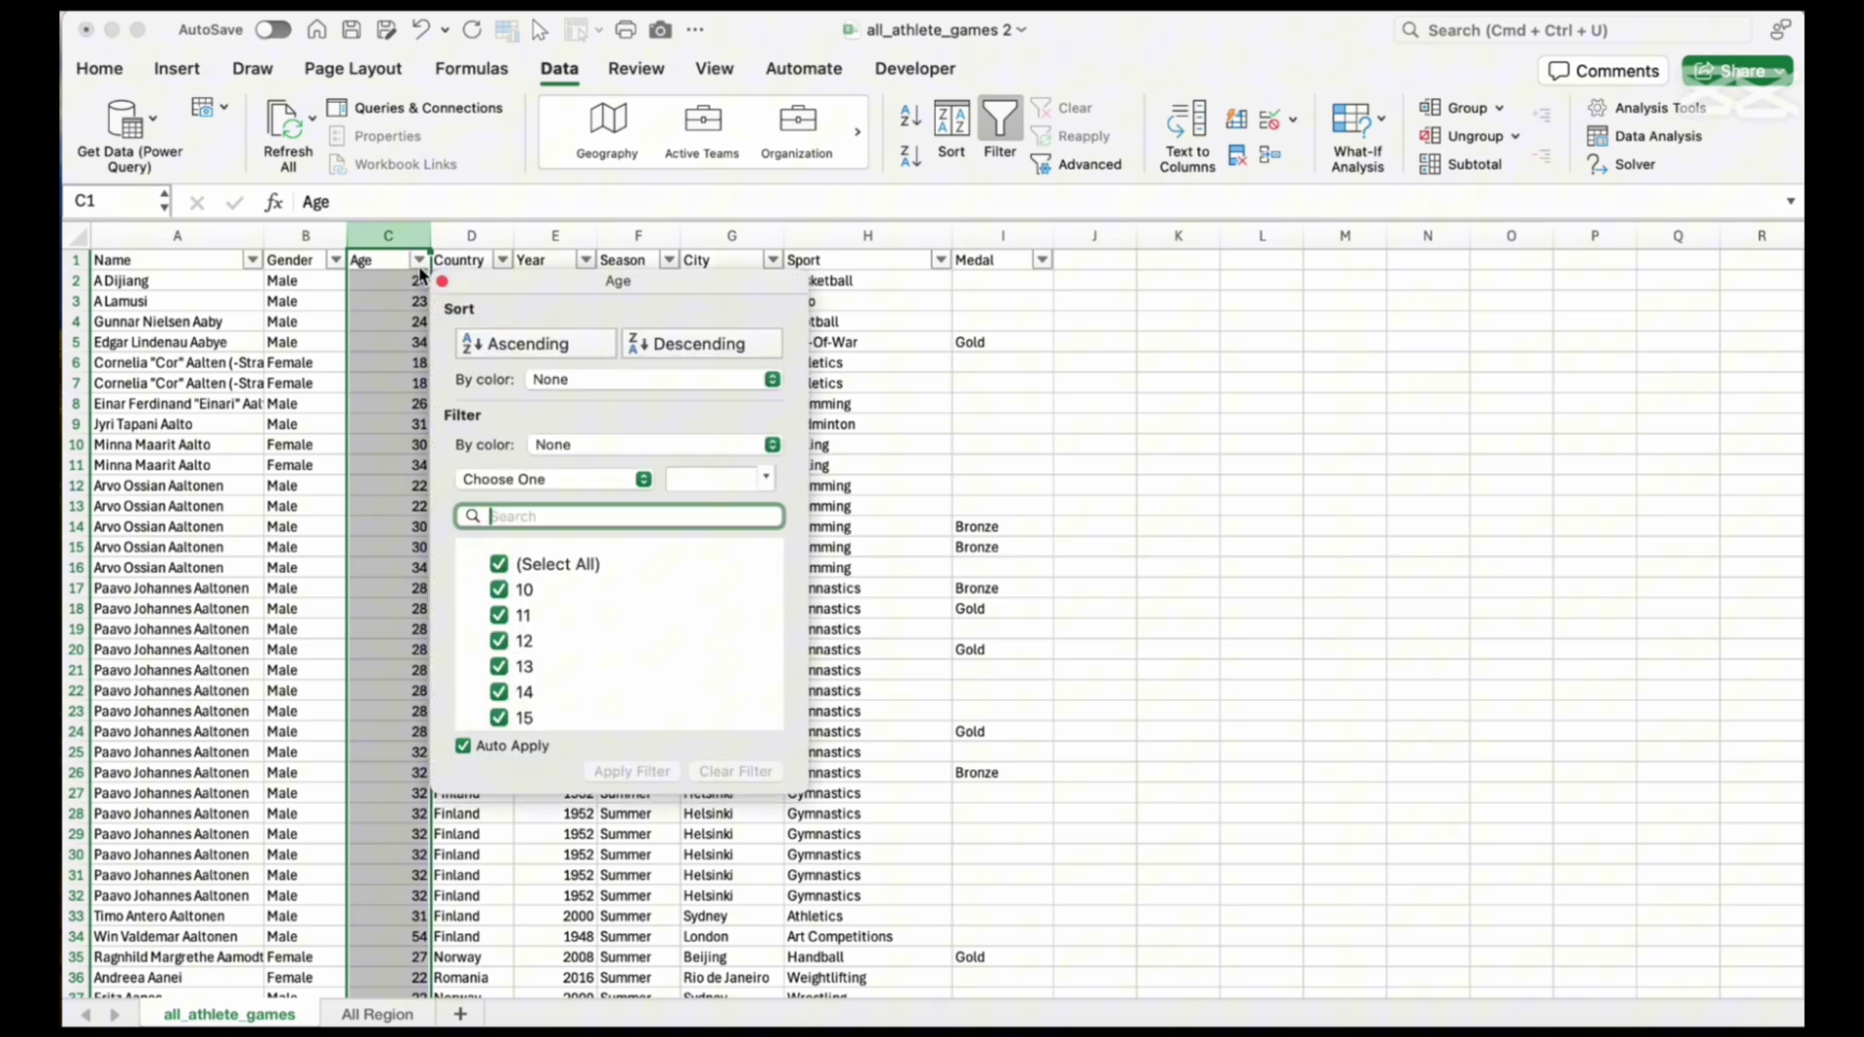
pyautogui.scroll(-3, 555, 614)
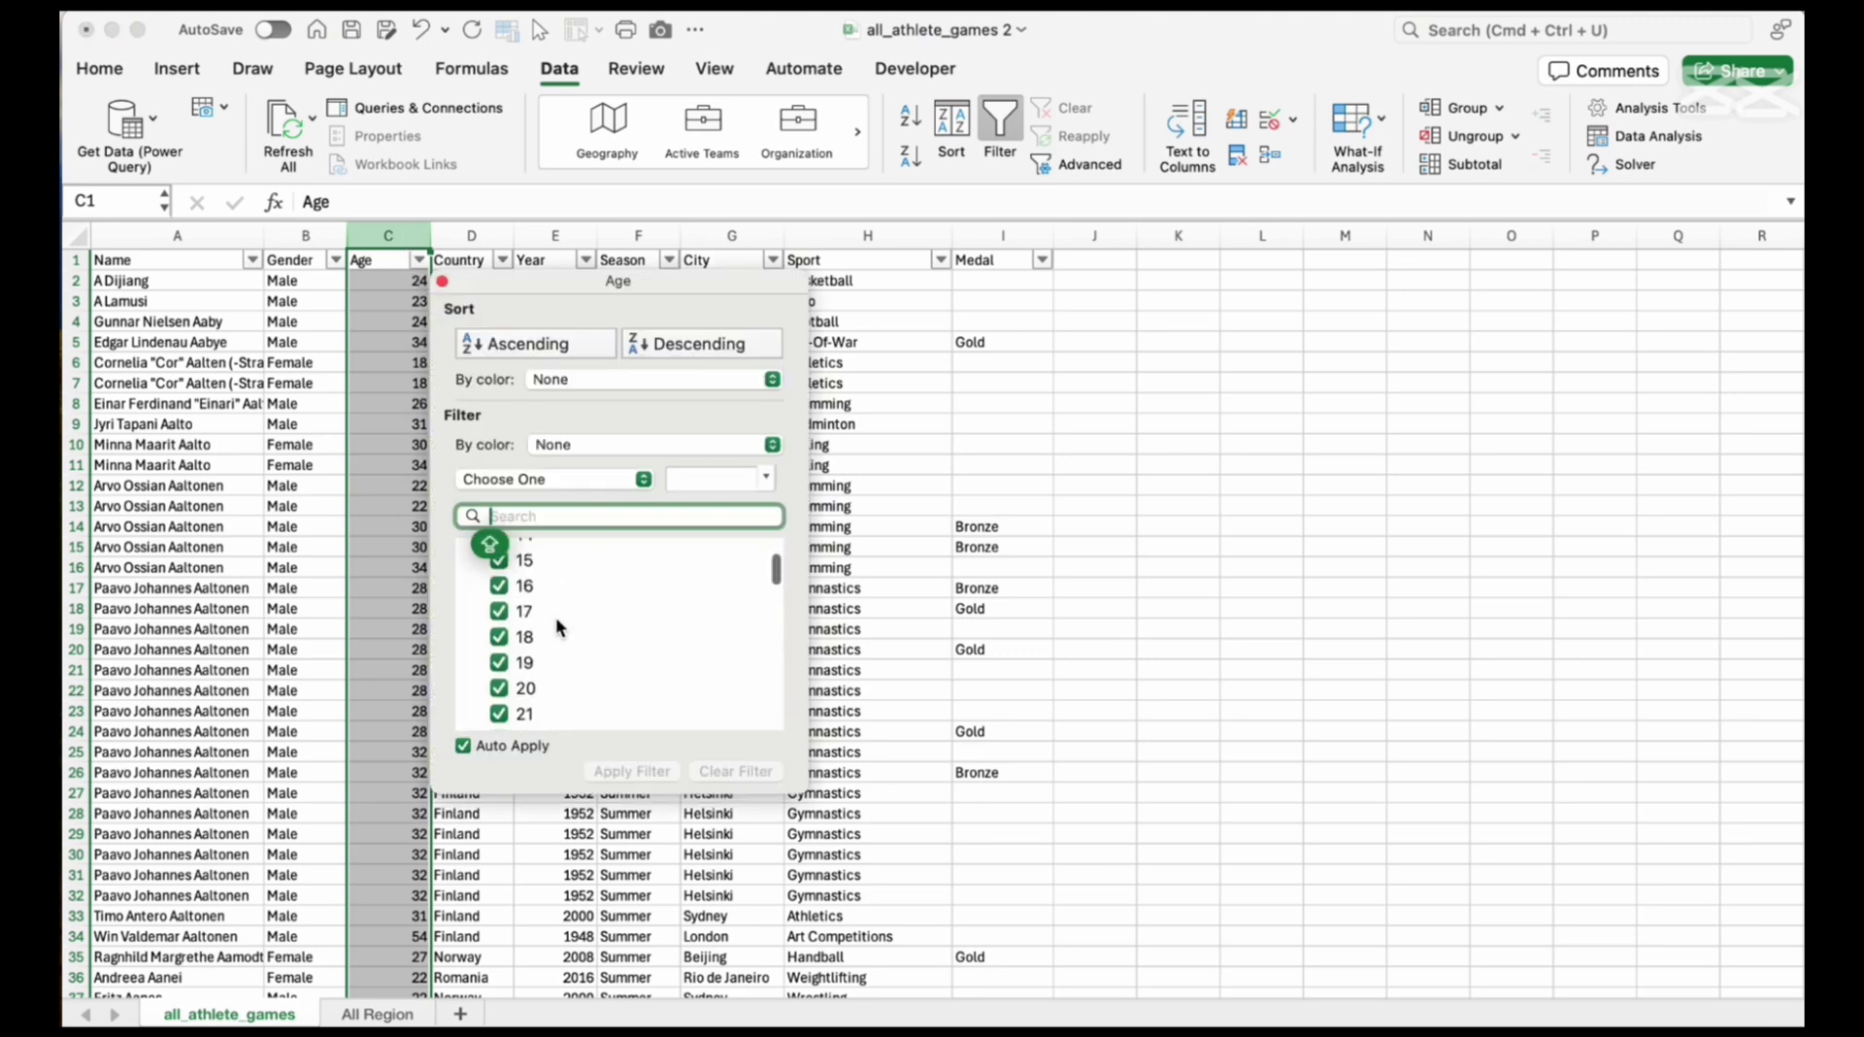
pyautogui.scroll(-15, 557, 627)
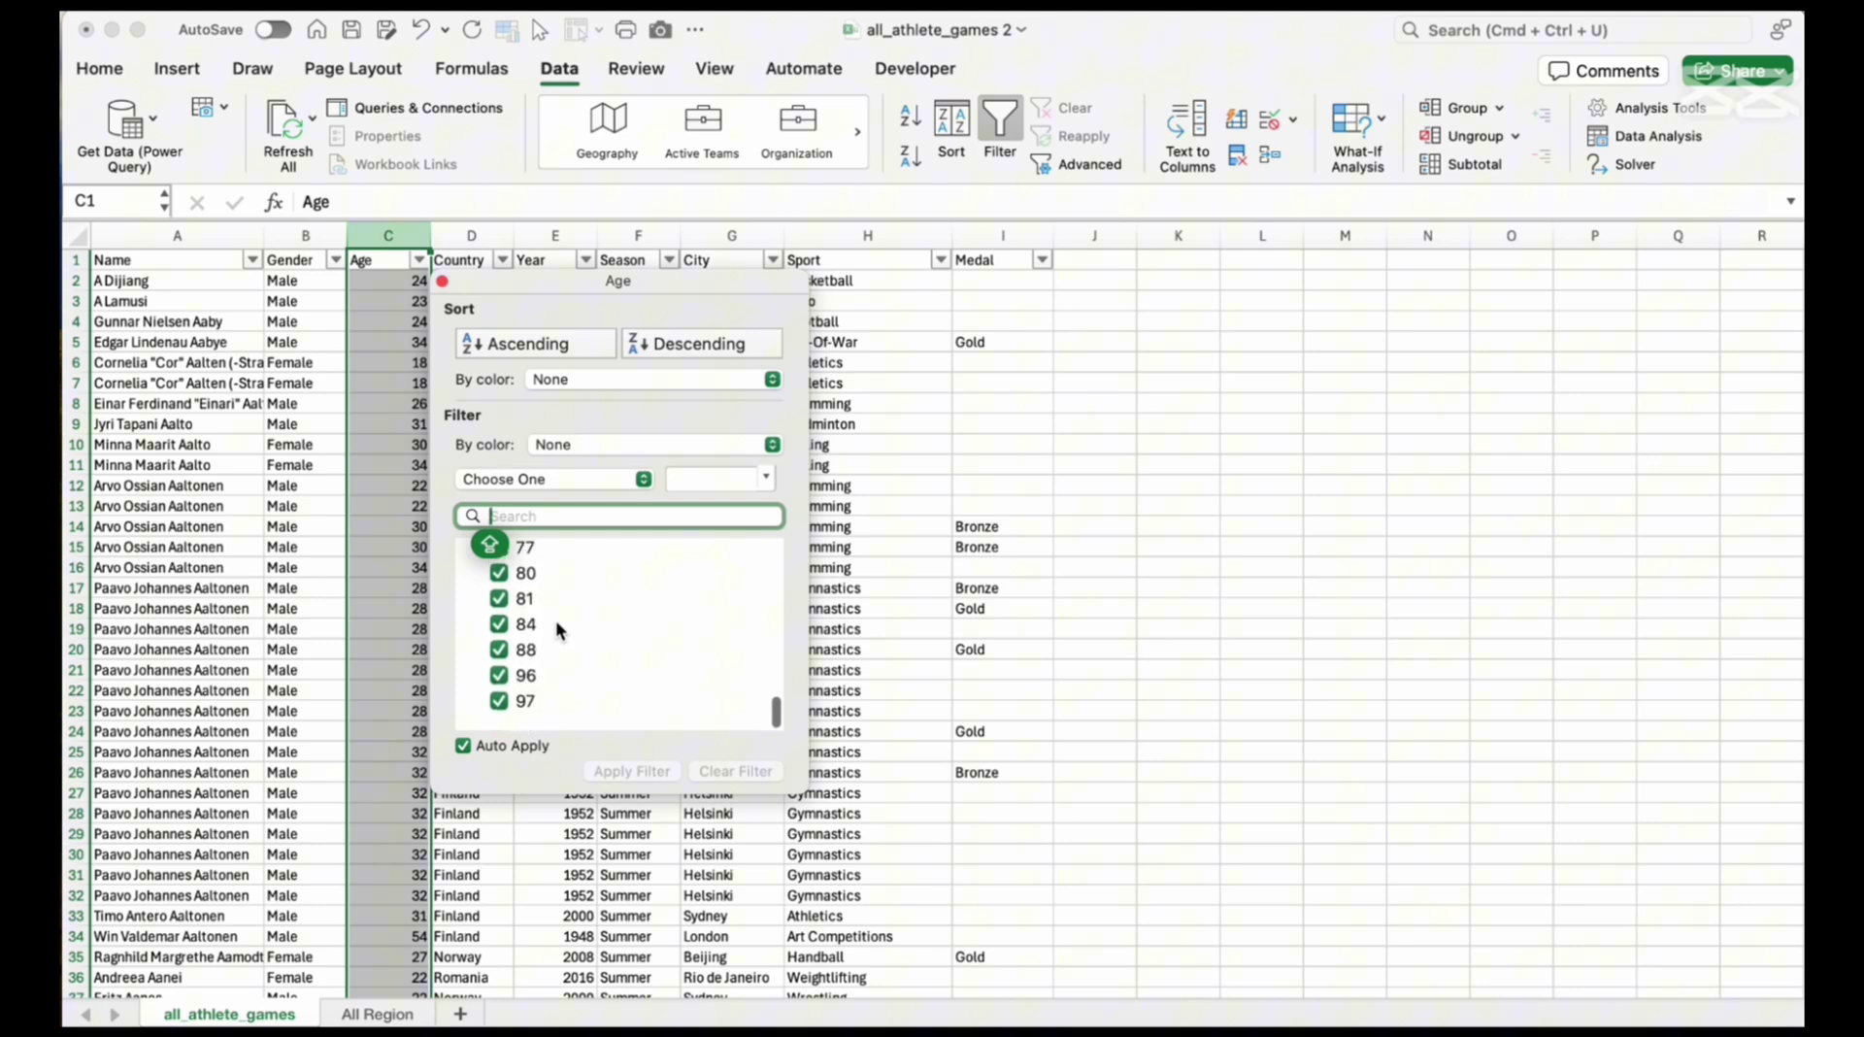
pyautogui.scroll(18, 555, 630)
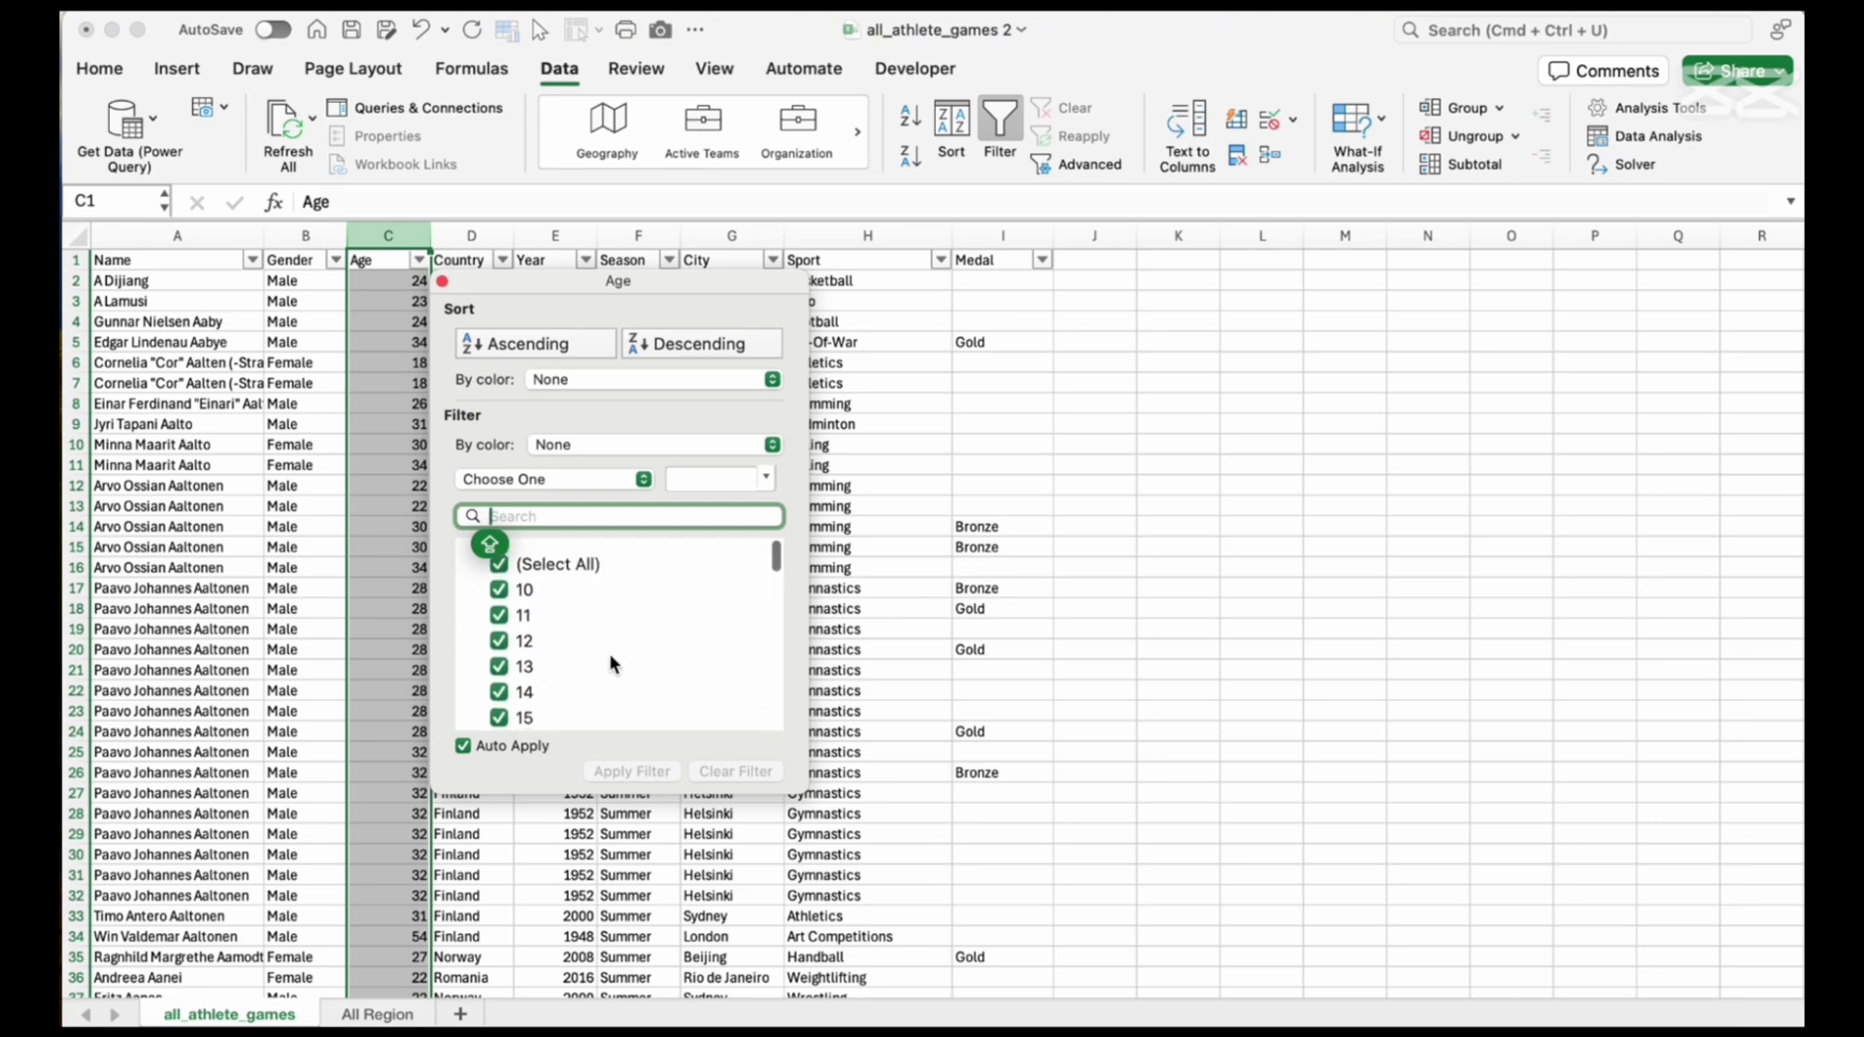
pyautogui.press('Escape')
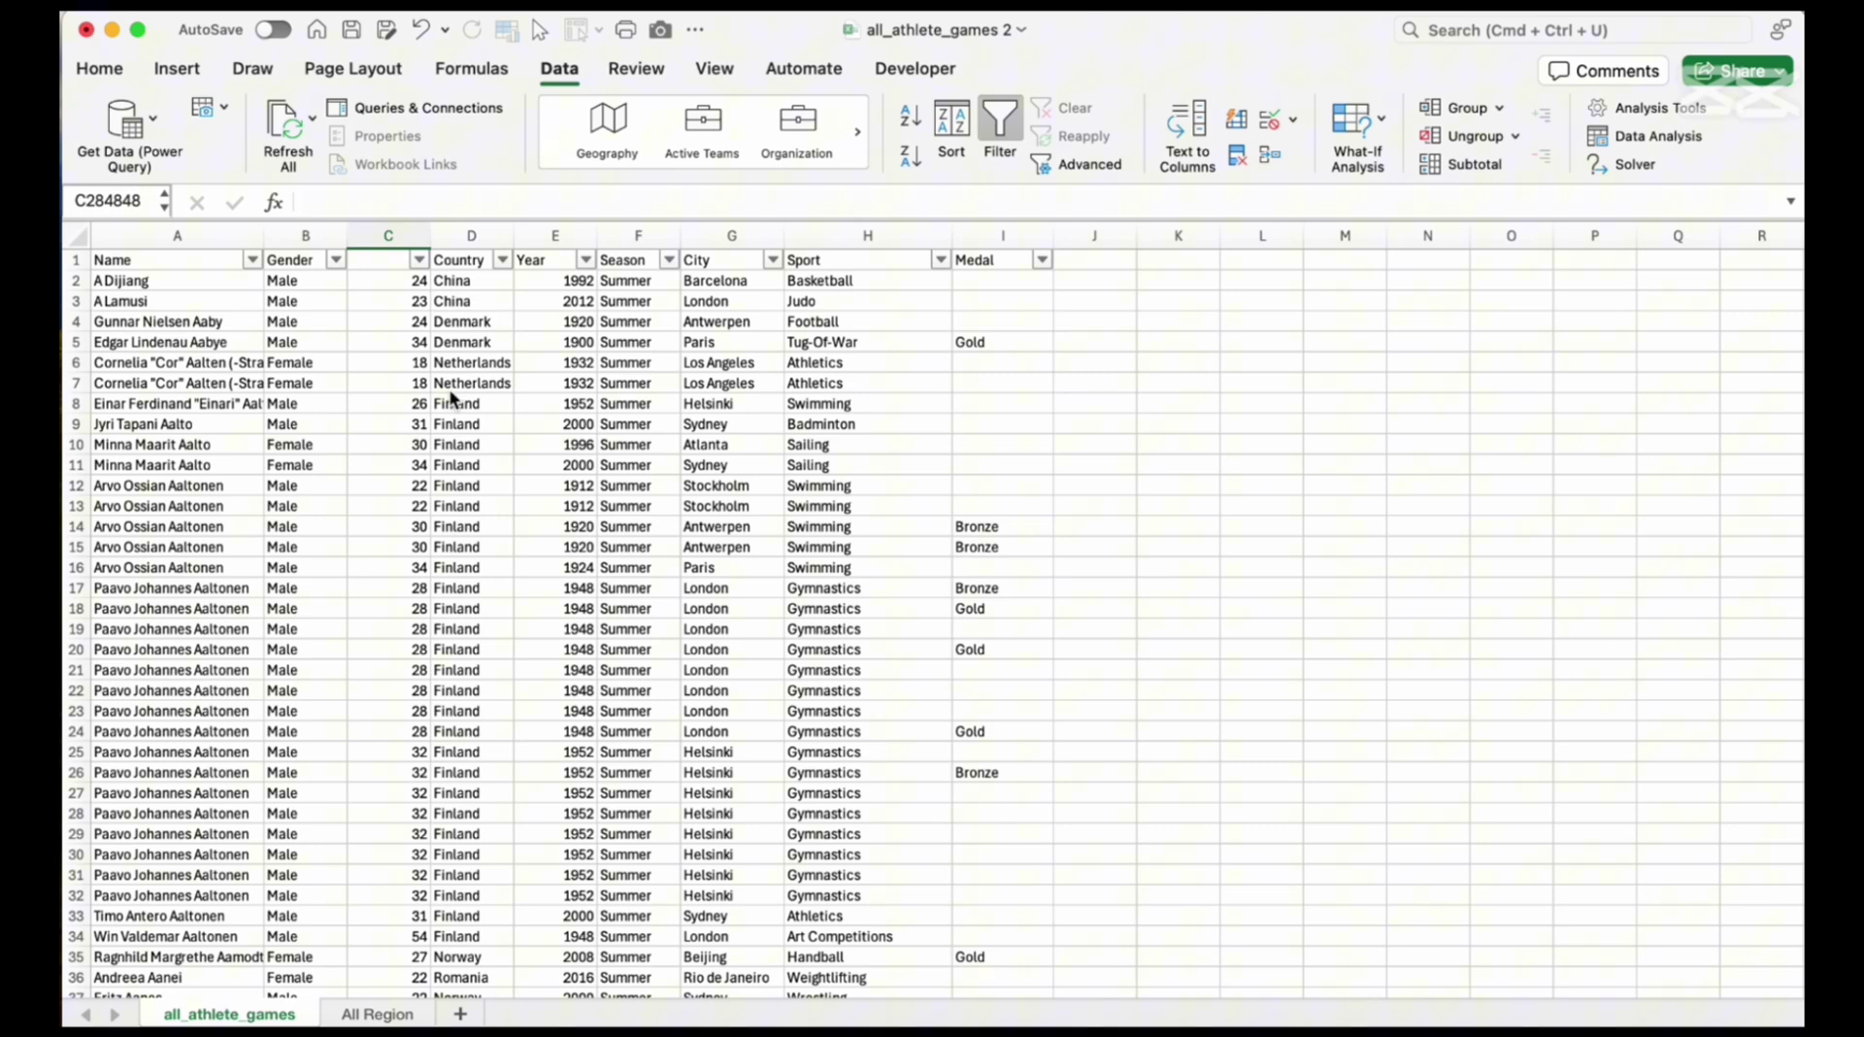
pyautogui.click(394, 230)
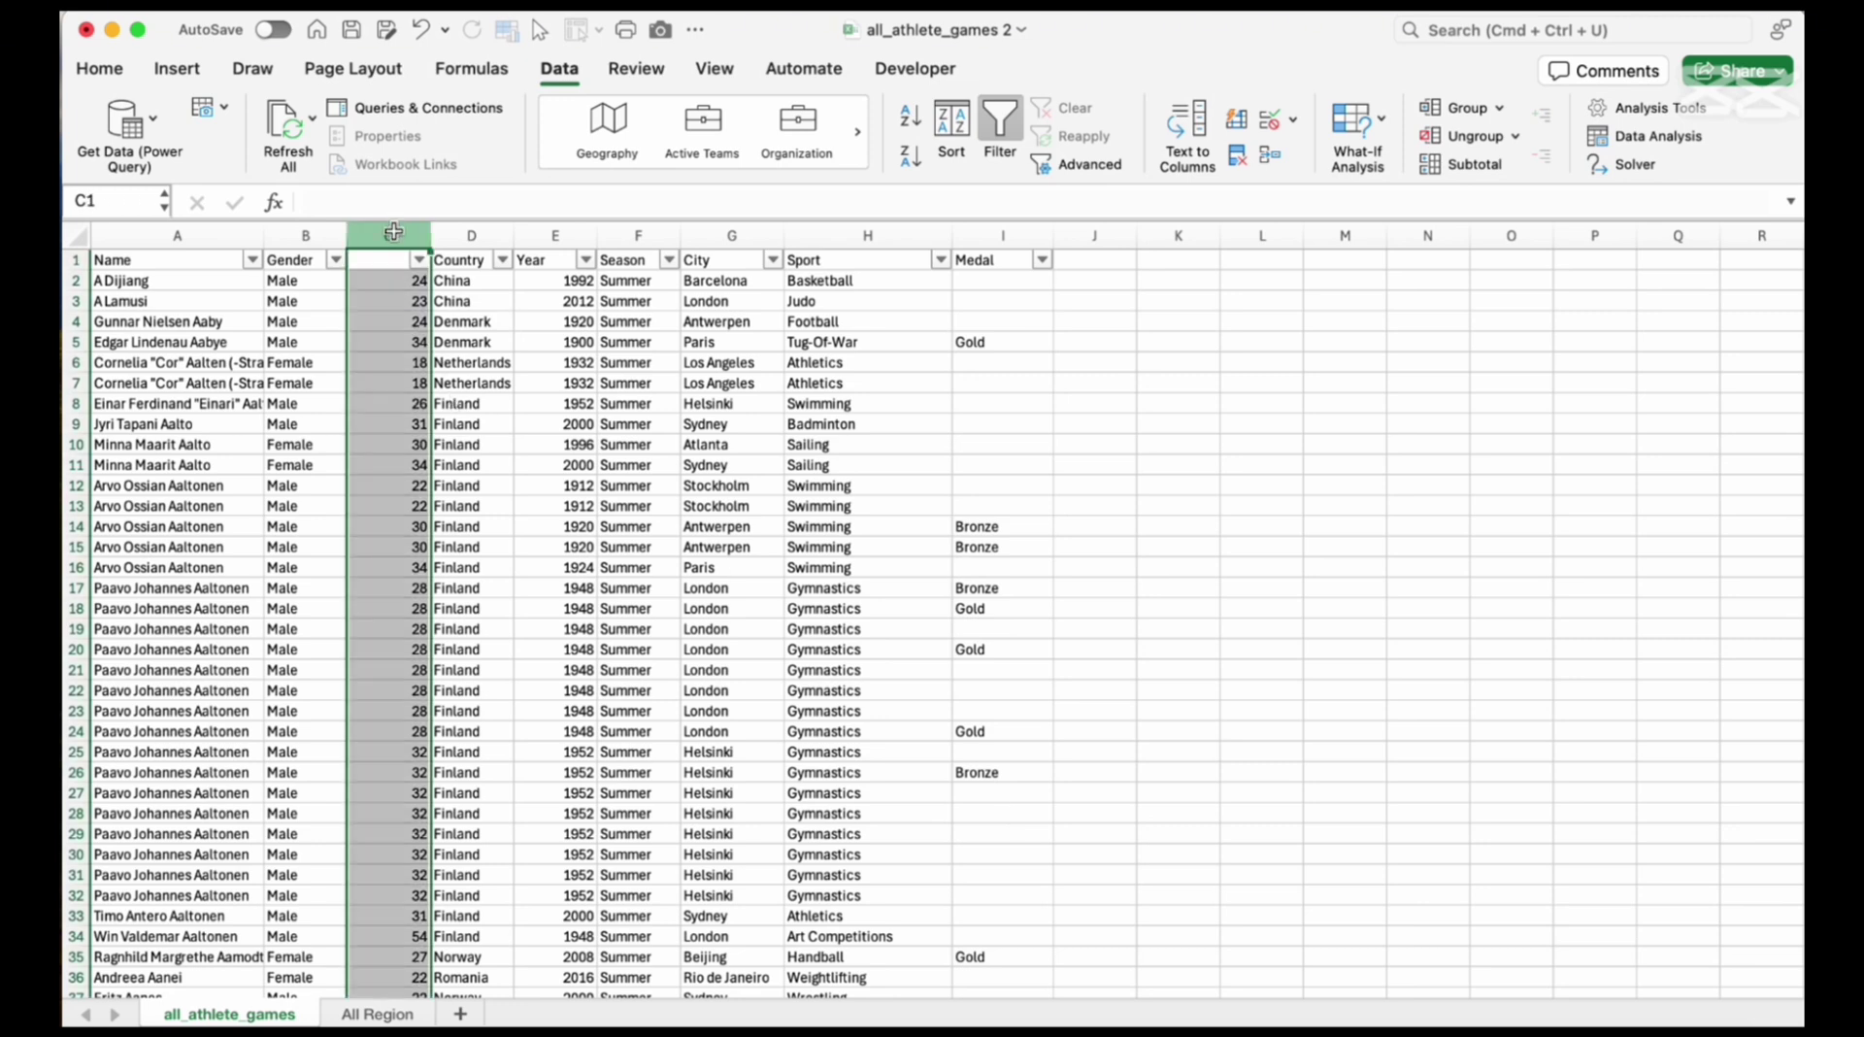
# Look through the Country column's filter list for wrong or blank entries
pyautogui.click(476, 305)
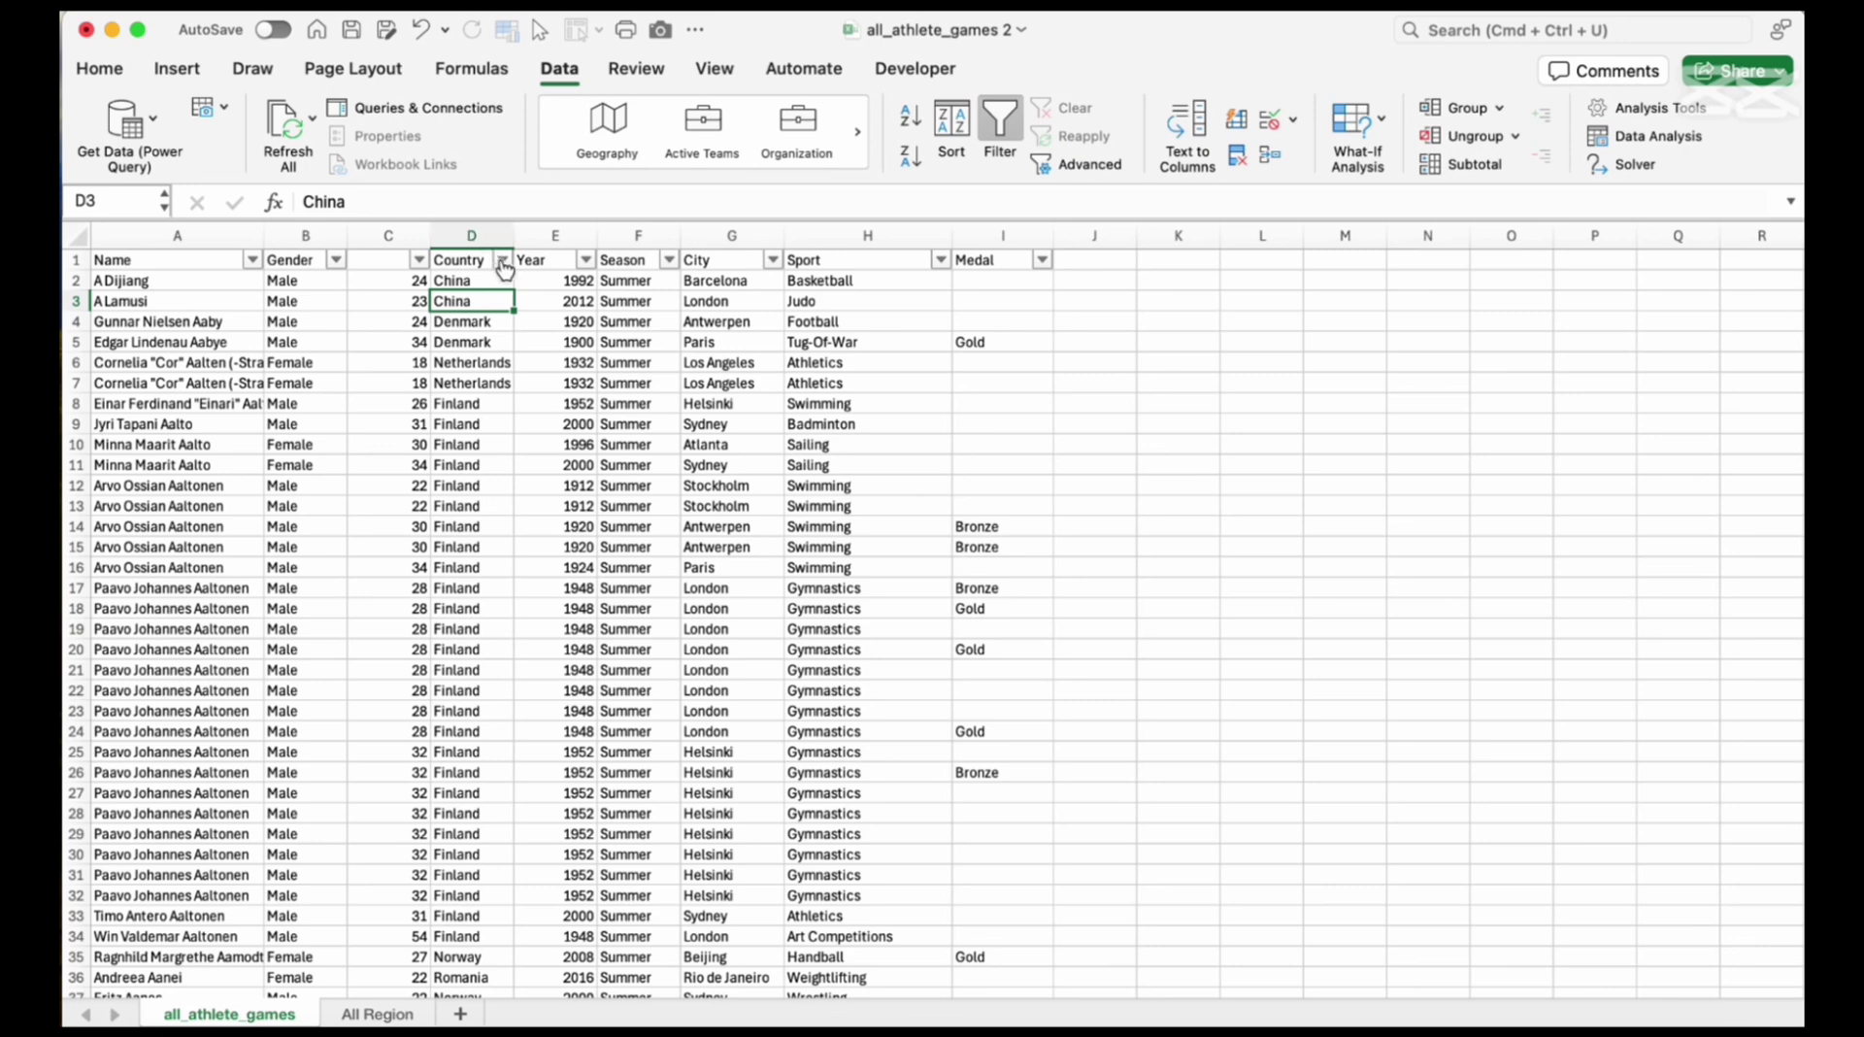
pyautogui.click(502, 260)
pyautogui.scroll(-15, 683, 594)
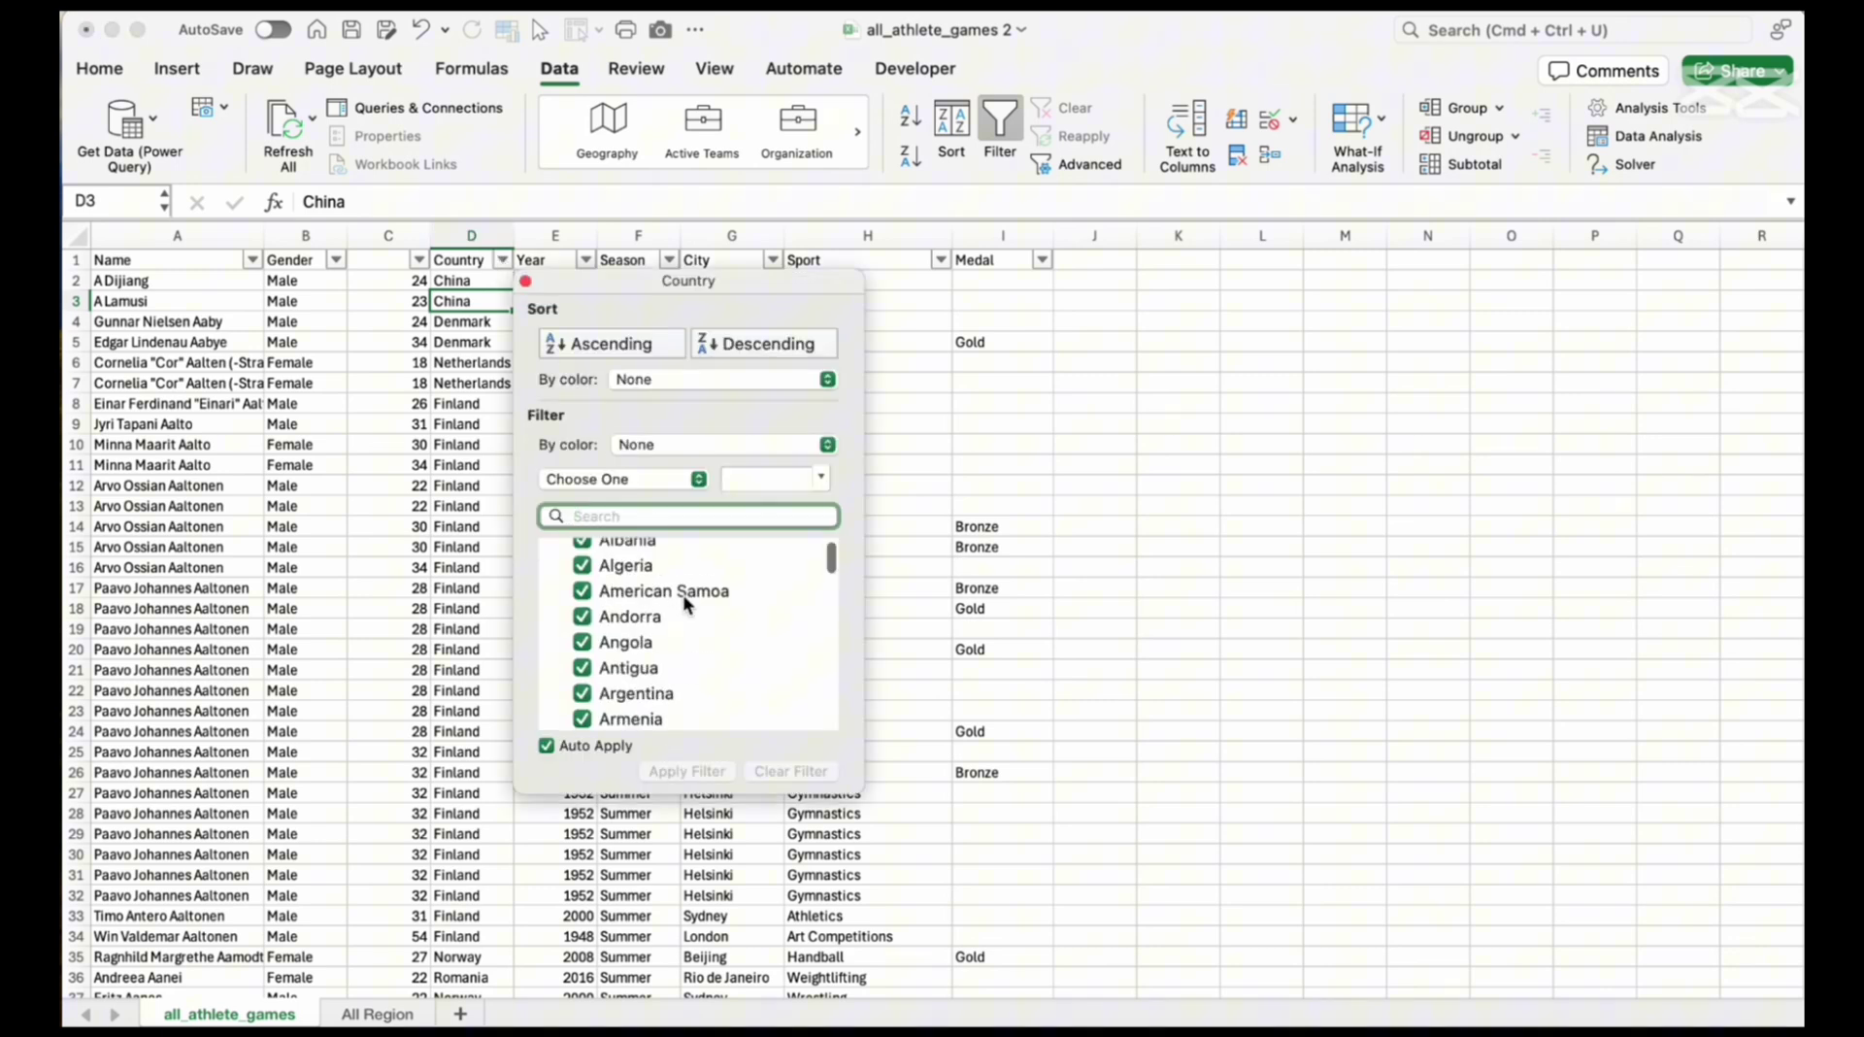
pyautogui.scroll(-20, 684, 594)
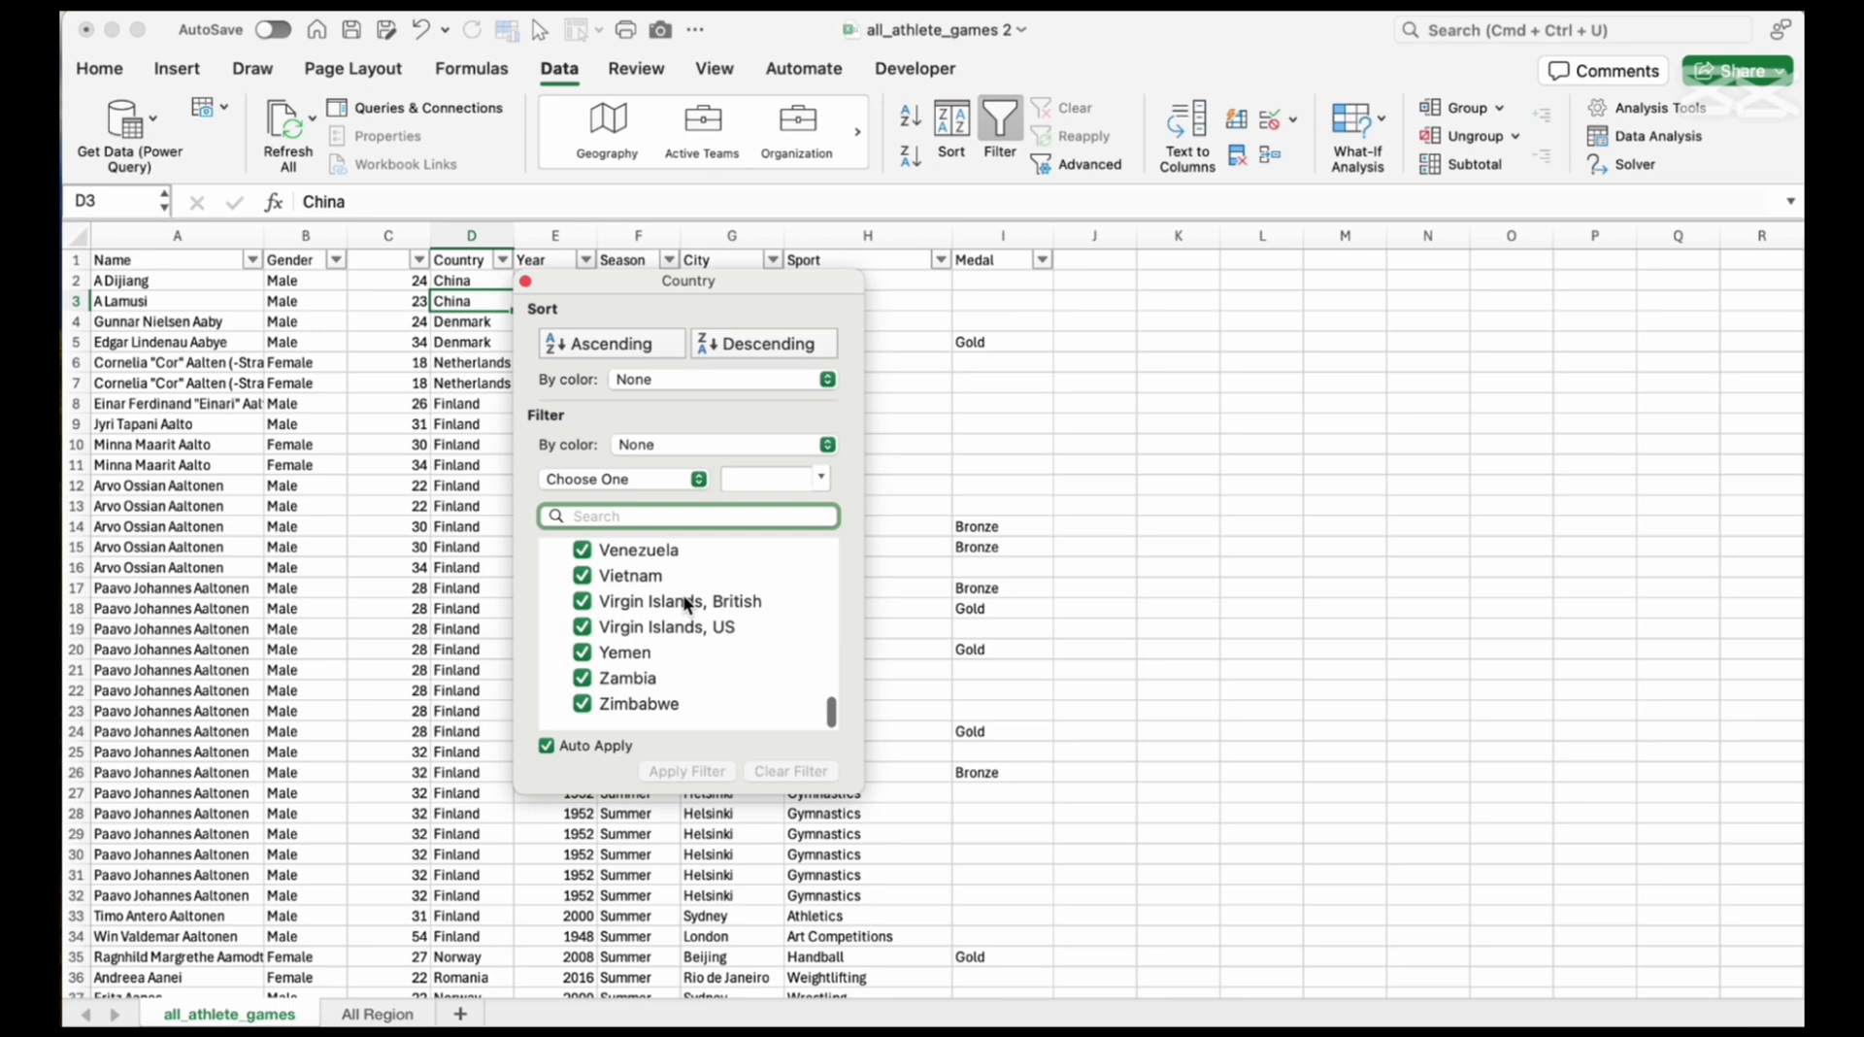
pyautogui.scroll(3, 686, 598)
pyautogui.scroll(10, 685, 594)
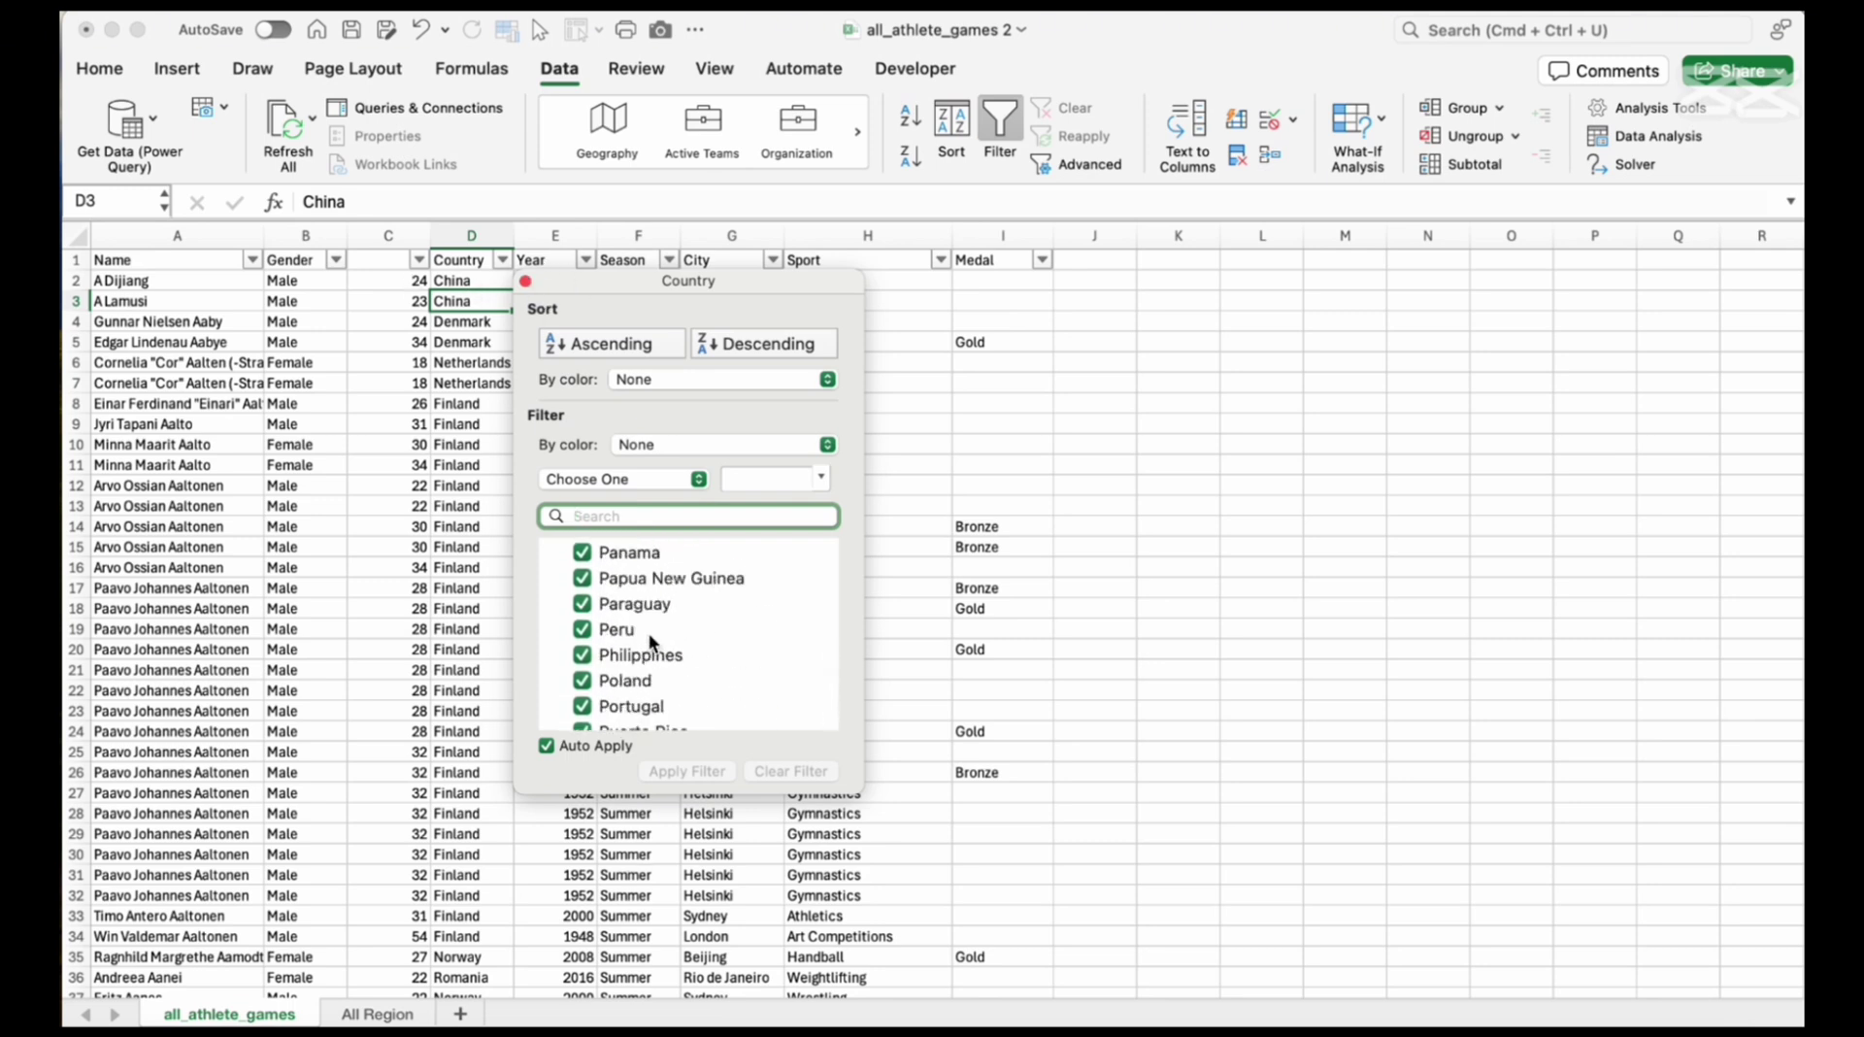
pyautogui.click(525, 283)
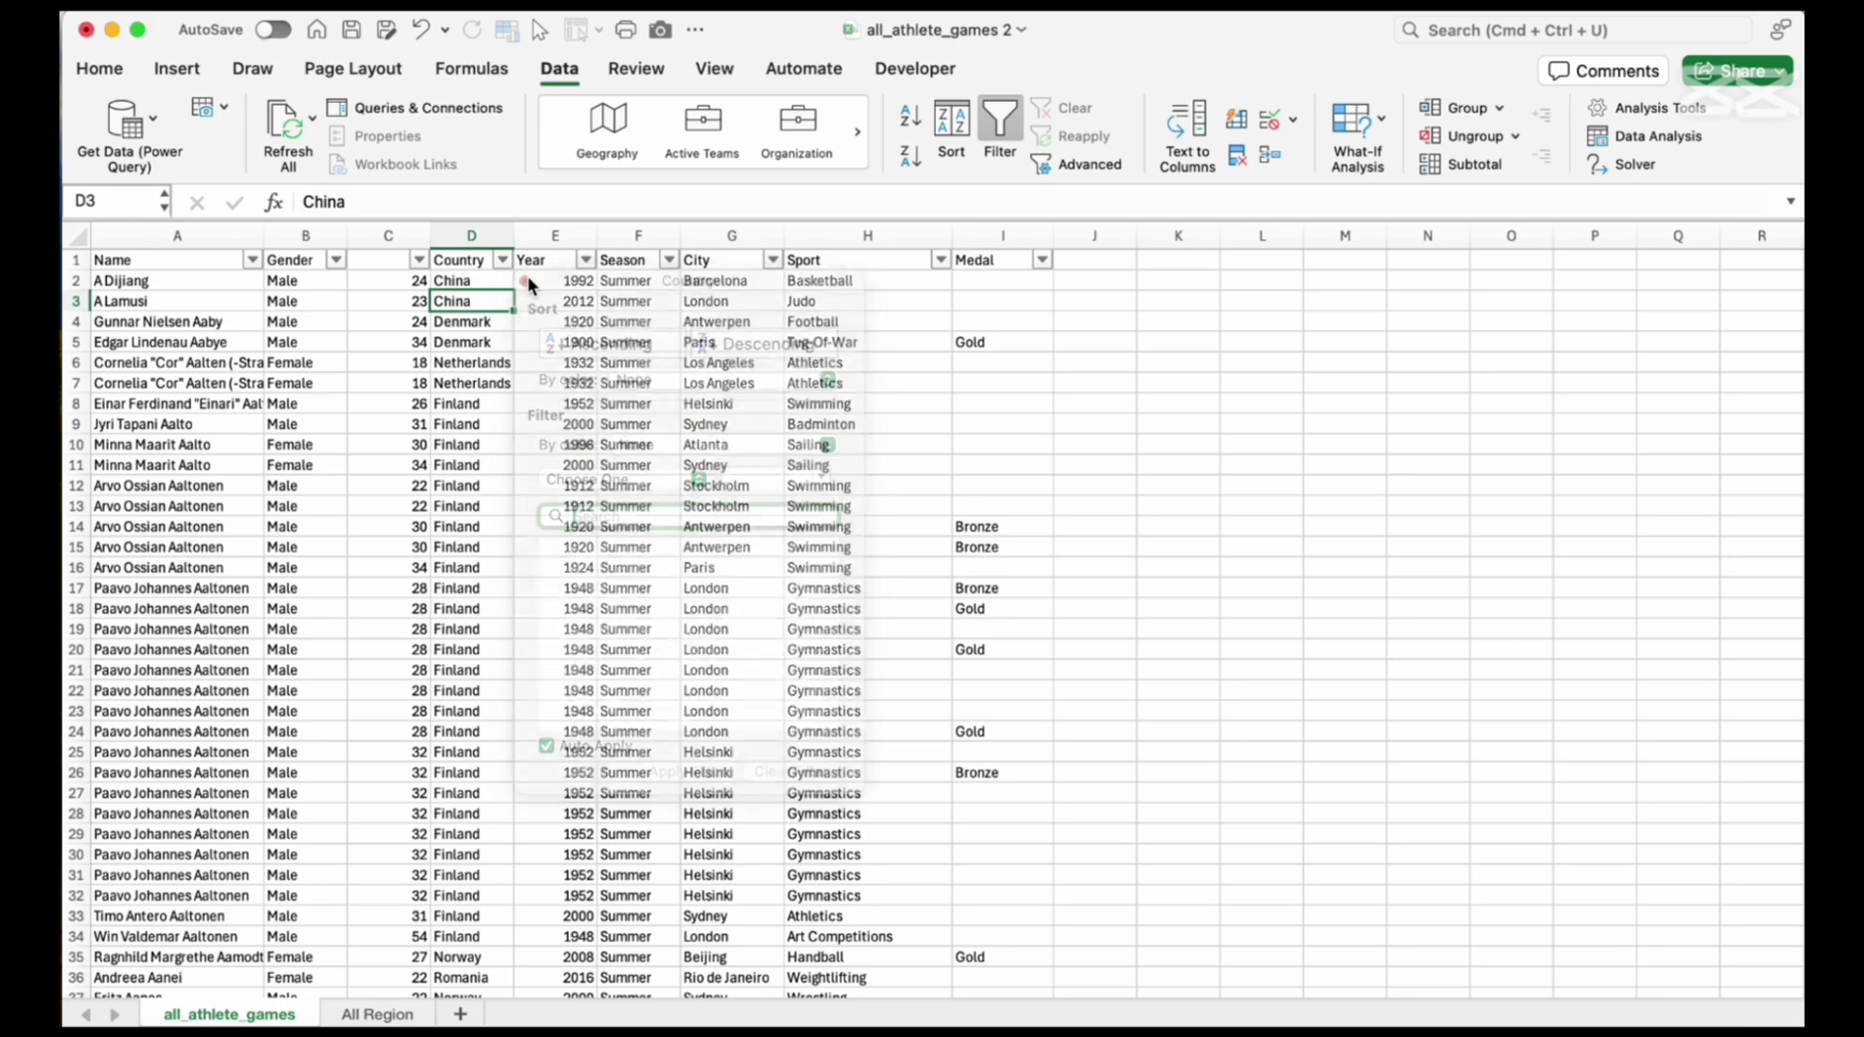
# Check the filter lists of the Year and Season columns for wrong or blank entries
pyautogui.click(586, 259)
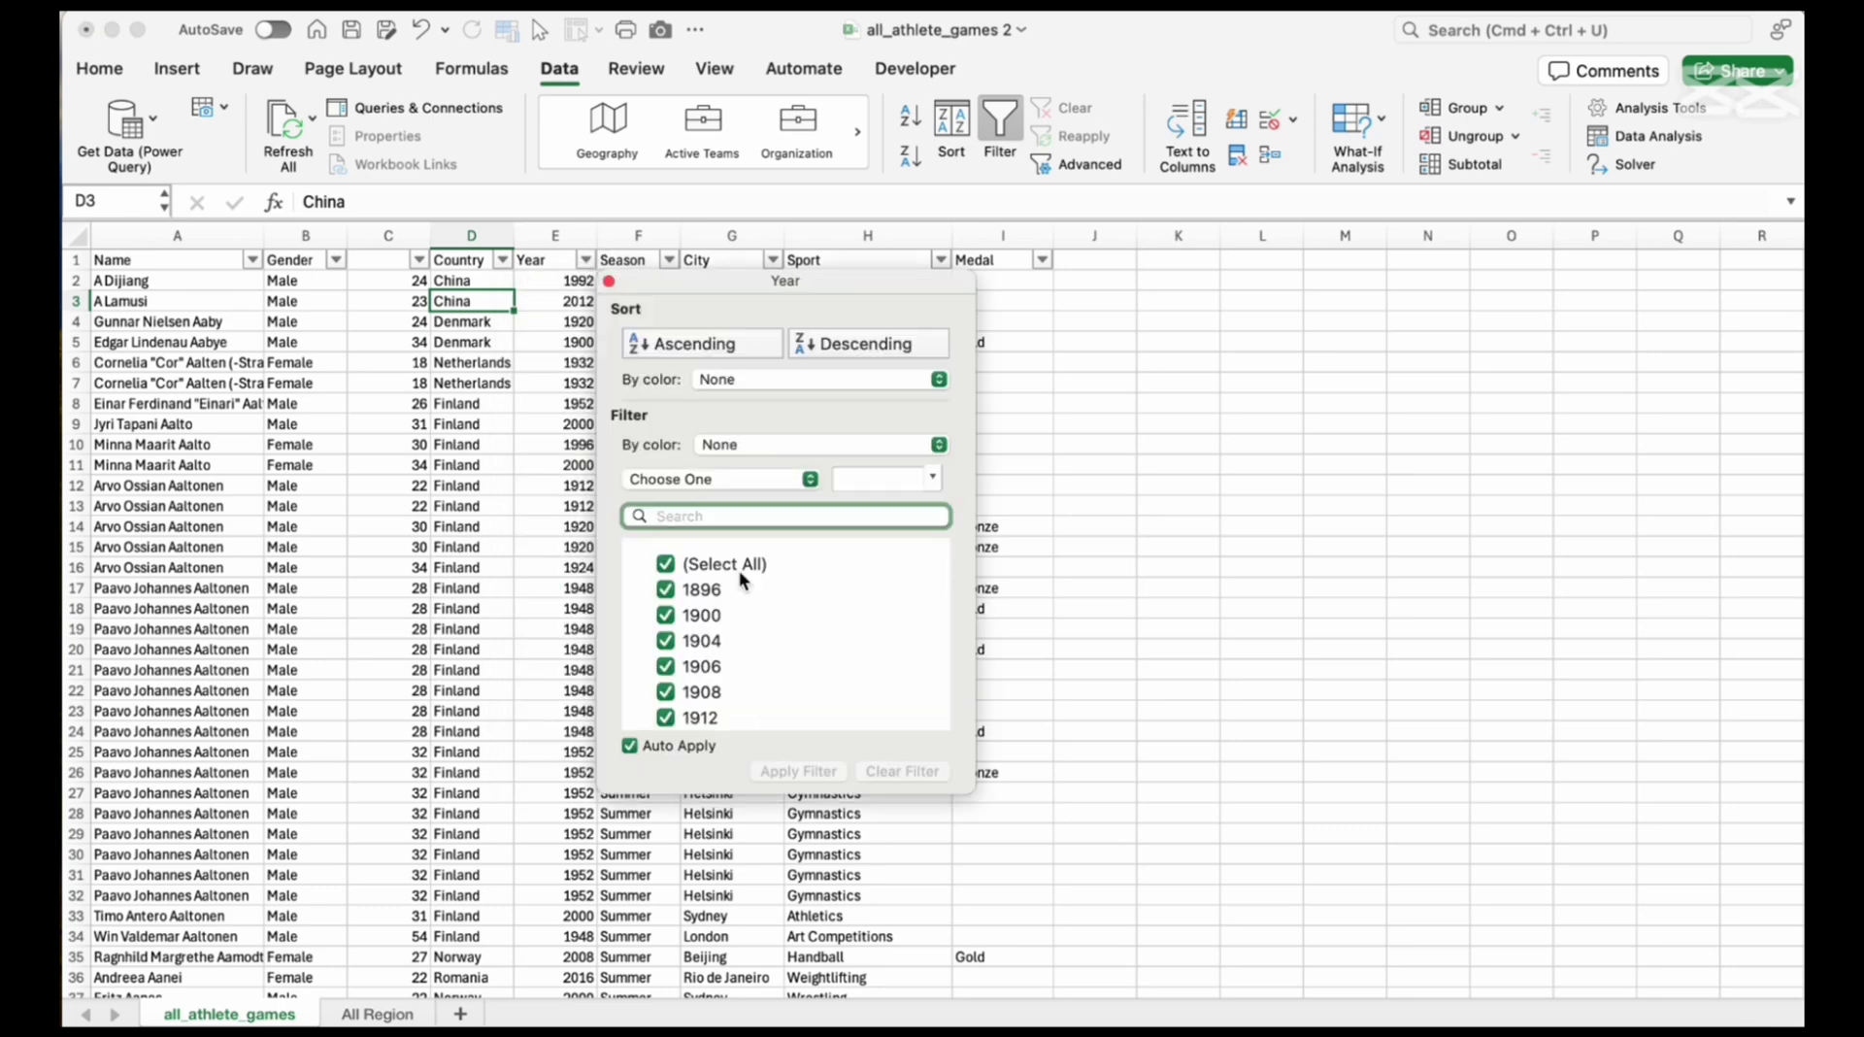
pyautogui.scroll(-15, 738, 569)
pyautogui.scroll(5, 738, 569)
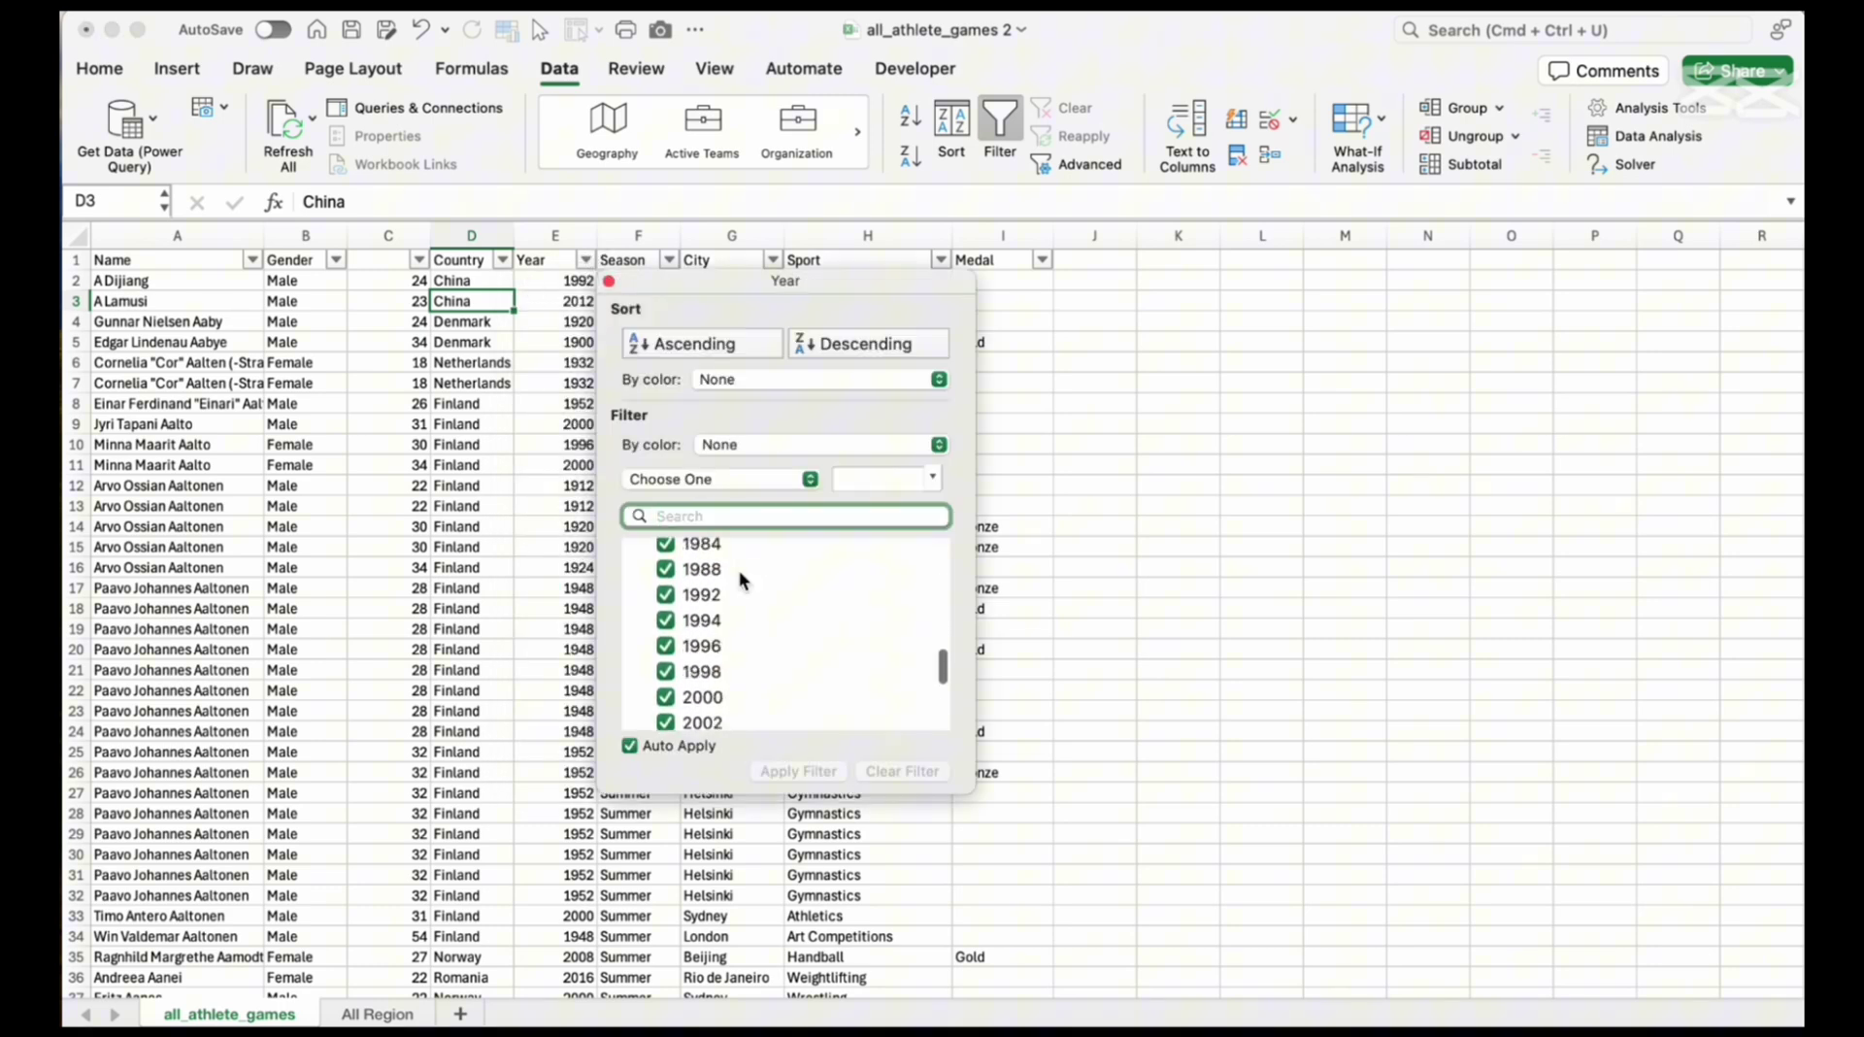
pyautogui.click(609, 282)
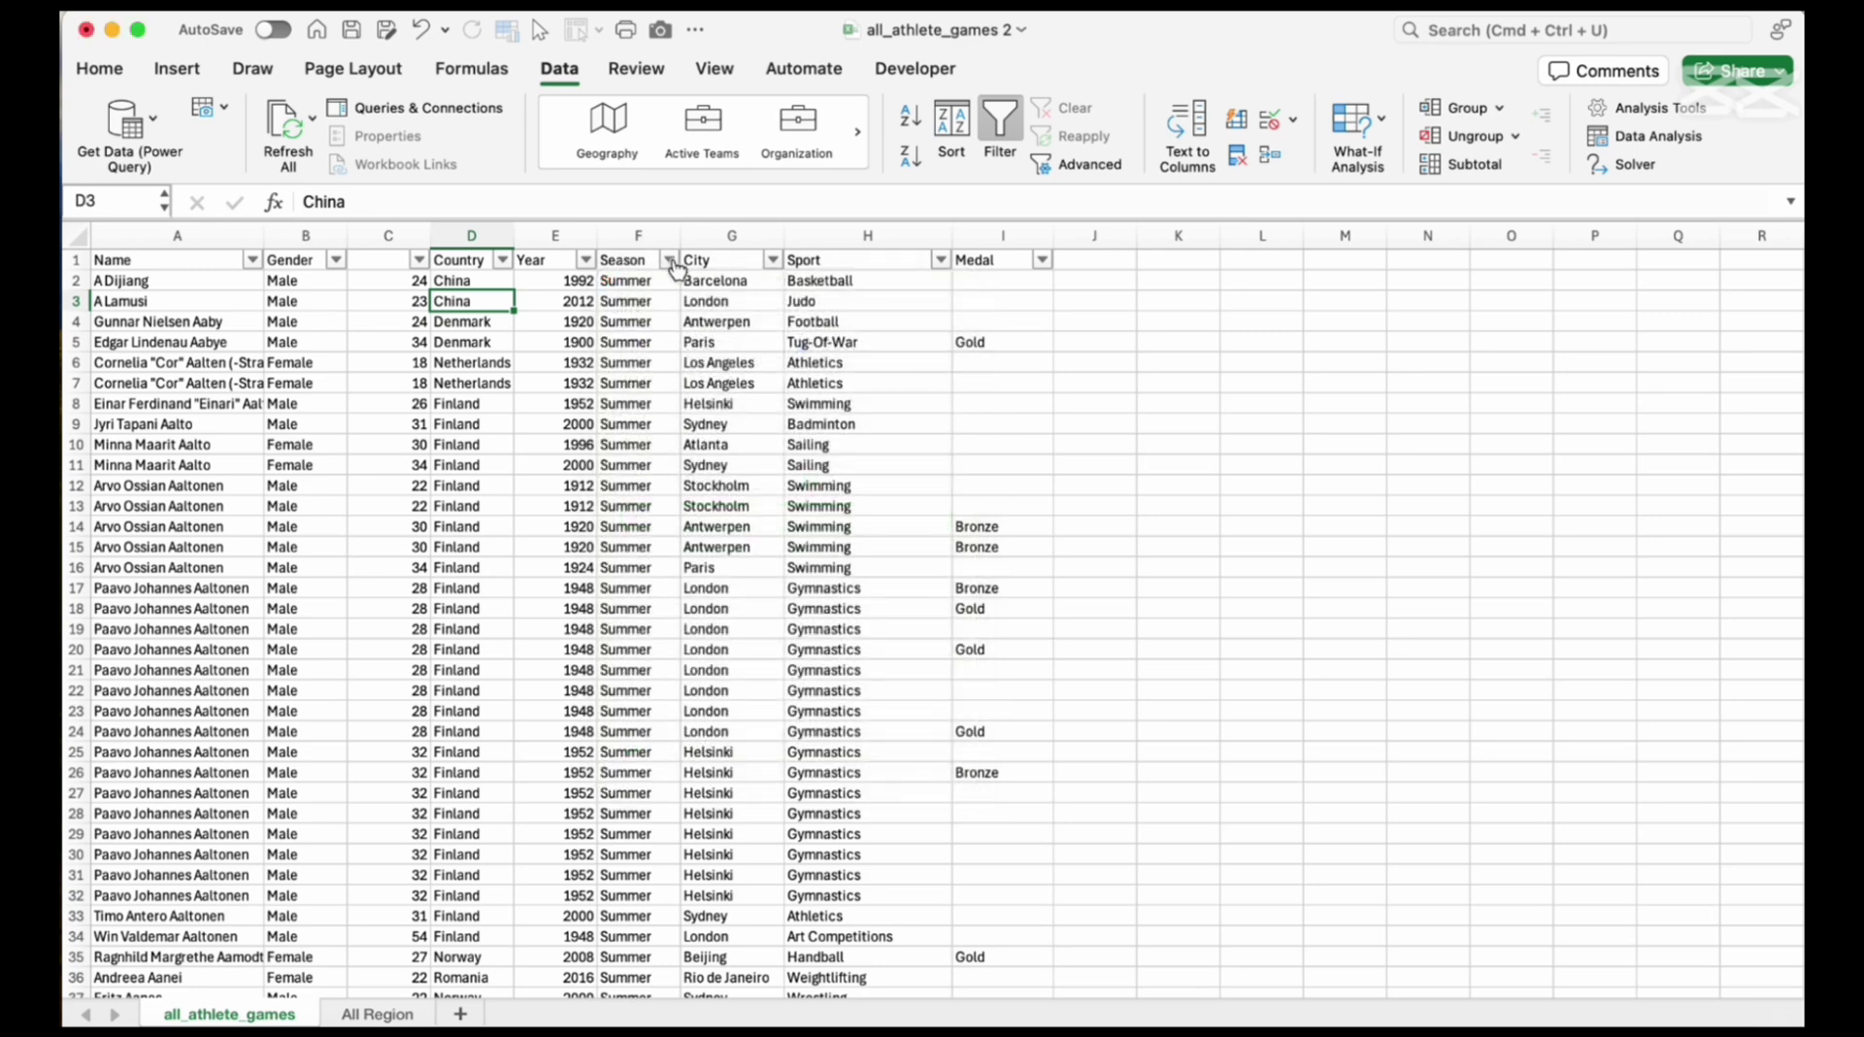
pyautogui.click(671, 261)
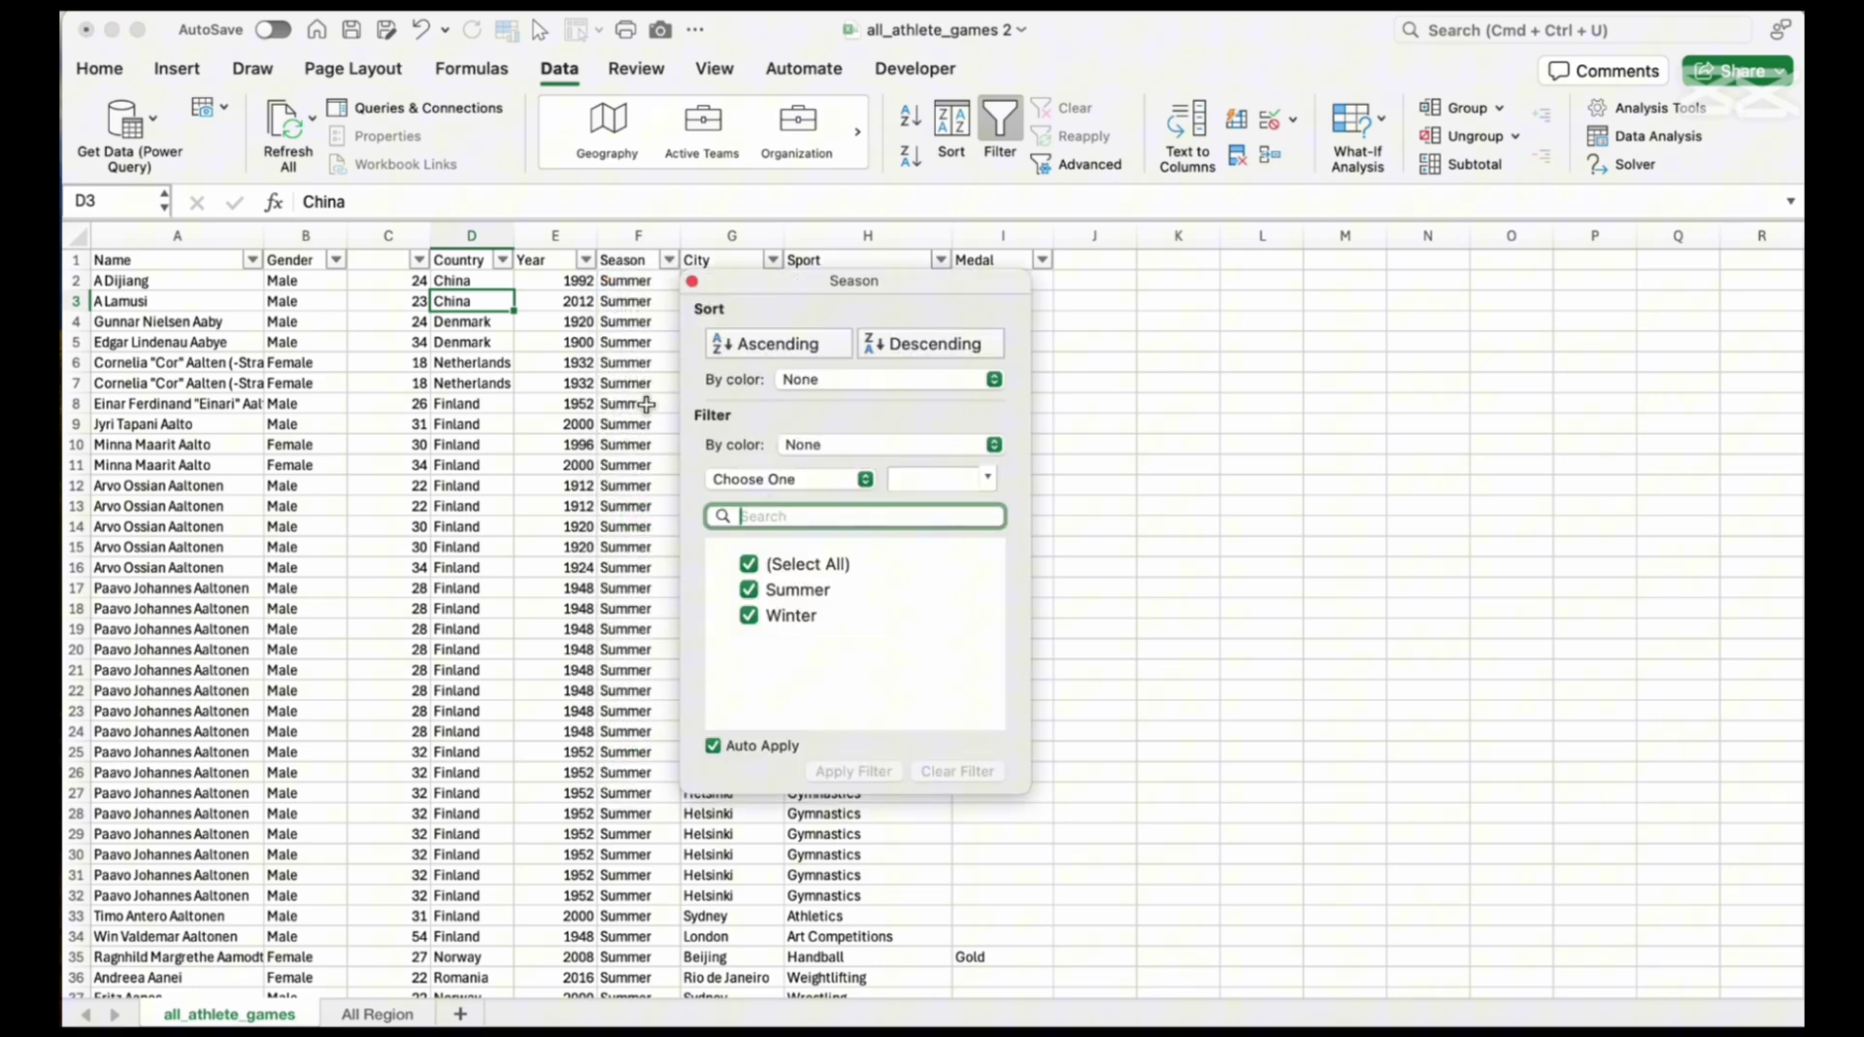
pyautogui.click(620, 386)
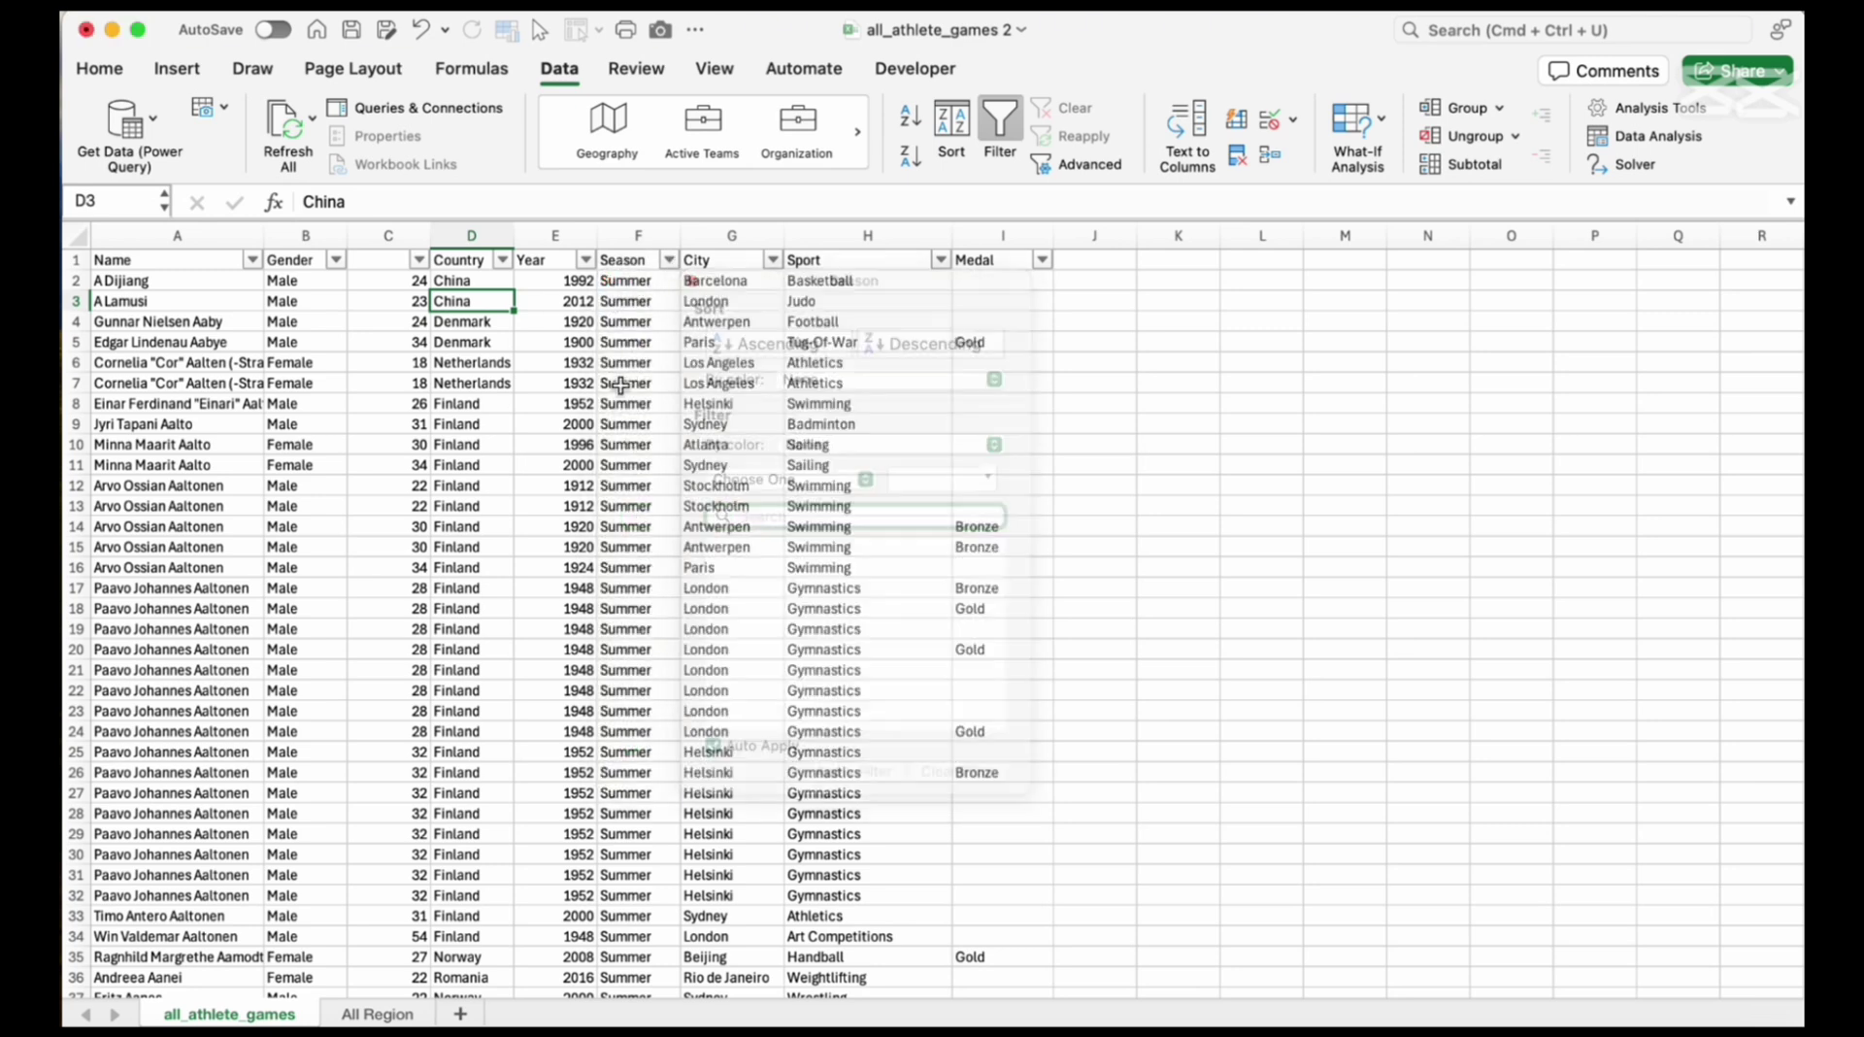
# Review the filter lists of the City and Sport columns for inconsistent or blank entries
pyautogui.click(773, 260)
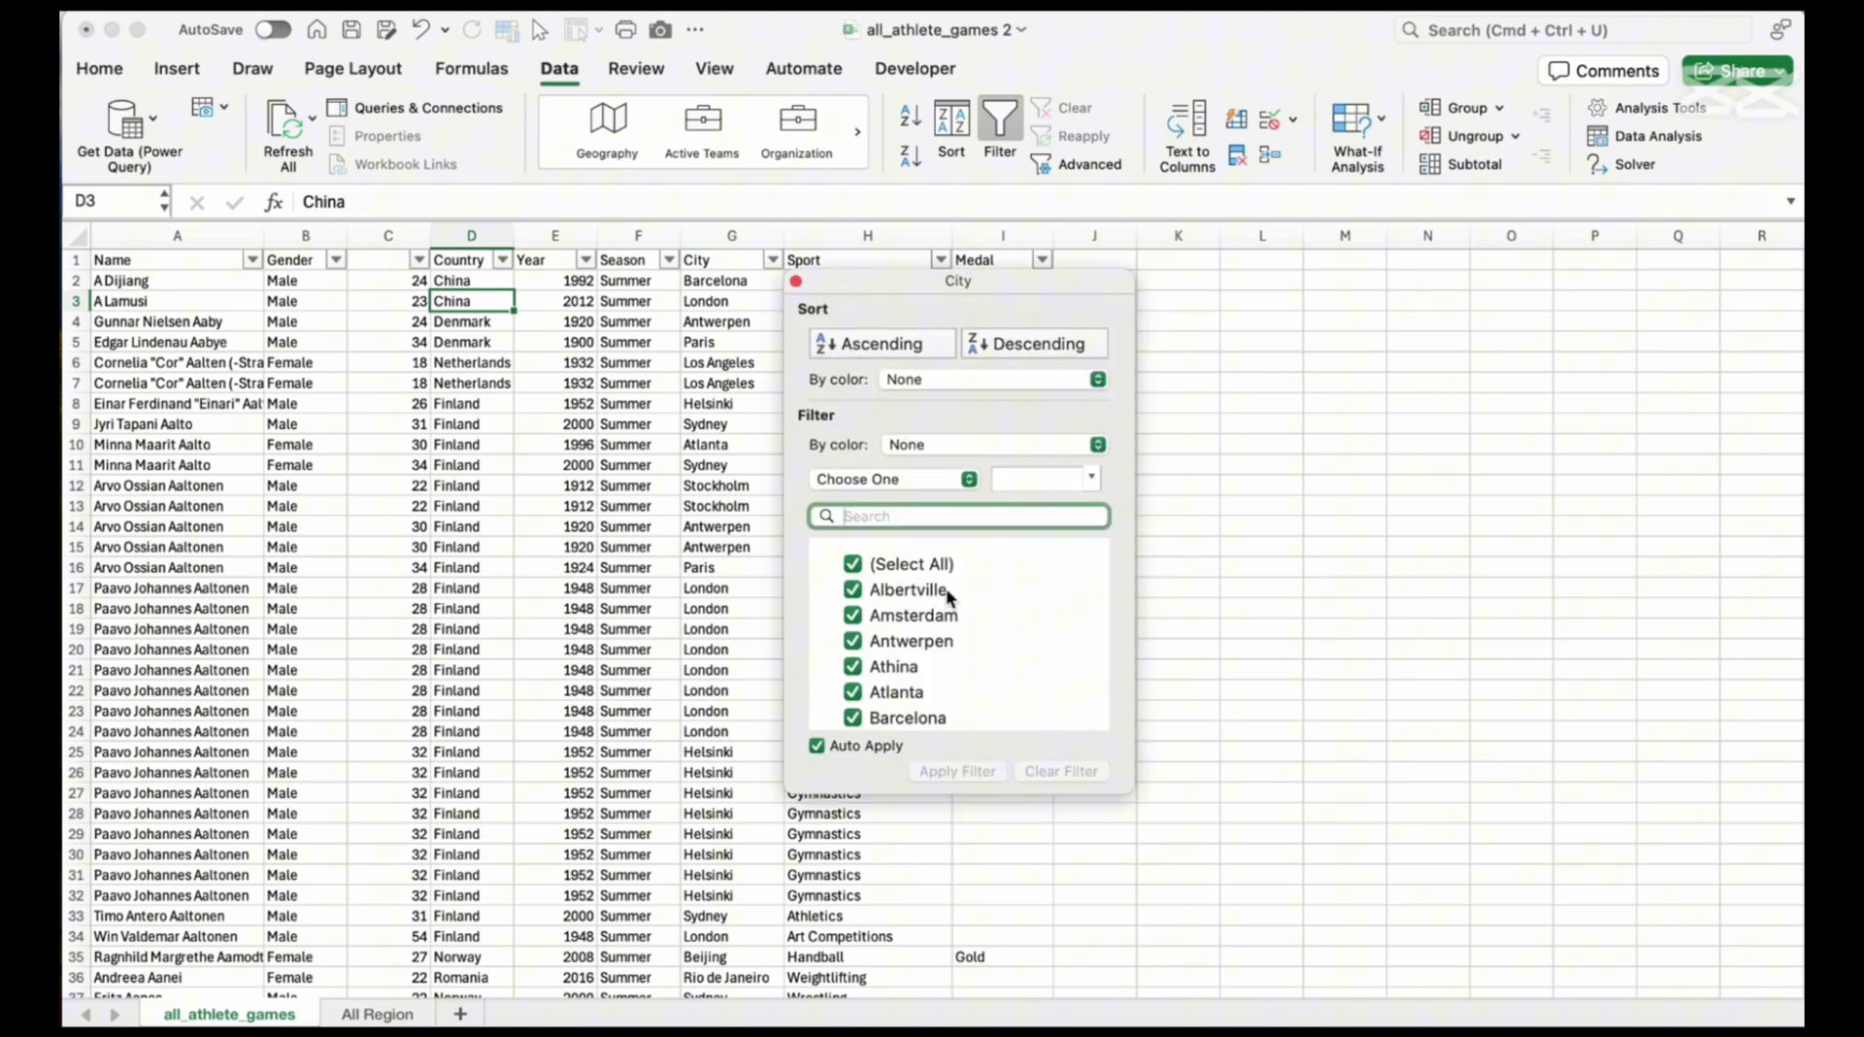
pyautogui.scroll(-15, 948, 594)
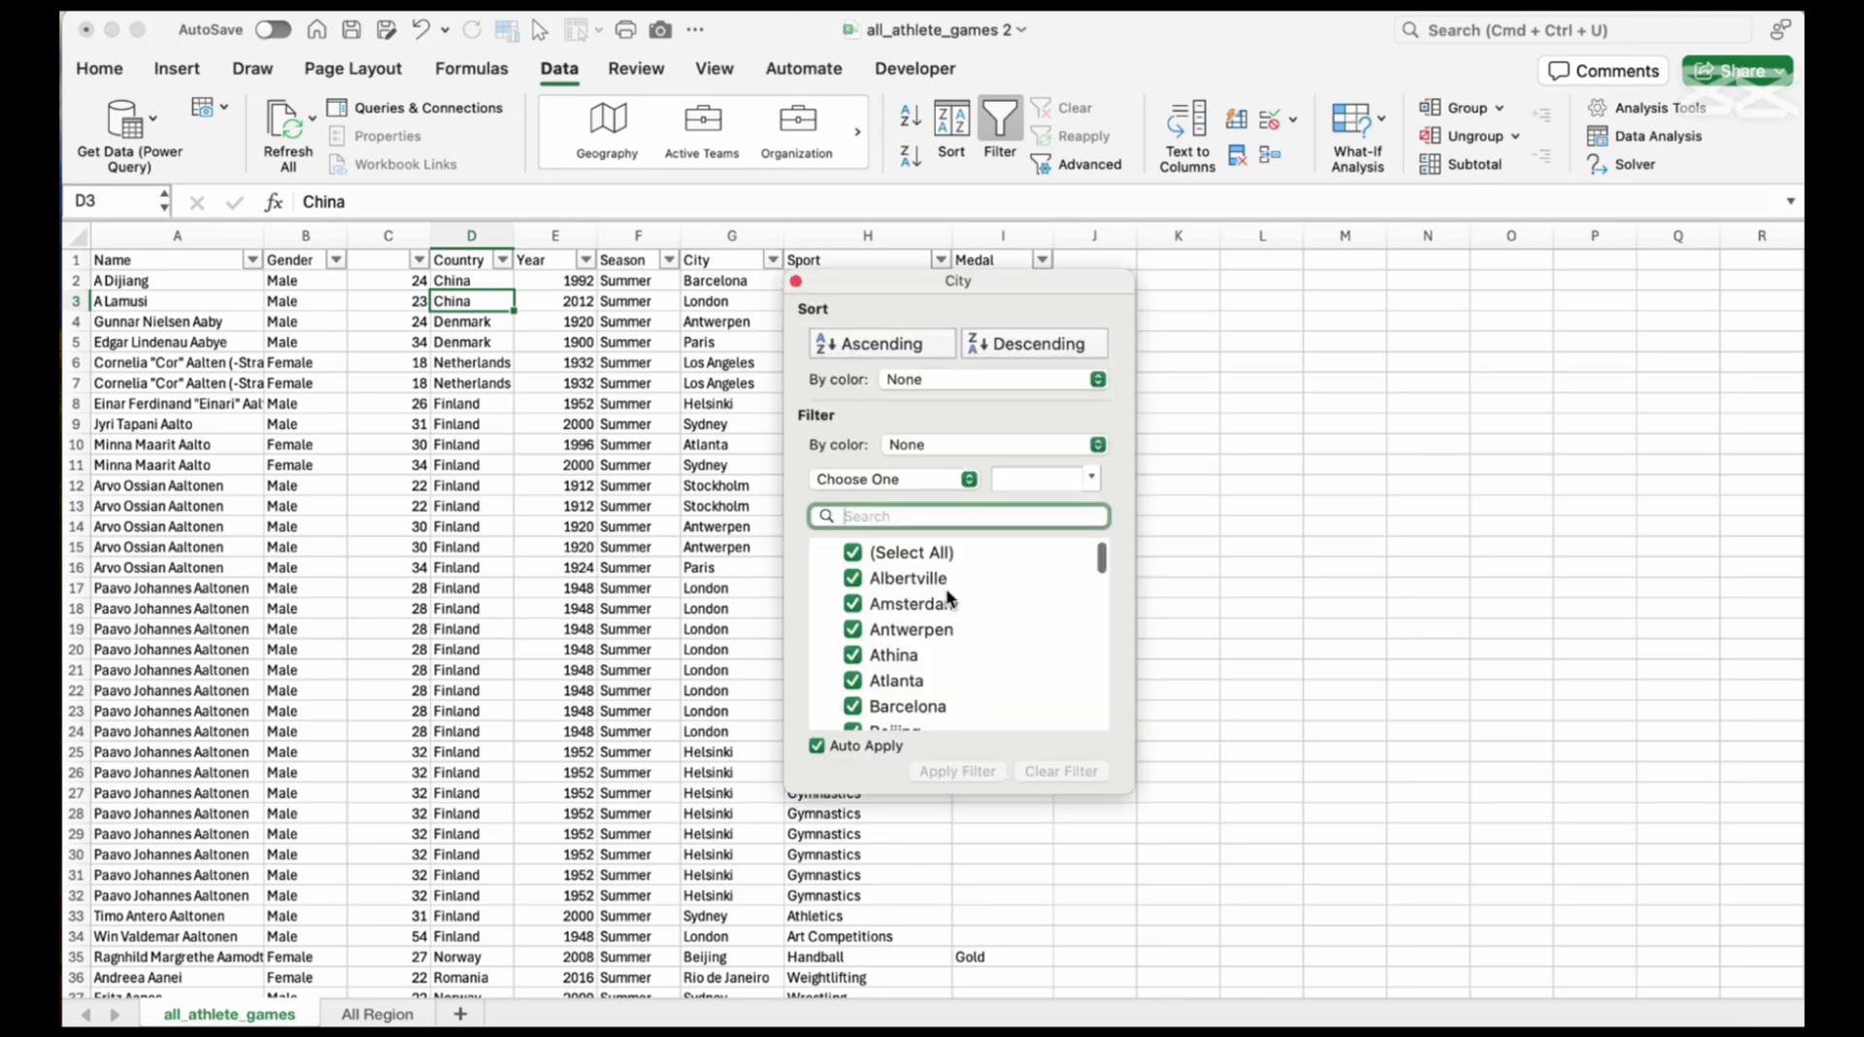
pyautogui.scroll(15, 945, 592)
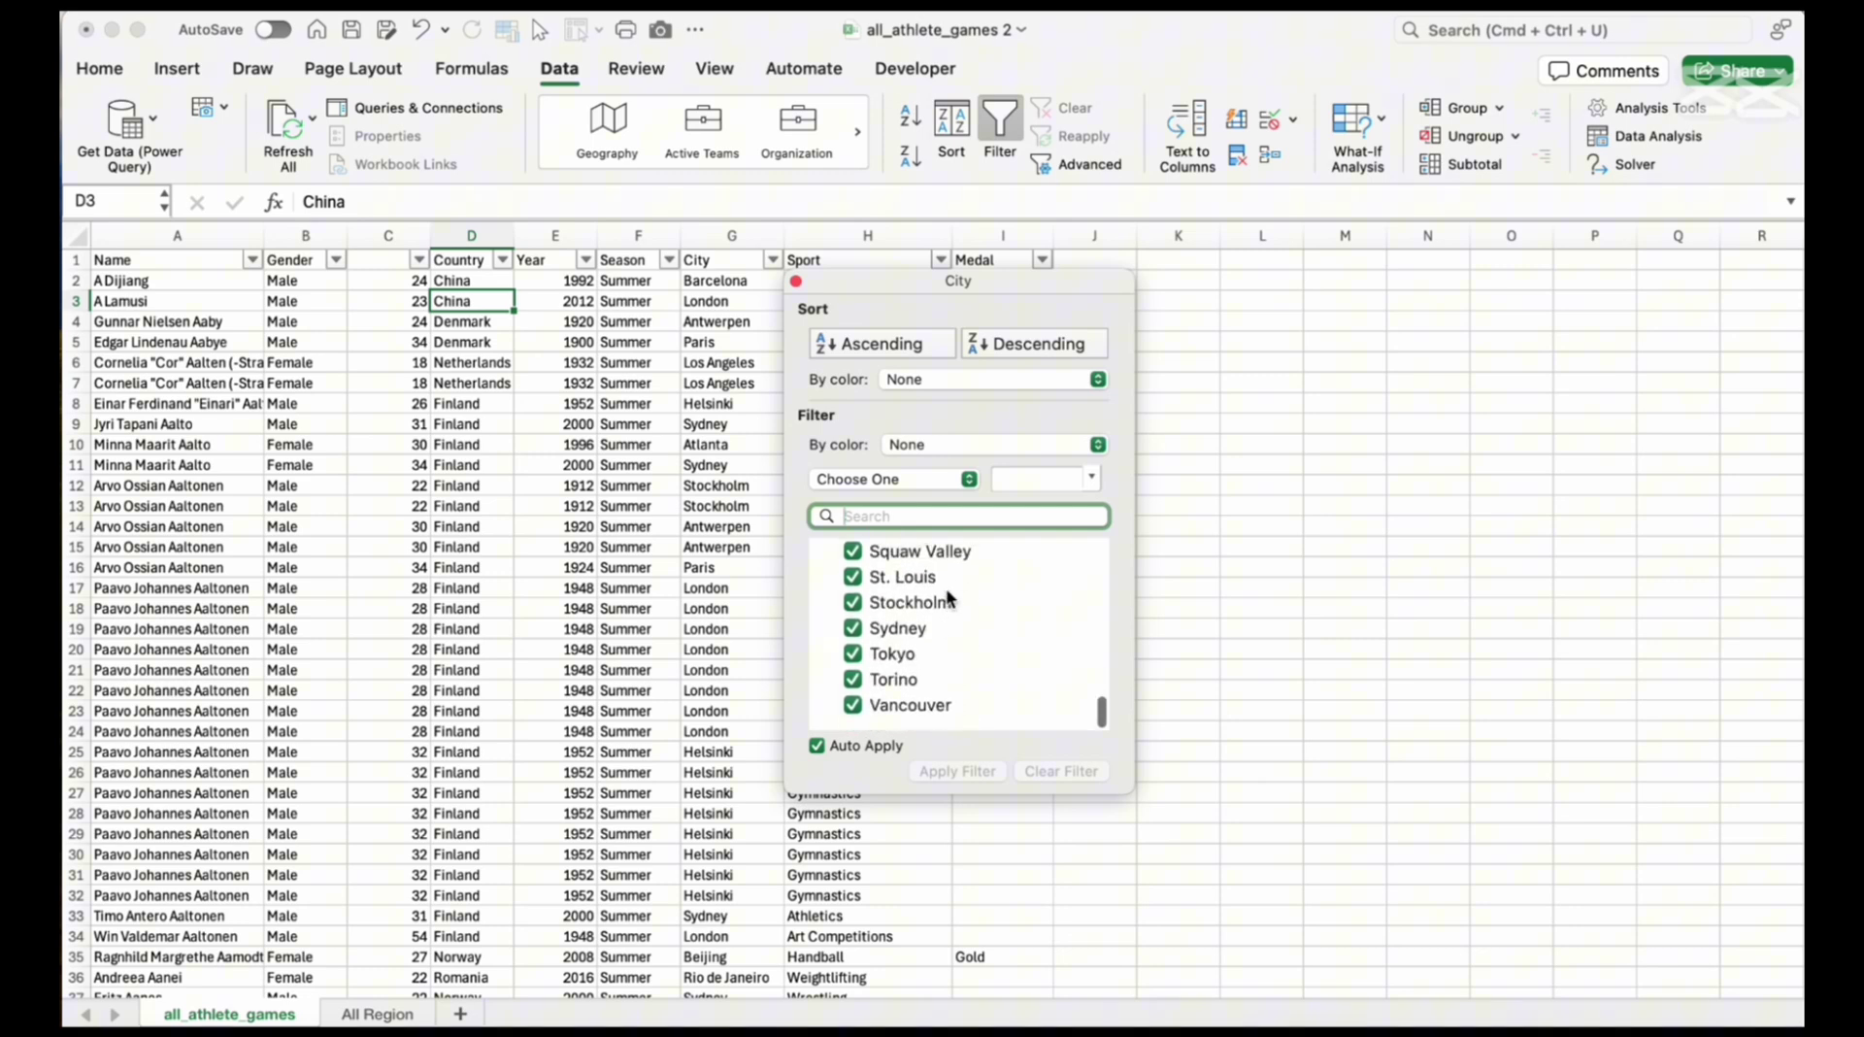
pyautogui.click(795, 282)
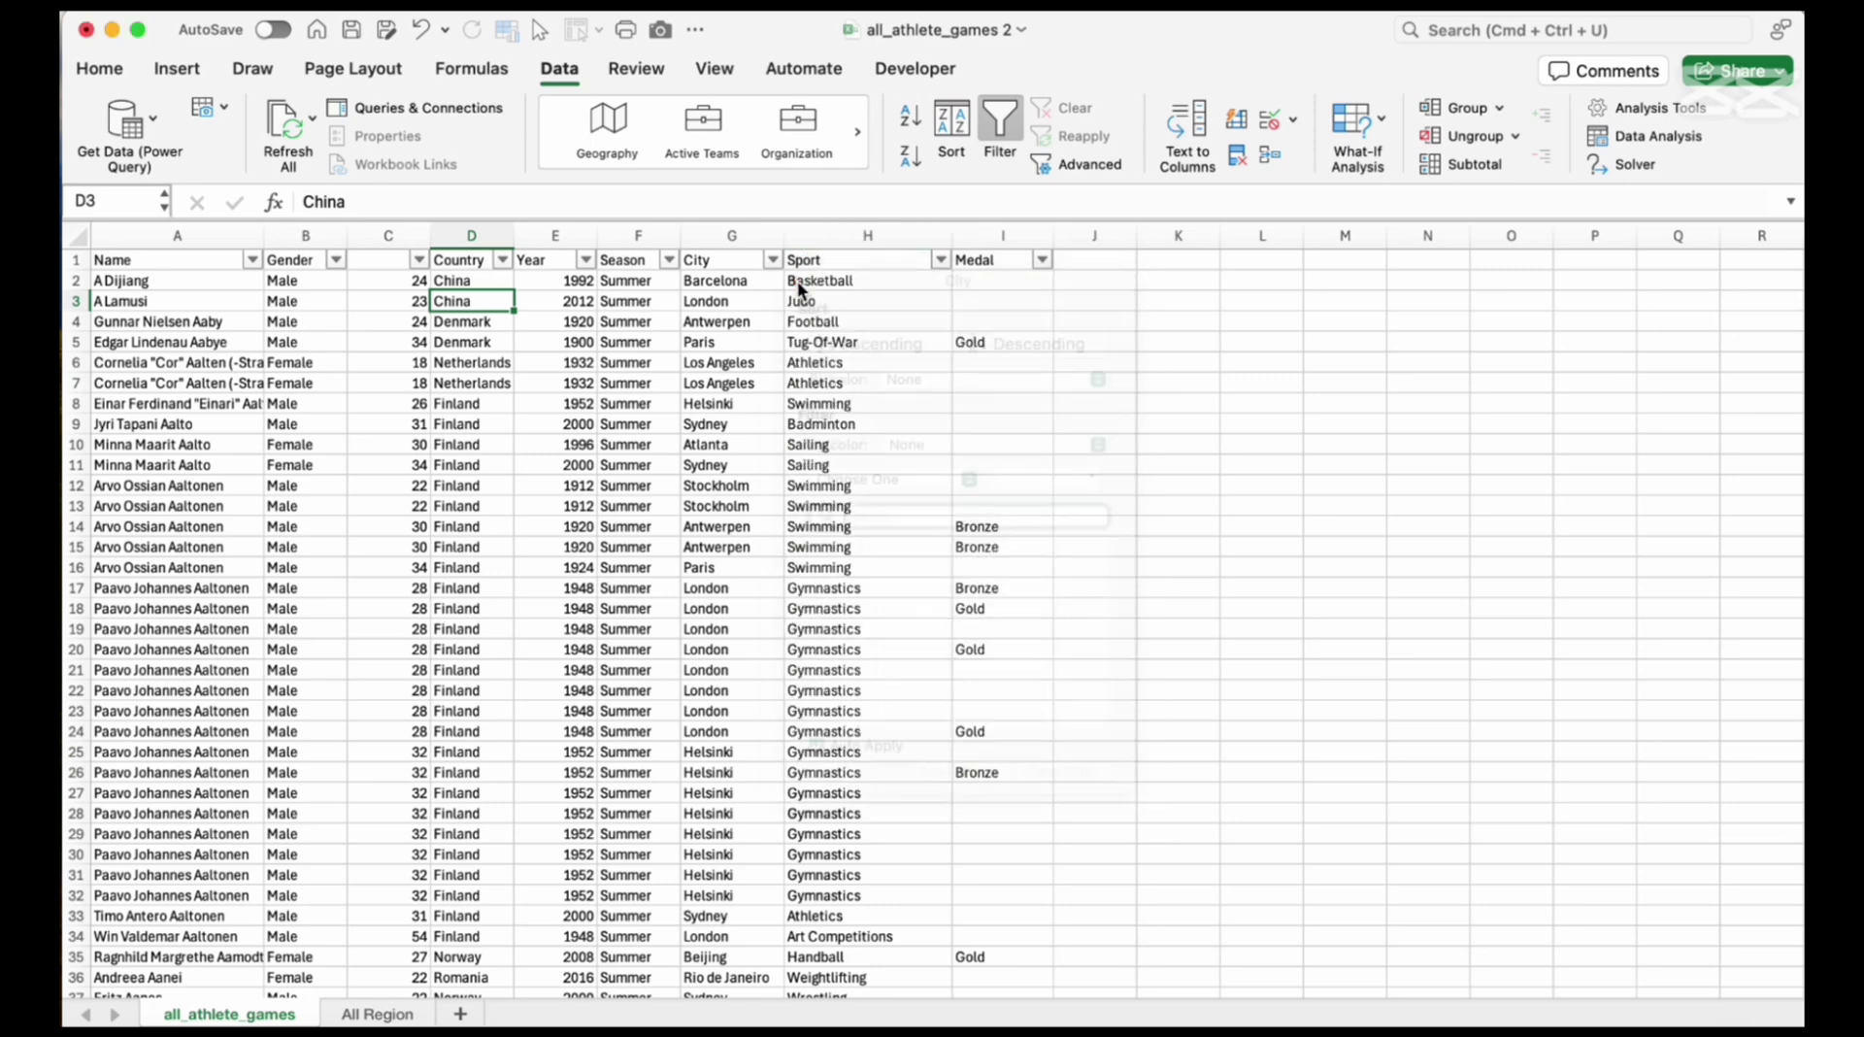
pyautogui.click(940, 259)
pyautogui.scroll(-10, 1074, 621)
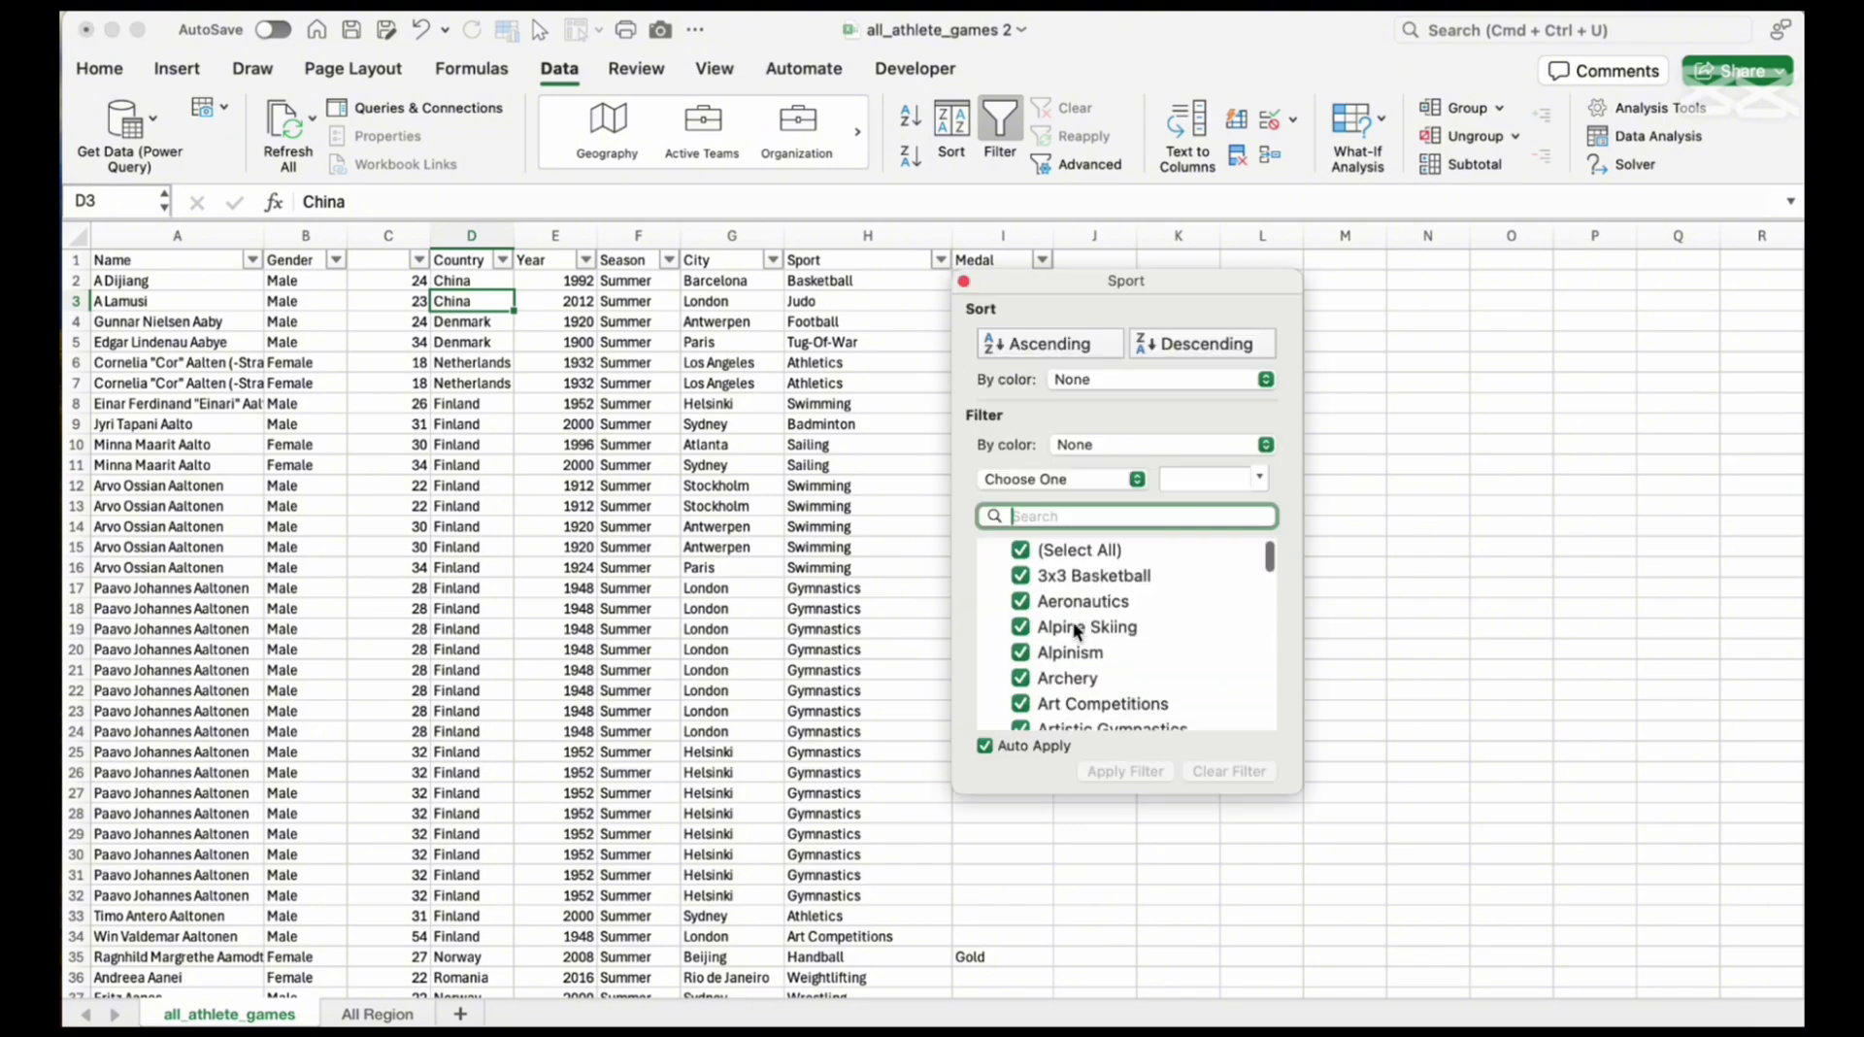
pyautogui.scroll(-15, 1074, 621)
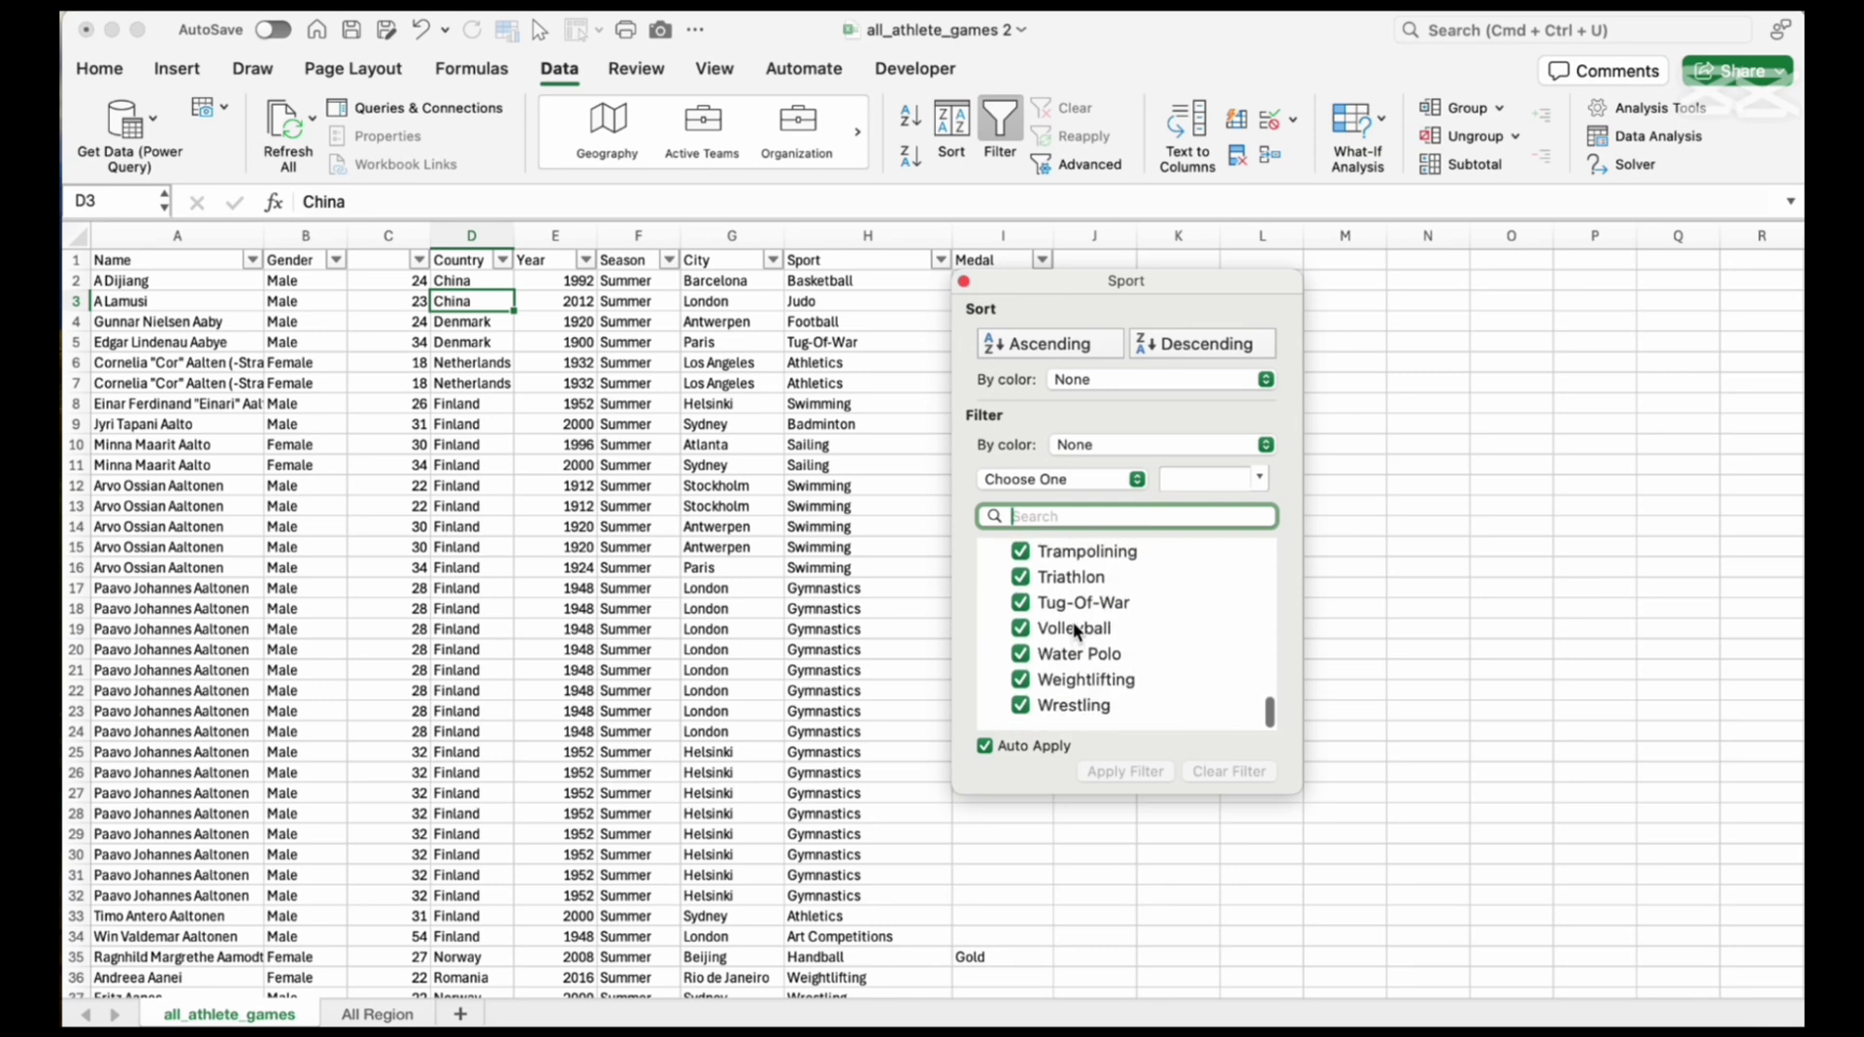
pyautogui.click(814, 551)
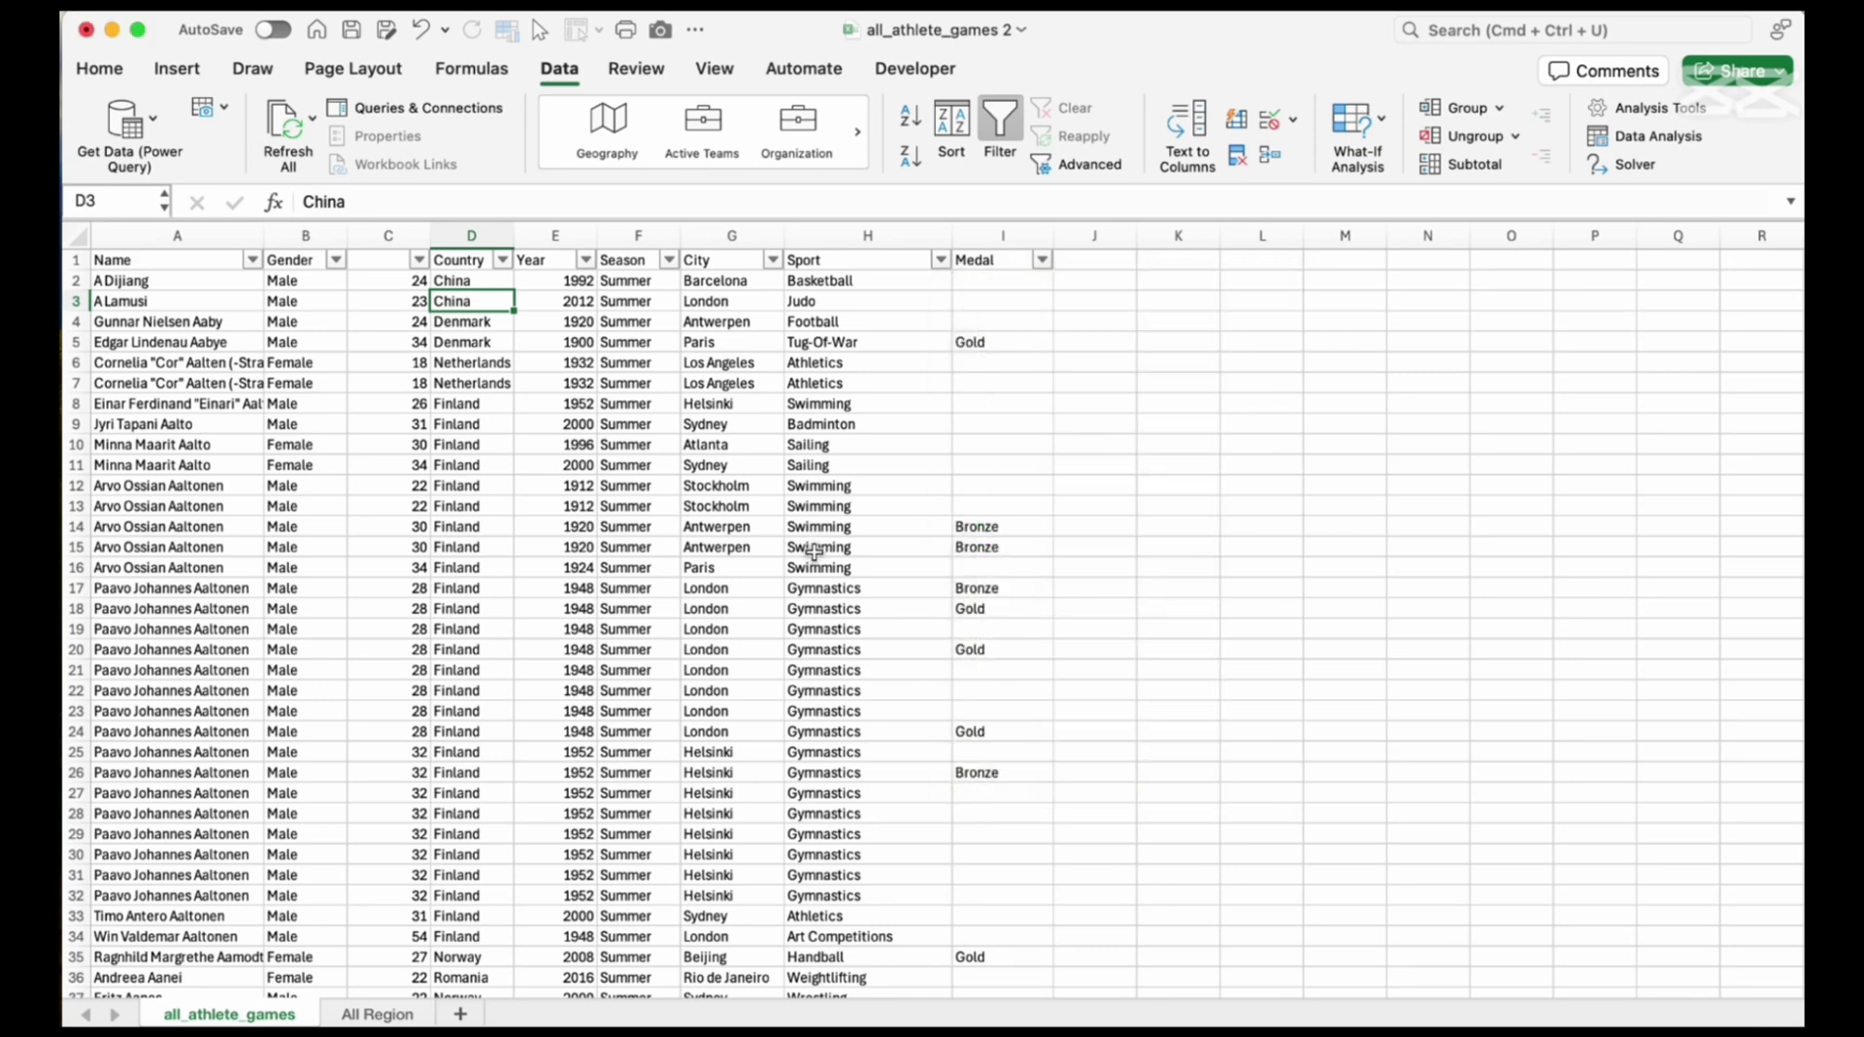
# Fill every blank cell in the Medal column with None
pyautogui.click(1002, 239)
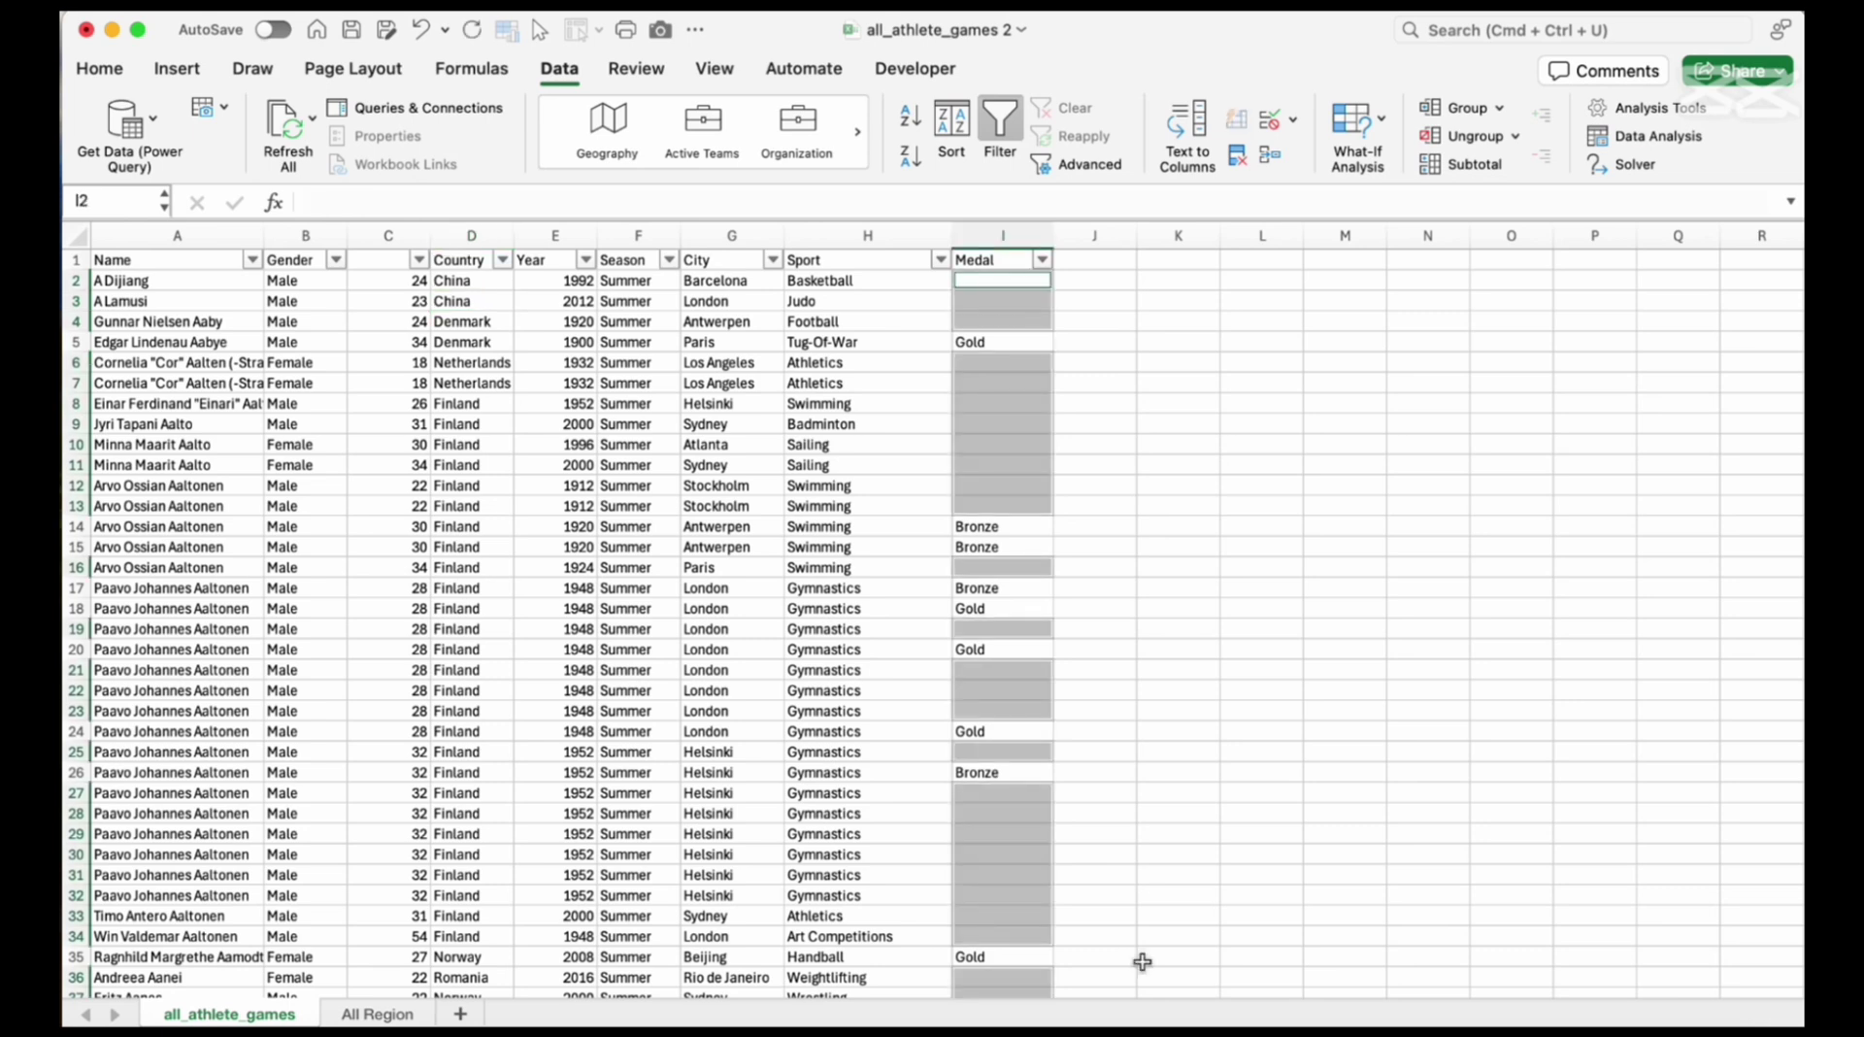
pyautogui.write('N')
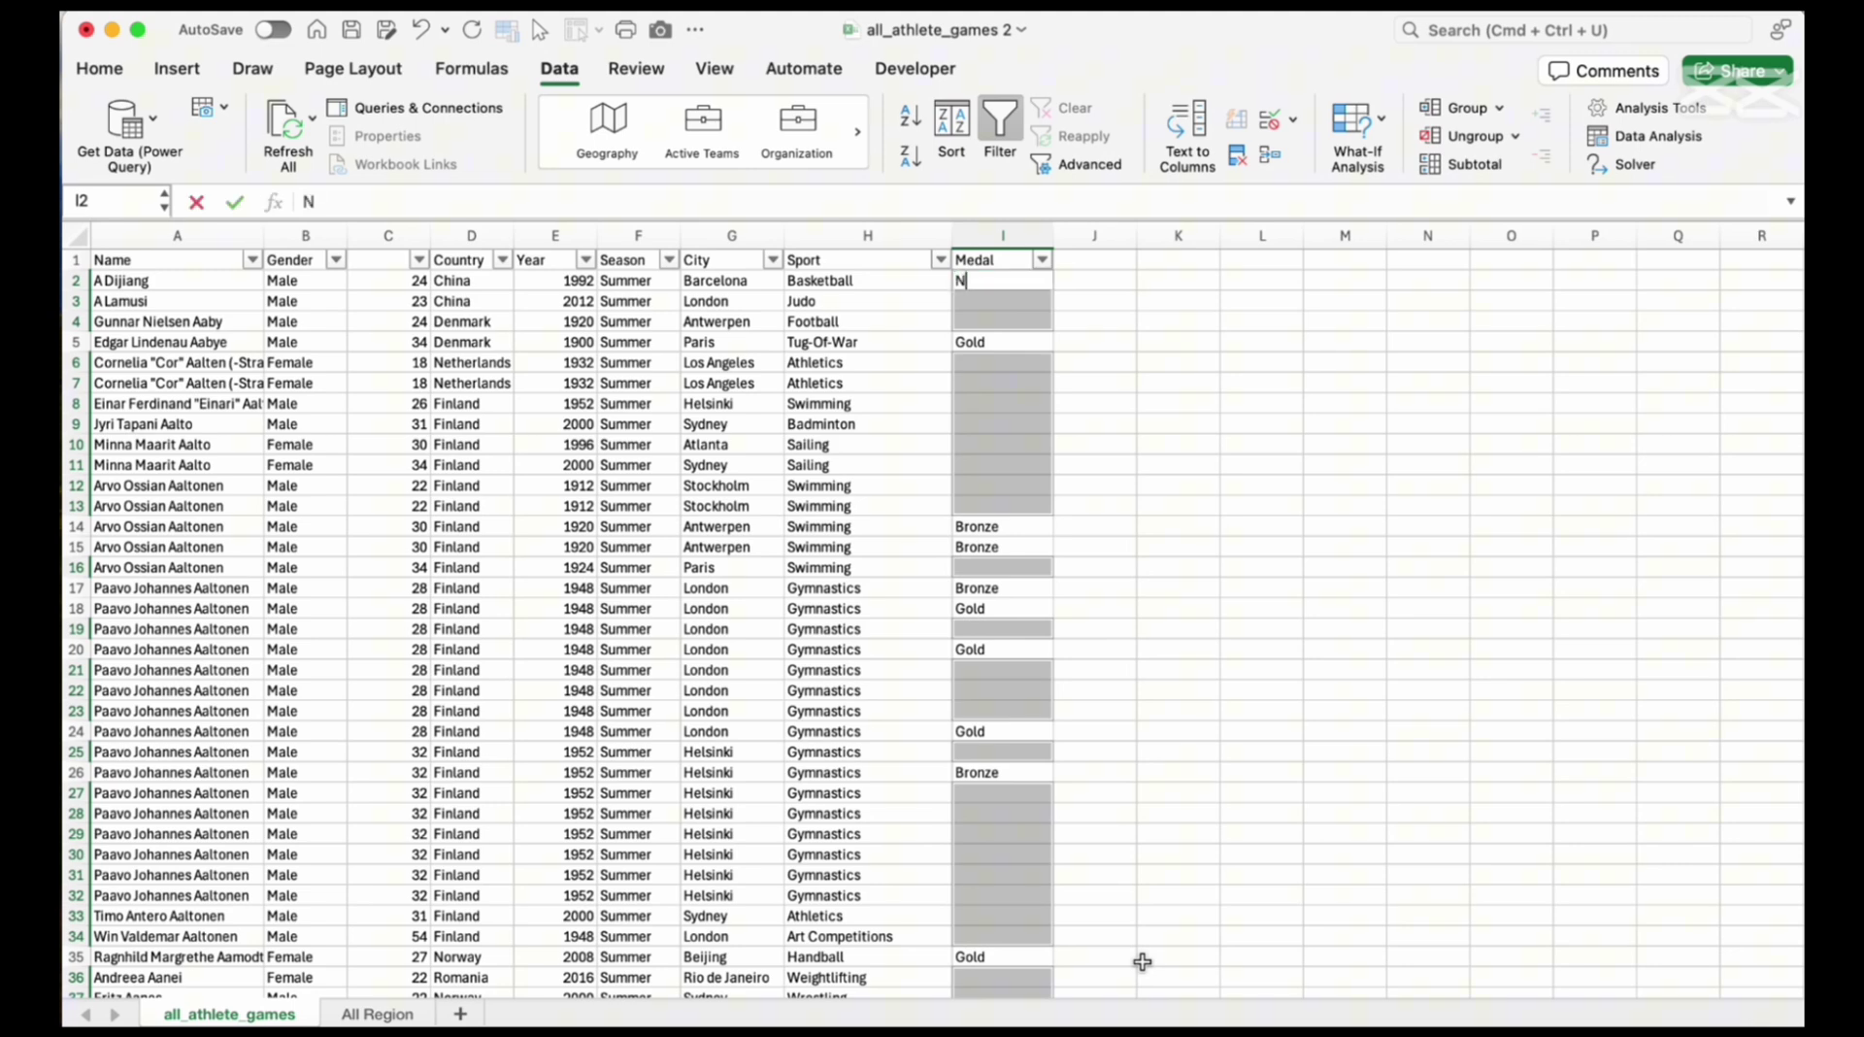
pyautogui.write('one')
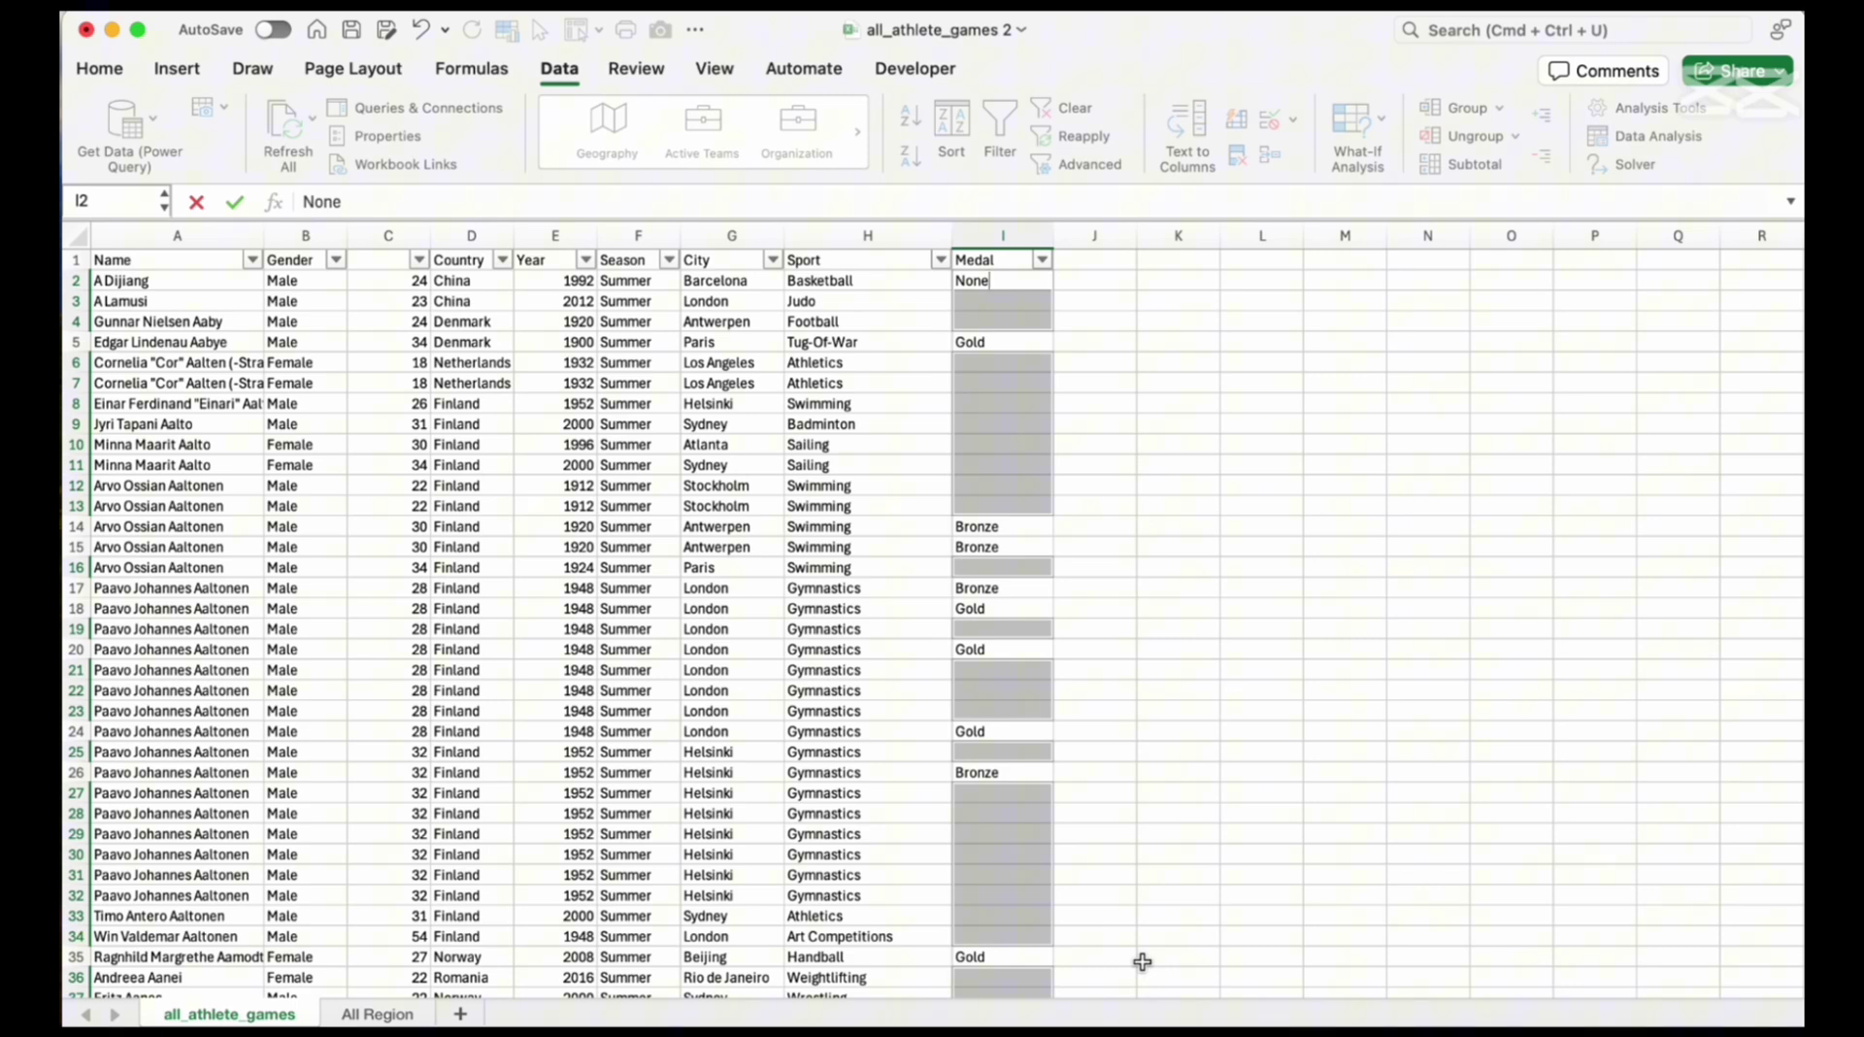
pyautogui.hotkey('ctrl', 'Return')
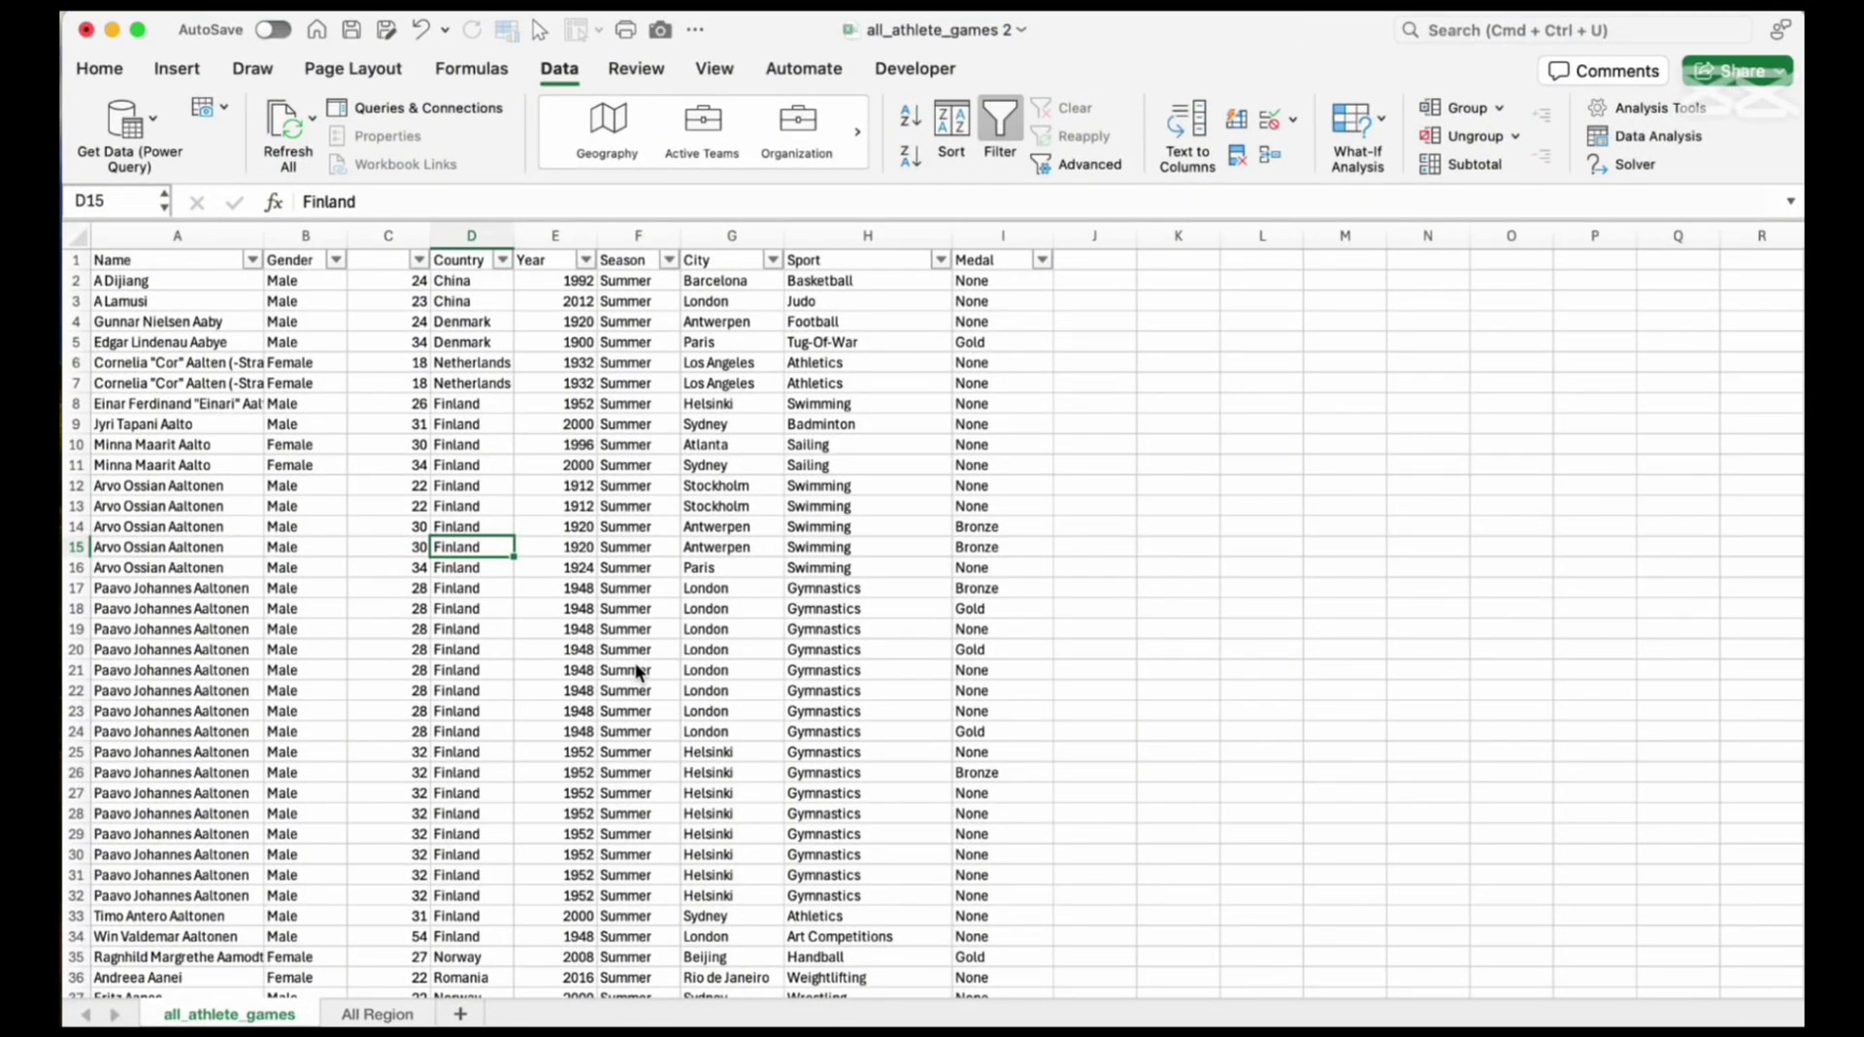
# Convert the athlete data into a table with headers and turn off its filter buttons and banded rows
pyautogui.hotkey('ctrl', 't')
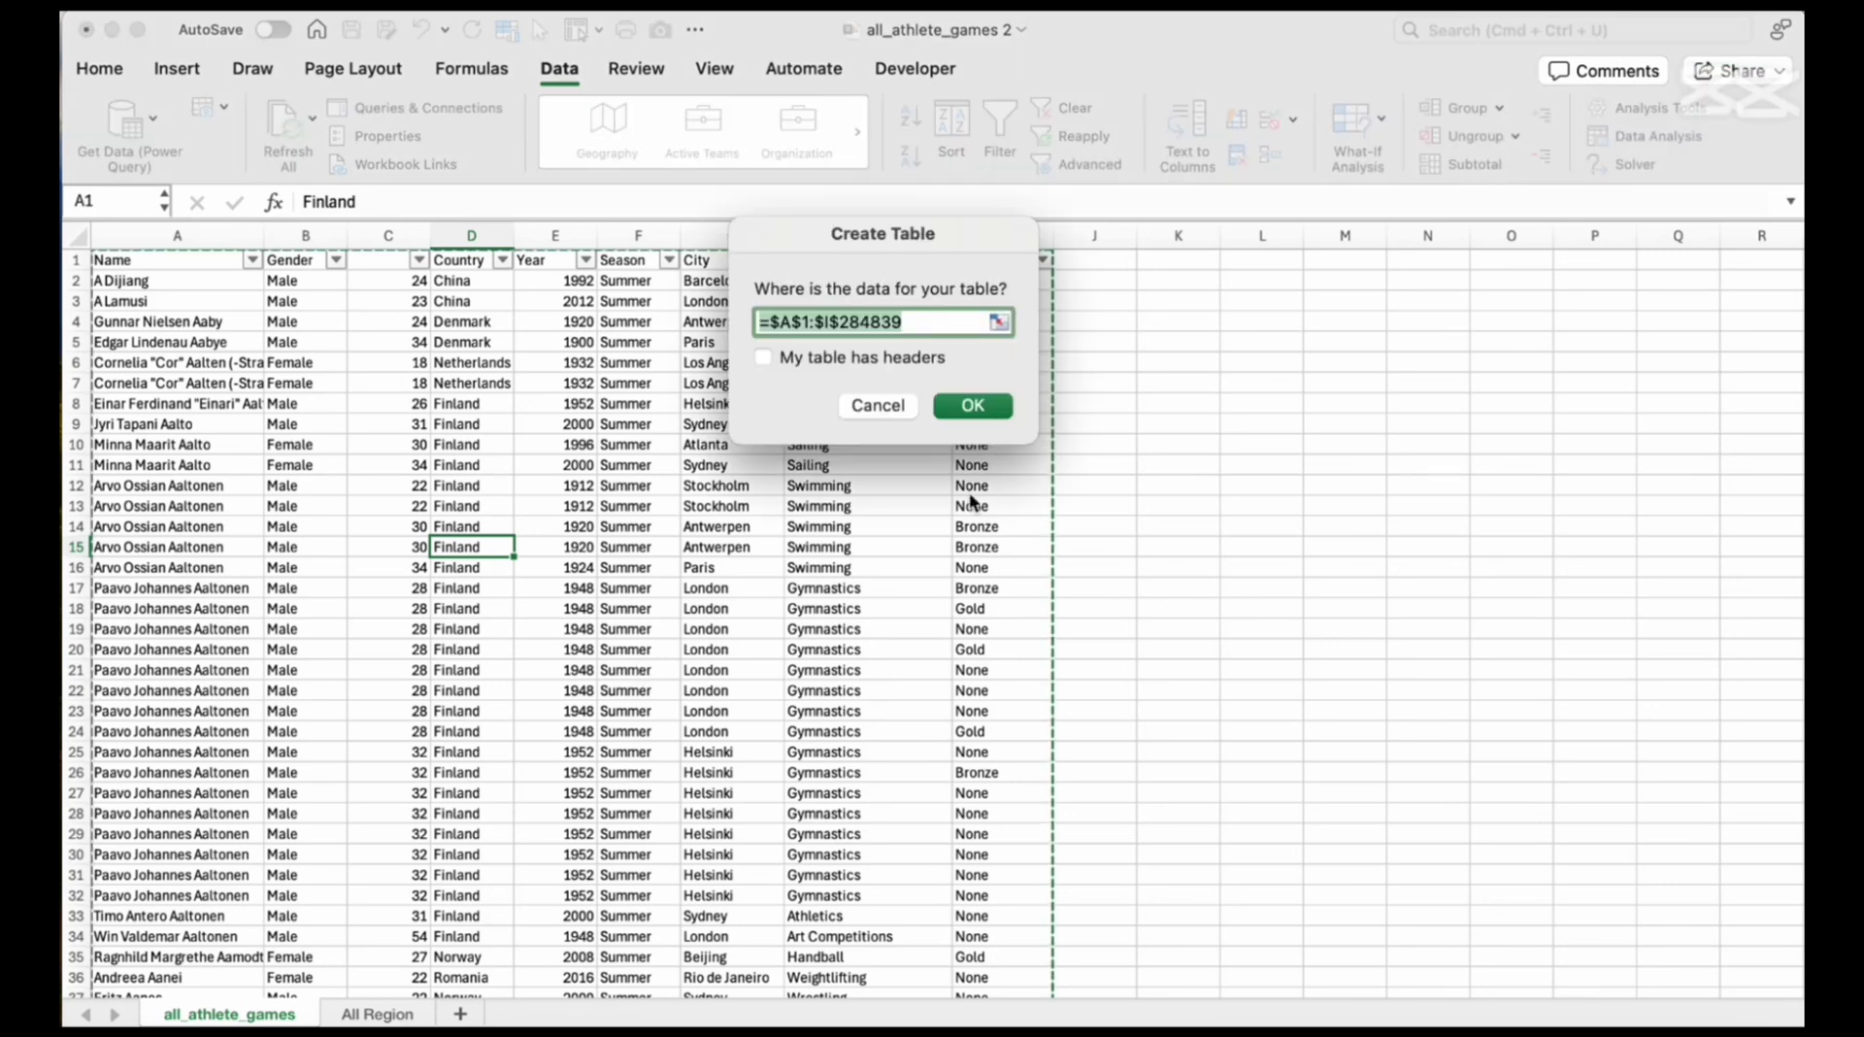
pyautogui.click(762, 356)
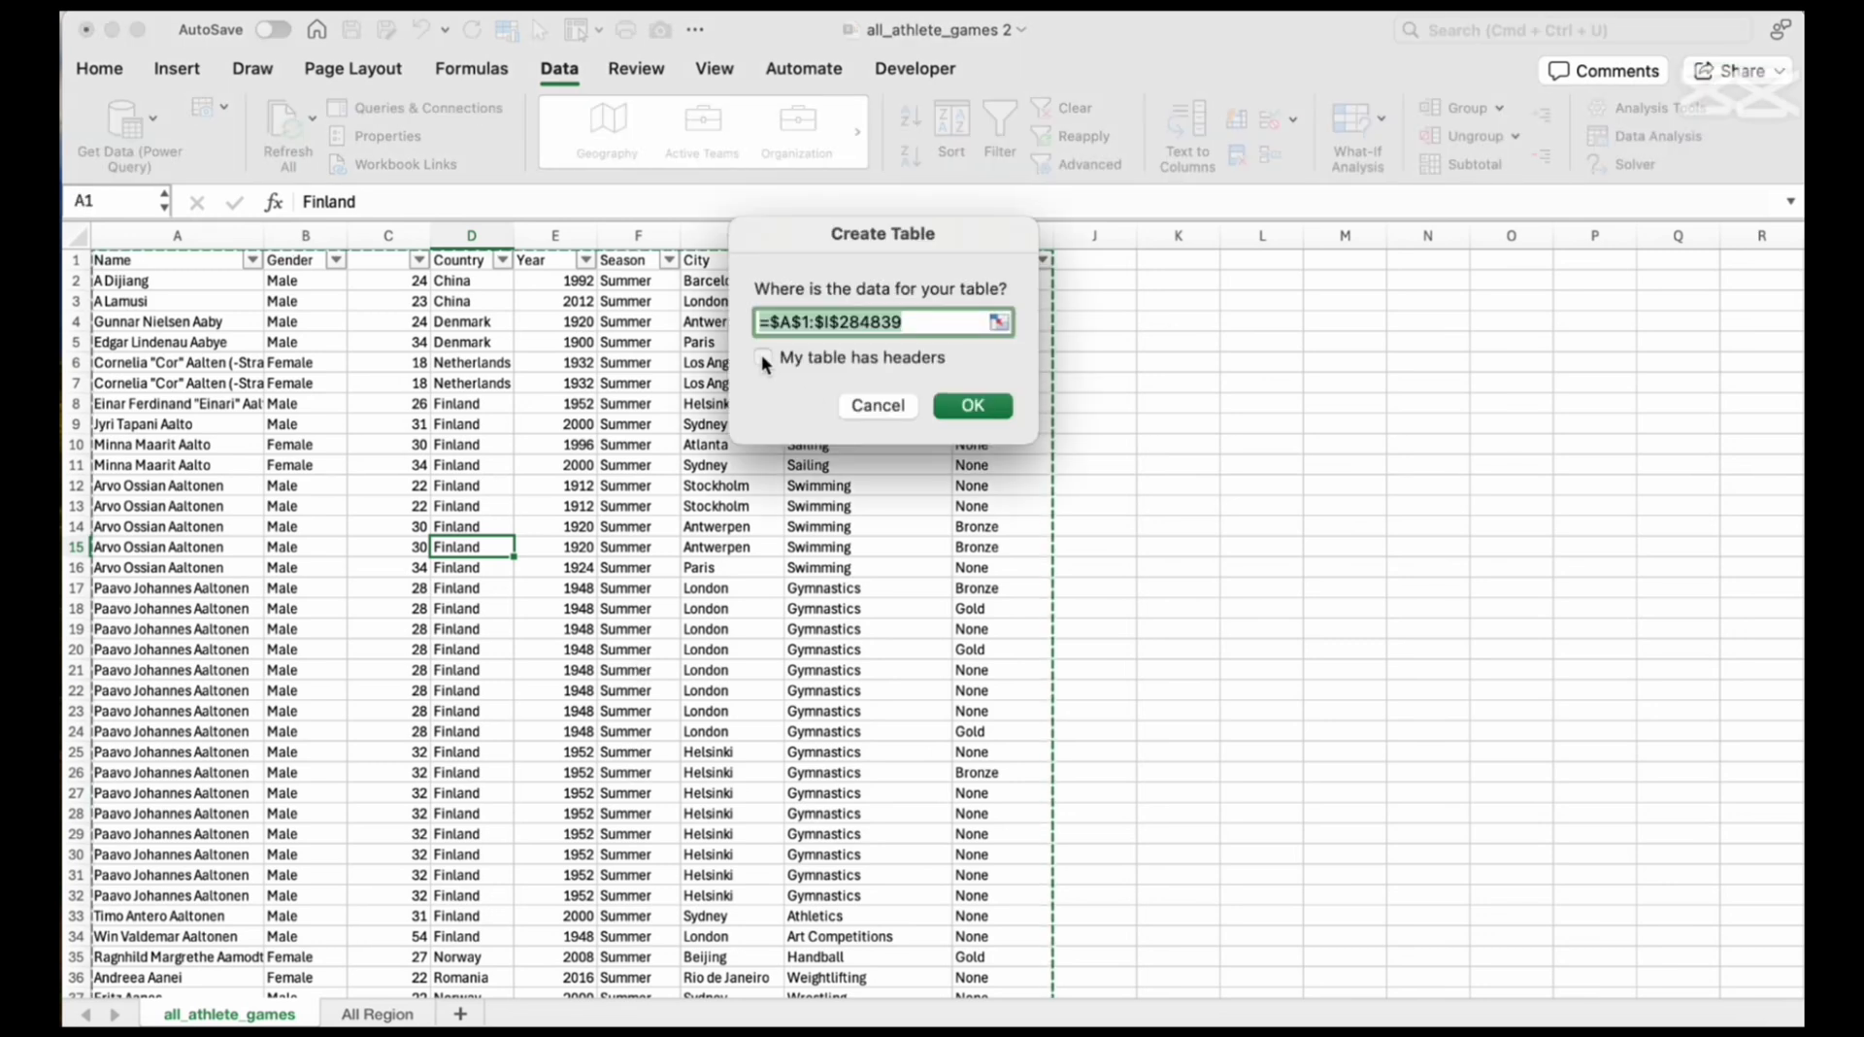
pyautogui.click(973, 406)
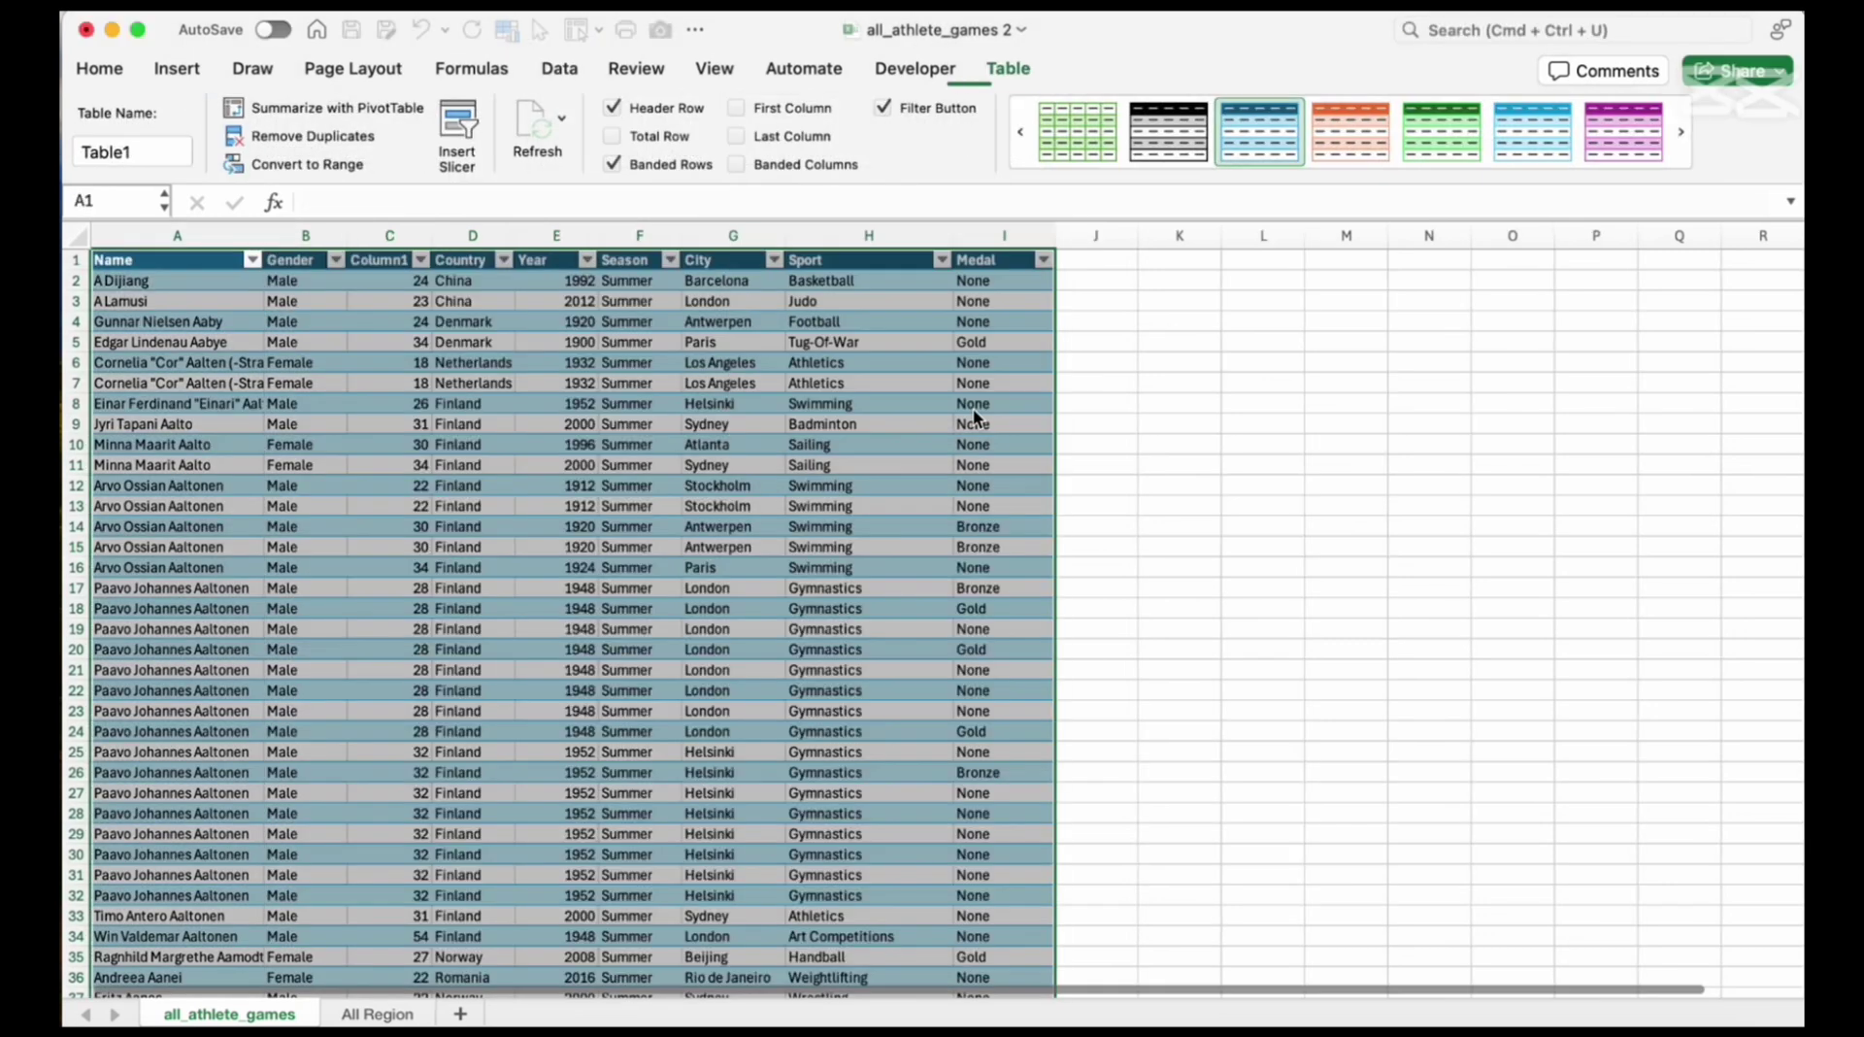
pyautogui.click(879, 107)
pyautogui.click(615, 167)
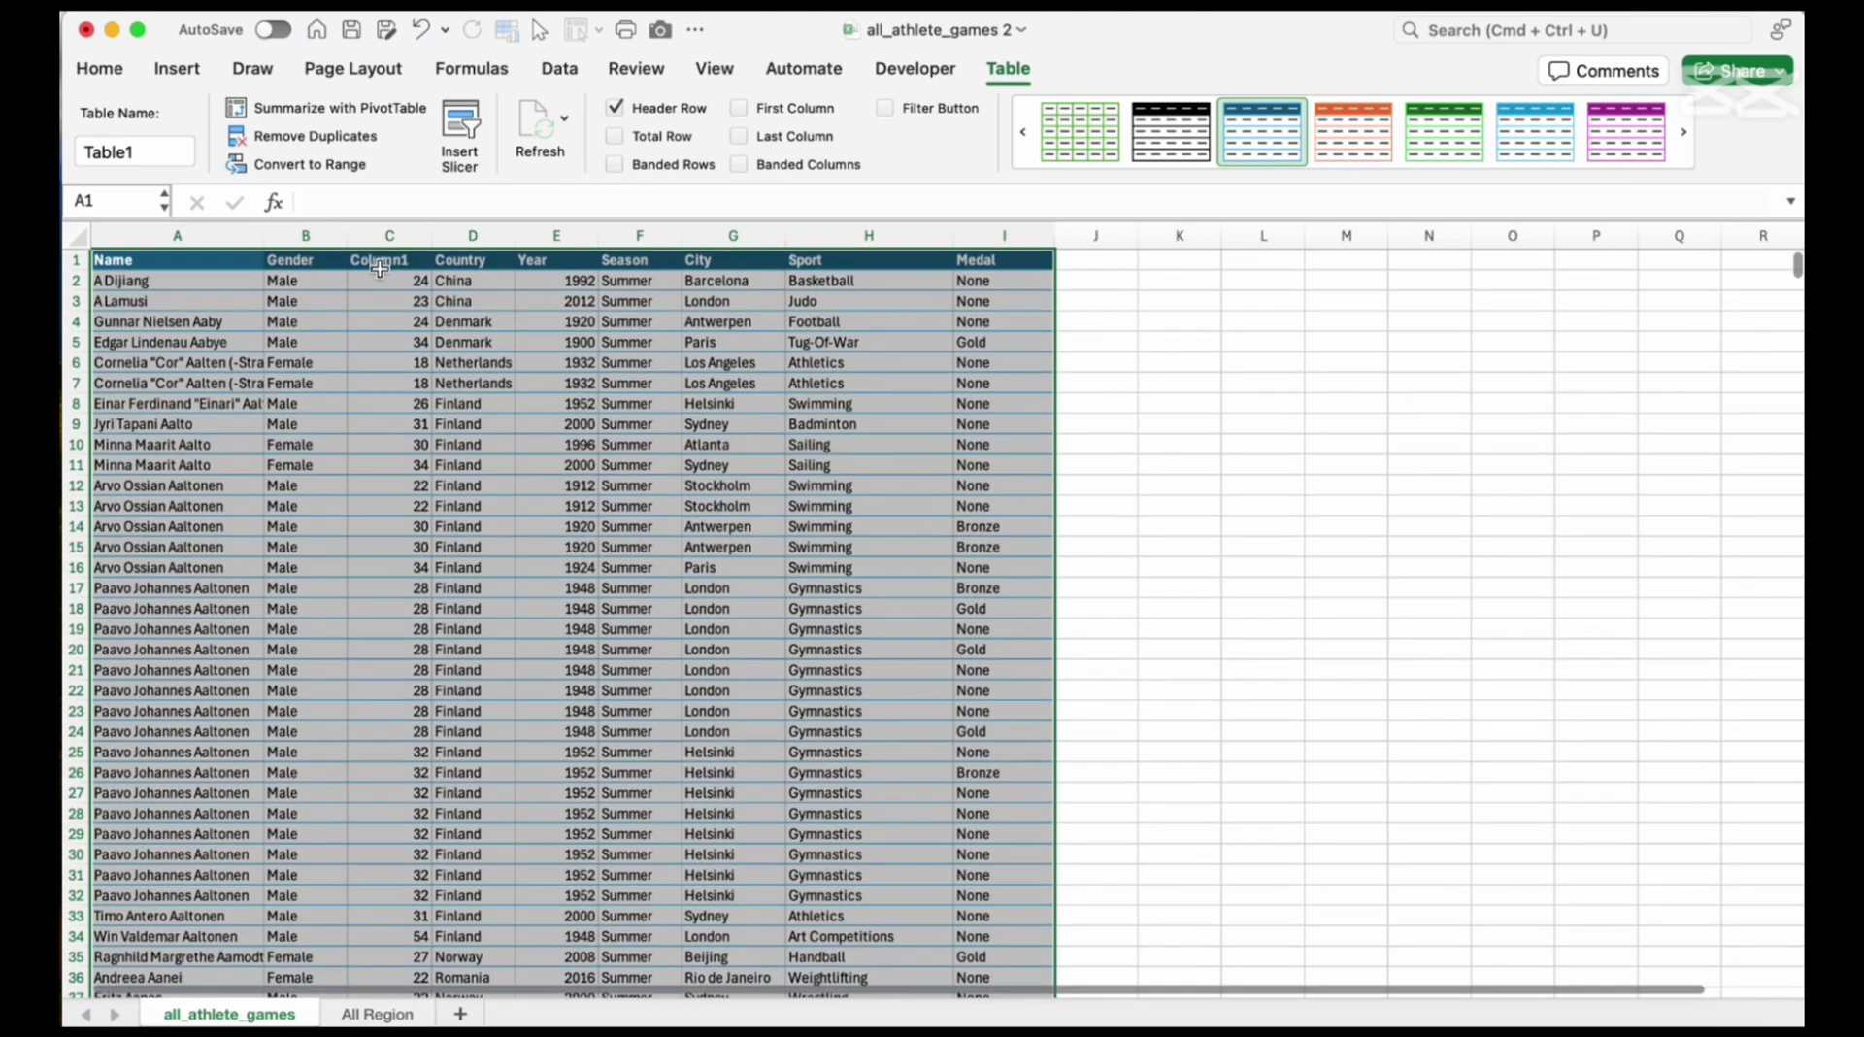
# Rename the Column1 header as Age and name the table Olympic
pyautogui.click(384, 262)
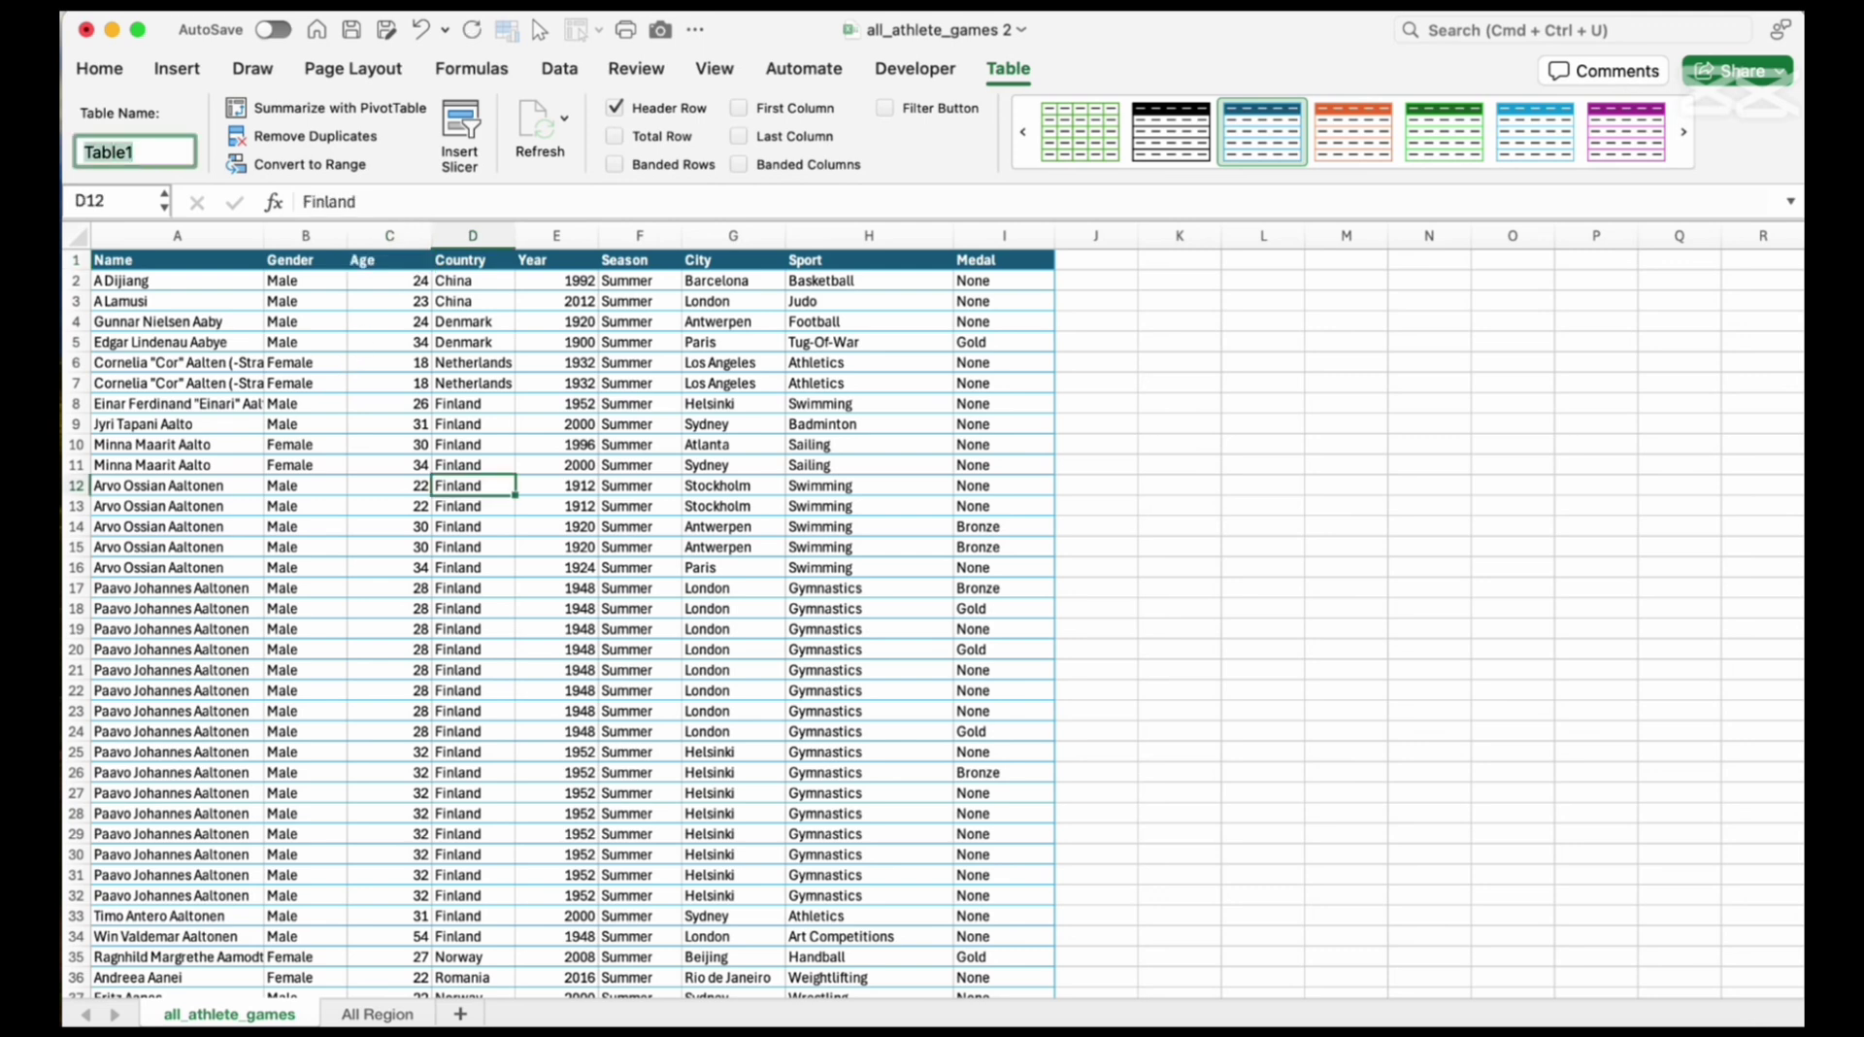
pyautogui.write('Olympic')
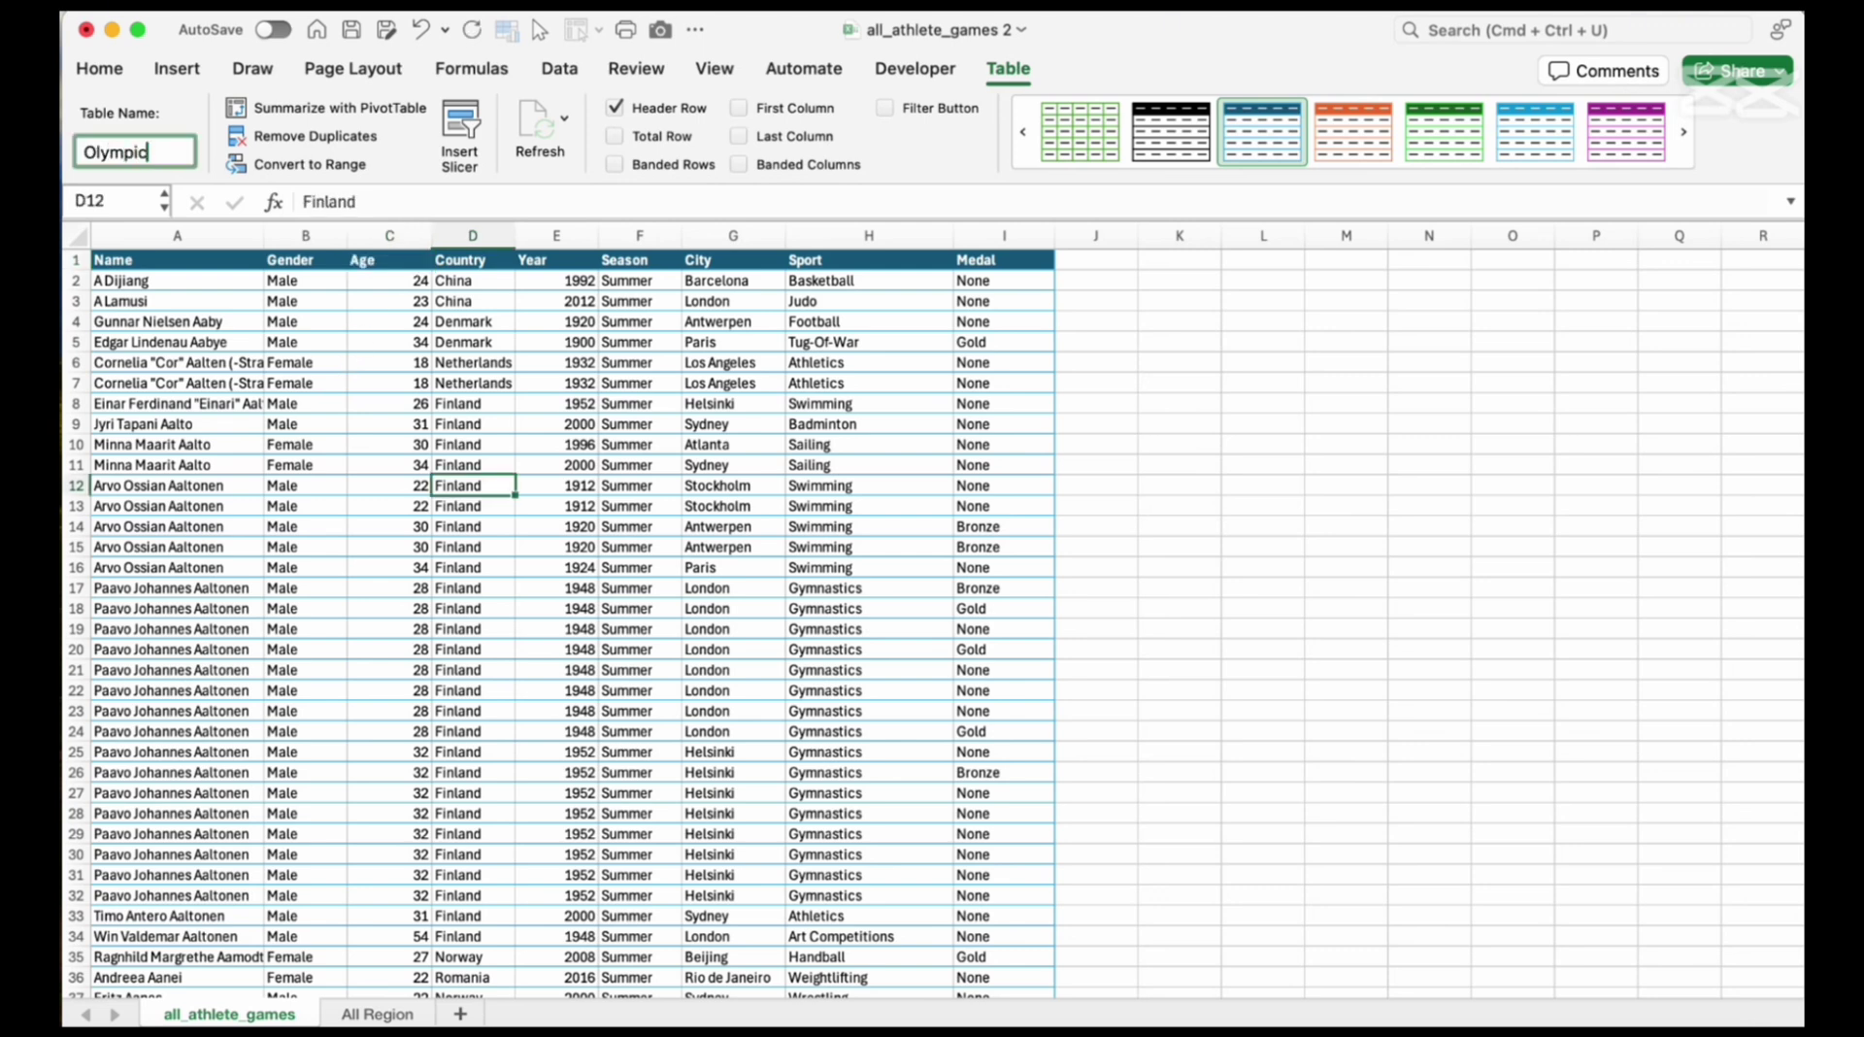
pyautogui.press('Return')
pyautogui.click(368, 494)
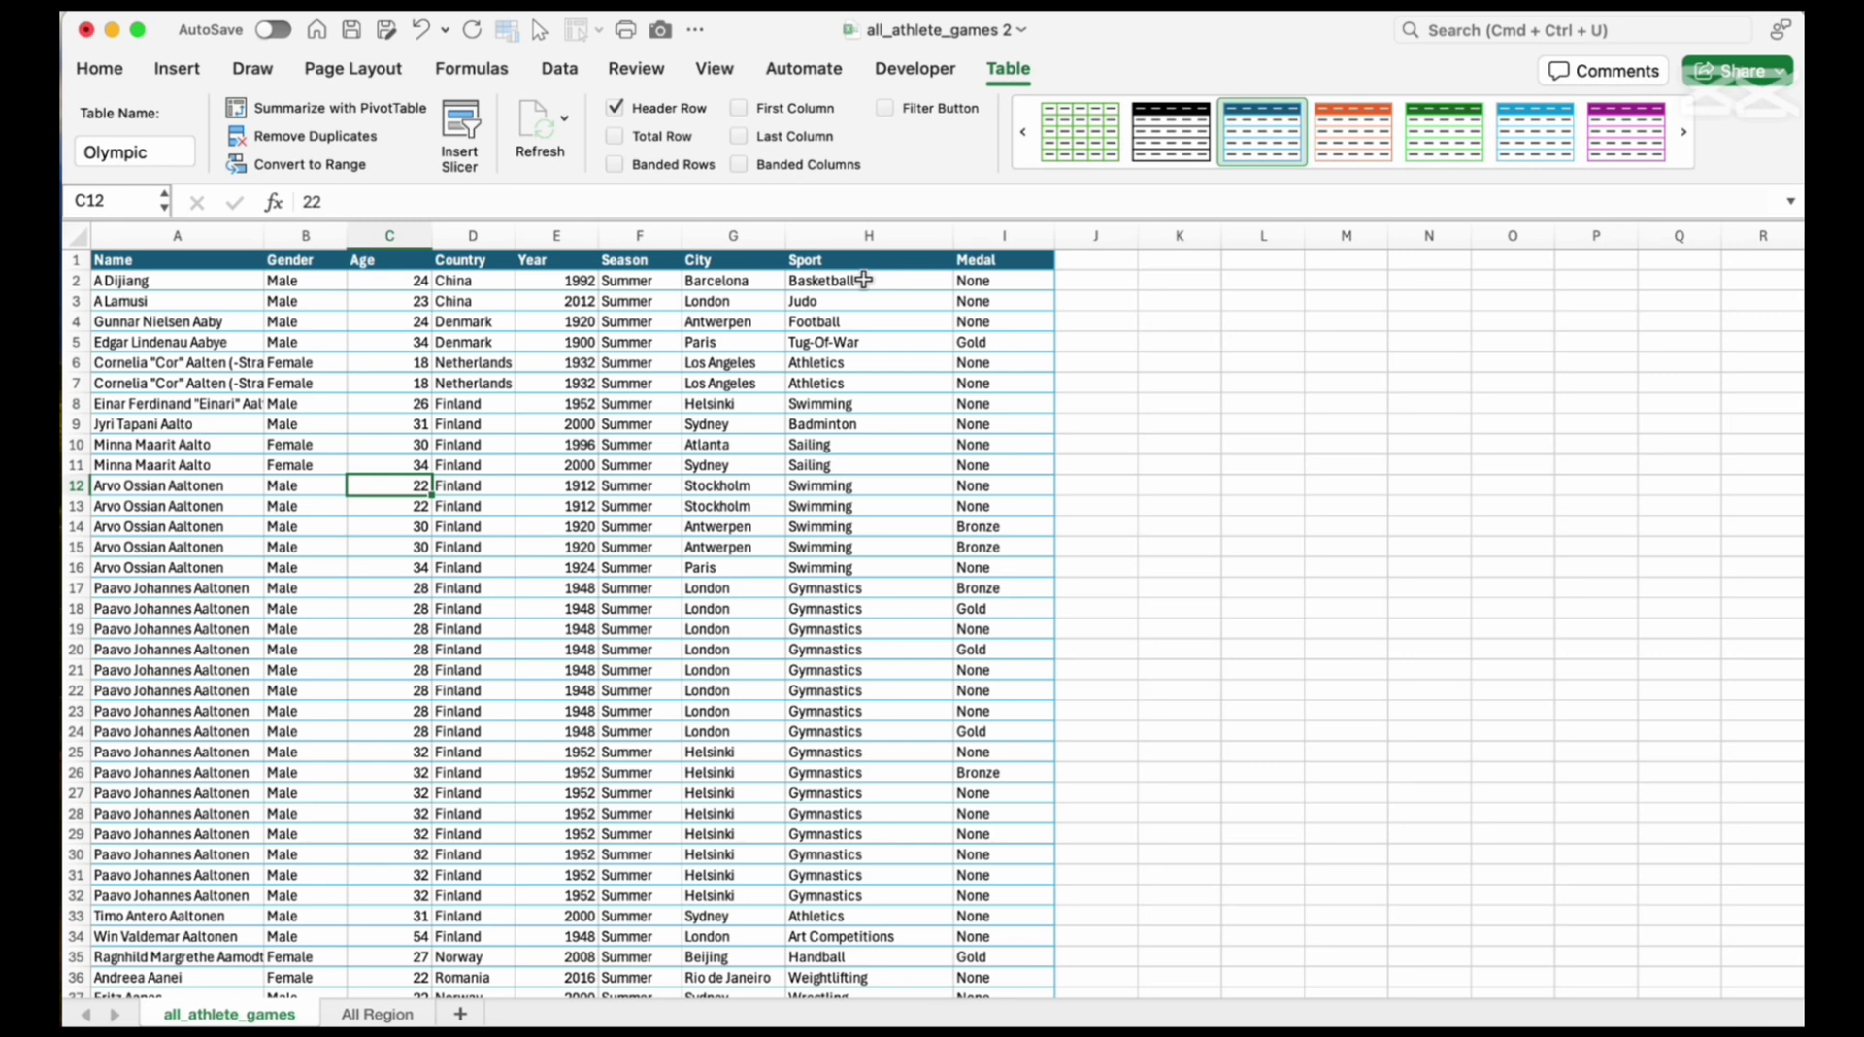
# Create a PivotTable from the Olympic table on a new worksheet, with Name as rows and the count of Medal as values
pyautogui.click(376, 105)
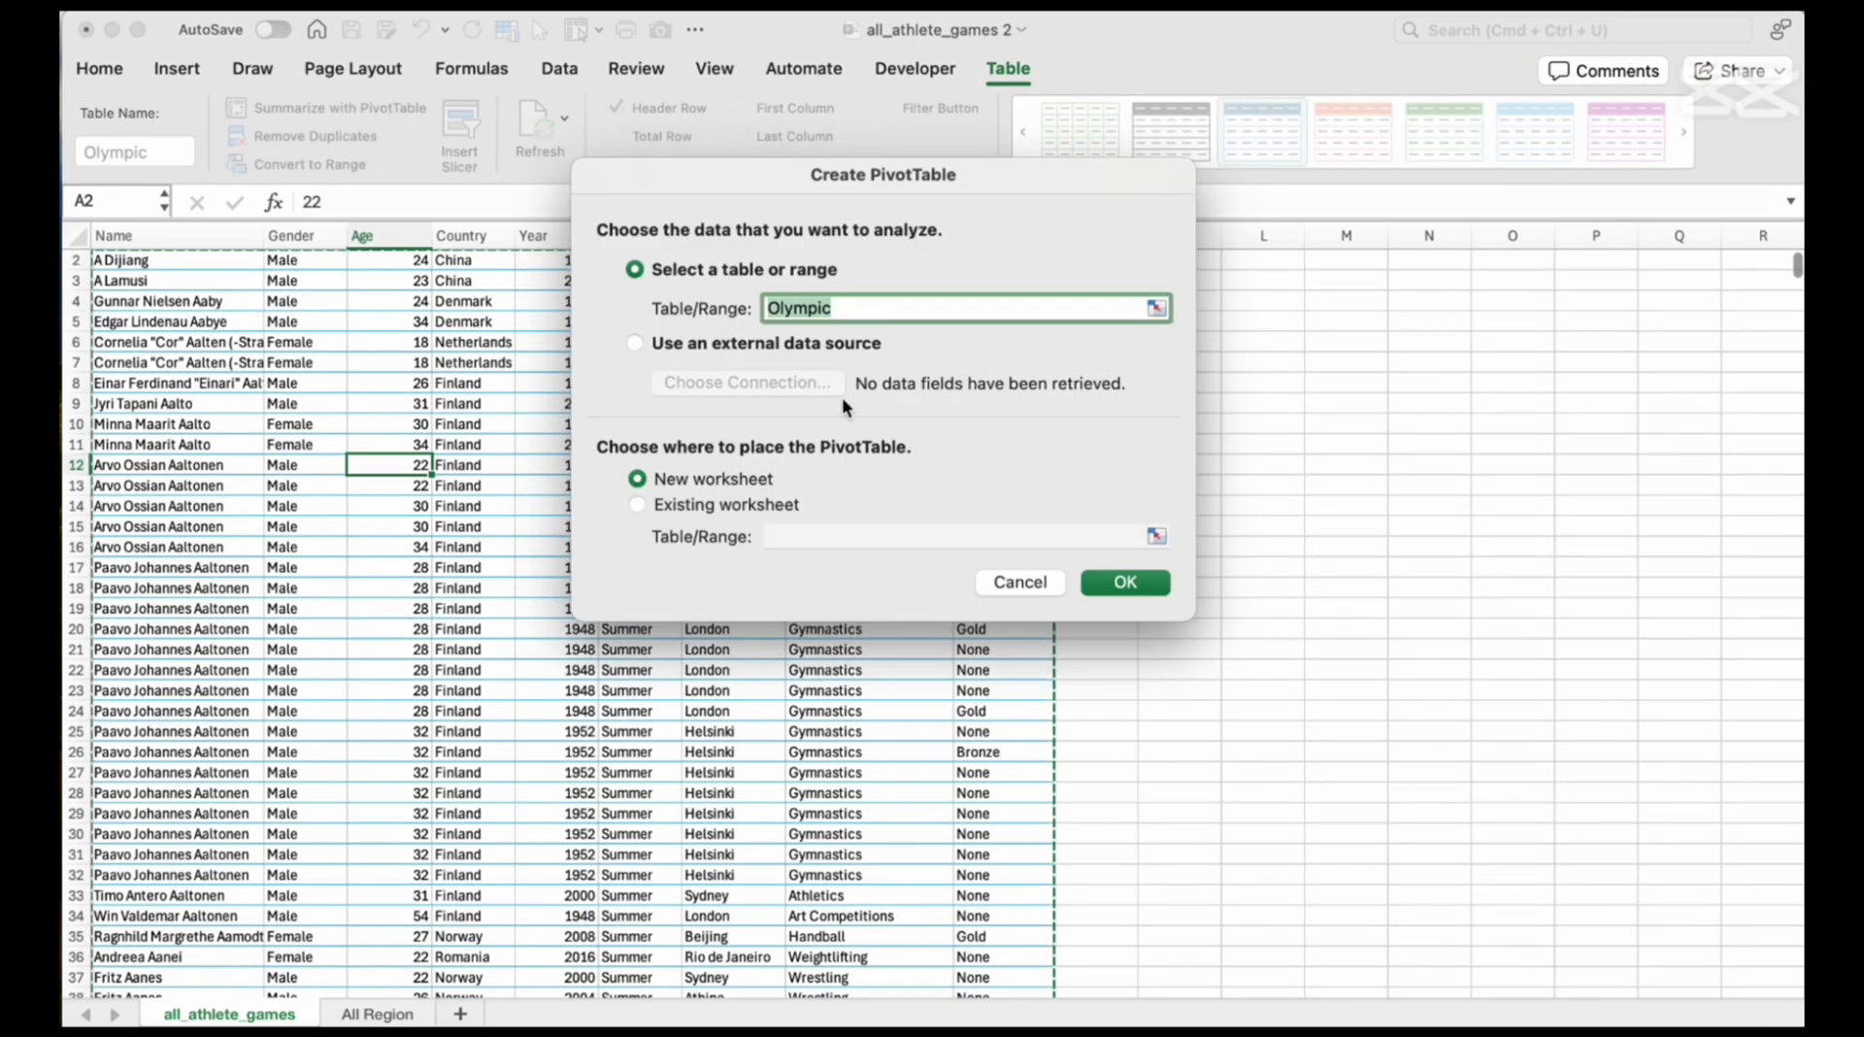
pyautogui.click(1156, 583)
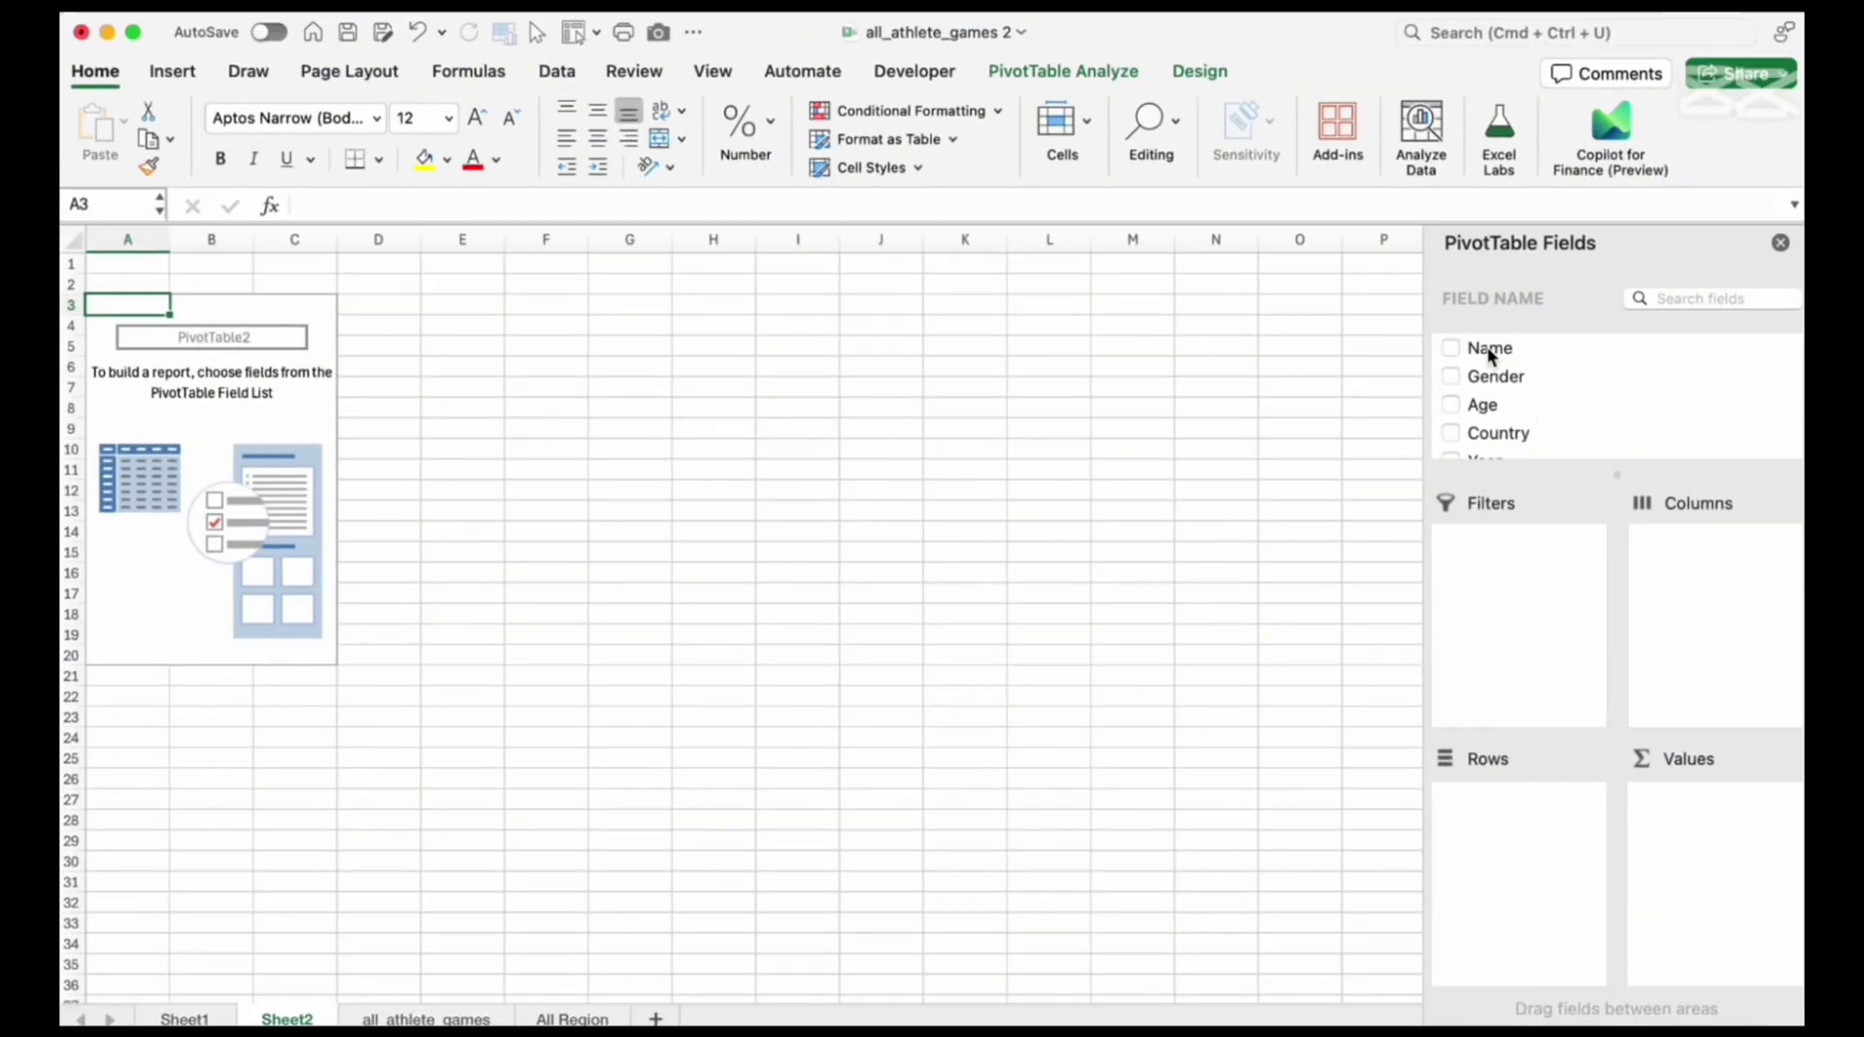
pyautogui.scroll(-3, 1488, 346)
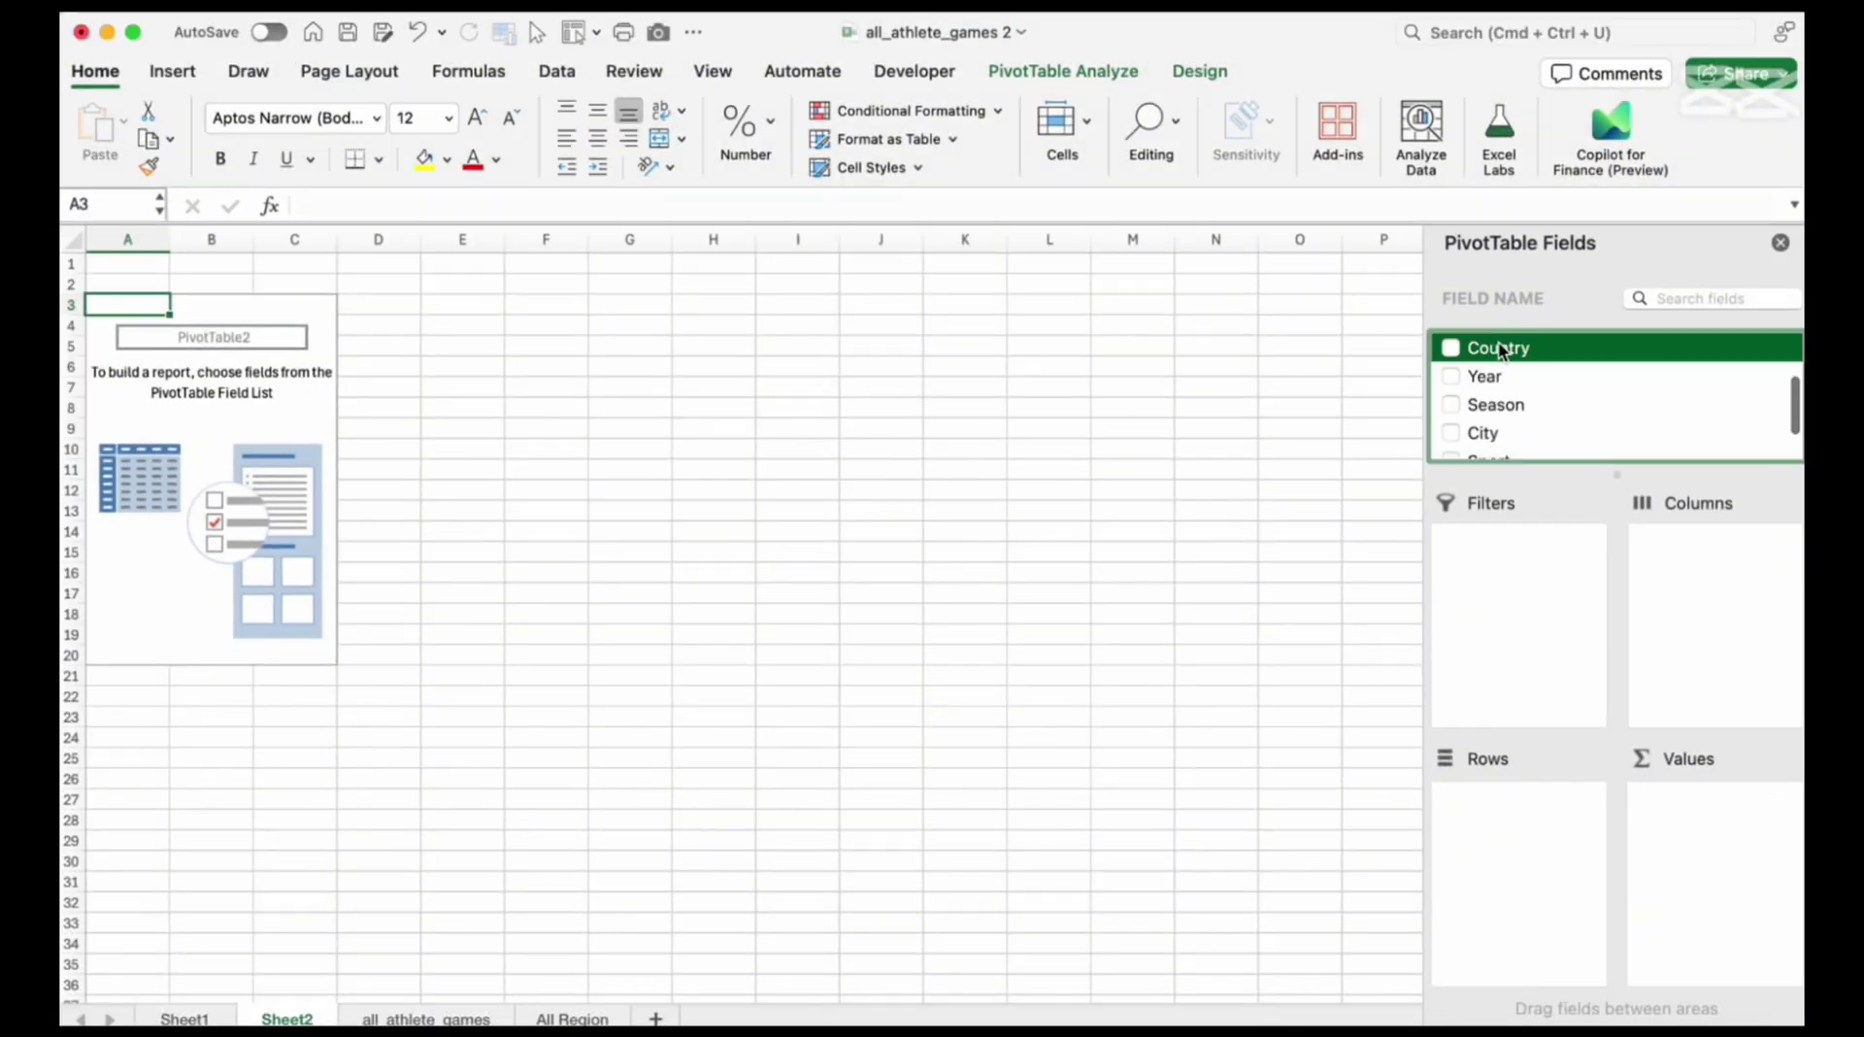
pyautogui.scroll(3, 1536, 452)
pyautogui.moveTo(1503, 343); pyautogui.dragTo(1515, 903)
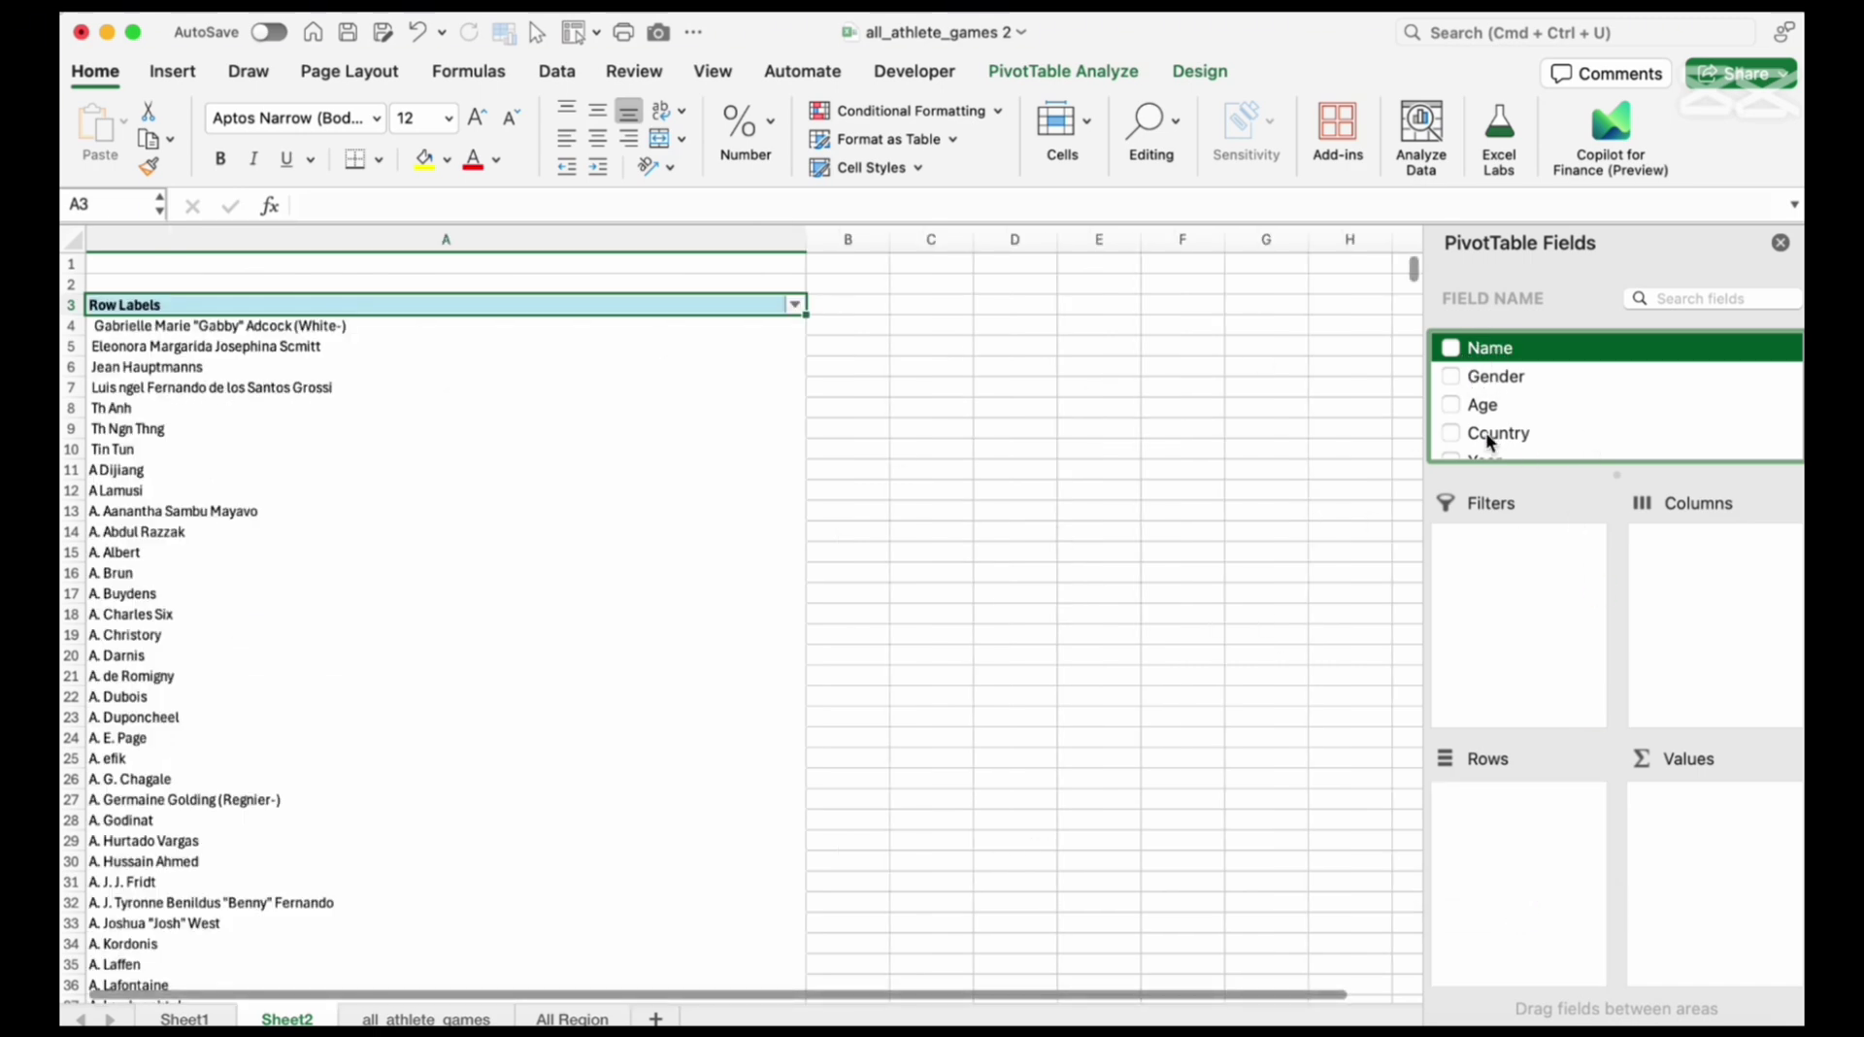
pyautogui.scroll(-5, 1507, 433)
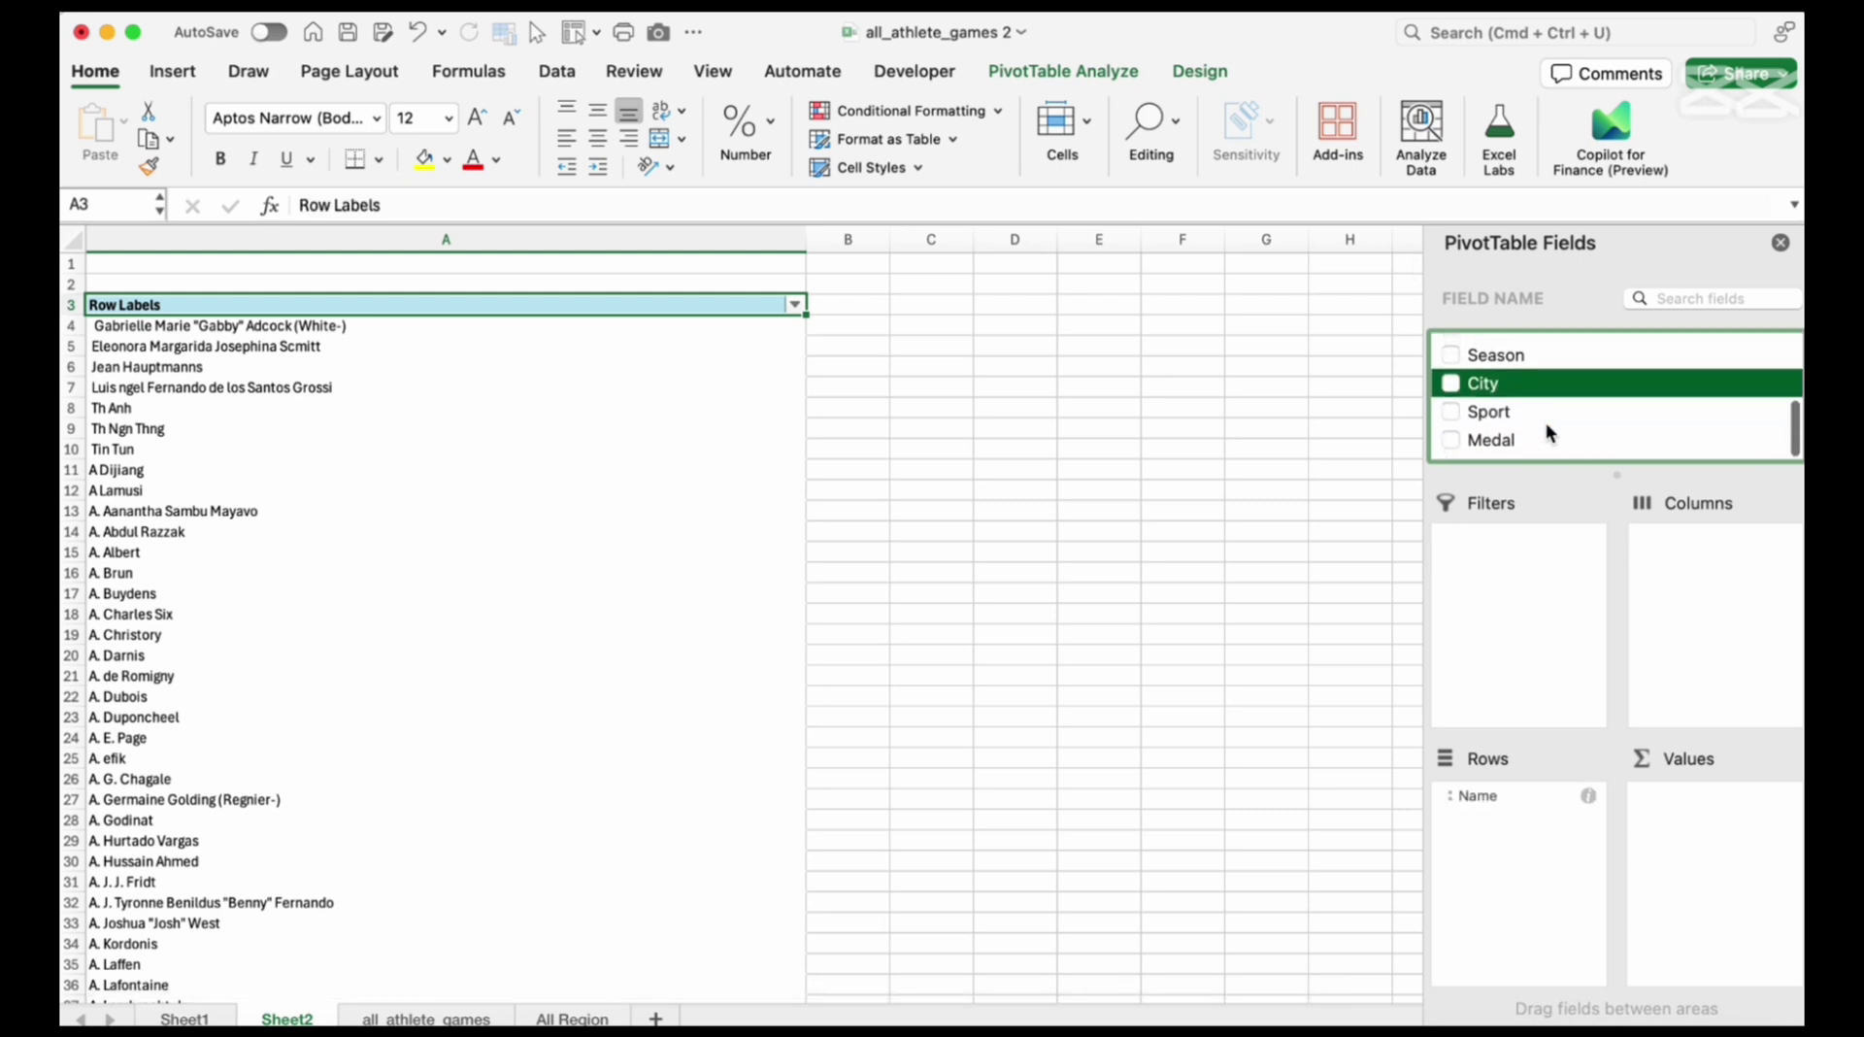
pyautogui.moveTo(1513, 444); pyautogui.dragTo(1748, 845)
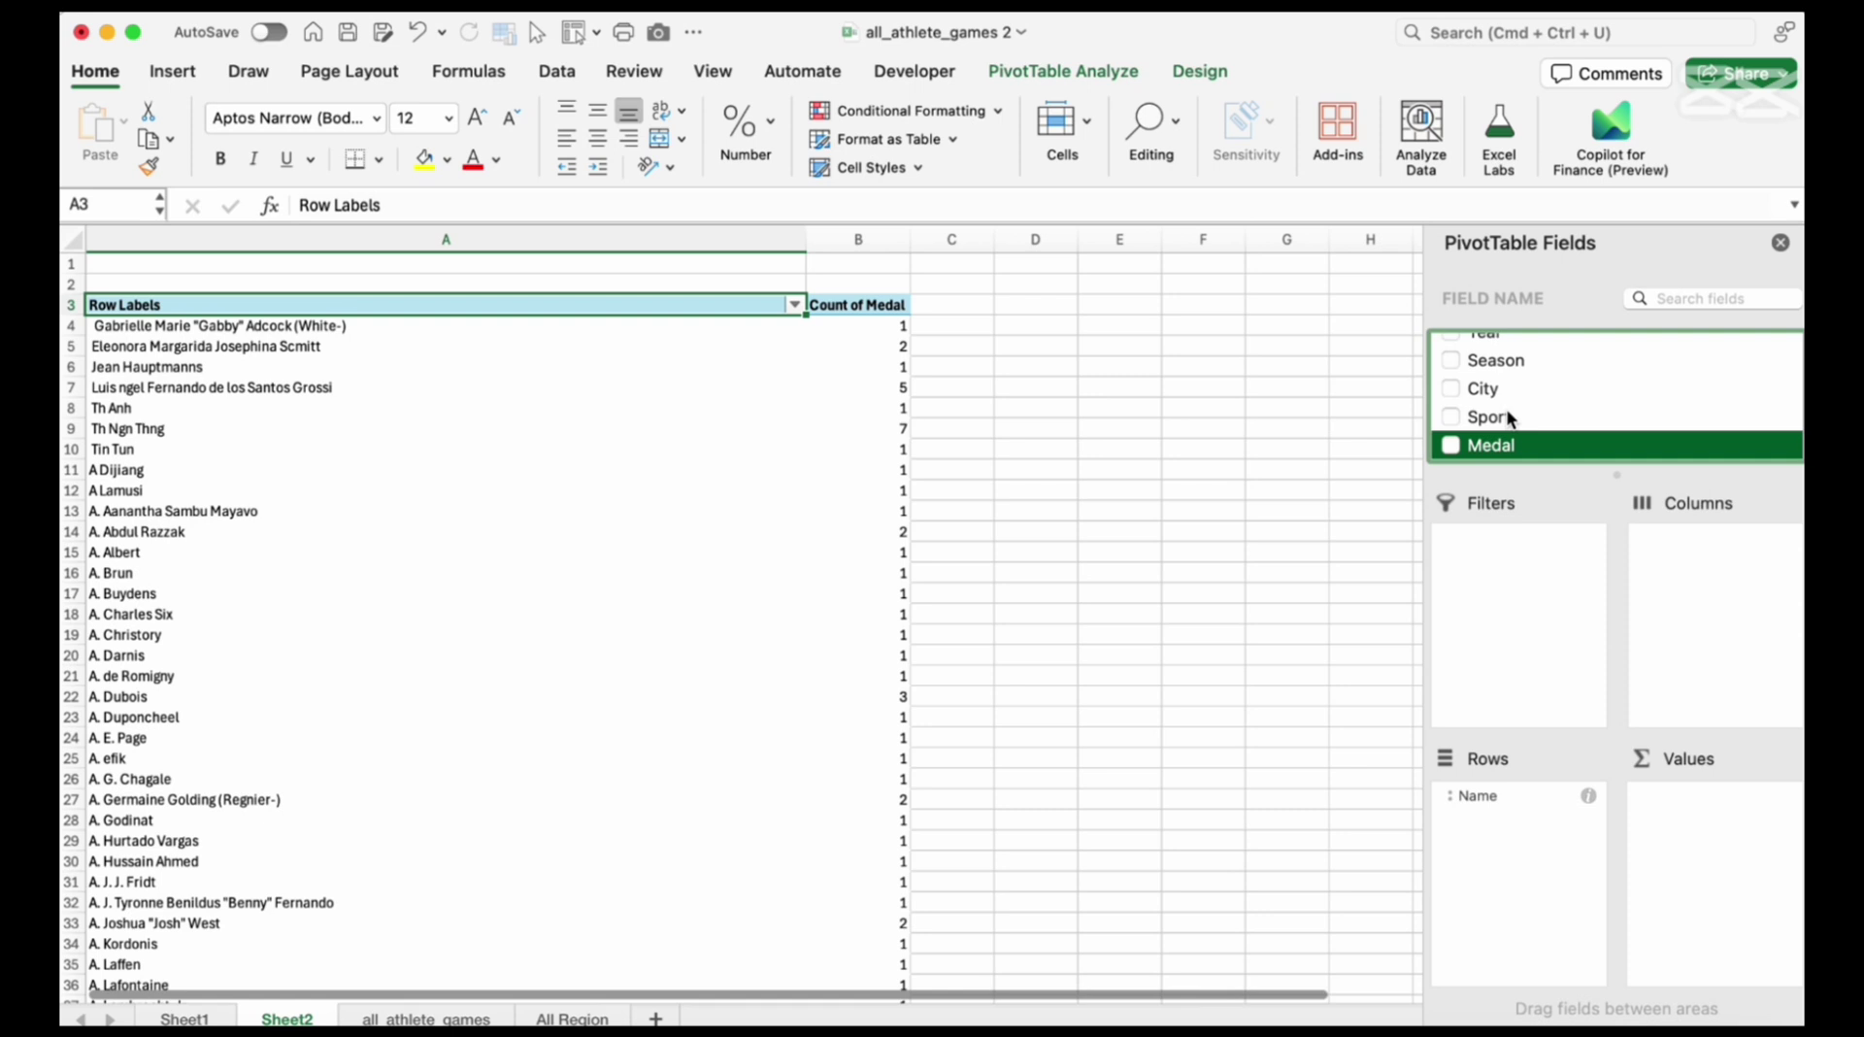
# Add Medal as a report filter of the PivotTable and exclude the None entries
pyautogui.moveTo(1488, 447); pyautogui.dragTo(1458, 575)
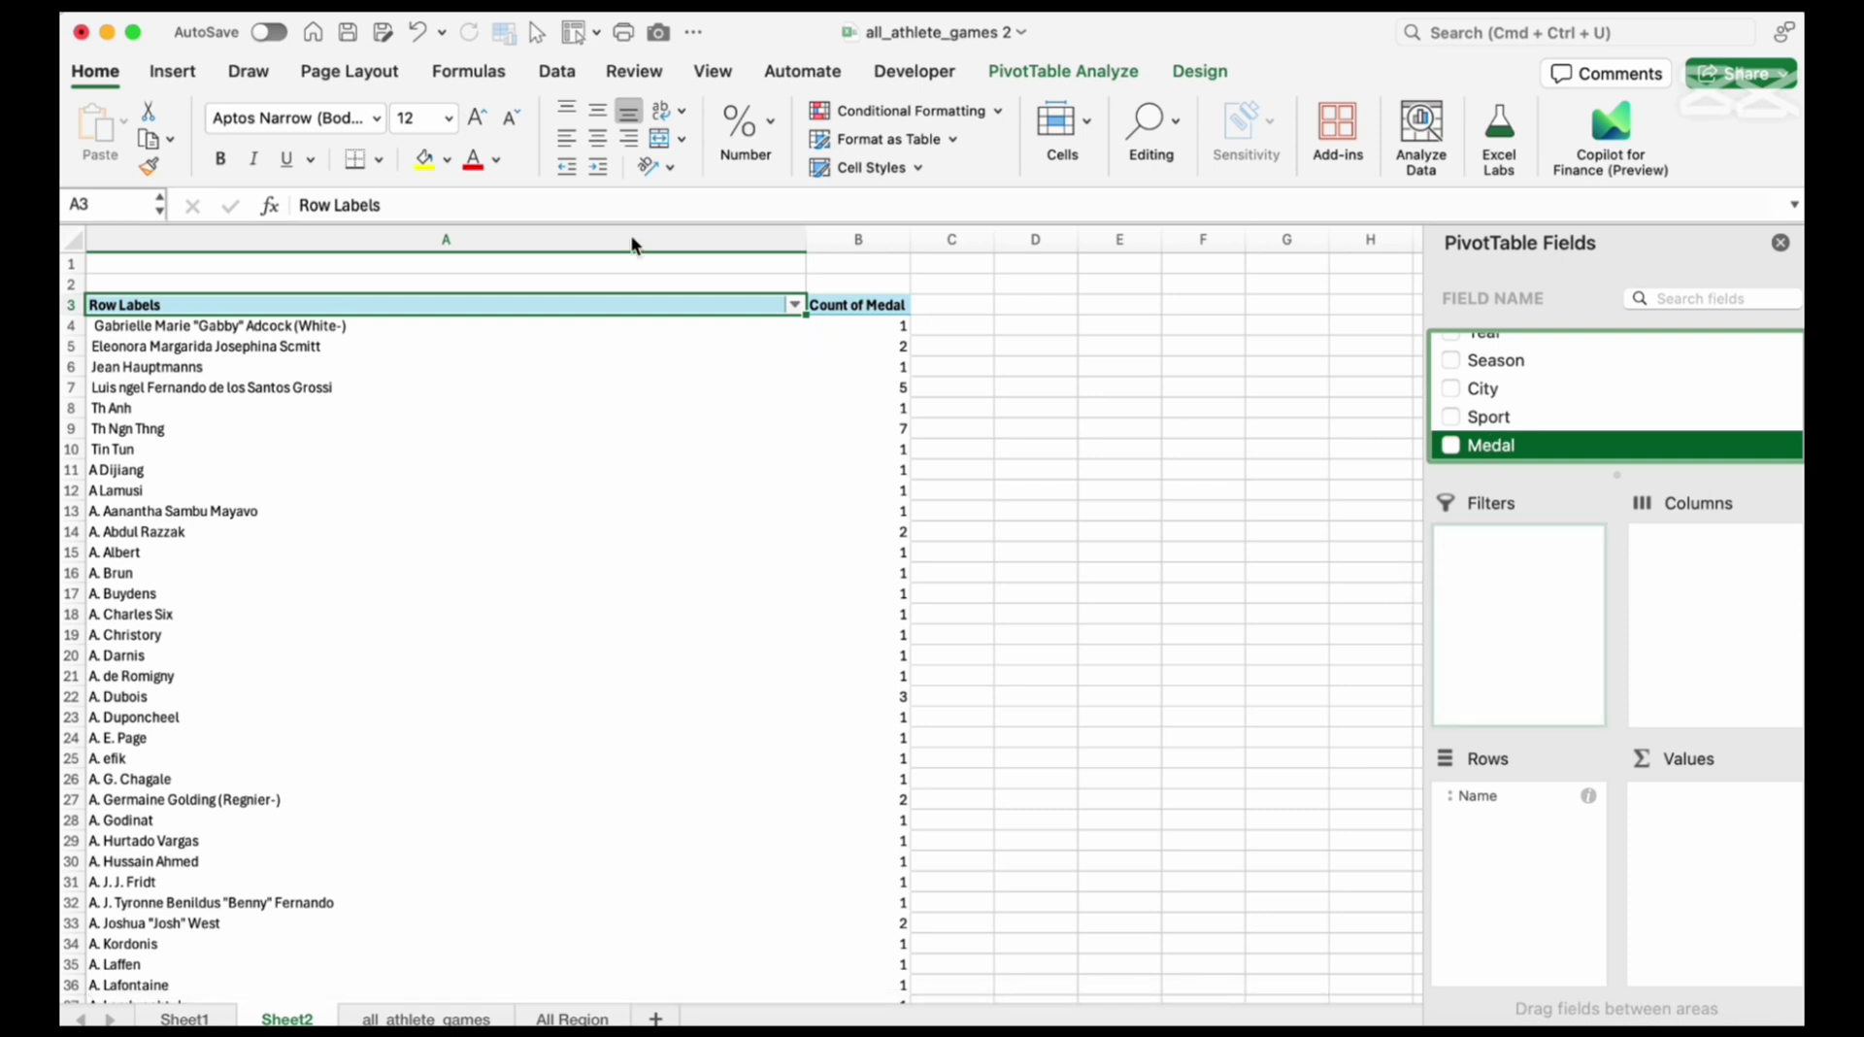
pyautogui.click(899, 263)
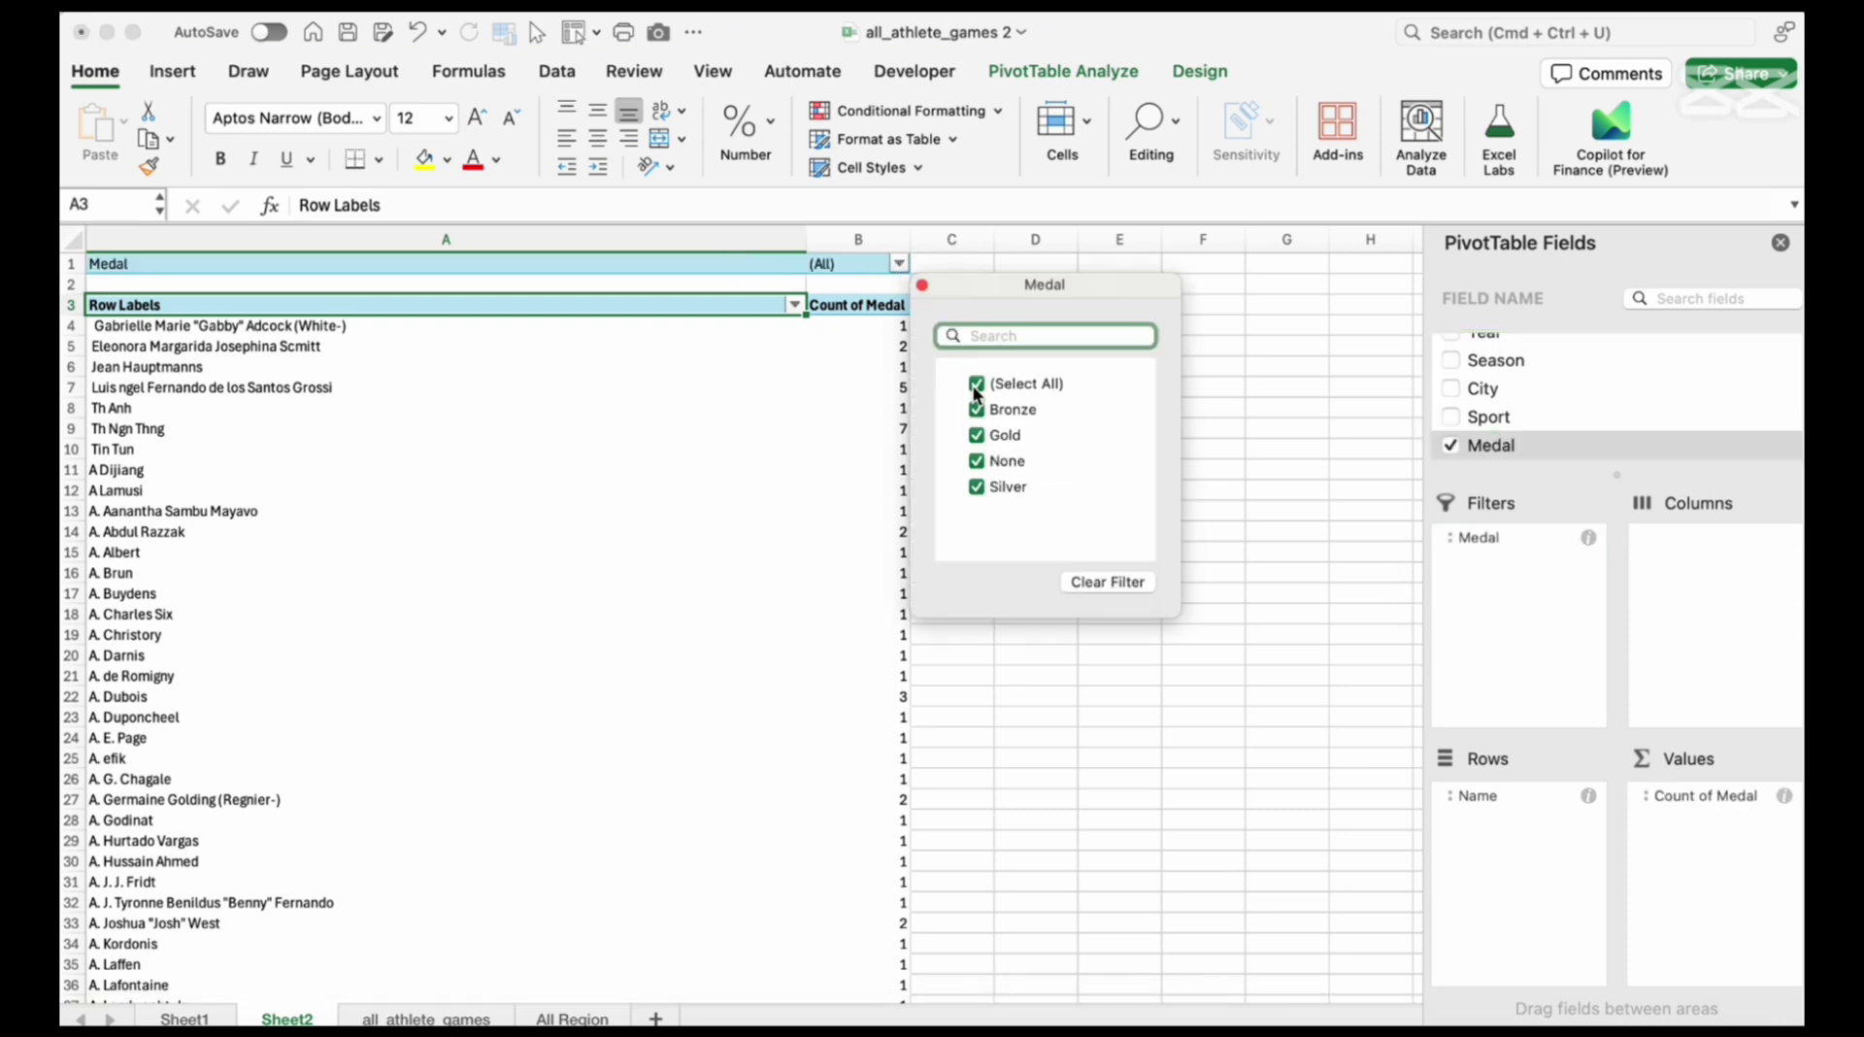
pyautogui.click(979, 462)
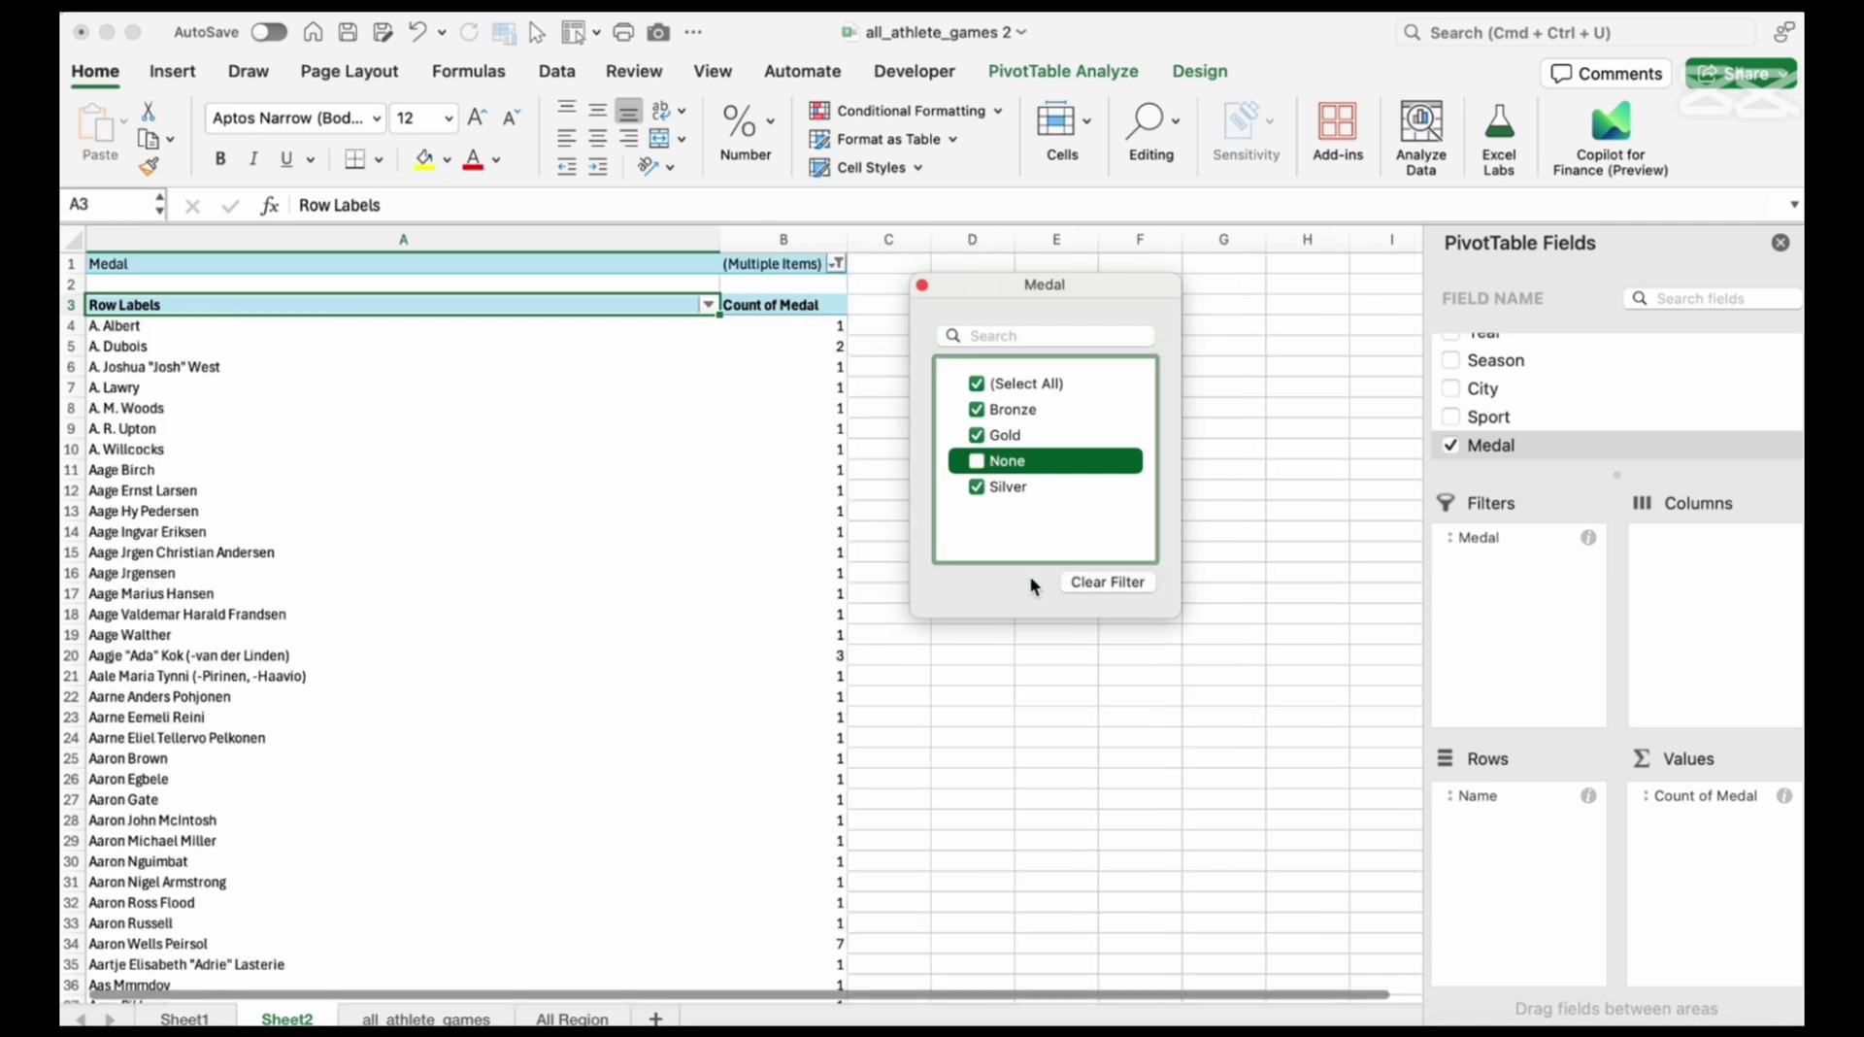
pyautogui.click(1029, 641)
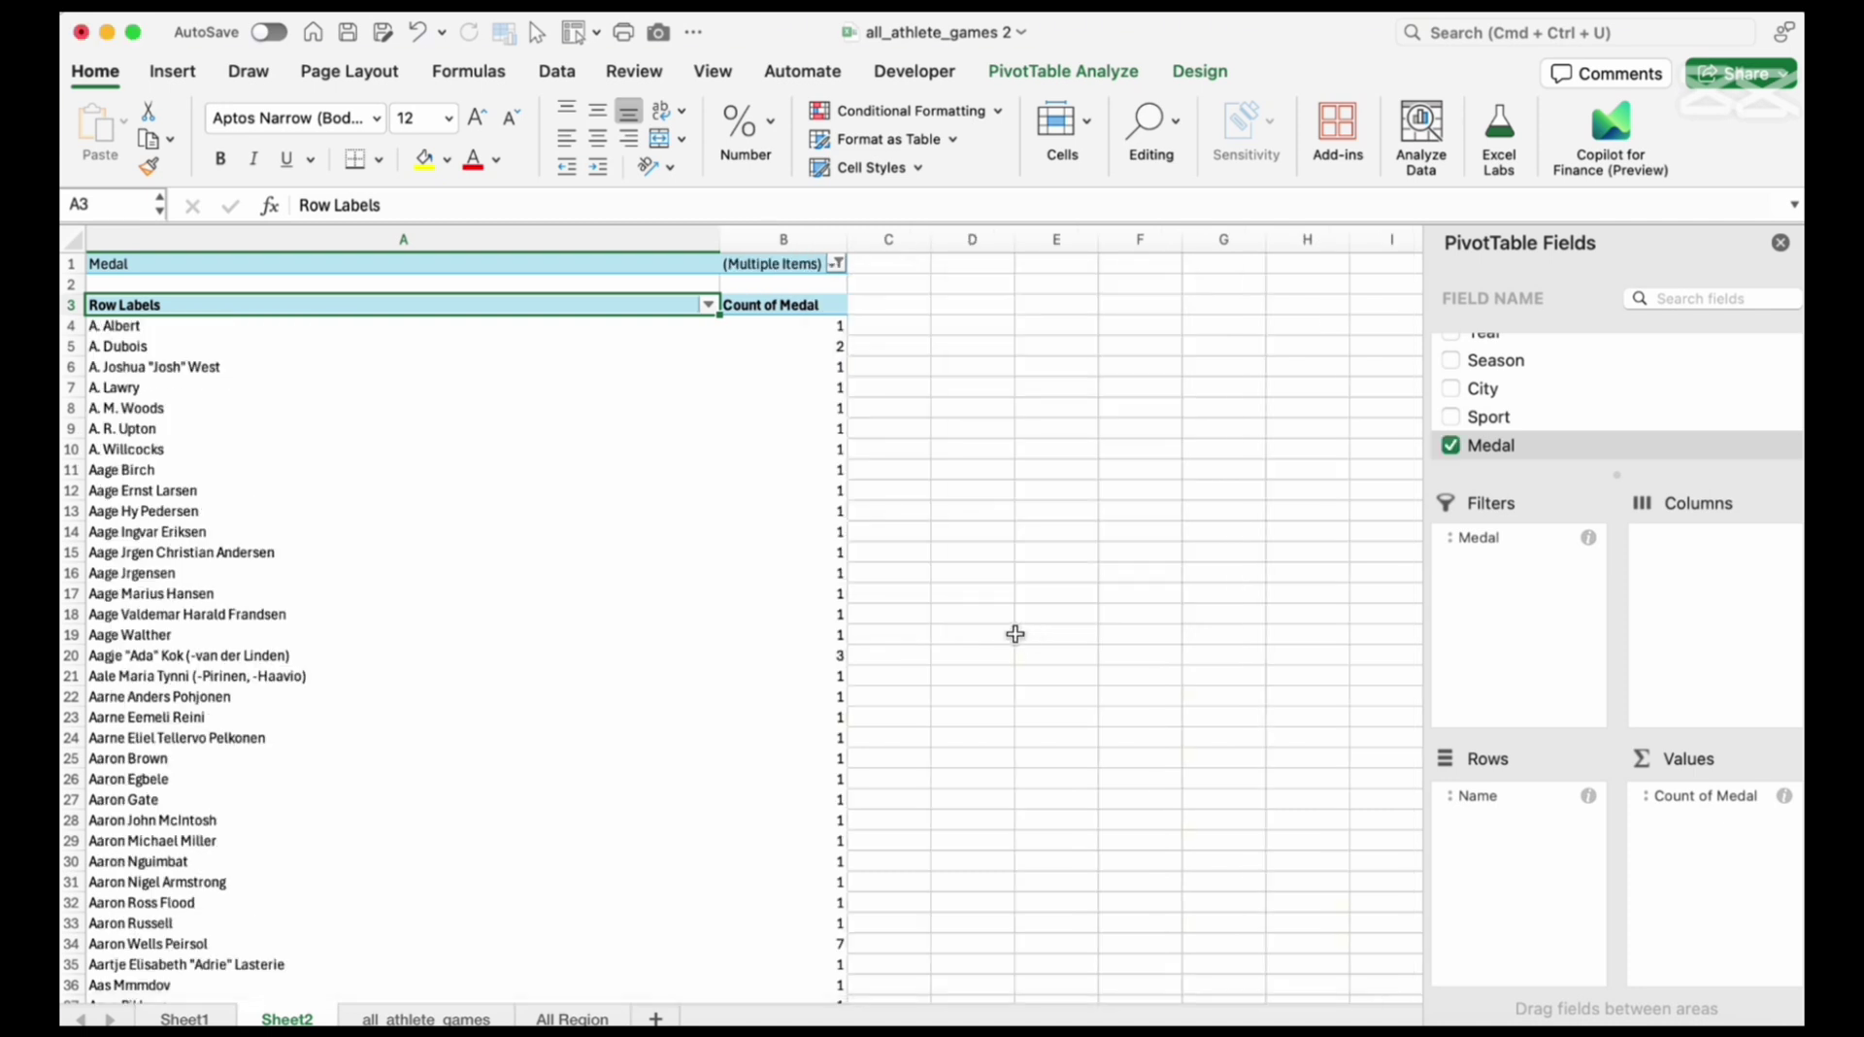
# Sort the PivotTable by Count of Medal from largest to smallest and narrow the name column to fit
pyautogui.click(806, 454)
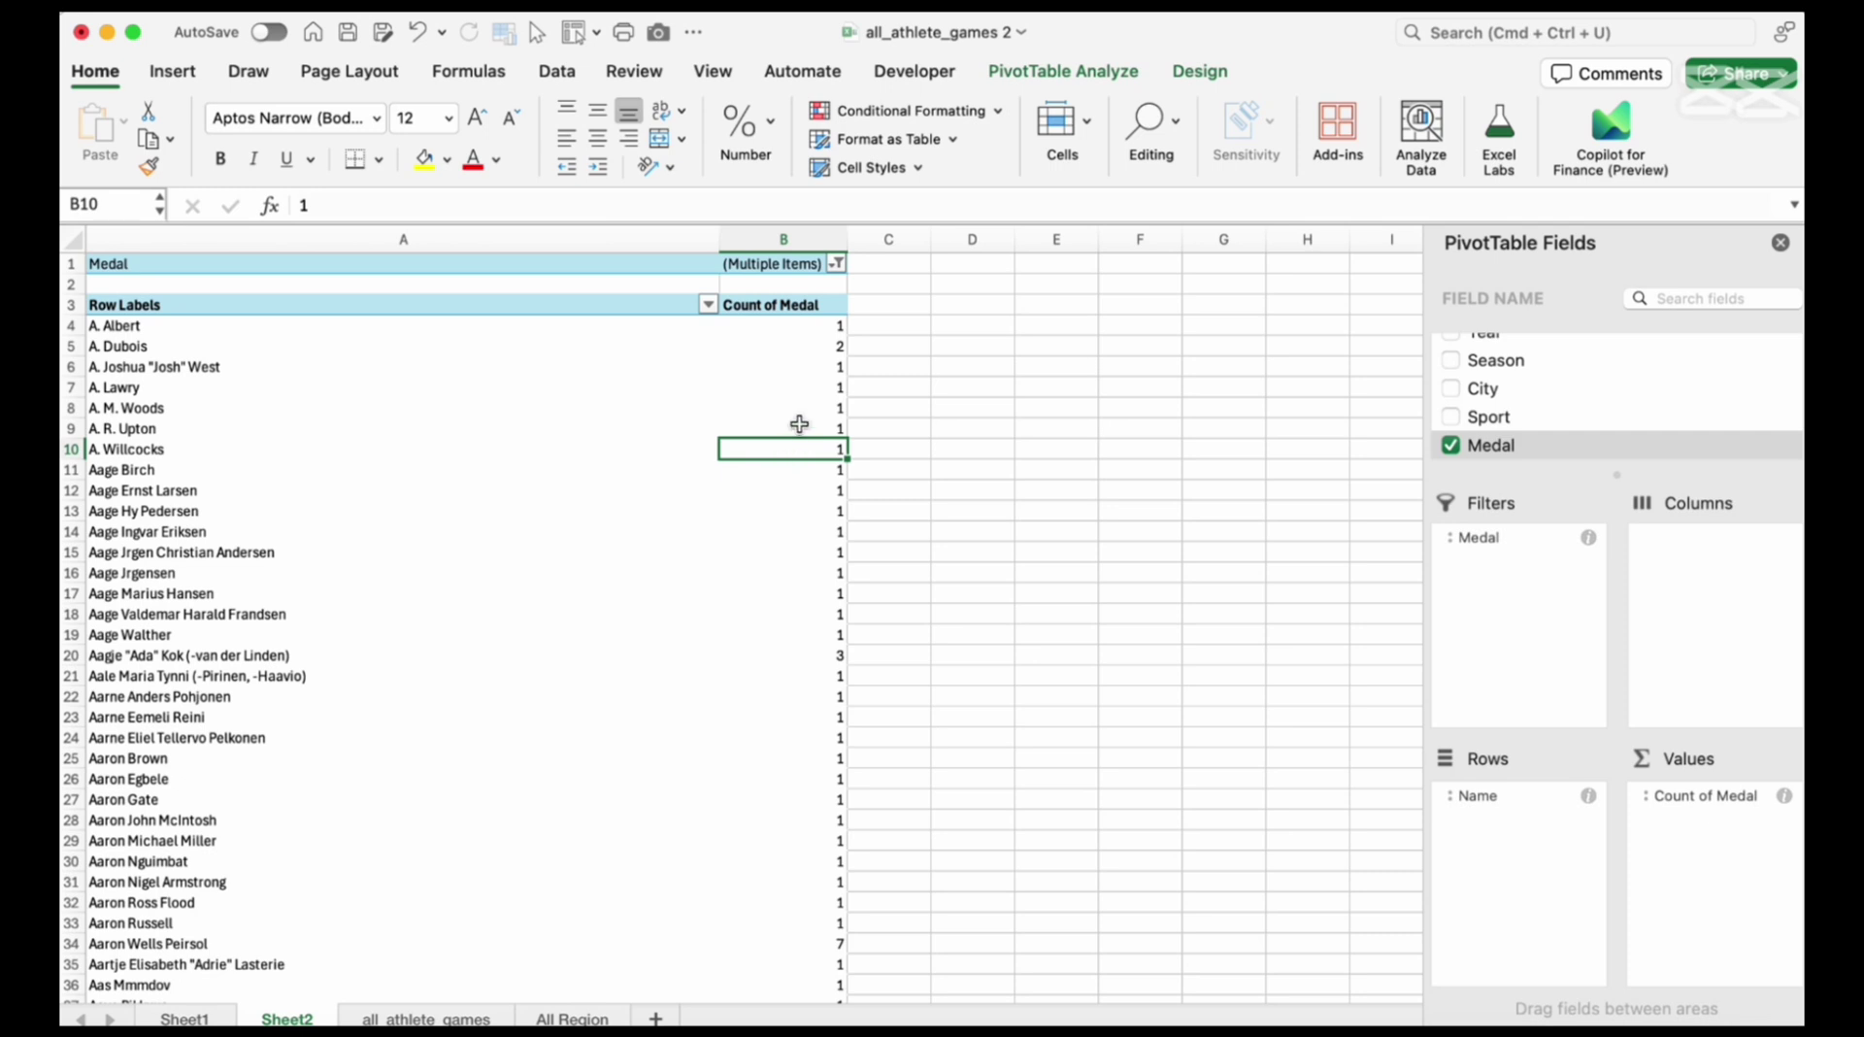
pyautogui.rightClick(799, 425)
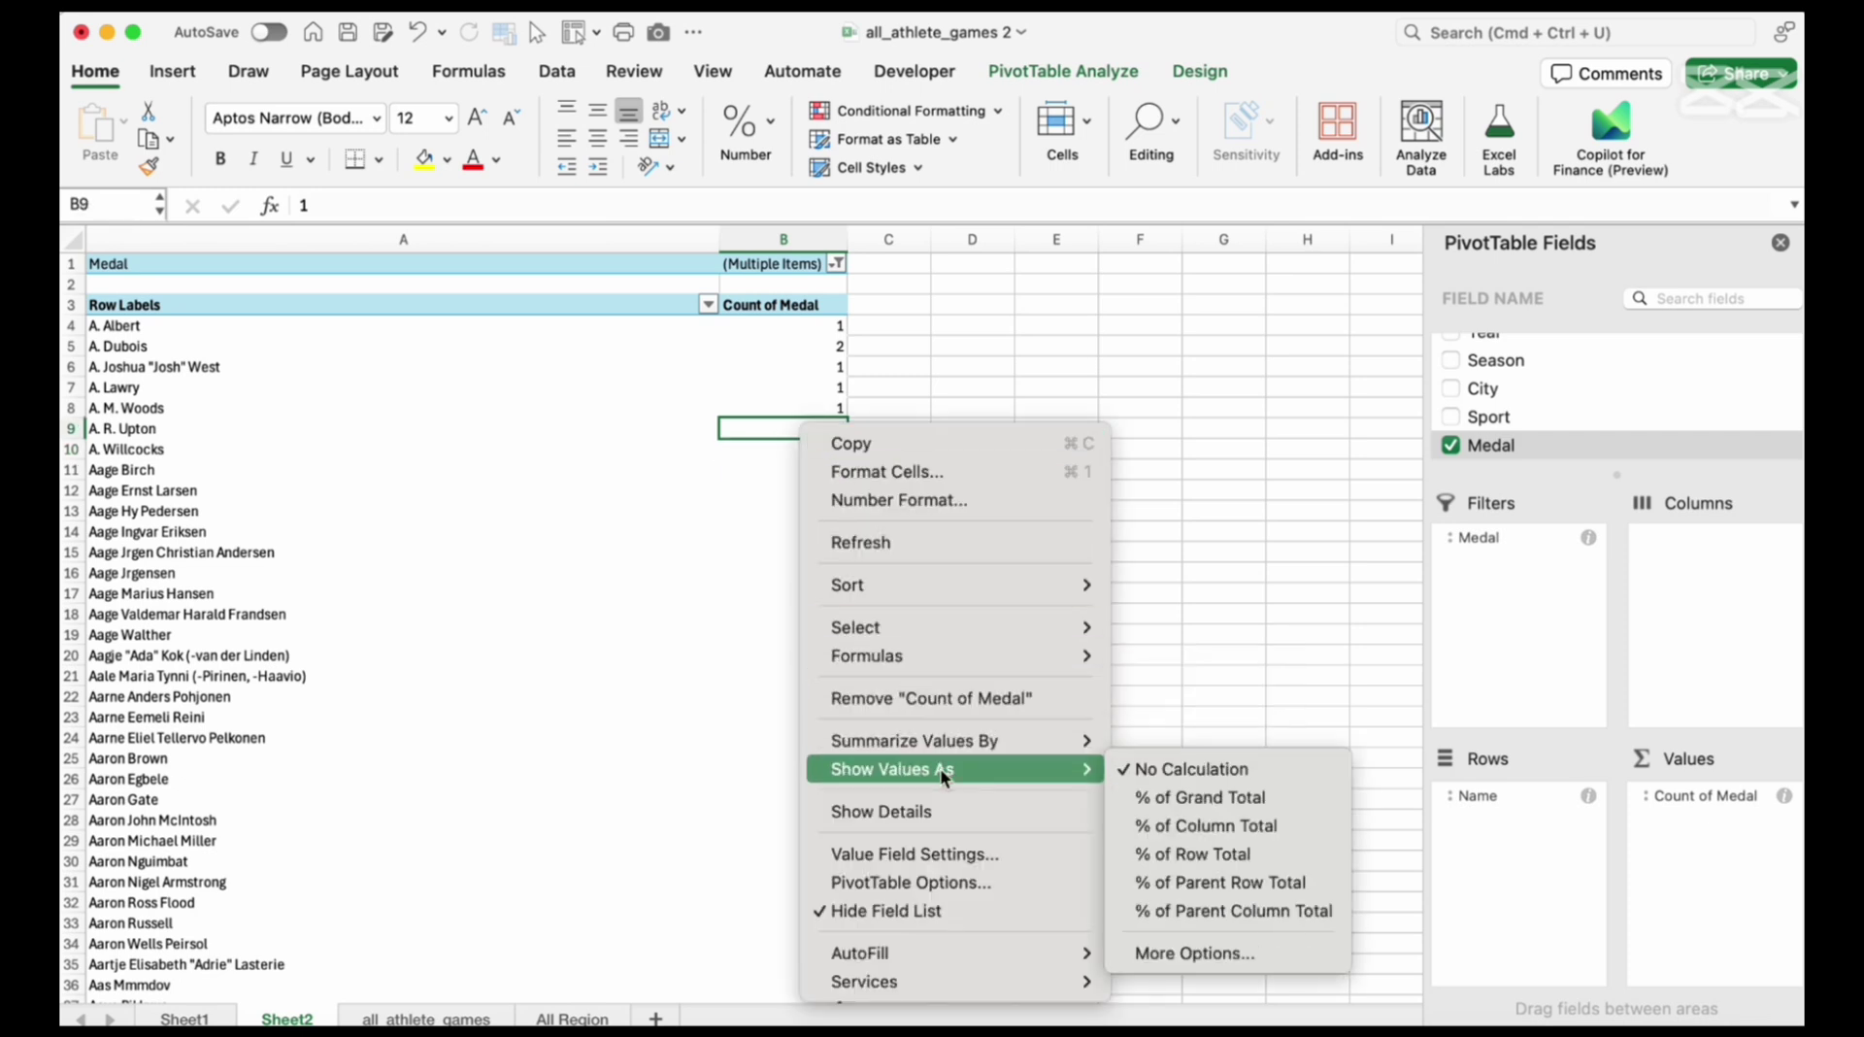
pyautogui.moveTo(981, 583)
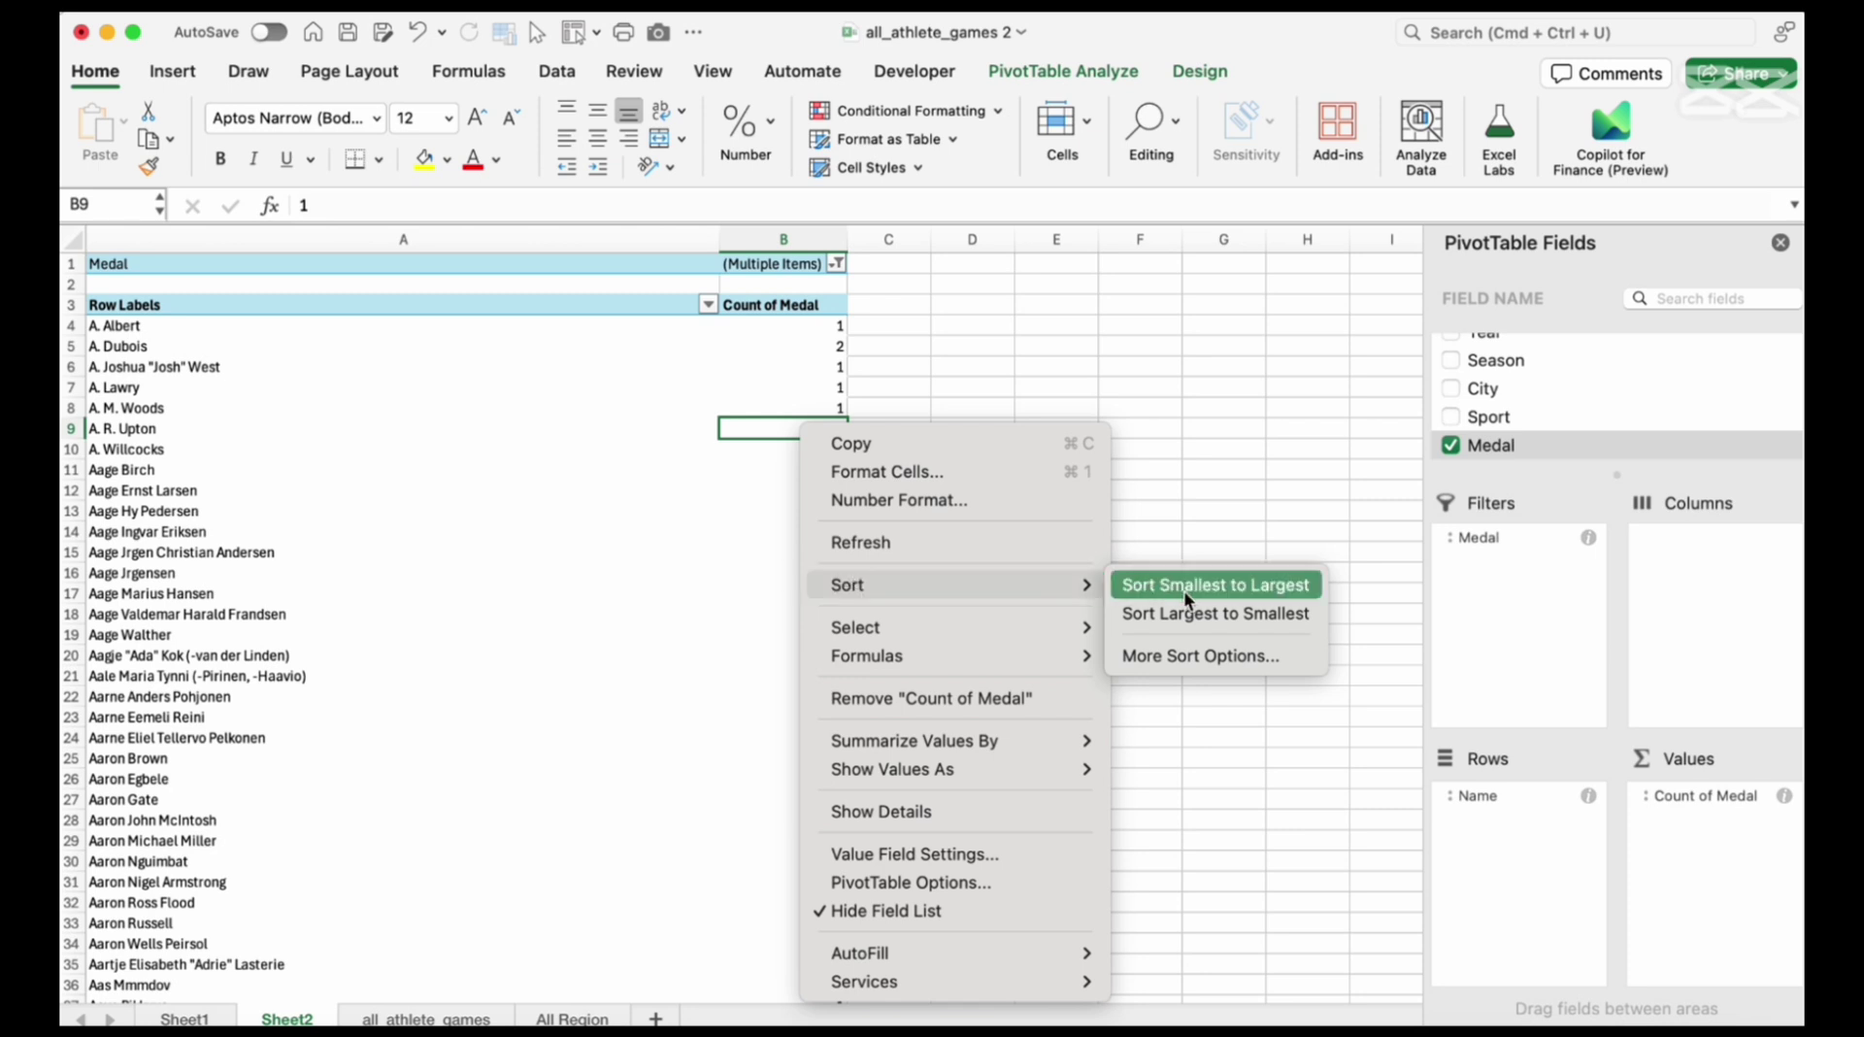
pyautogui.click(1216, 612)
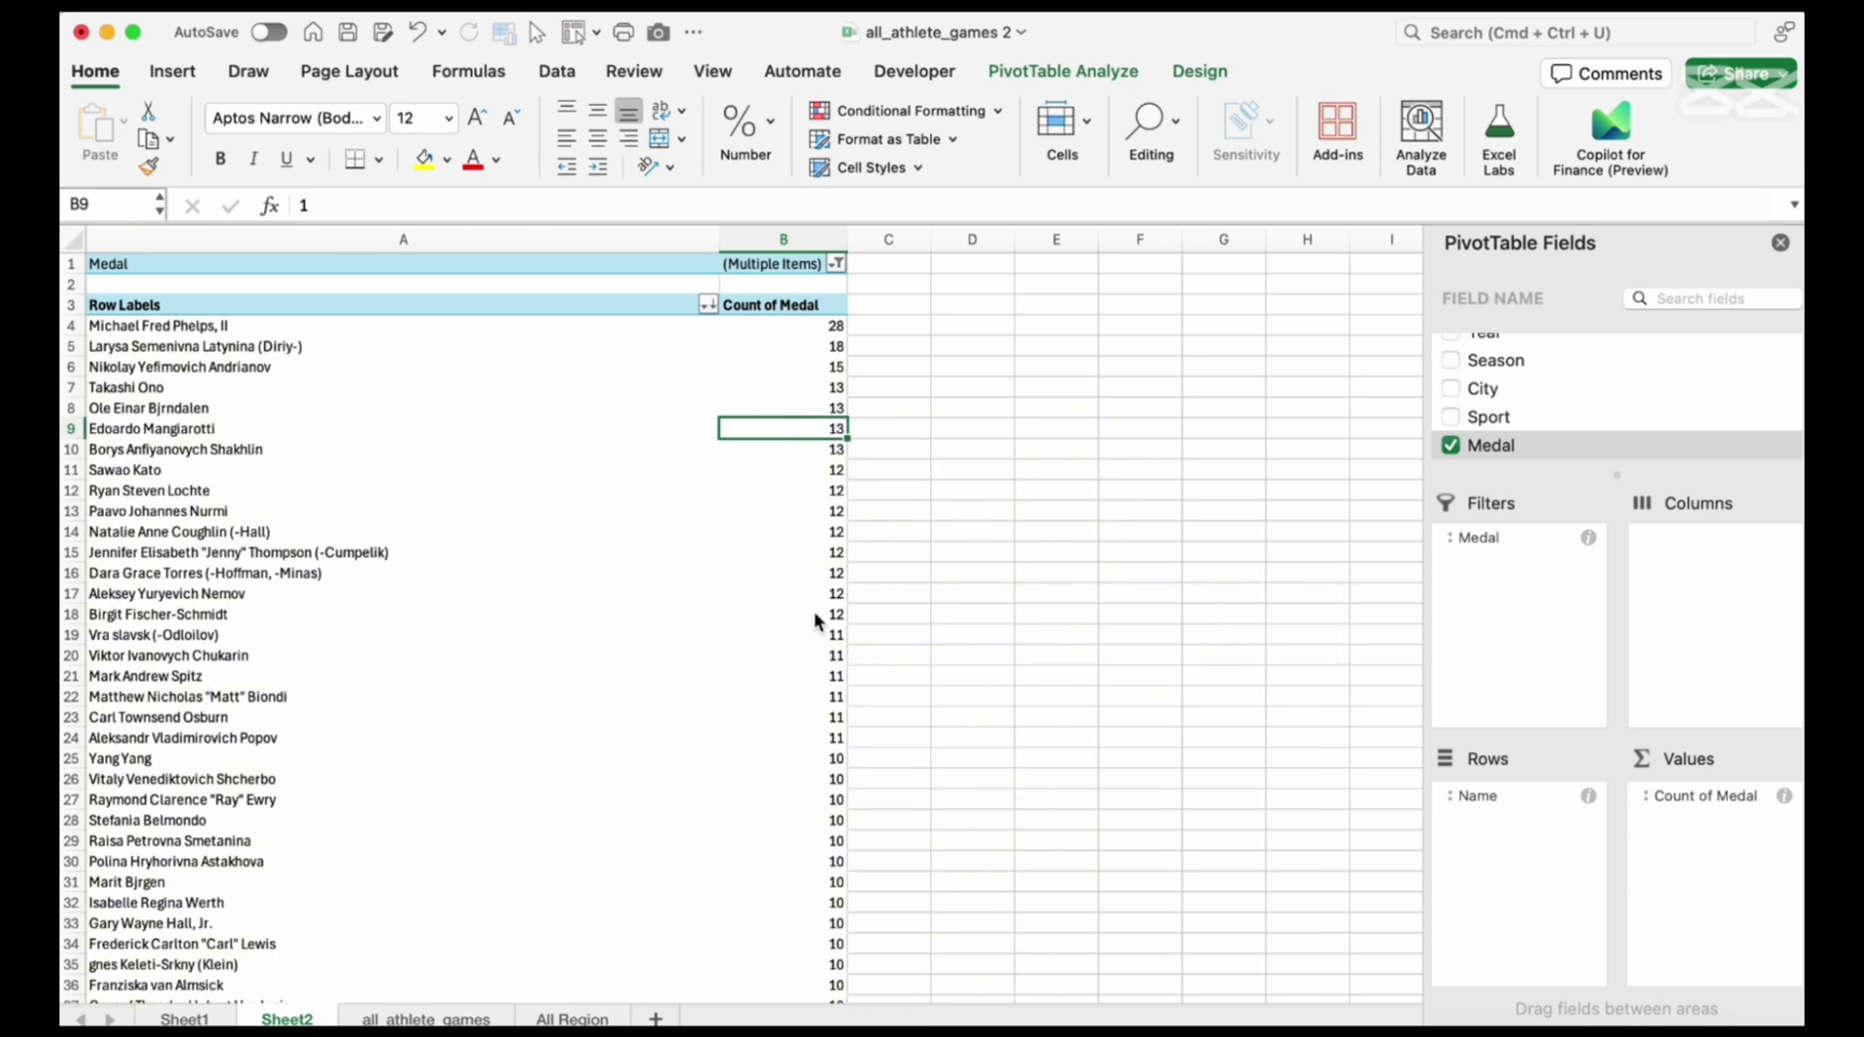
pyautogui.doubleClick(718, 239)
pyautogui.moveTo(720, 241); pyautogui.dragTo(480, 233)
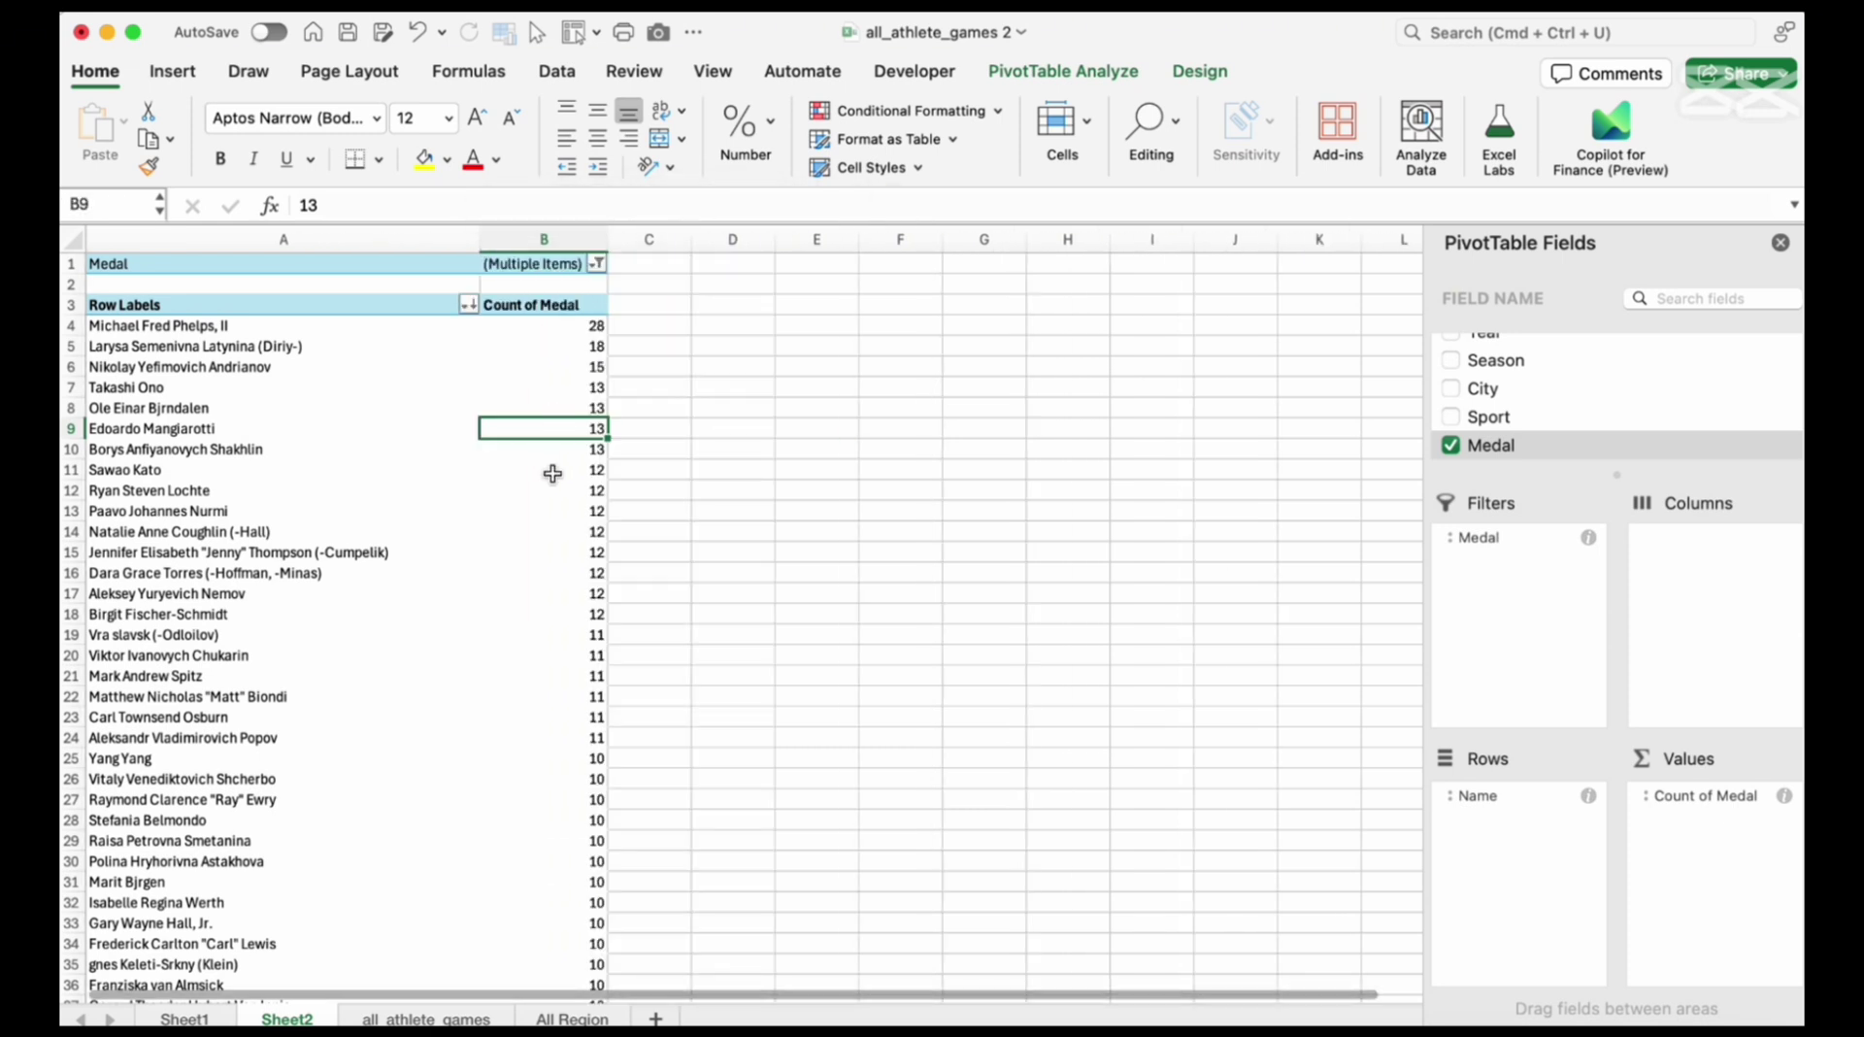
# Filter the athlete names to the top 10 items by Count of Medal
pyautogui.click(549, 451)
pyautogui.rightClick(144, 469)
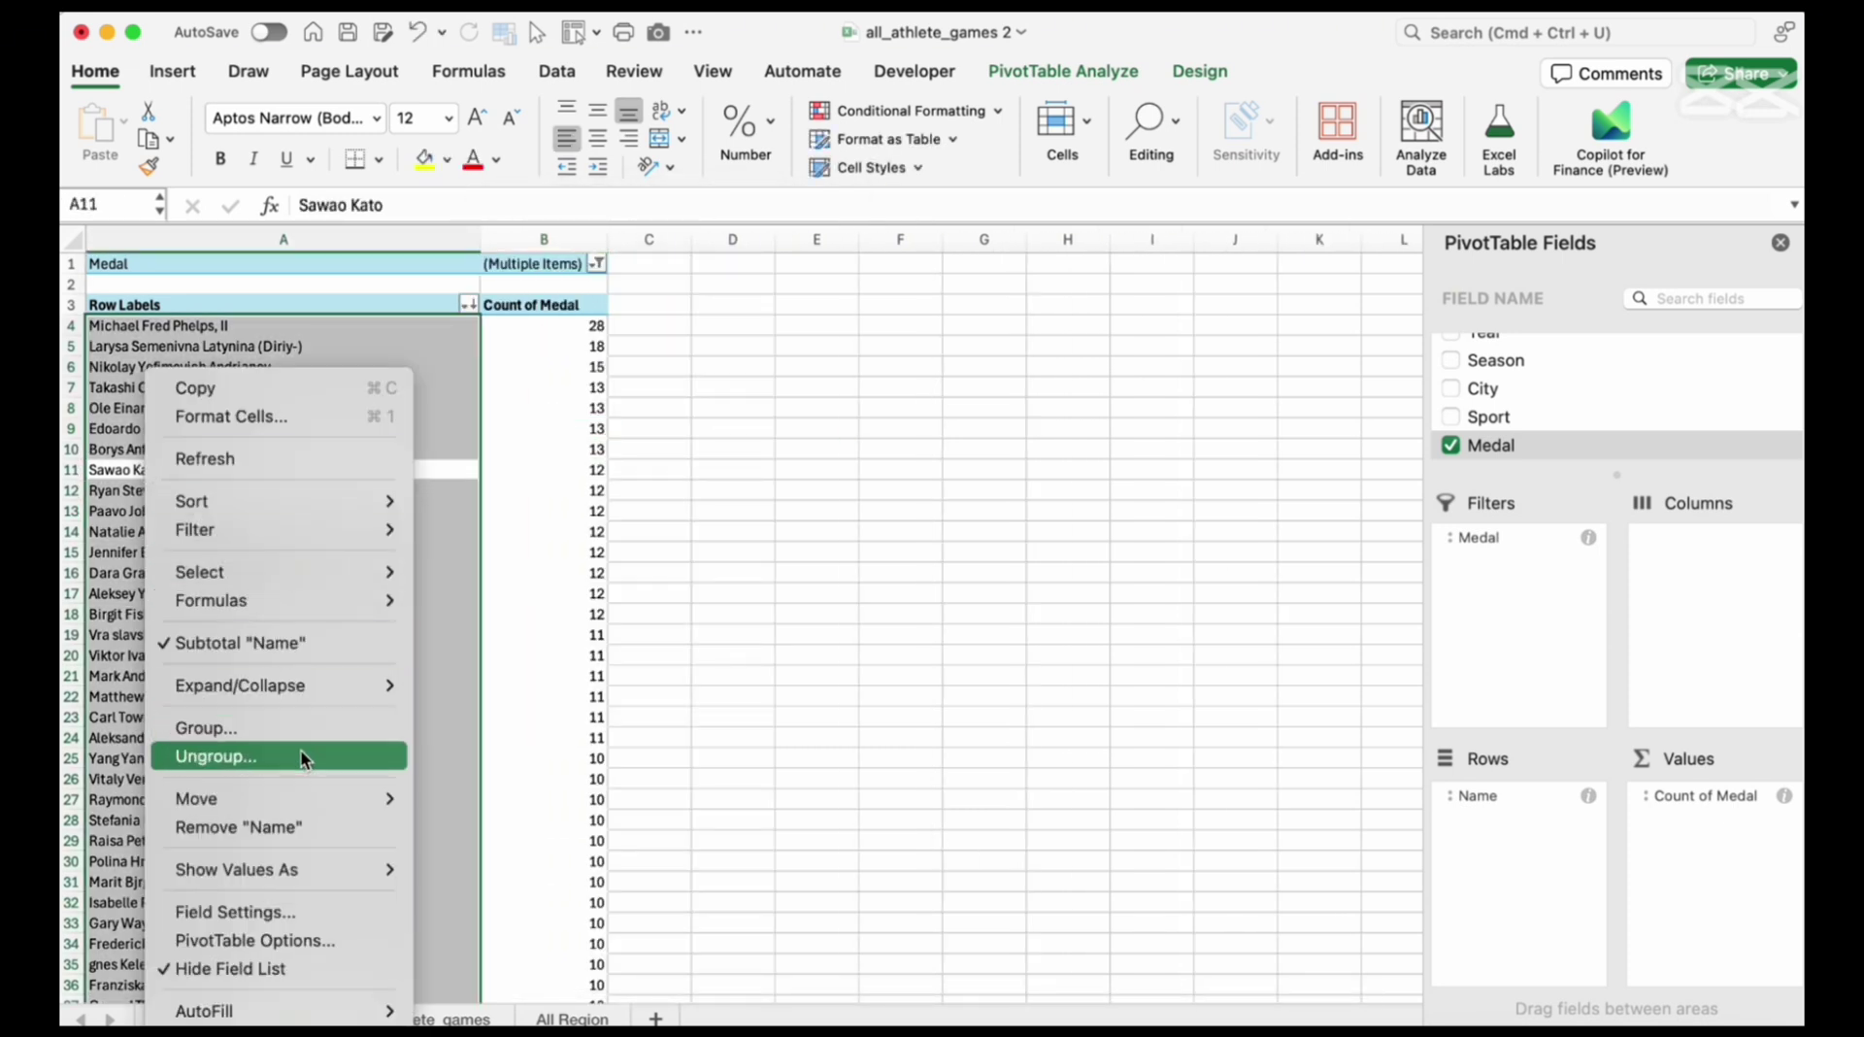
pyautogui.moveTo(349, 542)
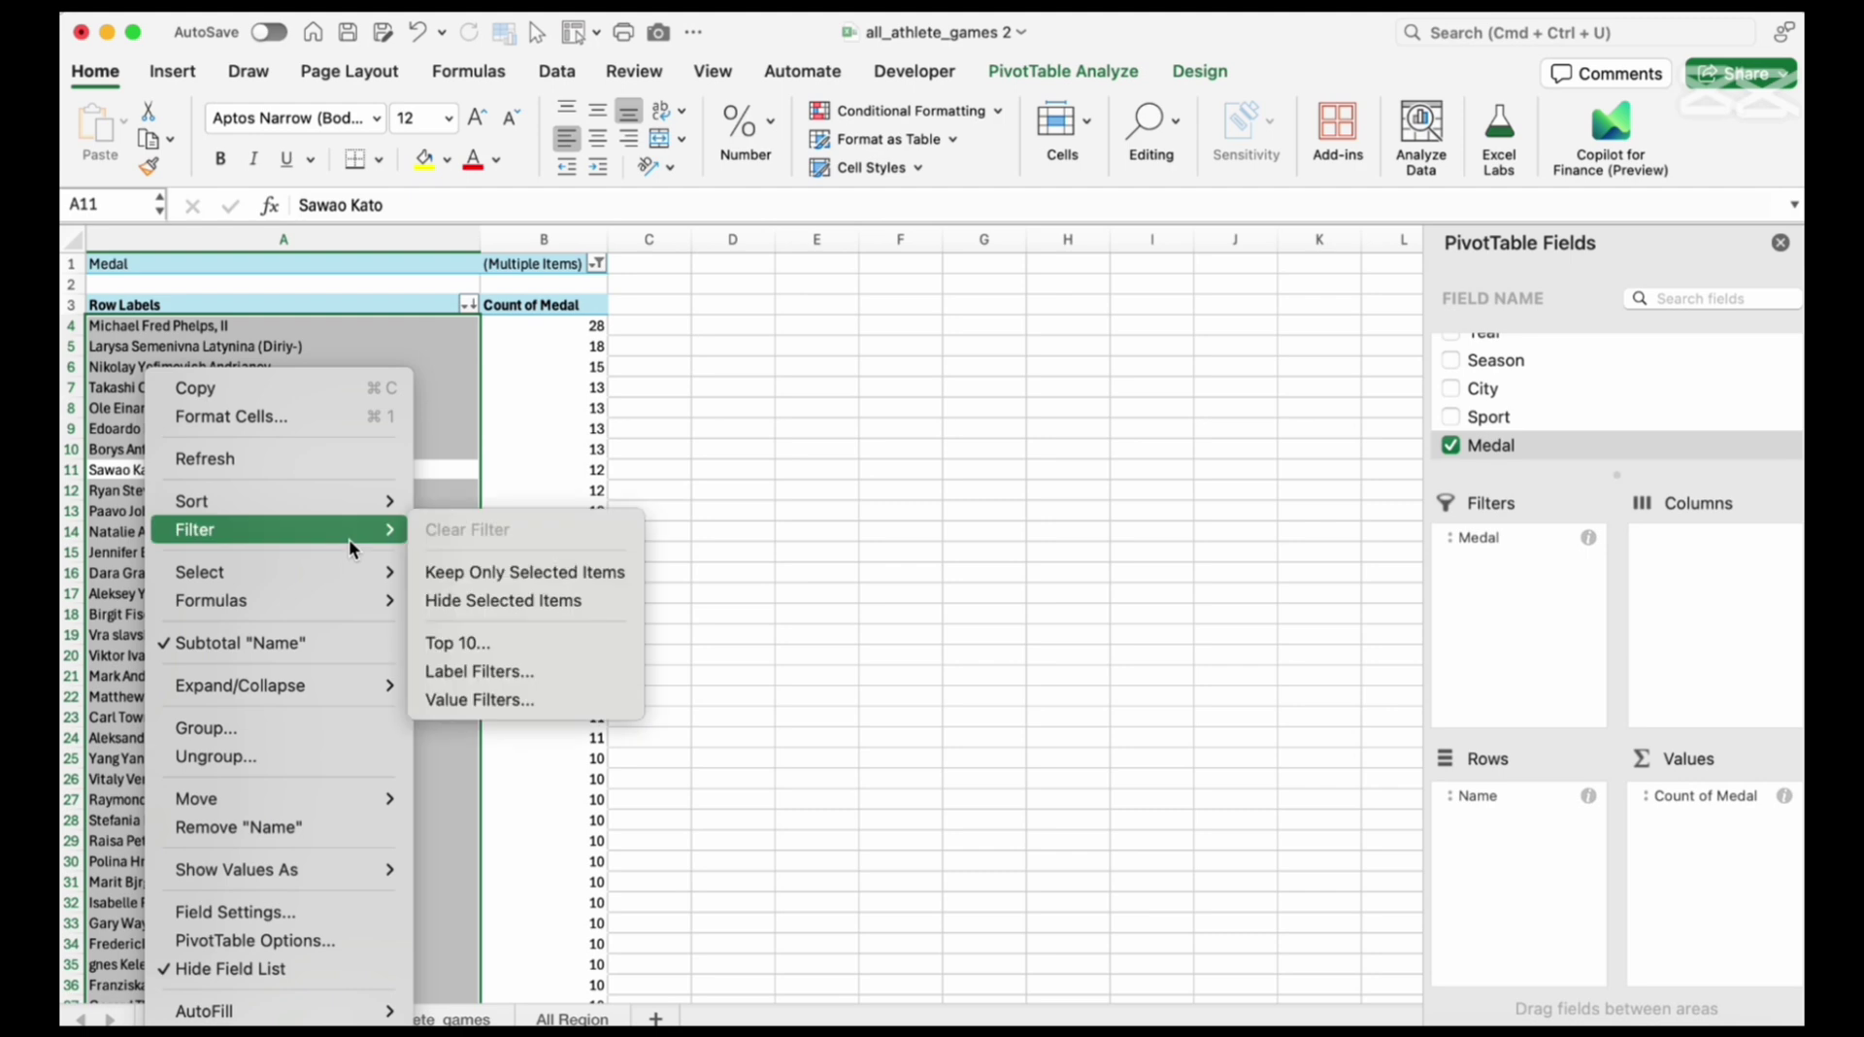
pyautogui.click(419, 408)
pyautogui.rightClick(417, 404)
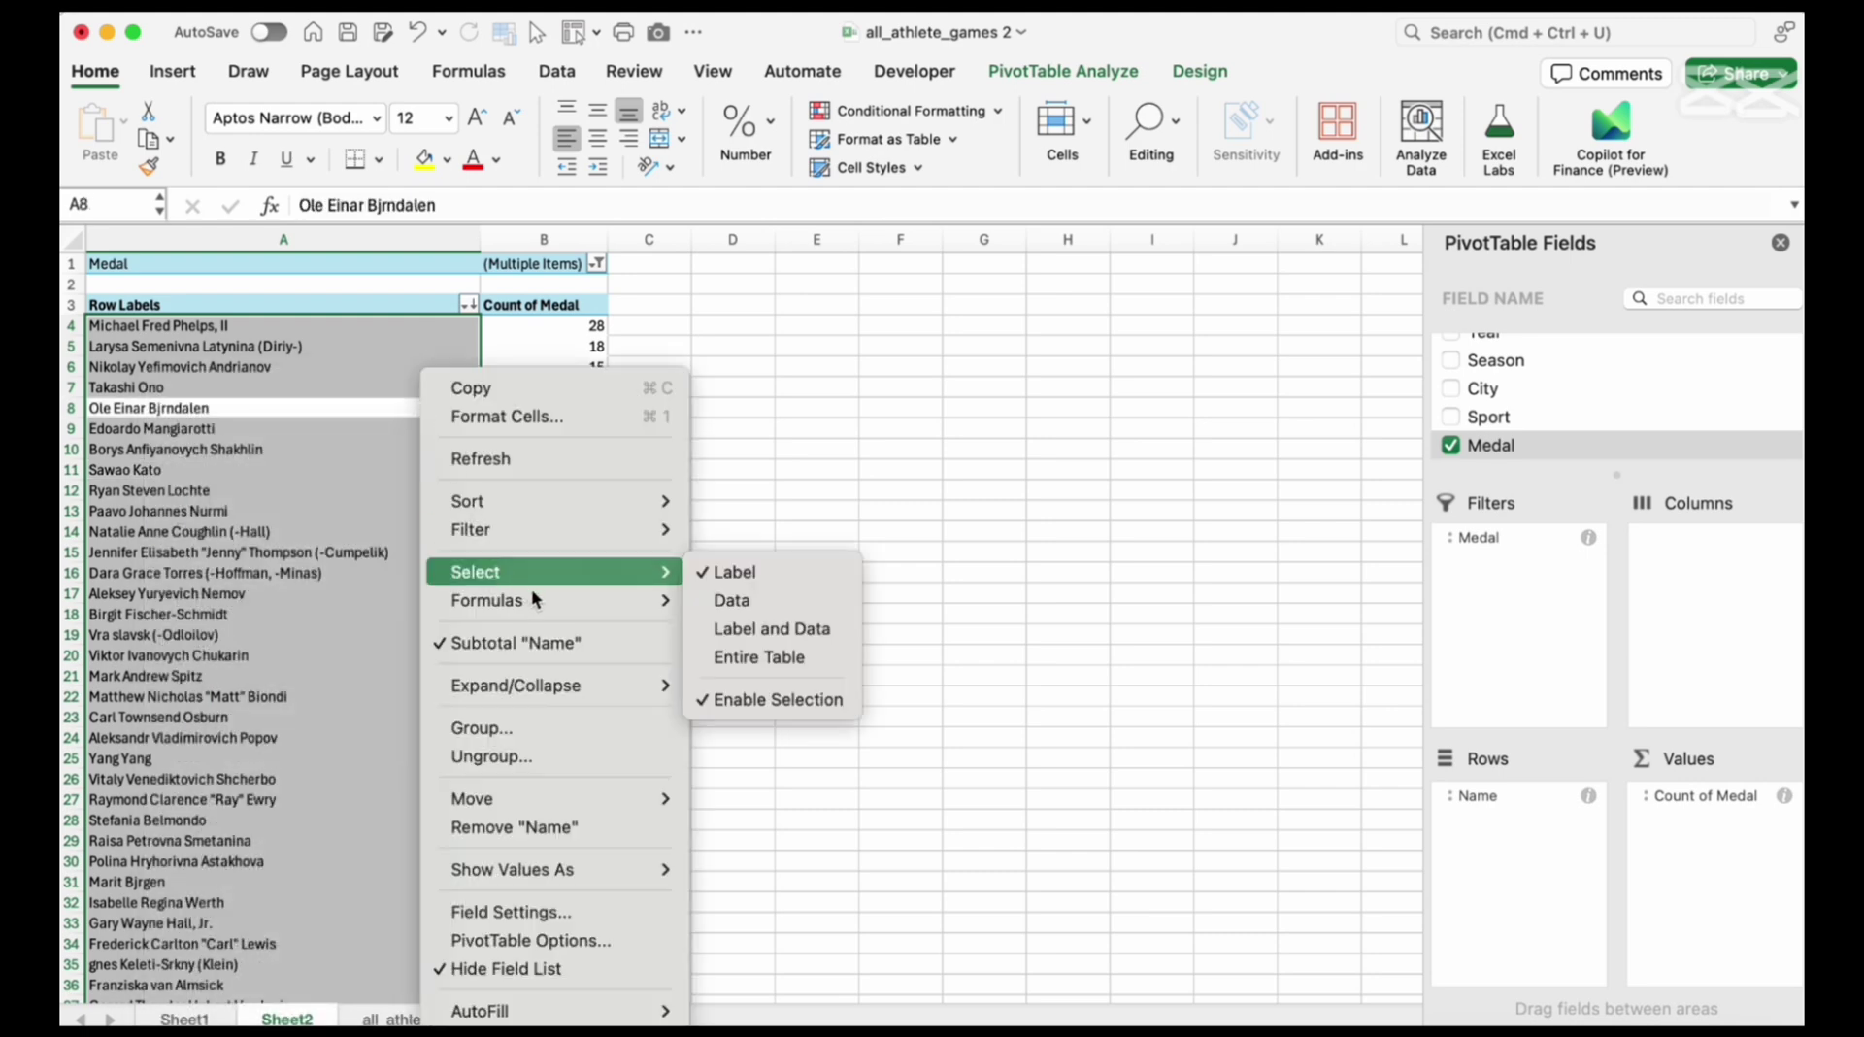
pyautogui.moveTo(629, 528)
pyautogui.click(830, 639)
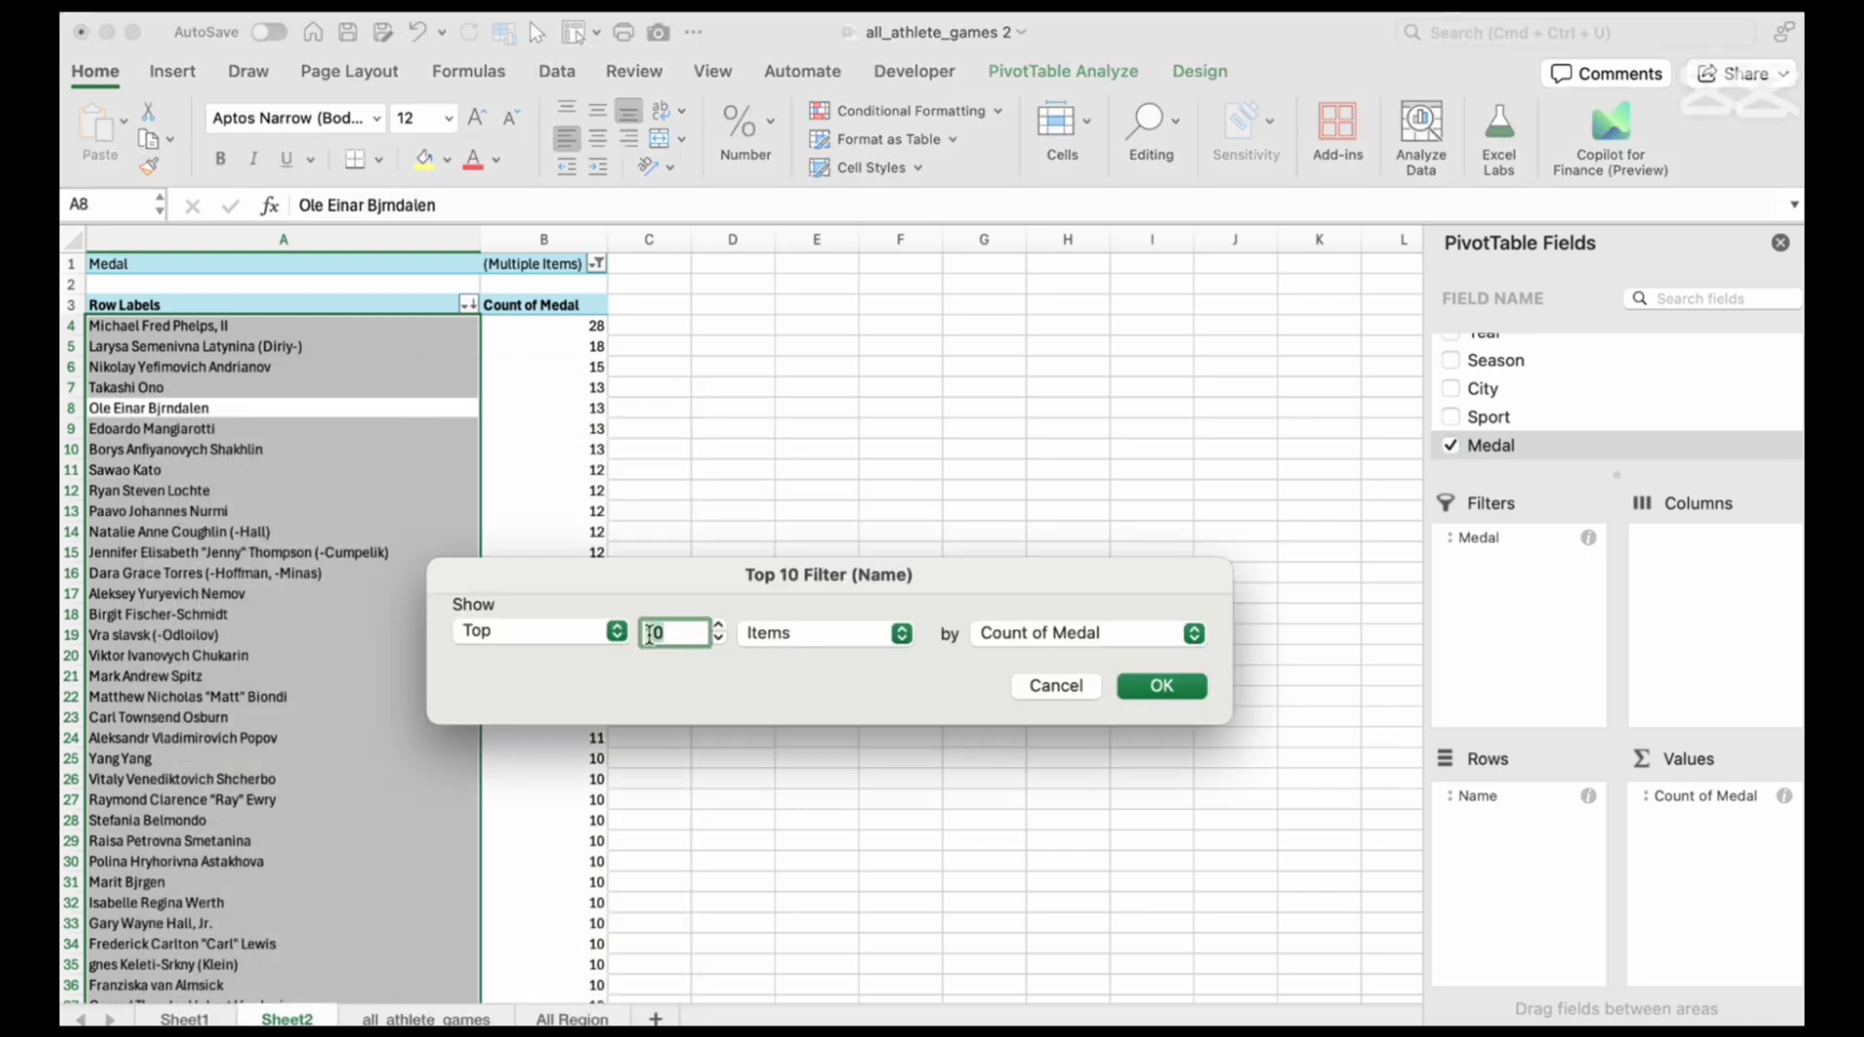
pyautogui.click(1179, 686)
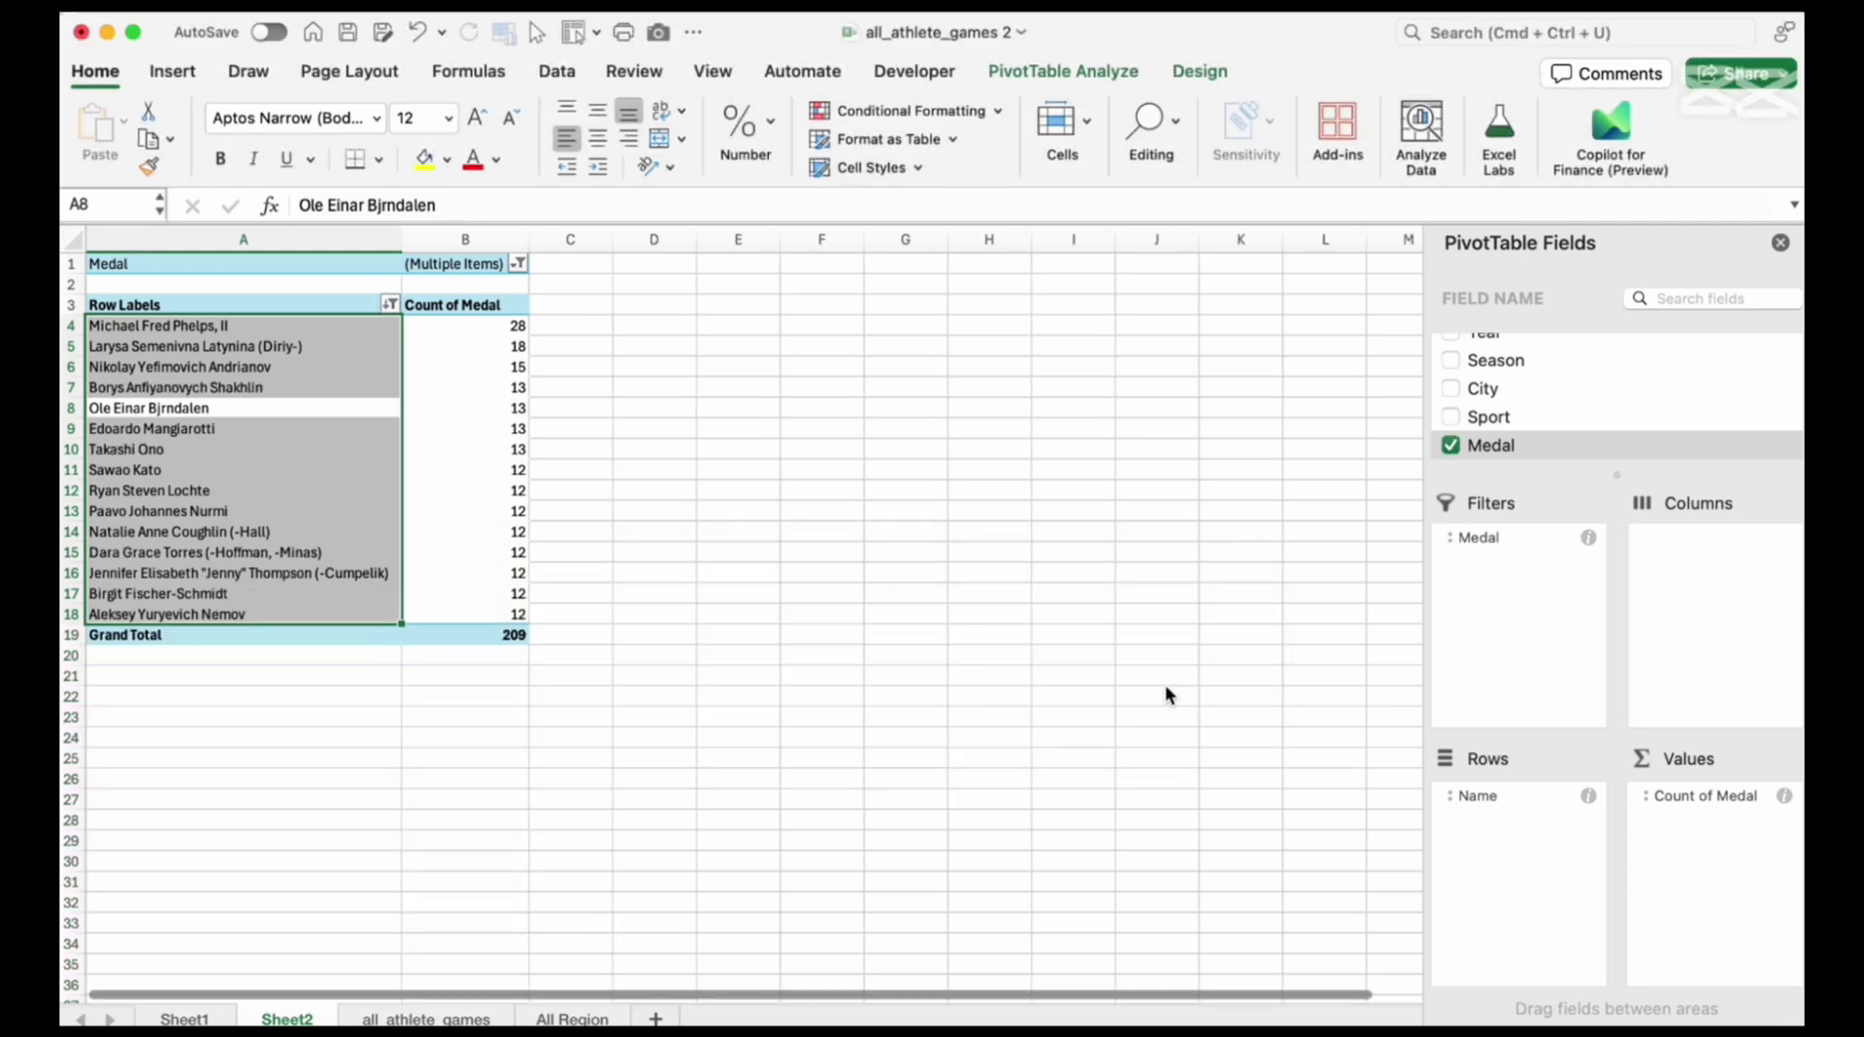
pyautogui.click(457, 511)
pyautogui.click(505, 634)
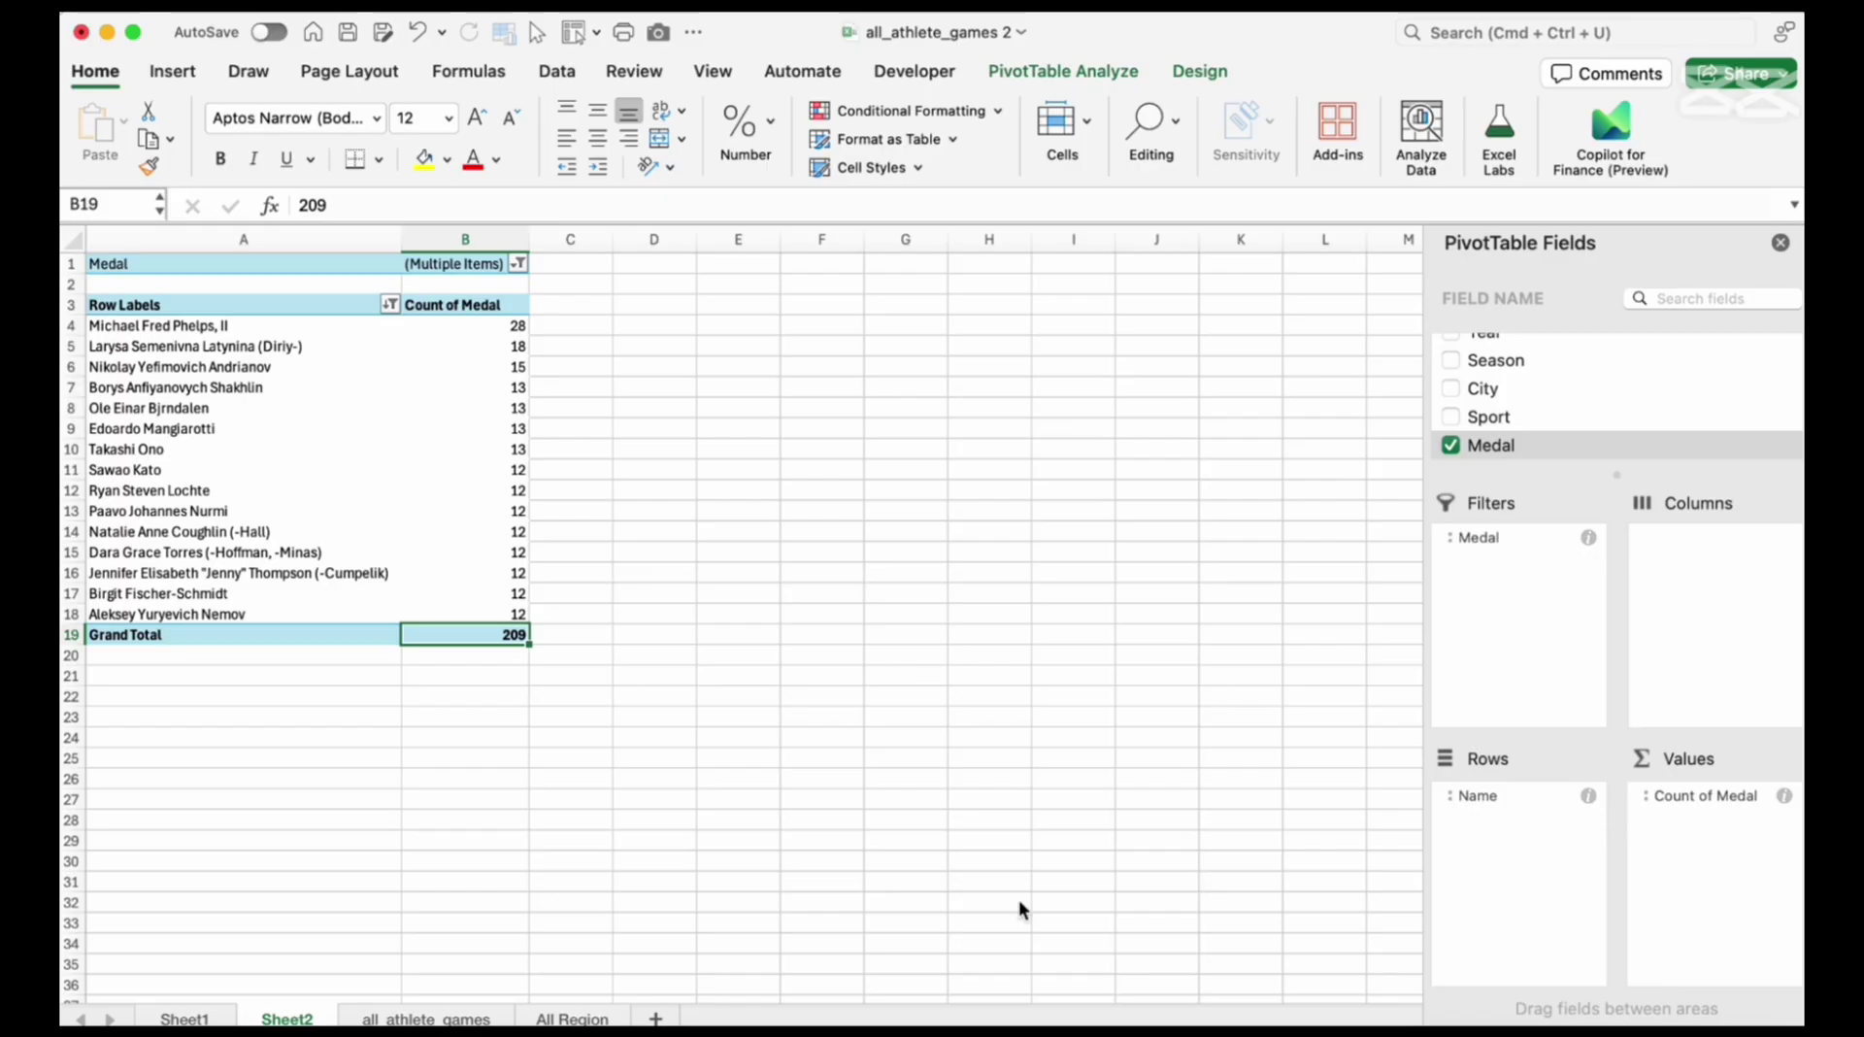
# Restrict the PivotTable's Medal filter to Gold by excluding Bronze and Silver
pyautogui.click(517, 264)
pyautogui.press('Tab')
pyautogui.press('space')
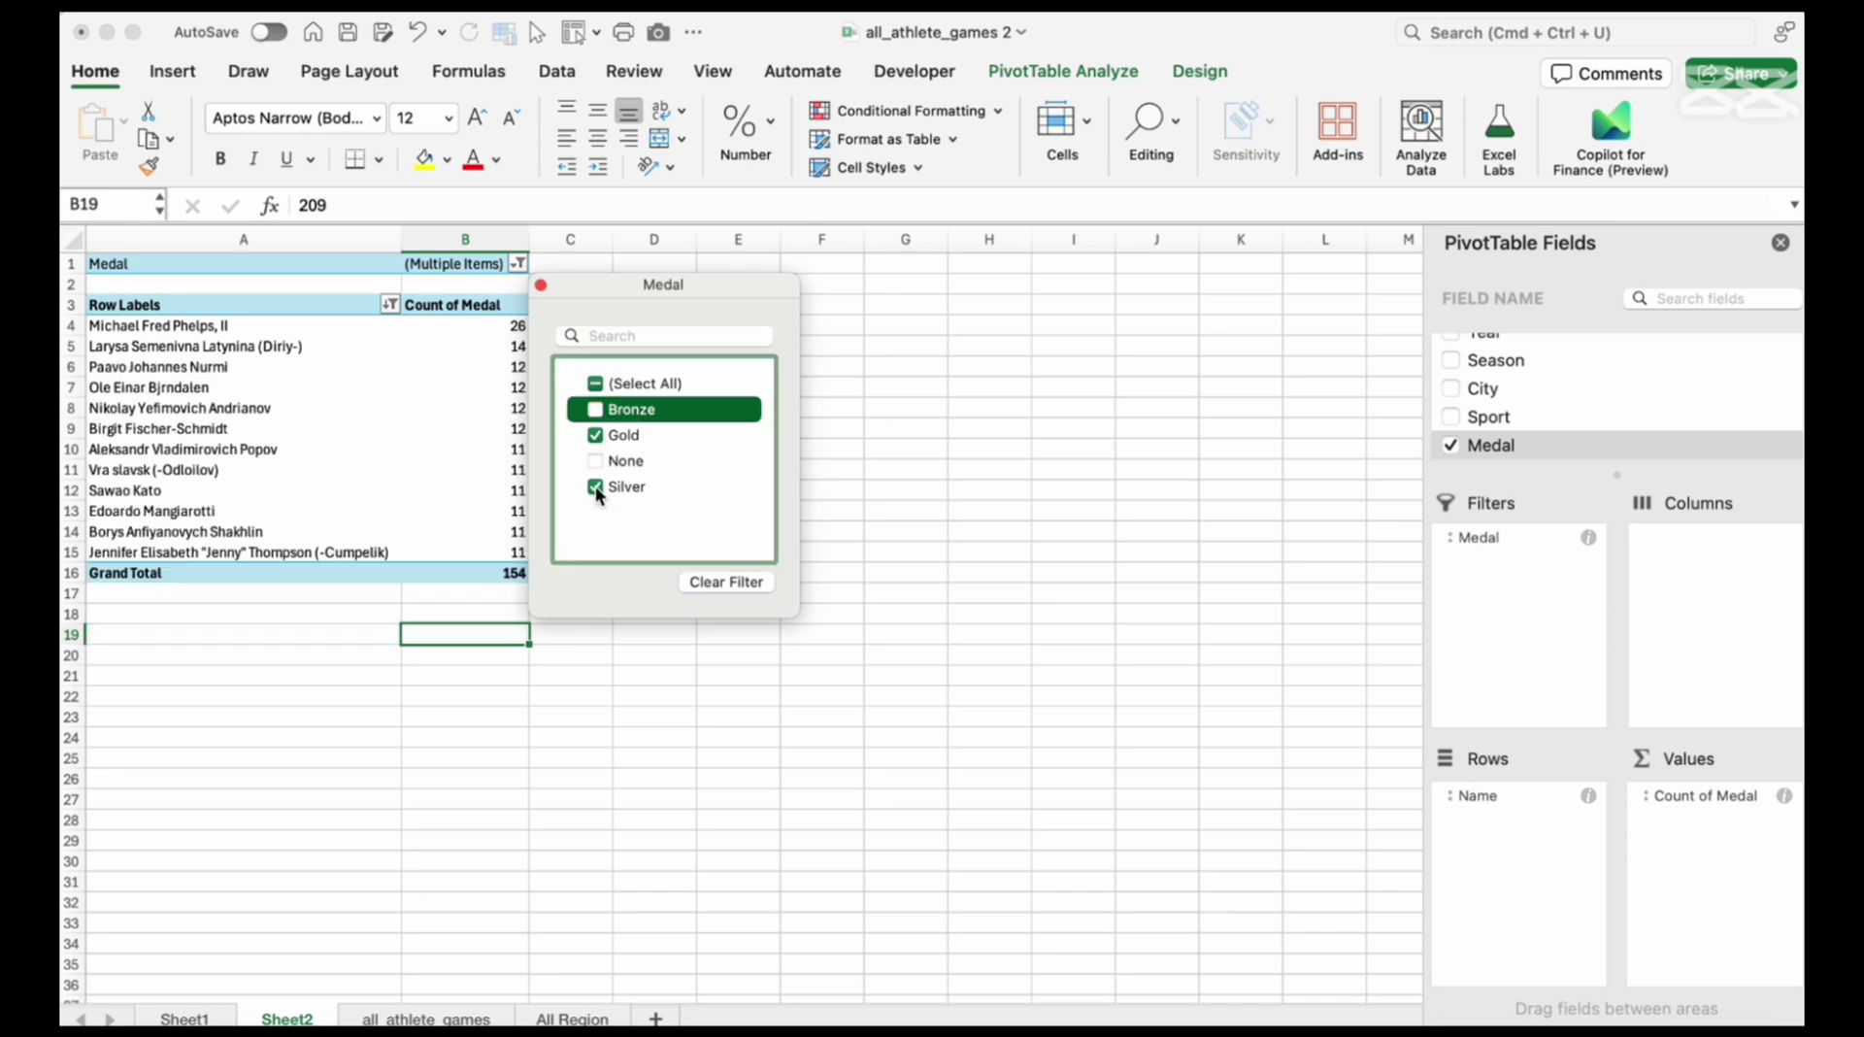
pyautogui.click(659, 488)
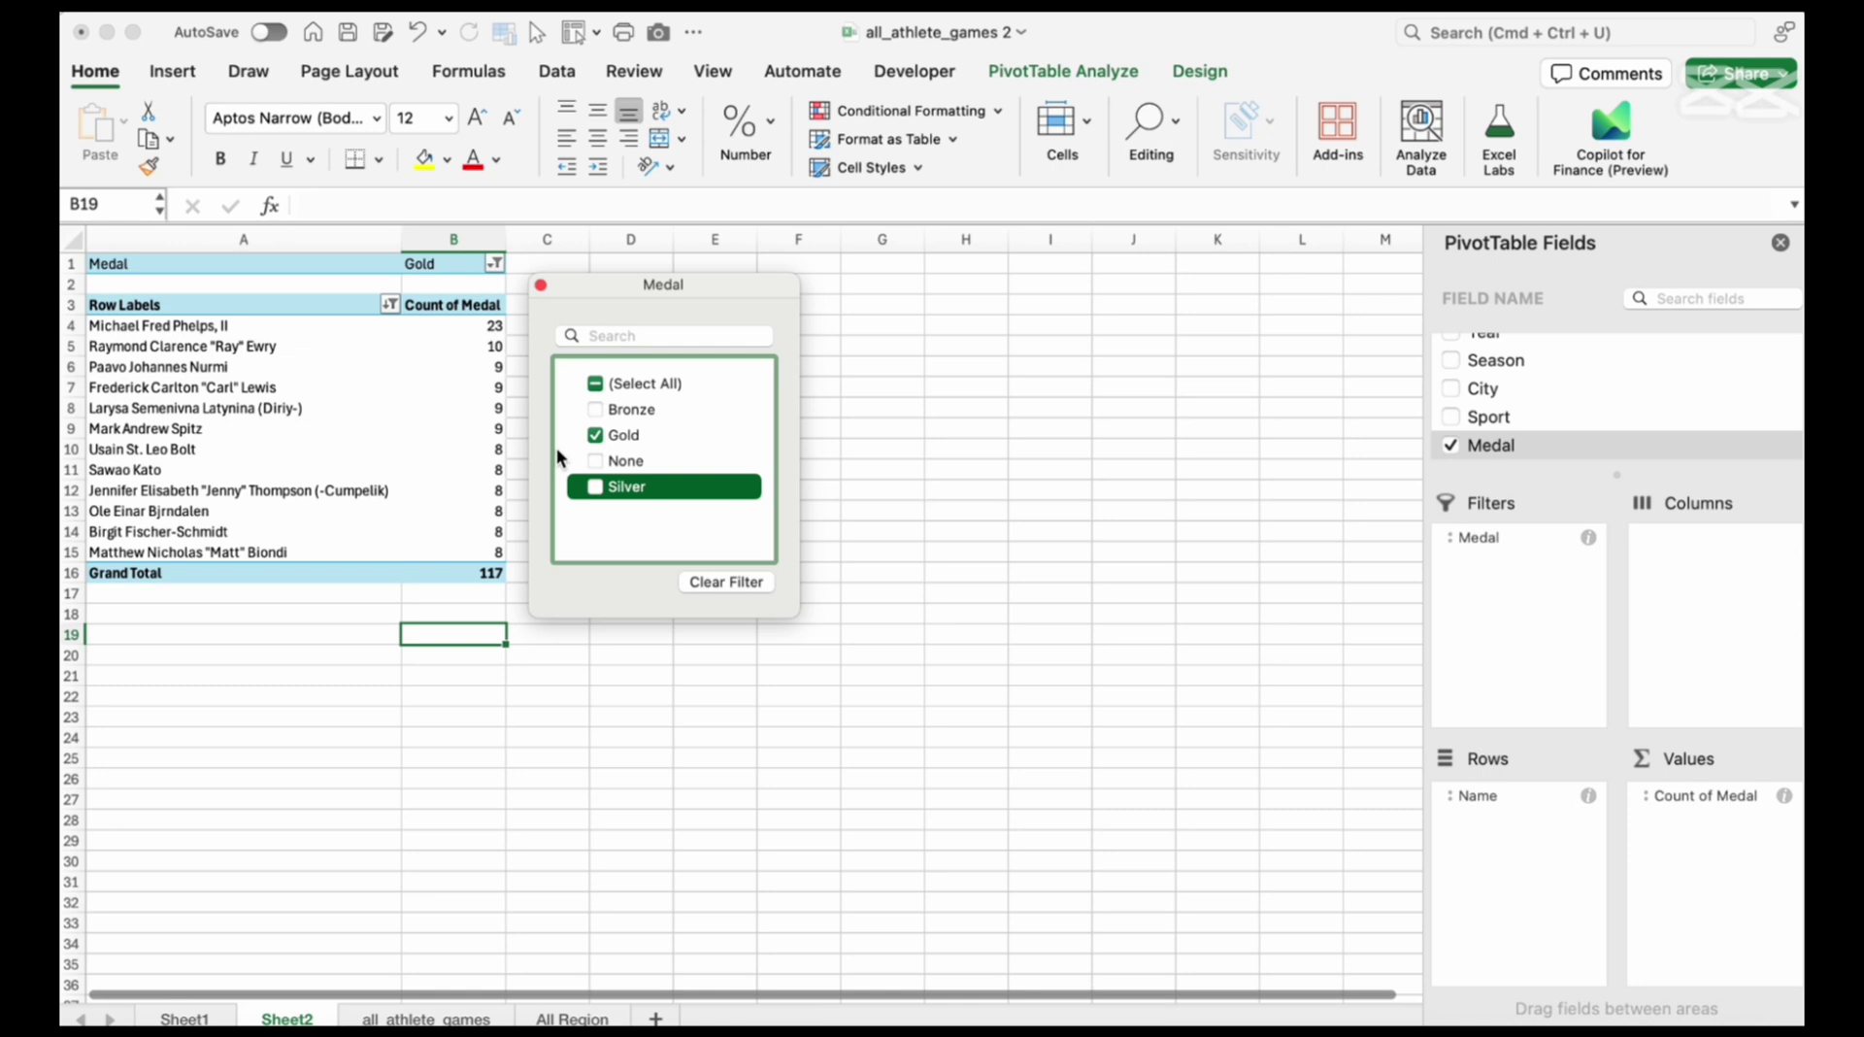
pyautogui.click(540, 284)
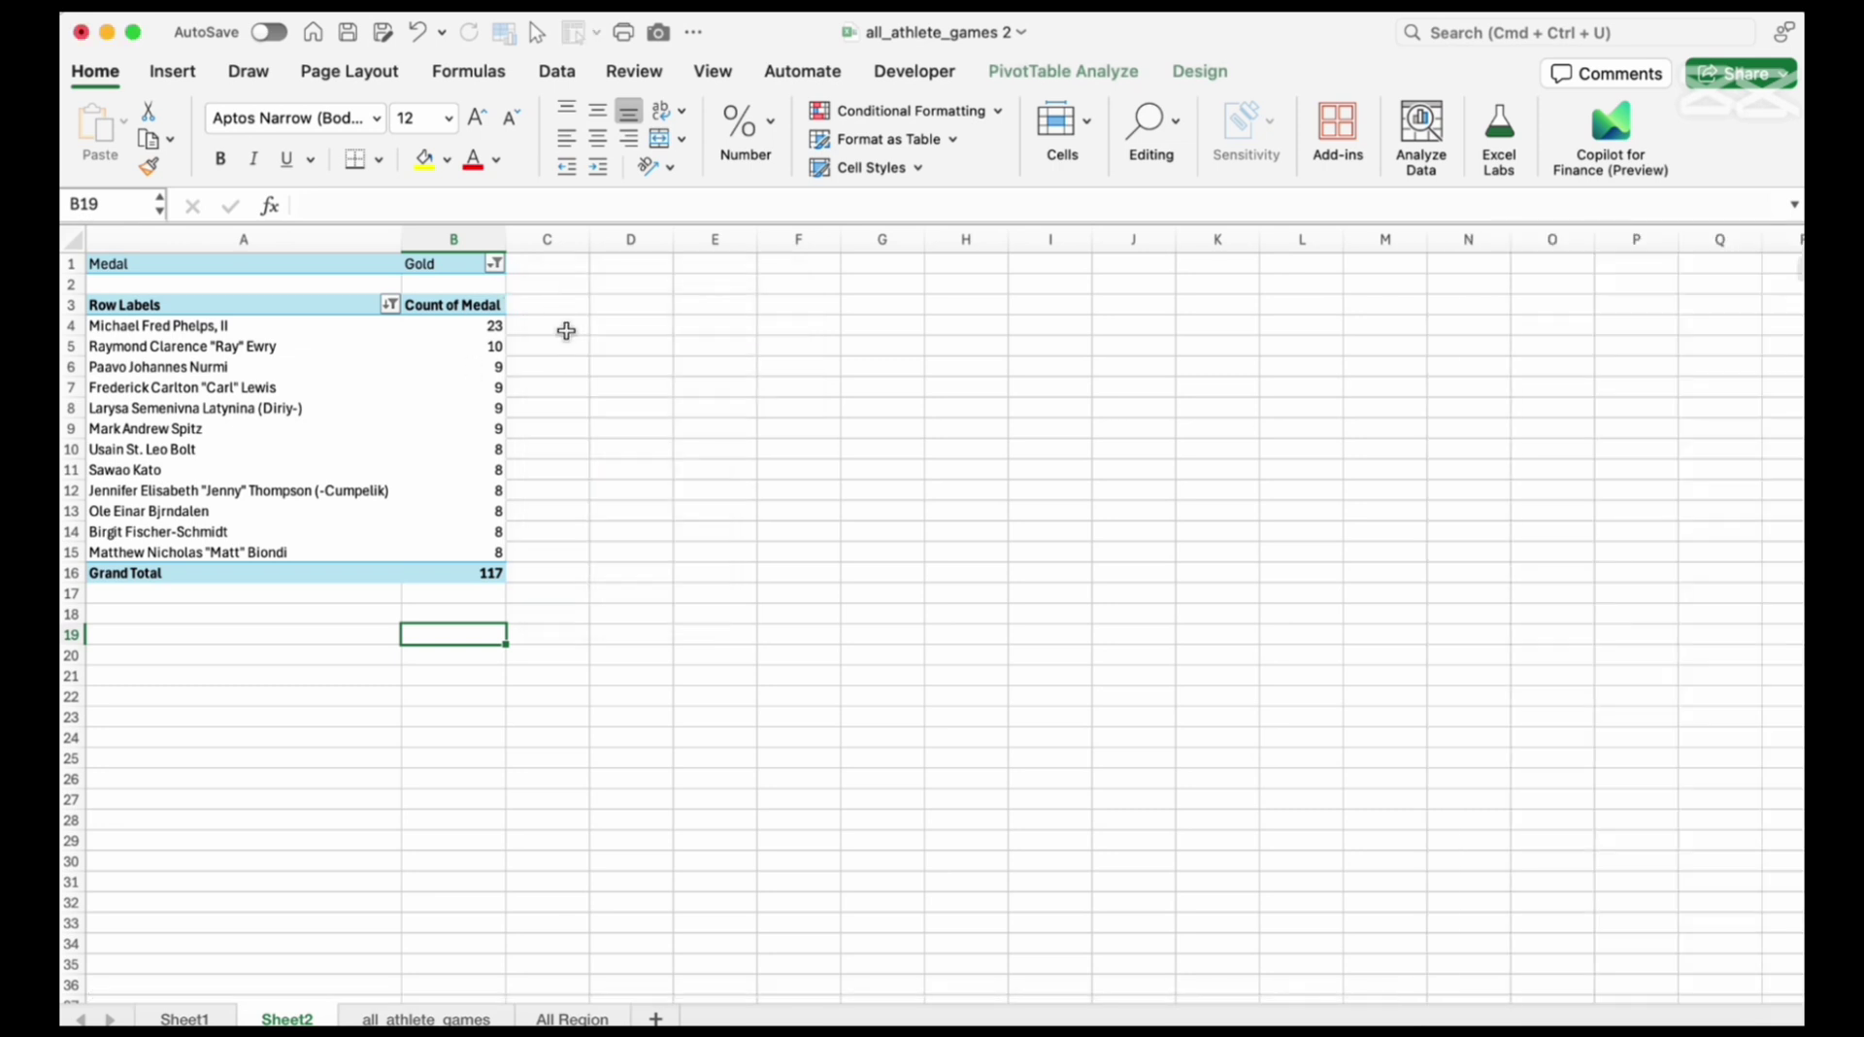
pyautogui.click(275, 490)
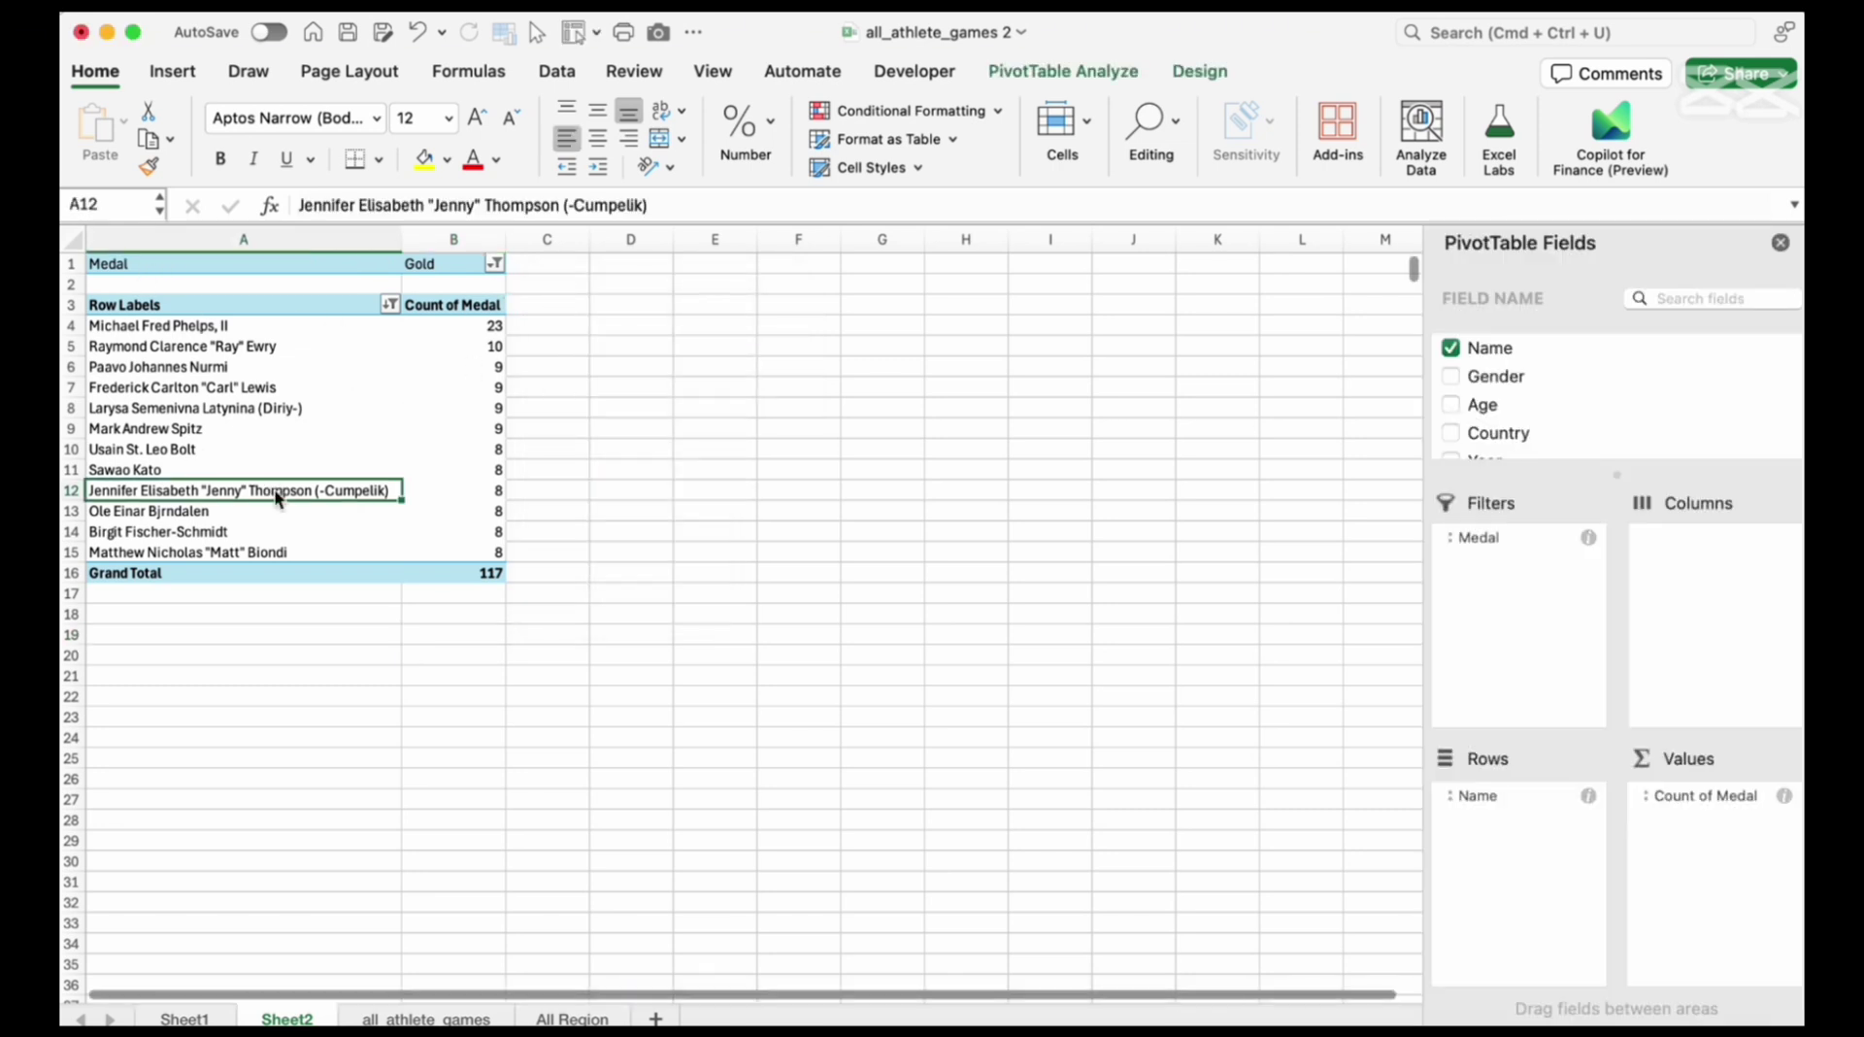
pyautogui.press('super+a')
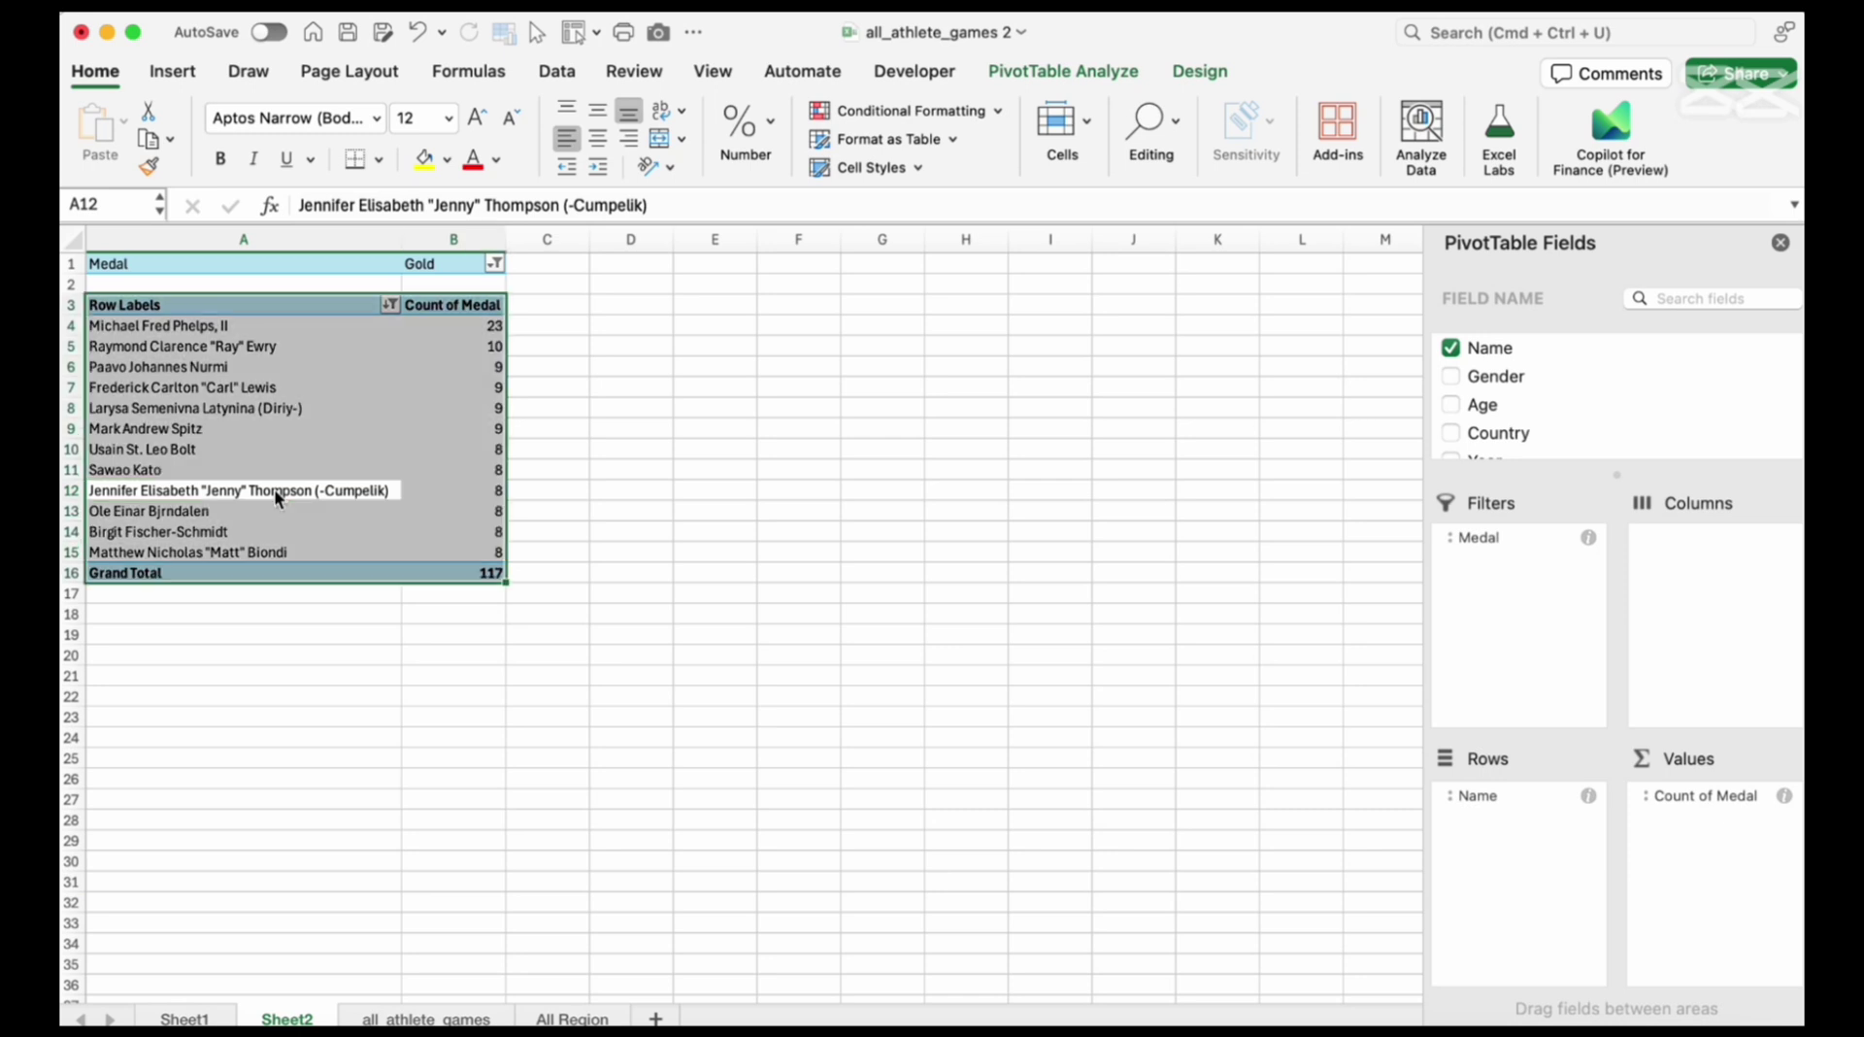
pyautogui.press('super+a')
pyautogui.click(274, 488)
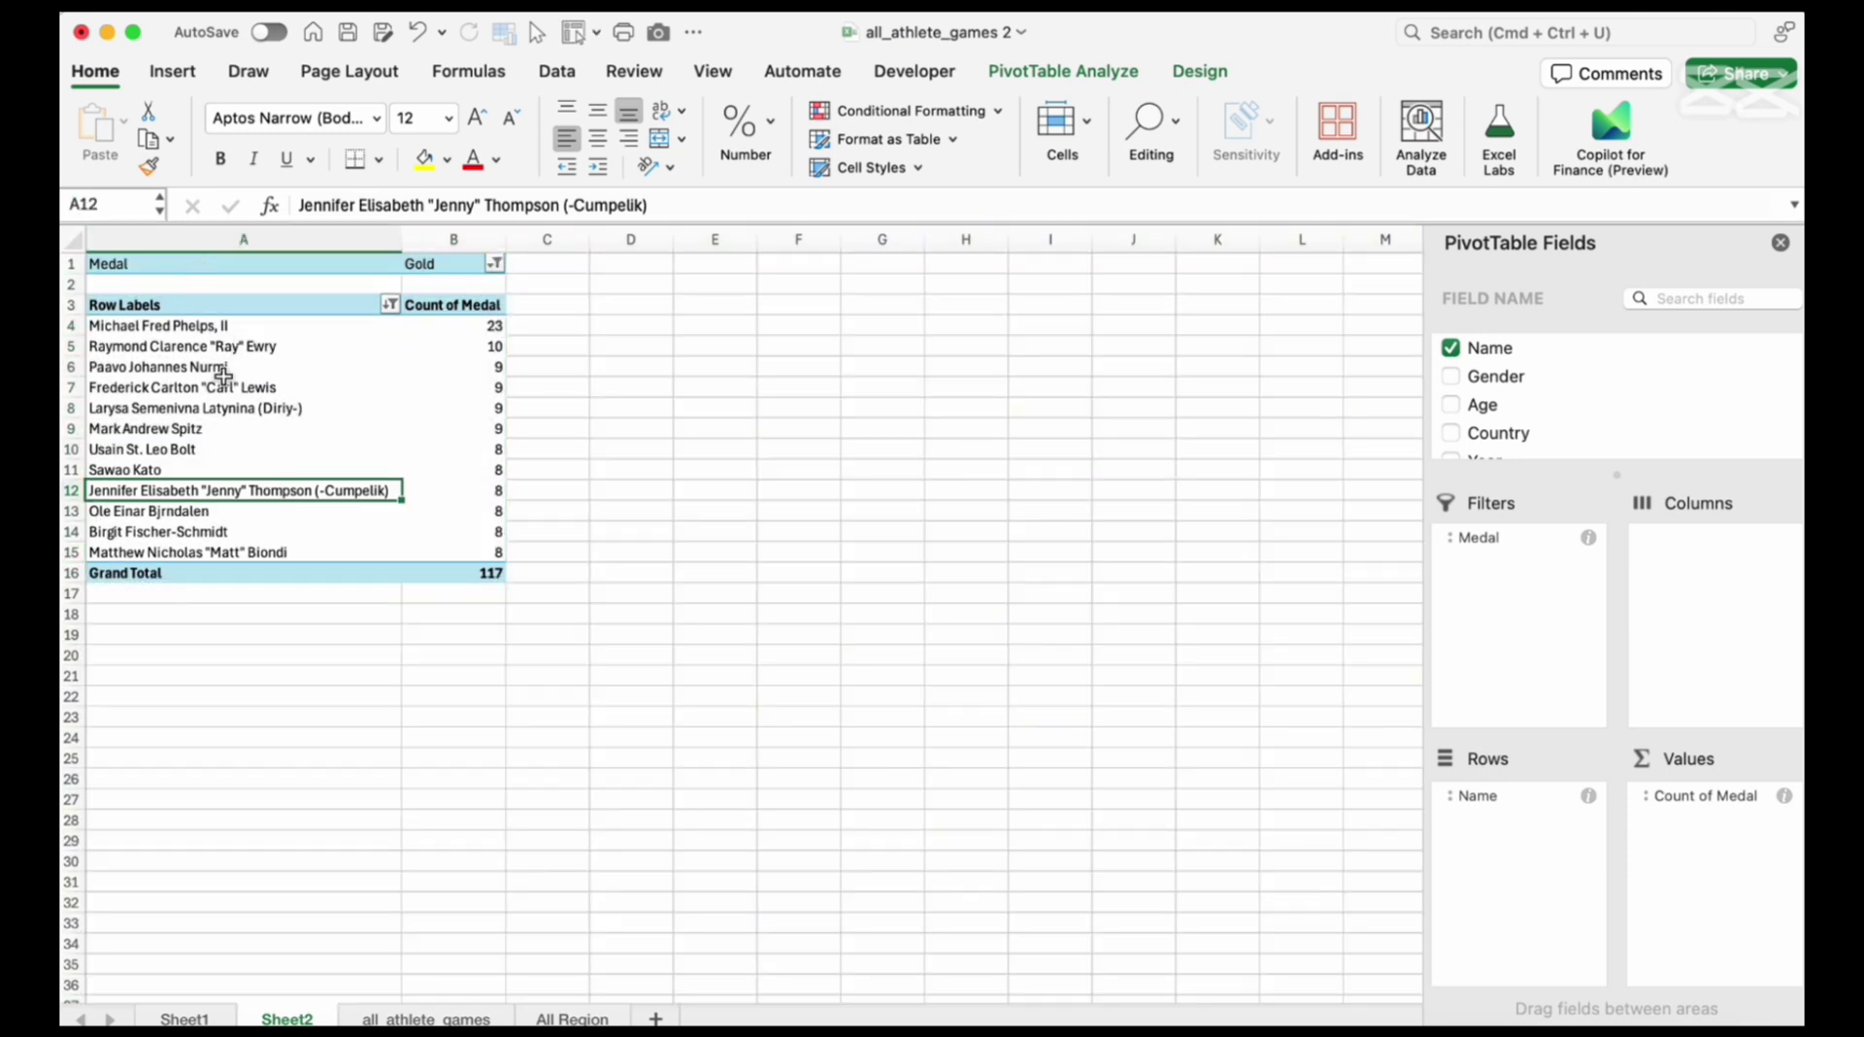
# Copy the entire PivotTable, including its Medal filter, and paste it at cell E1
pyautogui.click(223, 347)
pyautogui.rightClick(227, 350)
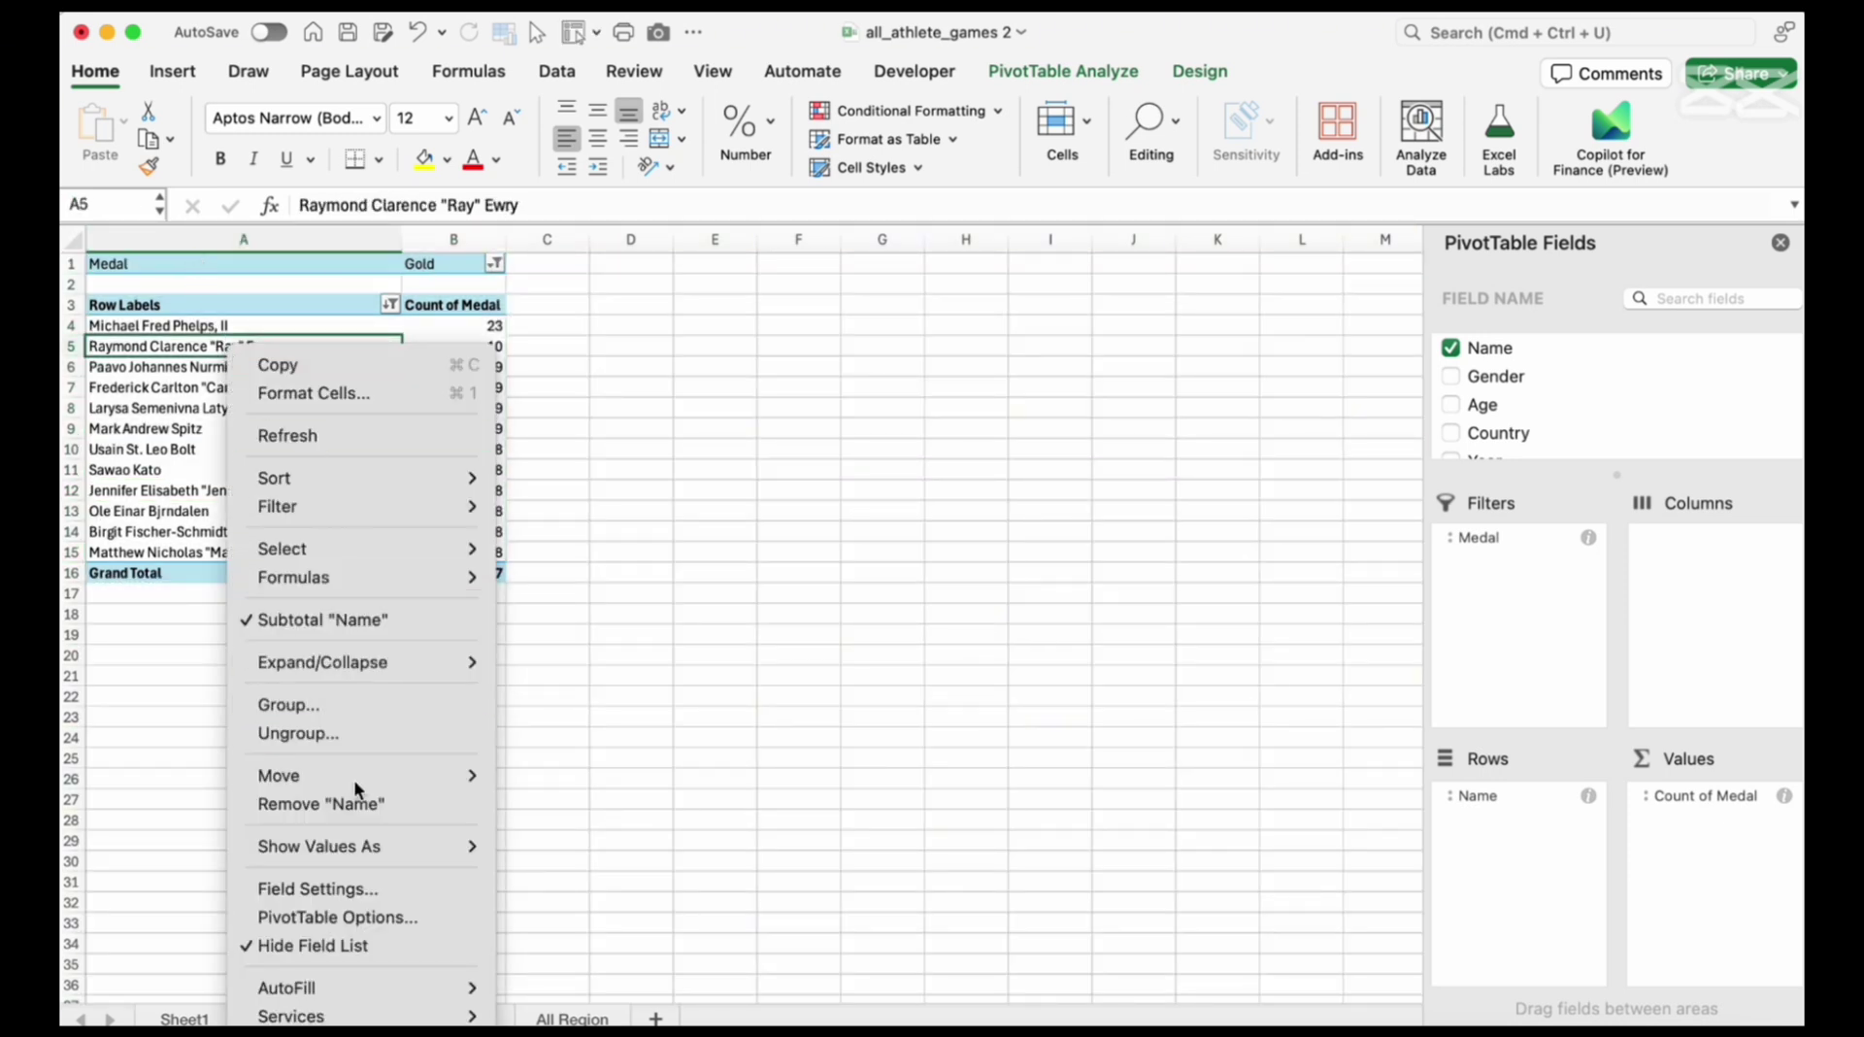
pyautogui.moveTo(453, 542)
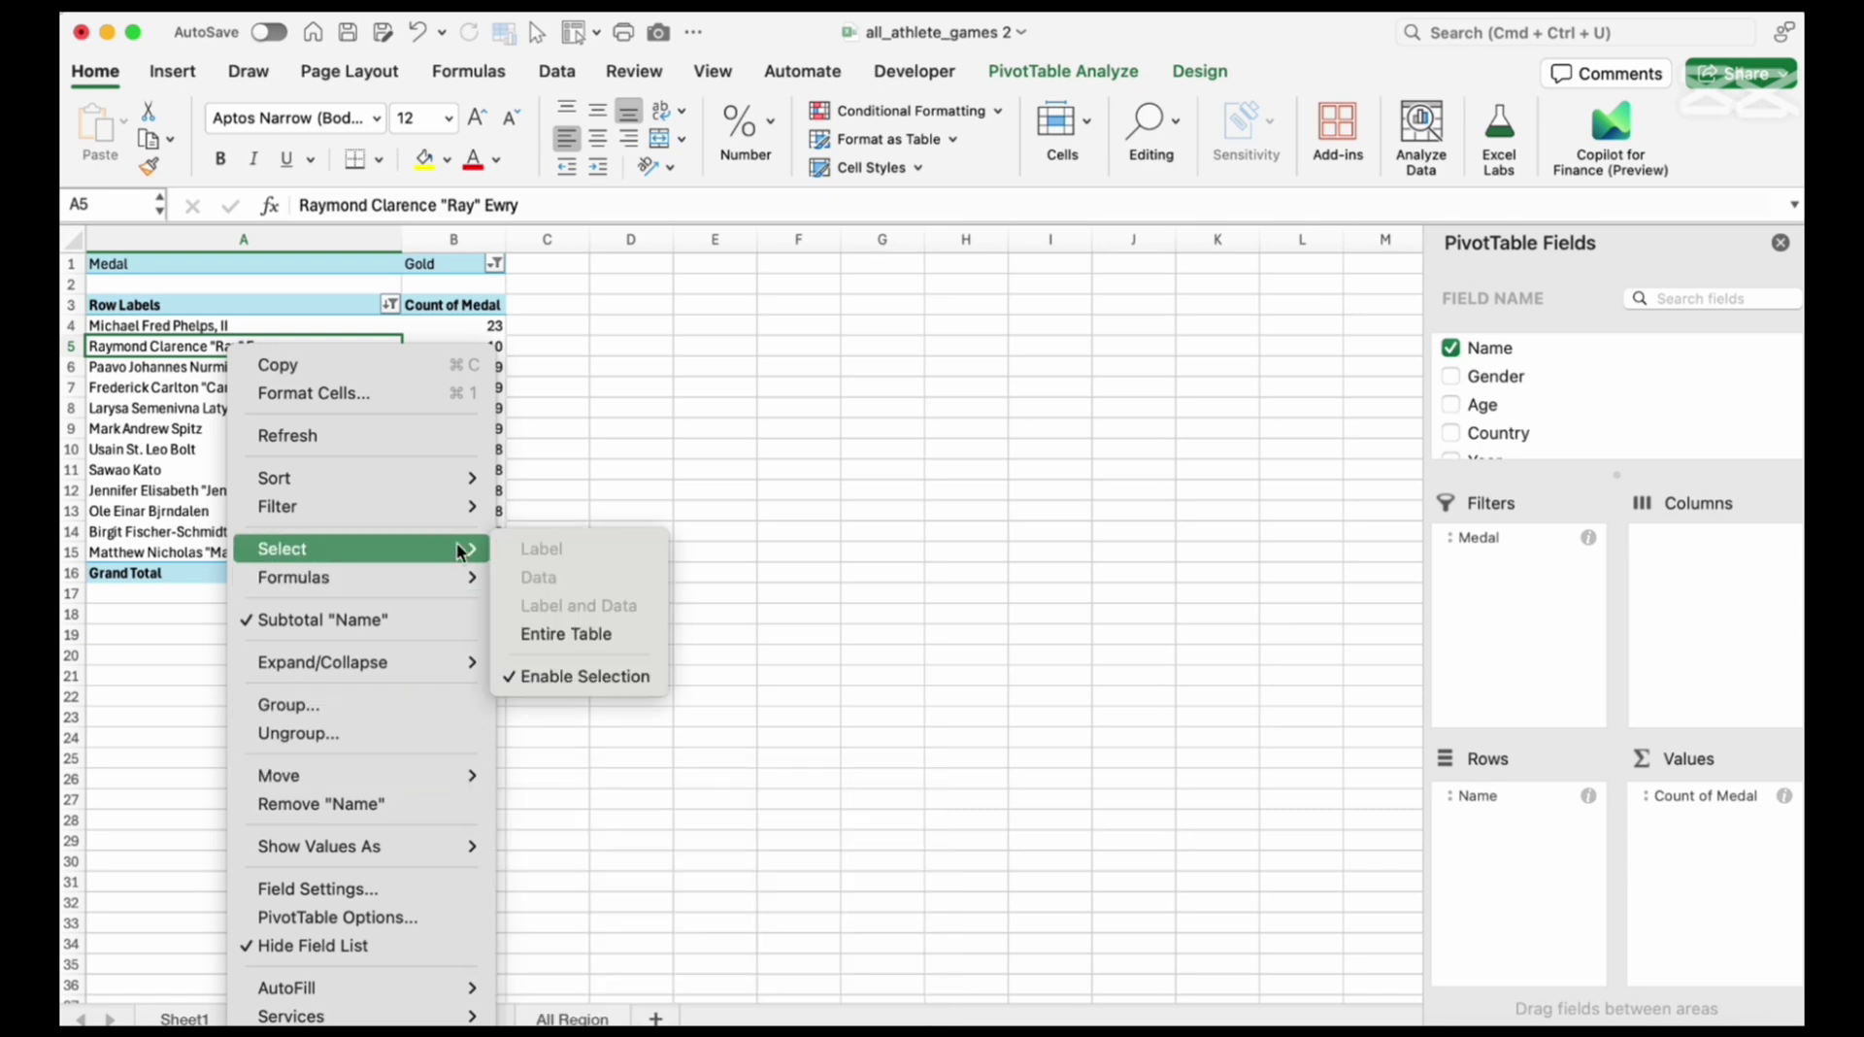
pyautogui.click(574, 633)
pyautogui.press('super+c')
pyautogui.click(728, 265)
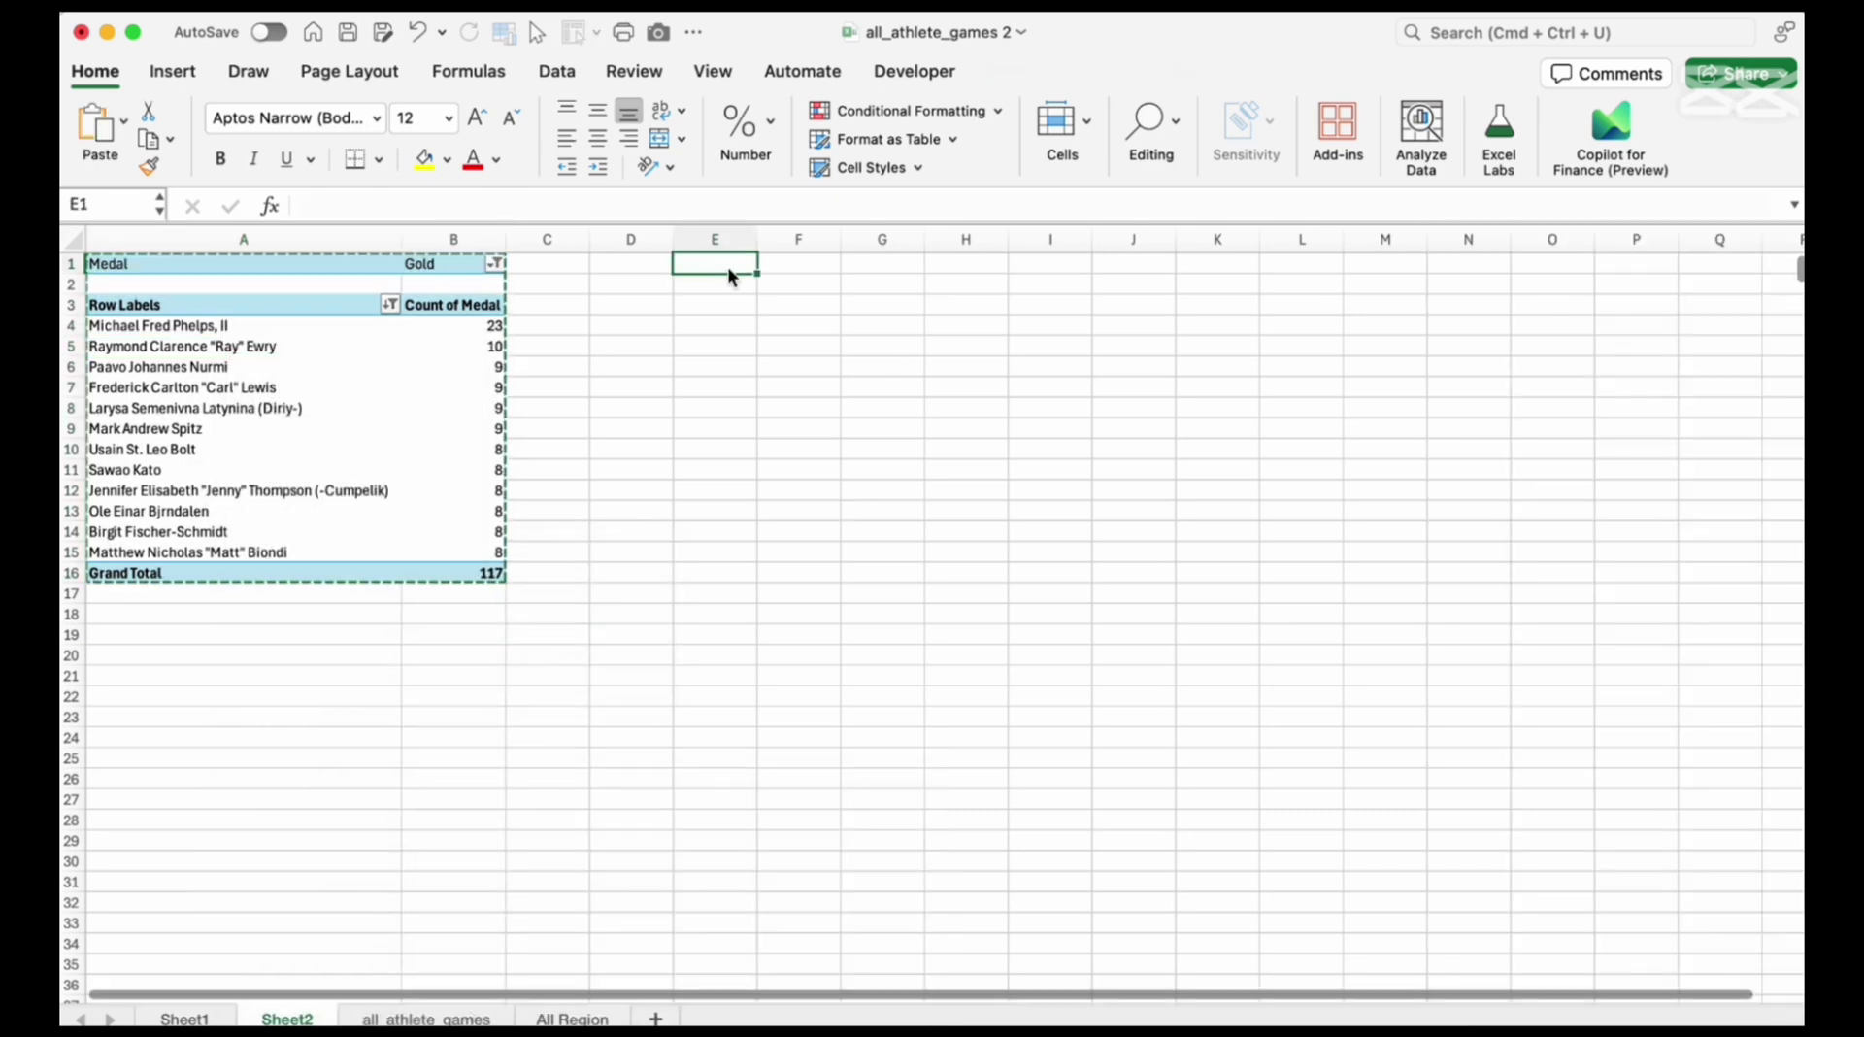
pyautogui.press('super+v')
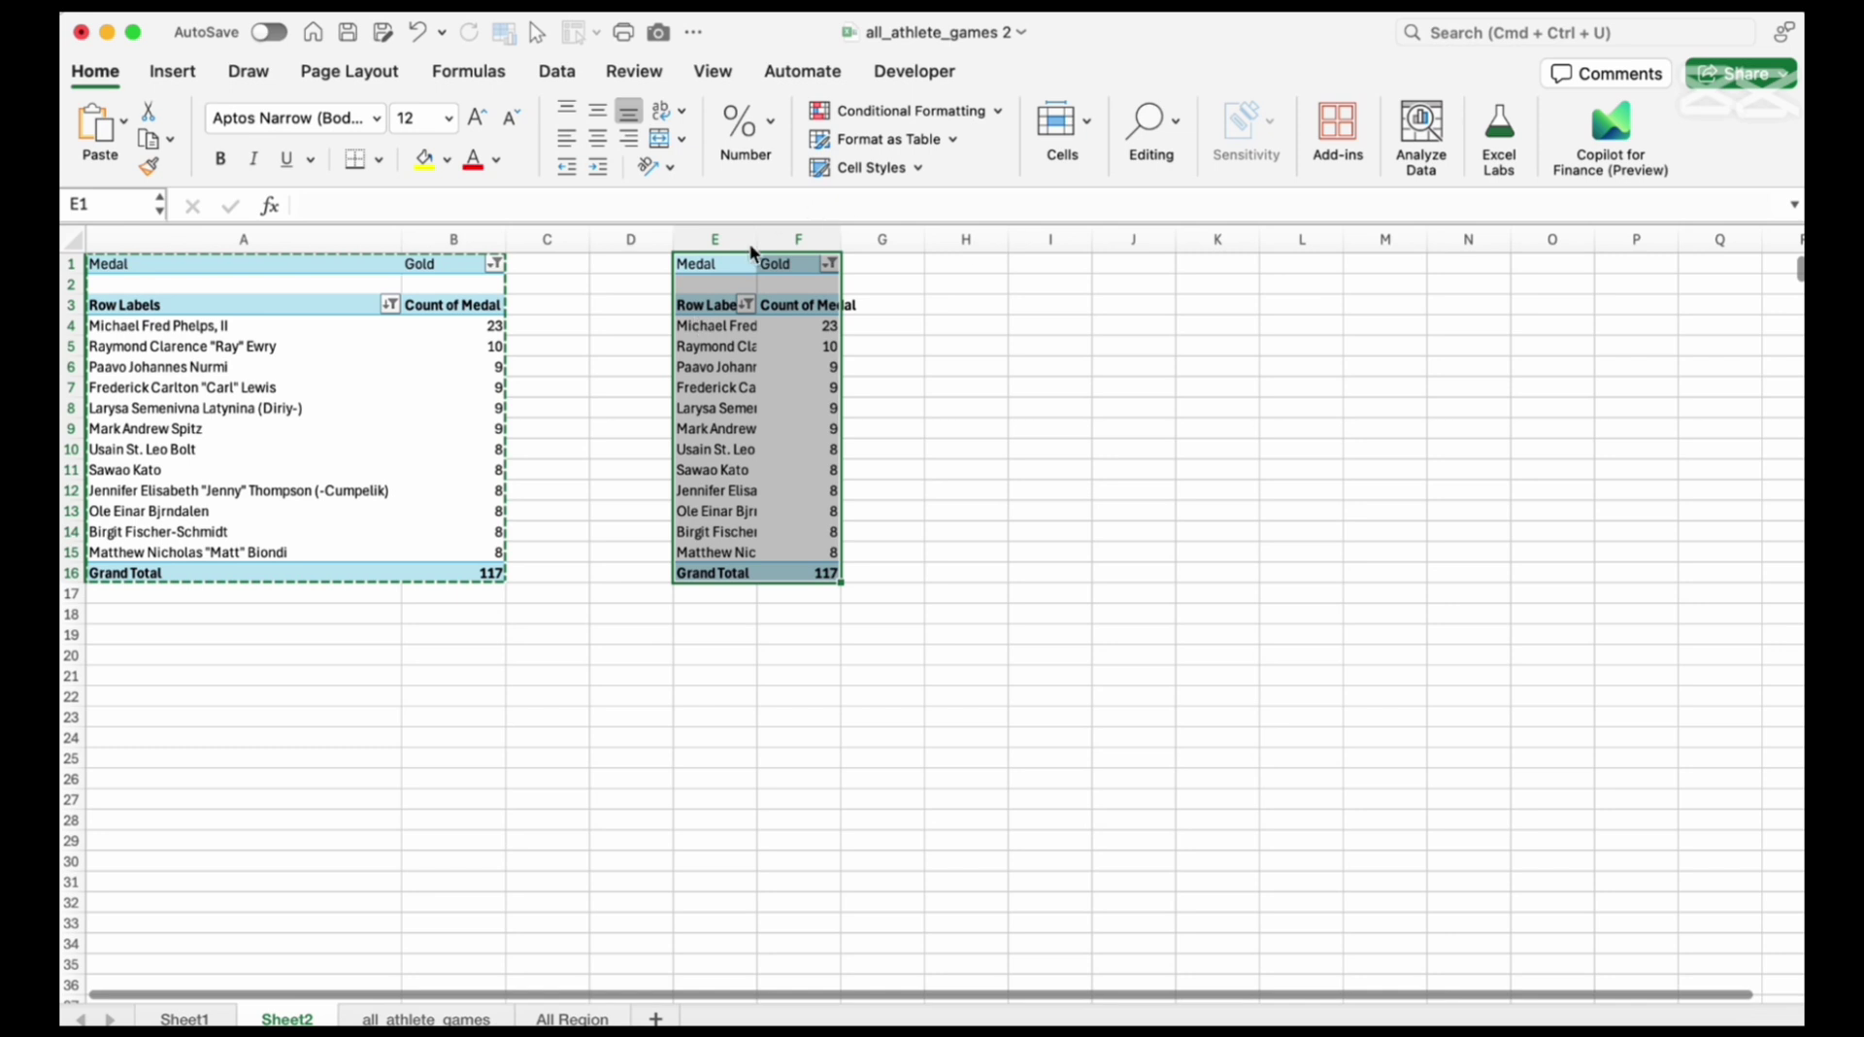
# Widen columns E and F so the copied PivotTable's names and Count of Medal header are readable
pyautogui.click(965, 469)
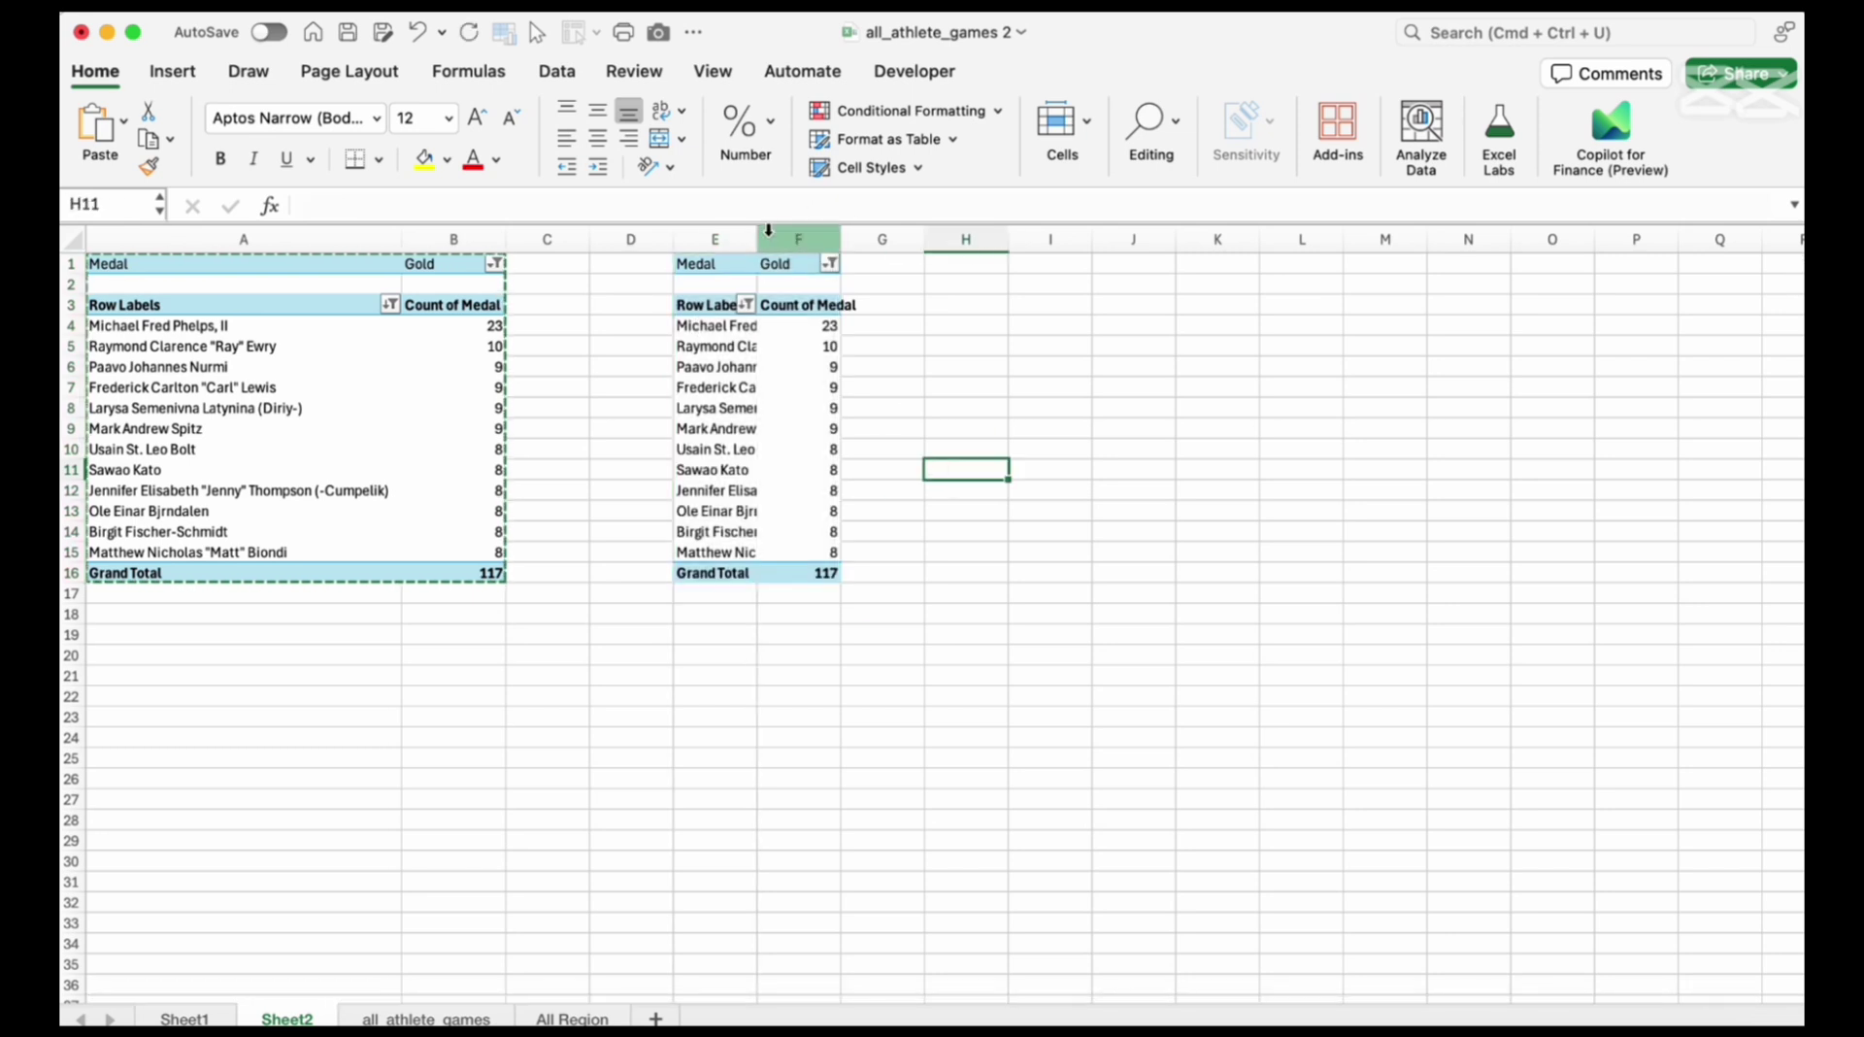
pyautogui.moveTo(756, 239); pyautogui.dragTo(1028, 237)
pyautogui.moveTo(876, 240); pyautogui.dragTo(967, 244)
pyautogui.moveTo(1119, 238); pyautogui.dragTo(1071, 236)
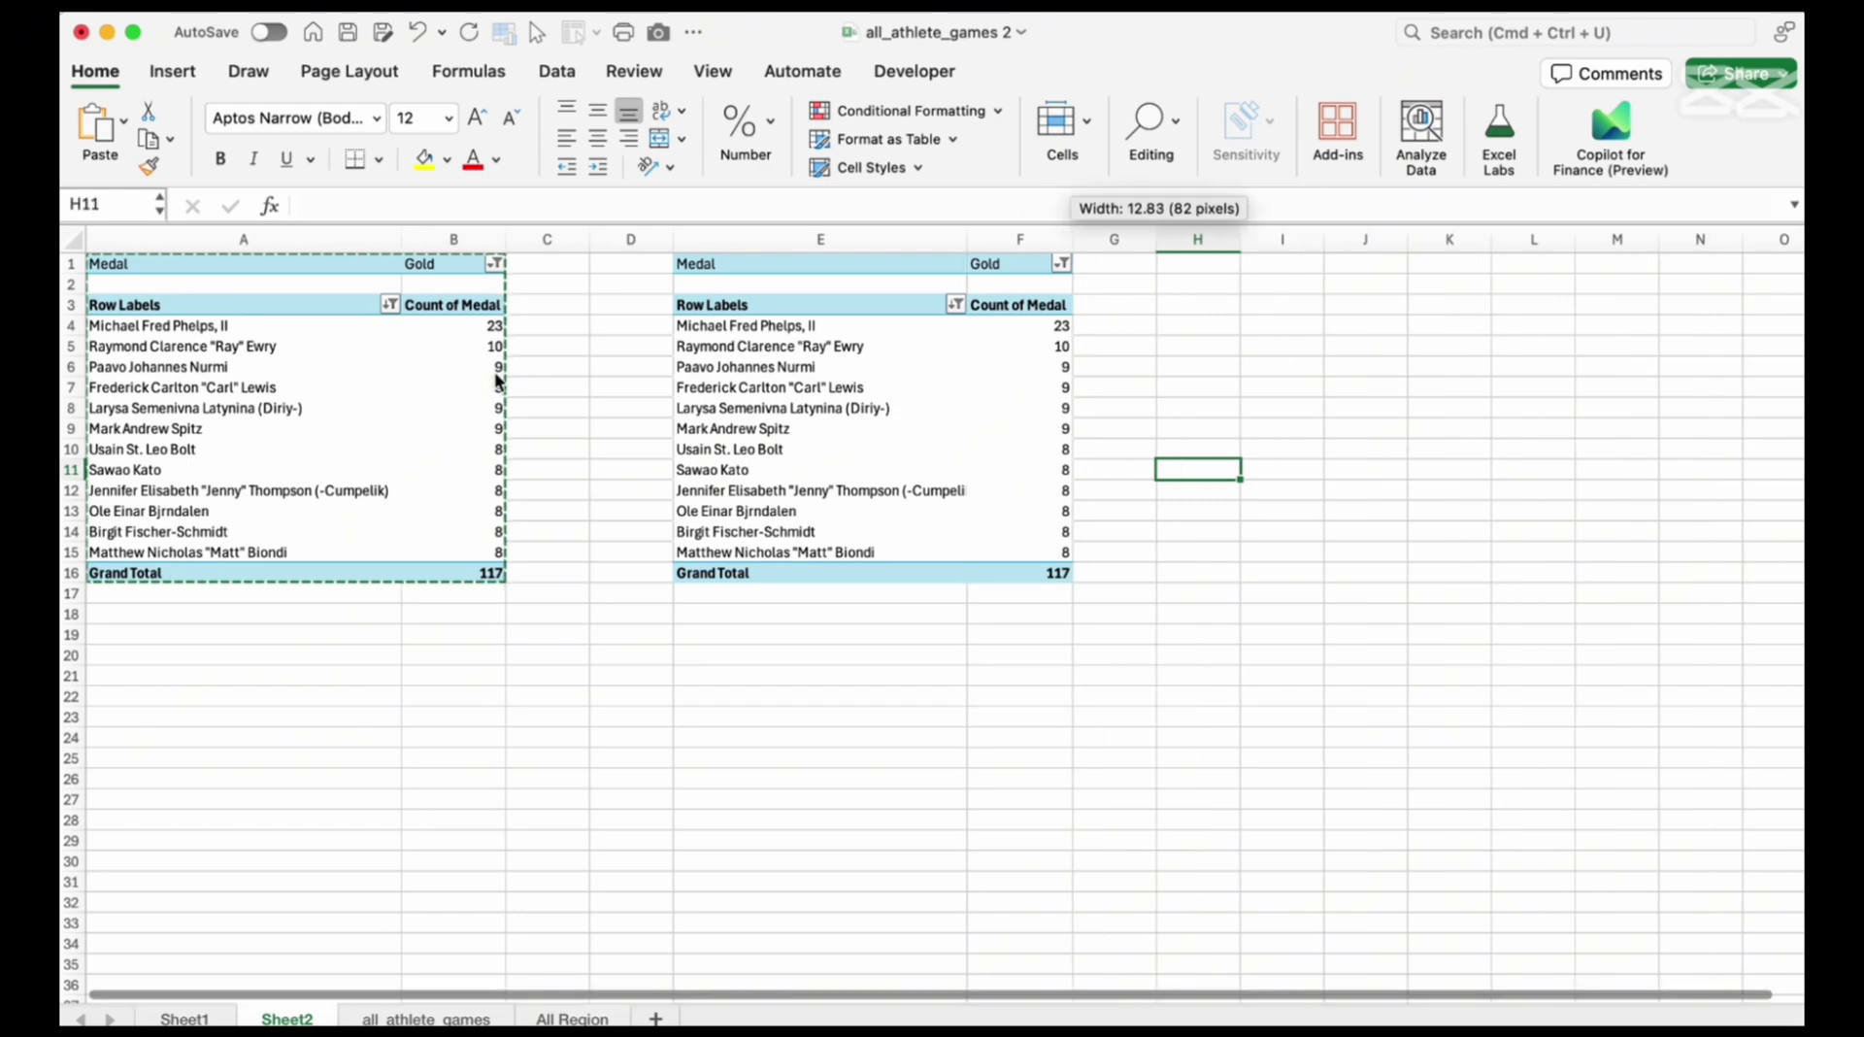
# Include Bronze and Silver along with Gold in the Medal filter of the original PivotTable in column A
pyautogui.click(495, 263)
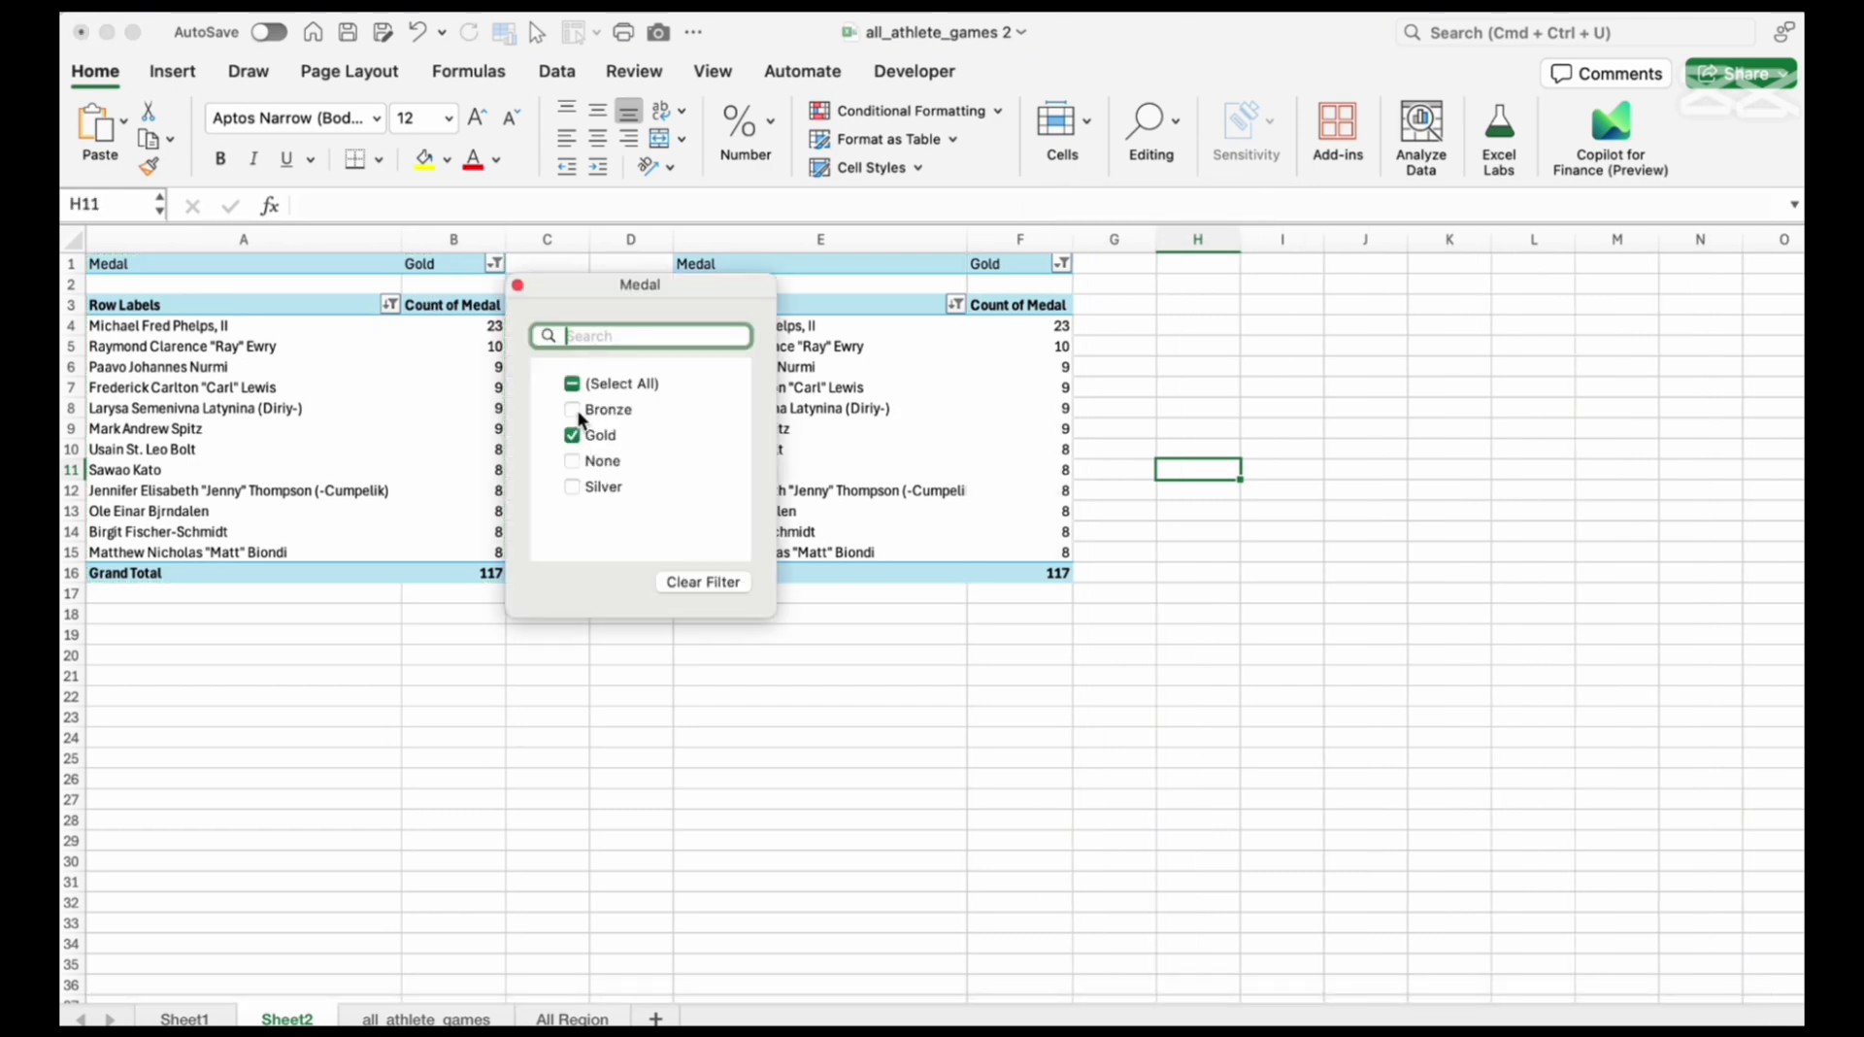
pyautogui.press('Tab')
pyautogui.press('Down')
pyautogui.press('space')
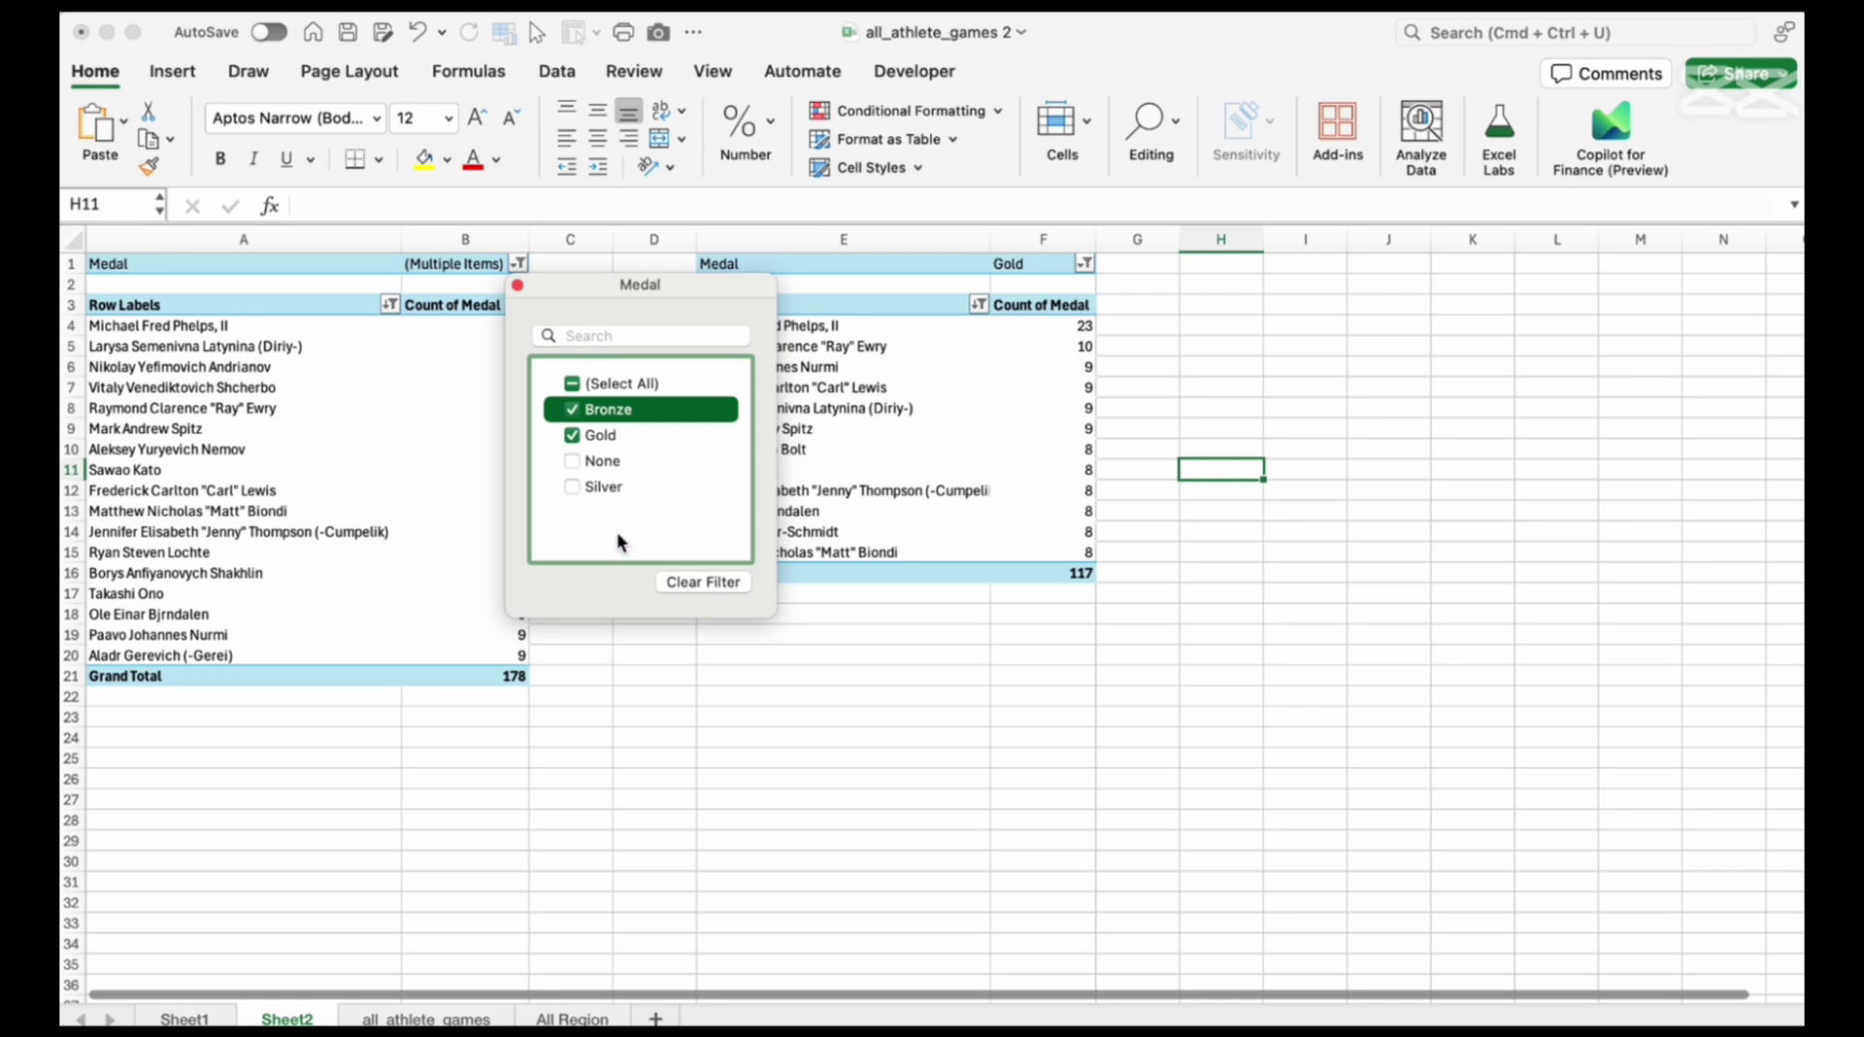
pyautogui.press('Down')
pyautogui.press('Down')
pyautogui.press('Down')
pyautogui.press('space')
pyautogui.press('Escape')
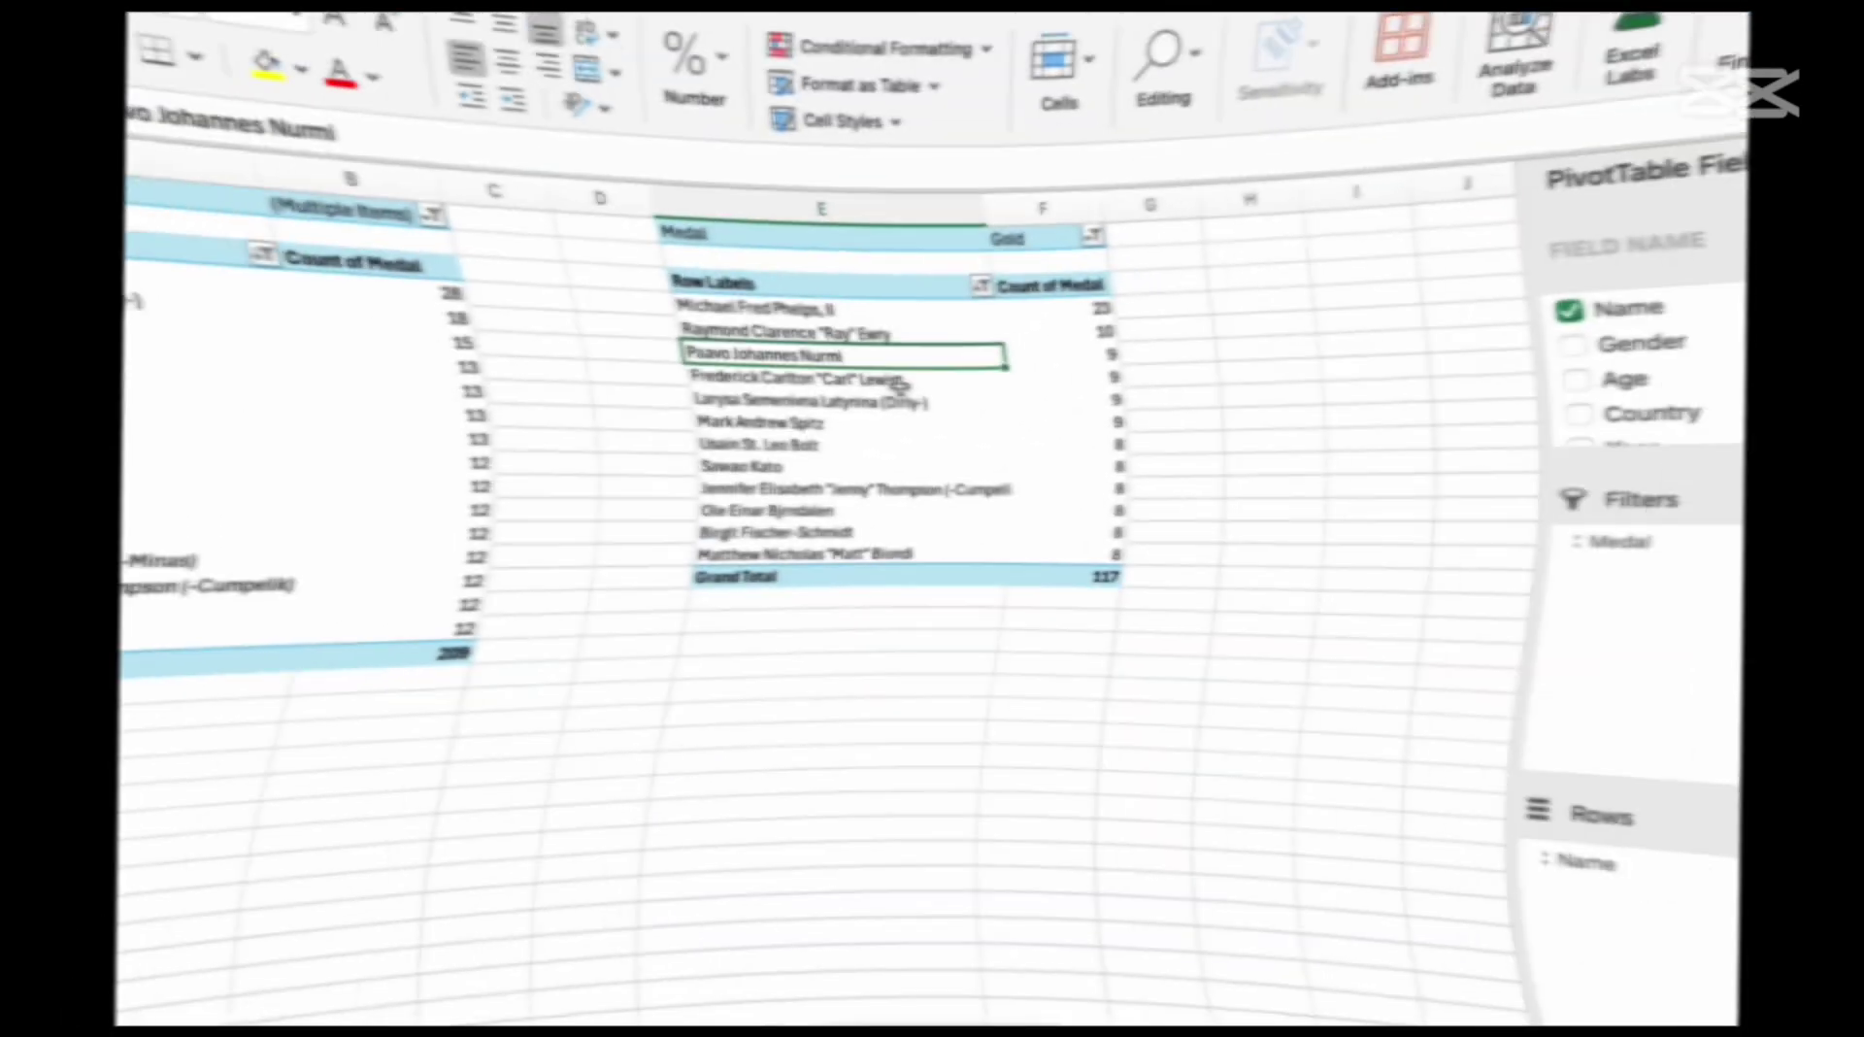
# Copy the entire Gold-only PivotTable from column E and paste it at cell A22
pyautogui.rightClick(894, 381)
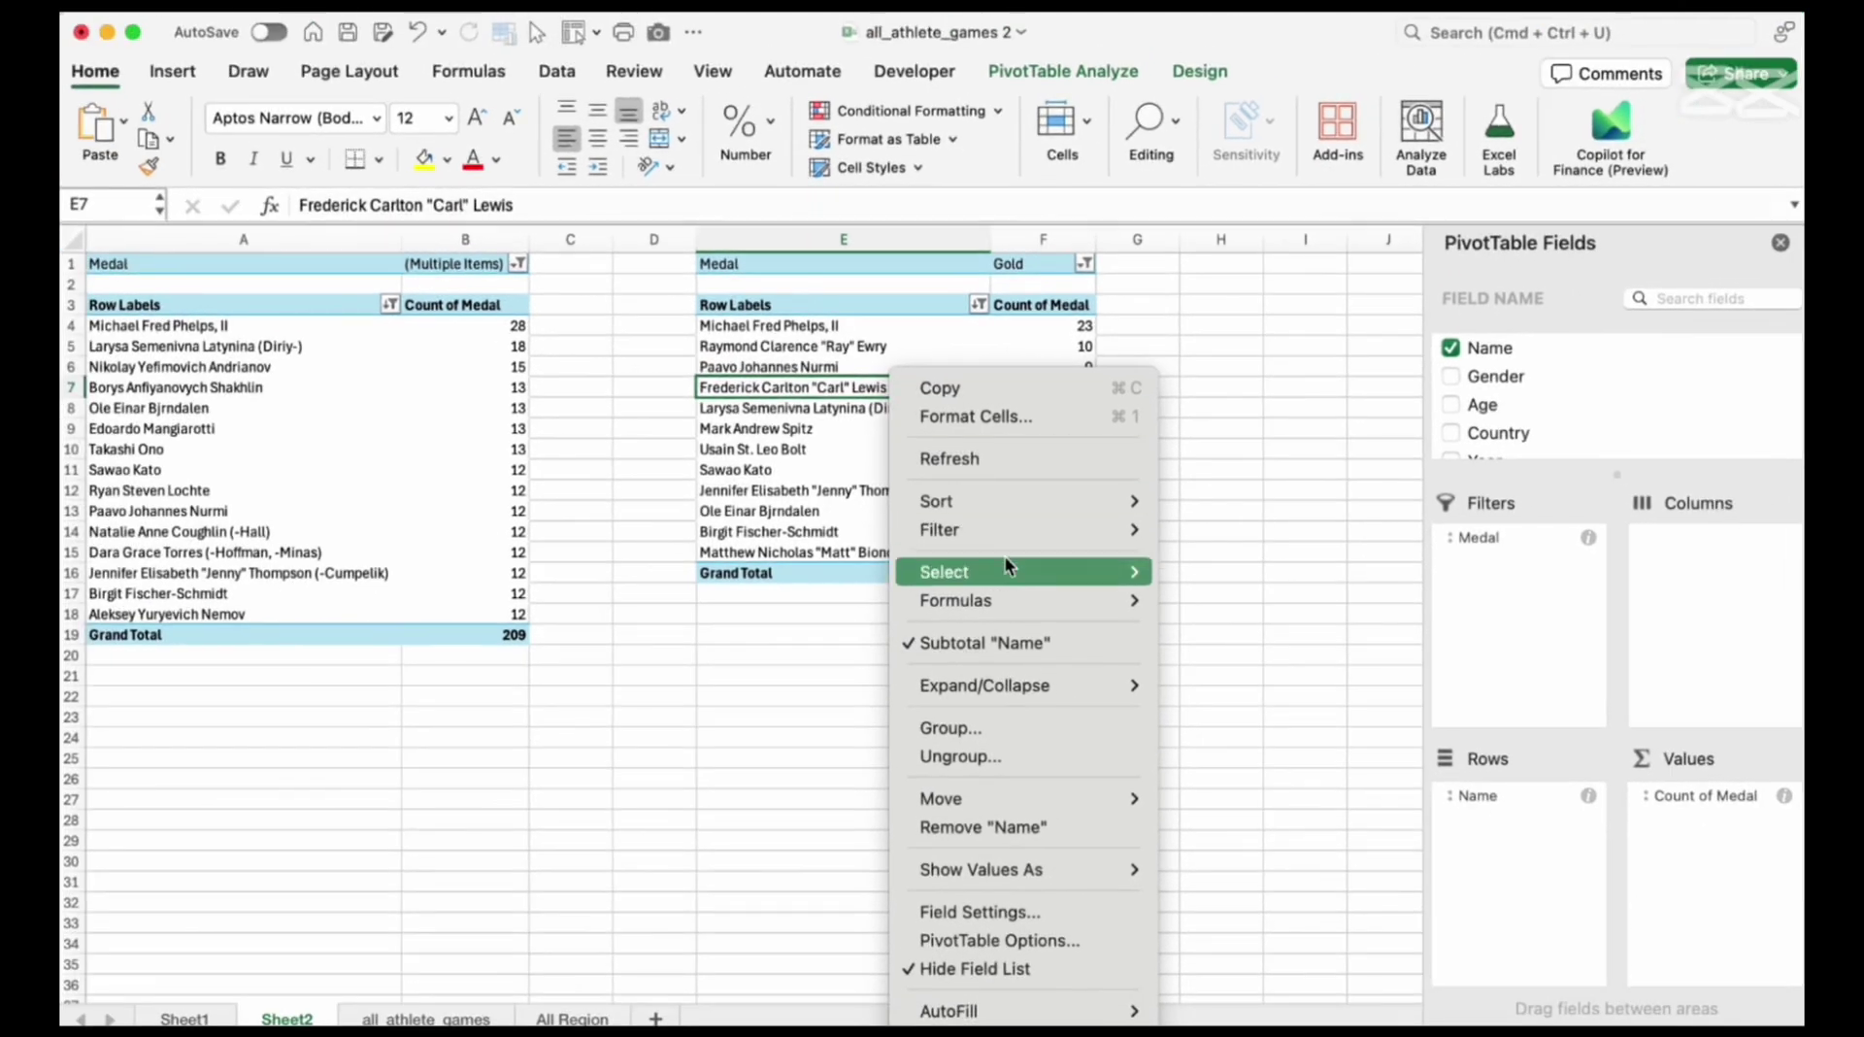
pyautogui.moveTo(1010, 571)
pyautogui.click(1233, 656)
pyautogui.press('cmd+c')
pyautogui.click(169, 698)
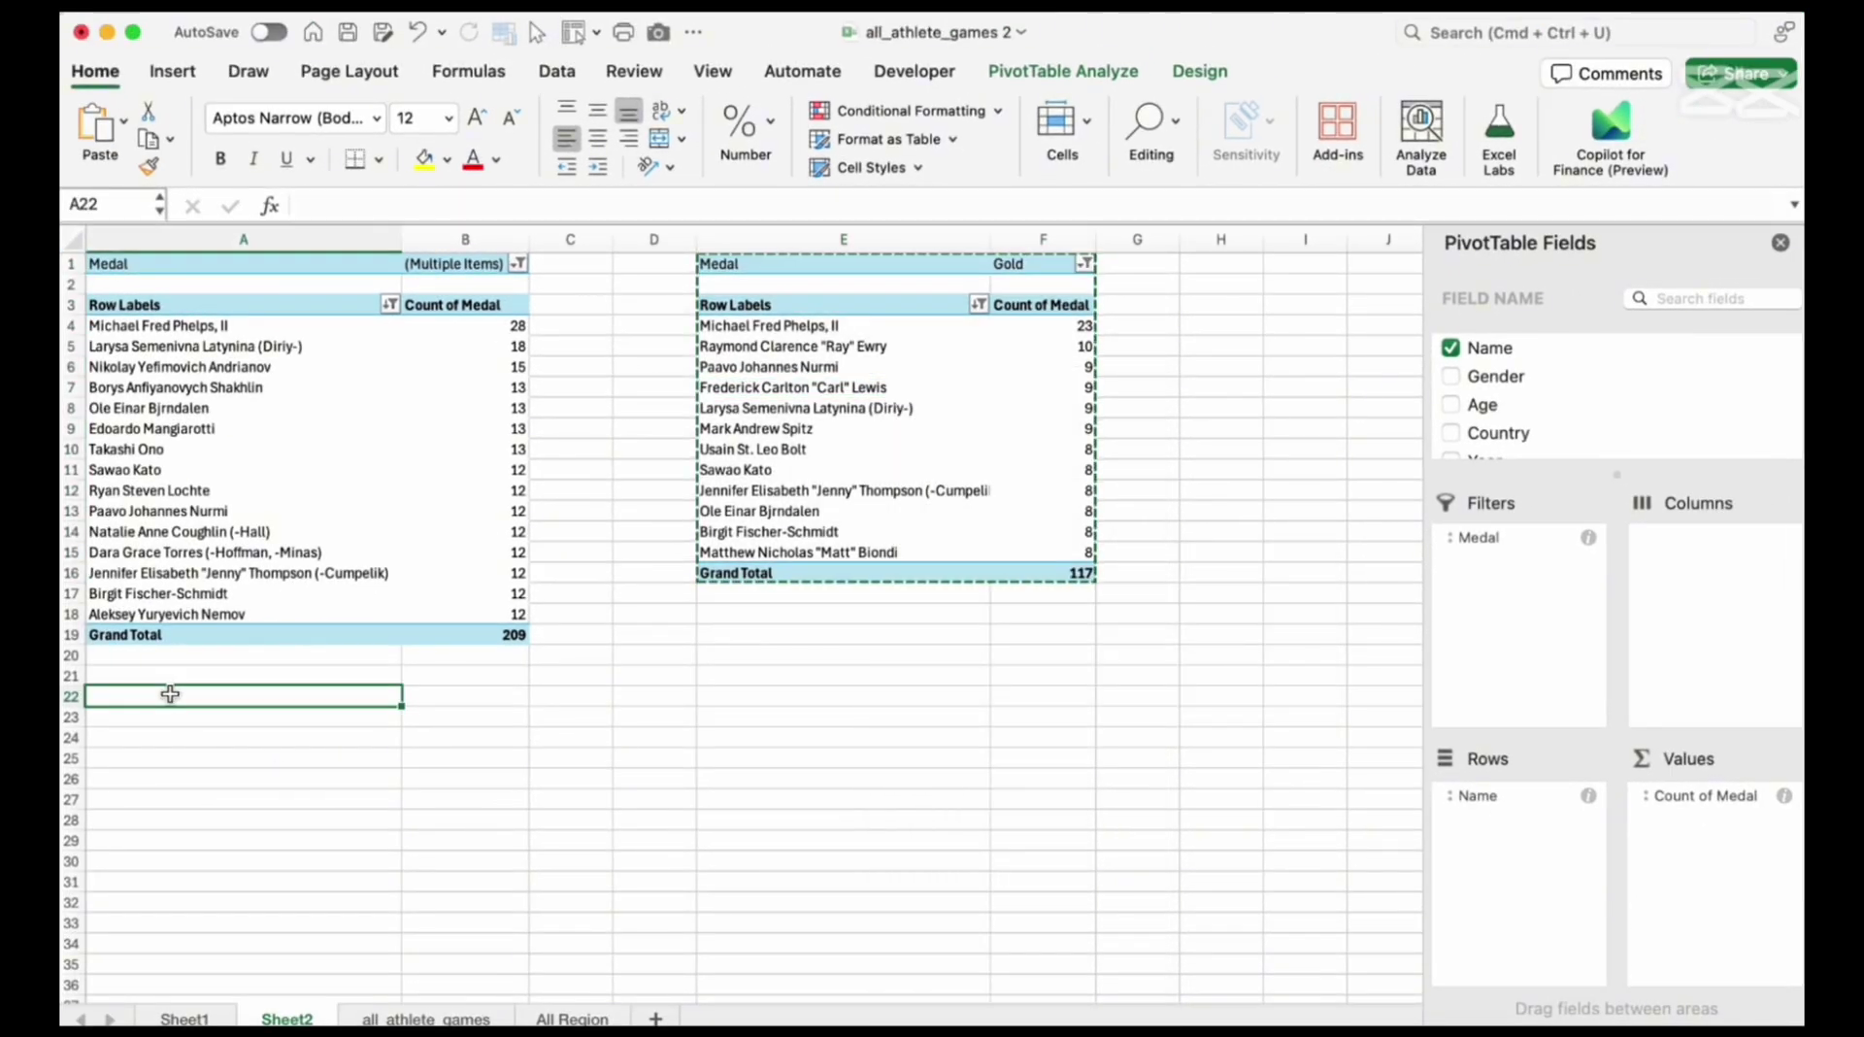
pyautogui.press('cmd+v')
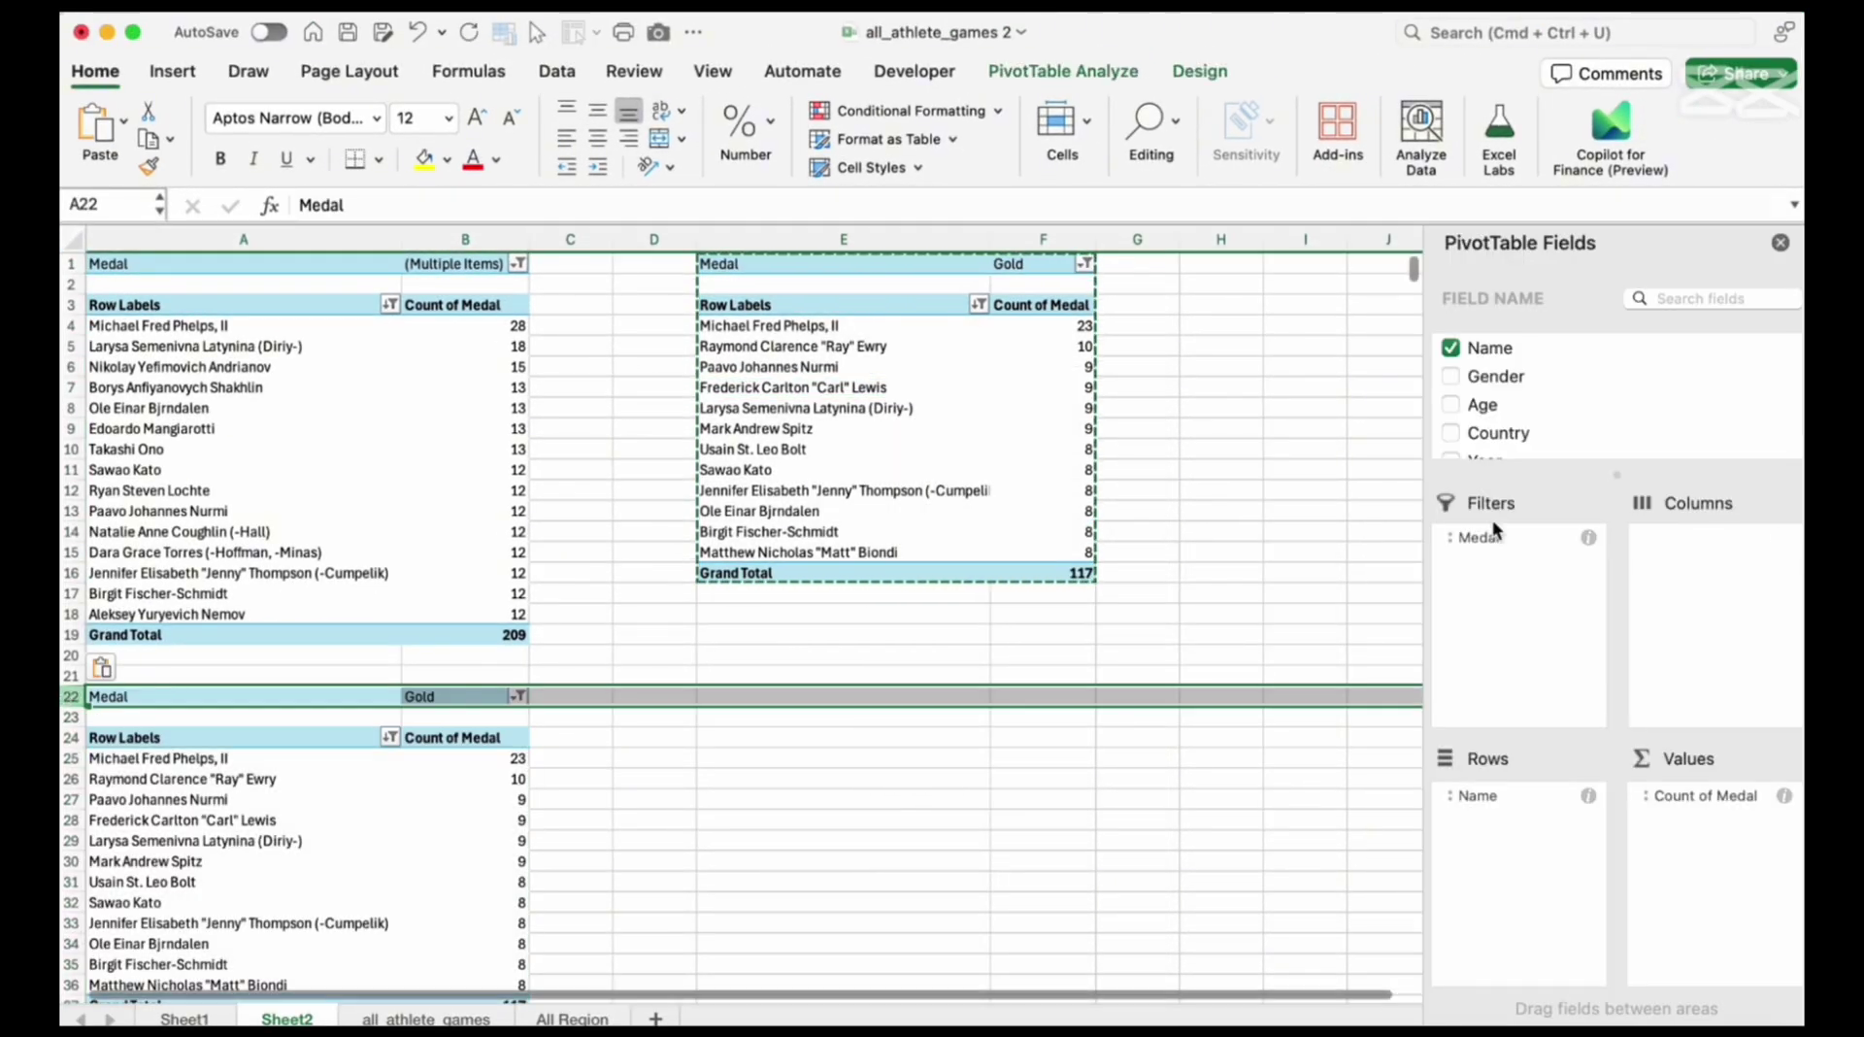
# Remove the Medal filter and the Name row field from the PivotTable copied to A22
pyautogui.moveTo(1480, 537); pyautogui.dragTo(1173, 522)
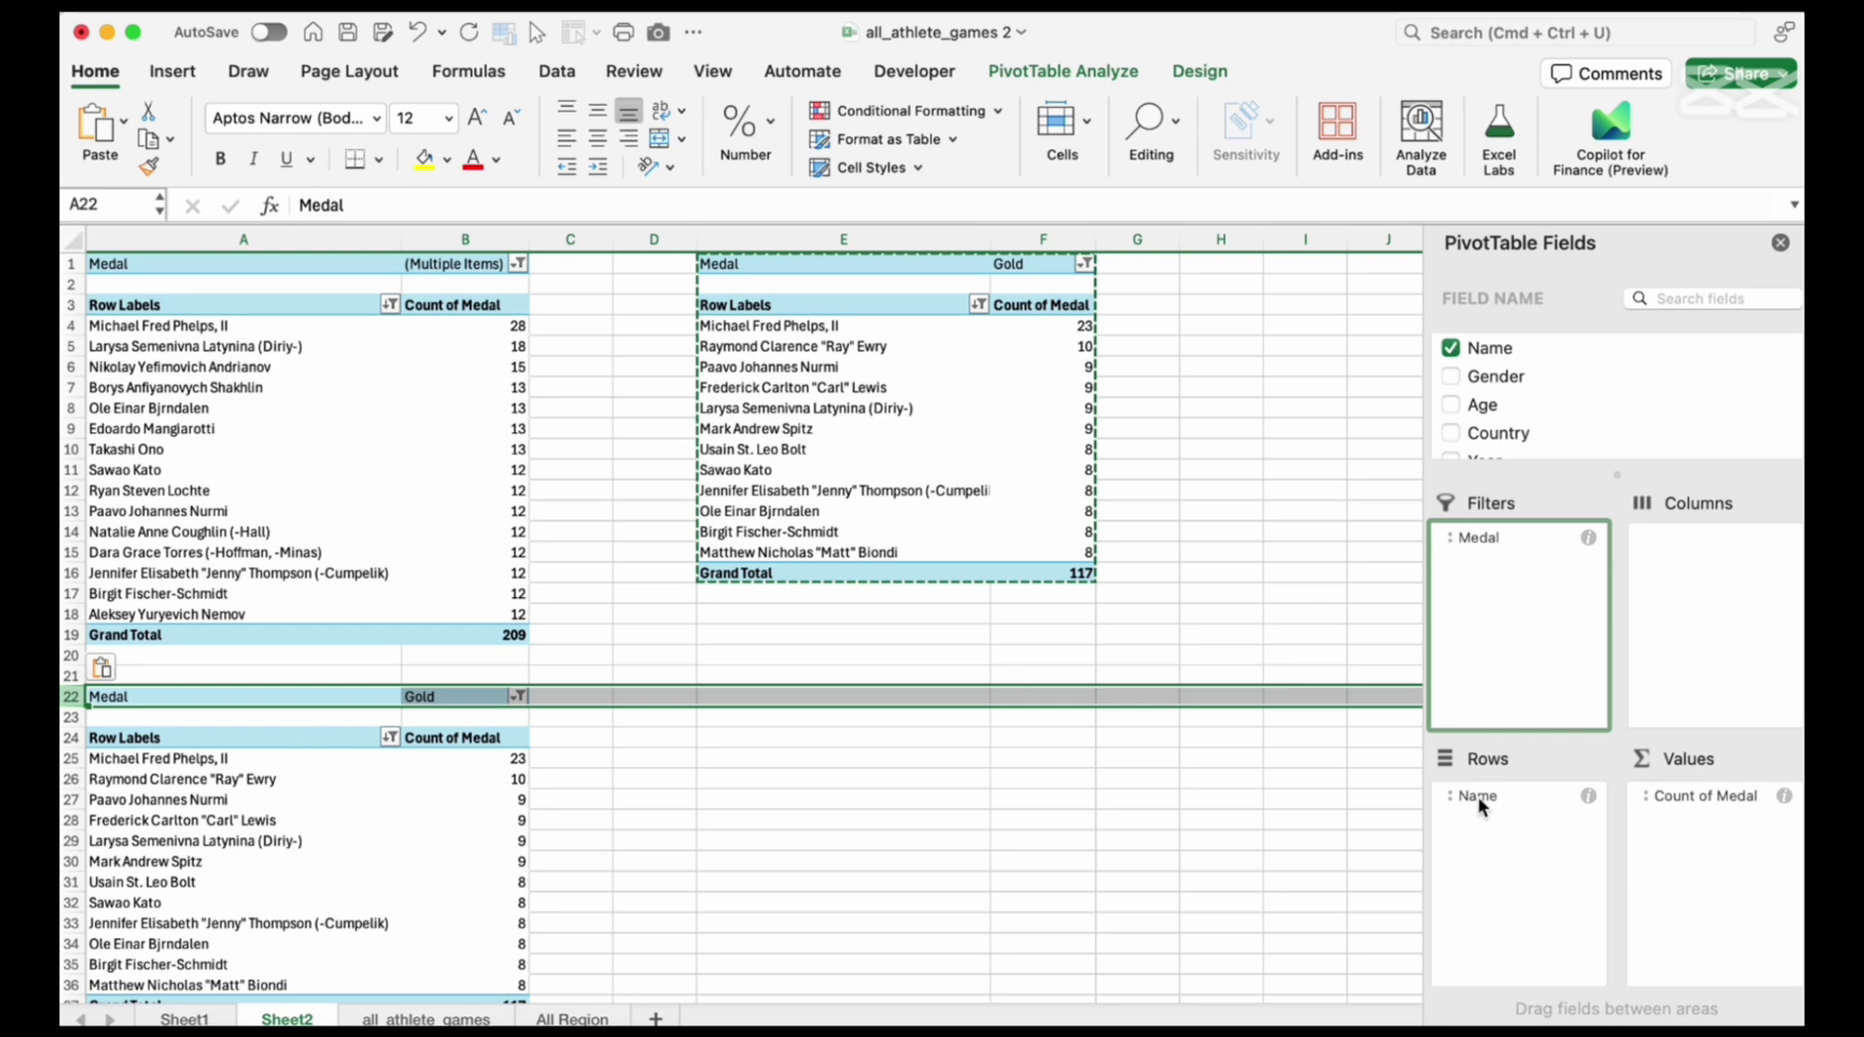
pyautogui.moveTo(1478, 796); pyautogui.dragTo(1225, 723)
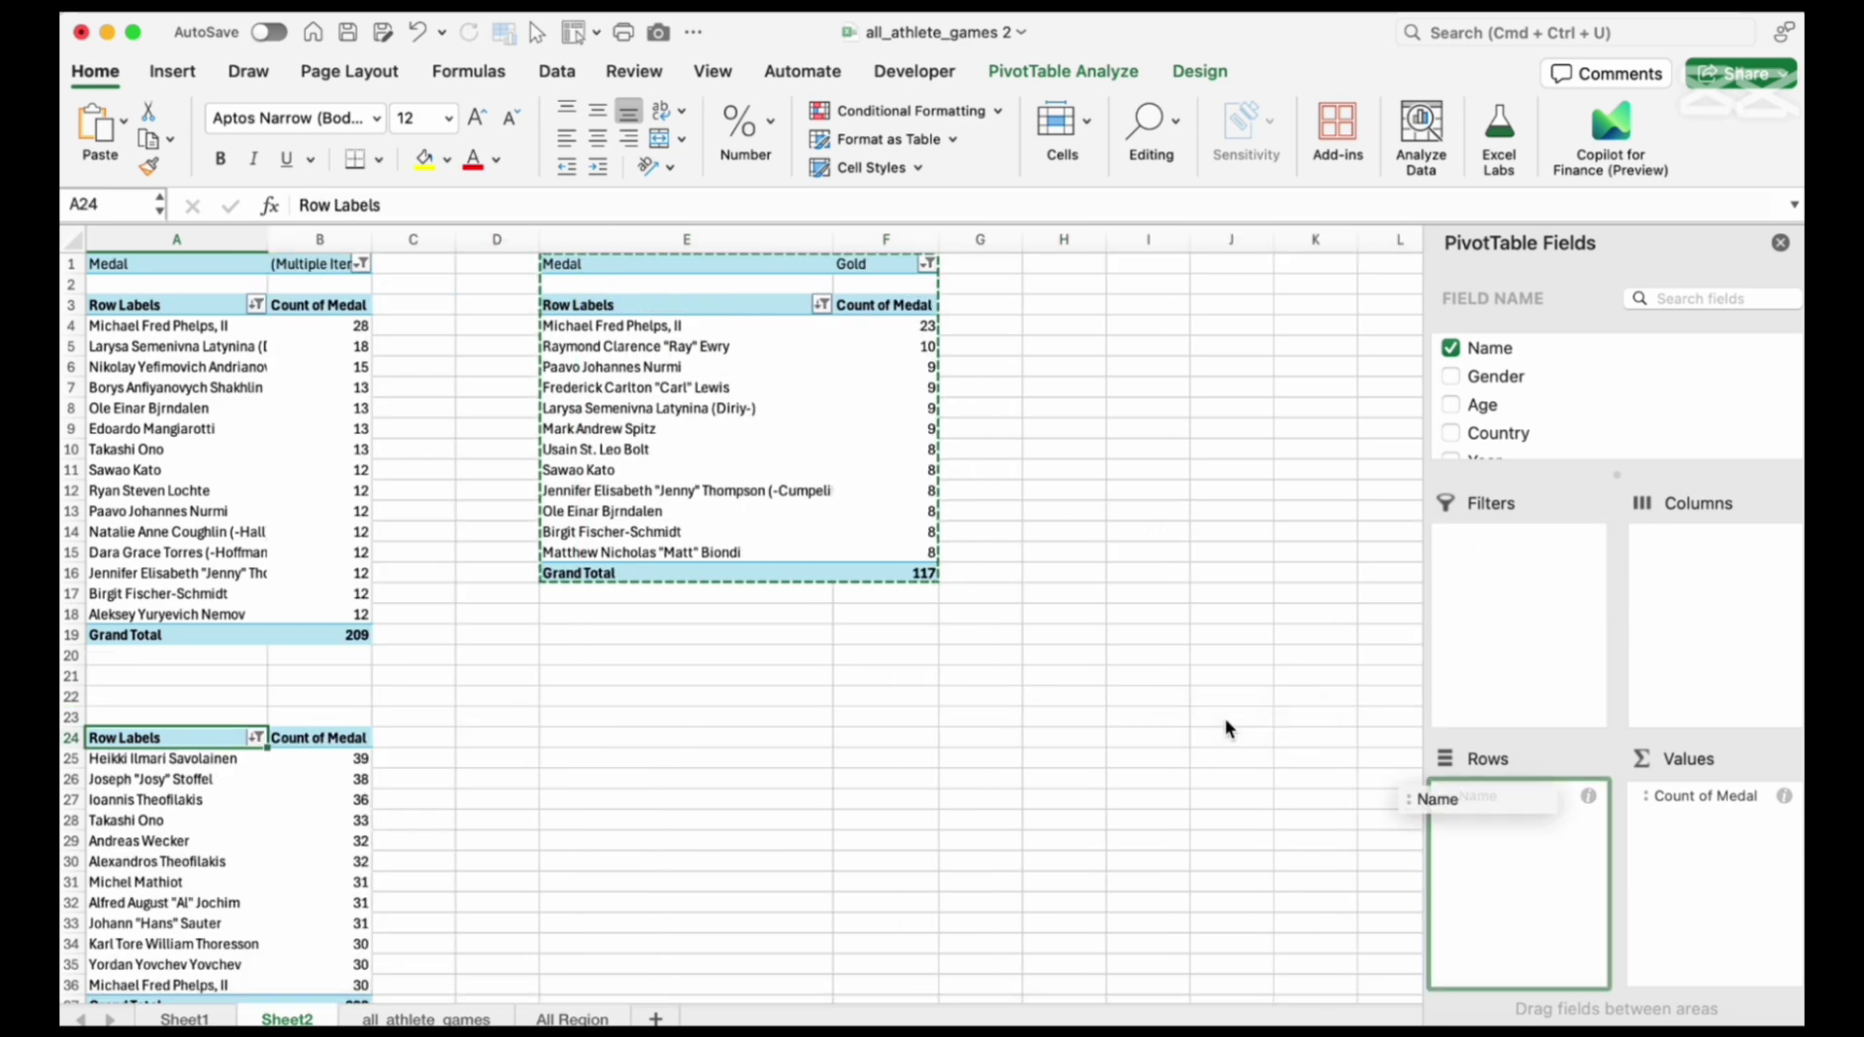
pyautogui.moveTo(191, 240); pyautogui.dragTo(254, 240)
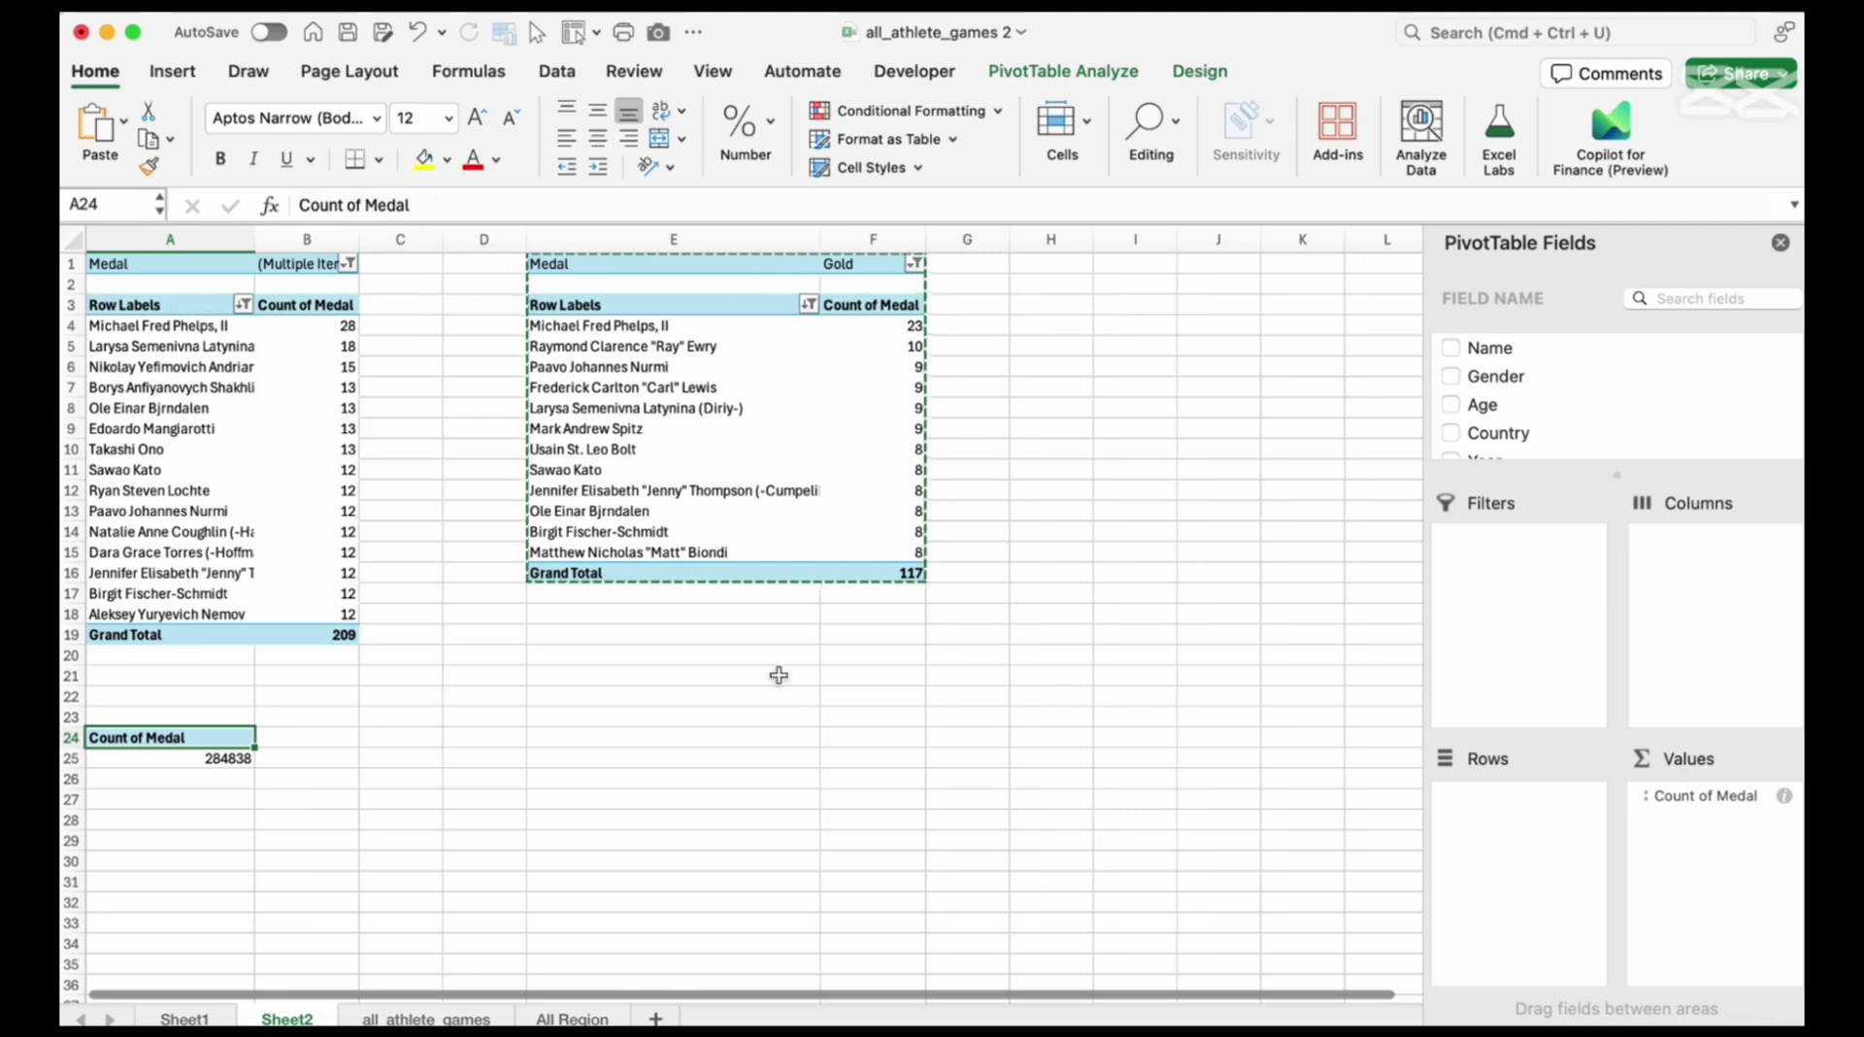
# Add Gender as the row field of the lower PivotTable and replace Count of Medal with Count of Gender
pyautogui.click(1509, 381)
pyautogui.moveTo(1712, 792); pyautogui.dragTo(1284, 707)
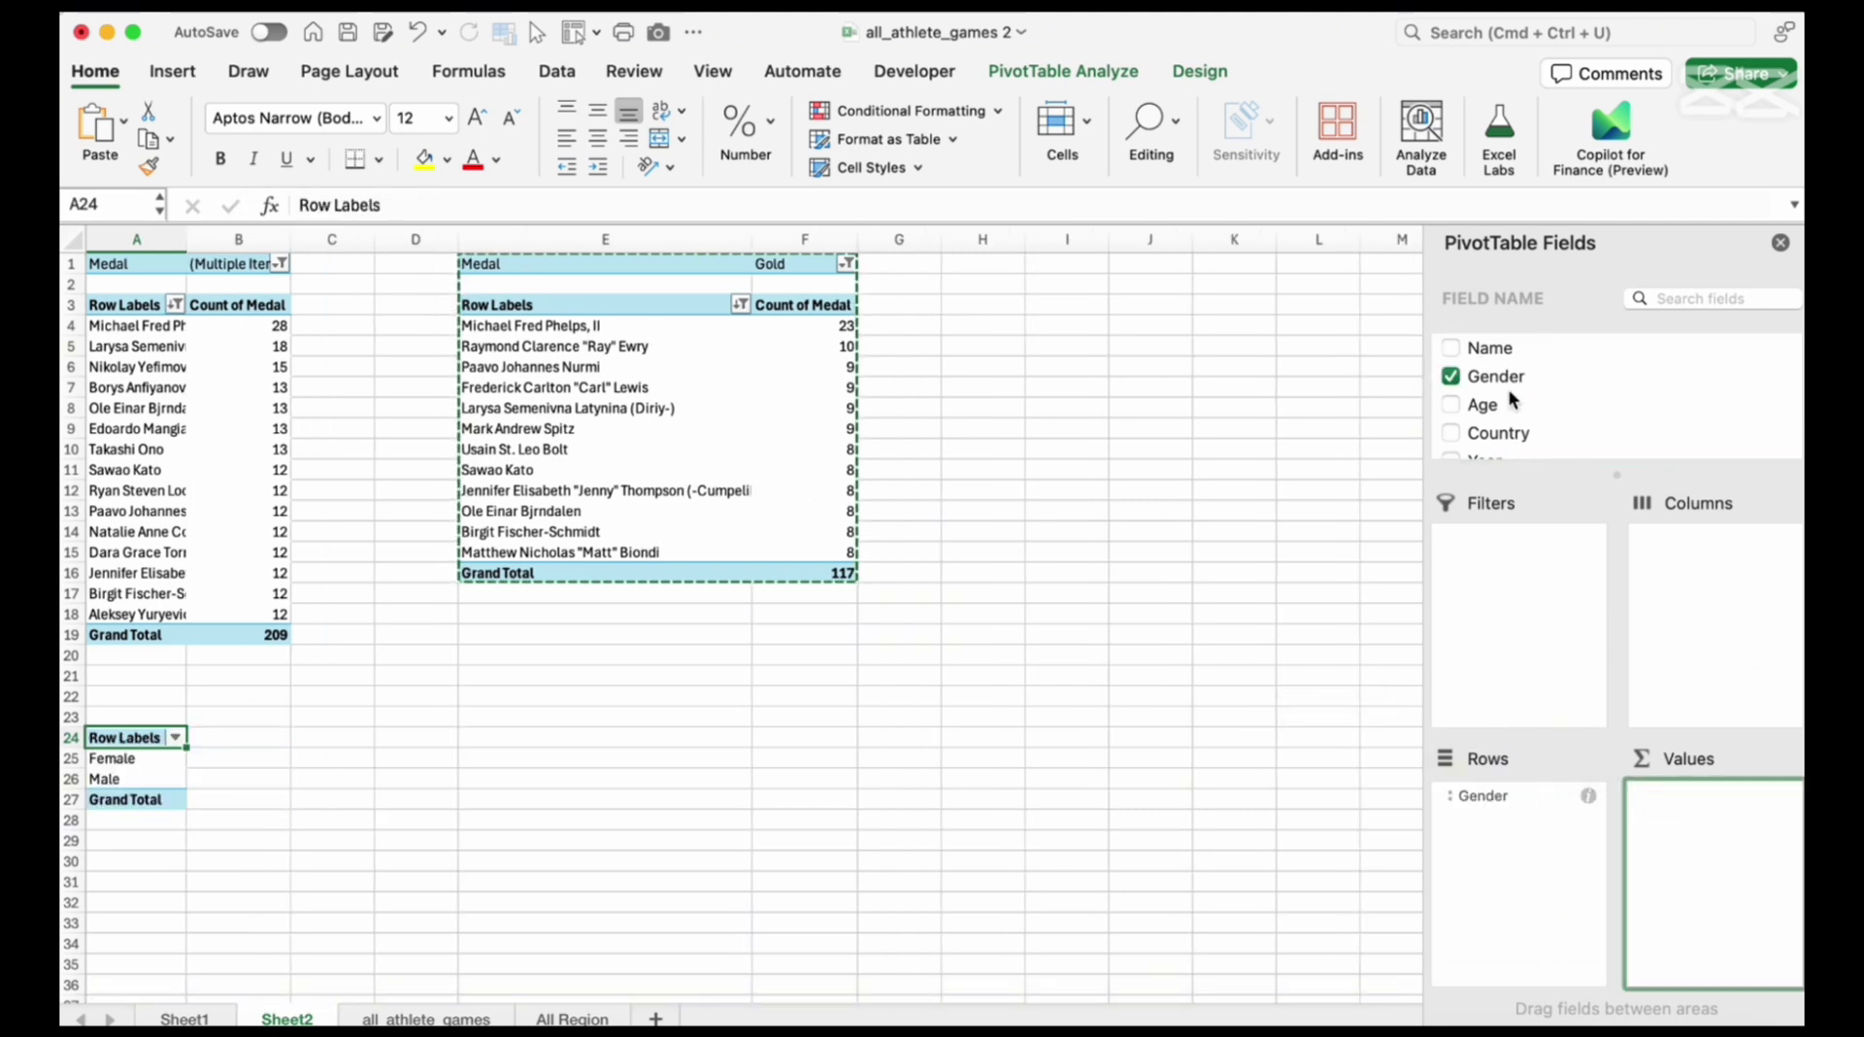
pyautogui.moveTo(1495, 376); pyautogui.dragTo(1718, 873)
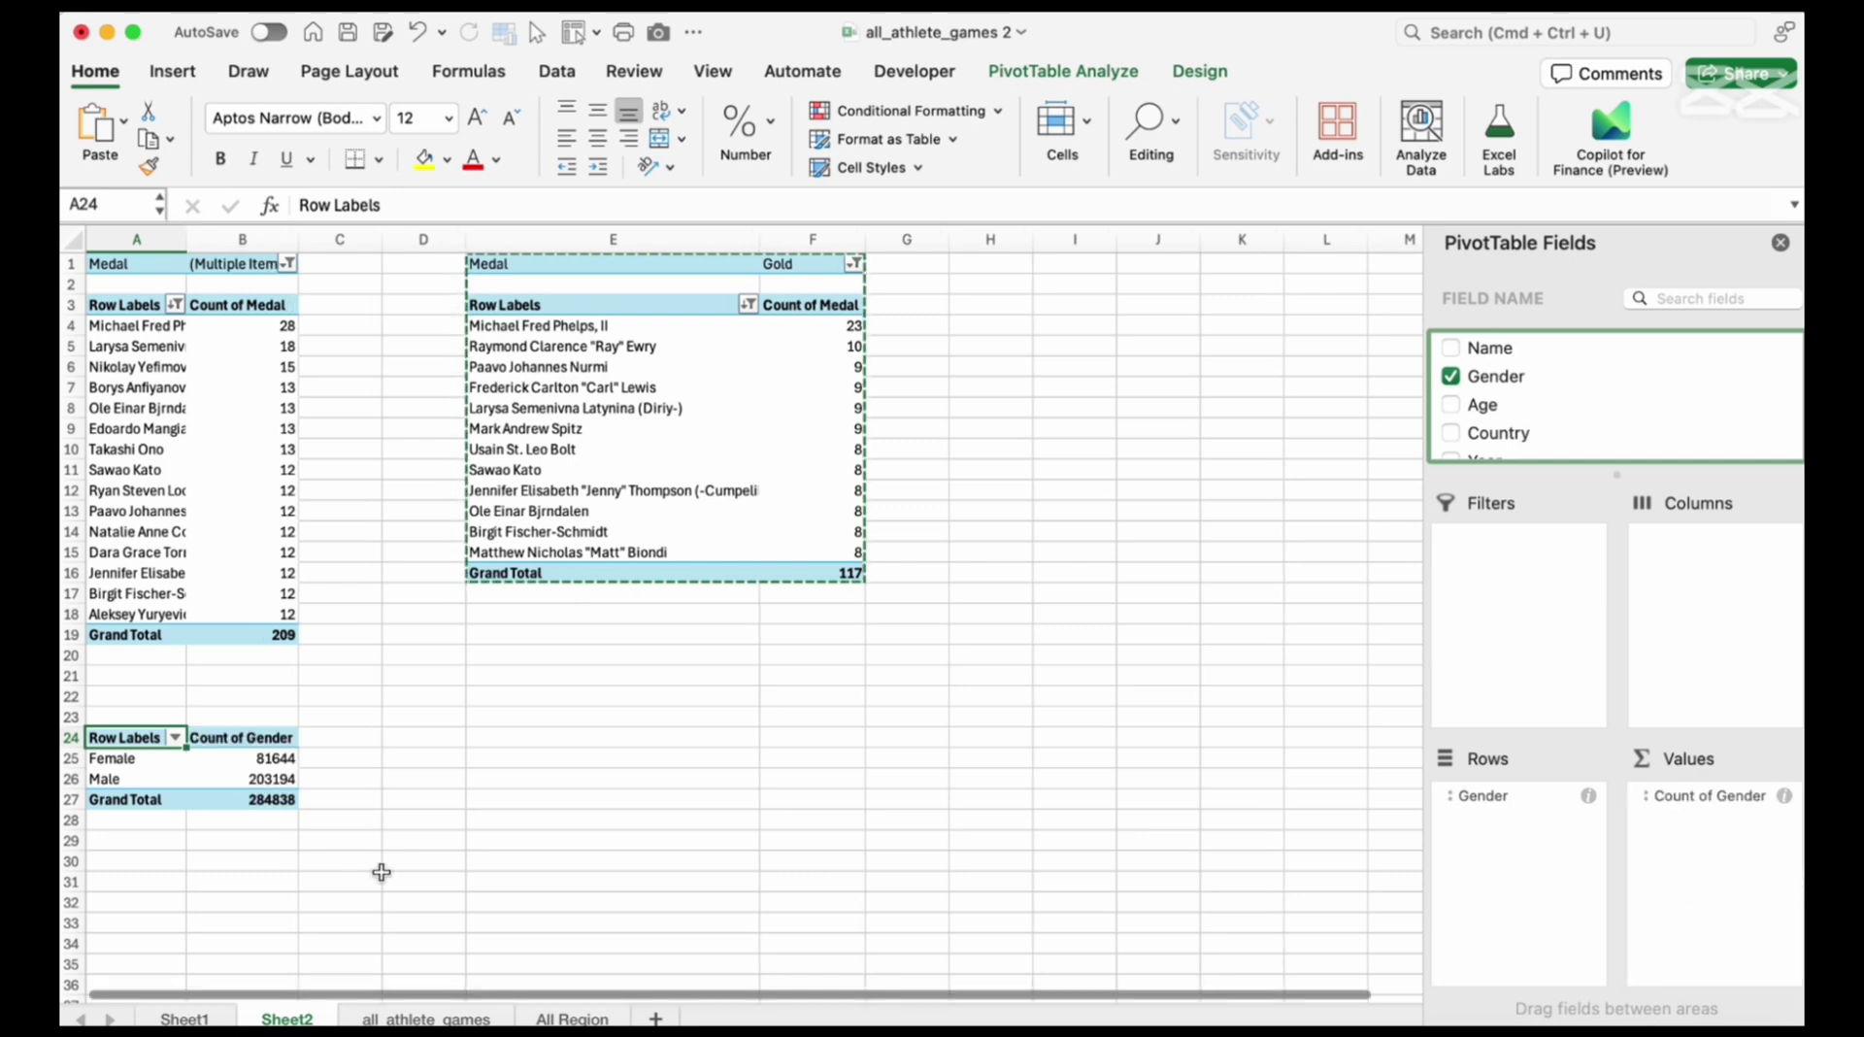
# Show the Count of Gender values as % of Grand Total
pyautogui.click(272, 759)
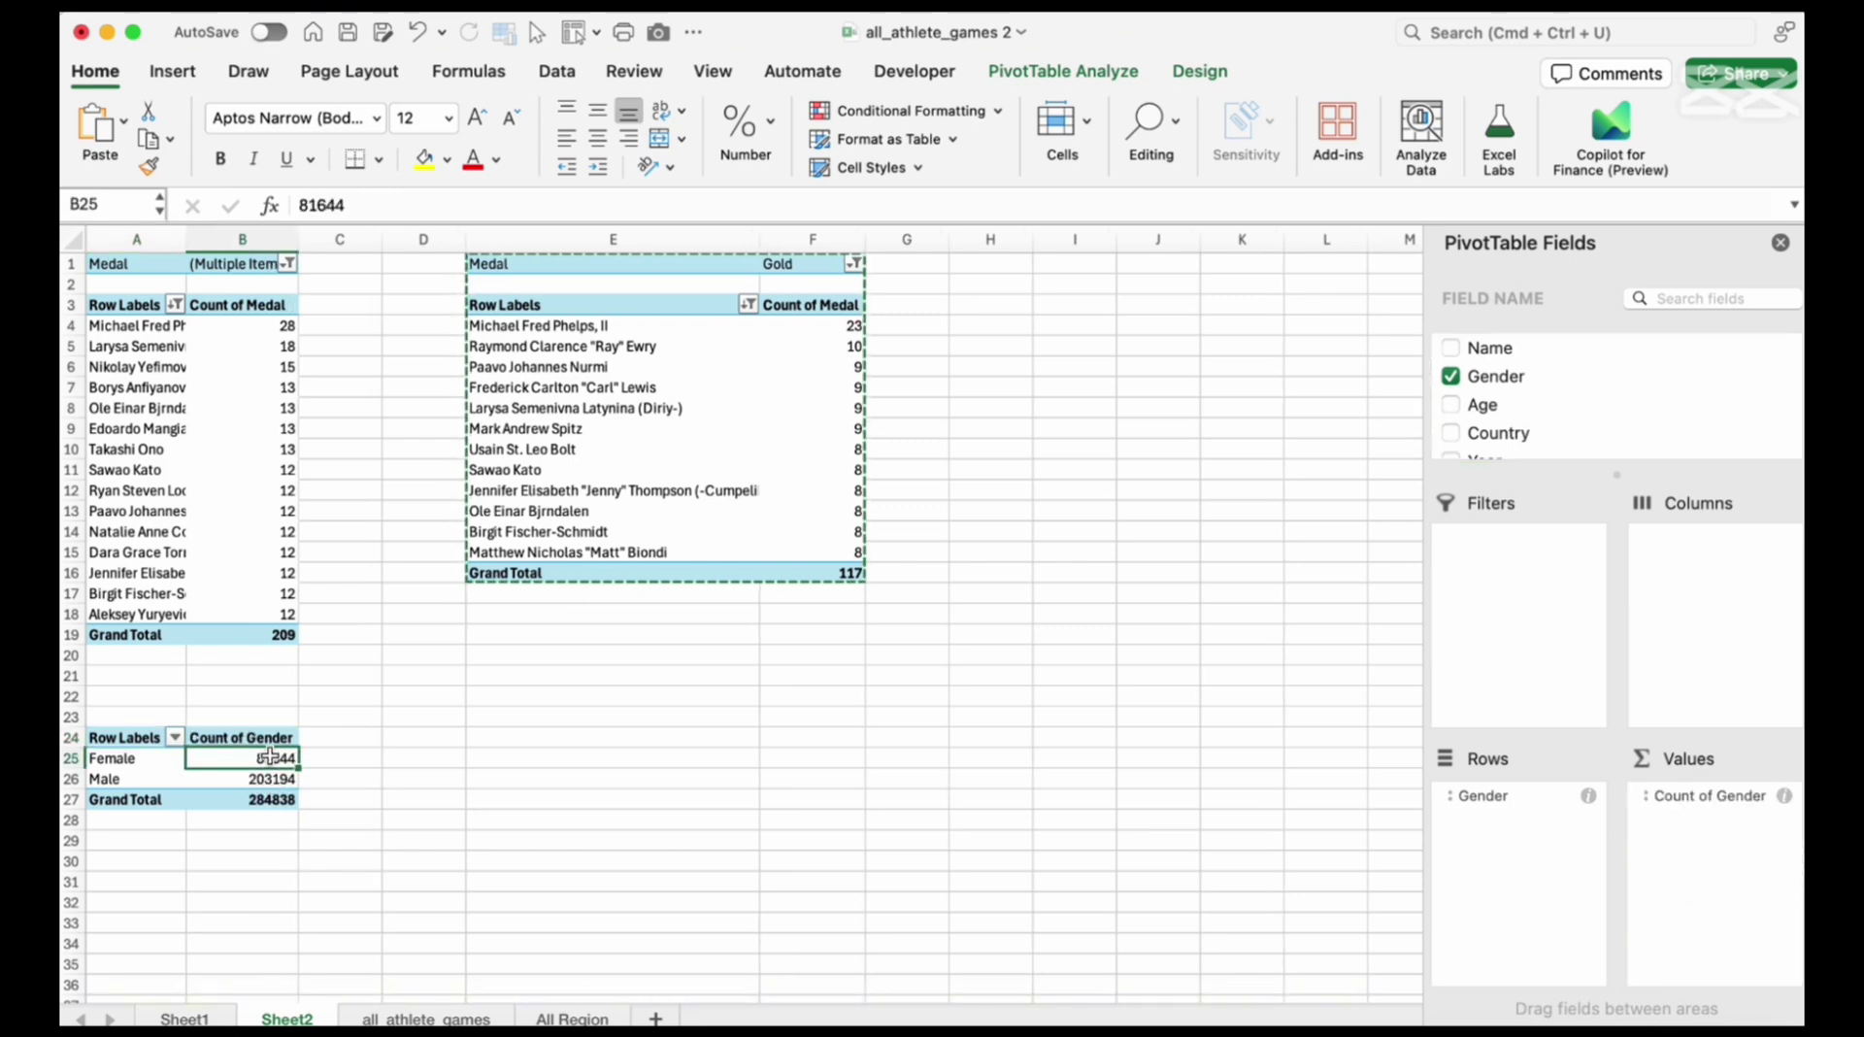
pyautogui.rightClick(279, 762)
pyautogui.moveTo(474, 833)
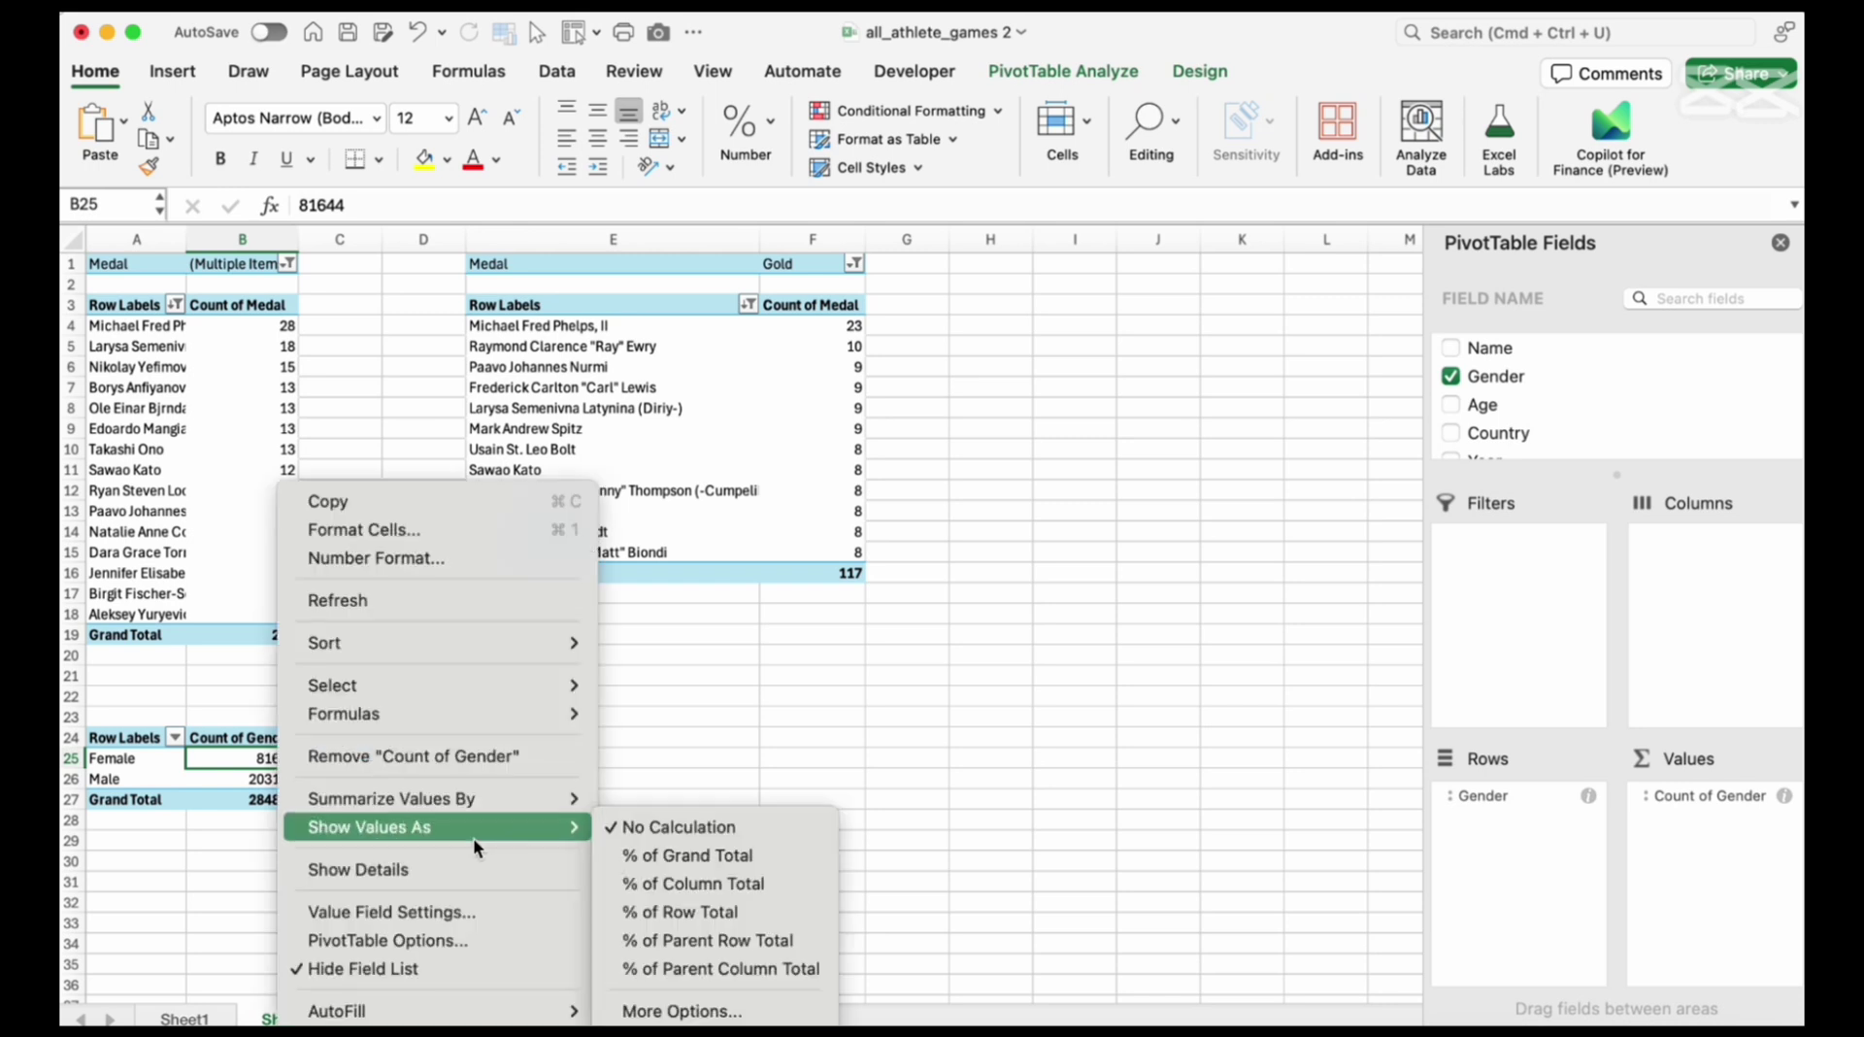
pyautogui.click(726, 859)
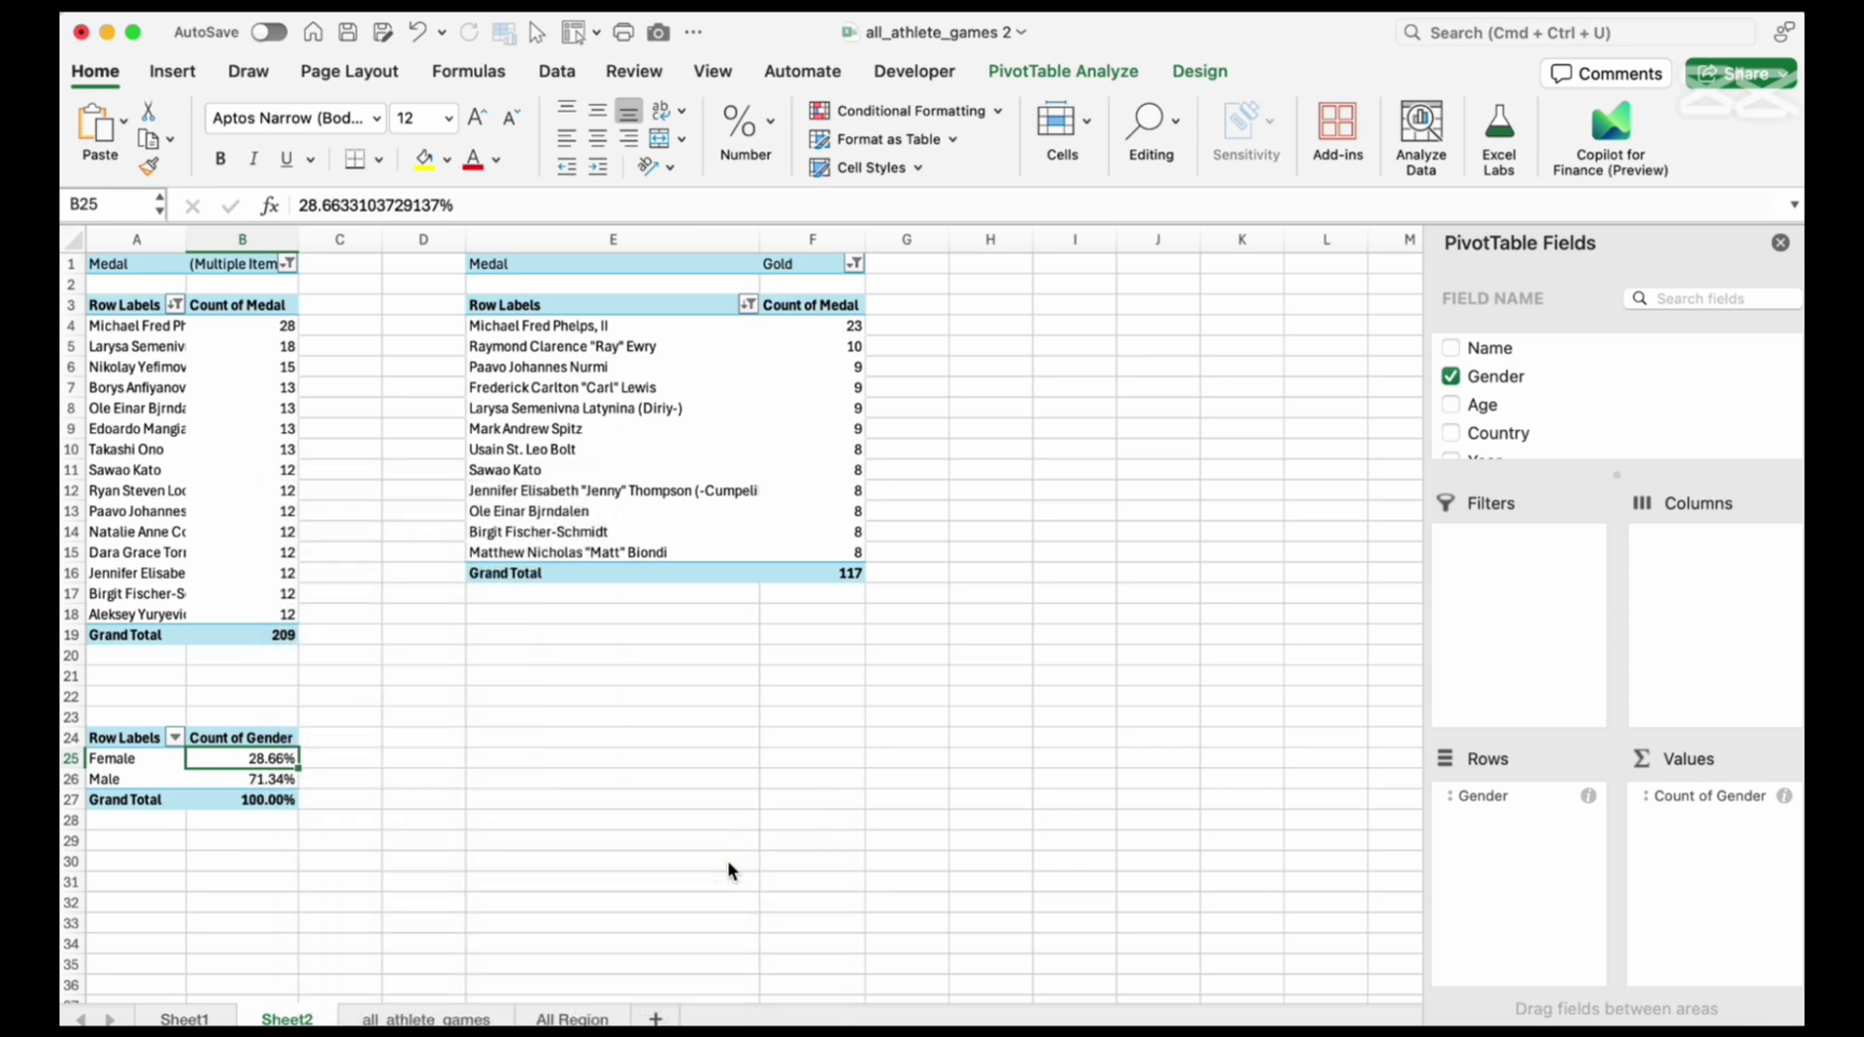
pyautogui.click(420, 759)
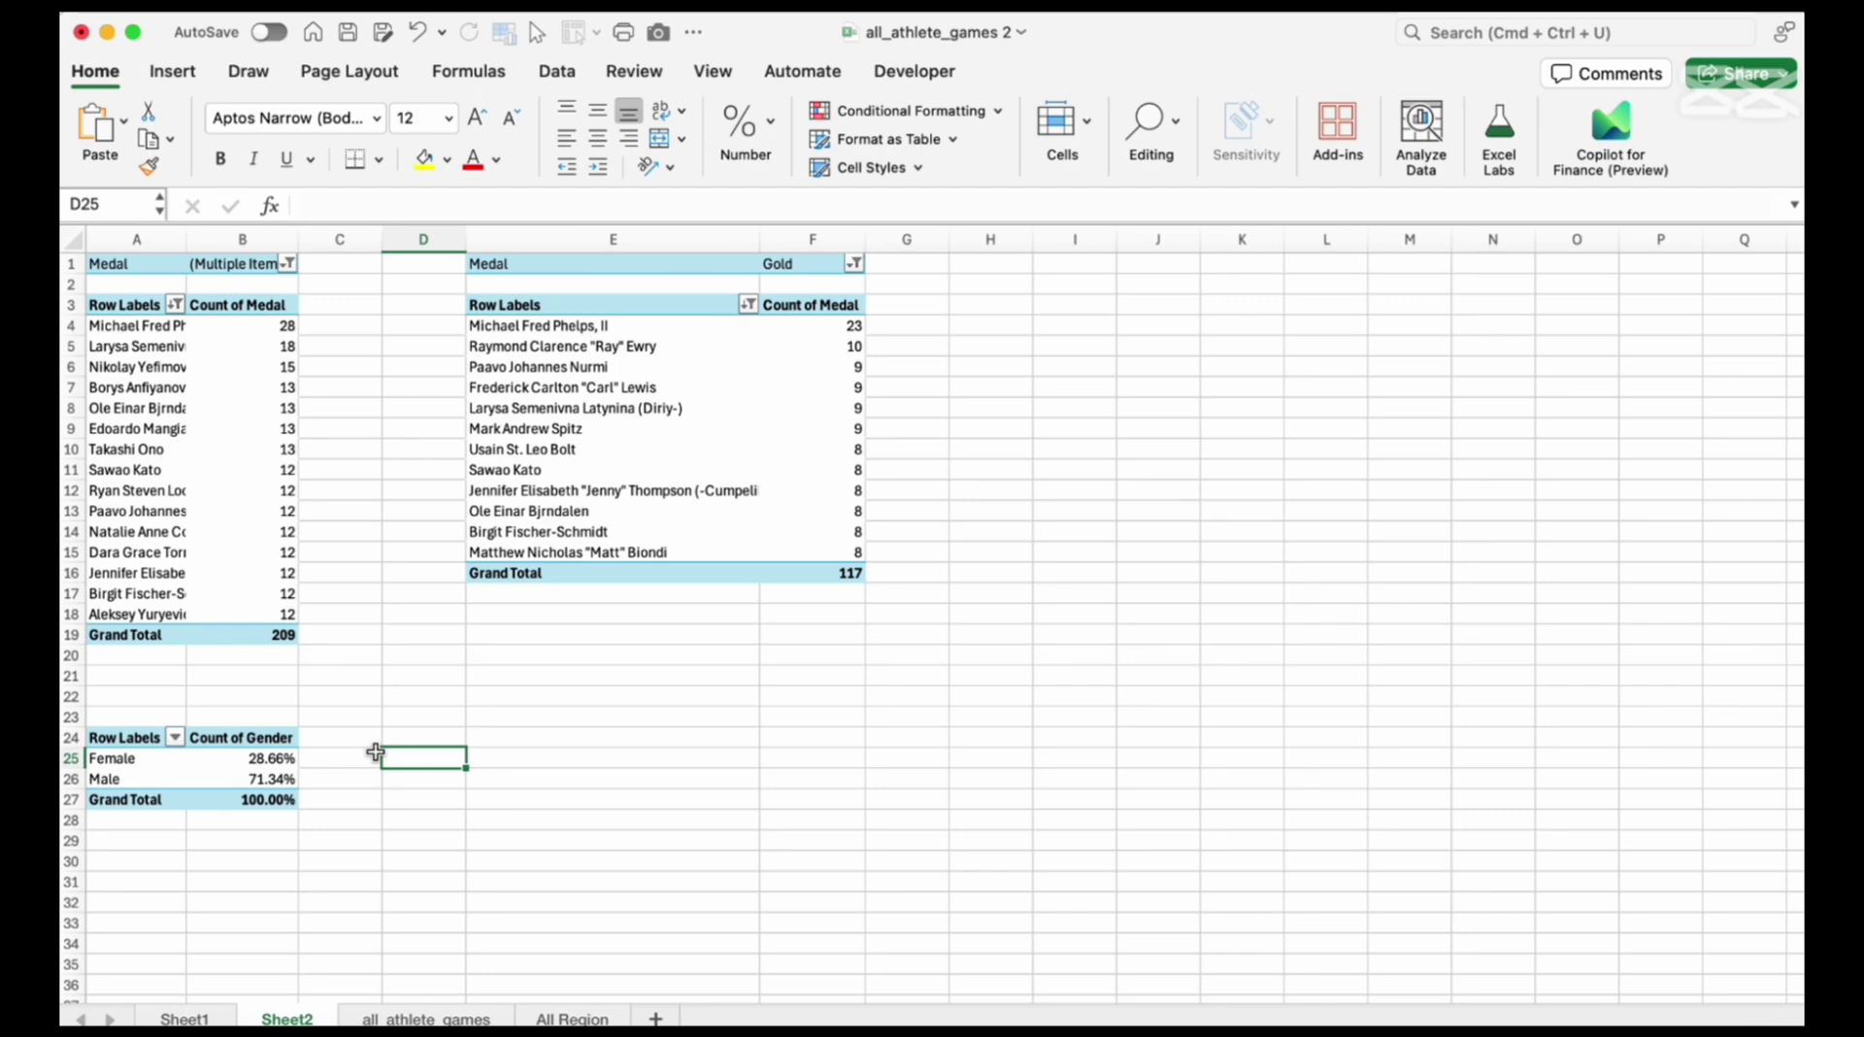
# Add Year as a report filter of the gender PivotTable
pyautogui.click(271, 757)
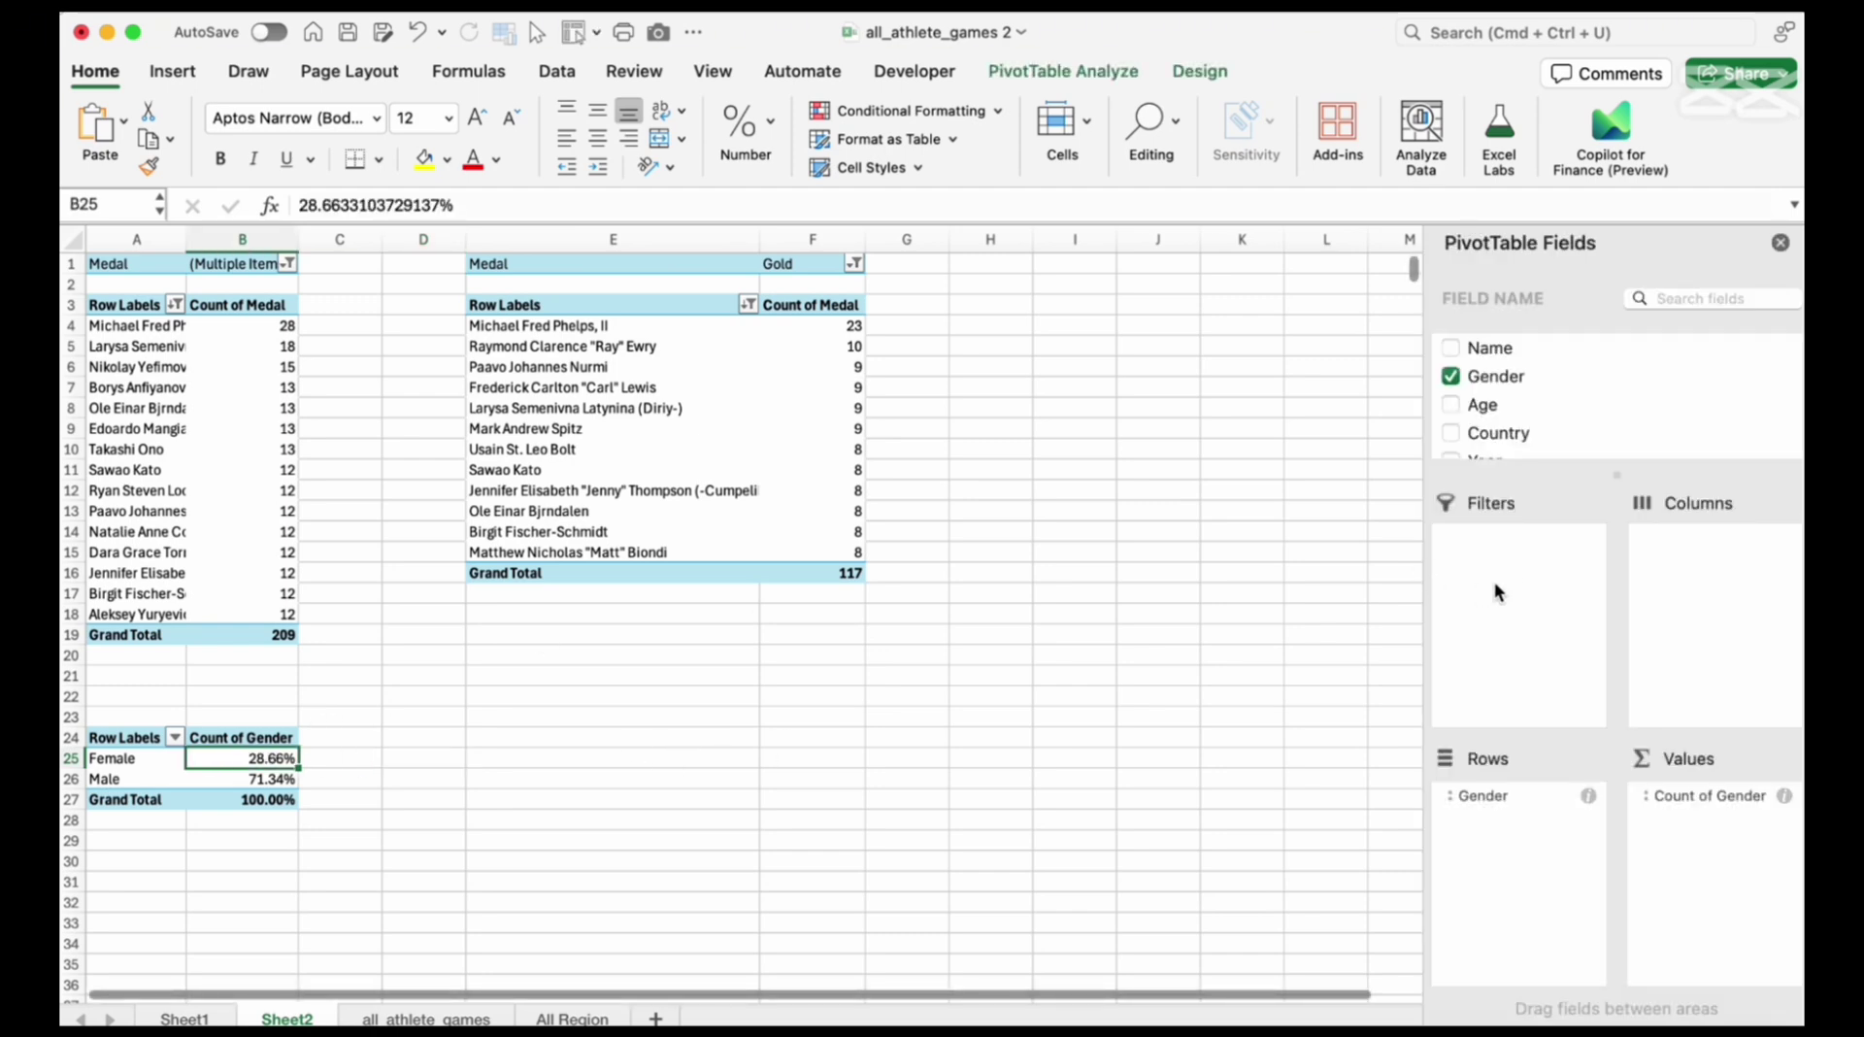
pyautogui.scroll(-3, 1476, 432)
pyautogui.scroll(3, 1481, 449)
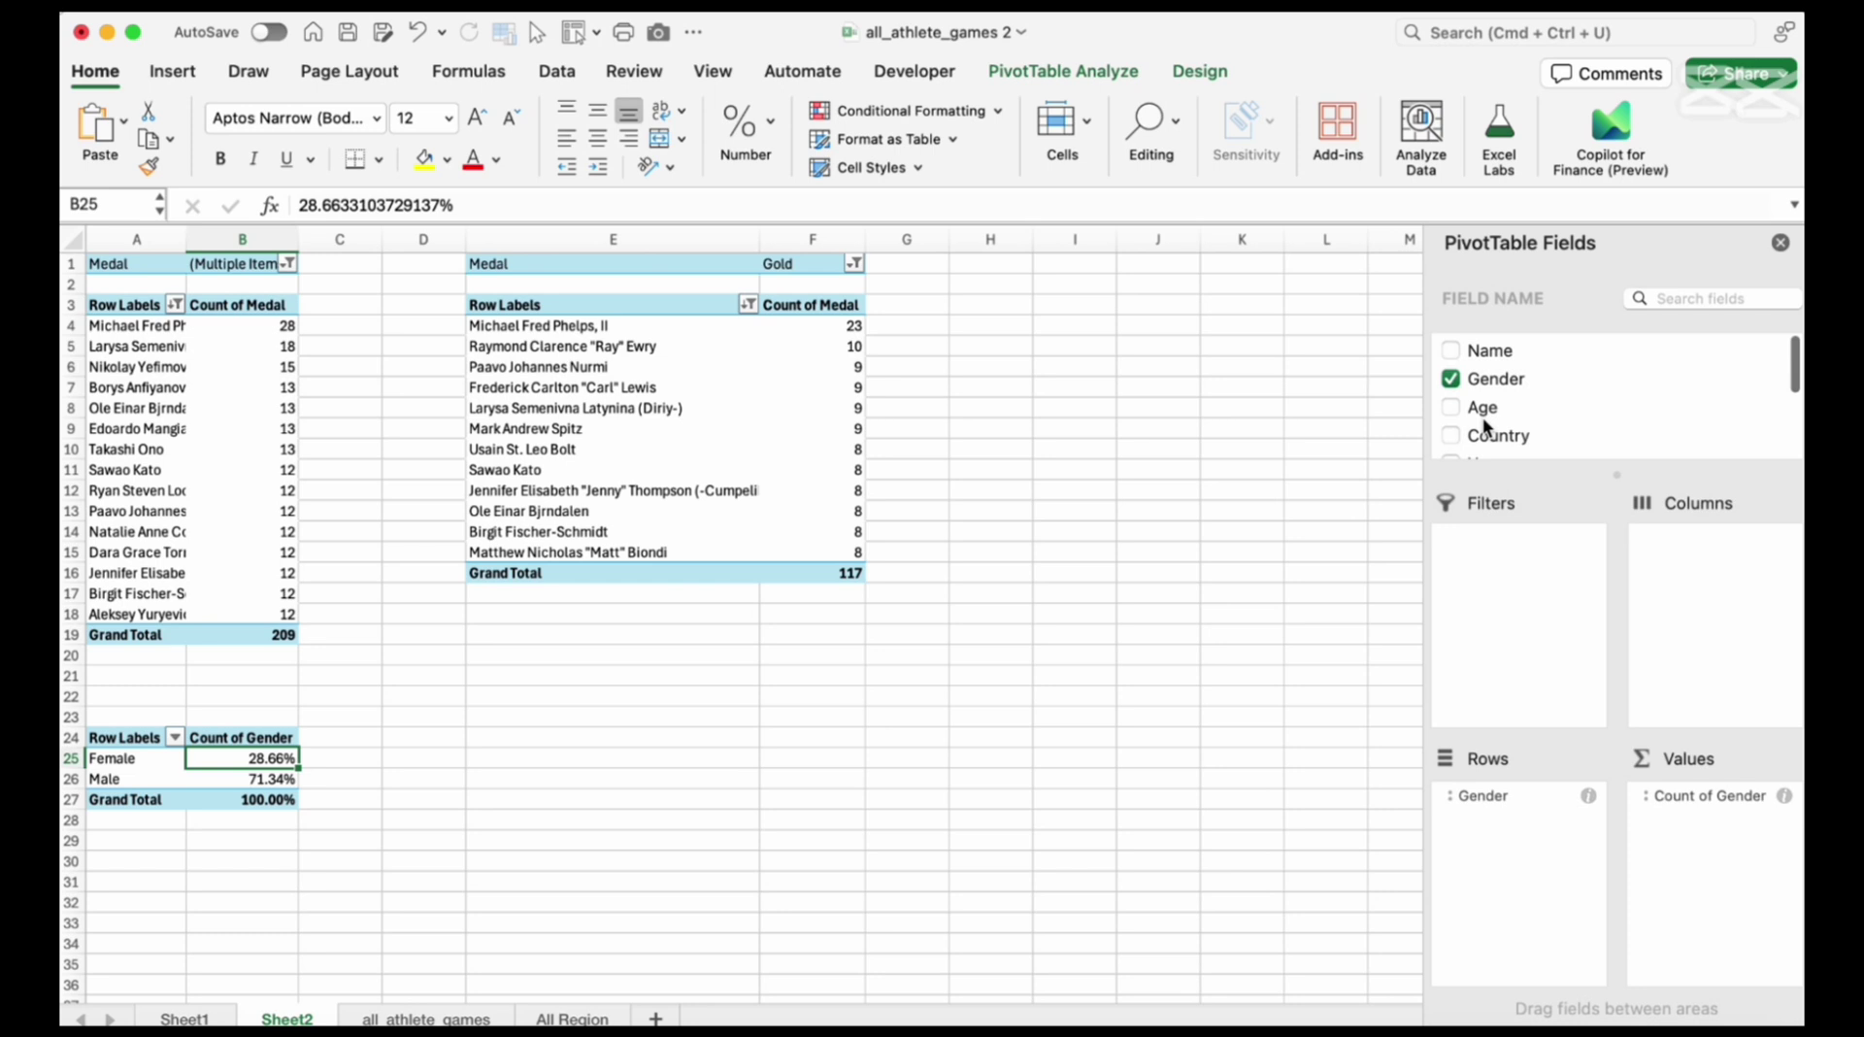
pyautogui.scroll(-3, 1477, 436)
pyautogui.scroll(3, 1478, 428)
pyautogui.scroll(-1, 1478, 428)
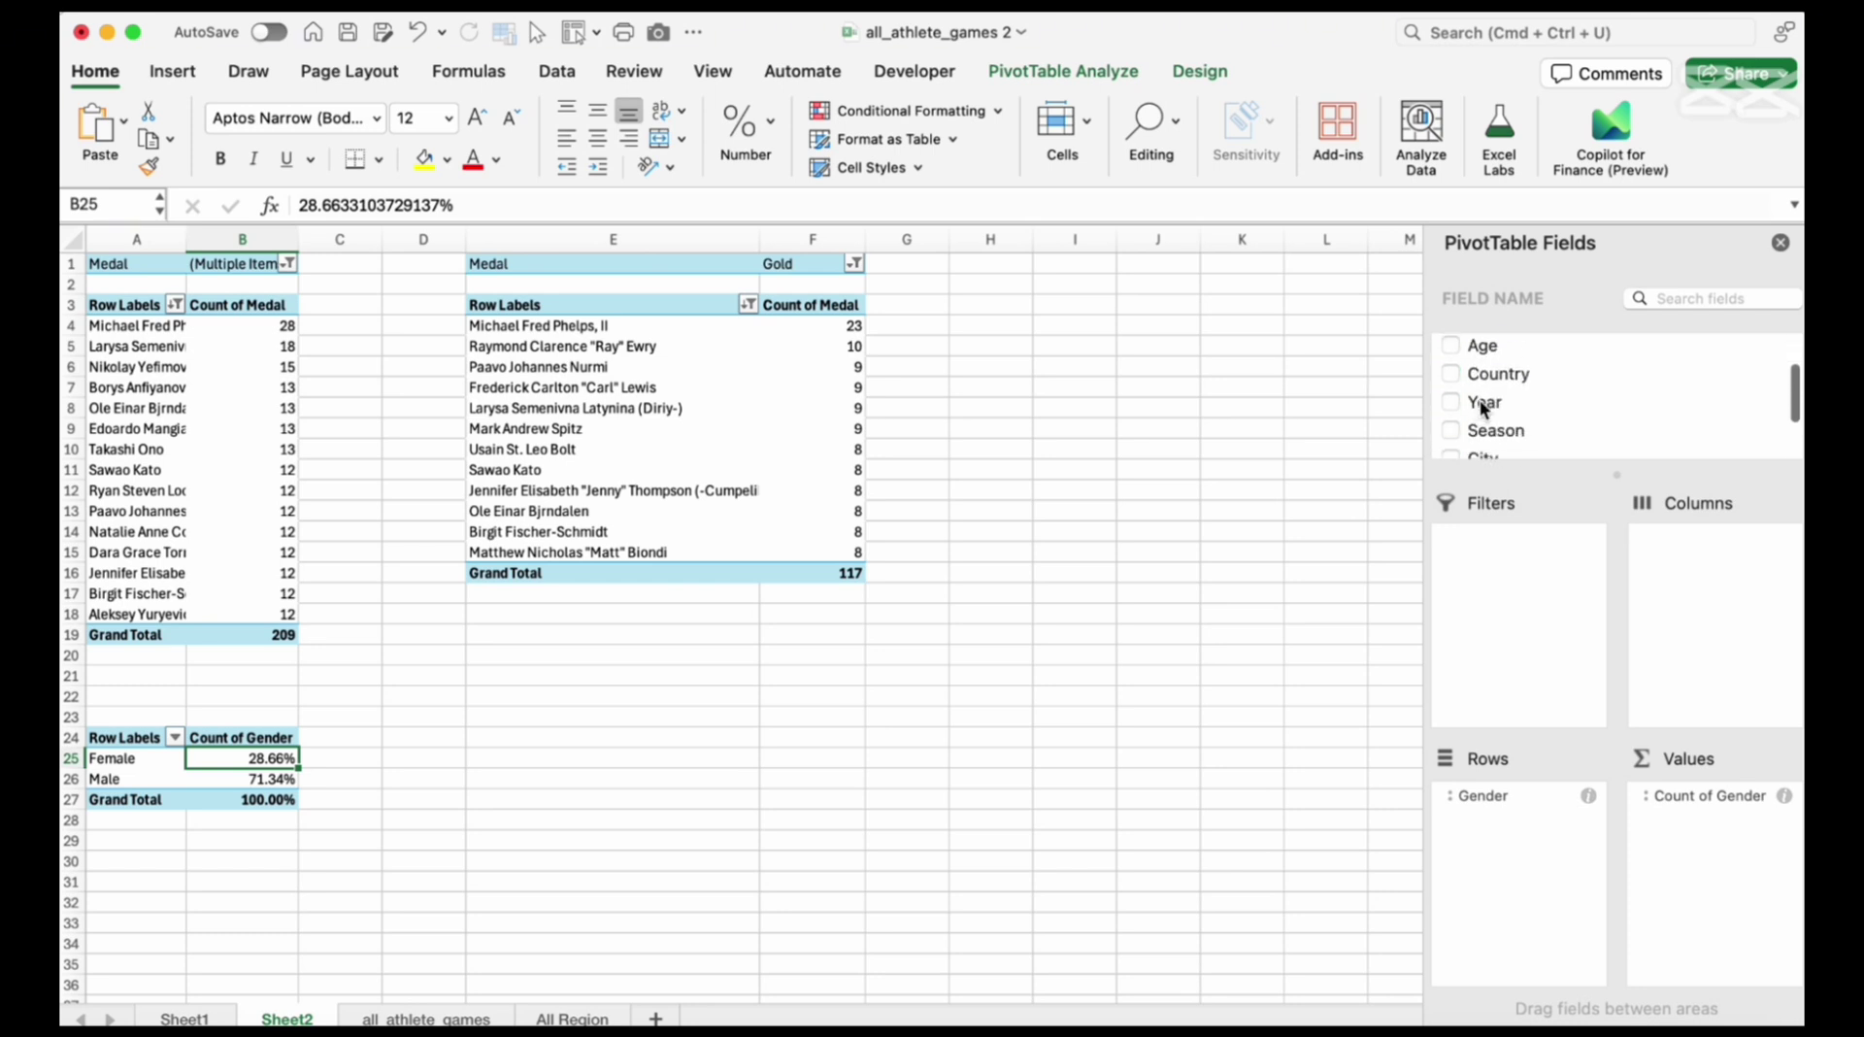
pyautogui.moveTo(1481, 400); pyautogui.dragTo(1511, 578)
# Clear all years in the gender PivotTable's Year filter and include only 1896
pyautogui.click(287, 697)
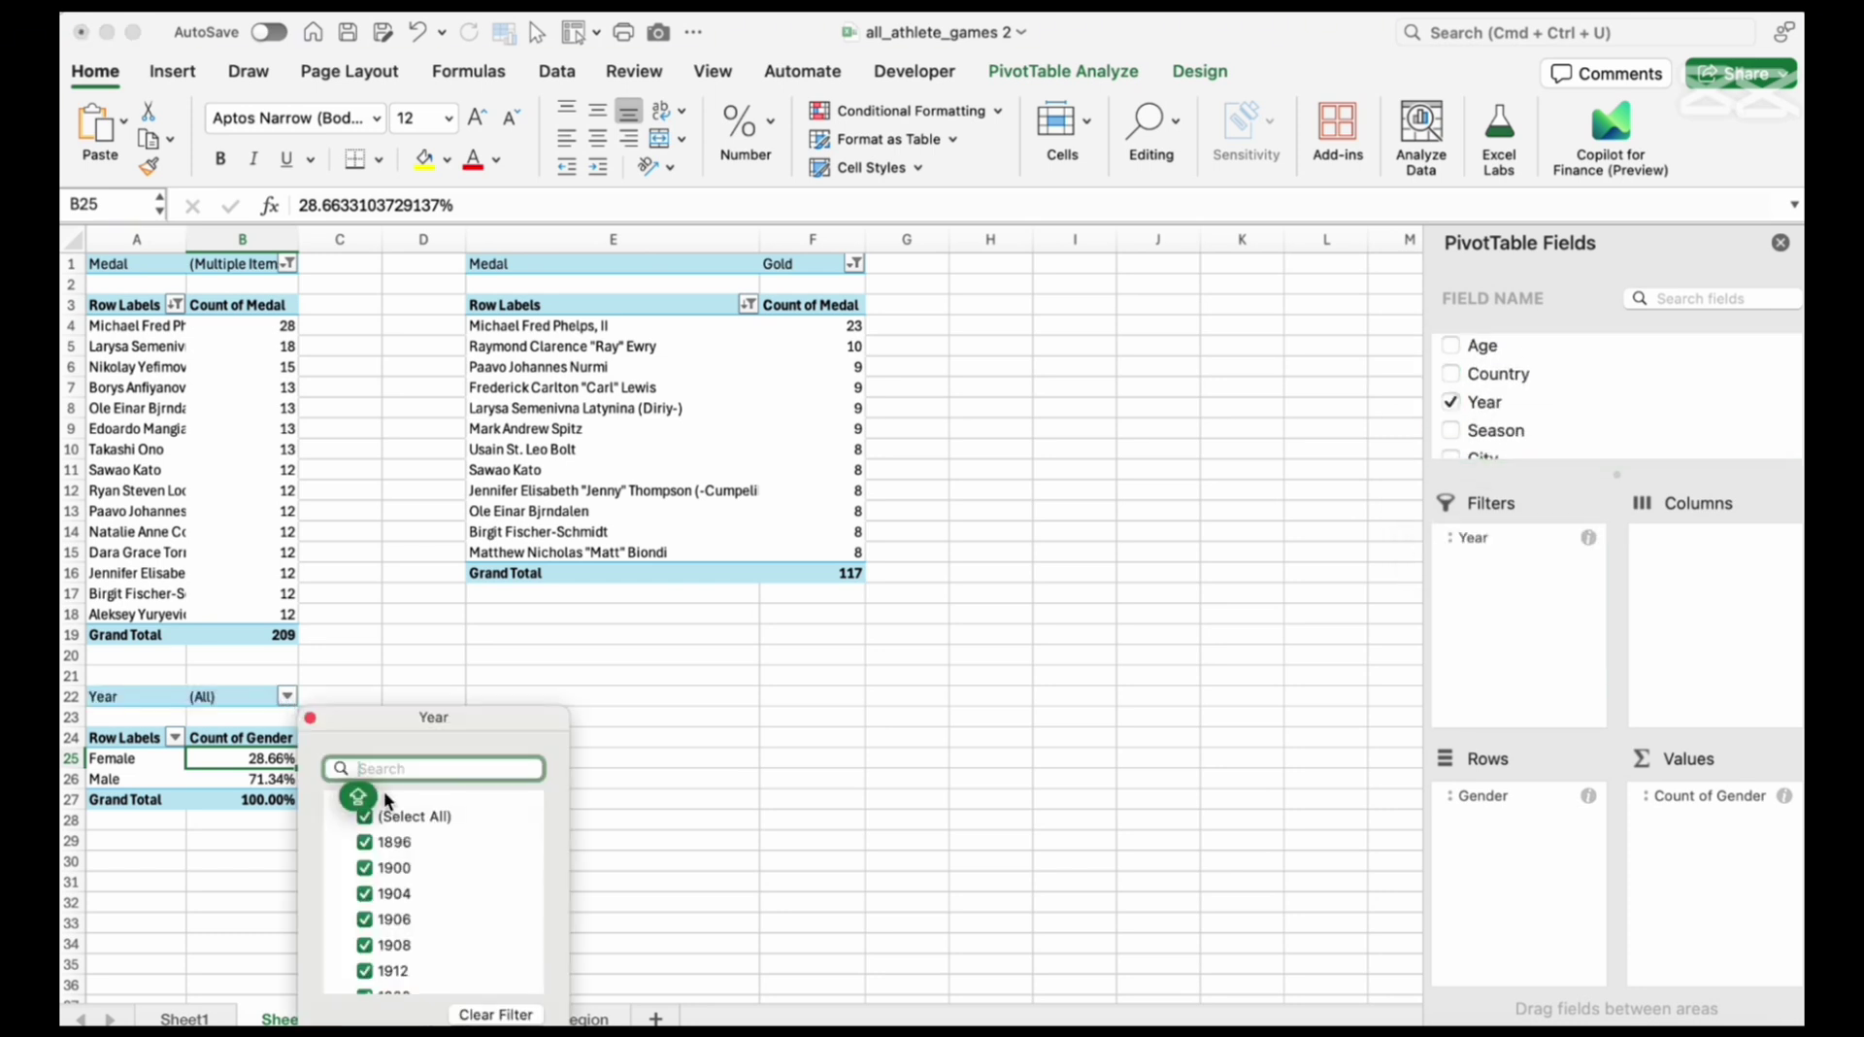
pyautogui.click(367, 817)
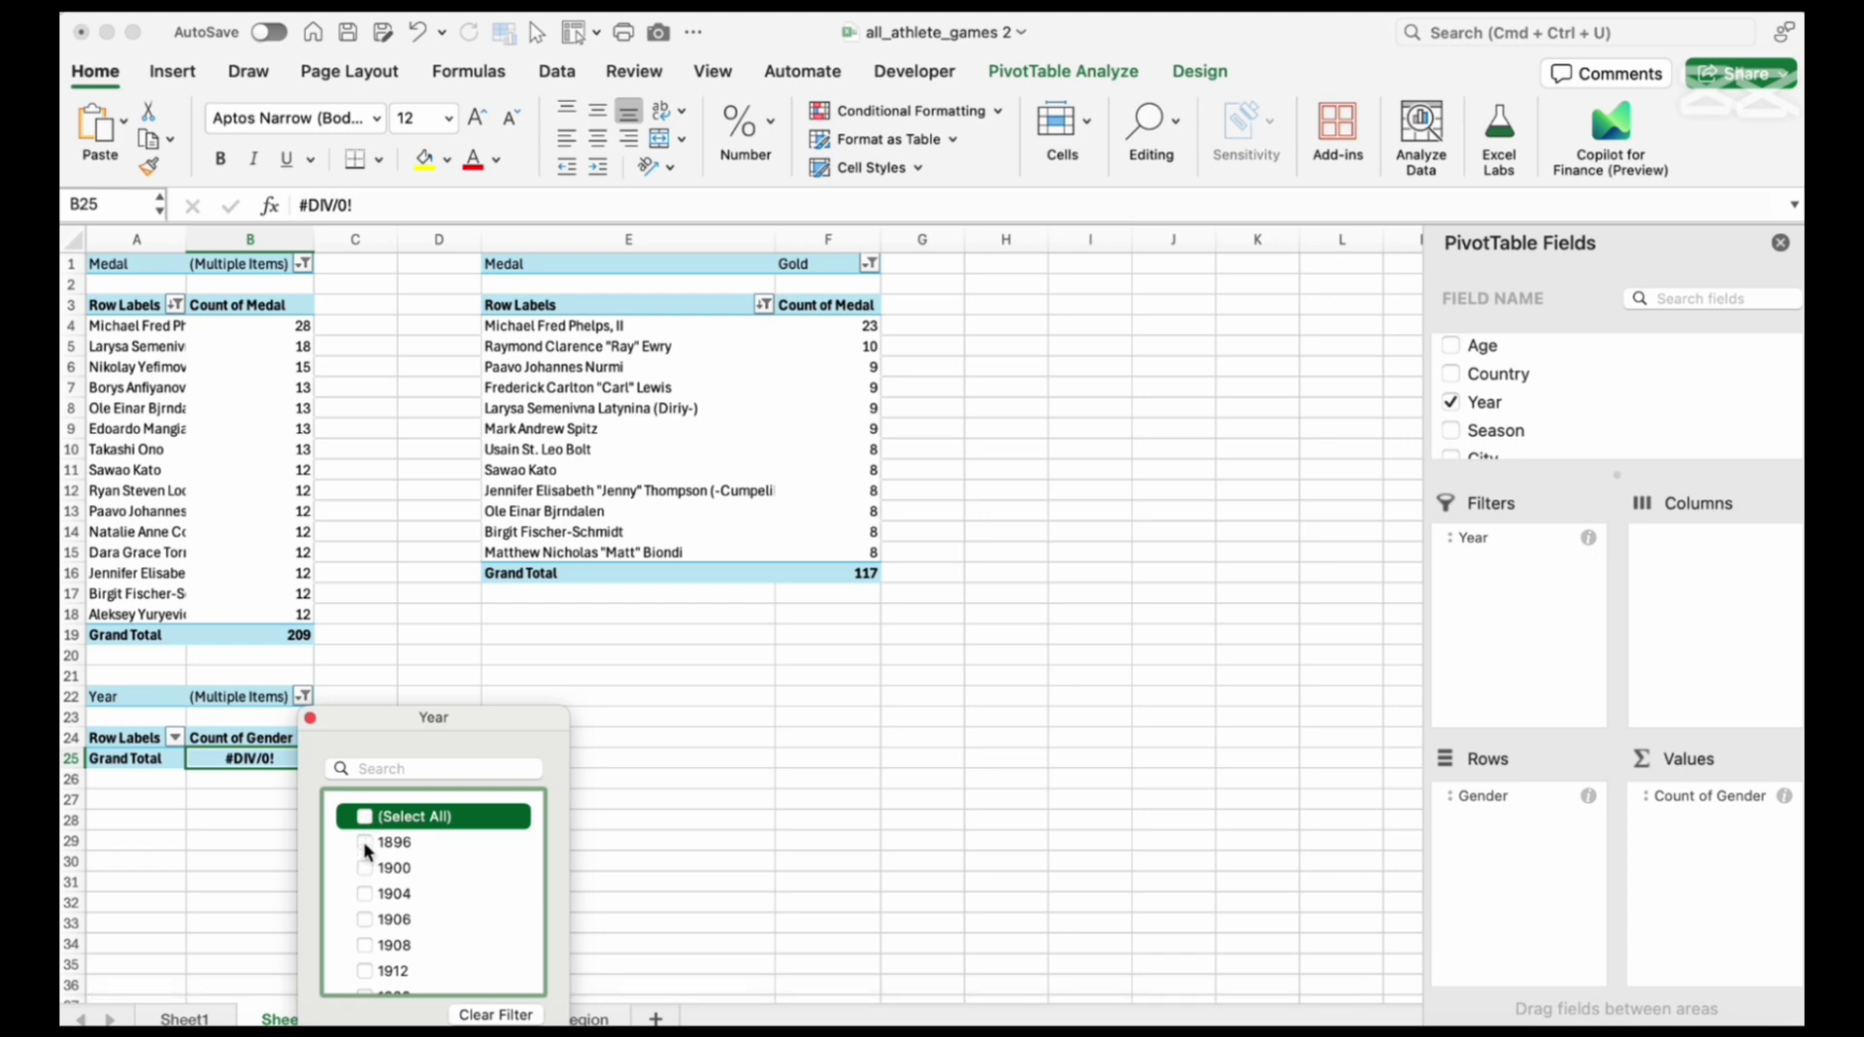
pyautogui.click(365, 842)
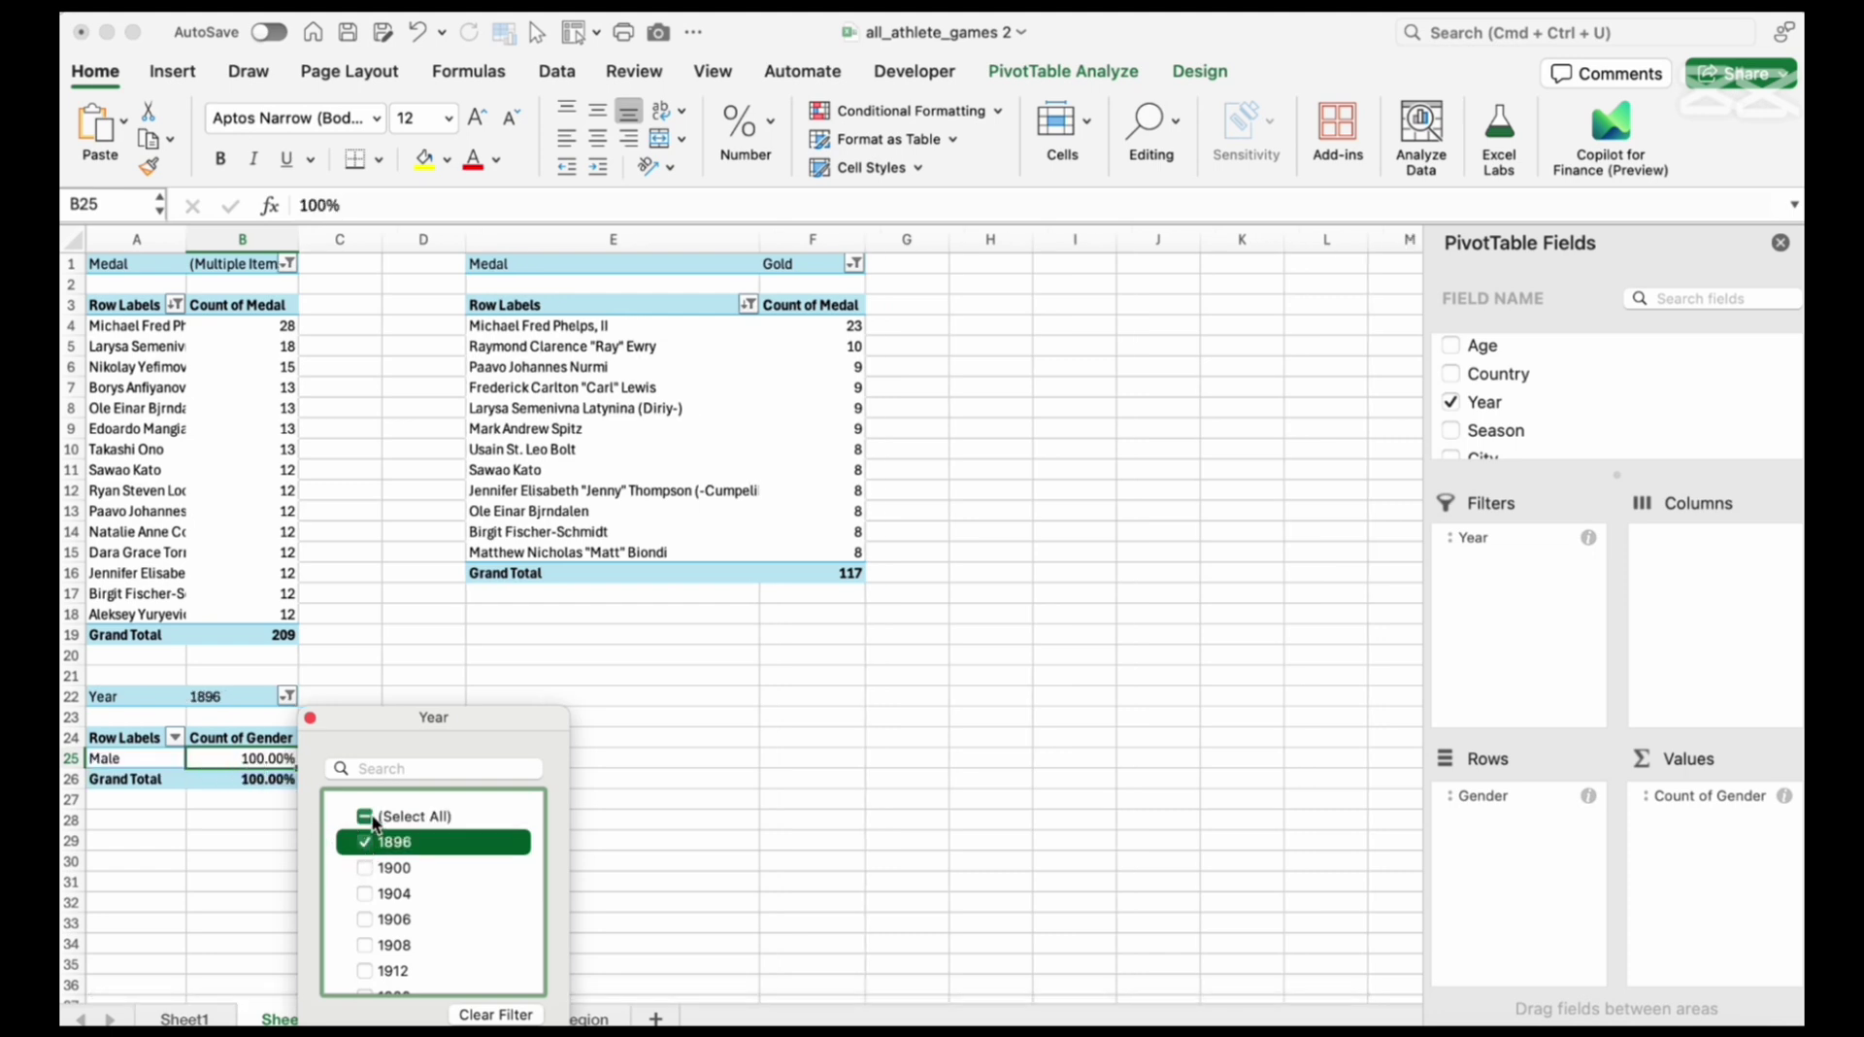
# Switch the gender PivotTable's Year filter from 1896 to 1900 only
pyautogui.click(365, 841)
pyautogui.click(365, 869)
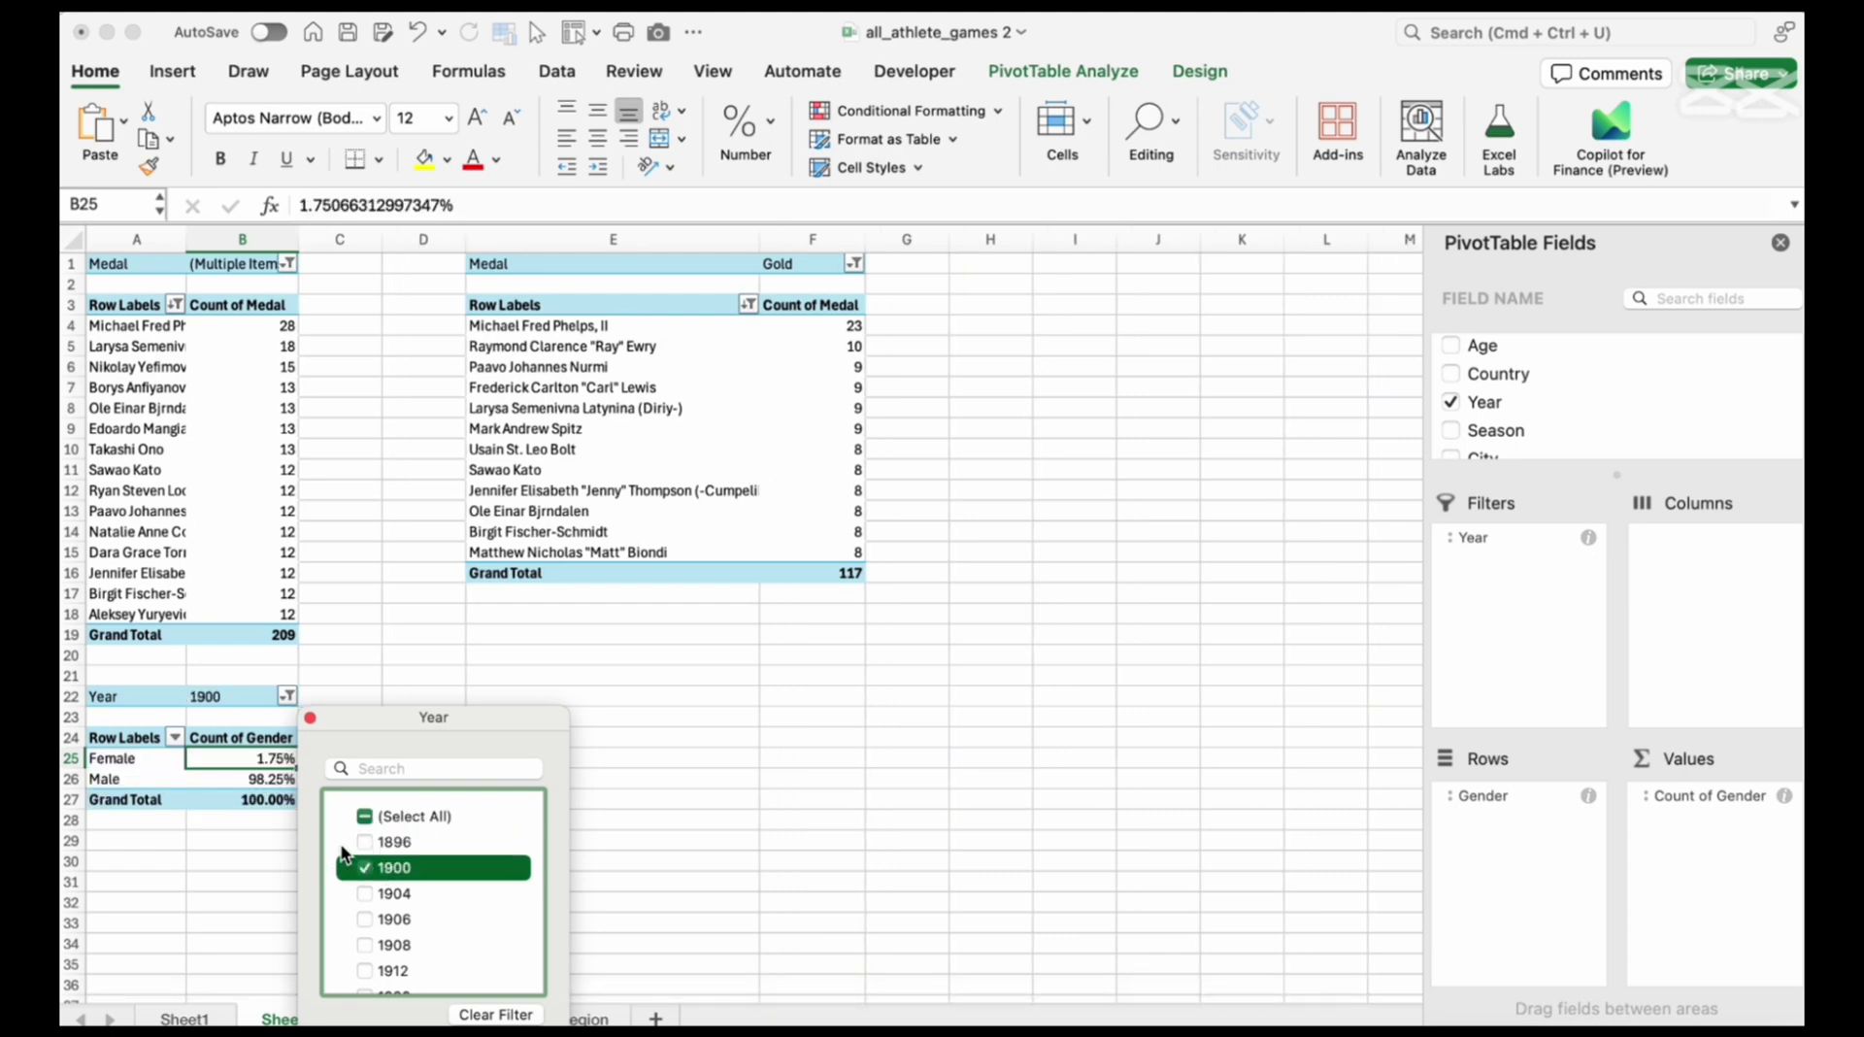
pyautogui.scroll(-2, 415, 802)
pyautogui.scroll(2, 393, 812)
pyautogui.click(367, 841)
pyautogui.click(365, 842)
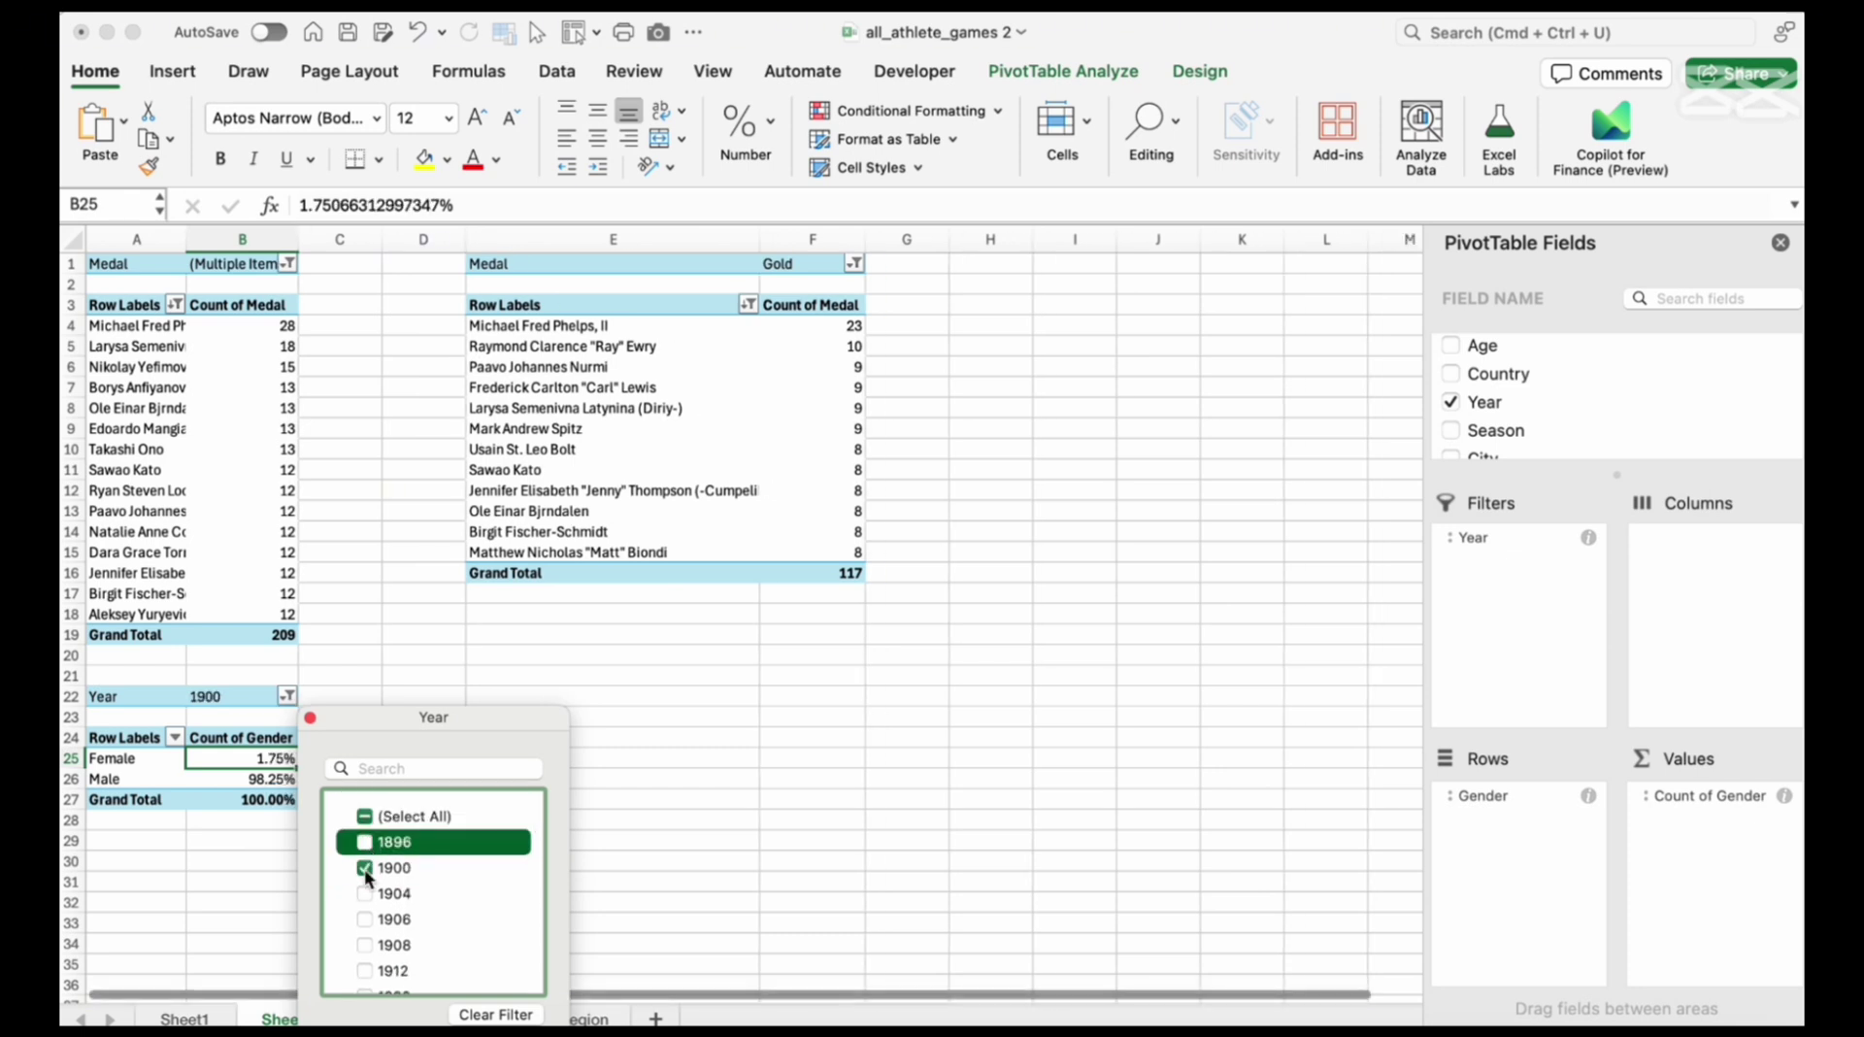
# Restrict the gender PivotTable's Year filter to 2020 instead of 1900
pyautogui.click(365, 868)
pyautogui.scroll(-10, 408, 874)
pyautogui.click(365, 968)
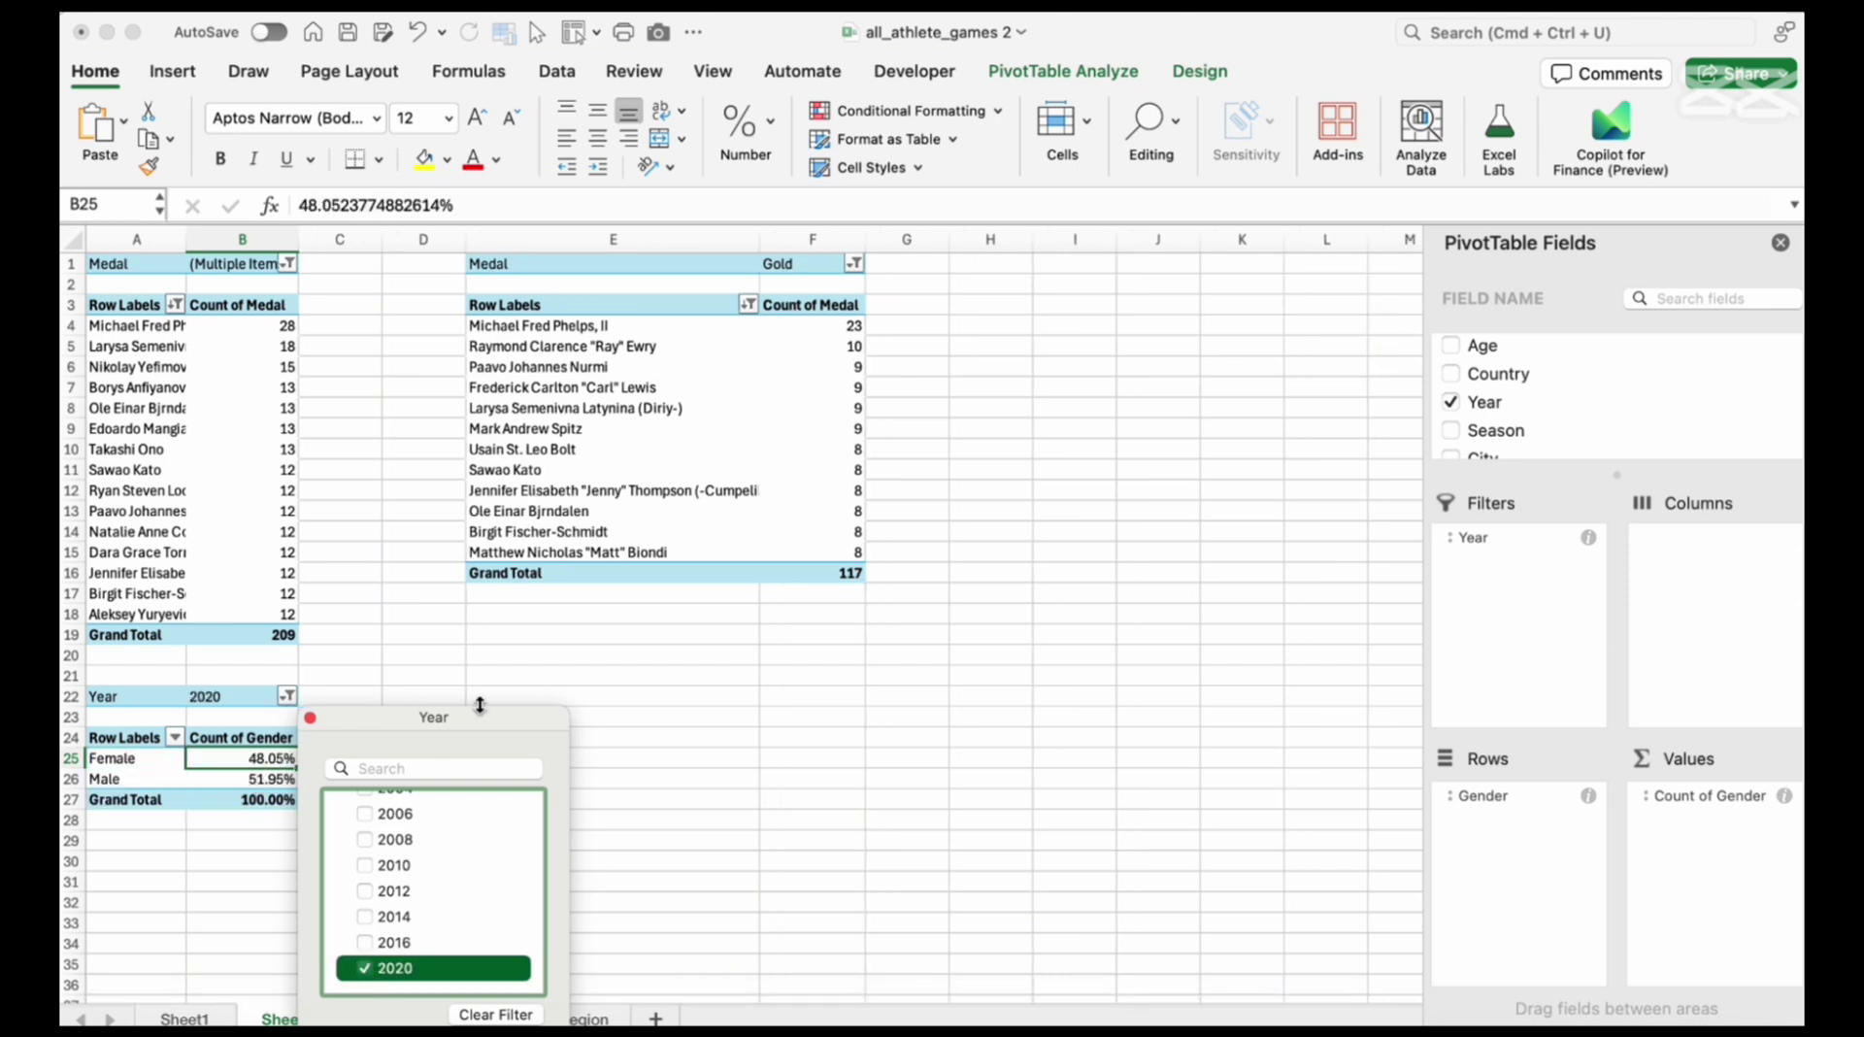
pyautogui.click(311, 718)
# Restrict the gender PivotTable's Year filter to 1896 only
pyautogui.click(288, 696)
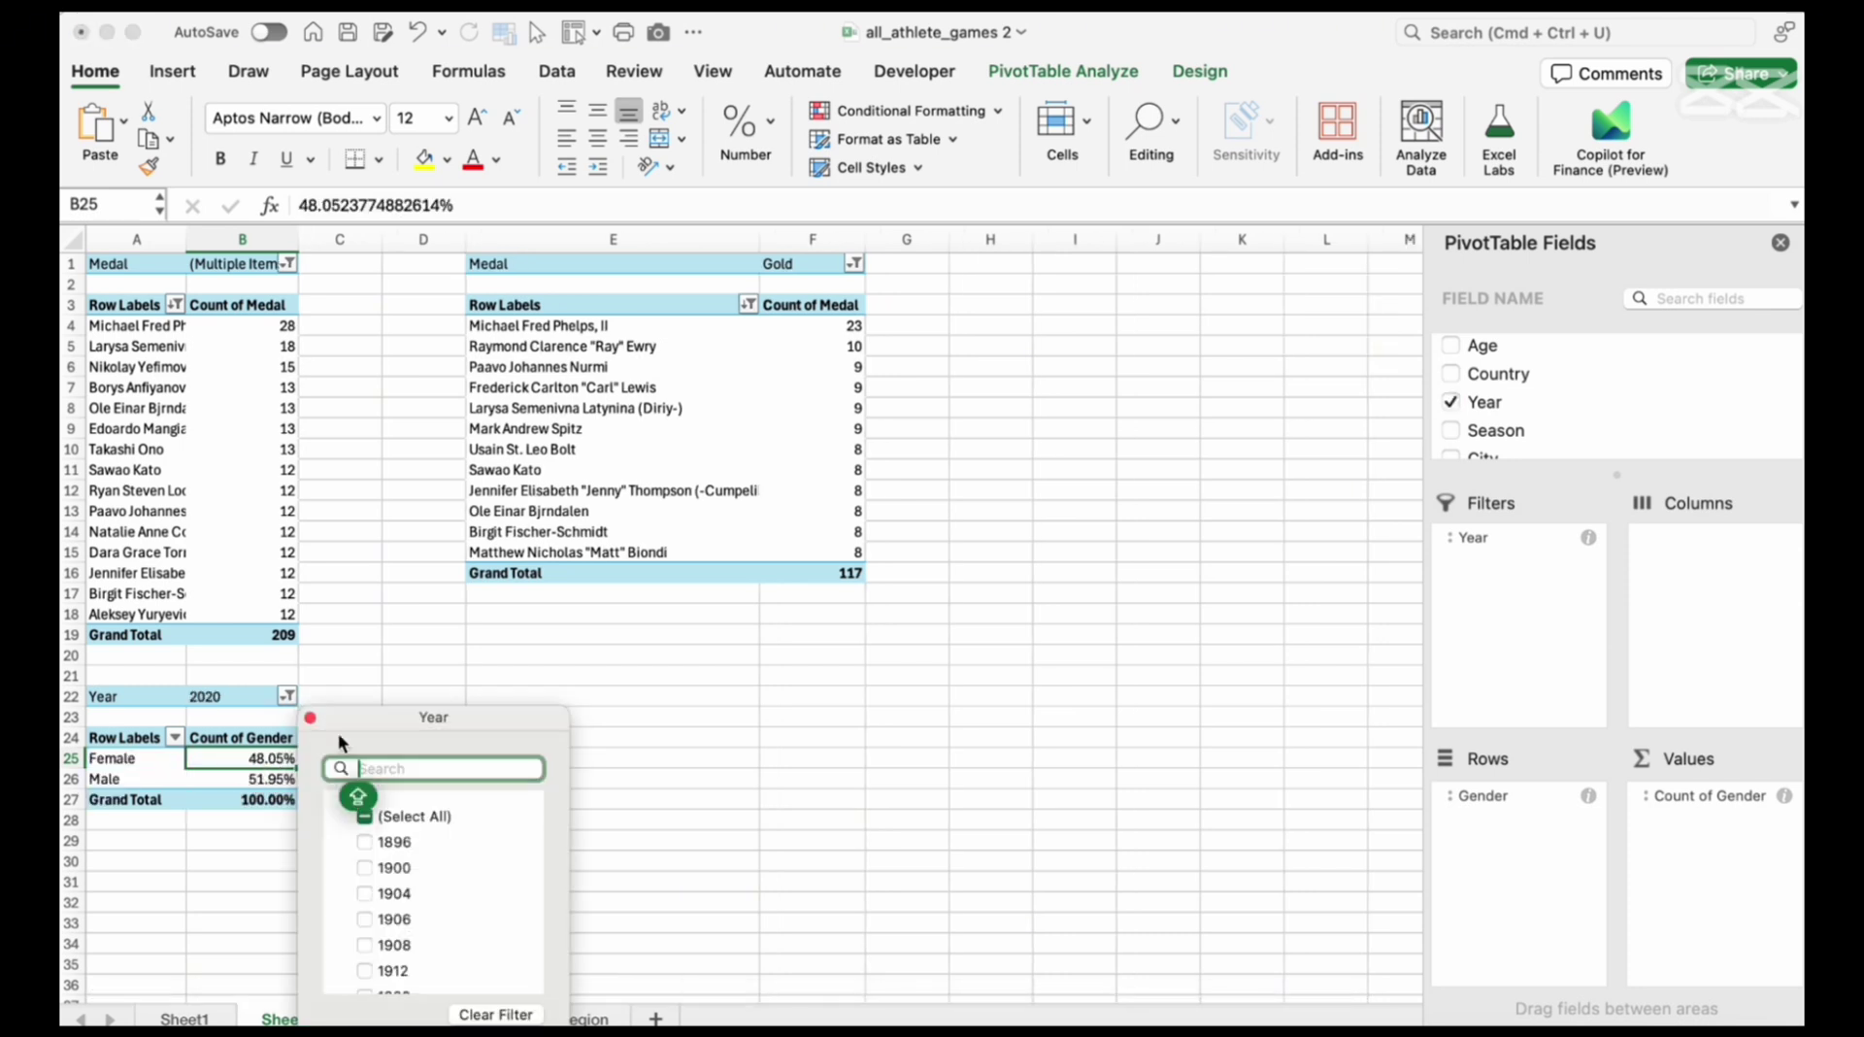
pyautogui.click(367, 842)
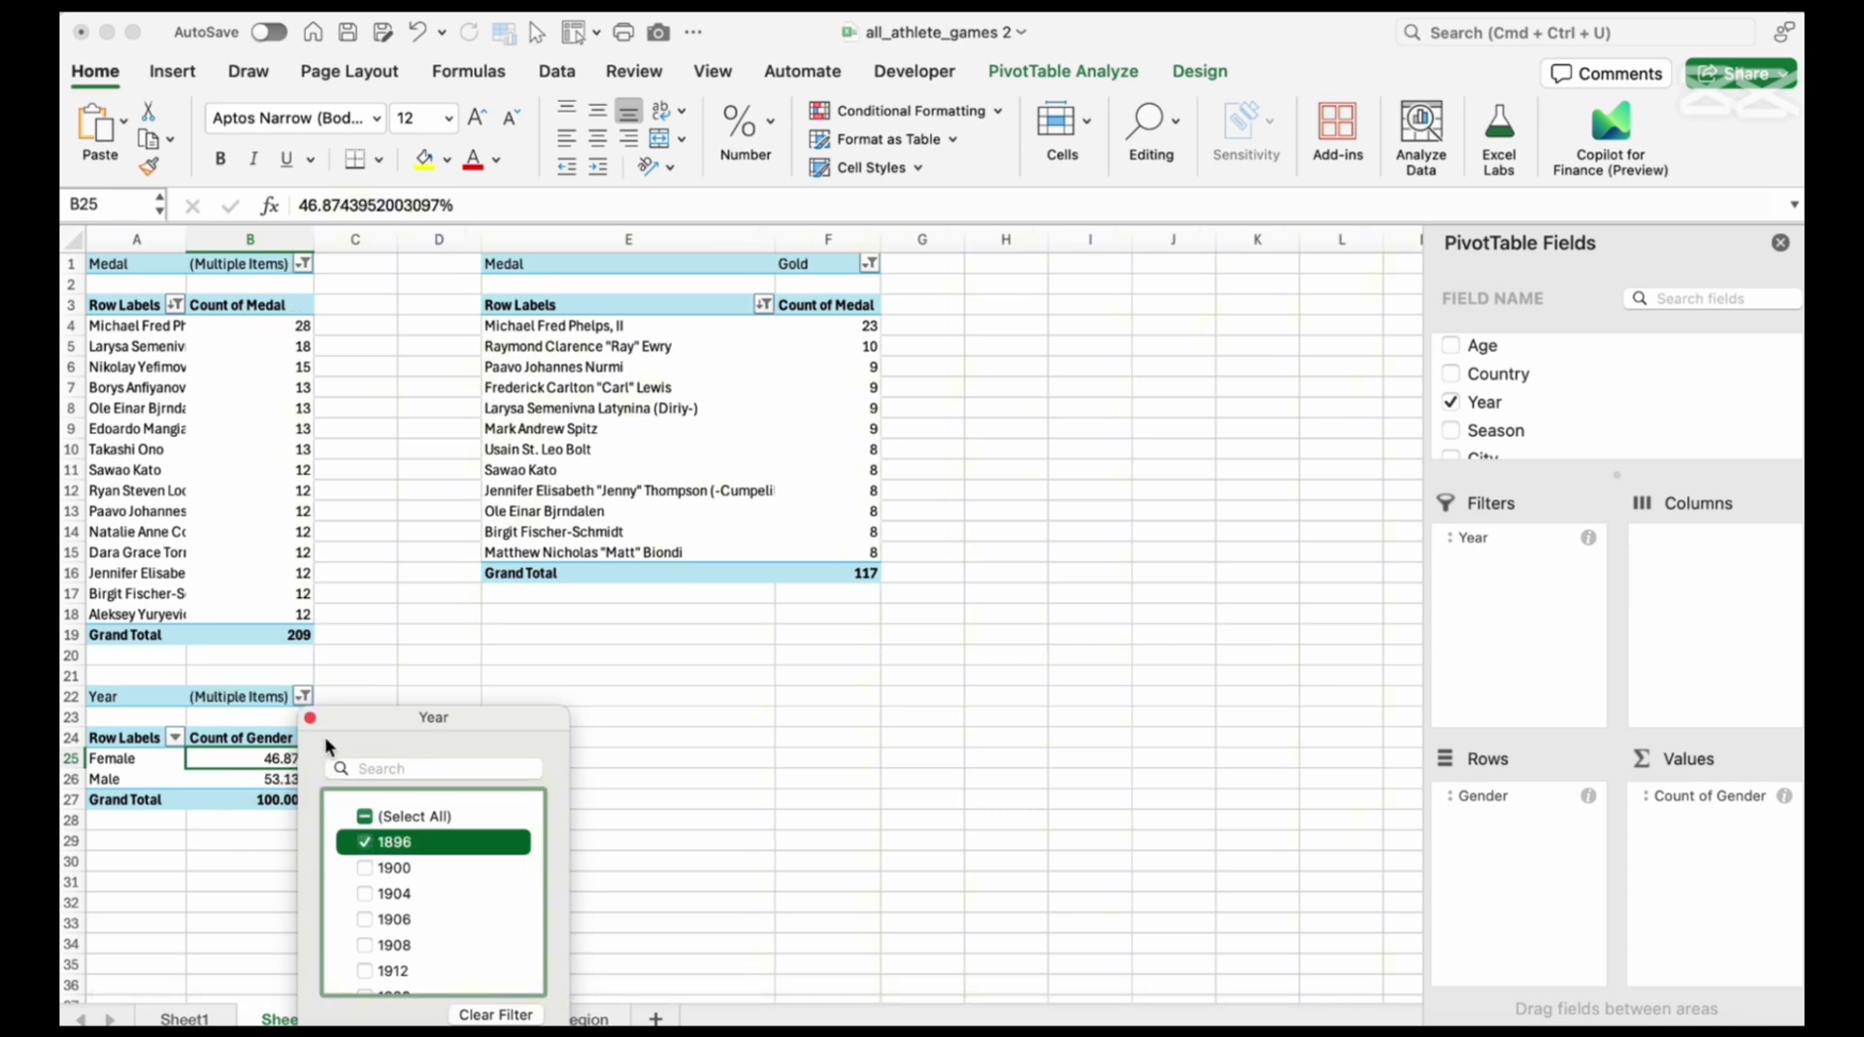
pyautogui.scroll(-10, 437, 903)
pyautogui.click(366, 967)
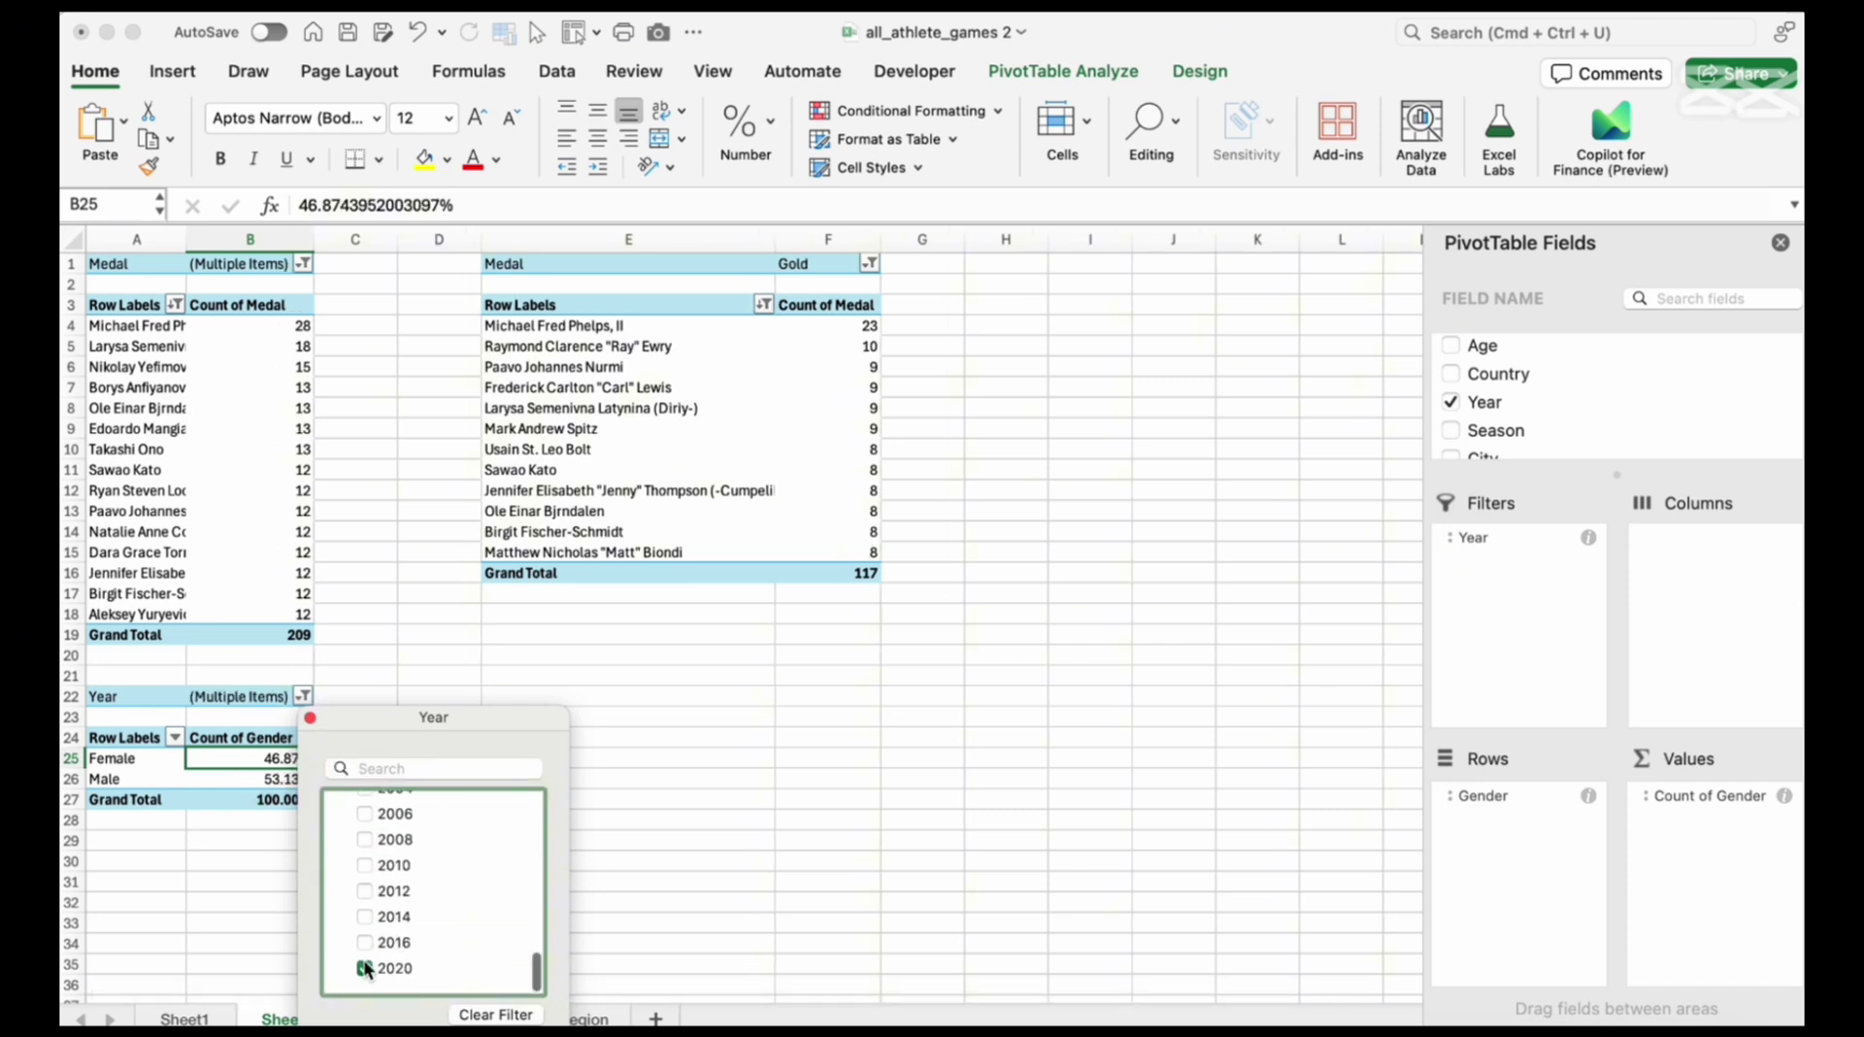
pyautogui.click(420, 684)
# Reset the gender PivotTable's Year filter to include all years
pyautogui.click(289, 696)
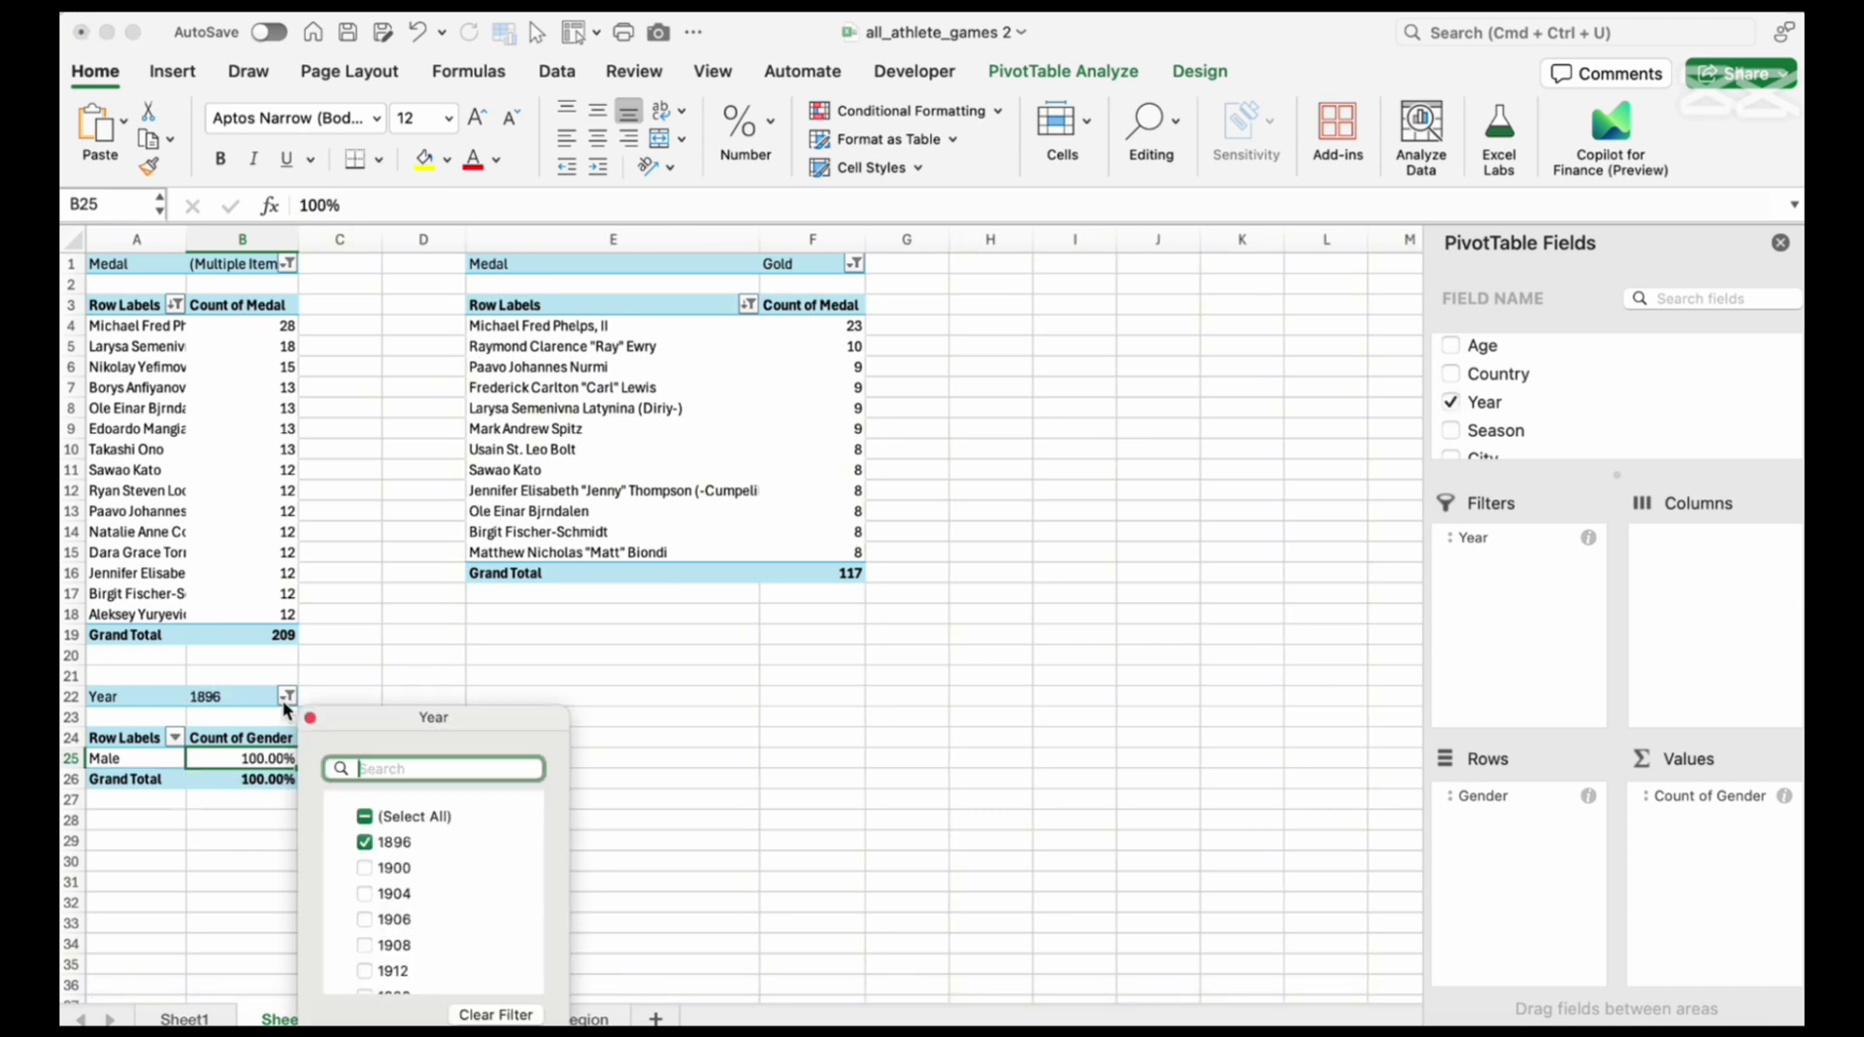
pyautogui.click(377, 842)
pyautogui.scroll(-10, 381, 874)
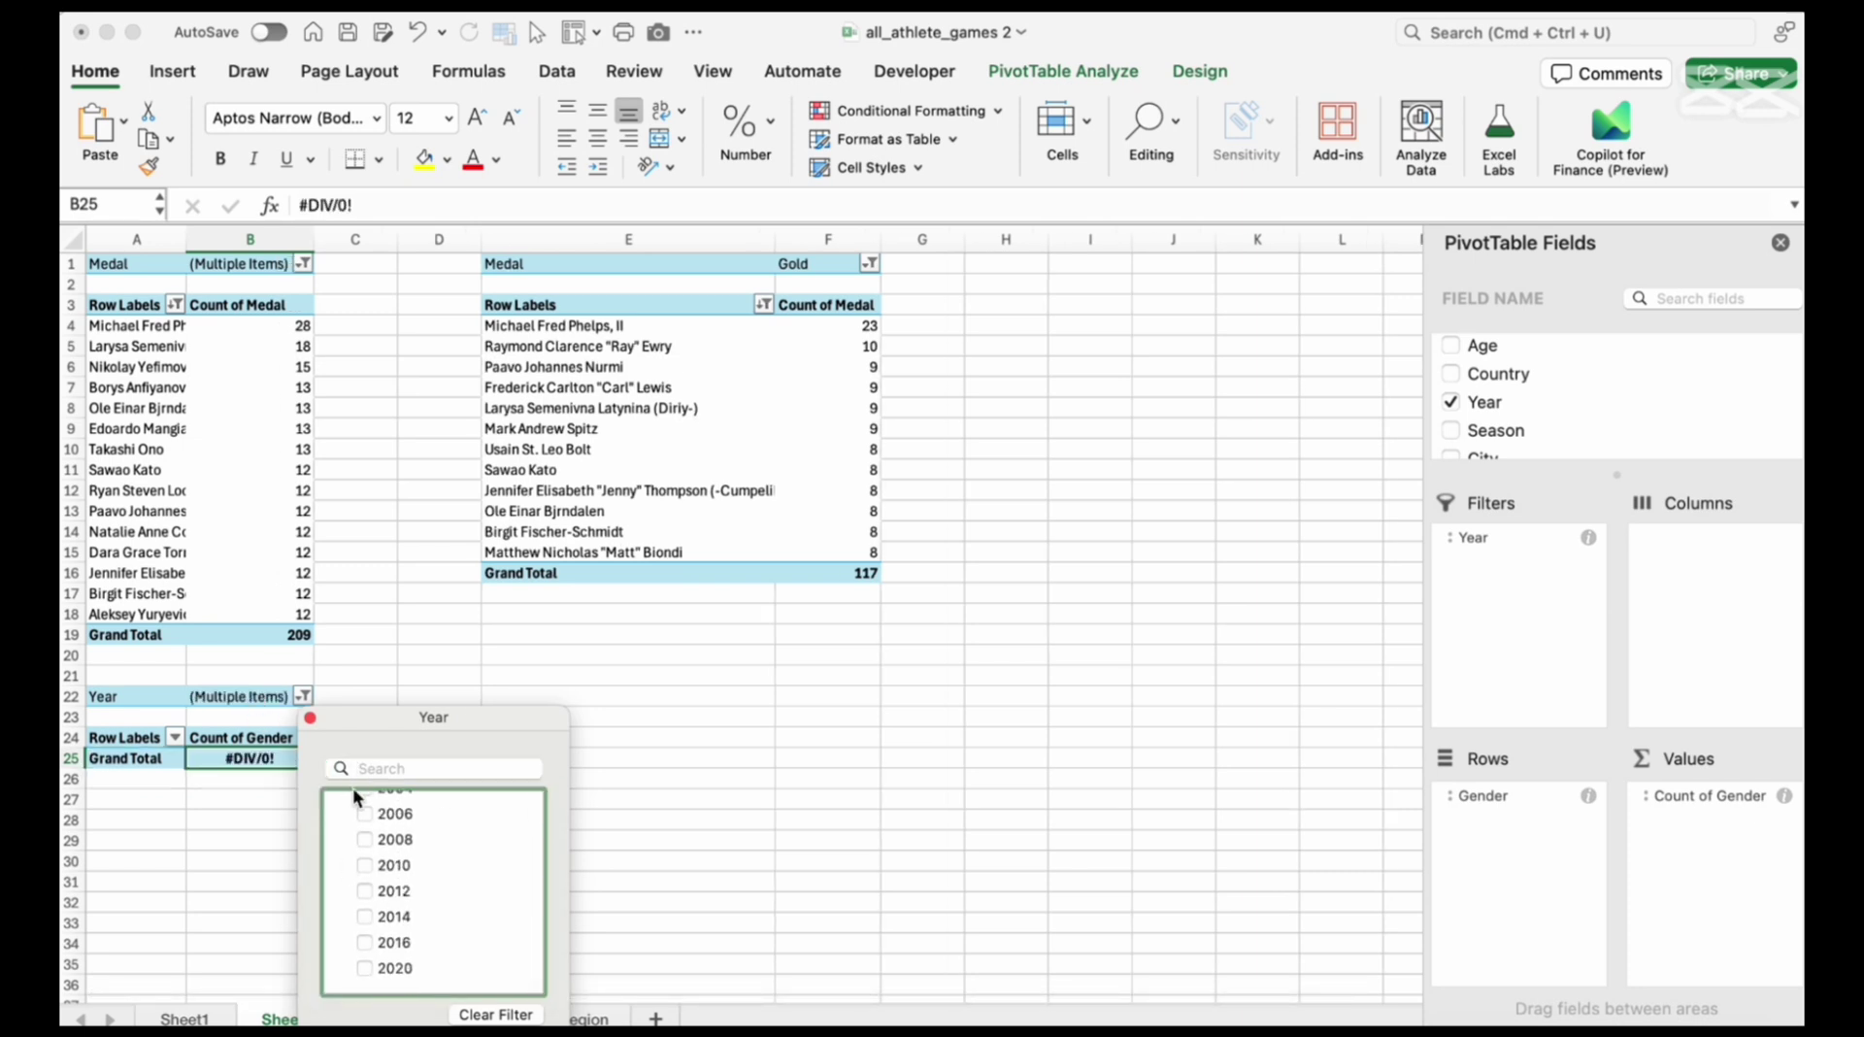
pyautogui.scroll(10, 374, 835)
pyautogui.click(366, 818)
pyautogui.click(582, 678)
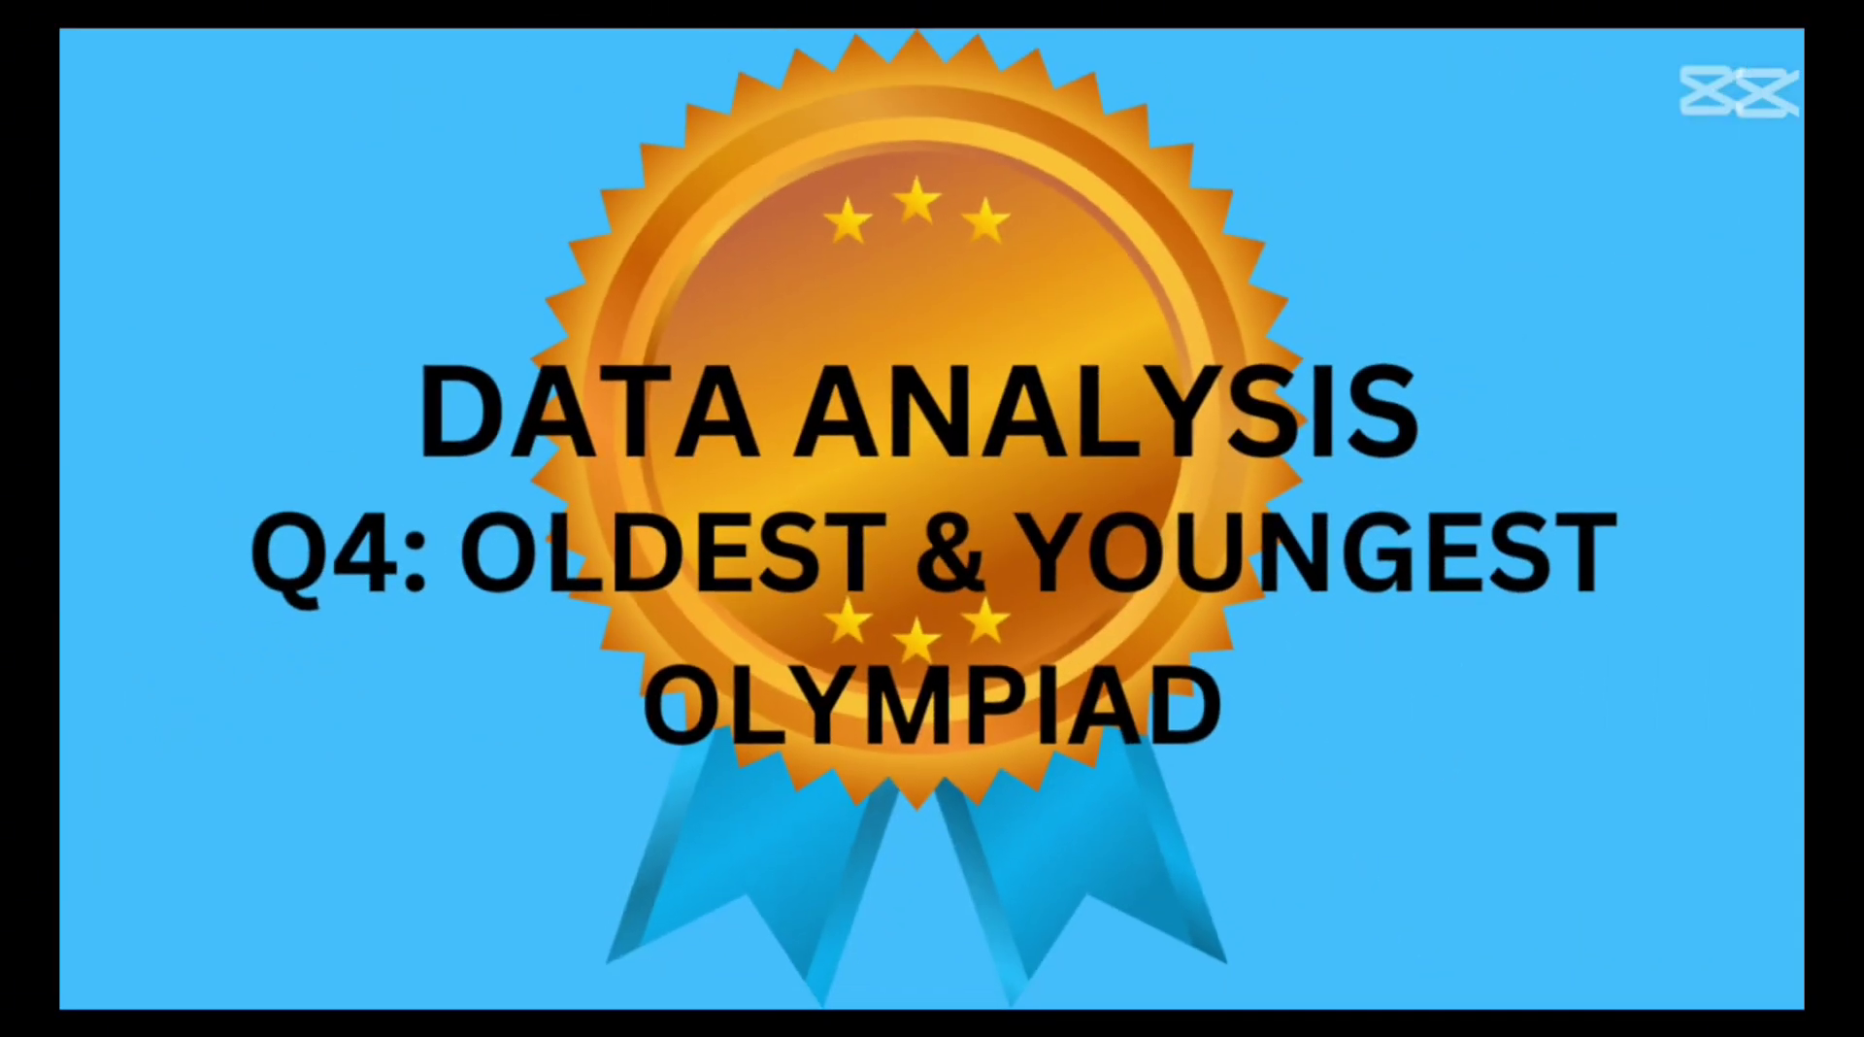
# Enter the row labels OLDEST in D21 and YOUNGEST in D22 and make them bold
pyautogui.click(417, 675)
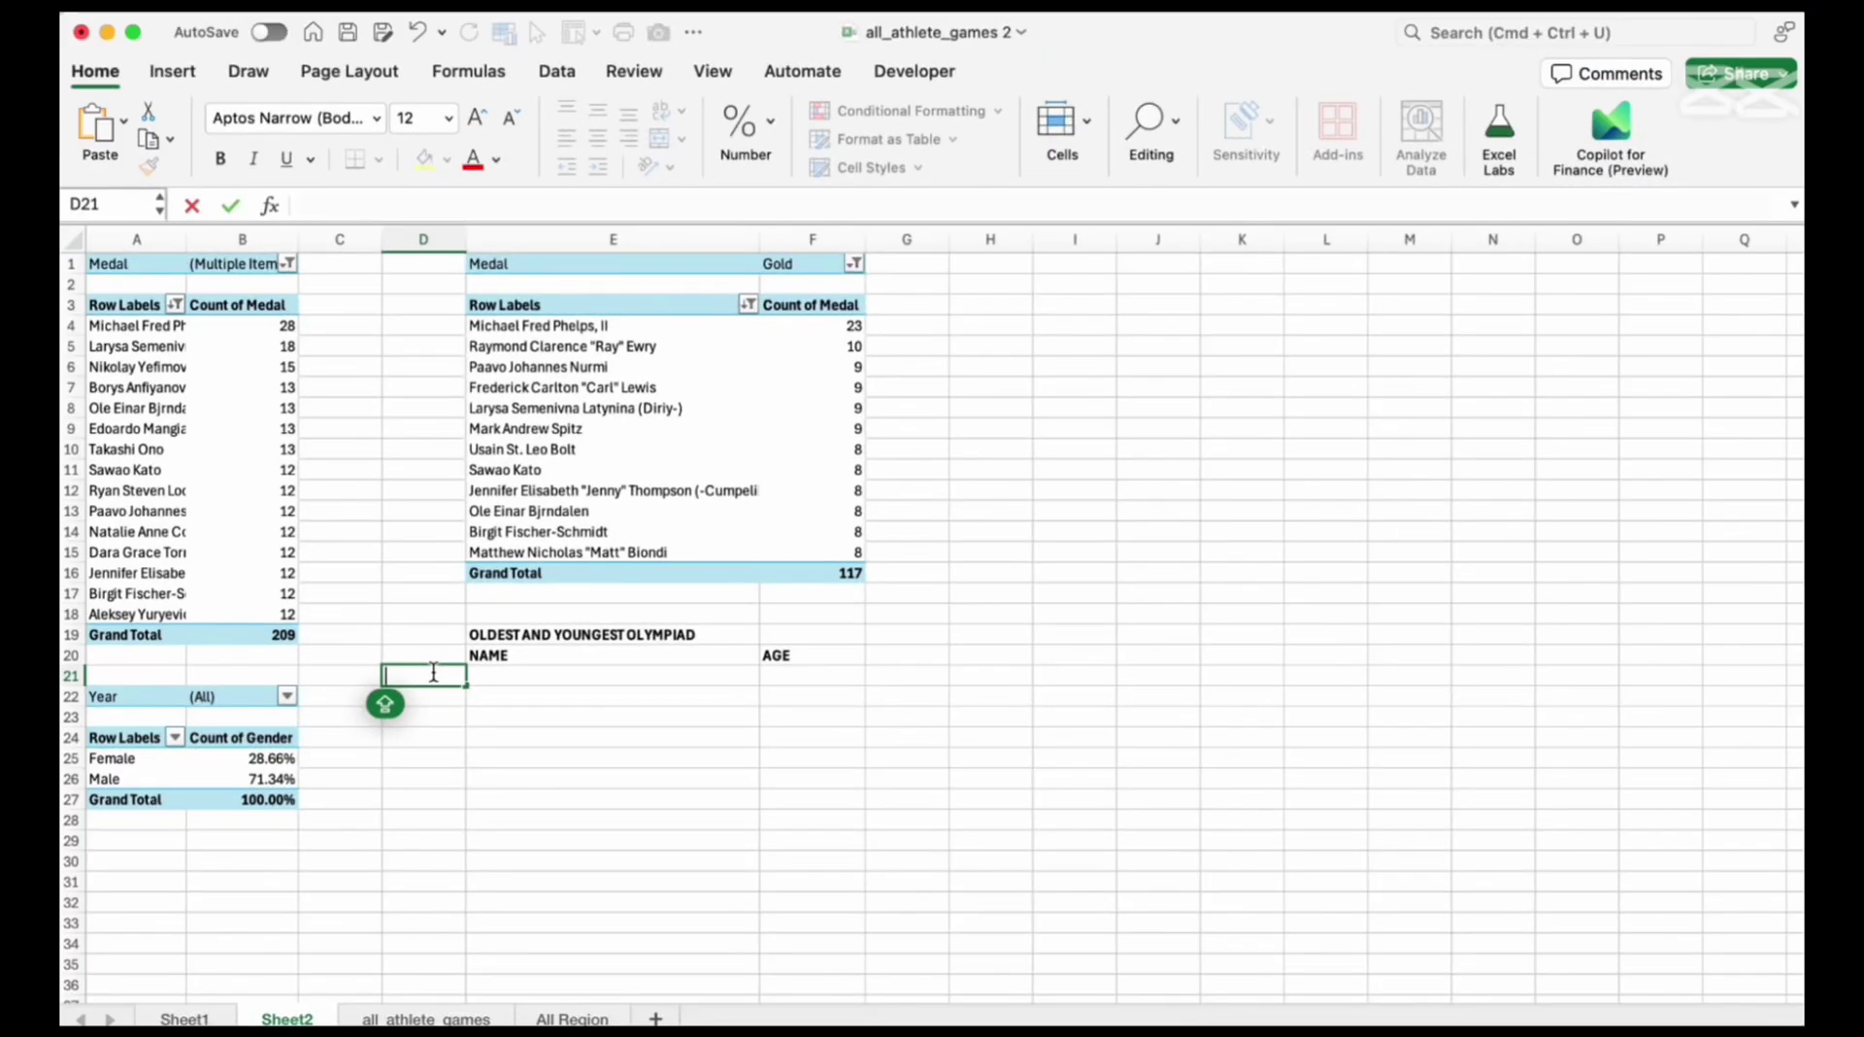
pyautogui.write('OLDEST')
pyautogui.click(433, 699)
pyautogui.write('YOUNGEST')
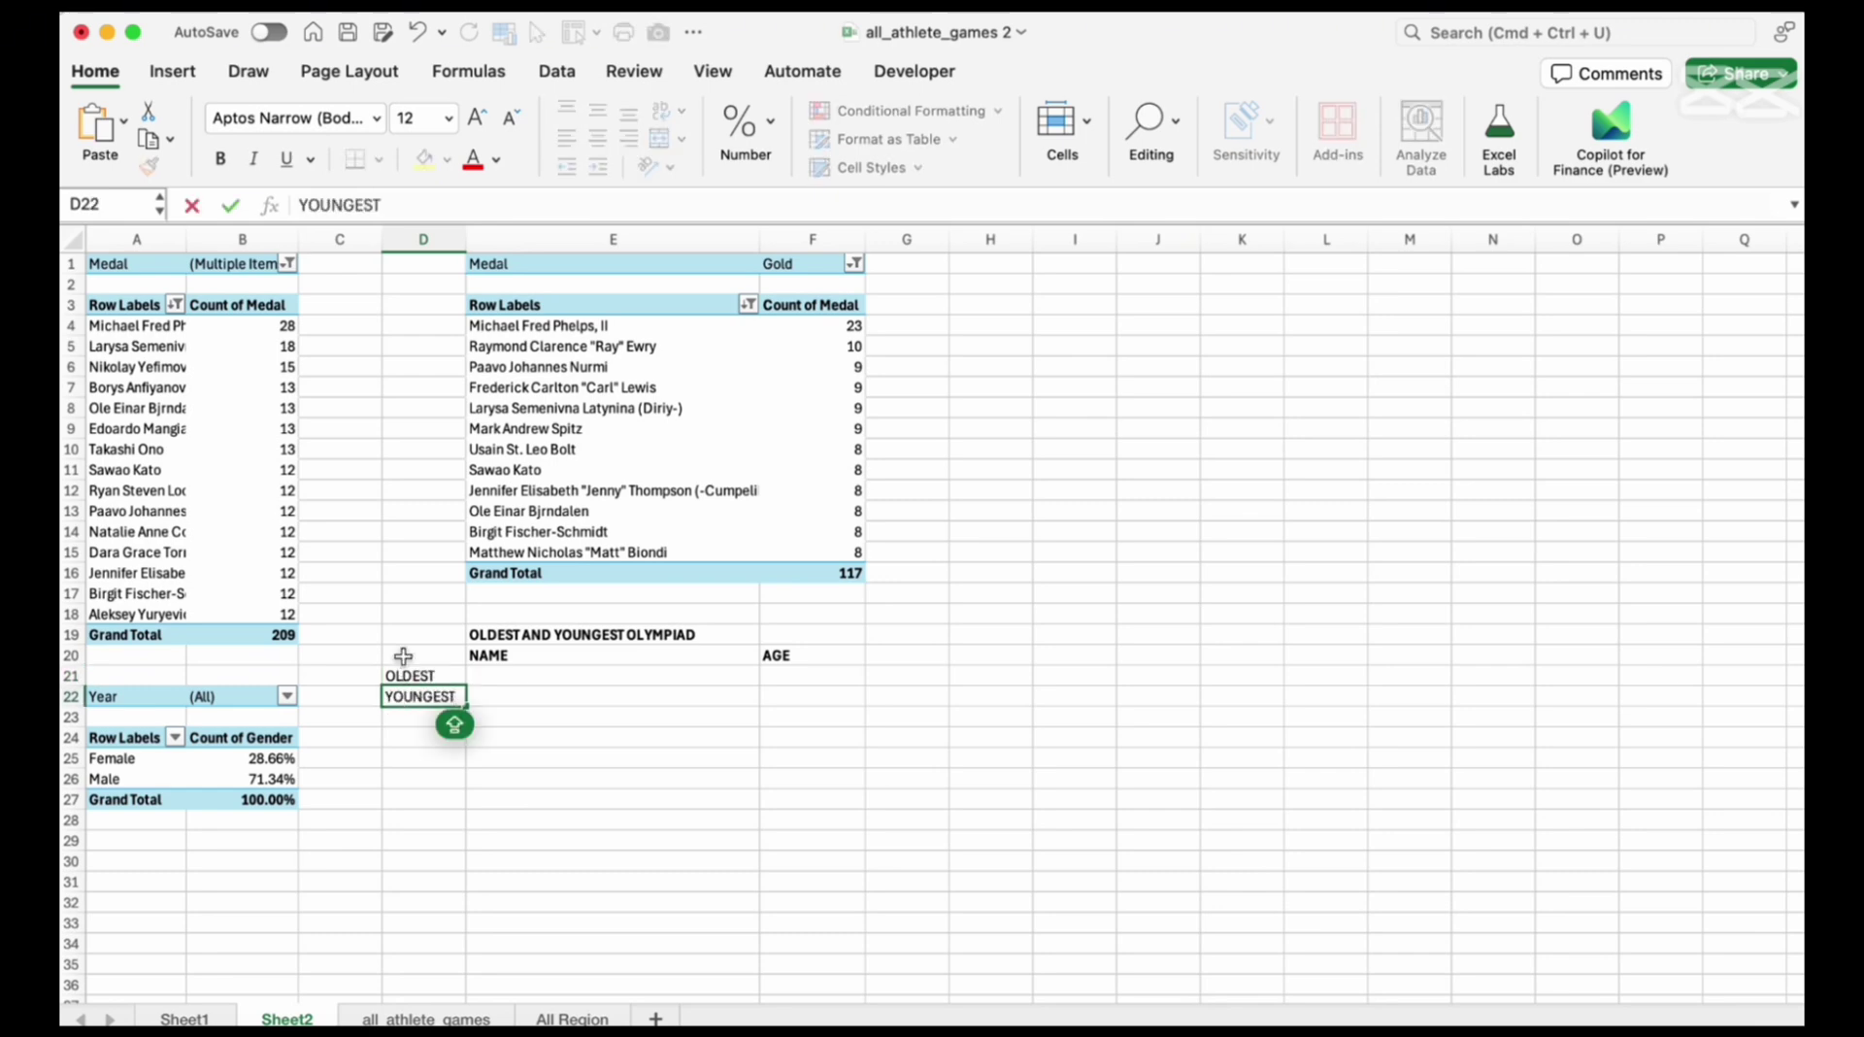
pyautogui.moveTo(398, 672); pyautogui.dragTo(413, 697)
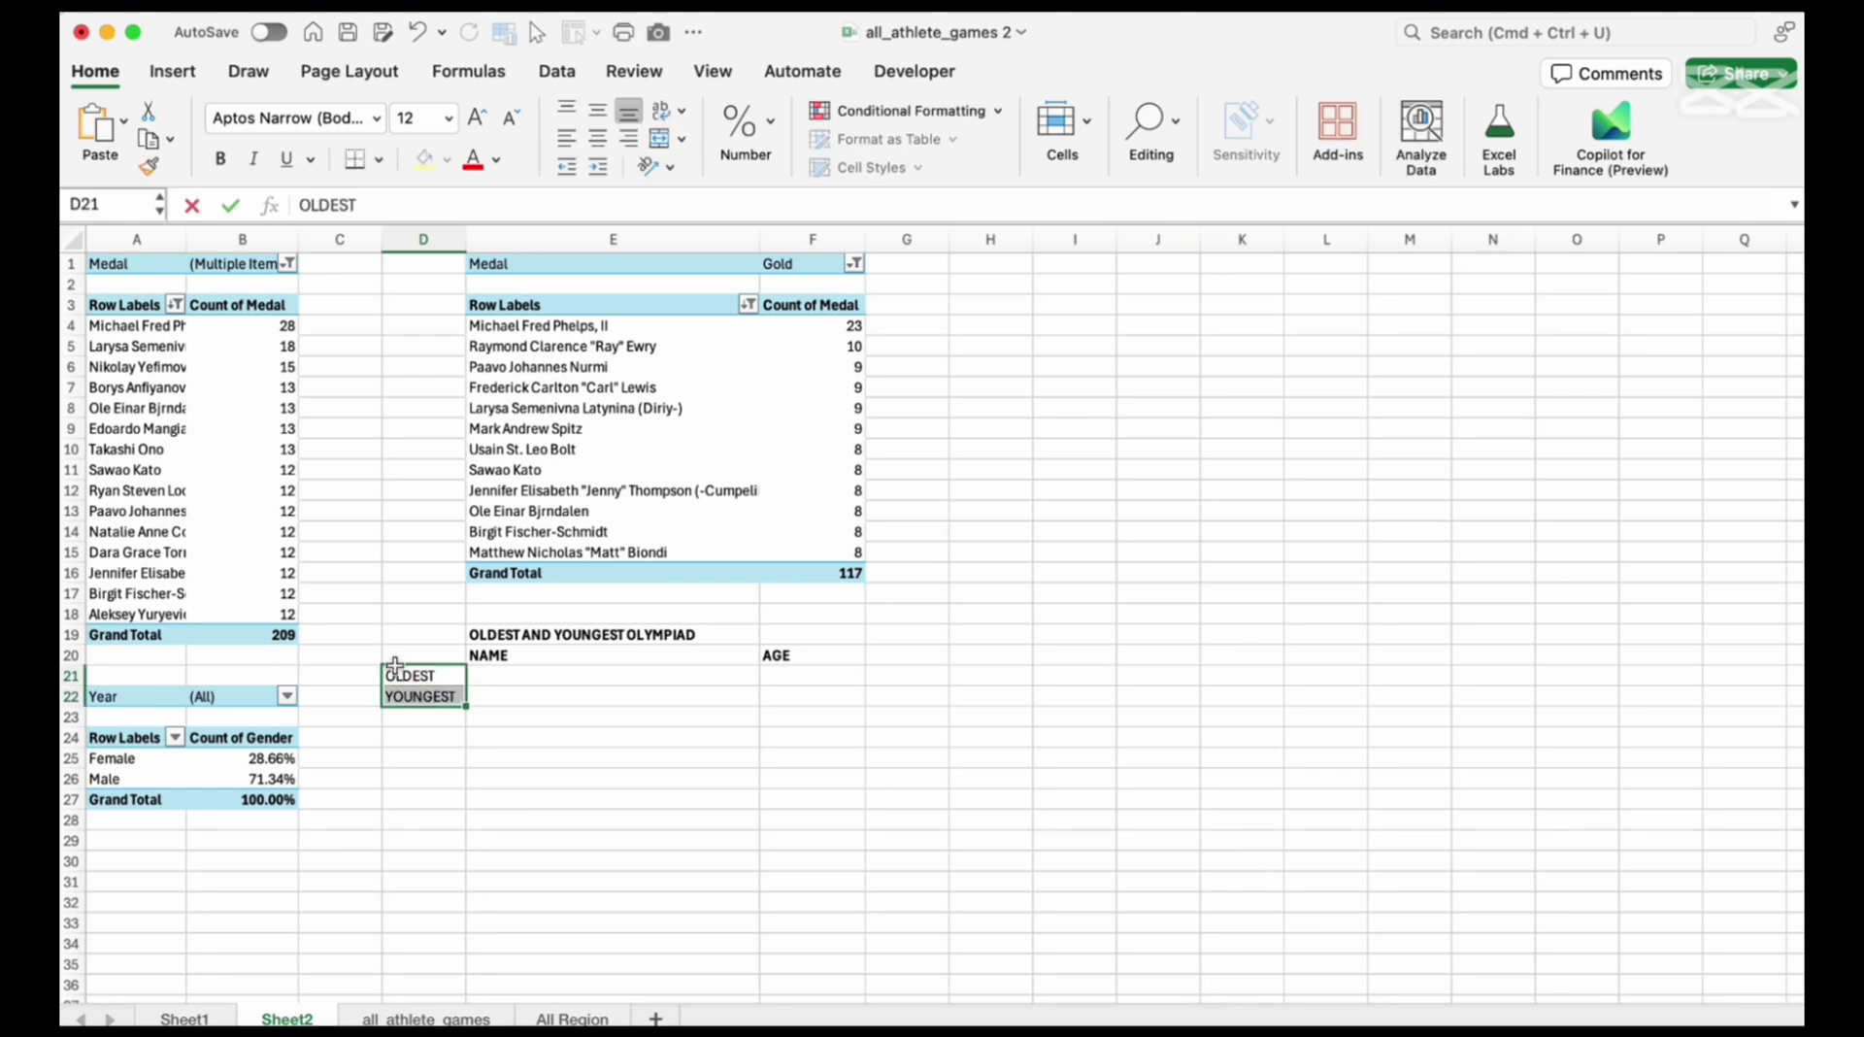
pyautogui.click(222, 159)
# Apply all borders to the oldest and youngest table in D20:F22
pyautogui.click(433, 648)
pyautogui.moveTo(433, 647); pyautogui.dragTo(790, 695)
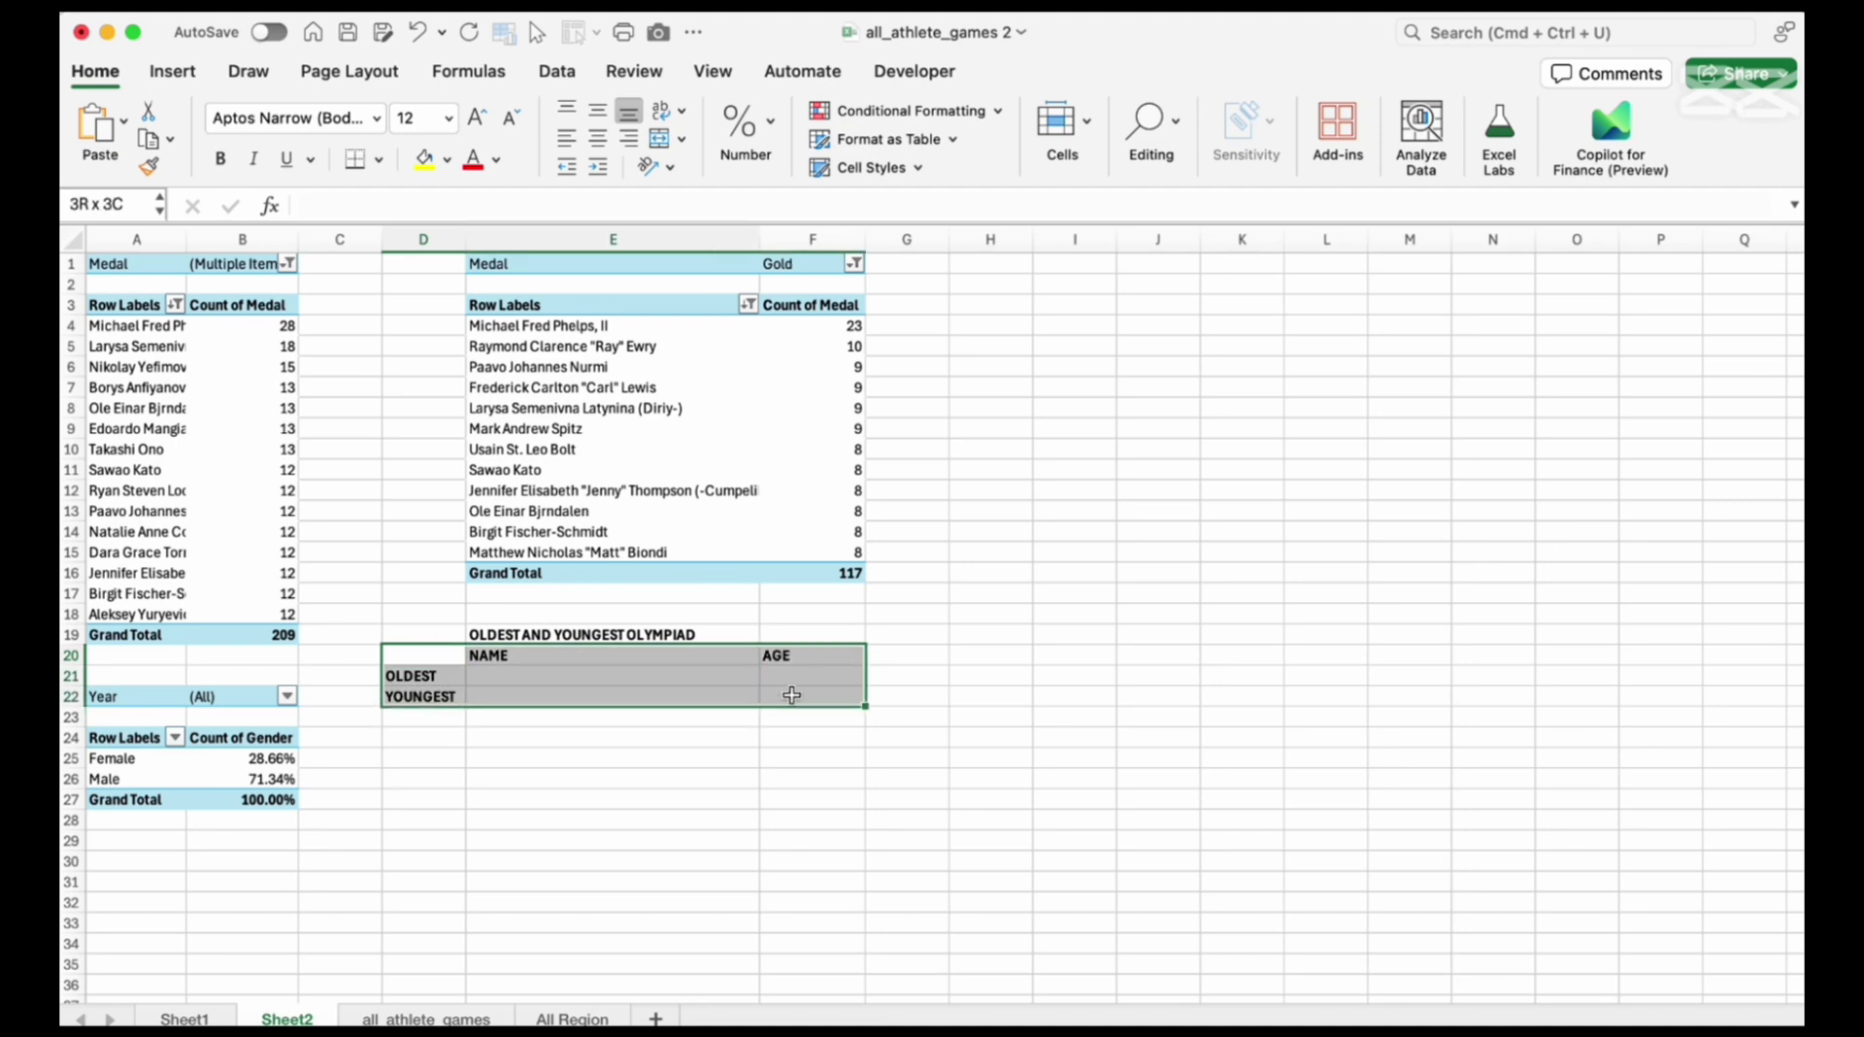
pyautogui.click(379, 159)
pyautogui.click(470, 394)
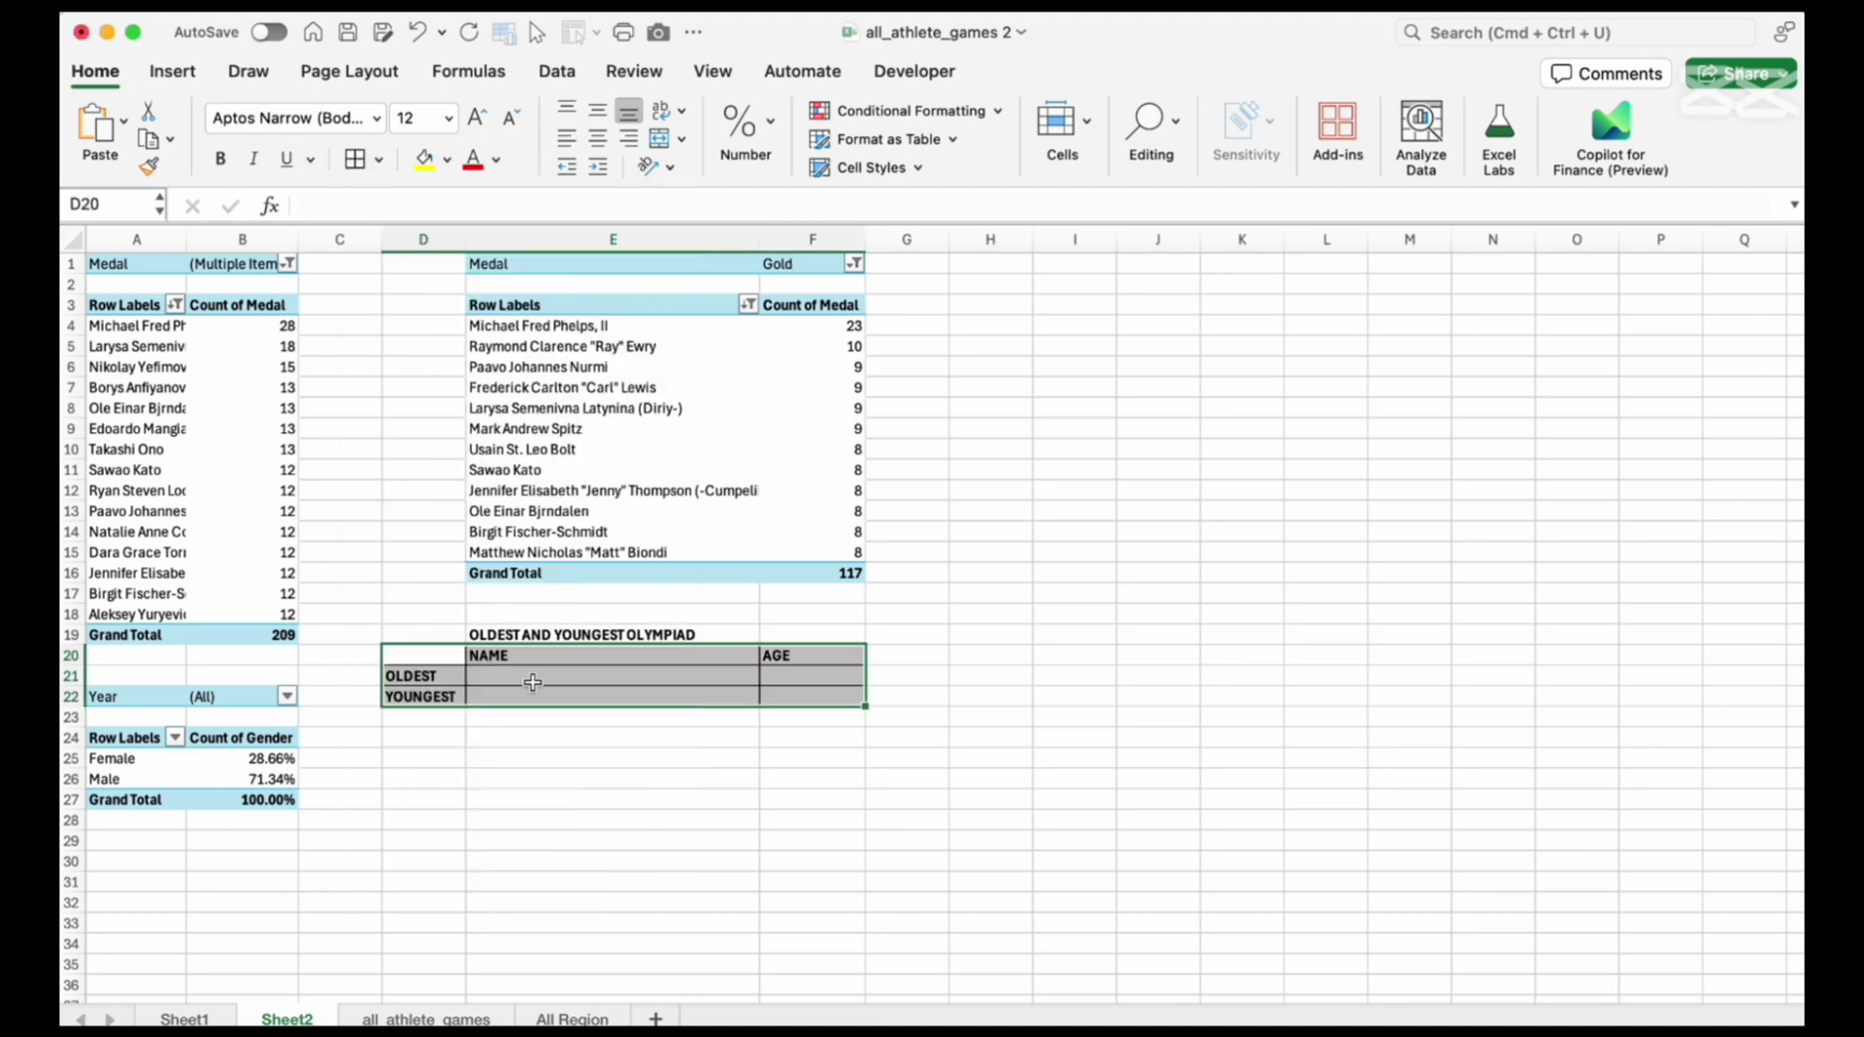
# Start an XLOOKUP formula in E21 with MAX(Olympic[Age]) as the lookup value
pyautogui.click(554, 674)
pyautogui.write('=XL')
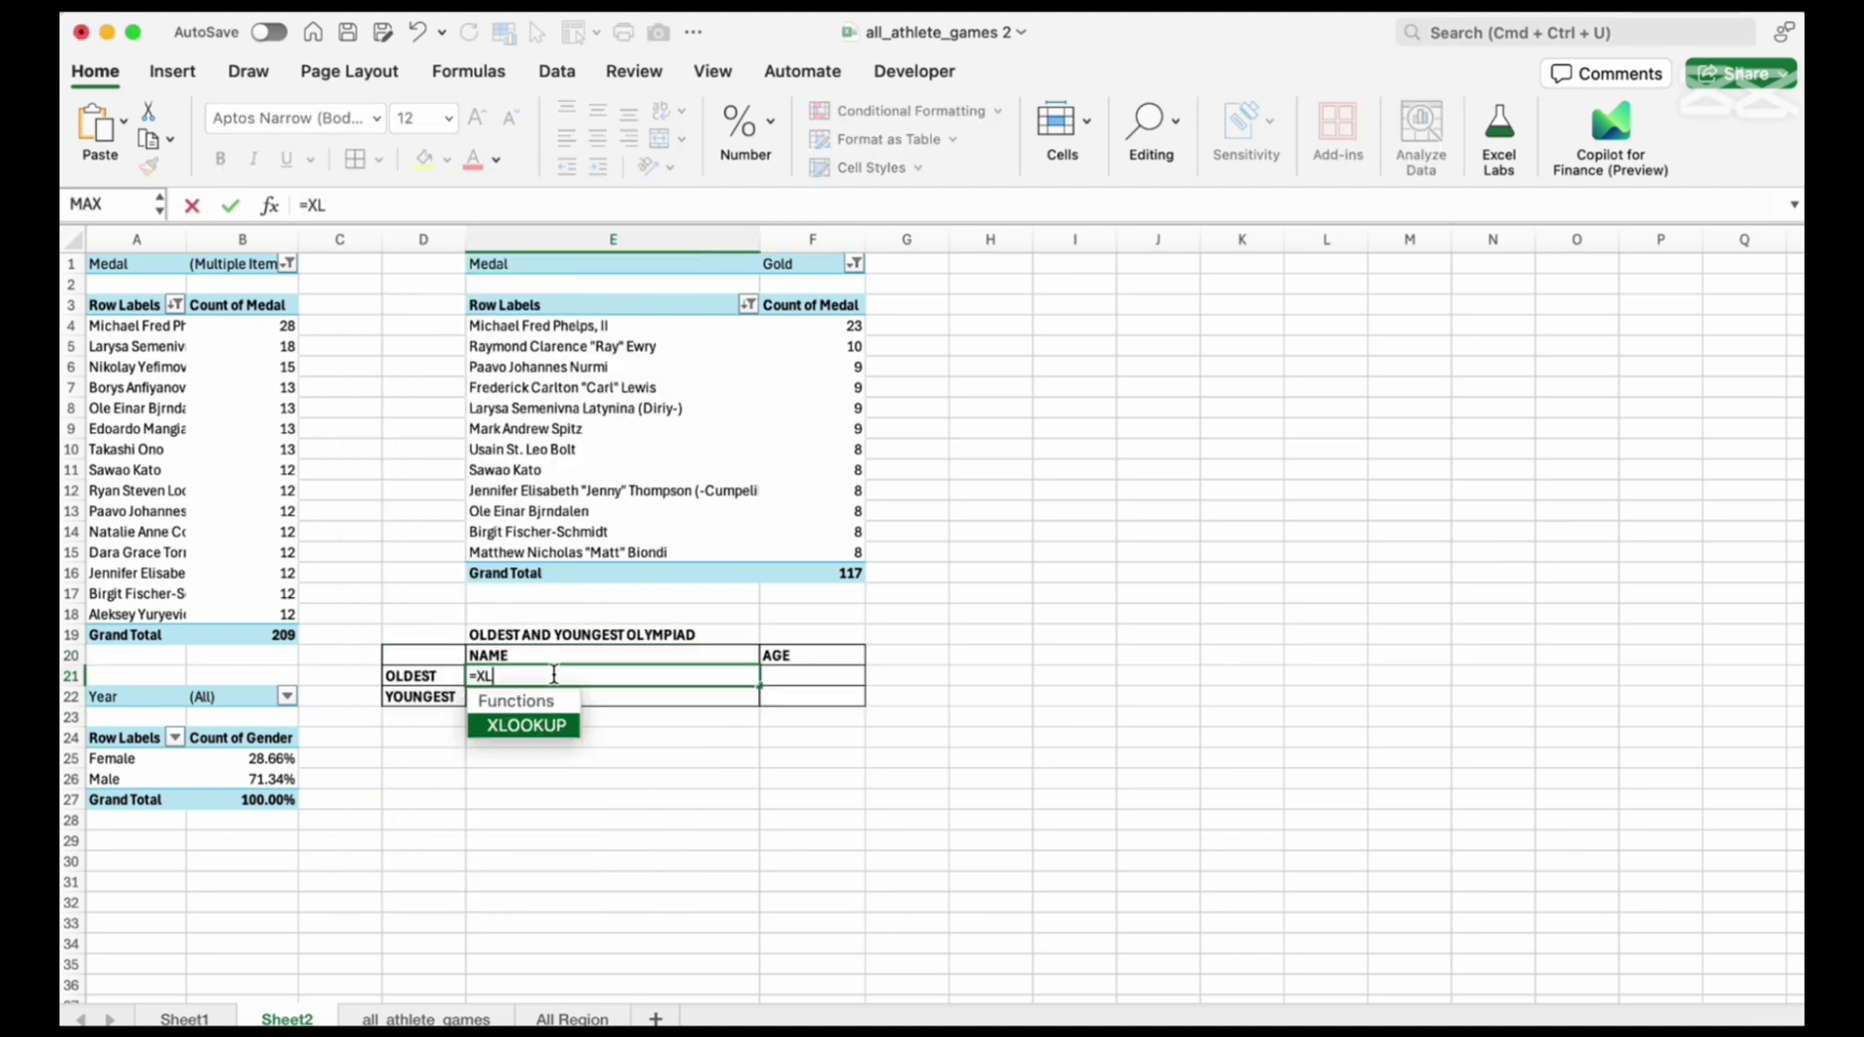
pyautogui.write('O')
pyautogui.press('Tab')
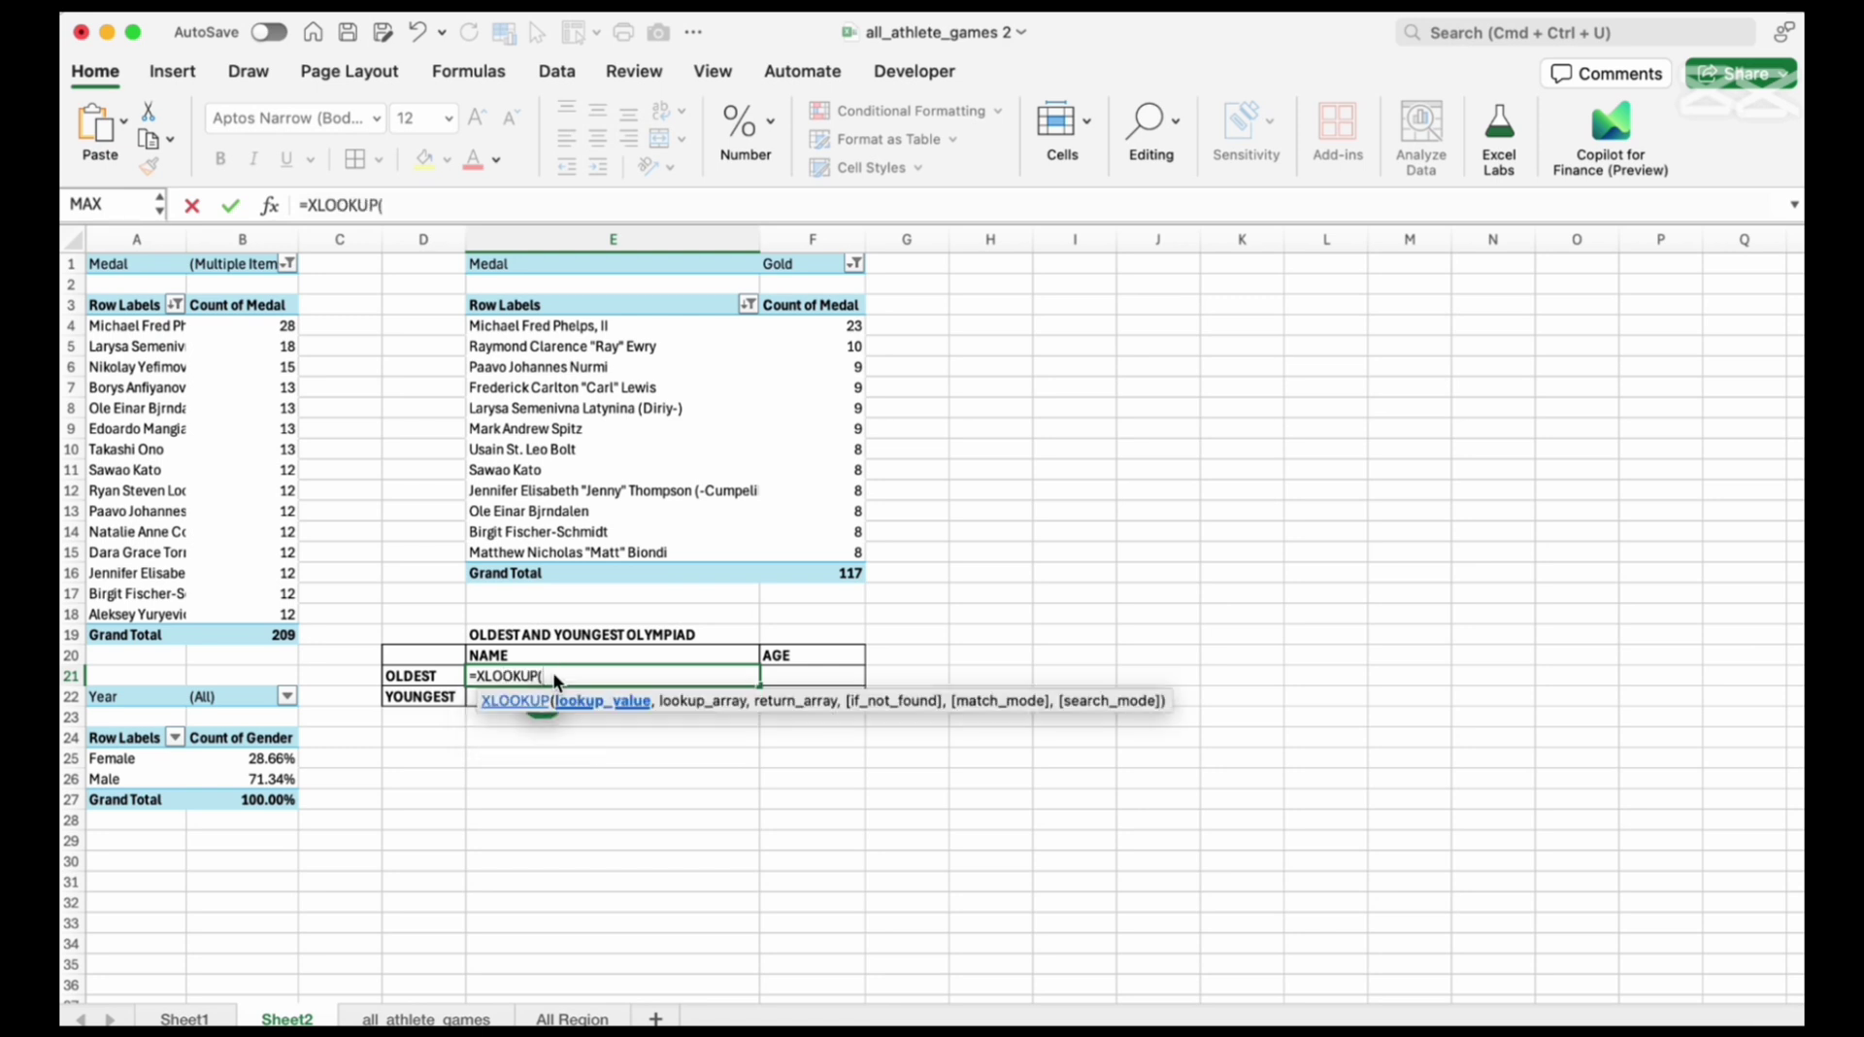
pyautogui.write('MAX')
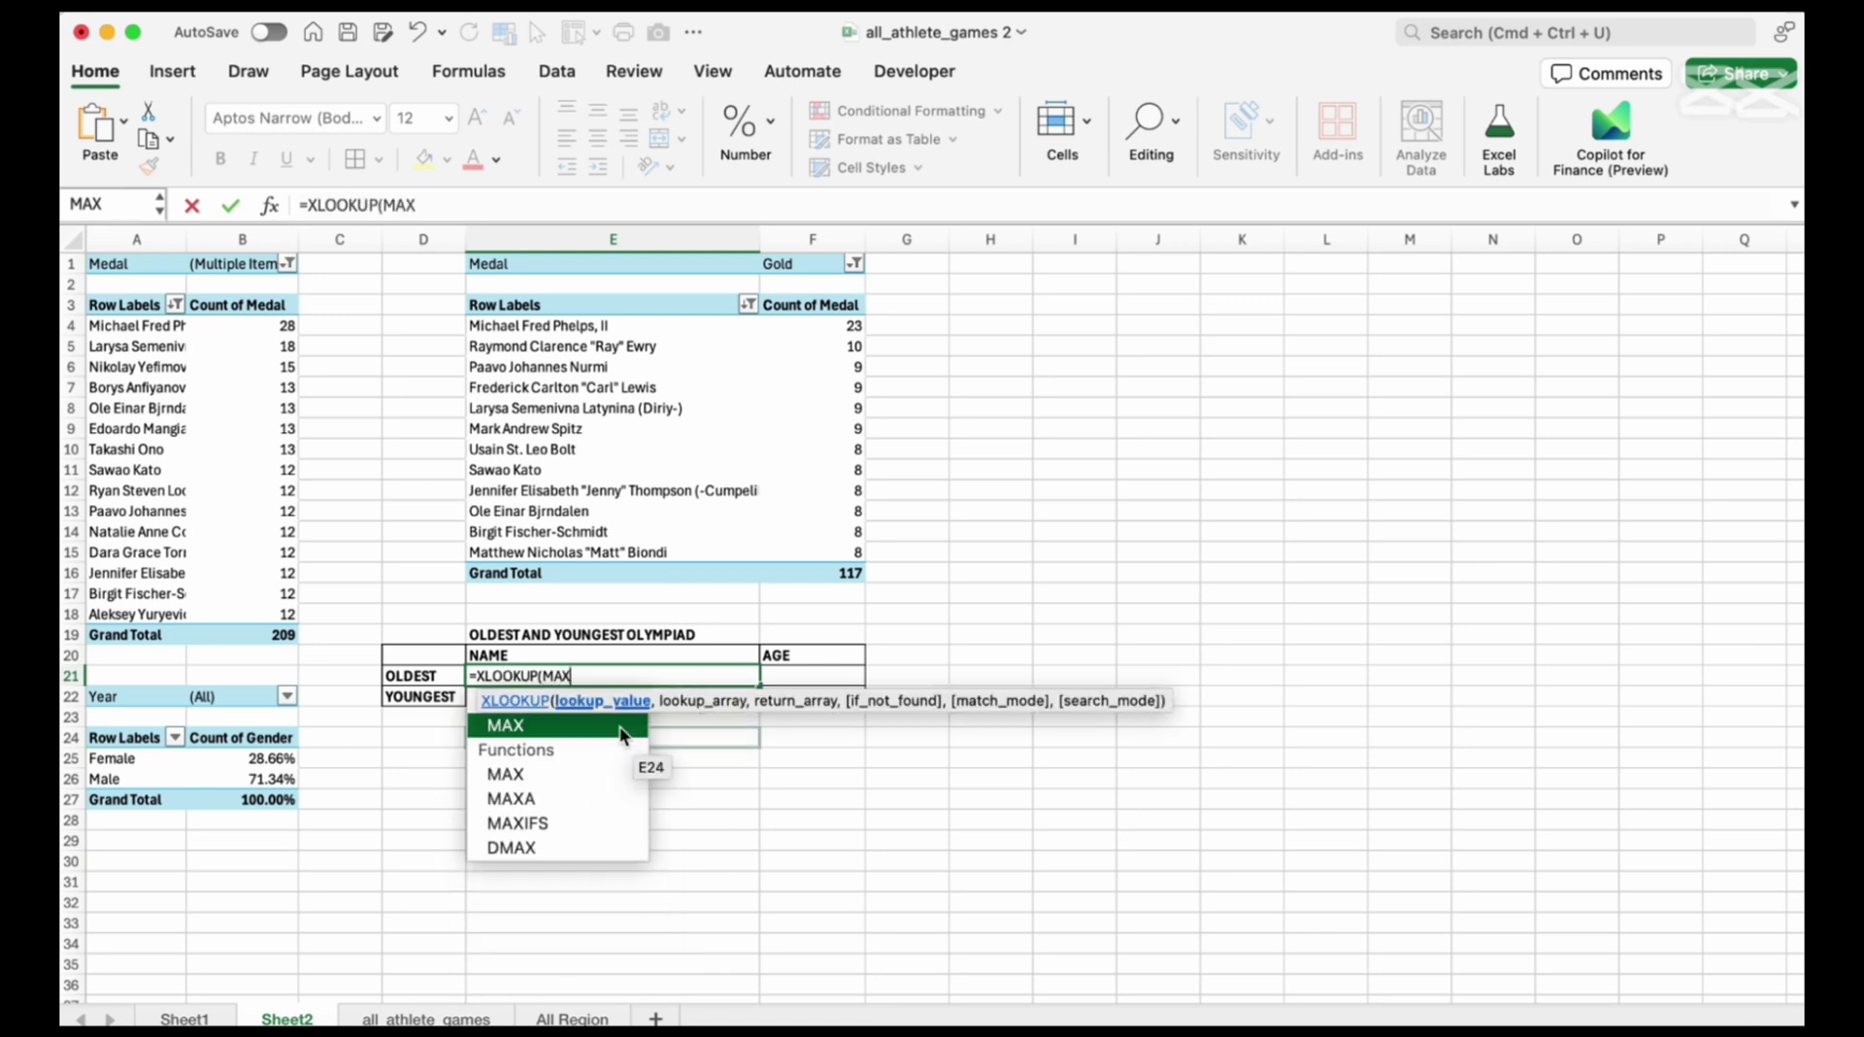
pyautogui.press('Return')
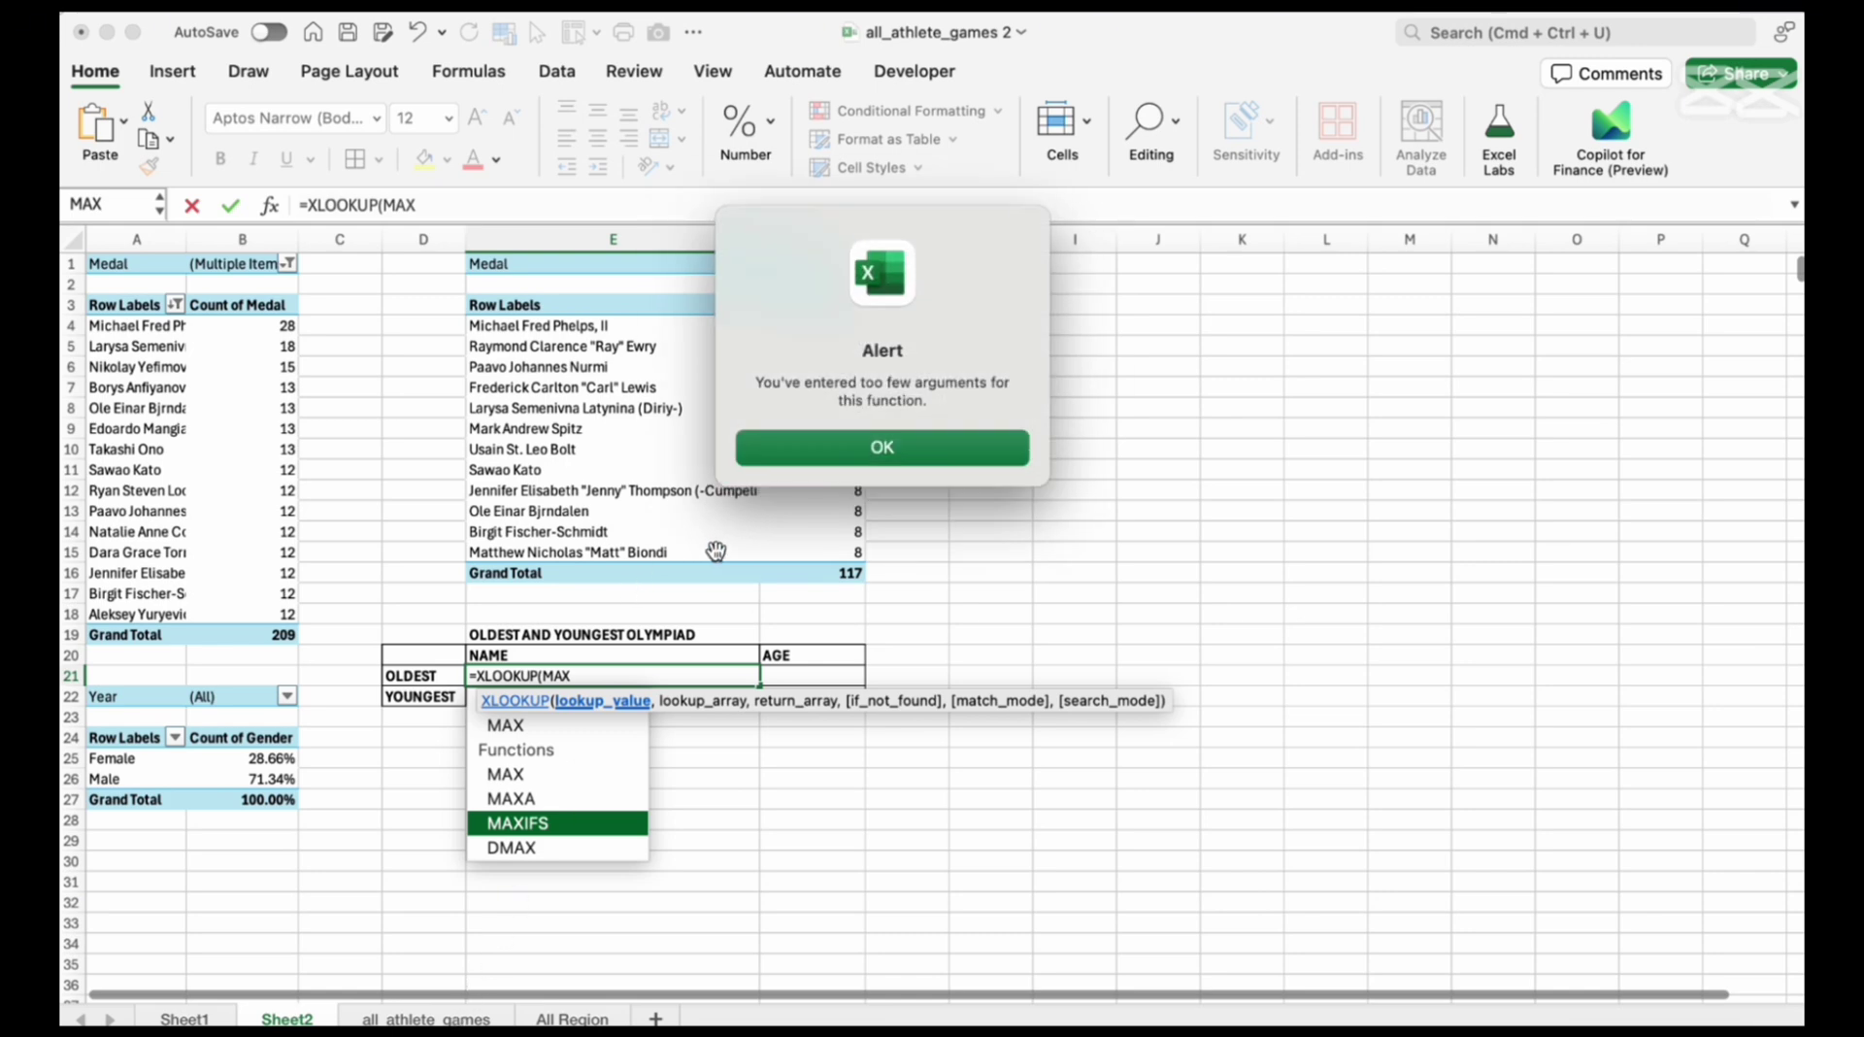
pyautogui.click(901, 446)
pyautogui.press('BackSpace')
pyautogui.press('BackSpace')
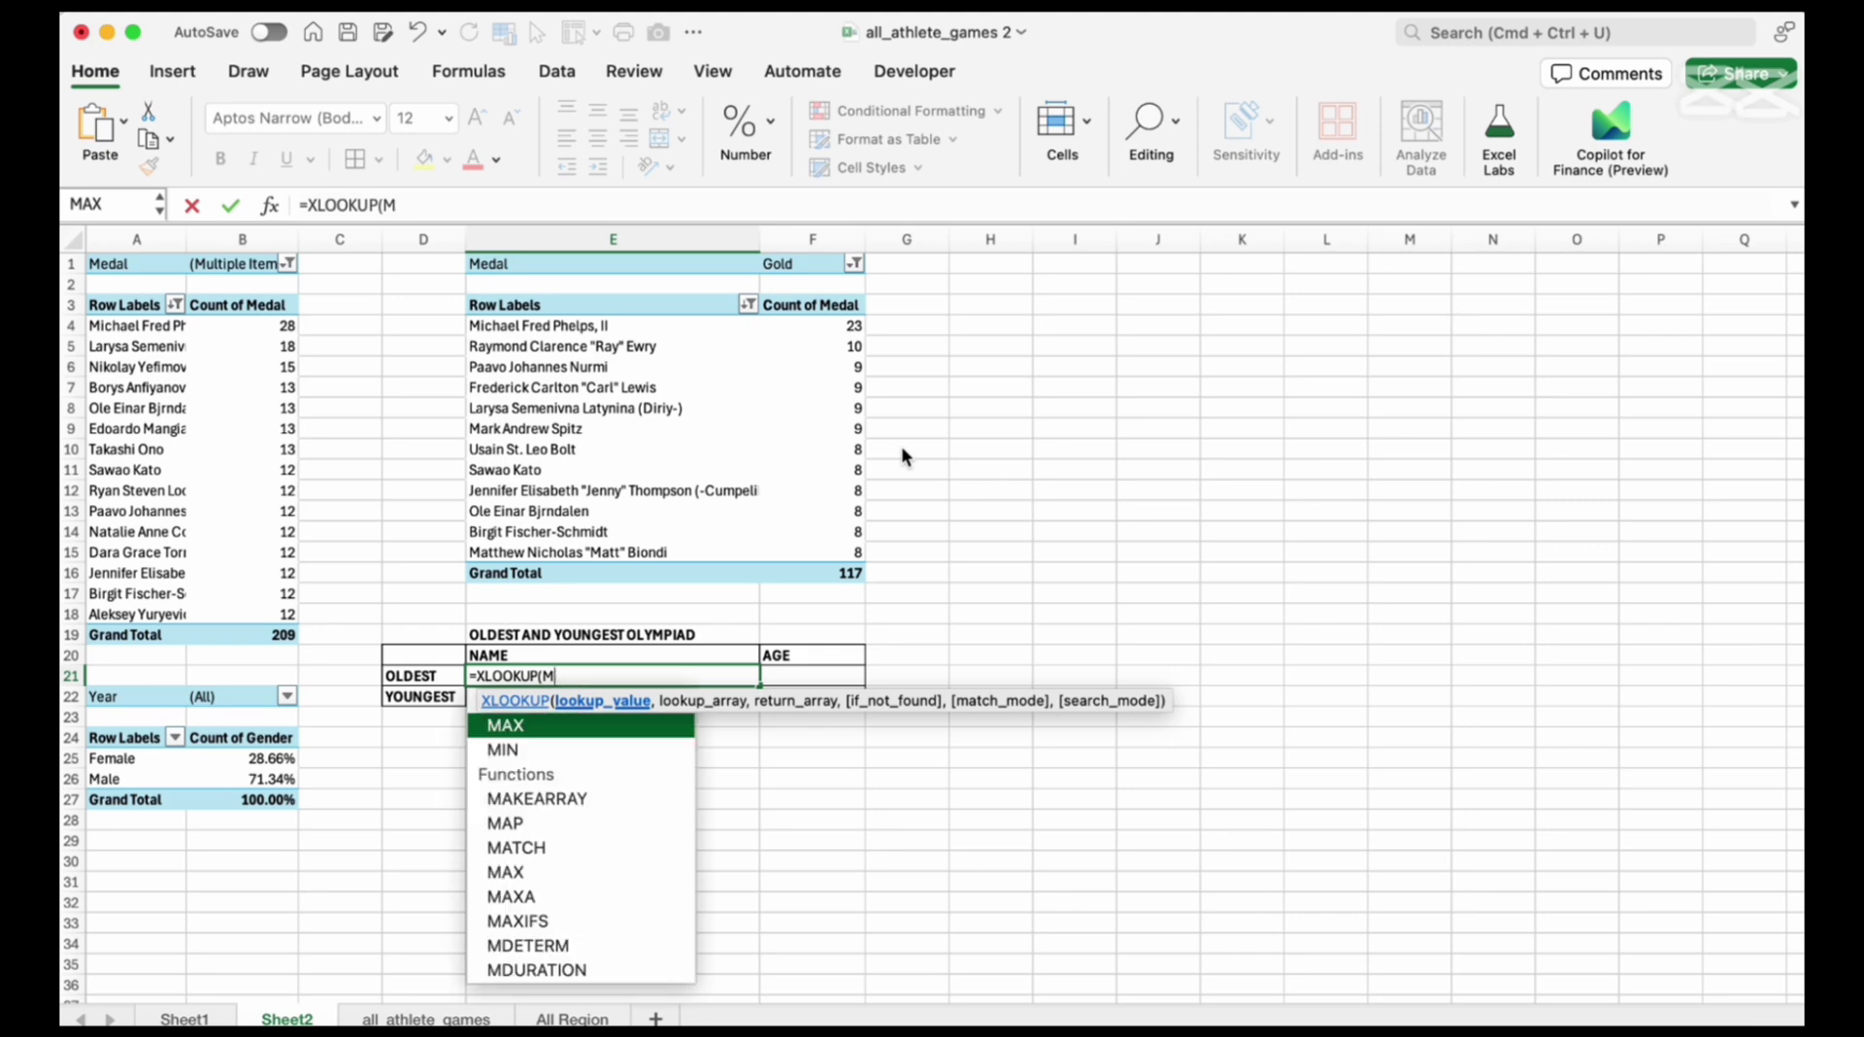
pyautogui.write('a')
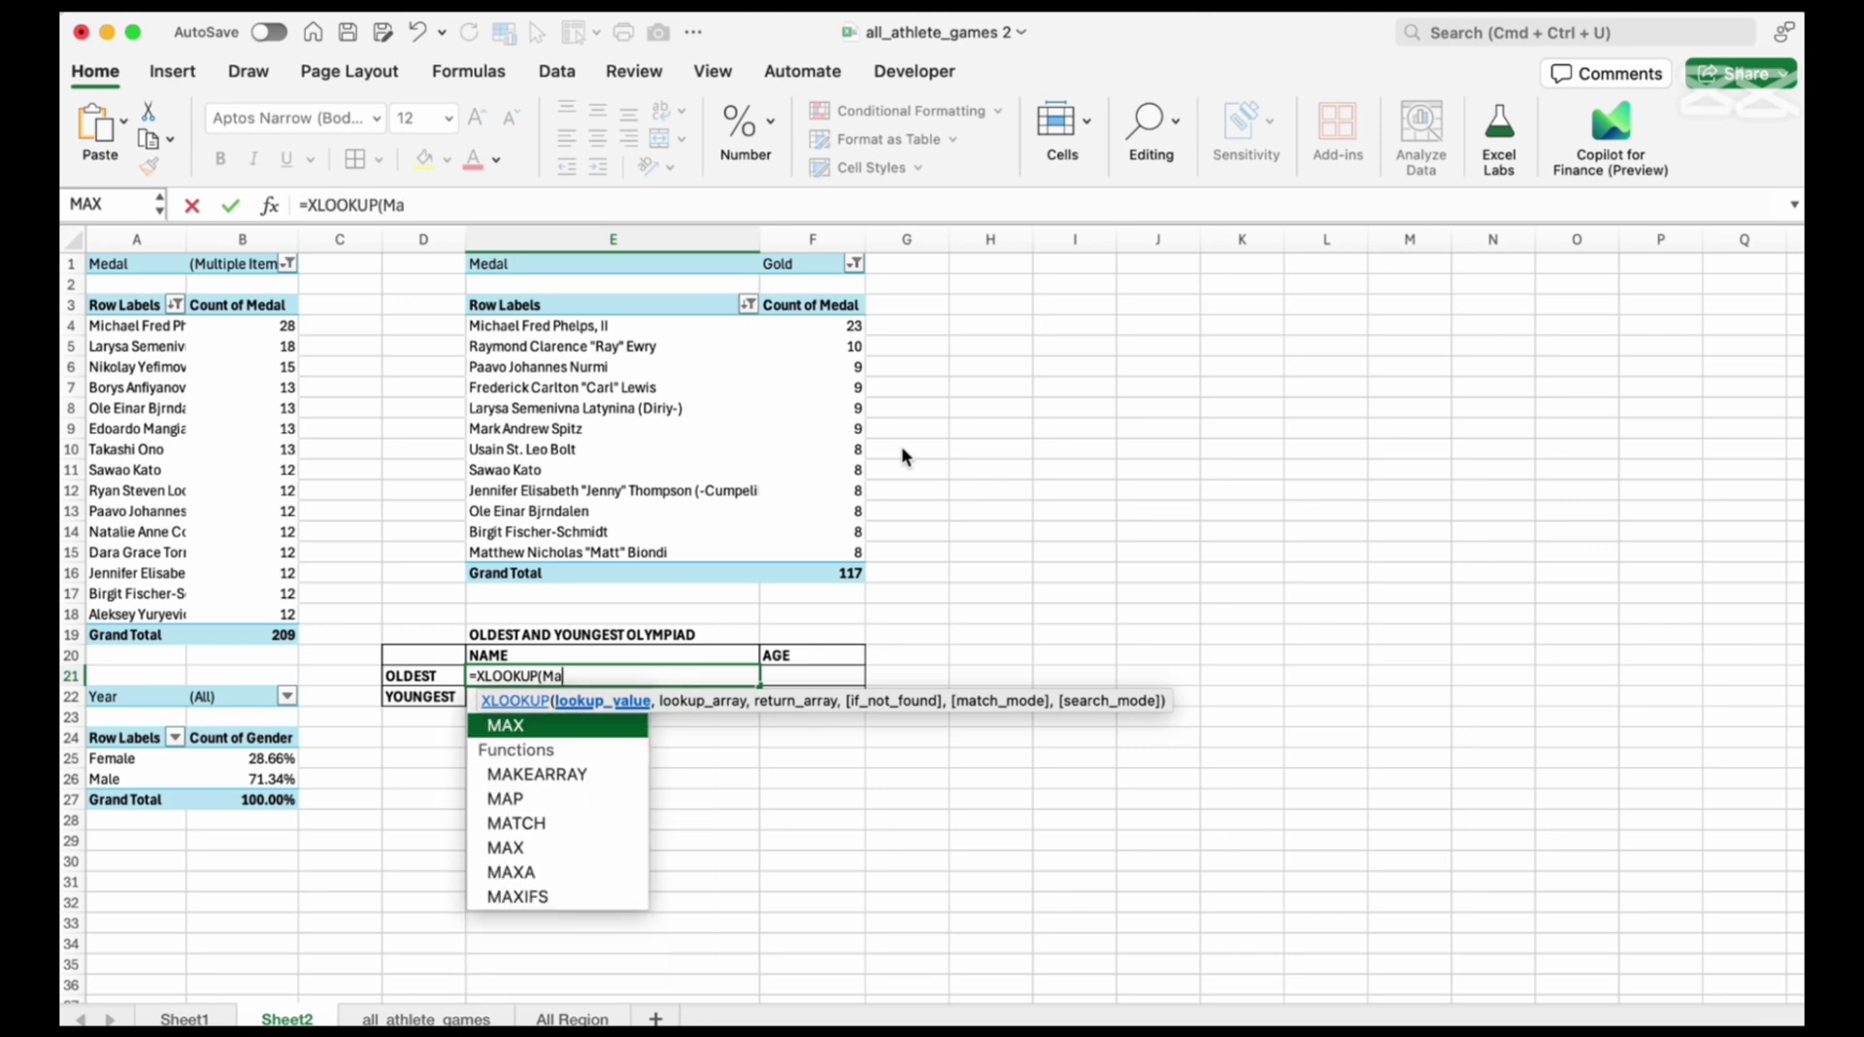
pyautogui.press('Tab')
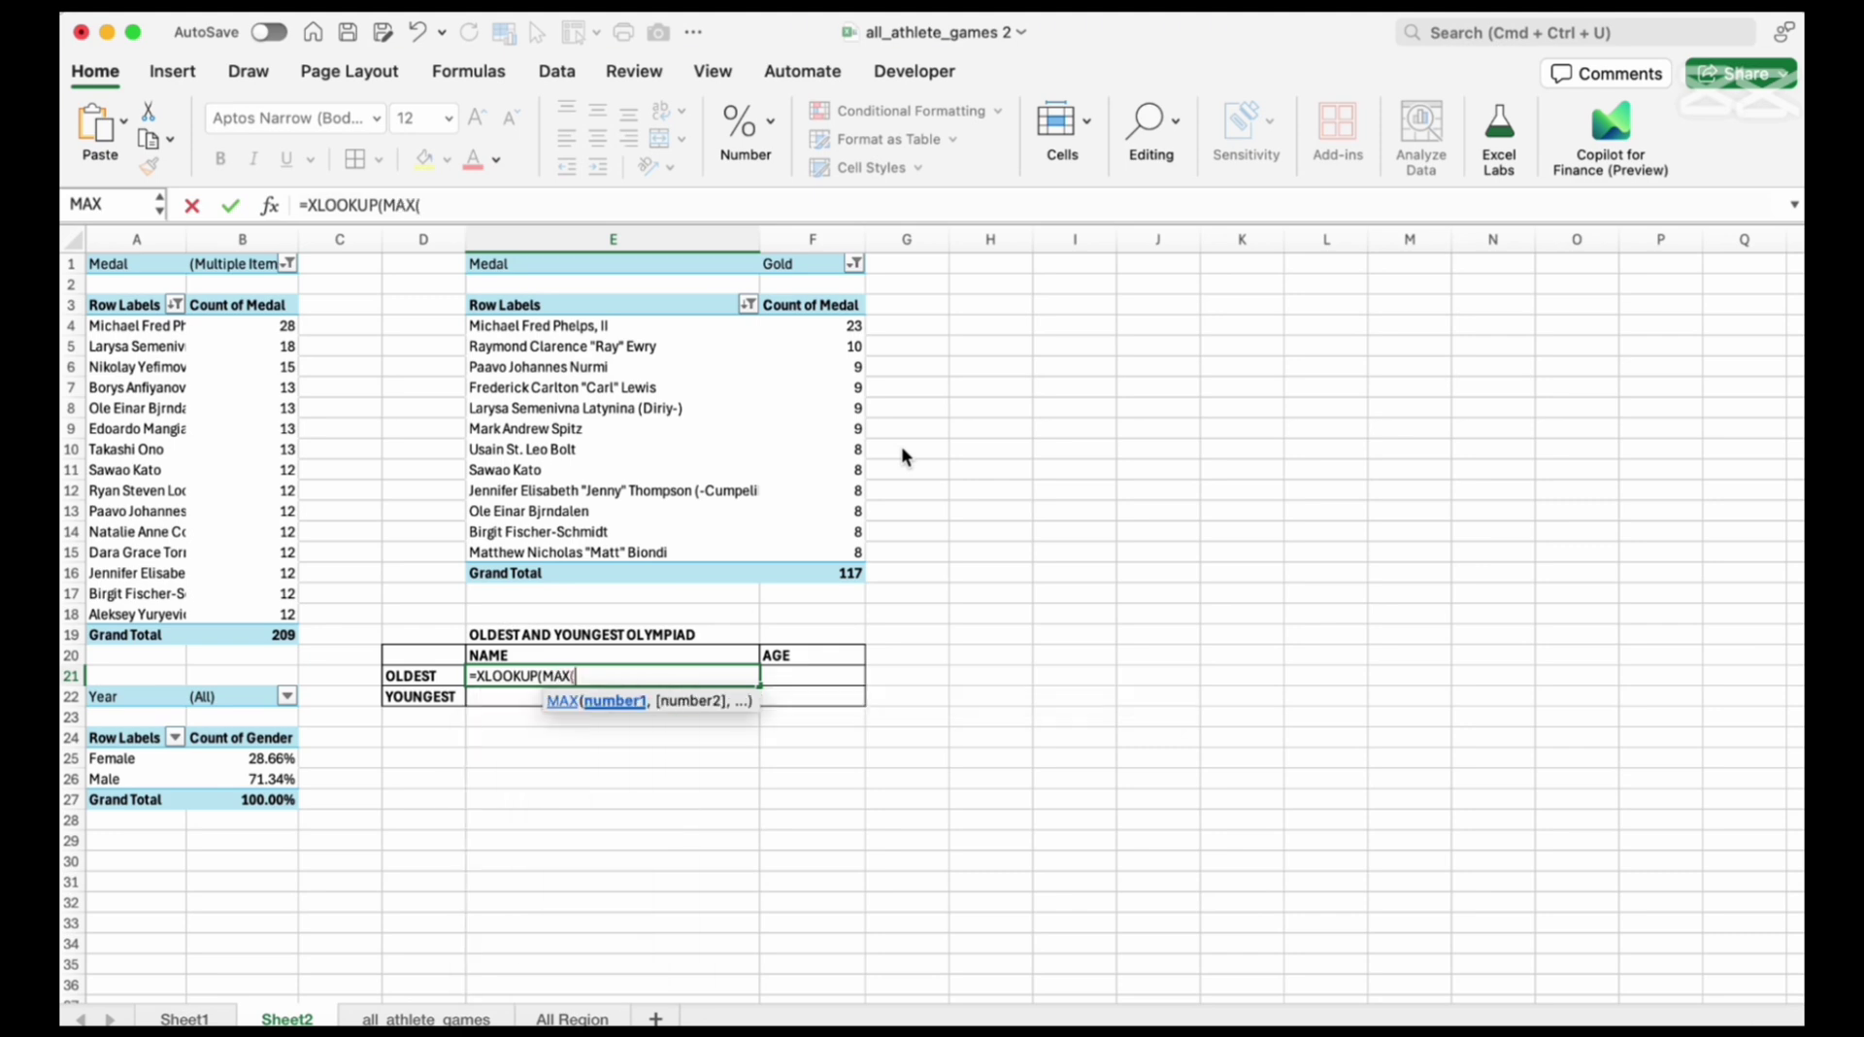
pyautogui.click(425, 1018)
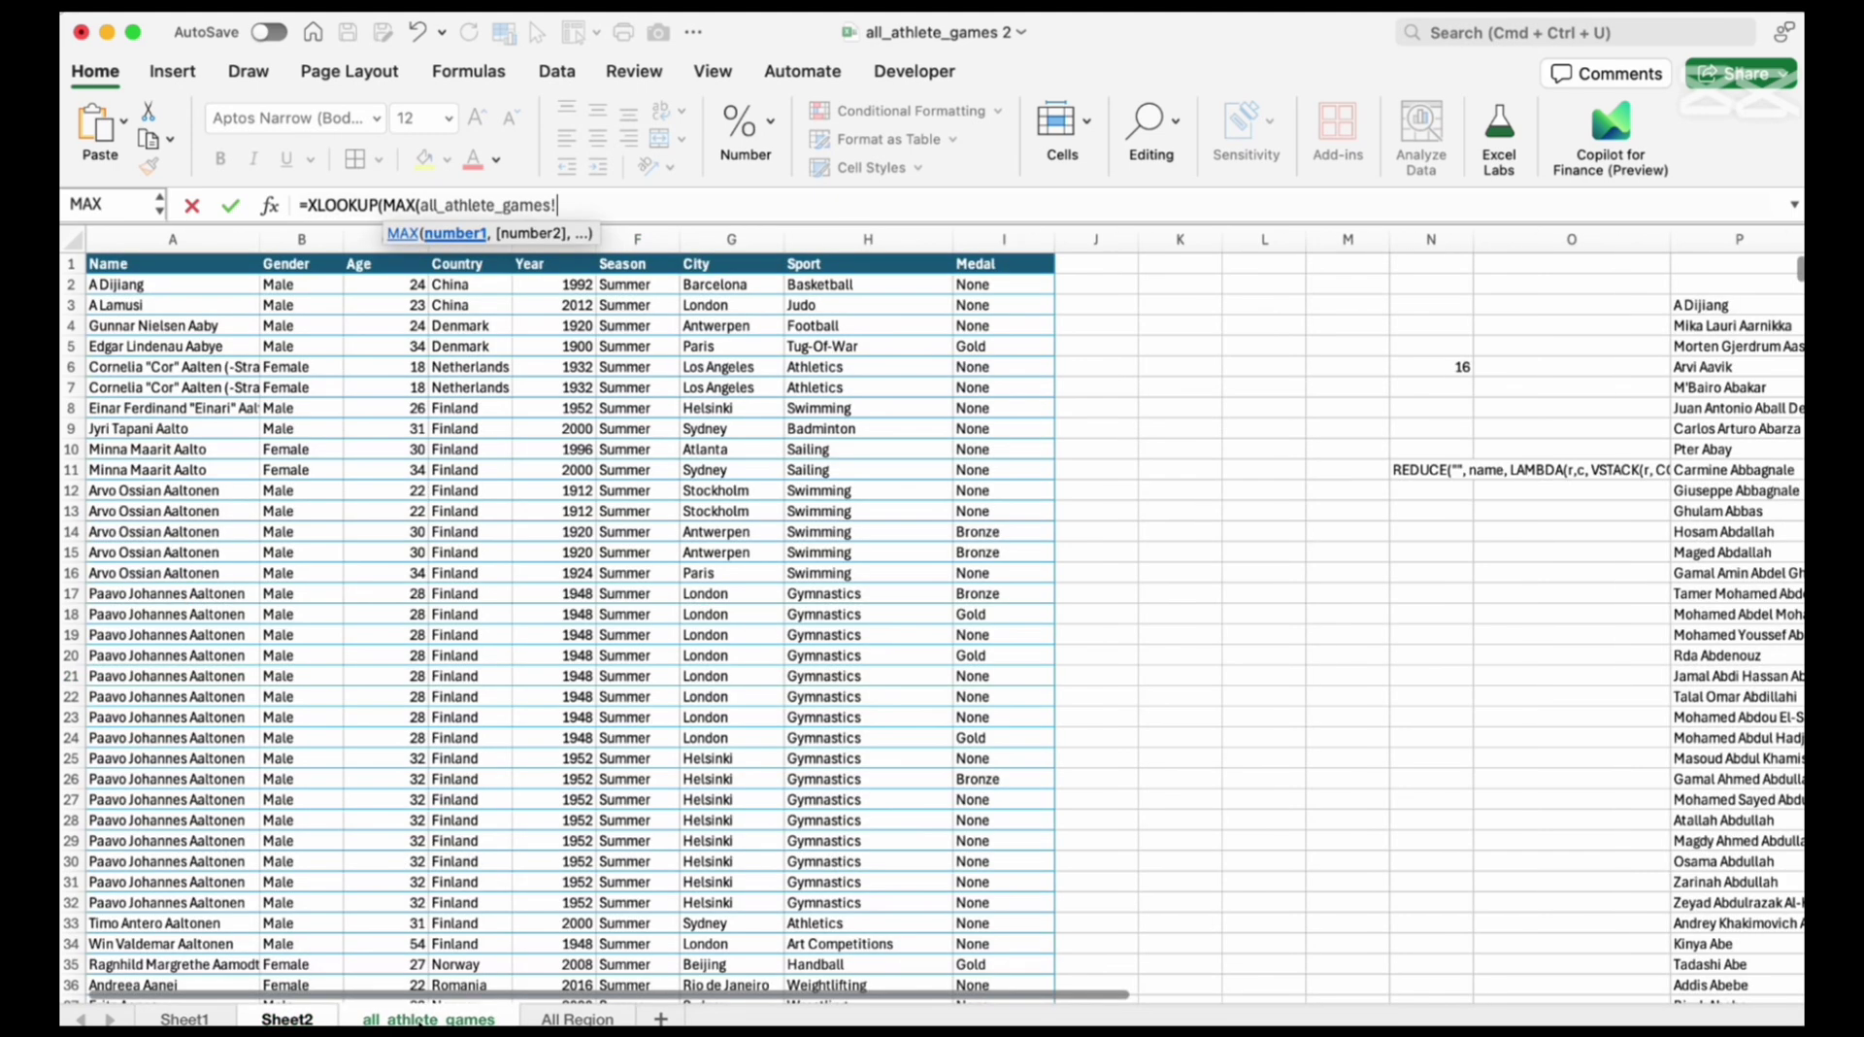
pyautogui.click(374, 257)
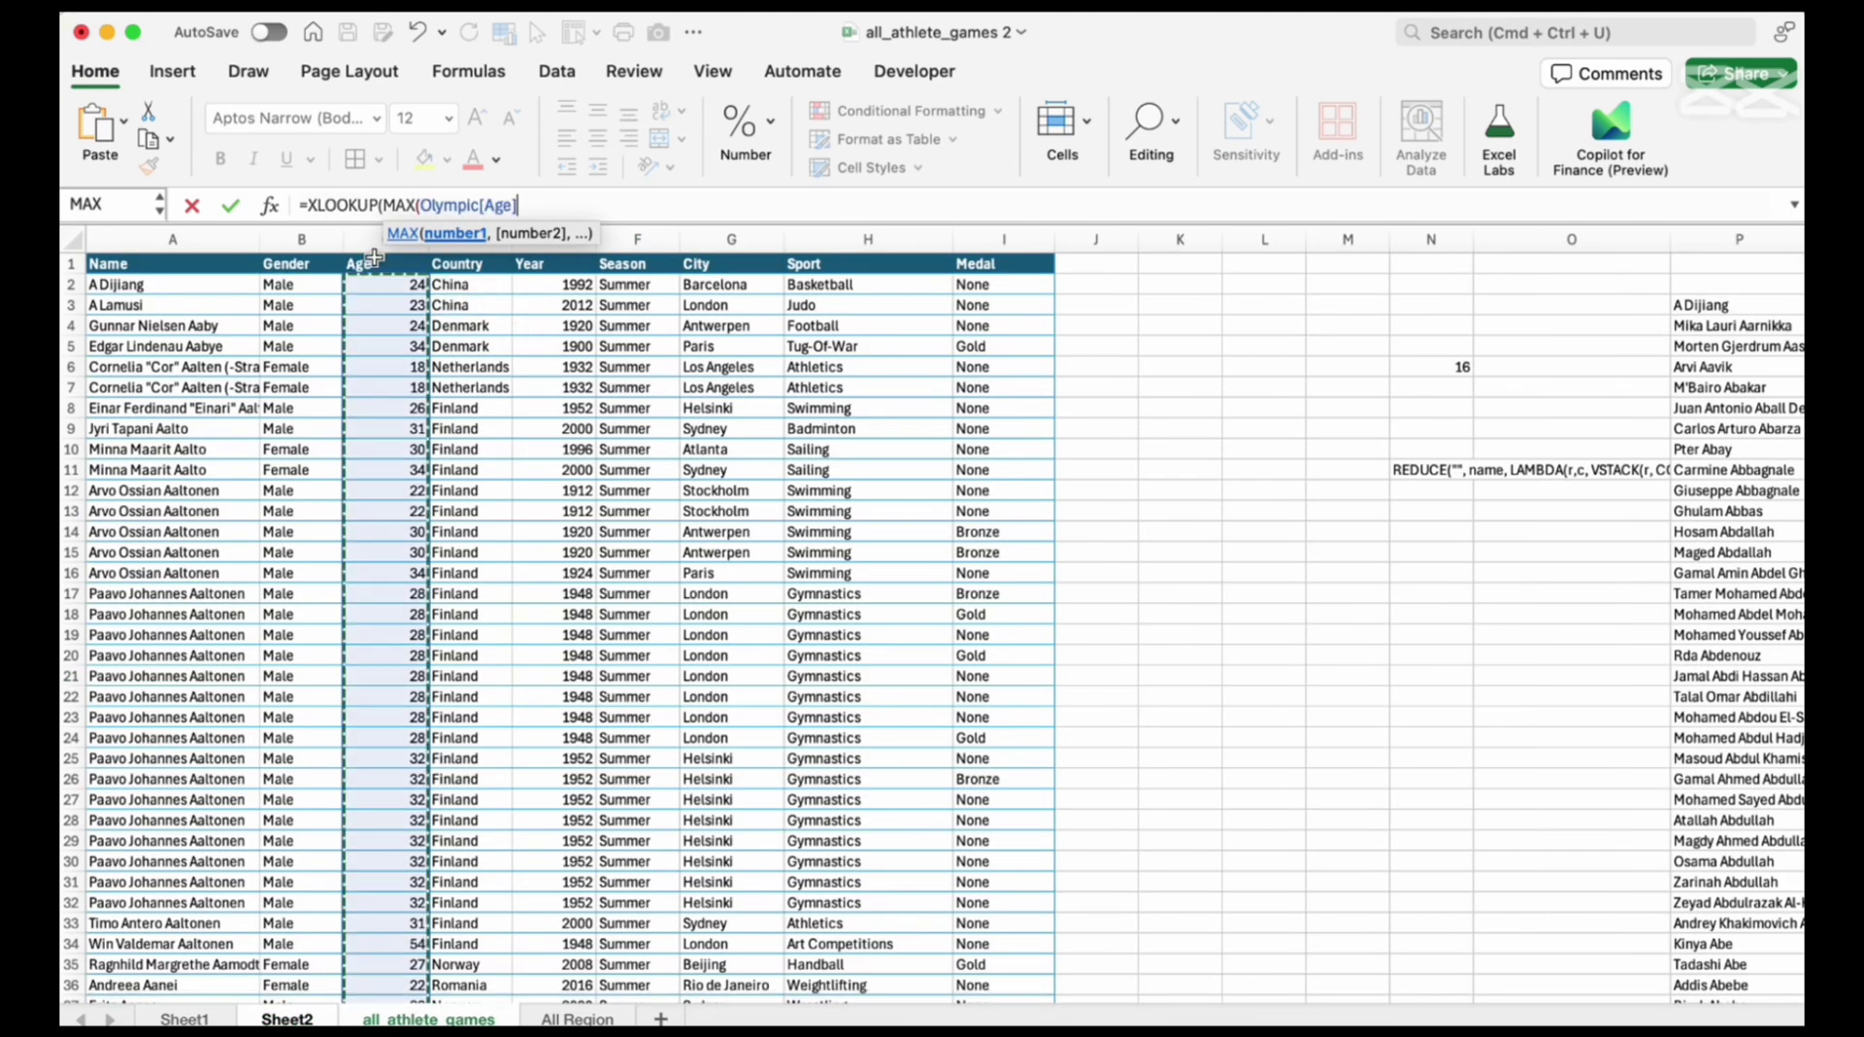
pyautogui.write(')')
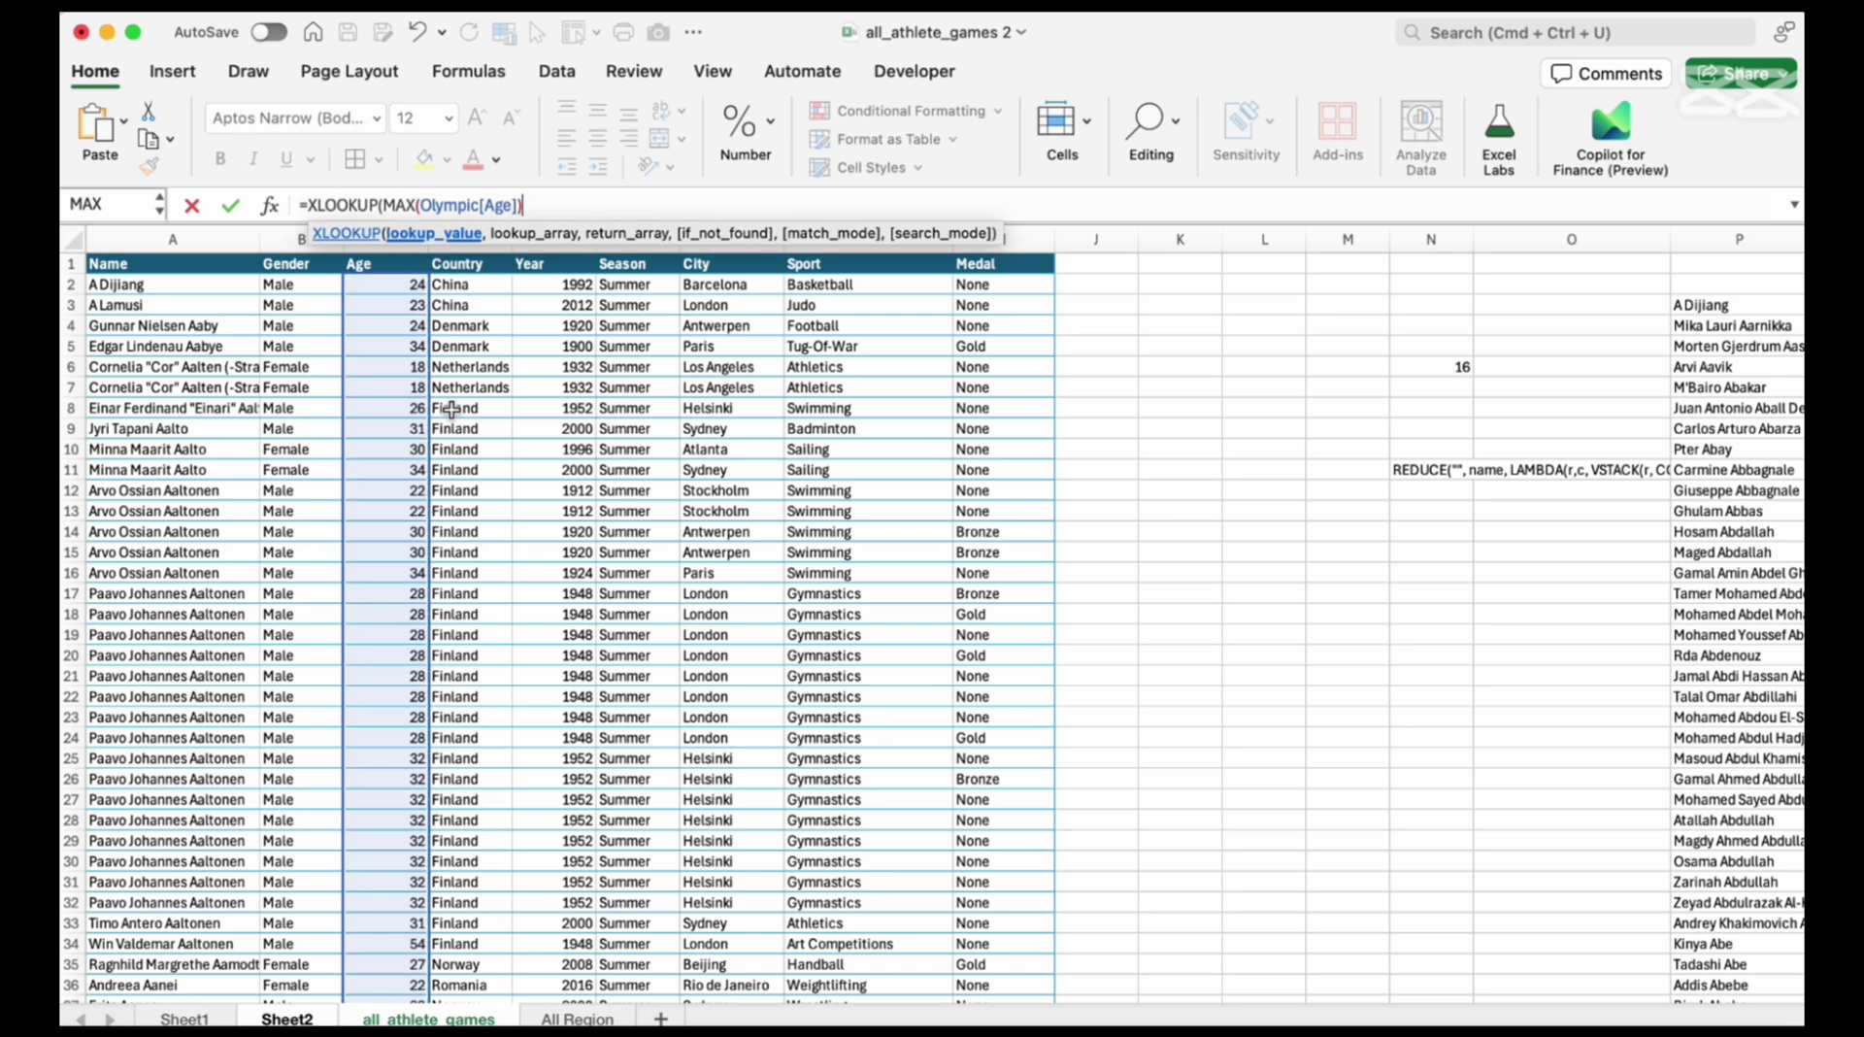
# Complete the XLOOKUP in E21 with Olympic[Age] as the lookup array and Olympic[Name] as the return array
pyautogui.write(',')
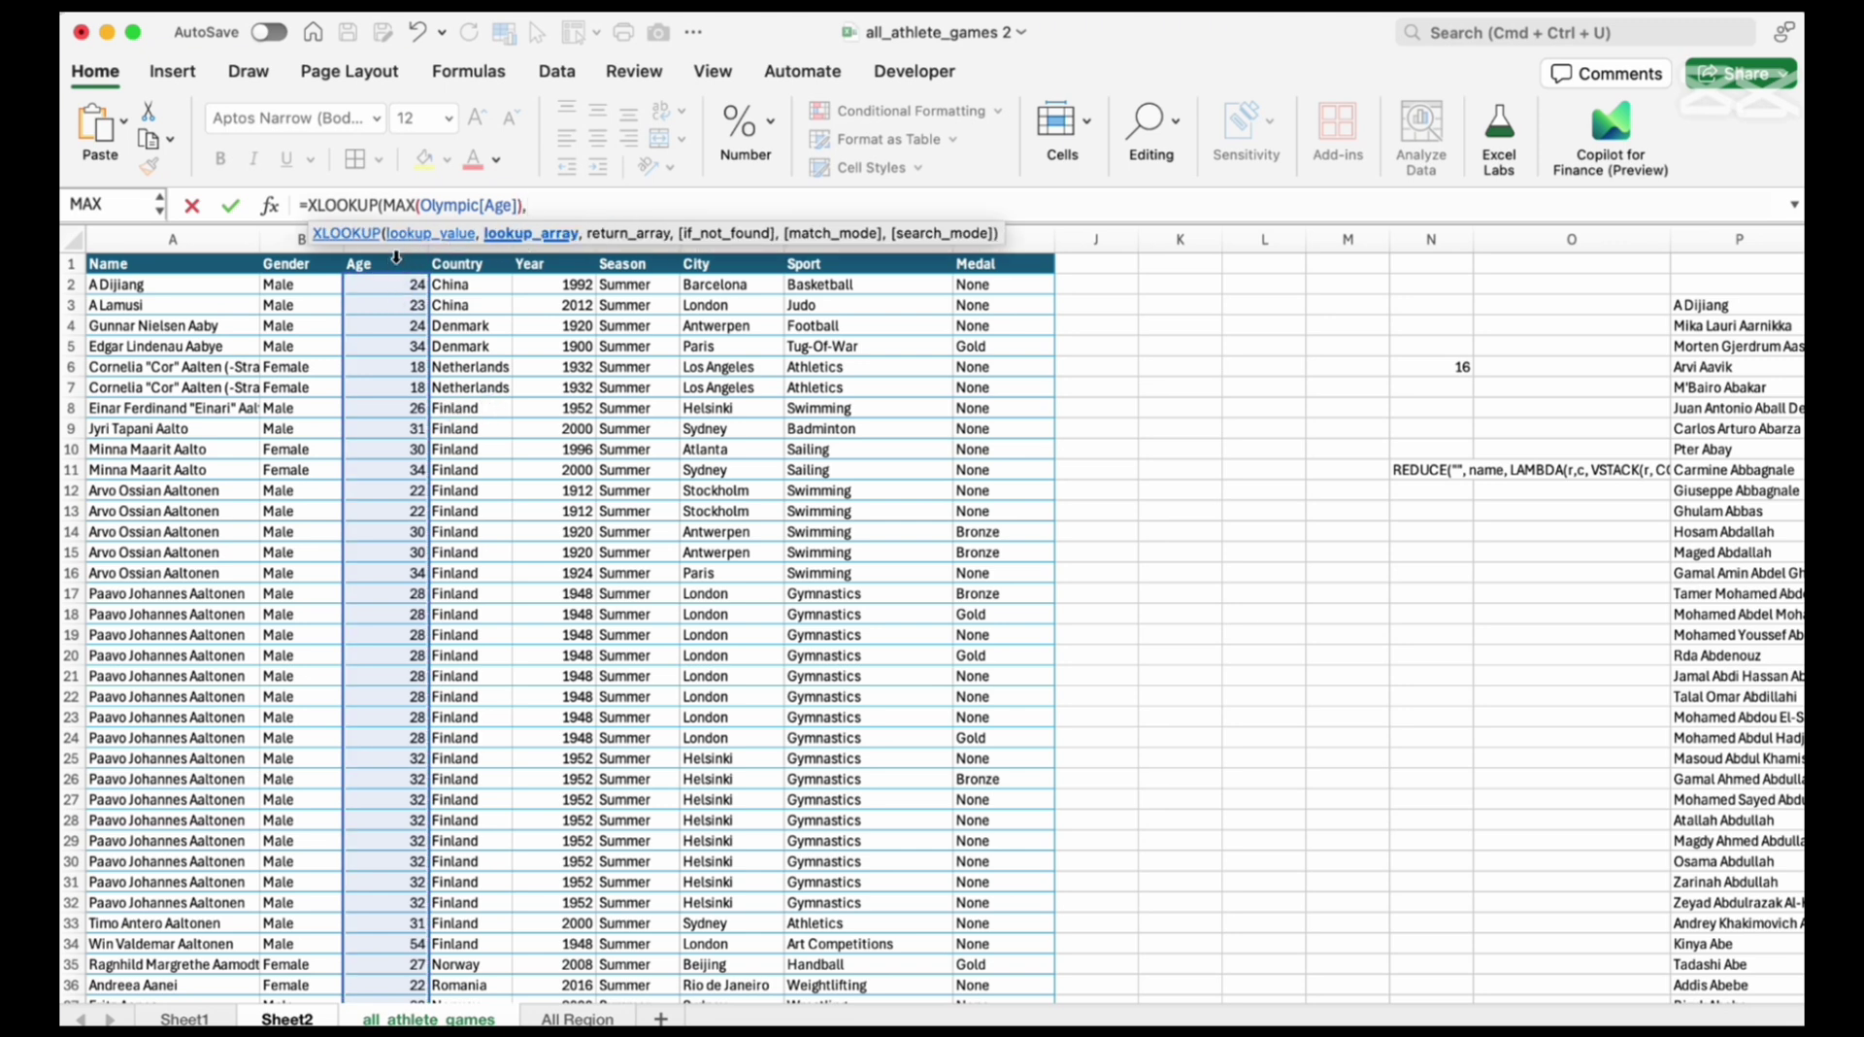
pyautogui.click(396, 258)
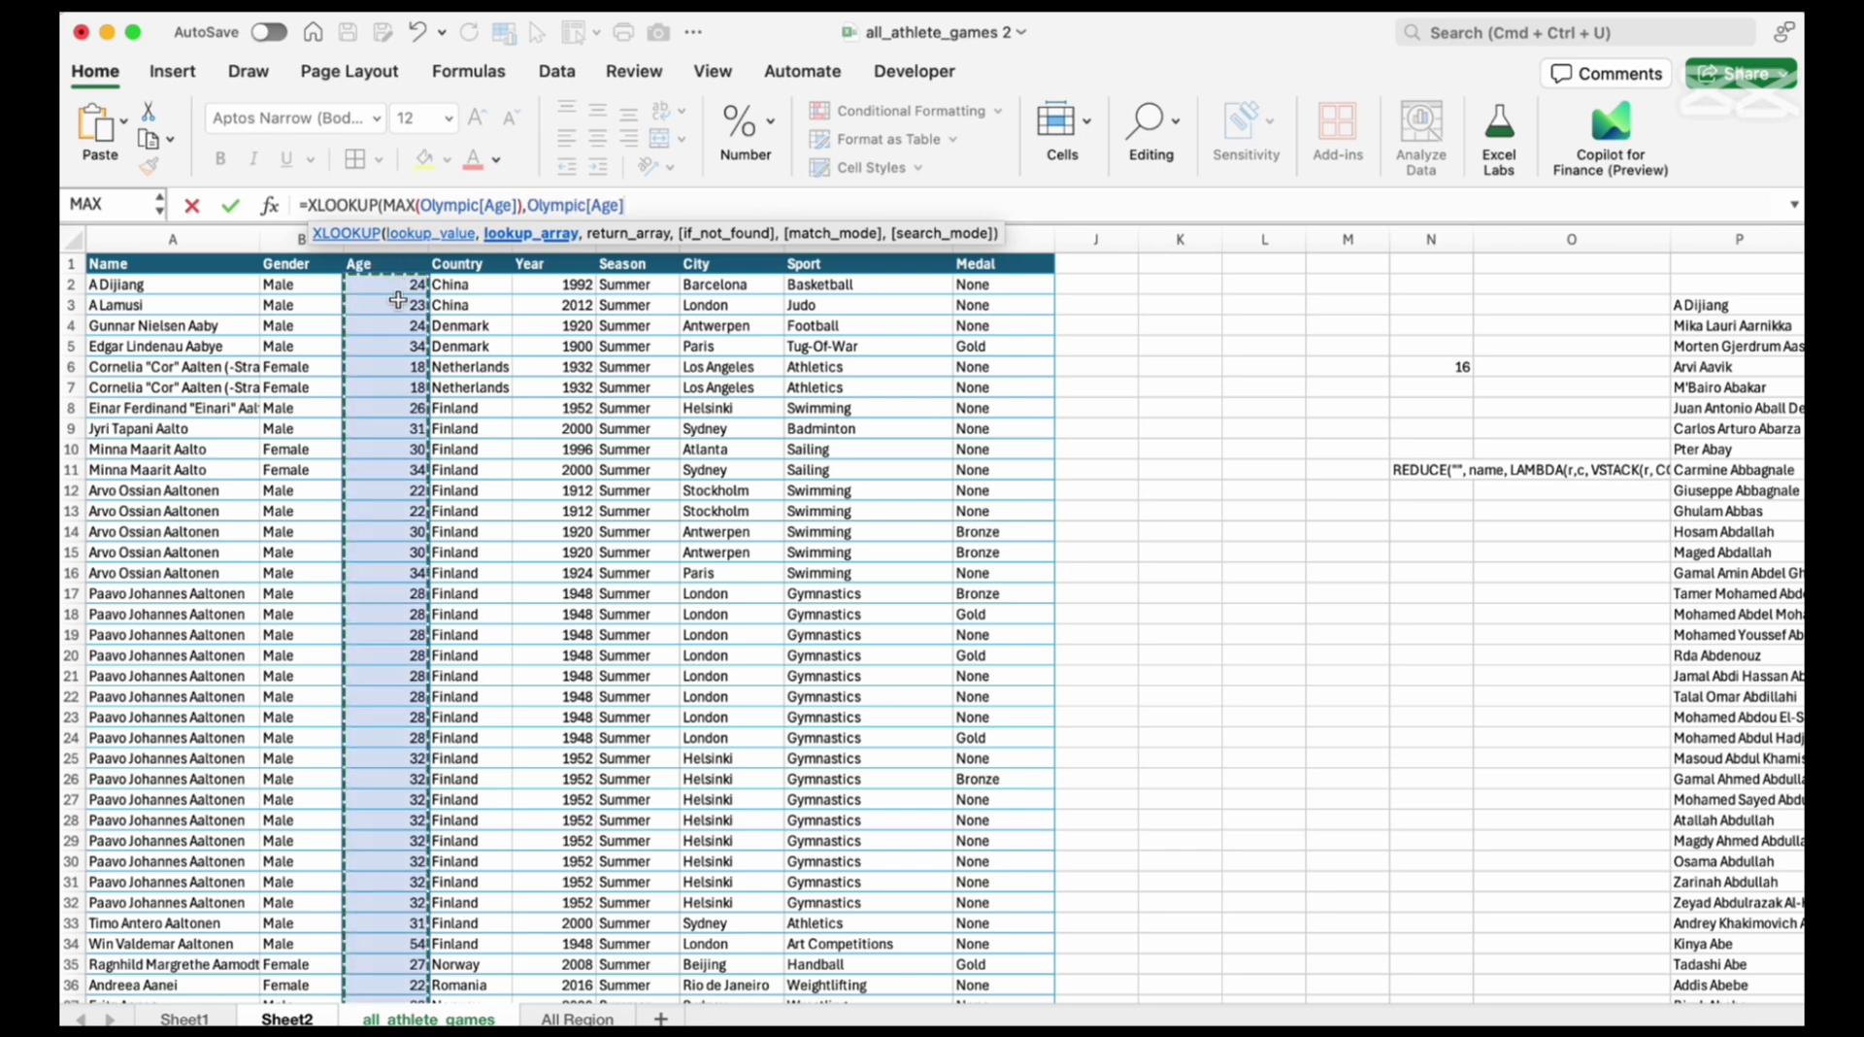
pyautogui.write(',')
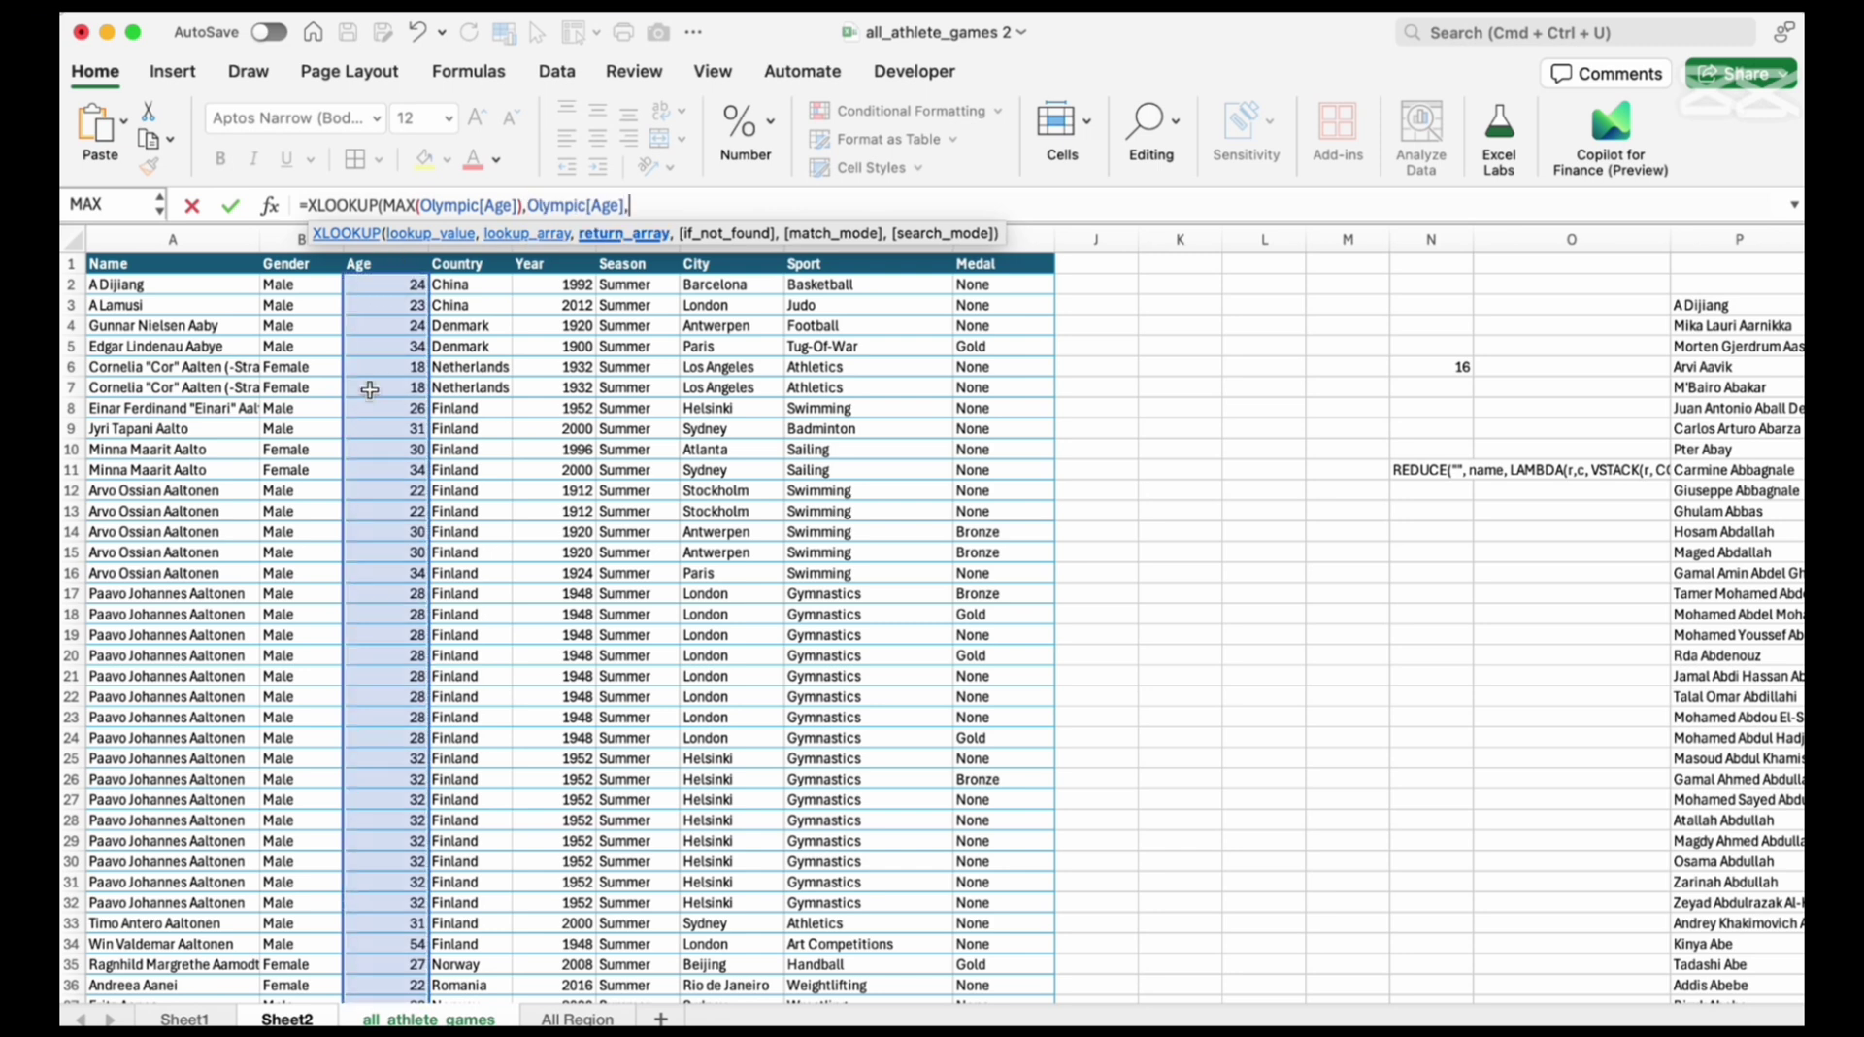
pyautogui.click(179, 255)
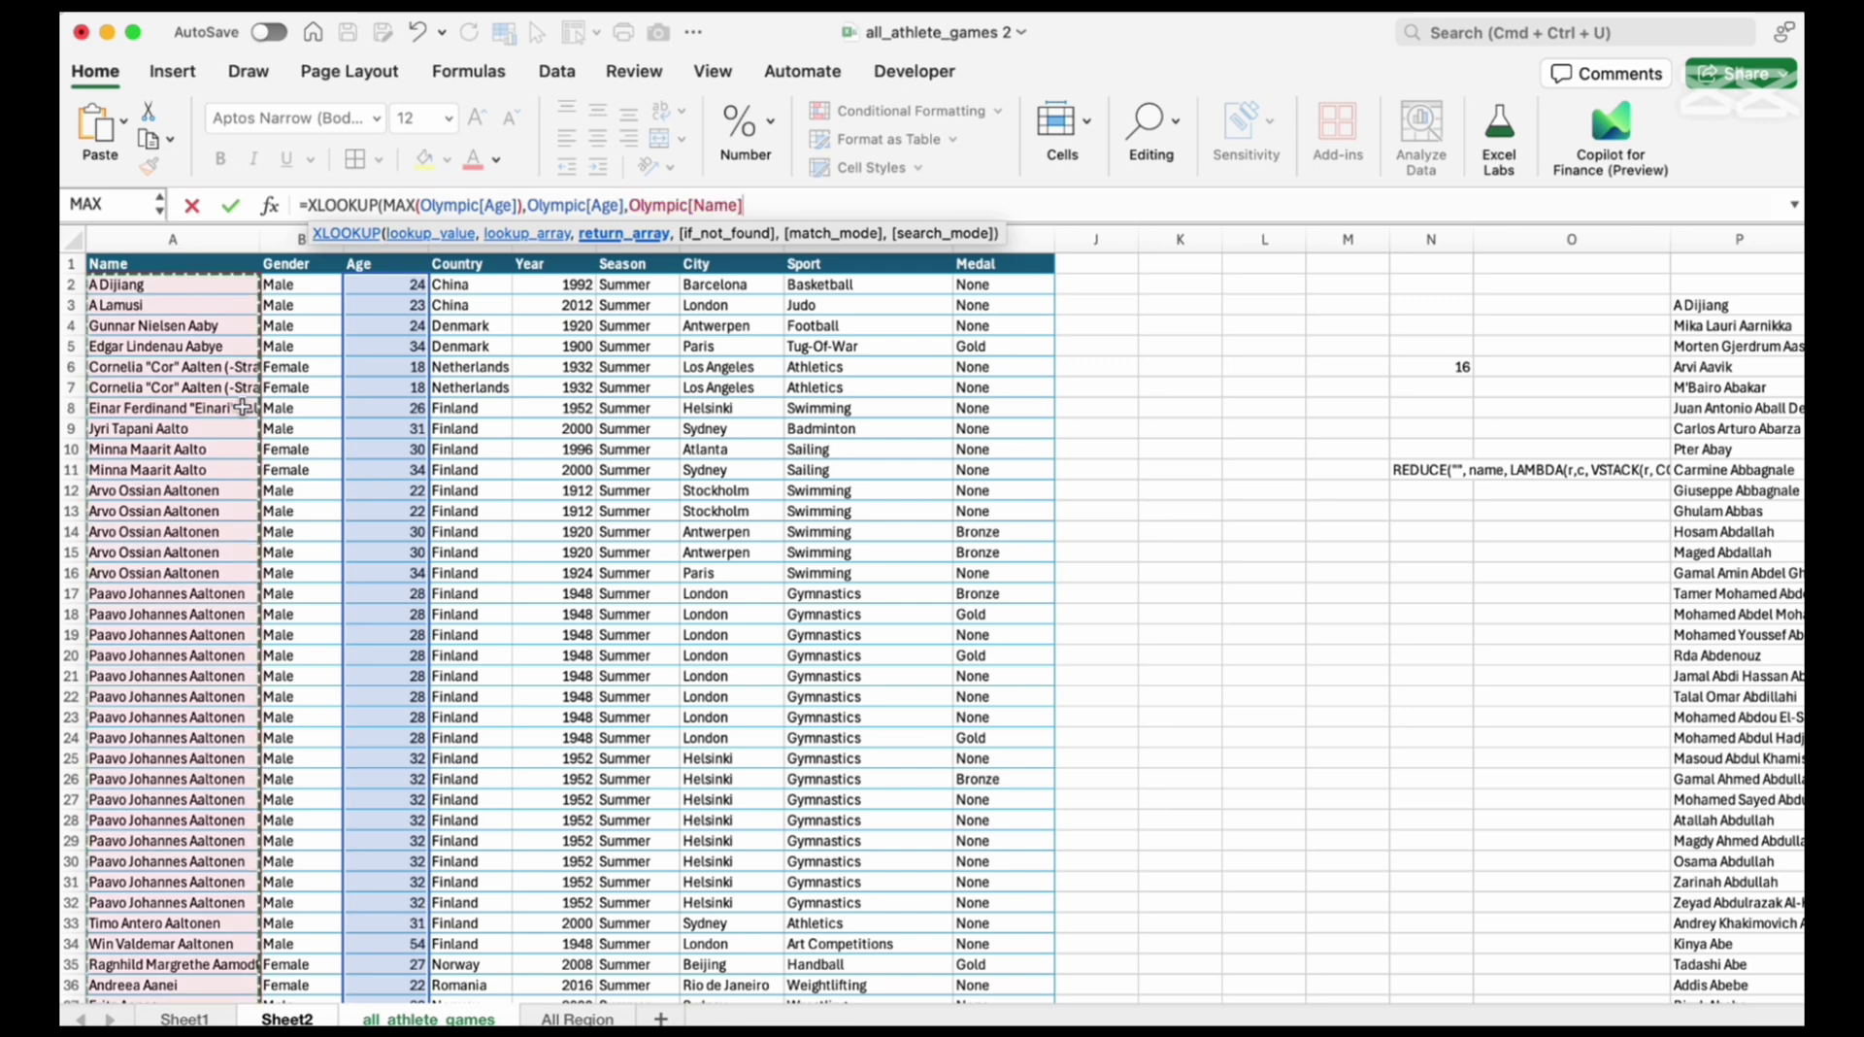
pyautogui.write(')')
pyautogui.press('Return')
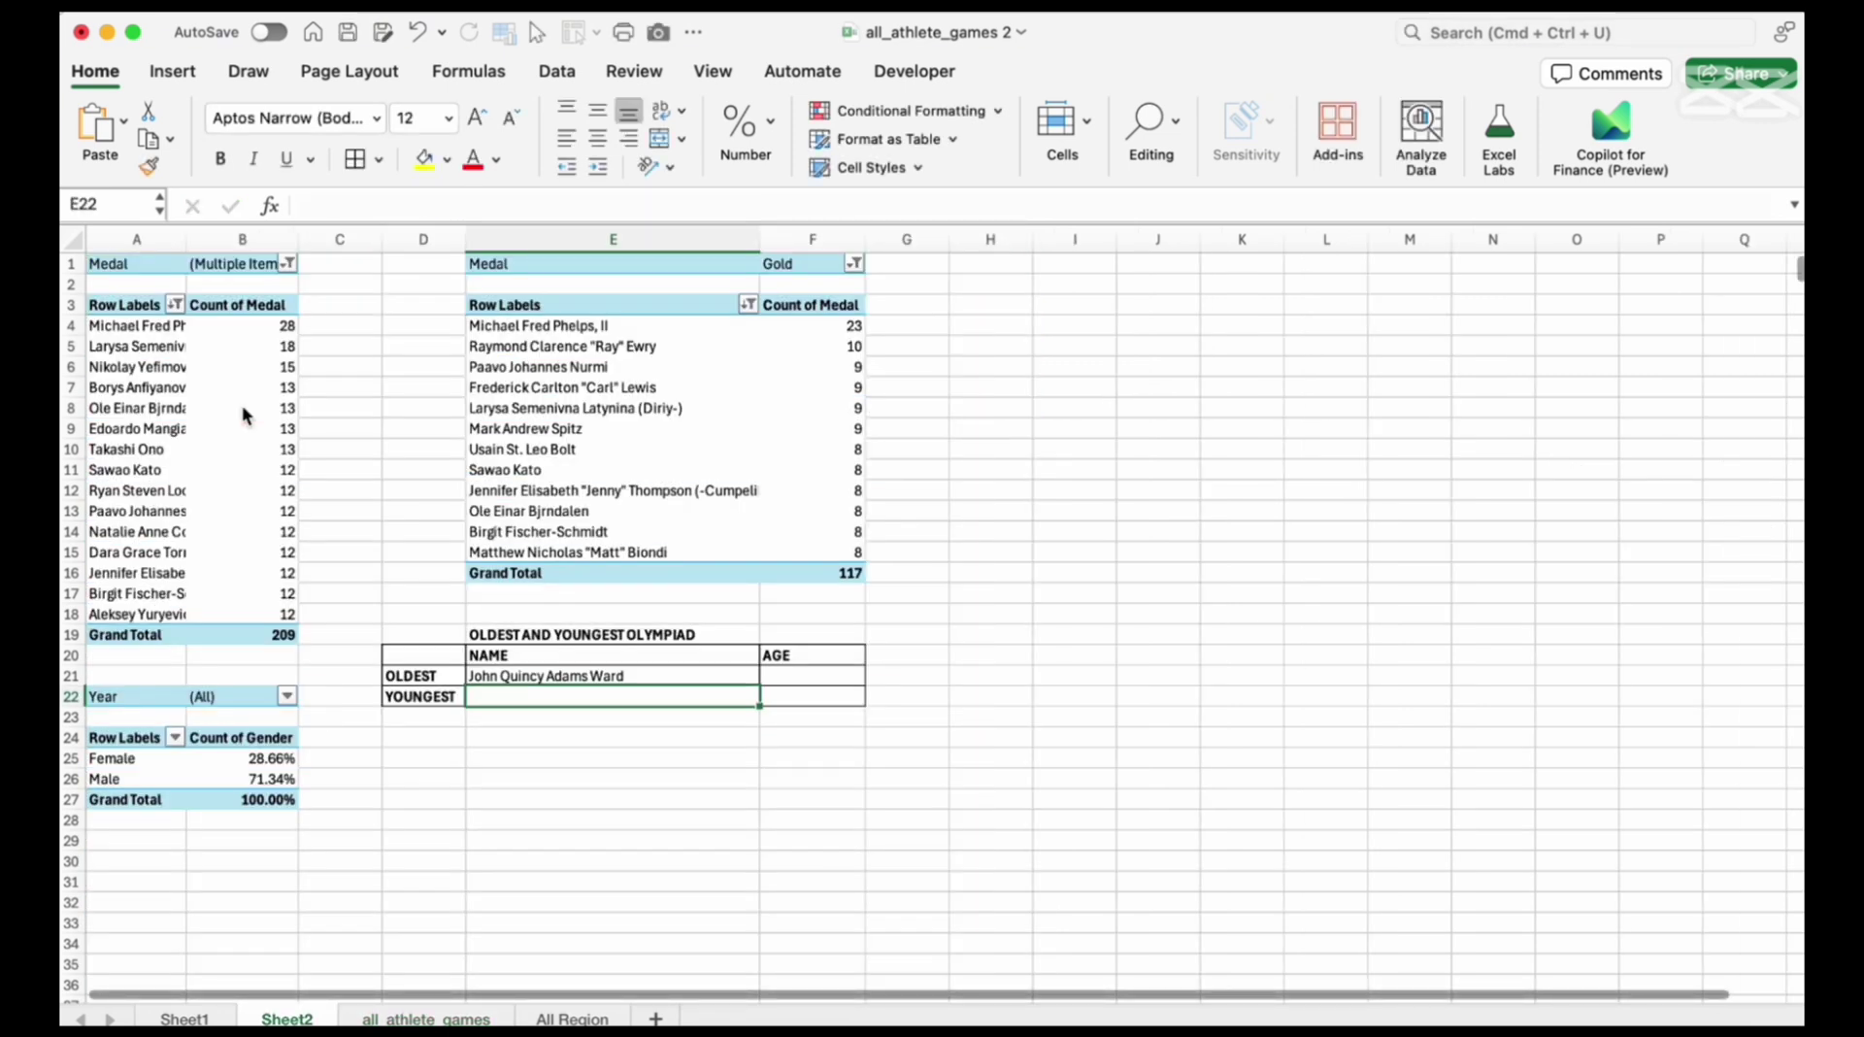
# Calculate the oldest athlete's age in F21 with =MAX(Olympic[Age])
pyautogui.click(799, 677)
pyautogui.write('ma')
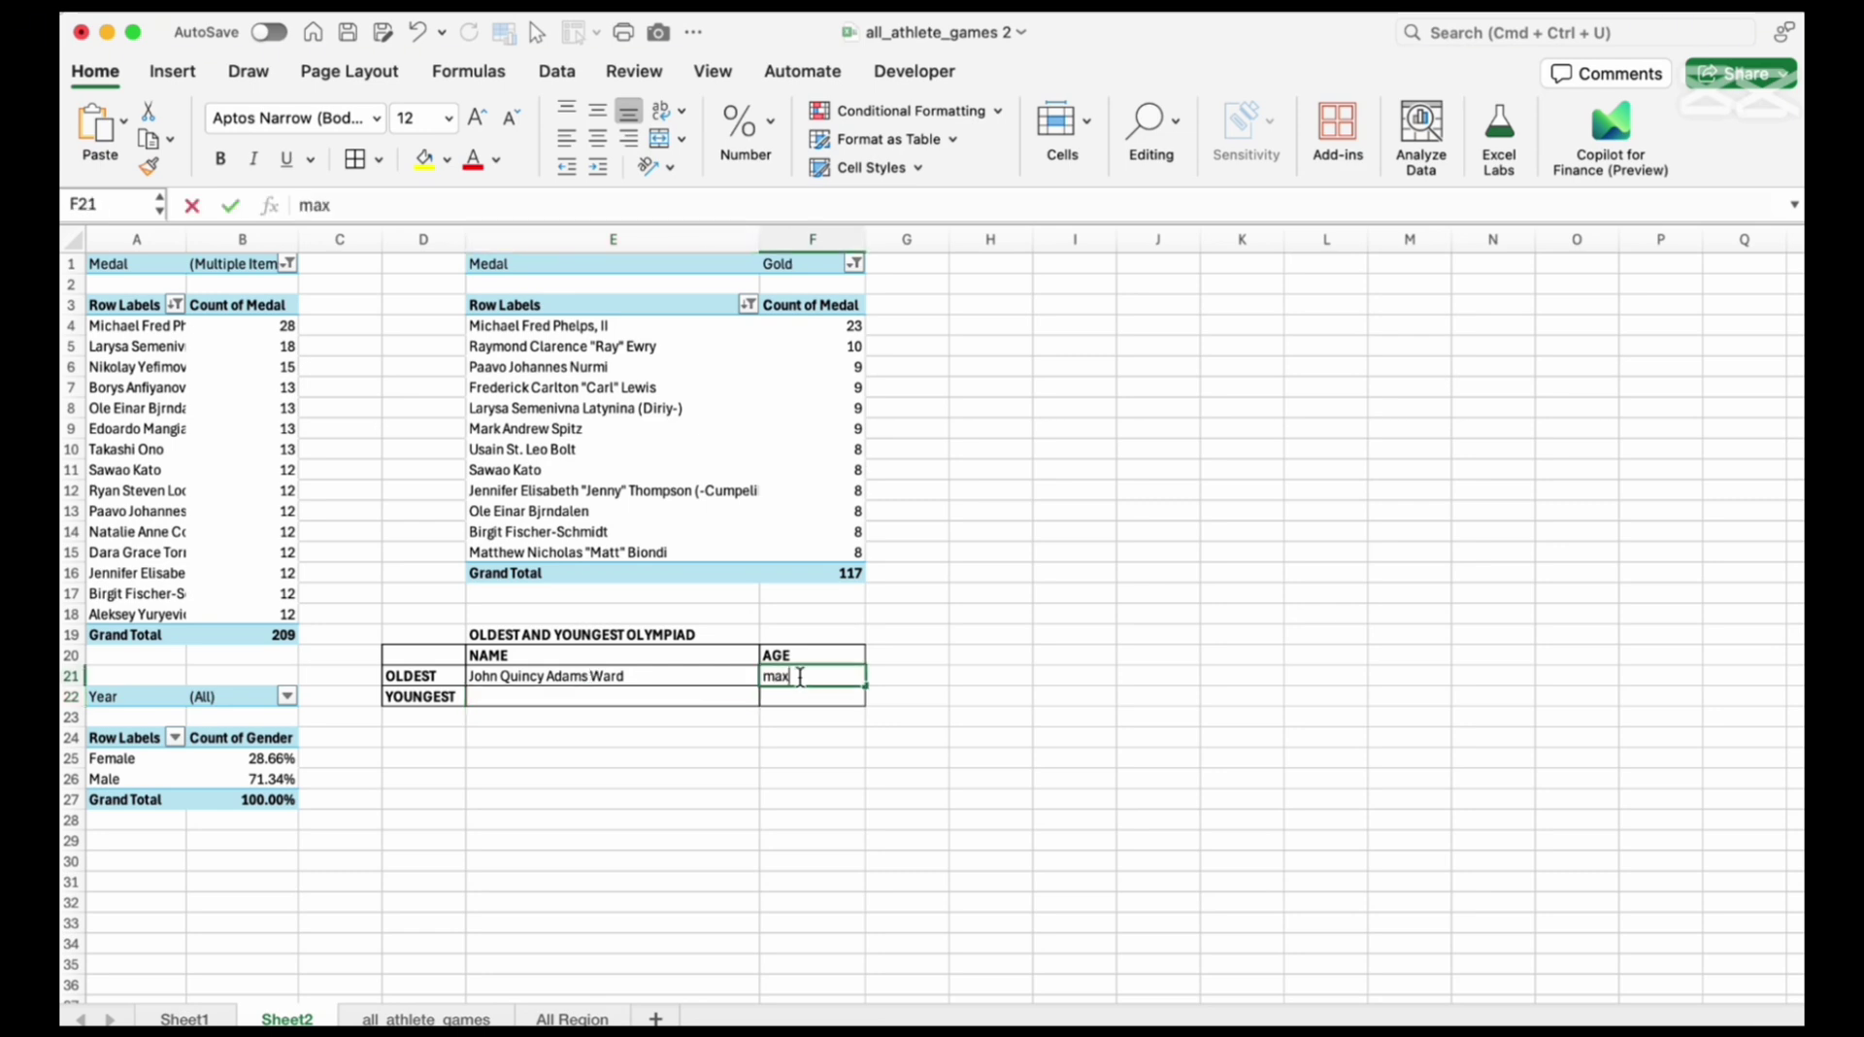
pyautogui.write('x')
pyautogui.press('BackSpace')
pyautogui.press('BackSpace')
pyautogui.press('BackSpace')
pyautogui.write('=max')
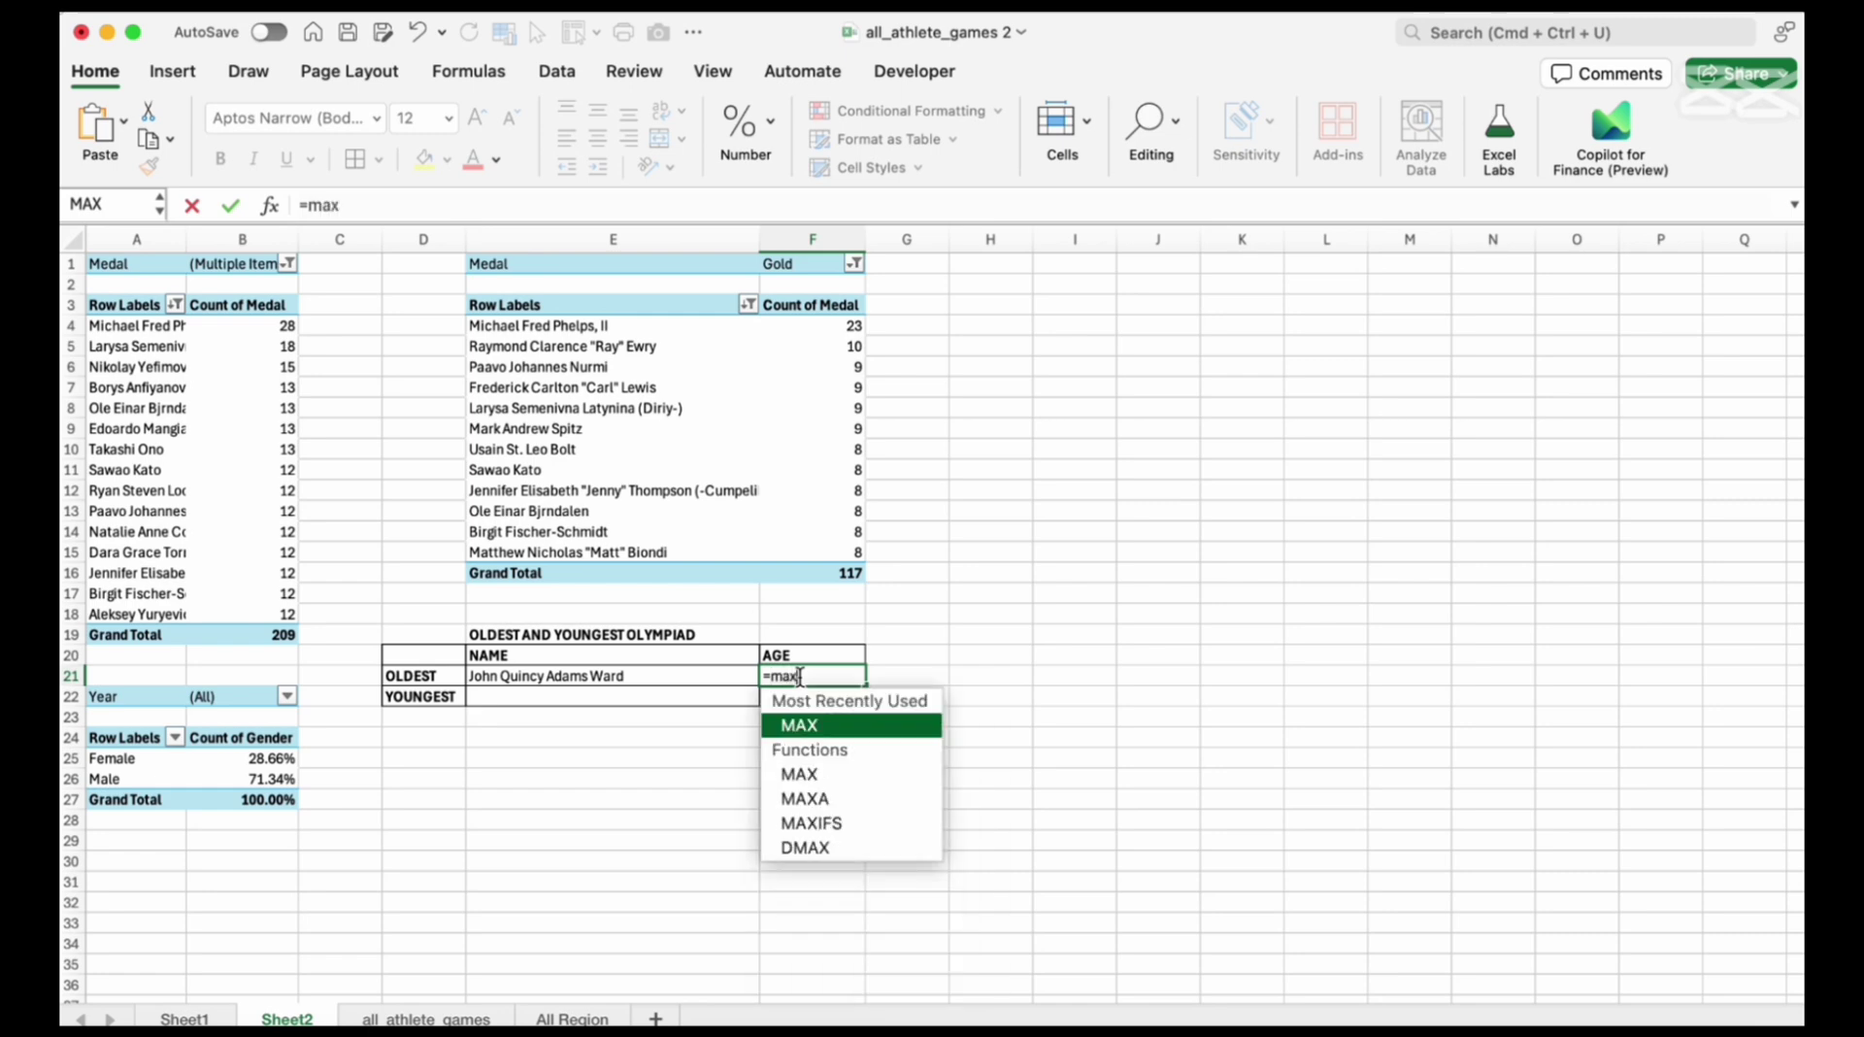
pyautogui.press('Tab')
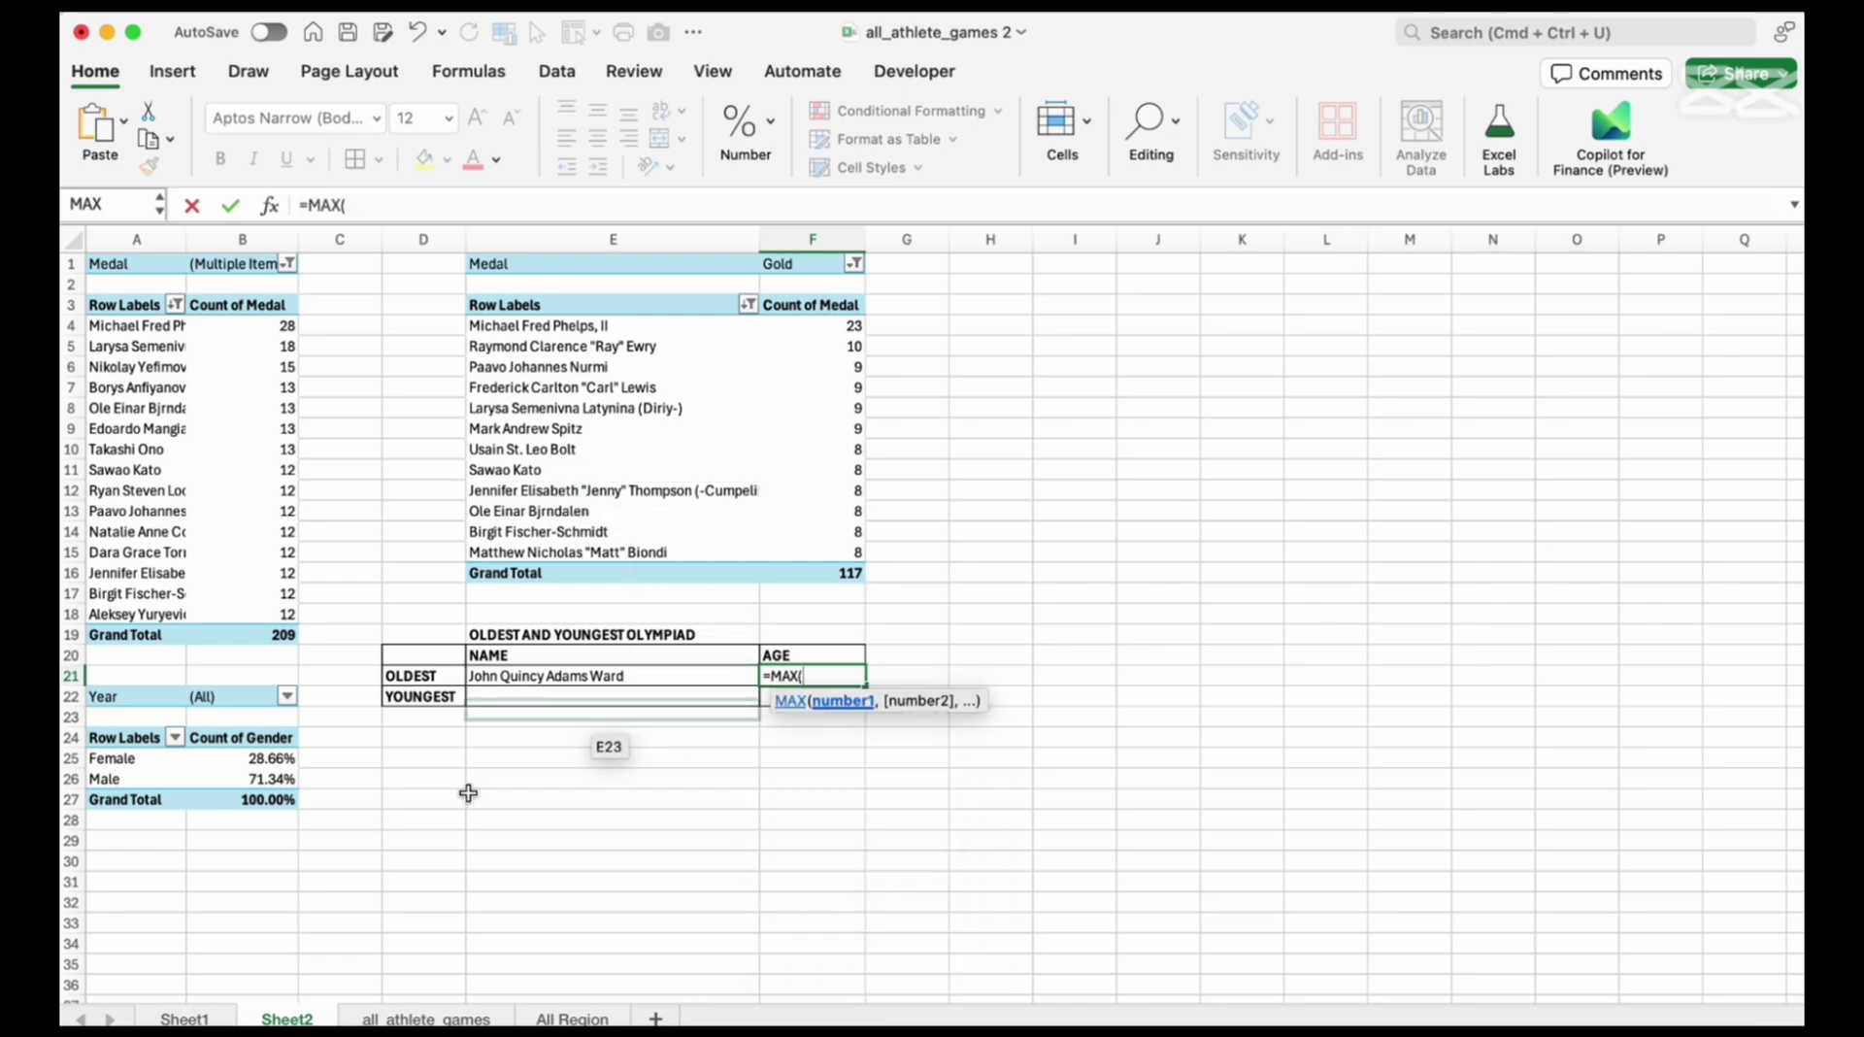
pyautogui.click(412, 1017)
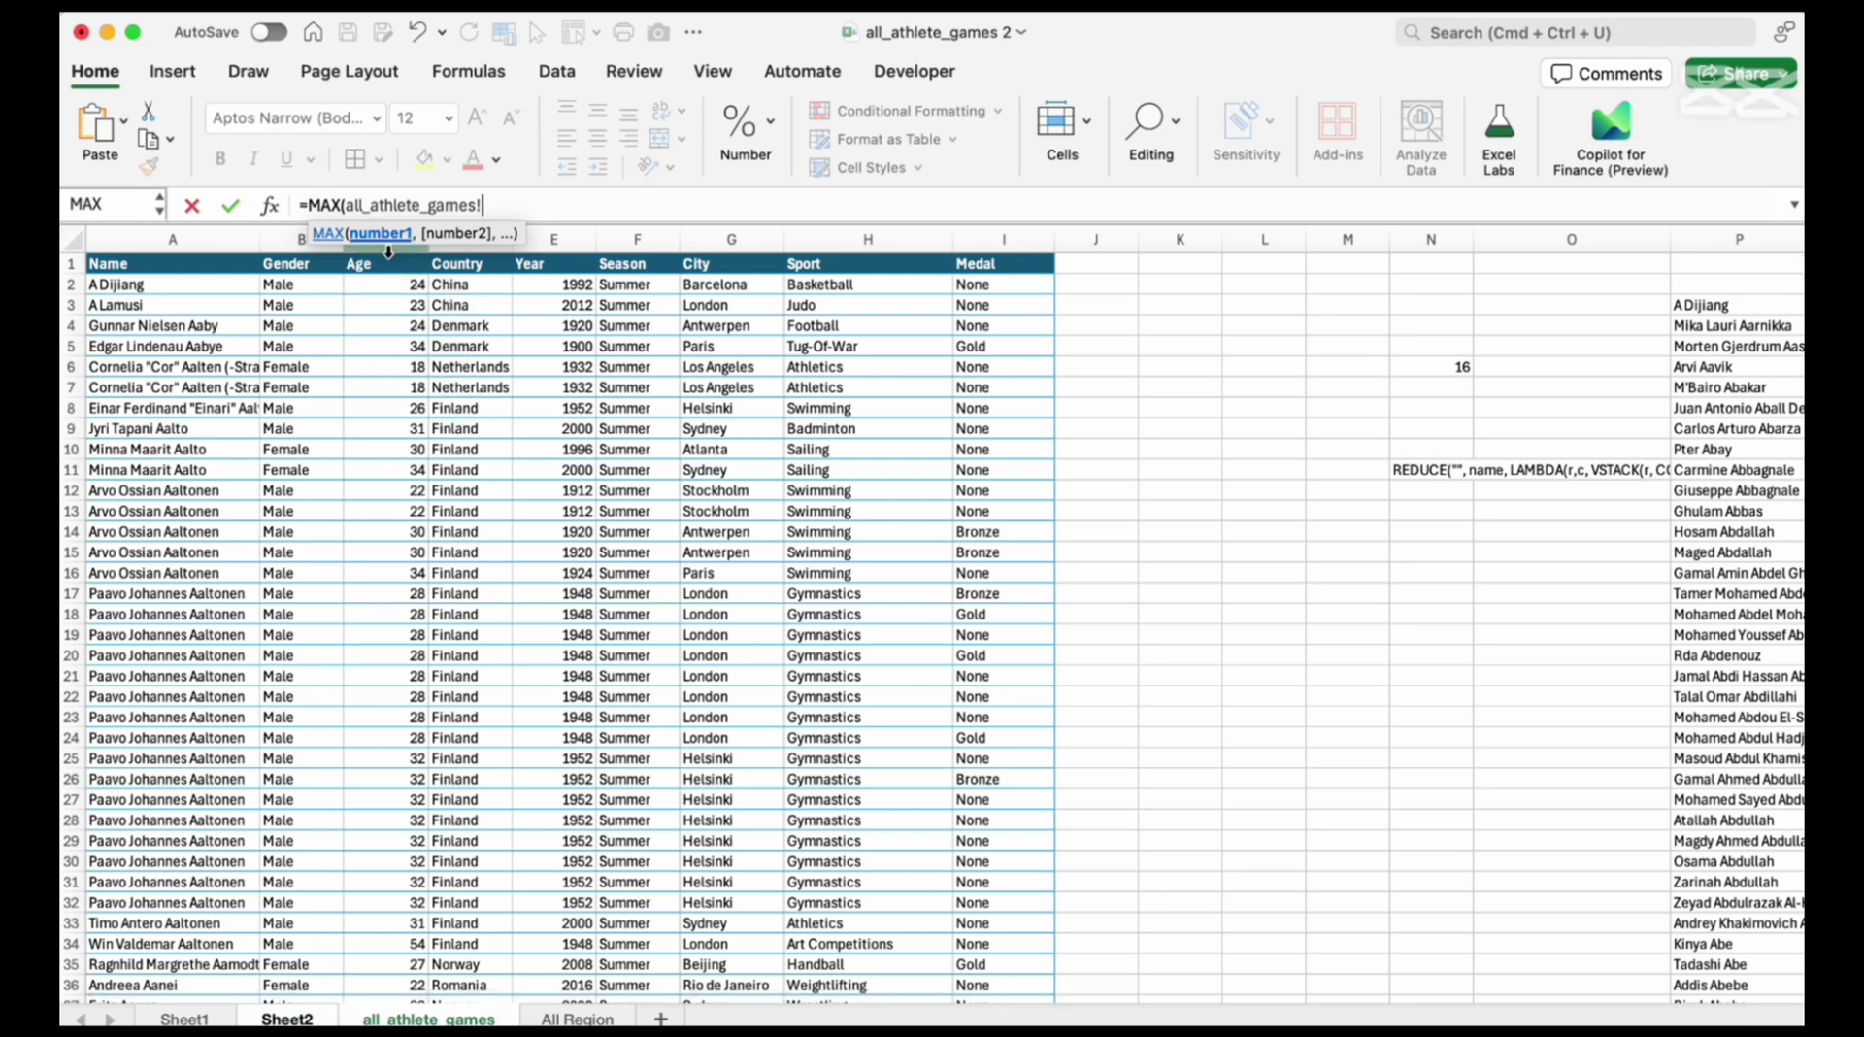
pyautogui.click(389, 251)
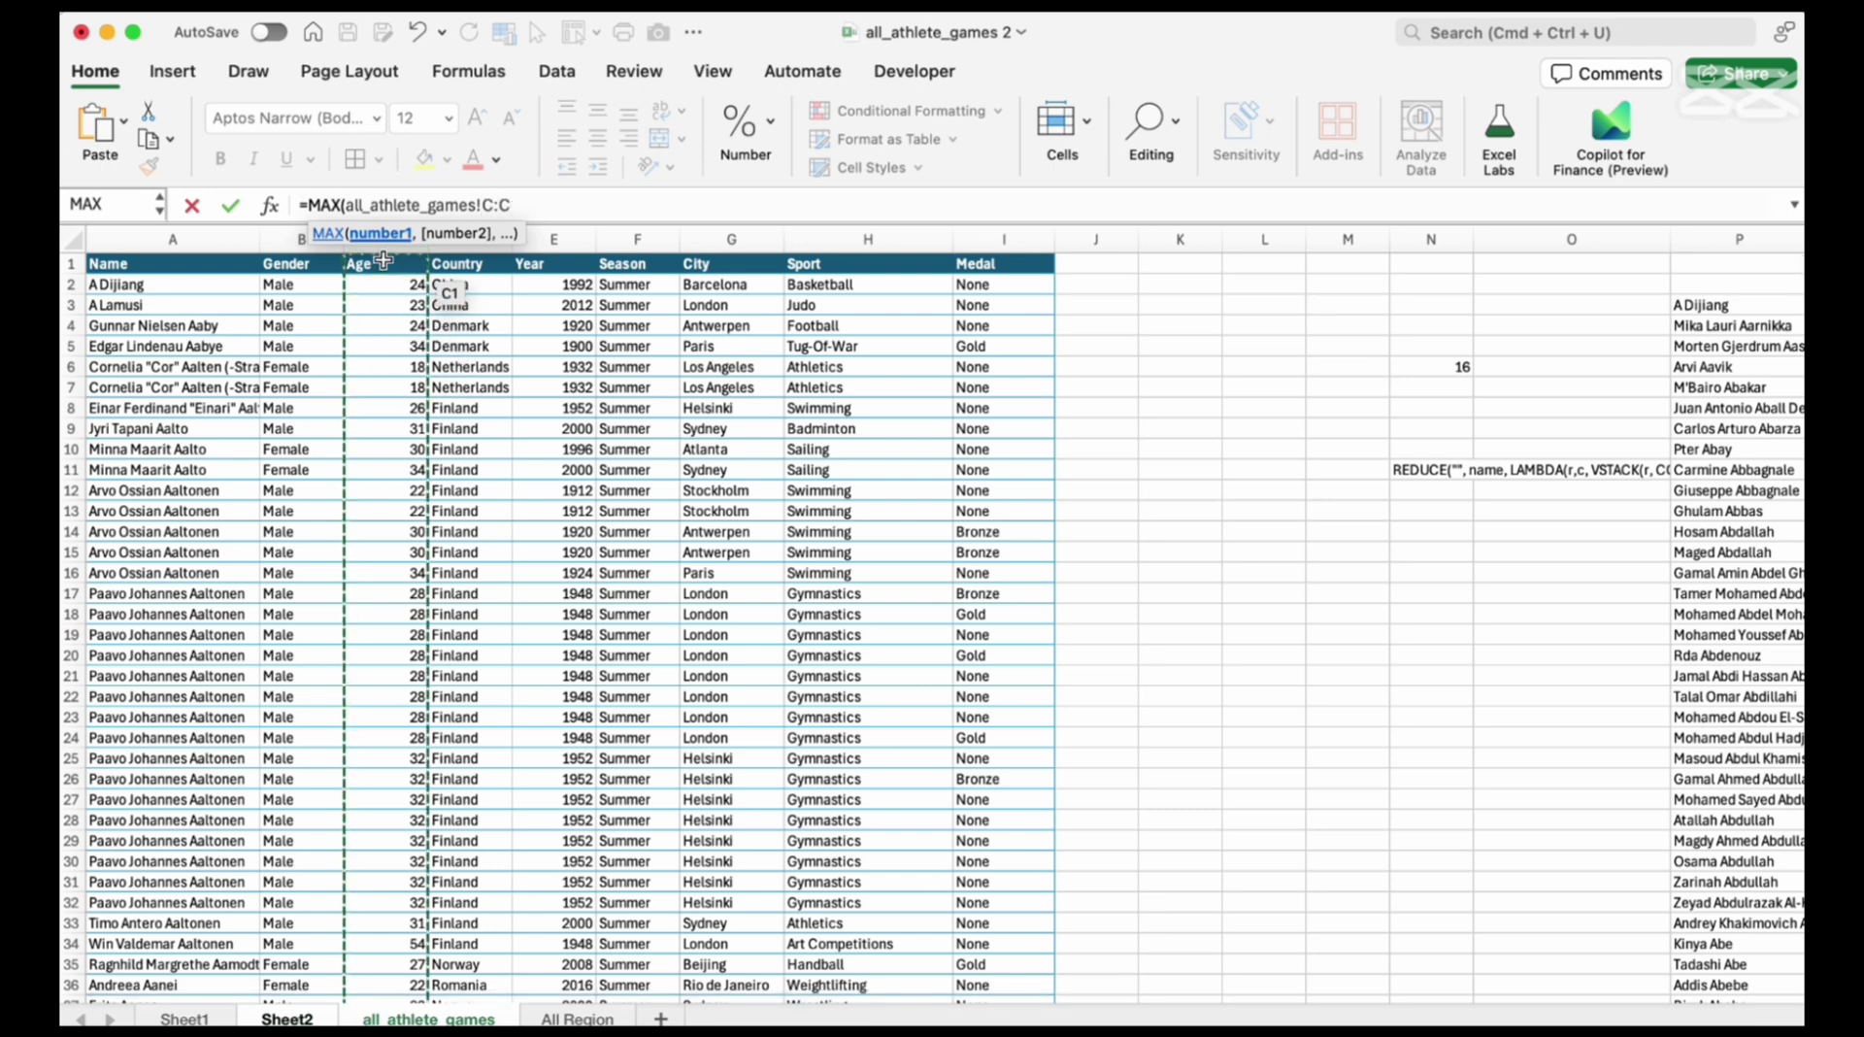
pyautogui.click(383, 260)
pyautogui.write(')')
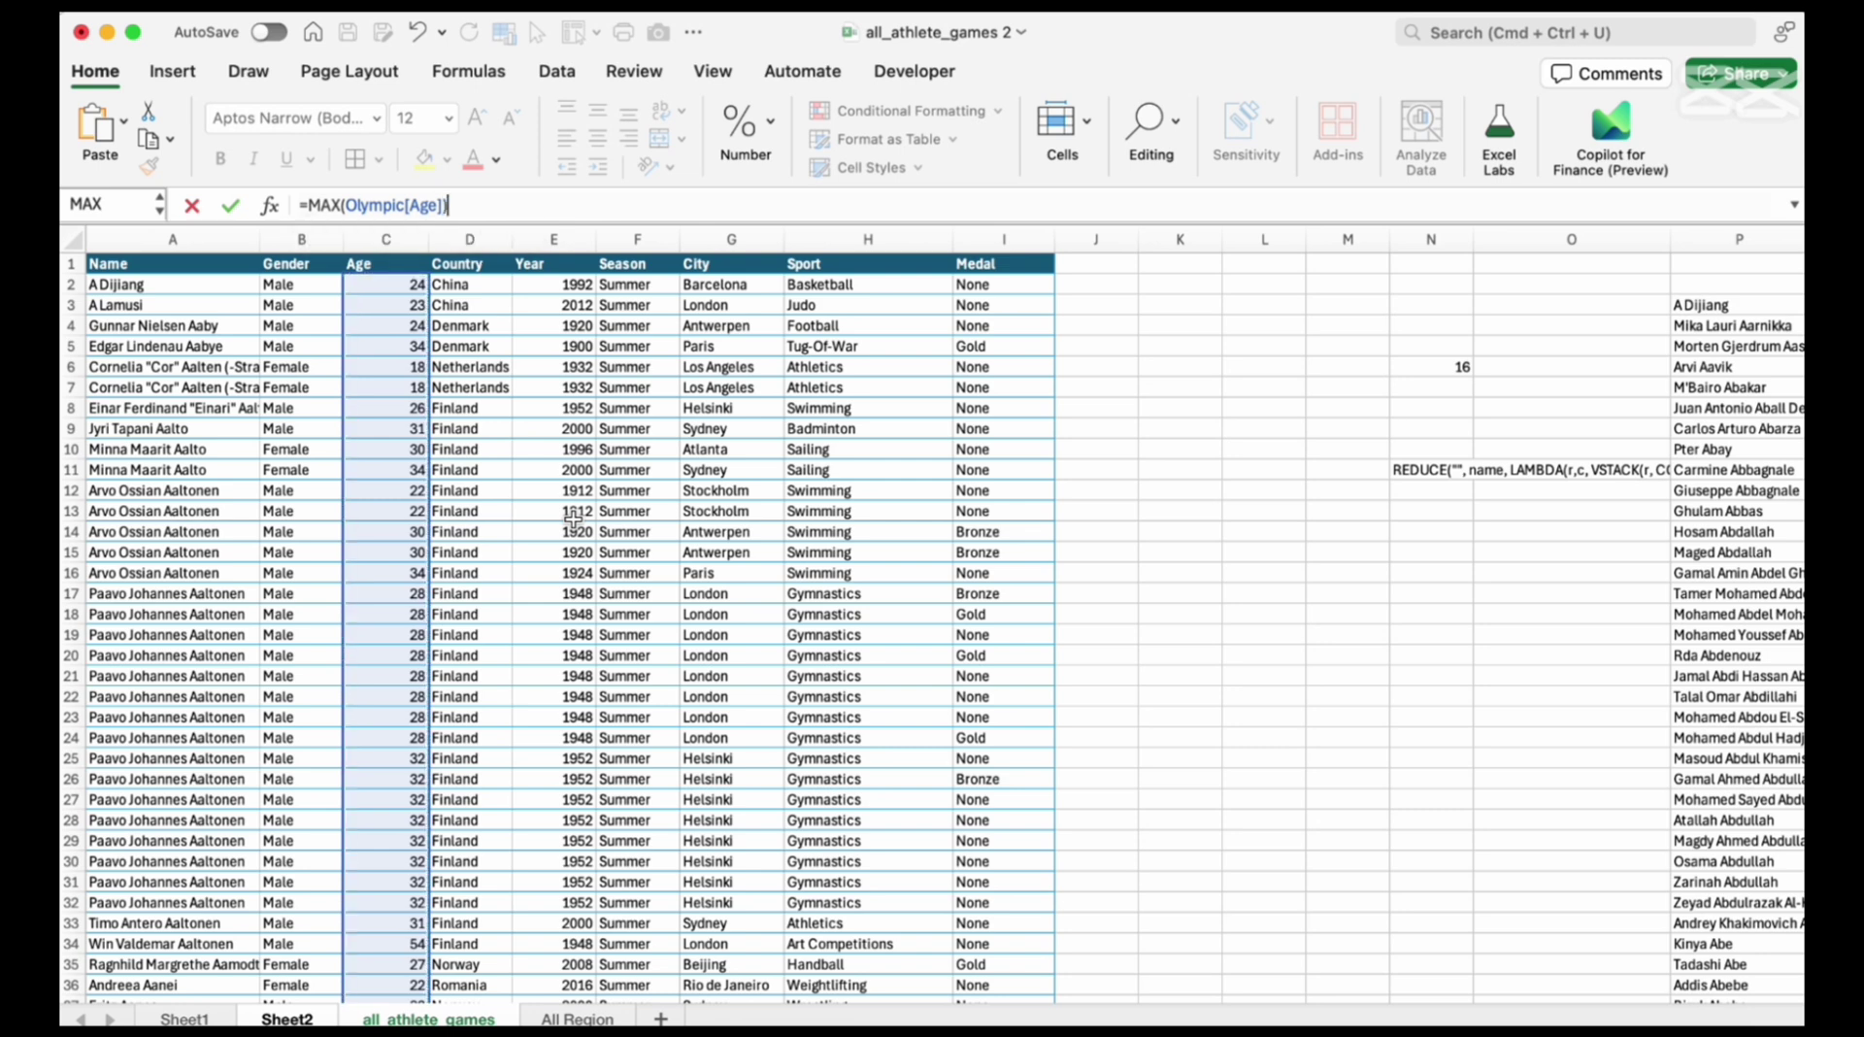
pyautogui.press('Return')
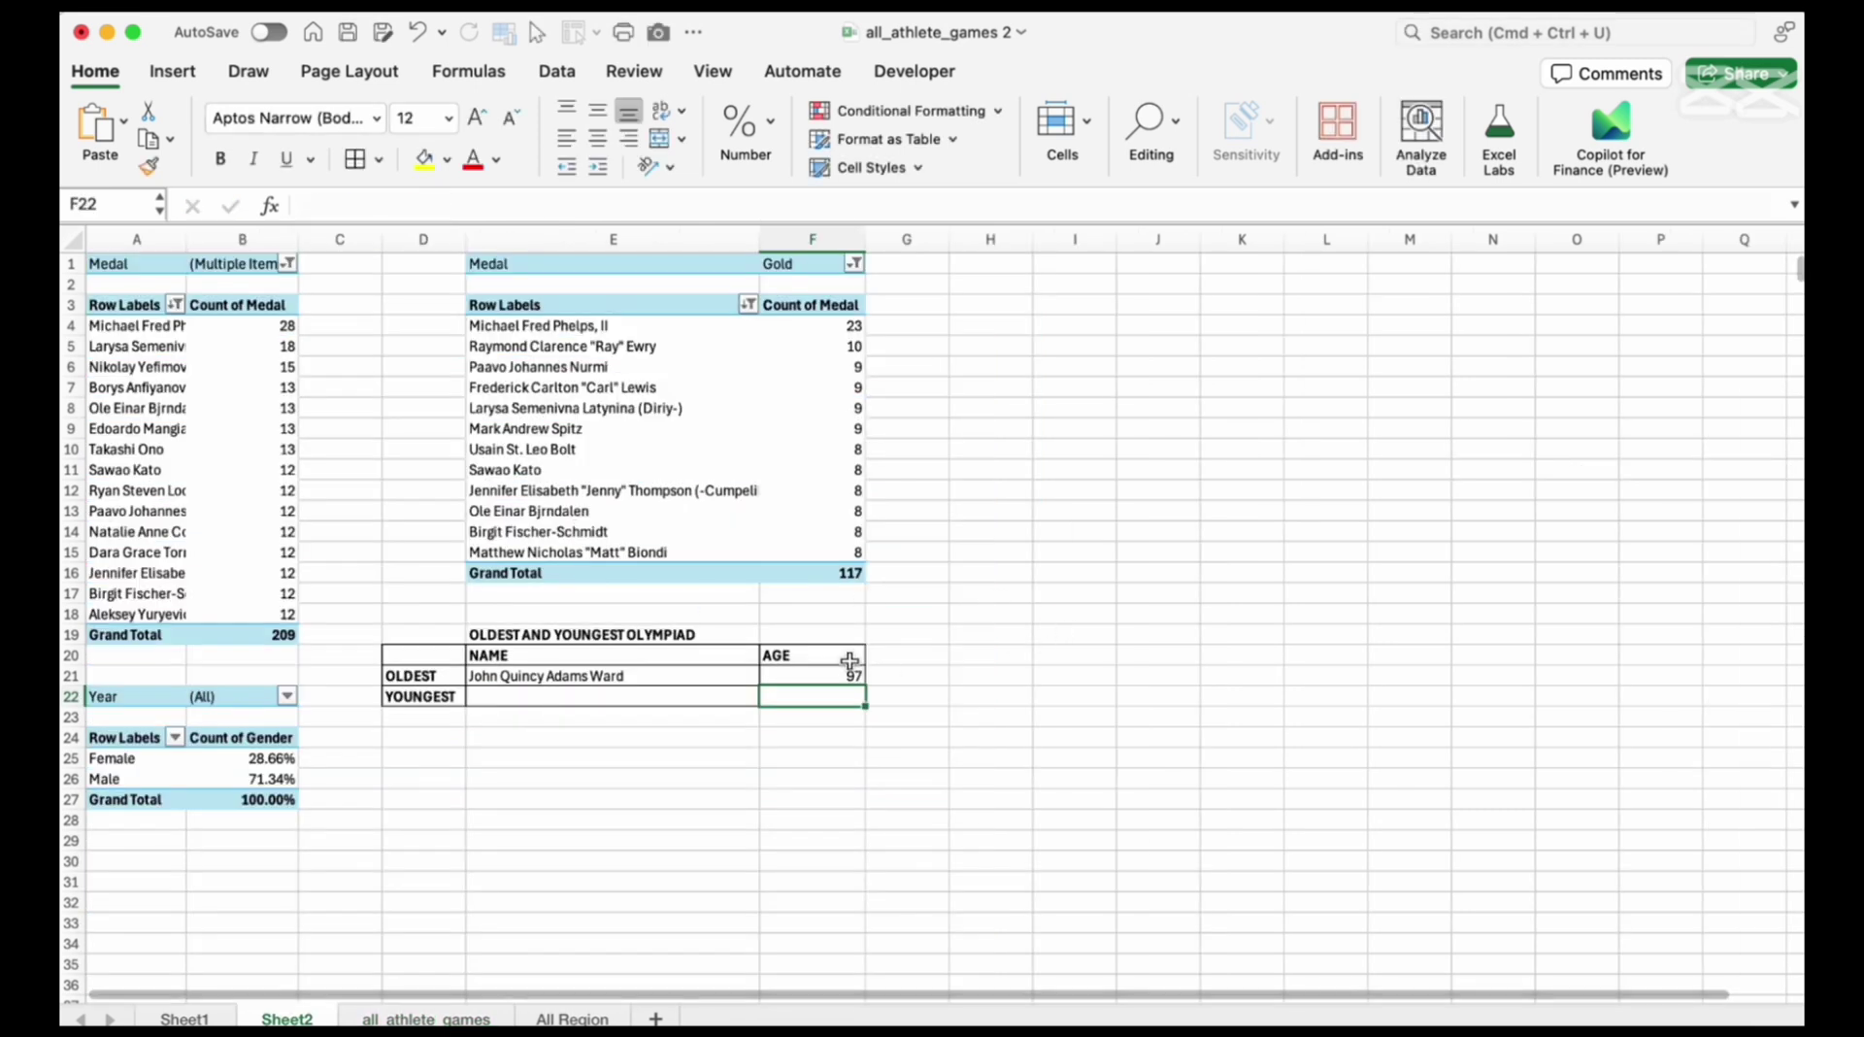
# Calculate the youngest athlete's age in F22 with =MIN(Olympic[Age])
pyautogui.write('=')
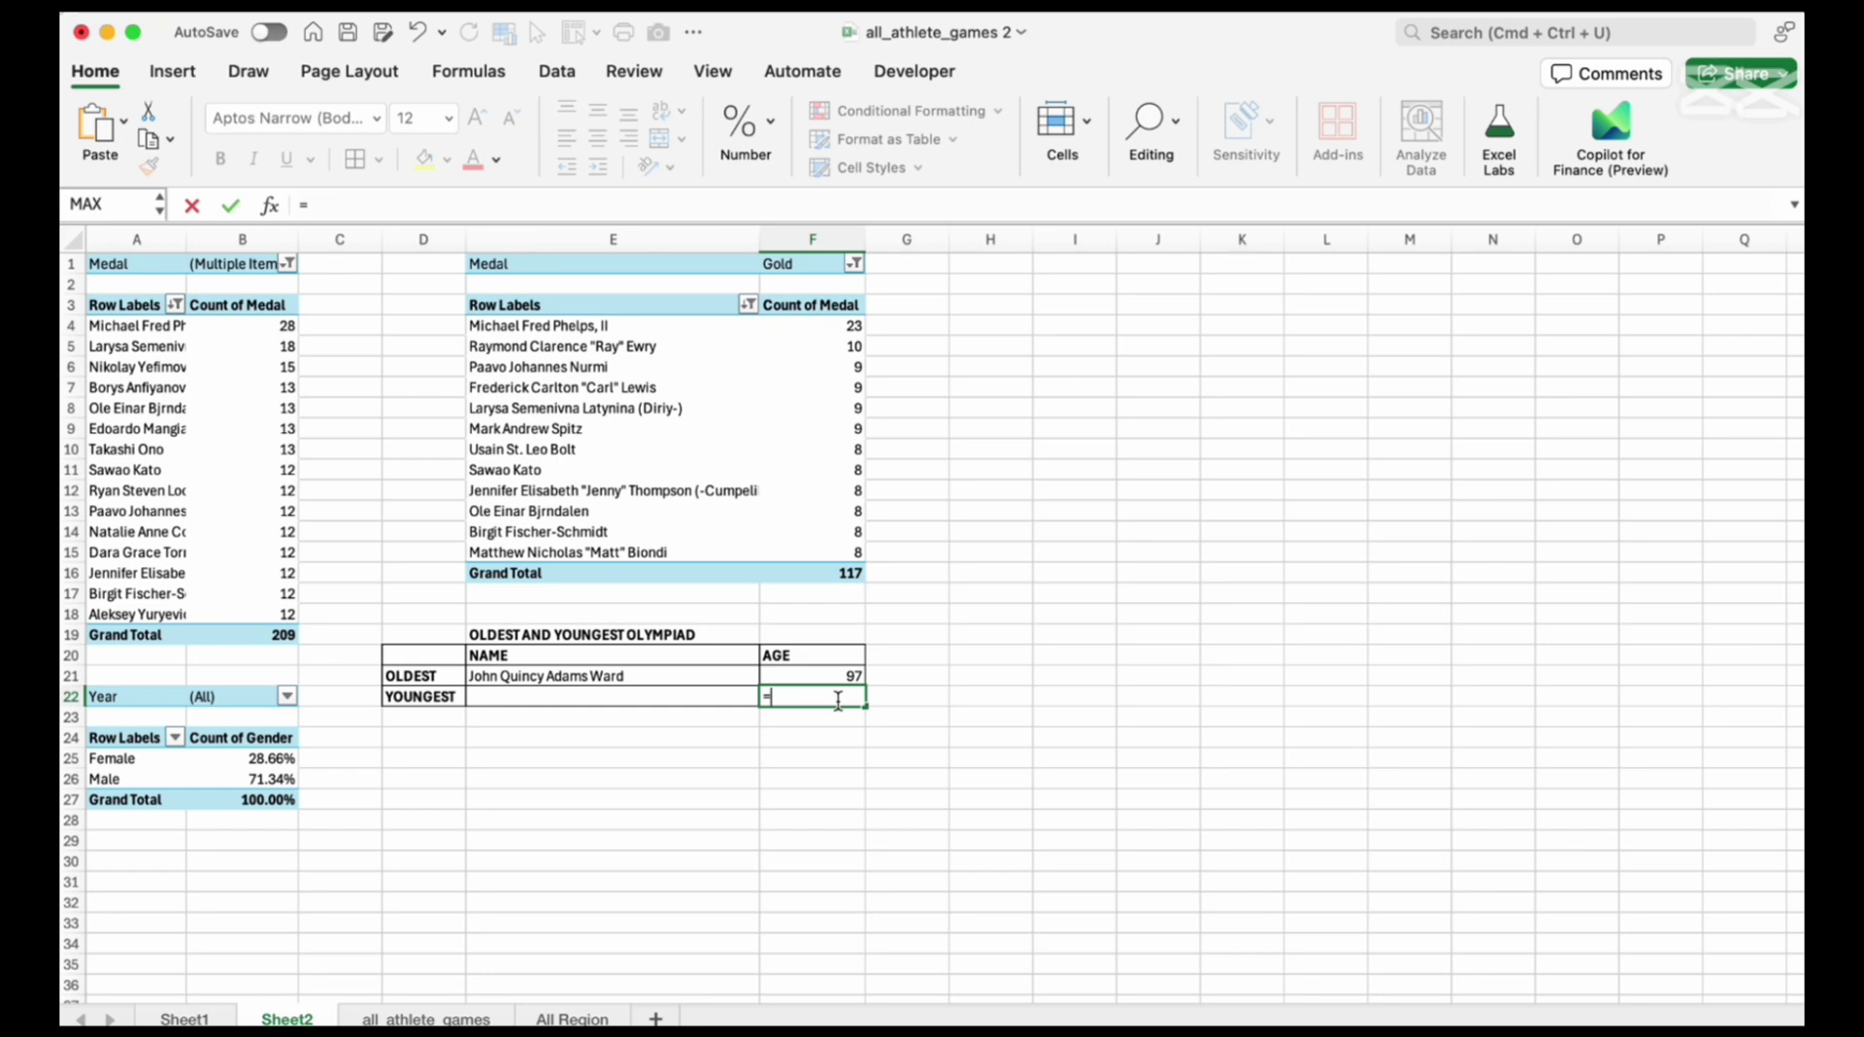
pyautogui.write('MIN(')
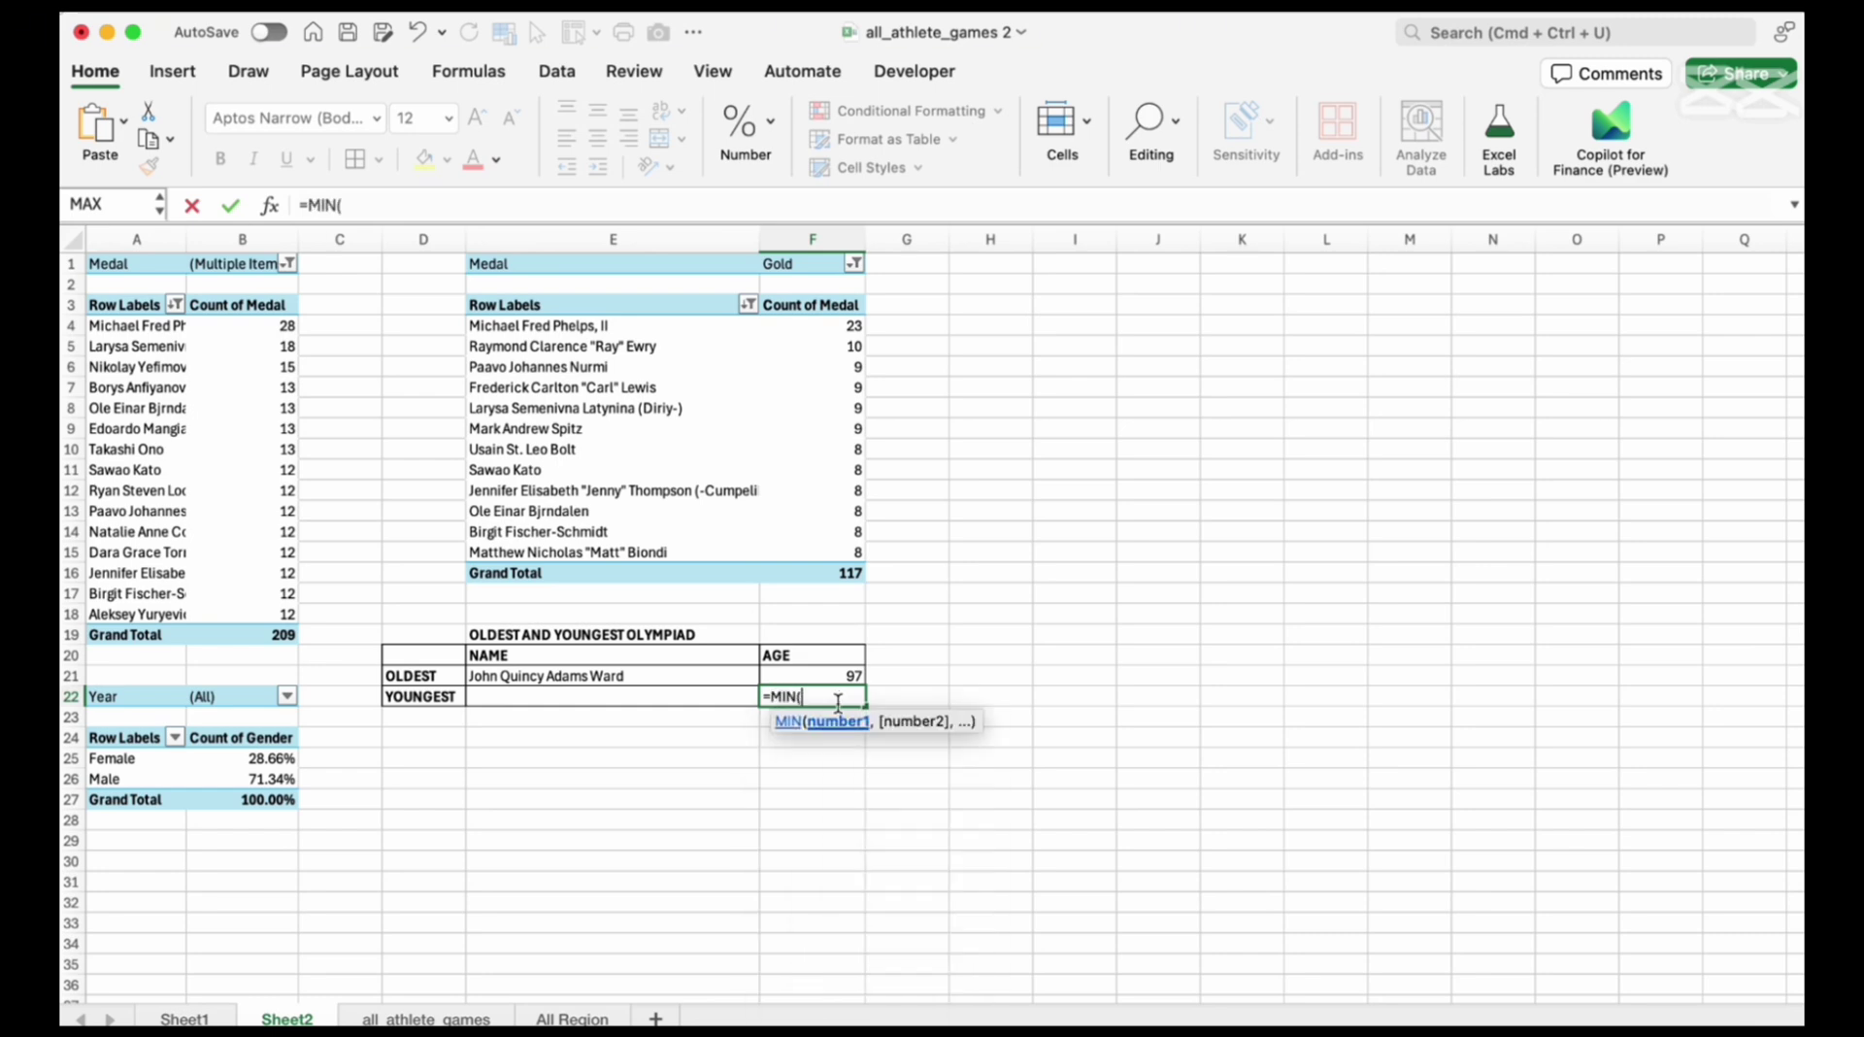
pyautogui.click(418, 1018)
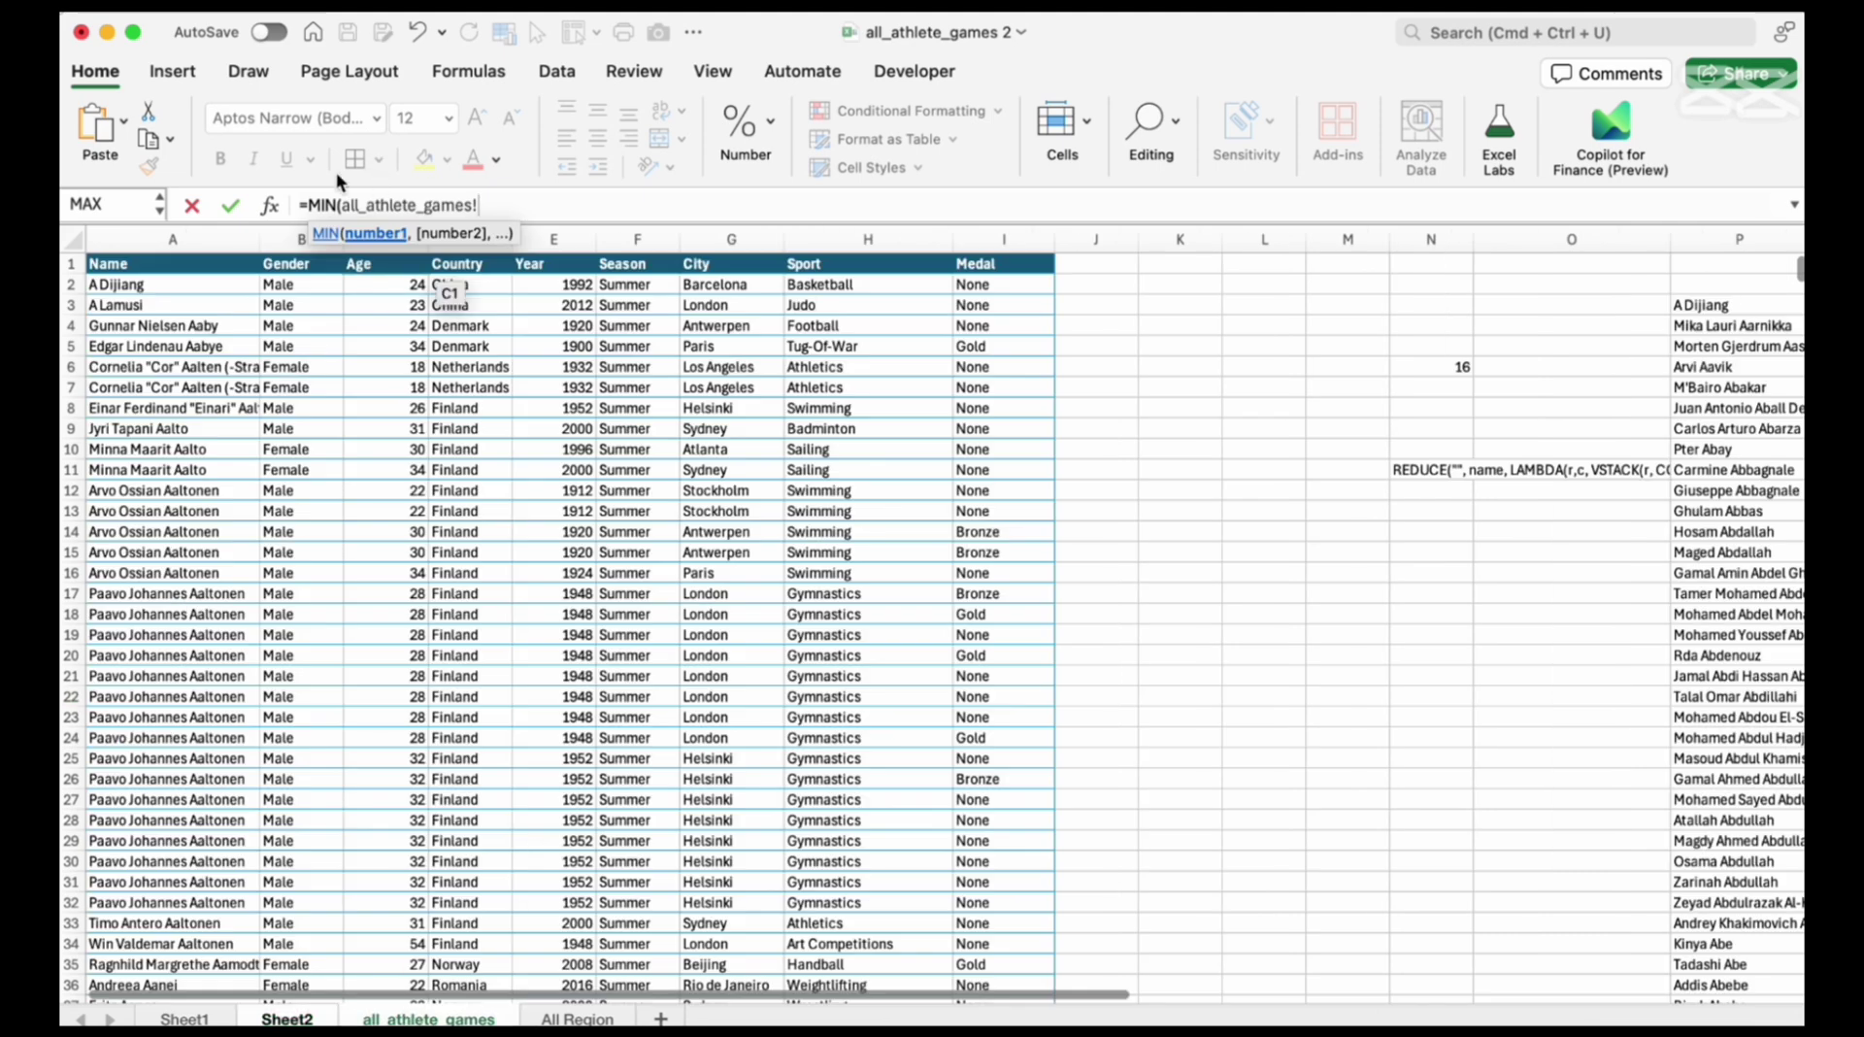
pyautogui.click(380, 255)
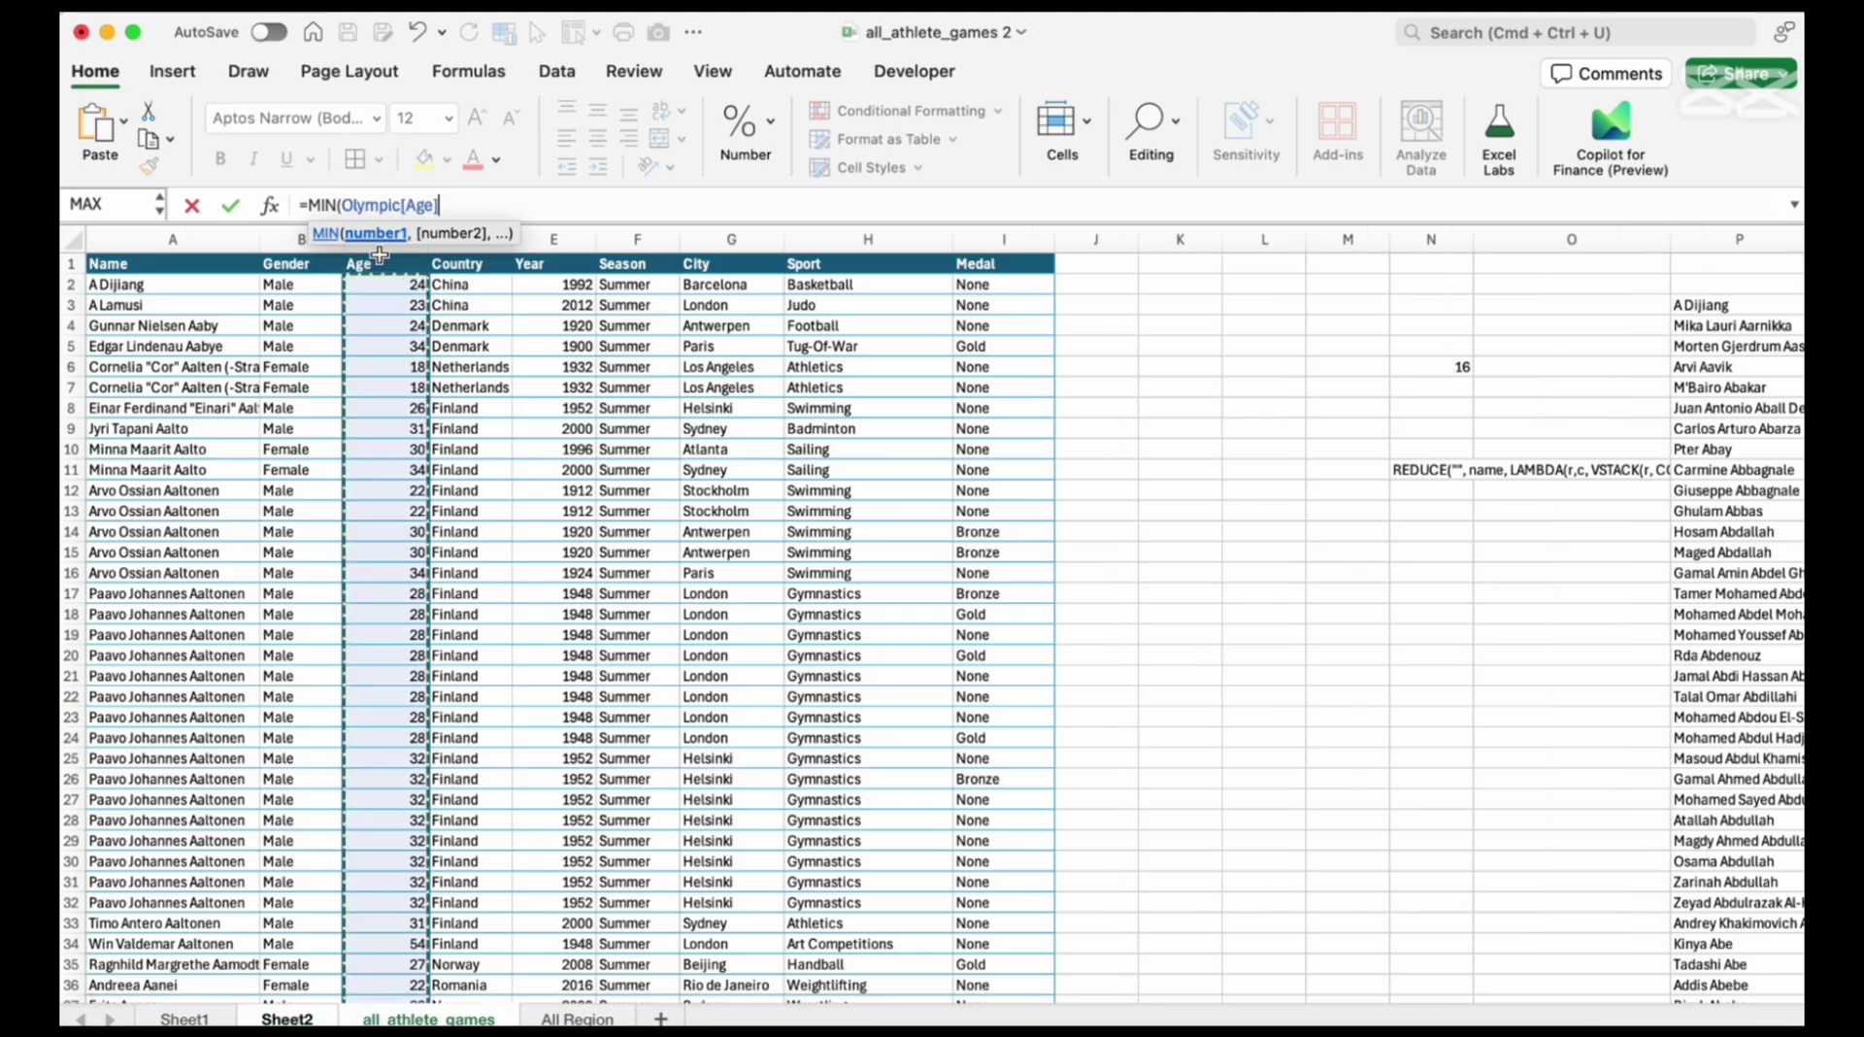
pyautogui.write(')')
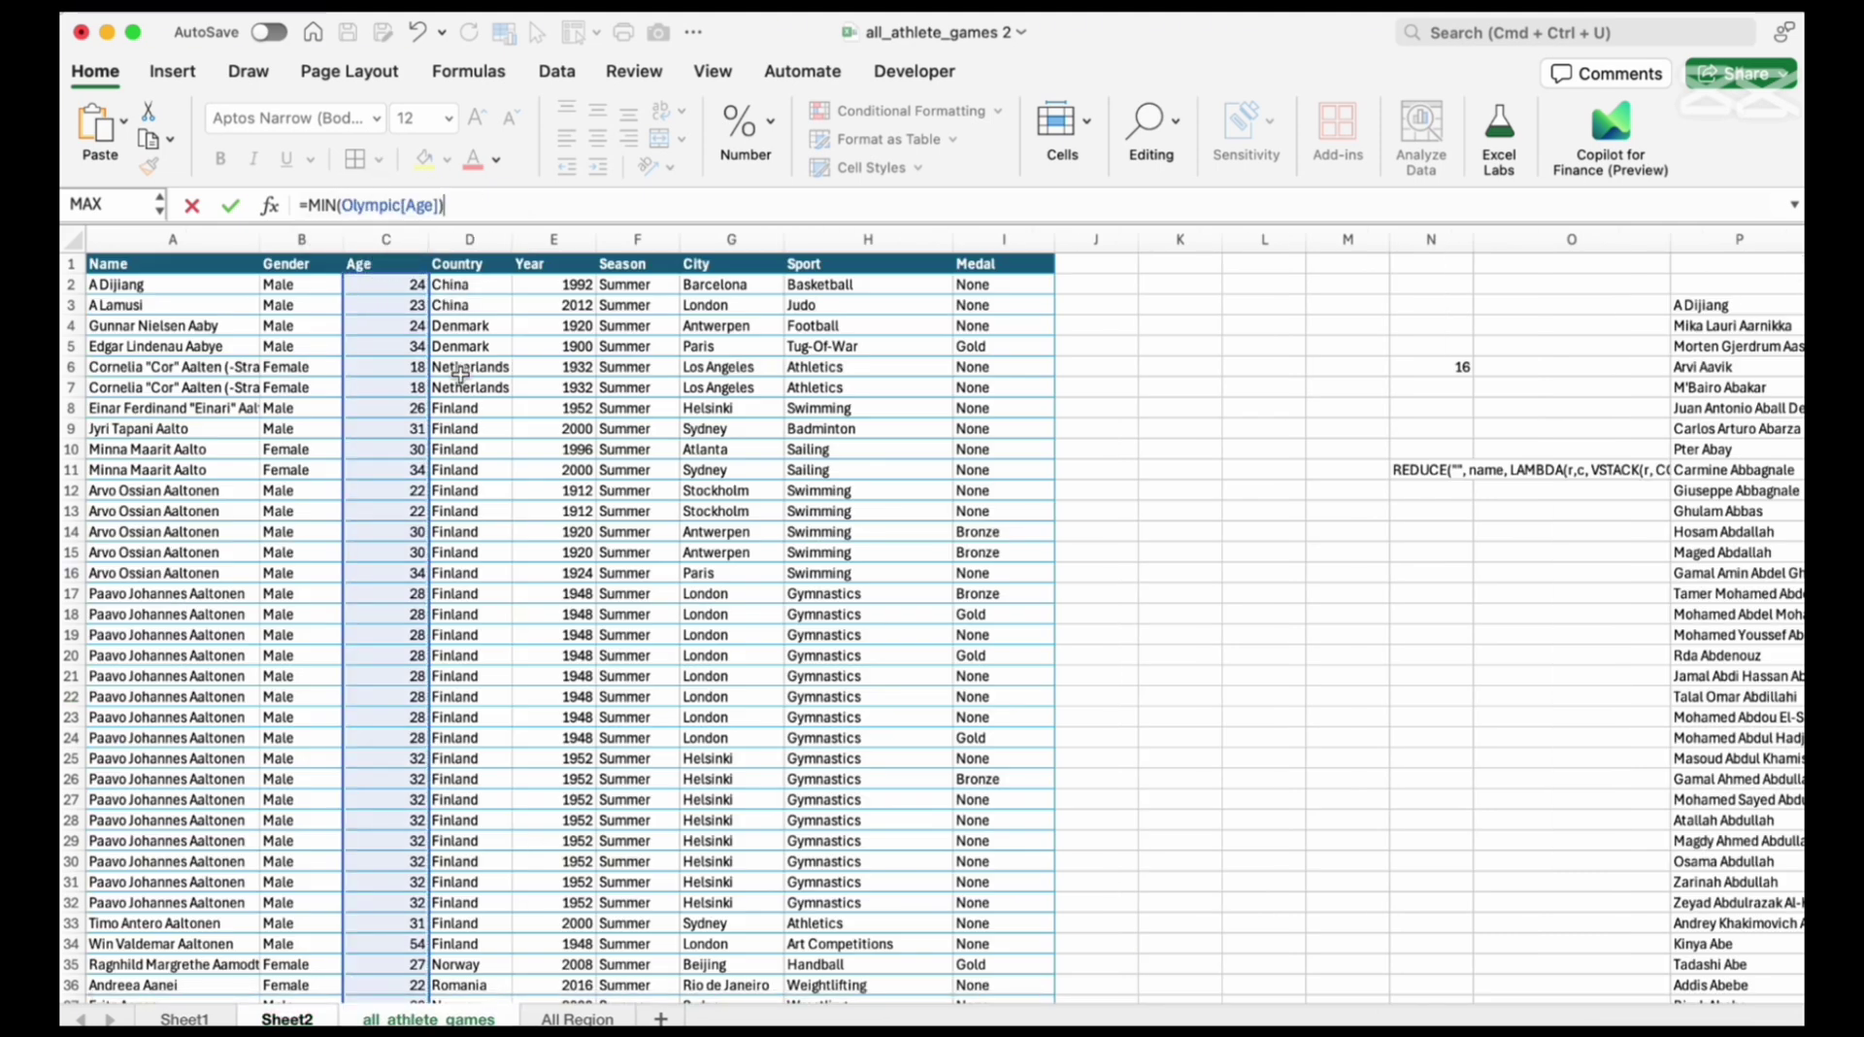
pyautogui.press('Return')
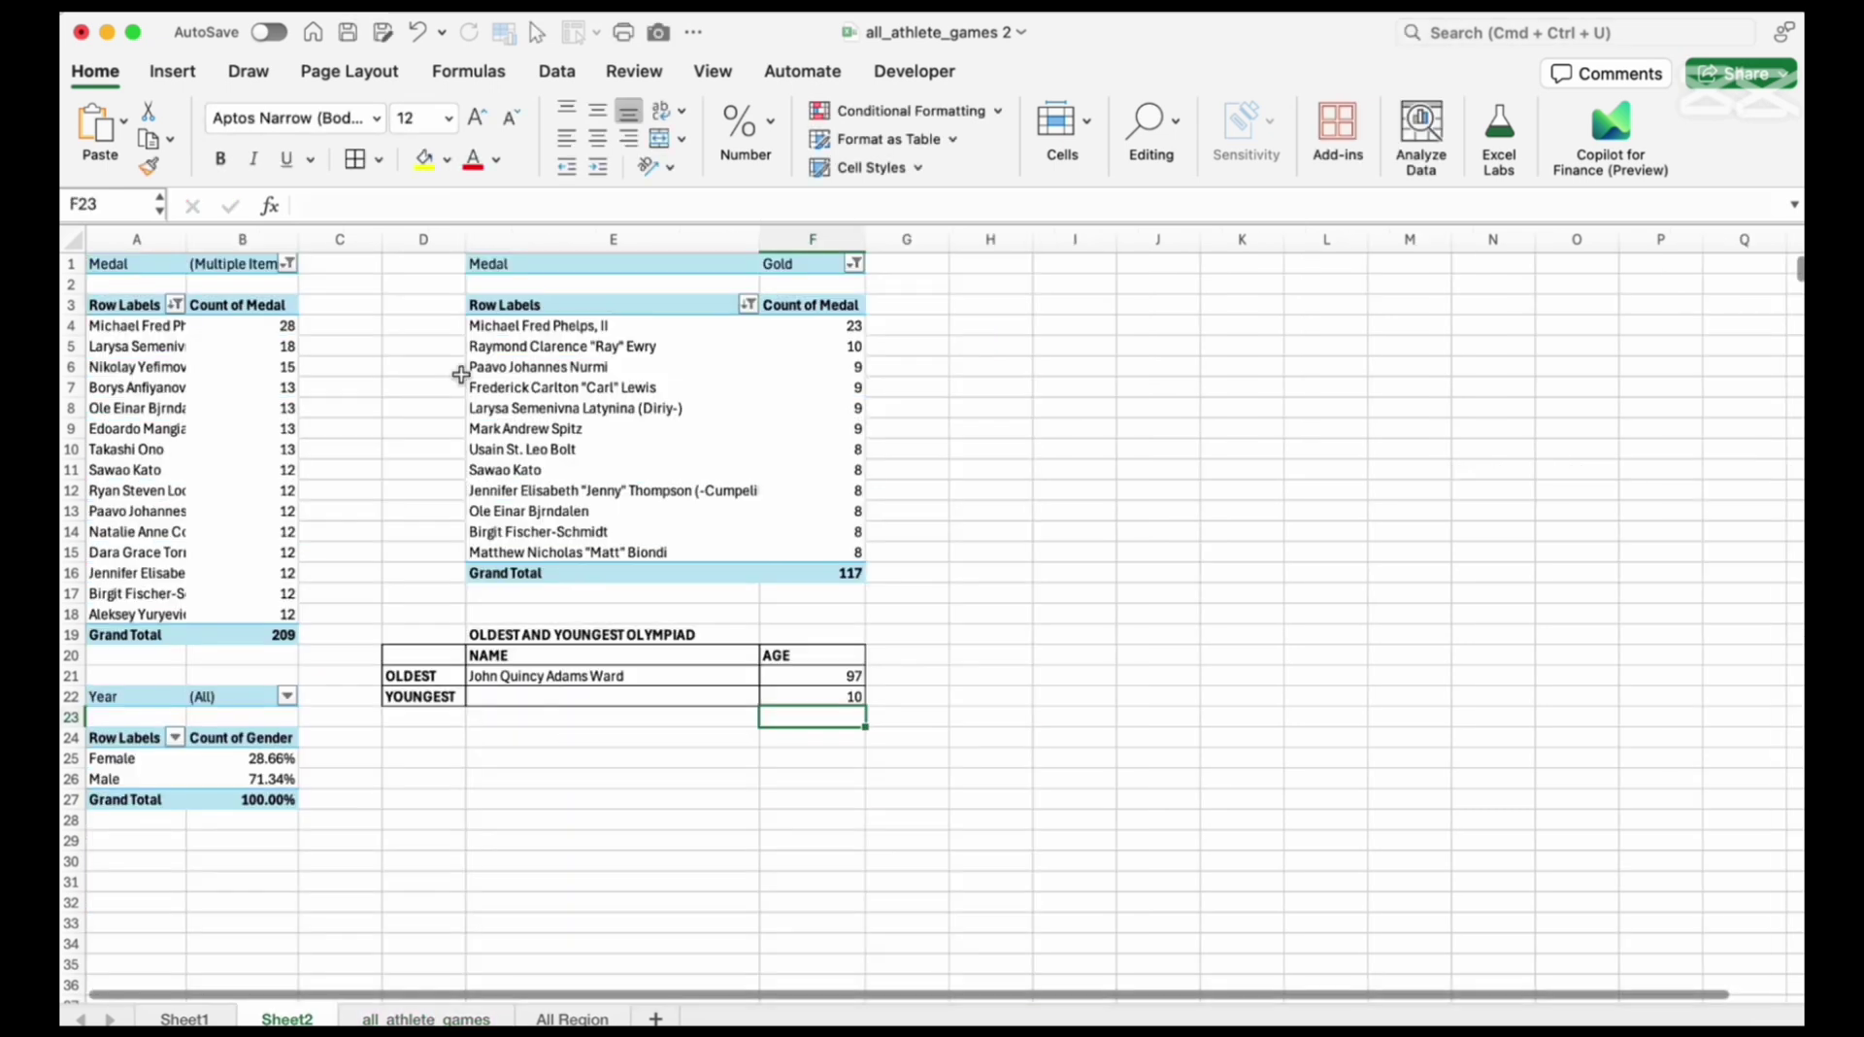
pyautogui.click(828, 697)
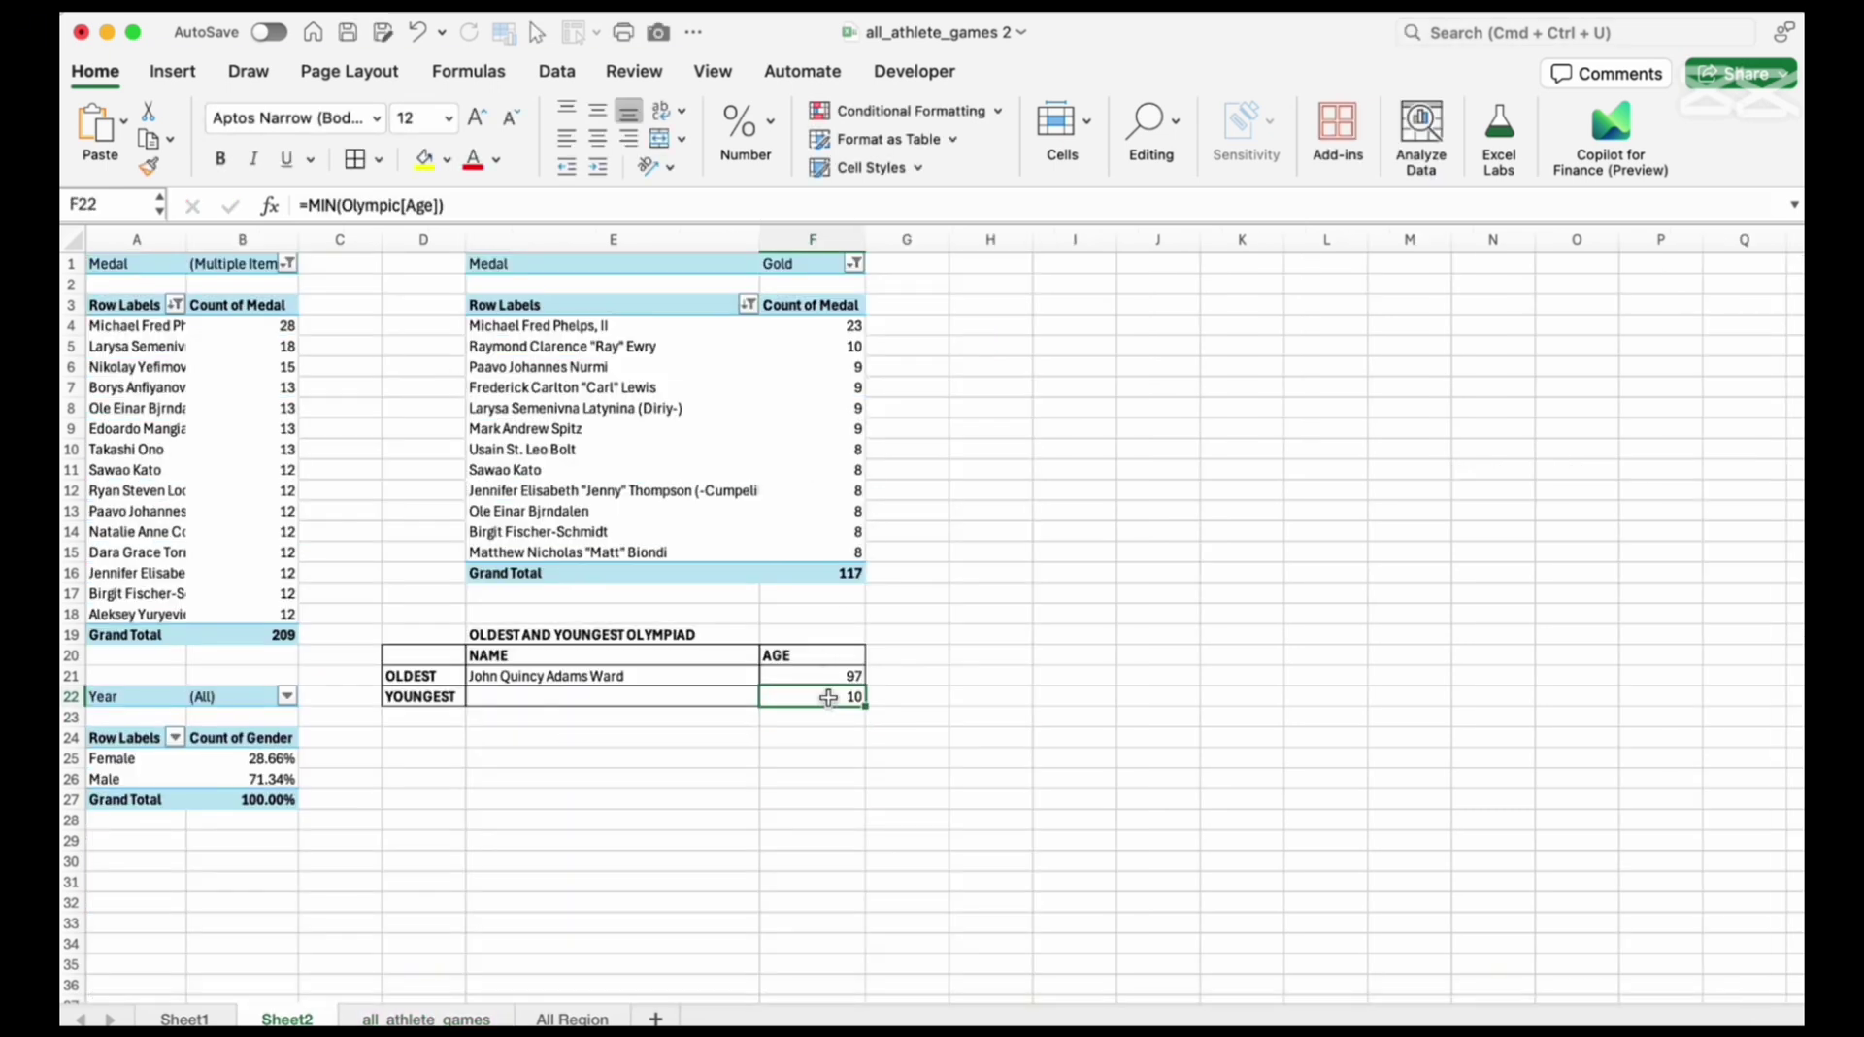
# Look up the youngest athlete's name in E22 with =XLOOKUP(F22,Olympic[Age],Olympic[Name])
pyautogui.click(667, 696)
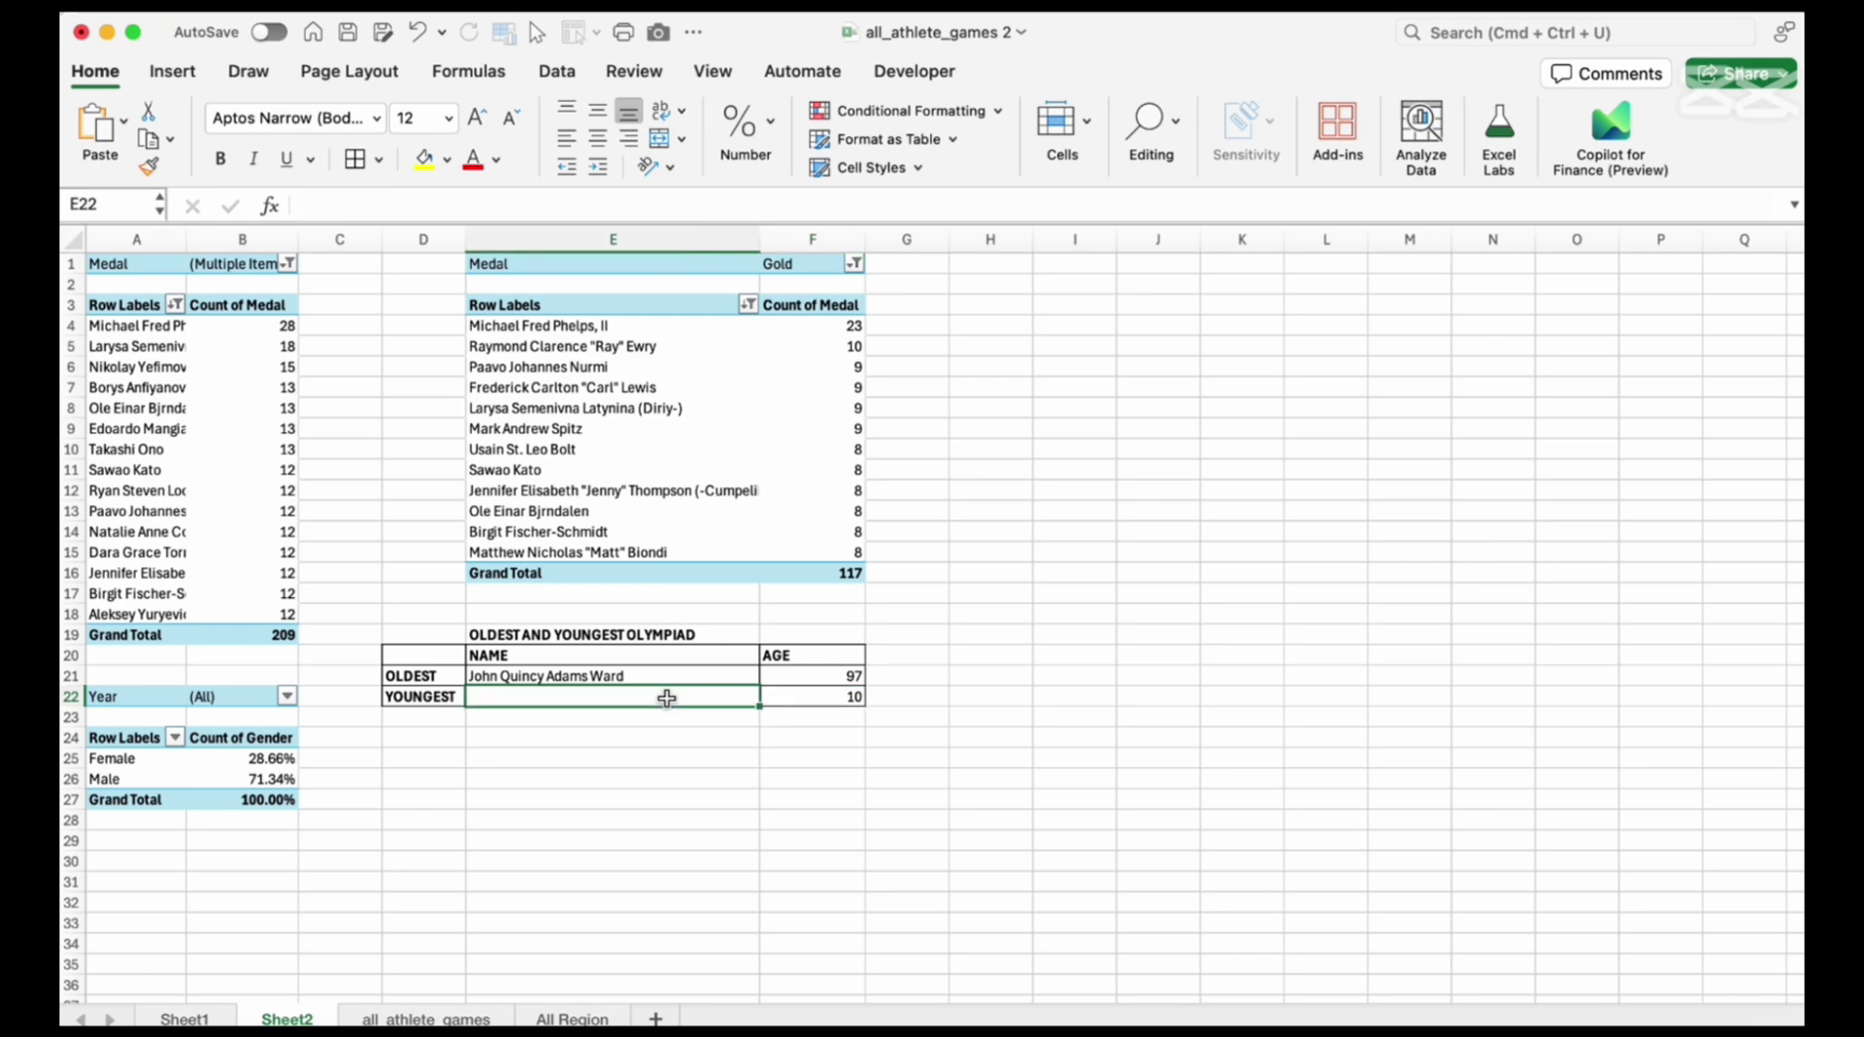
pyautogui.write('=xlo')
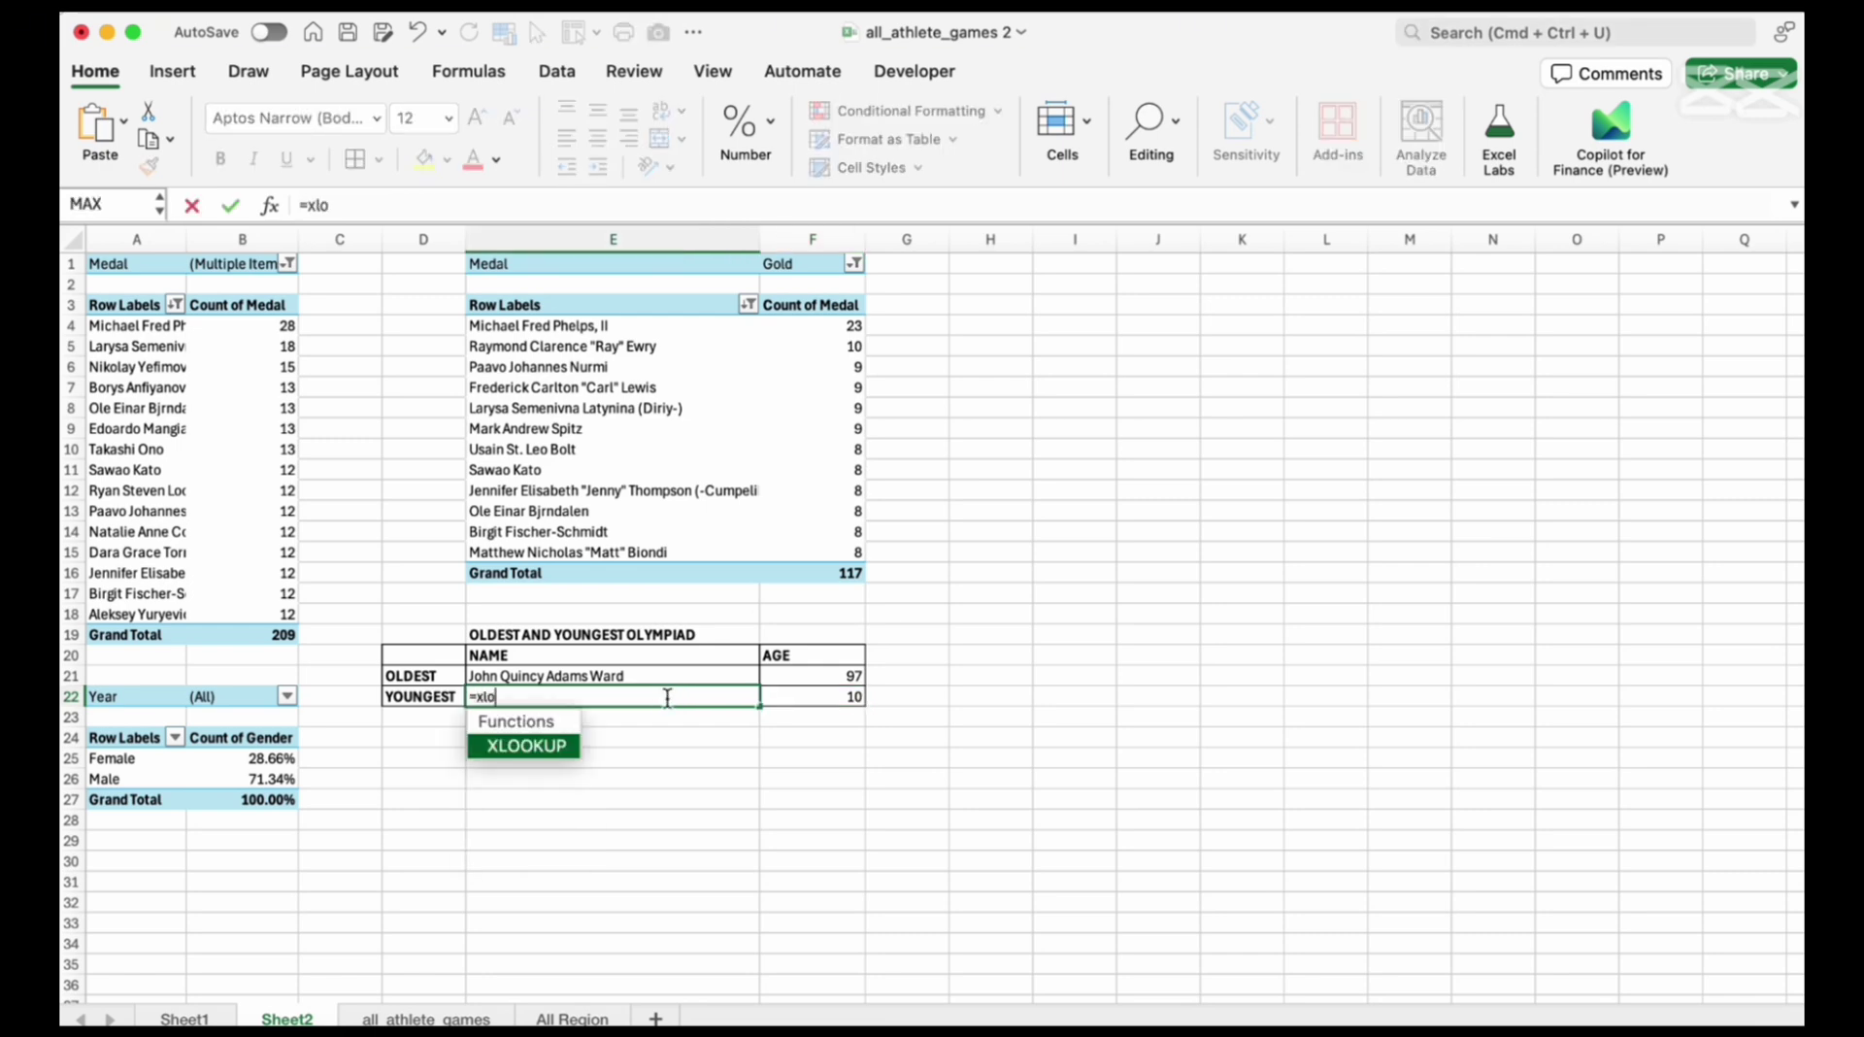
pyautogui.press('Tab')
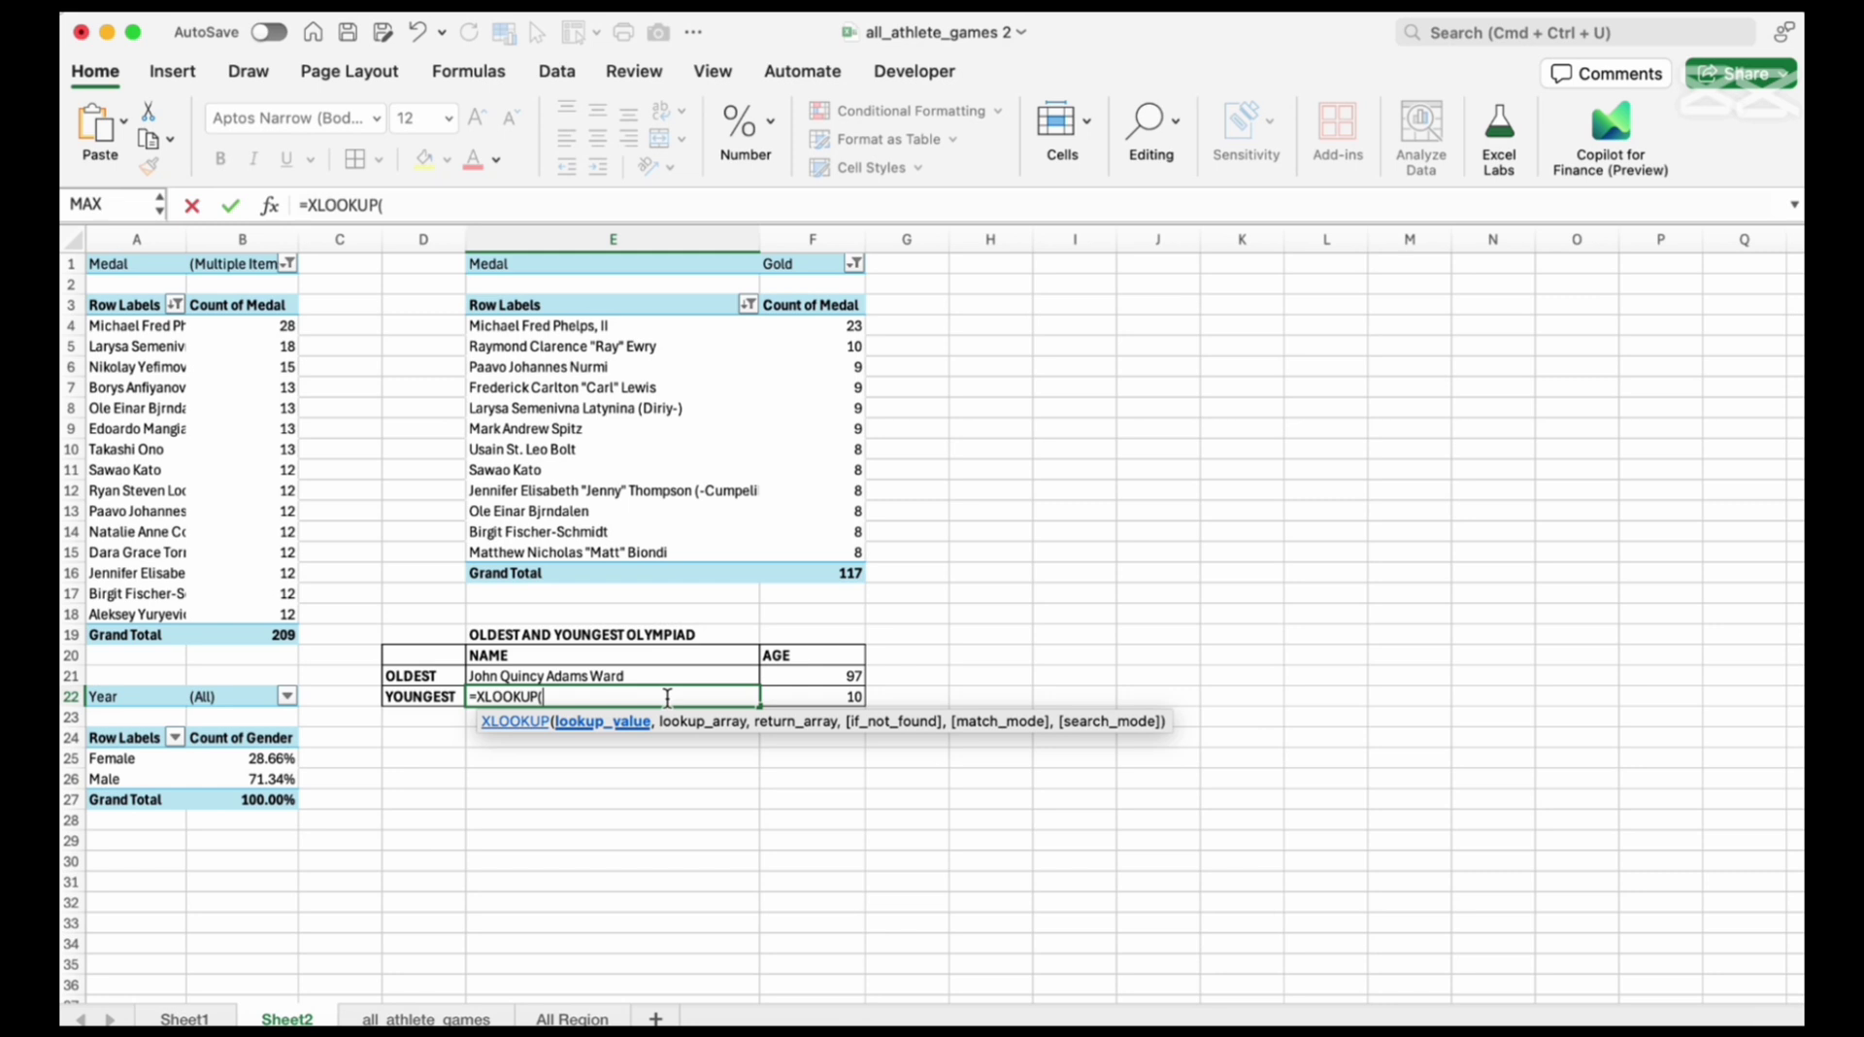
pyautogui.click(841, 697)
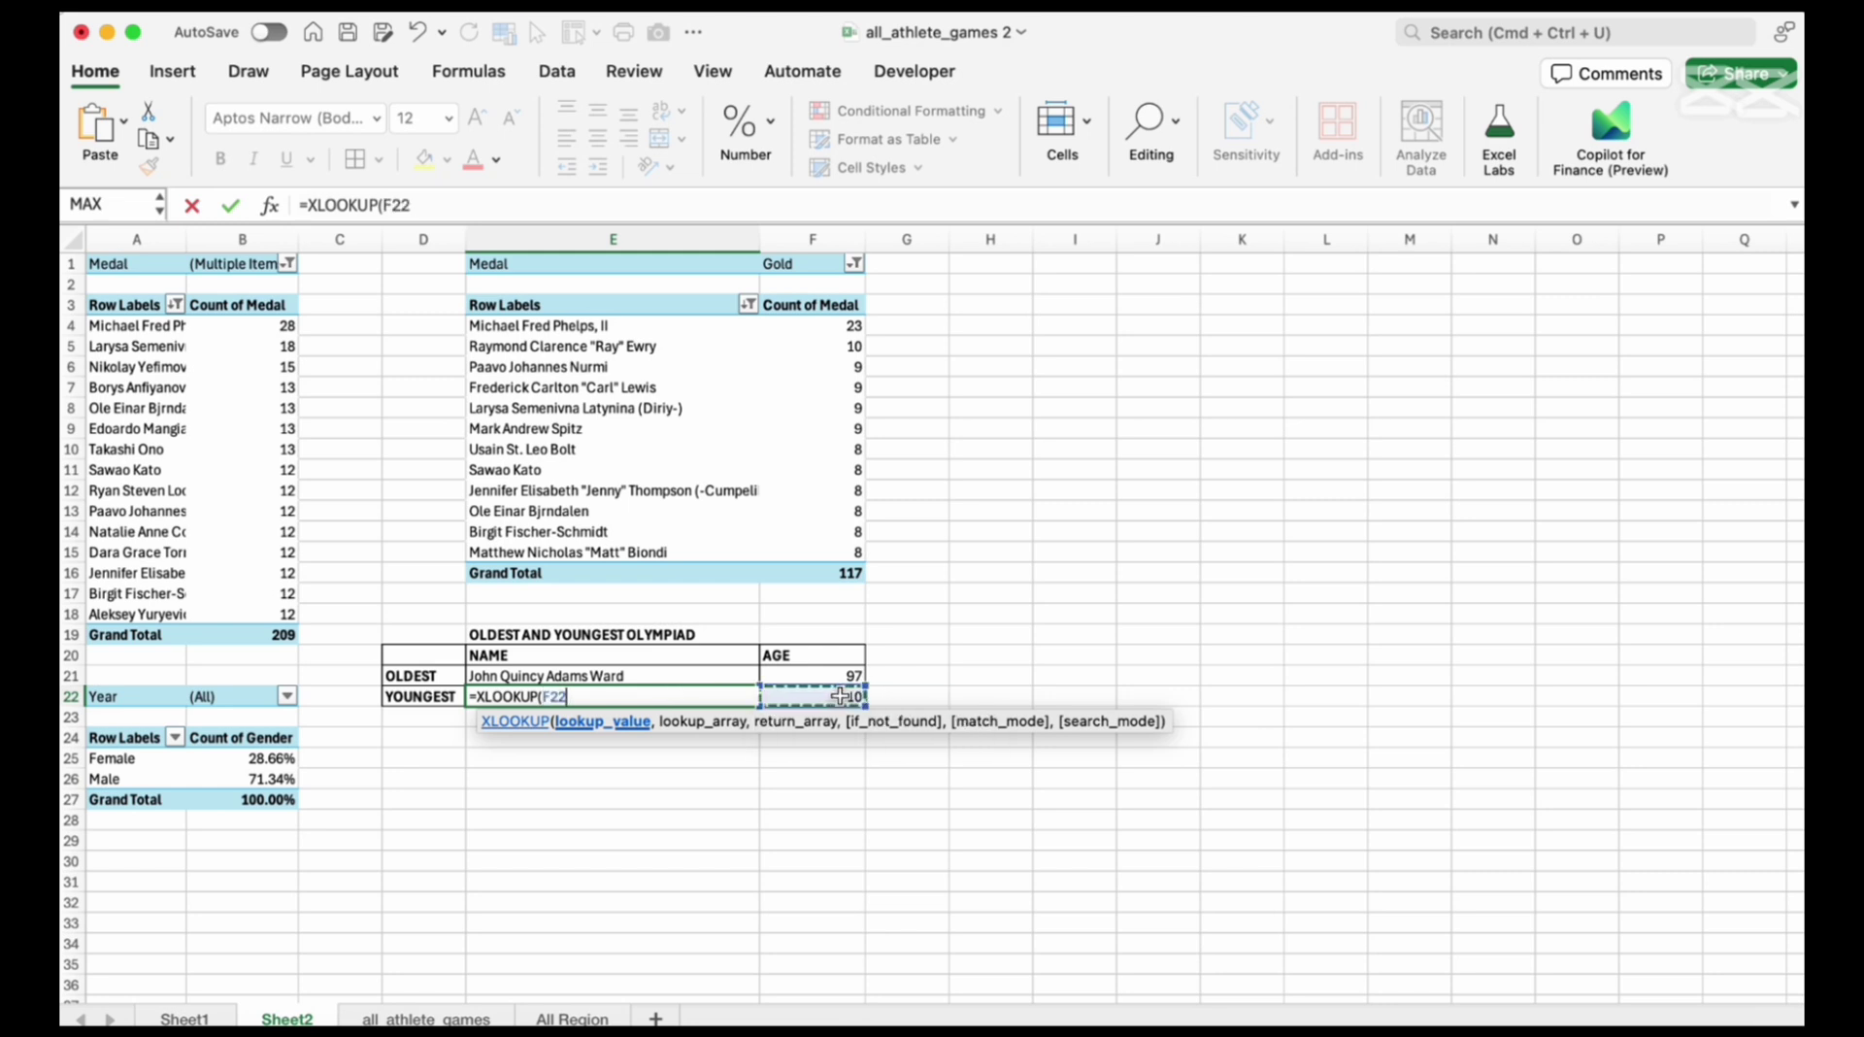
pyautogui.write(',')
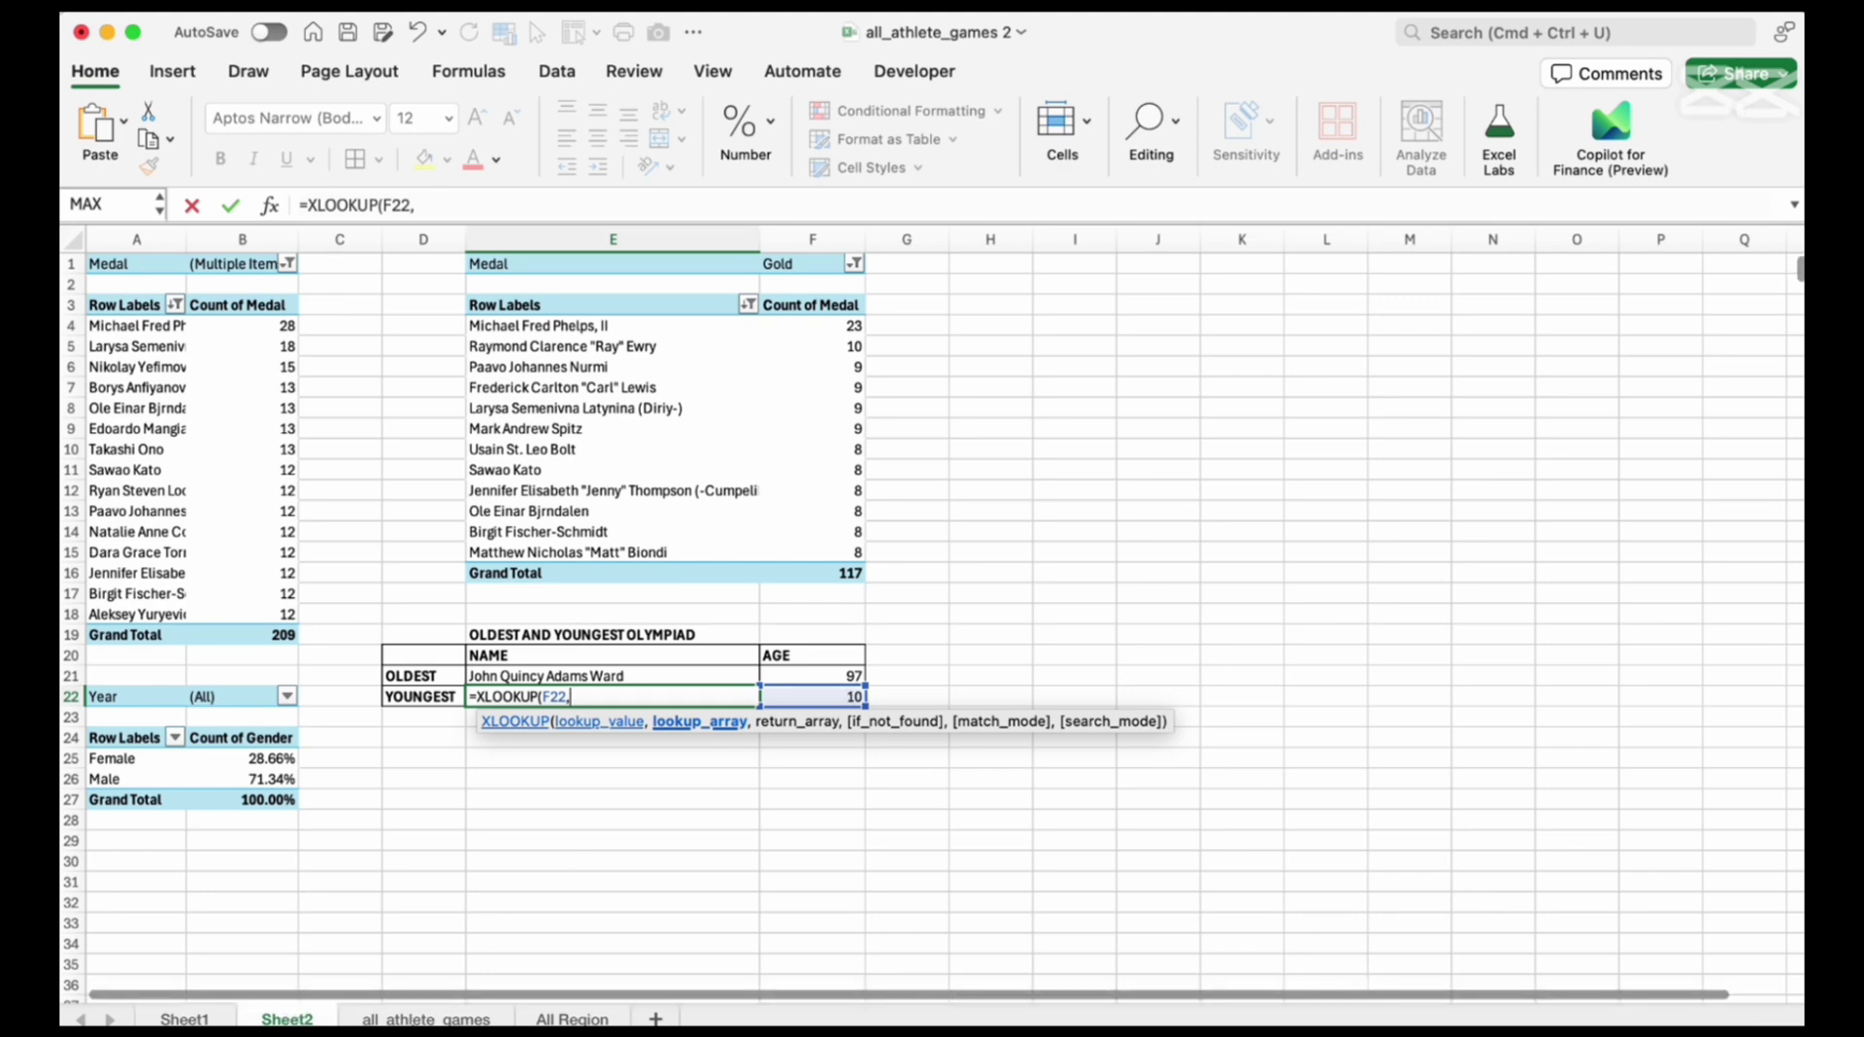
pyautogui.click(413, 1018)
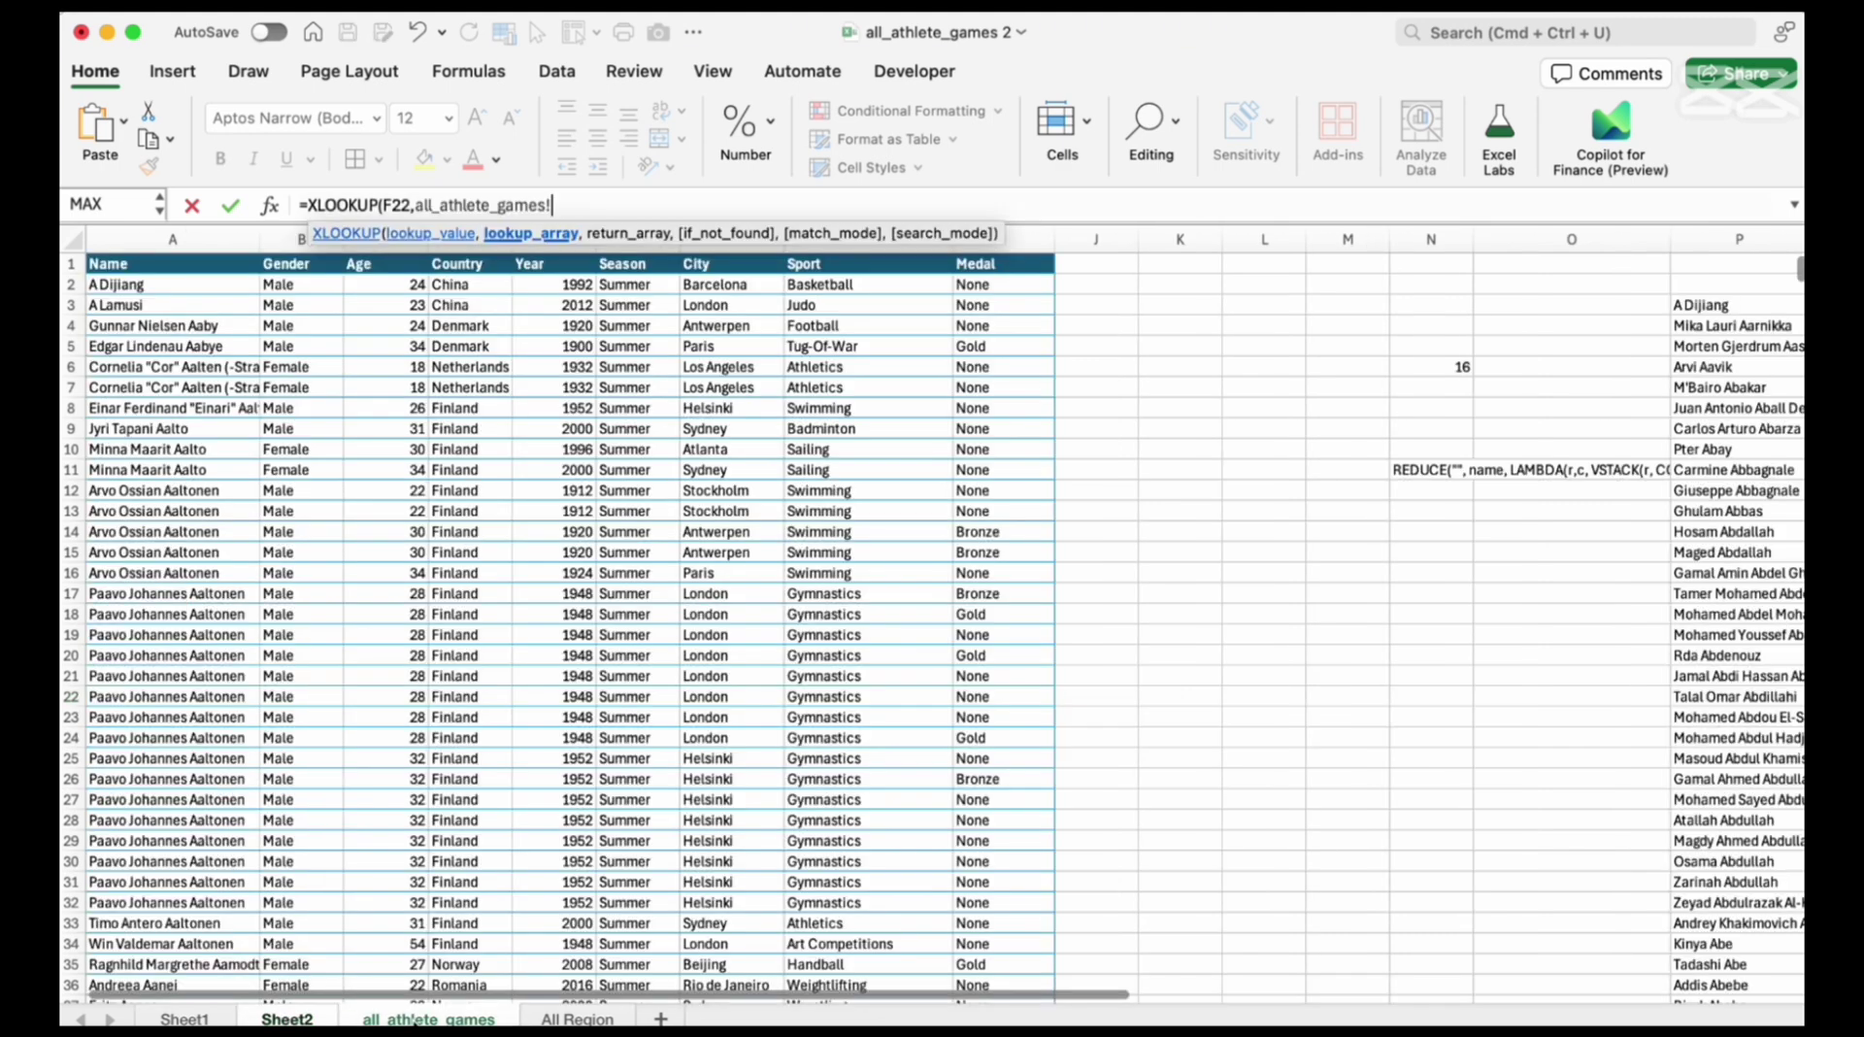
pyautogui.click(367, 259)
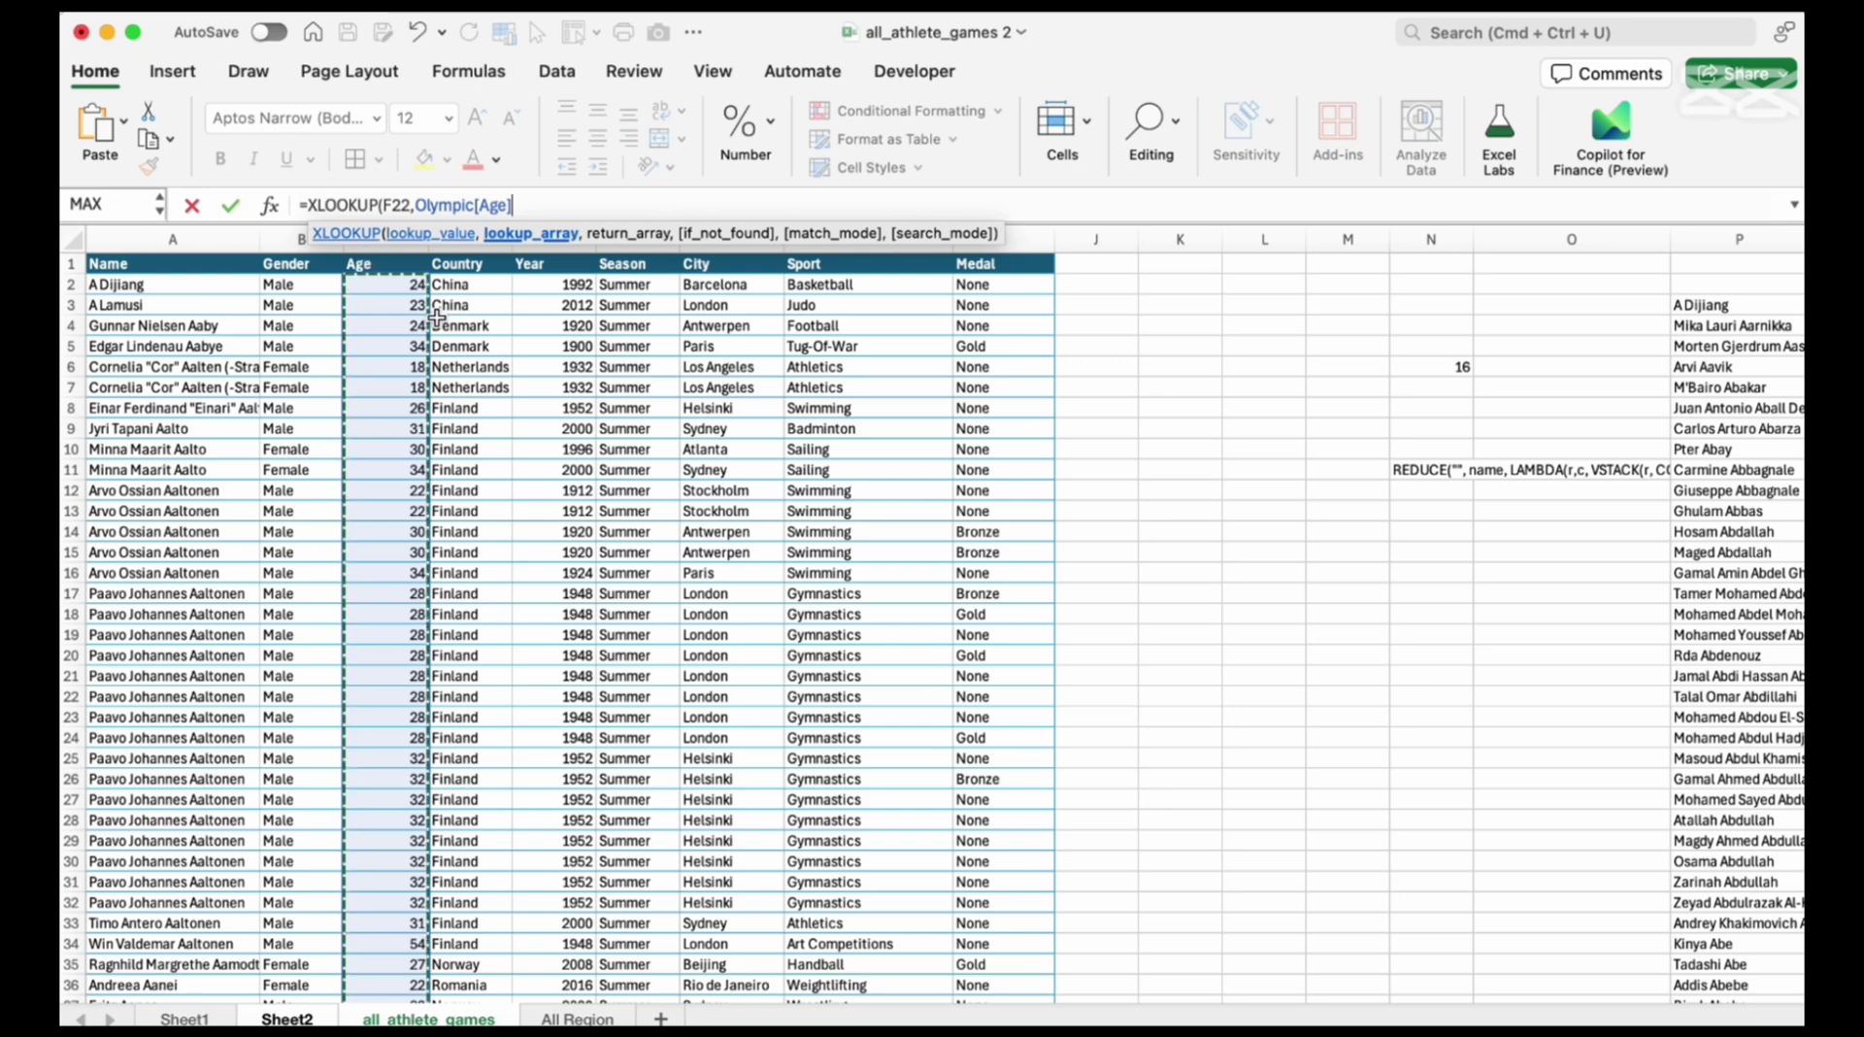
pyautogui.write(',')
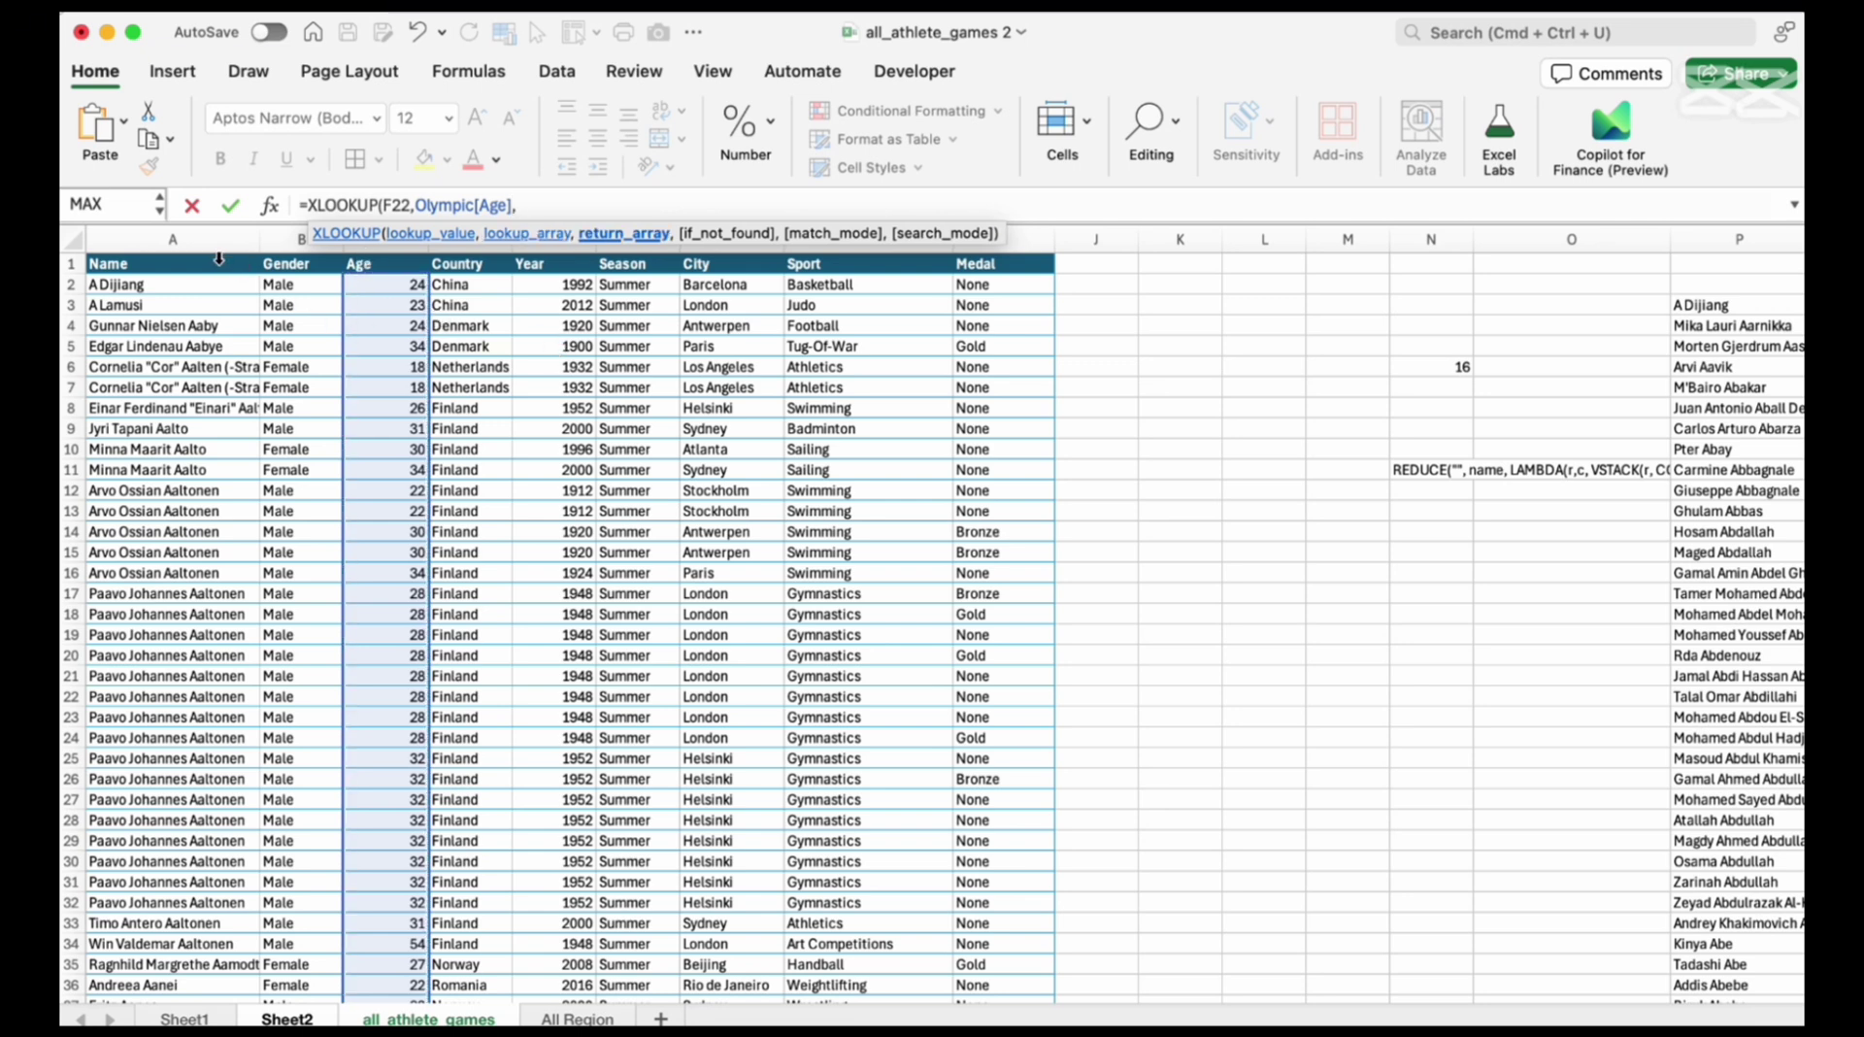
pyautogui.click(218, 258)
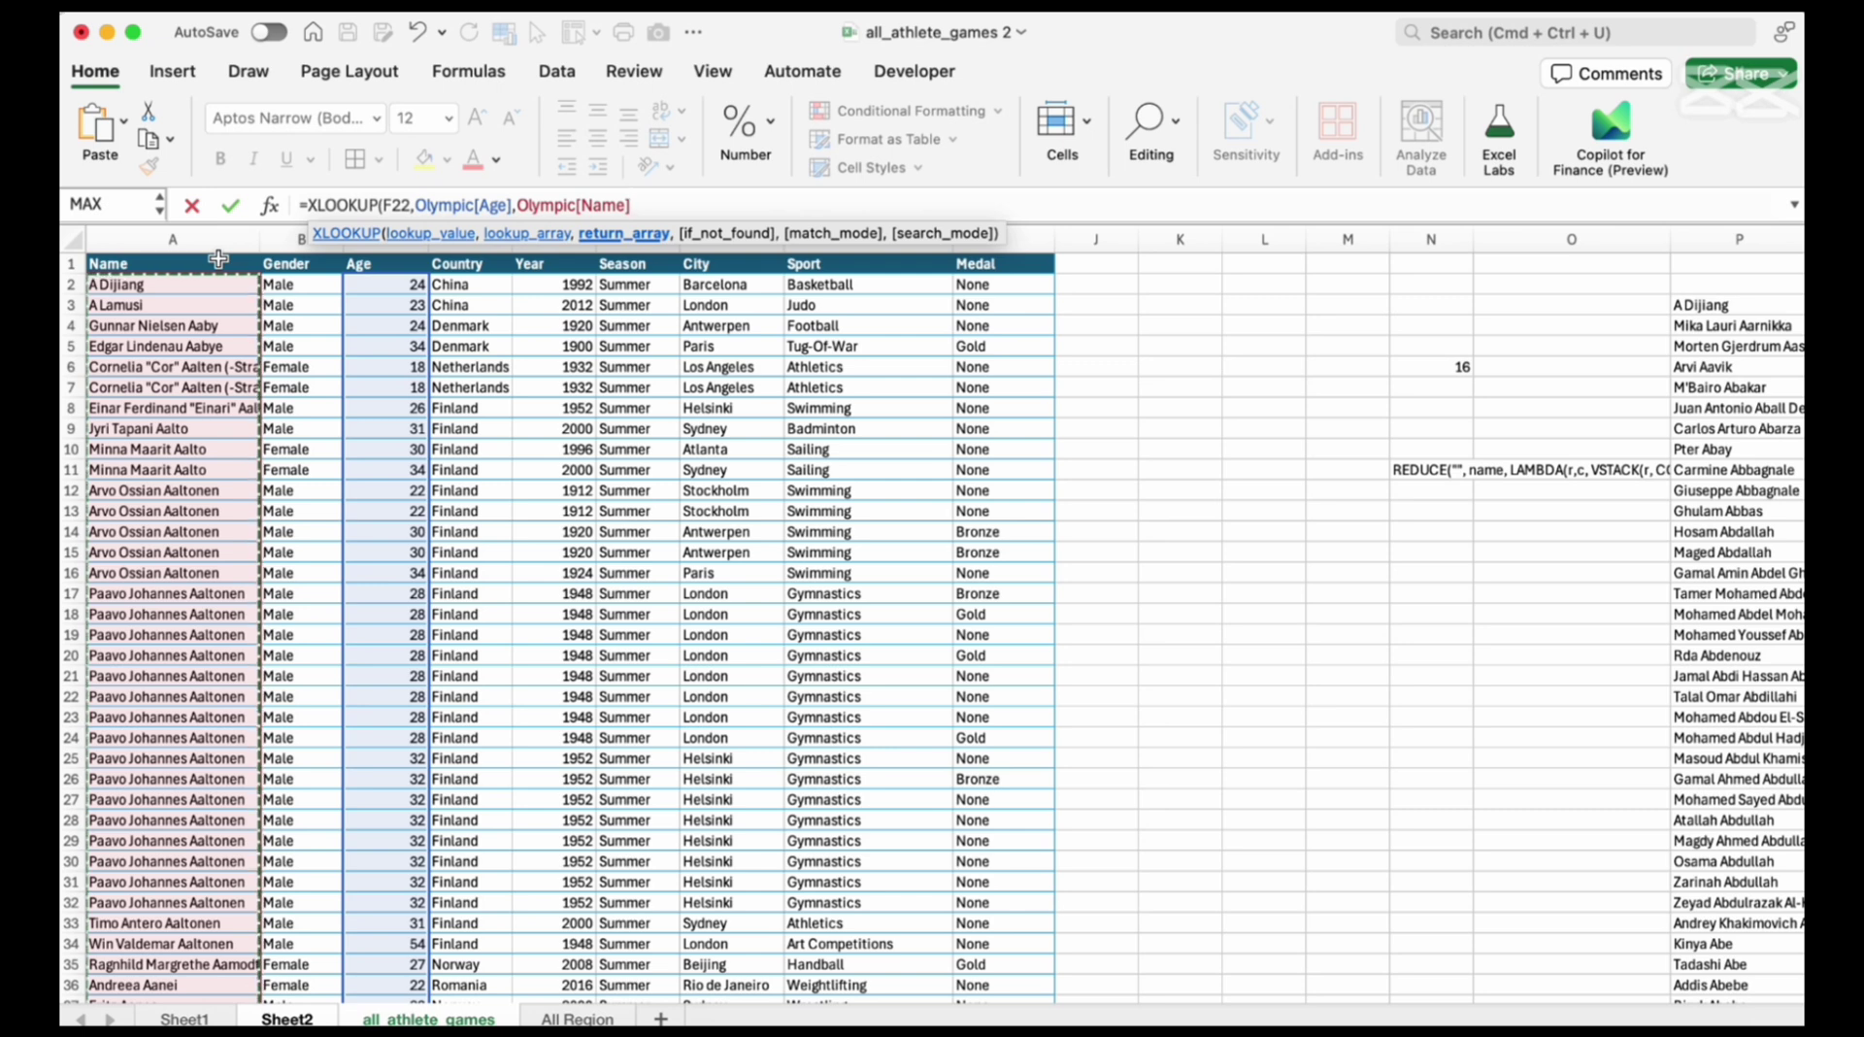
pyautogui.press('Tab')
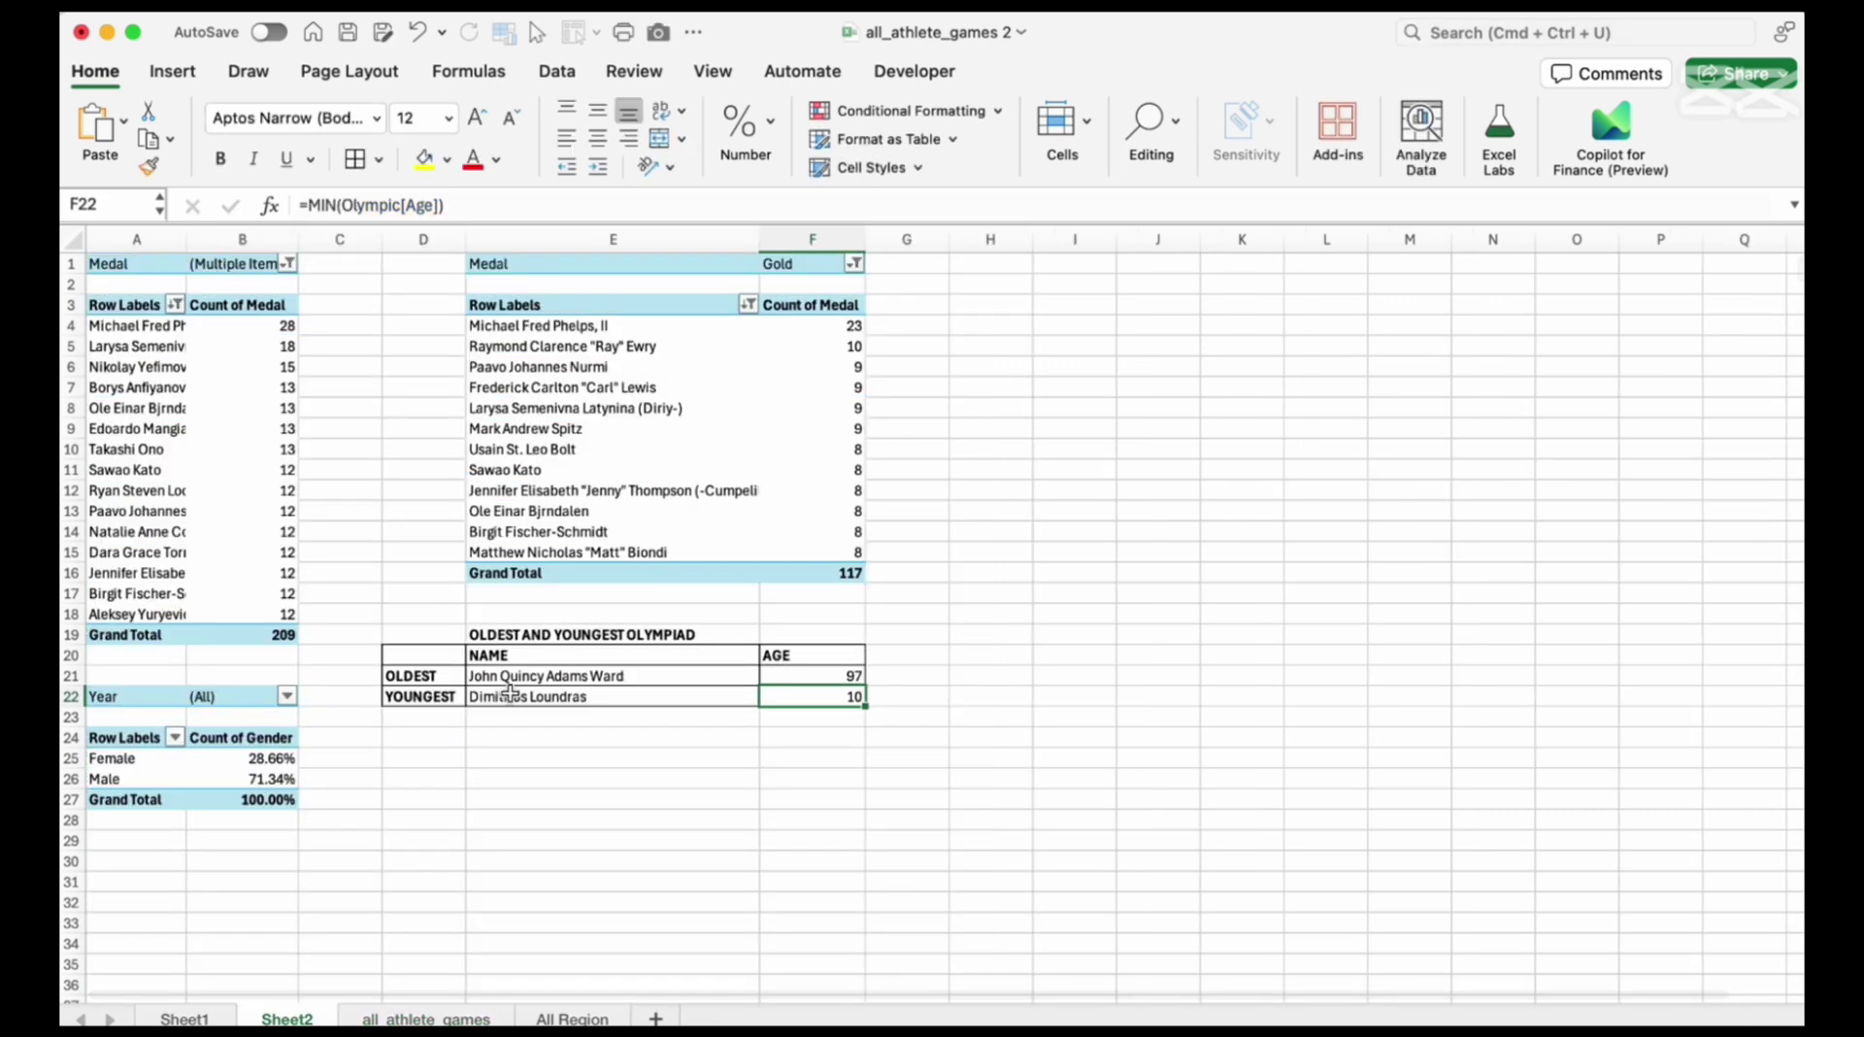
pyautogui.click(546, 698)
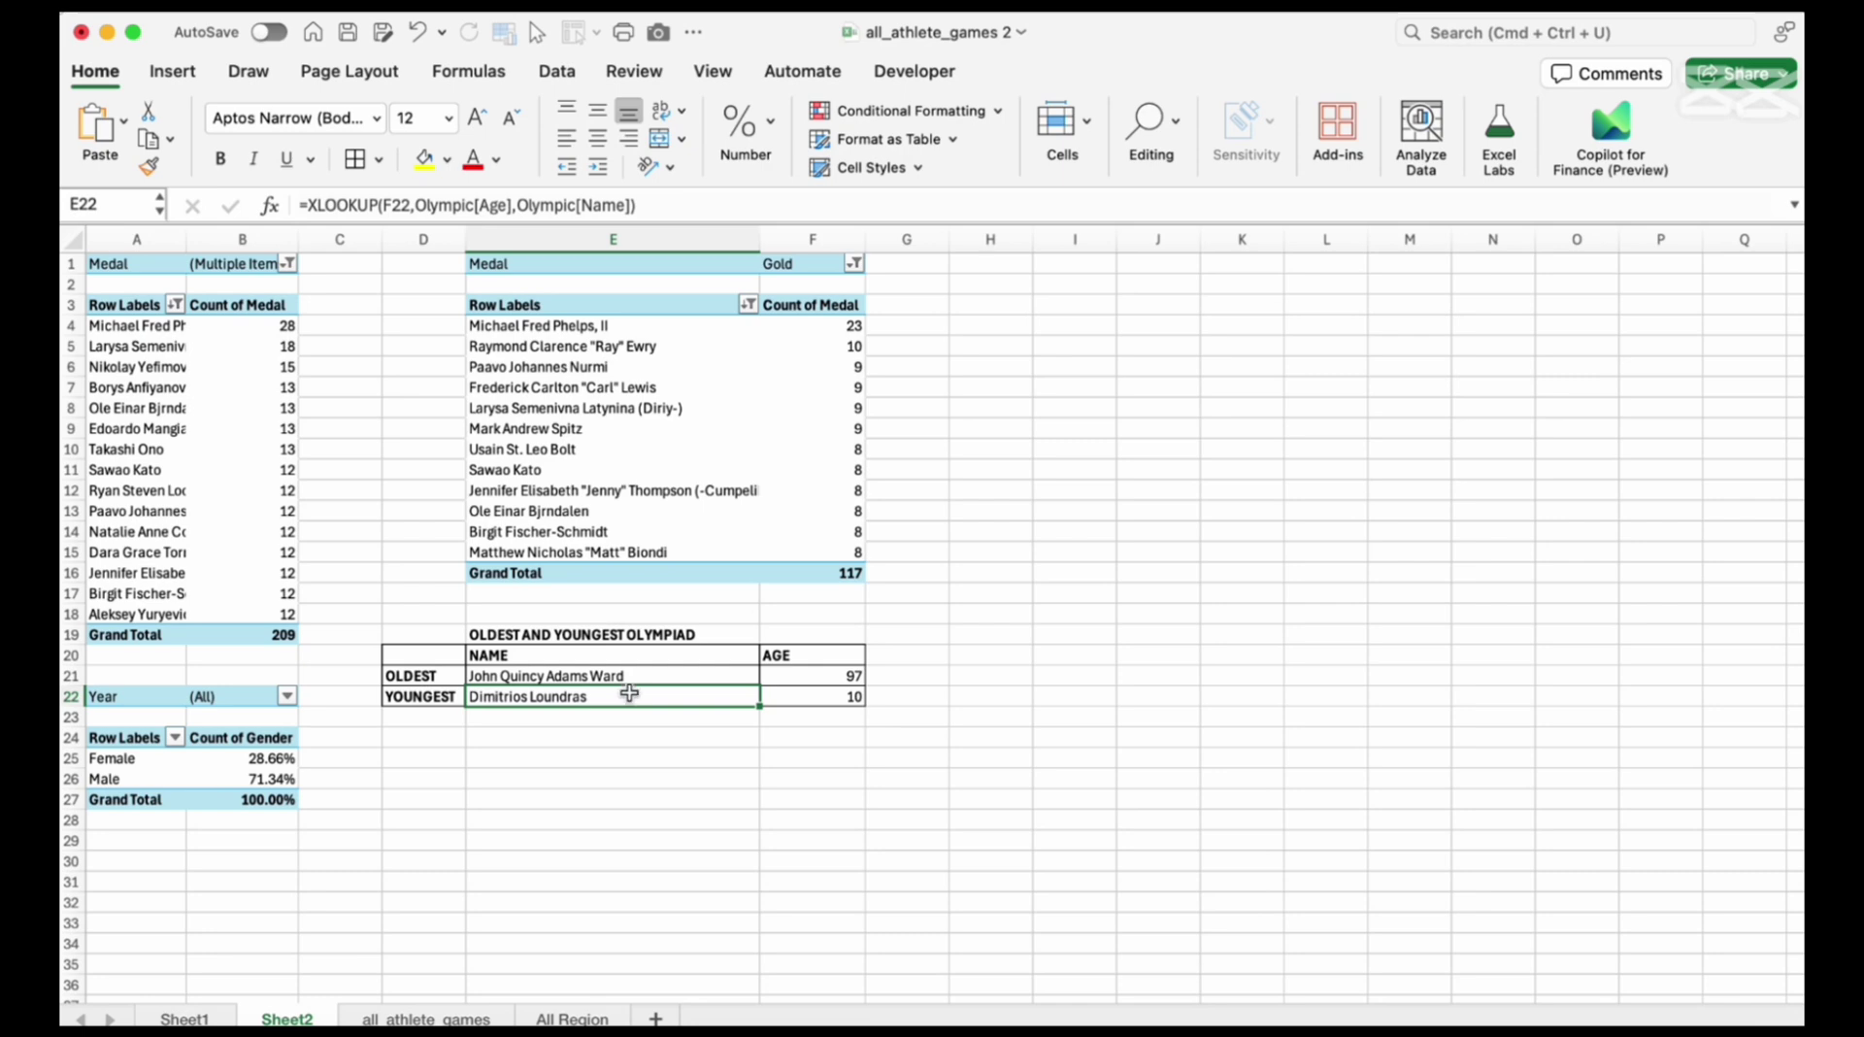
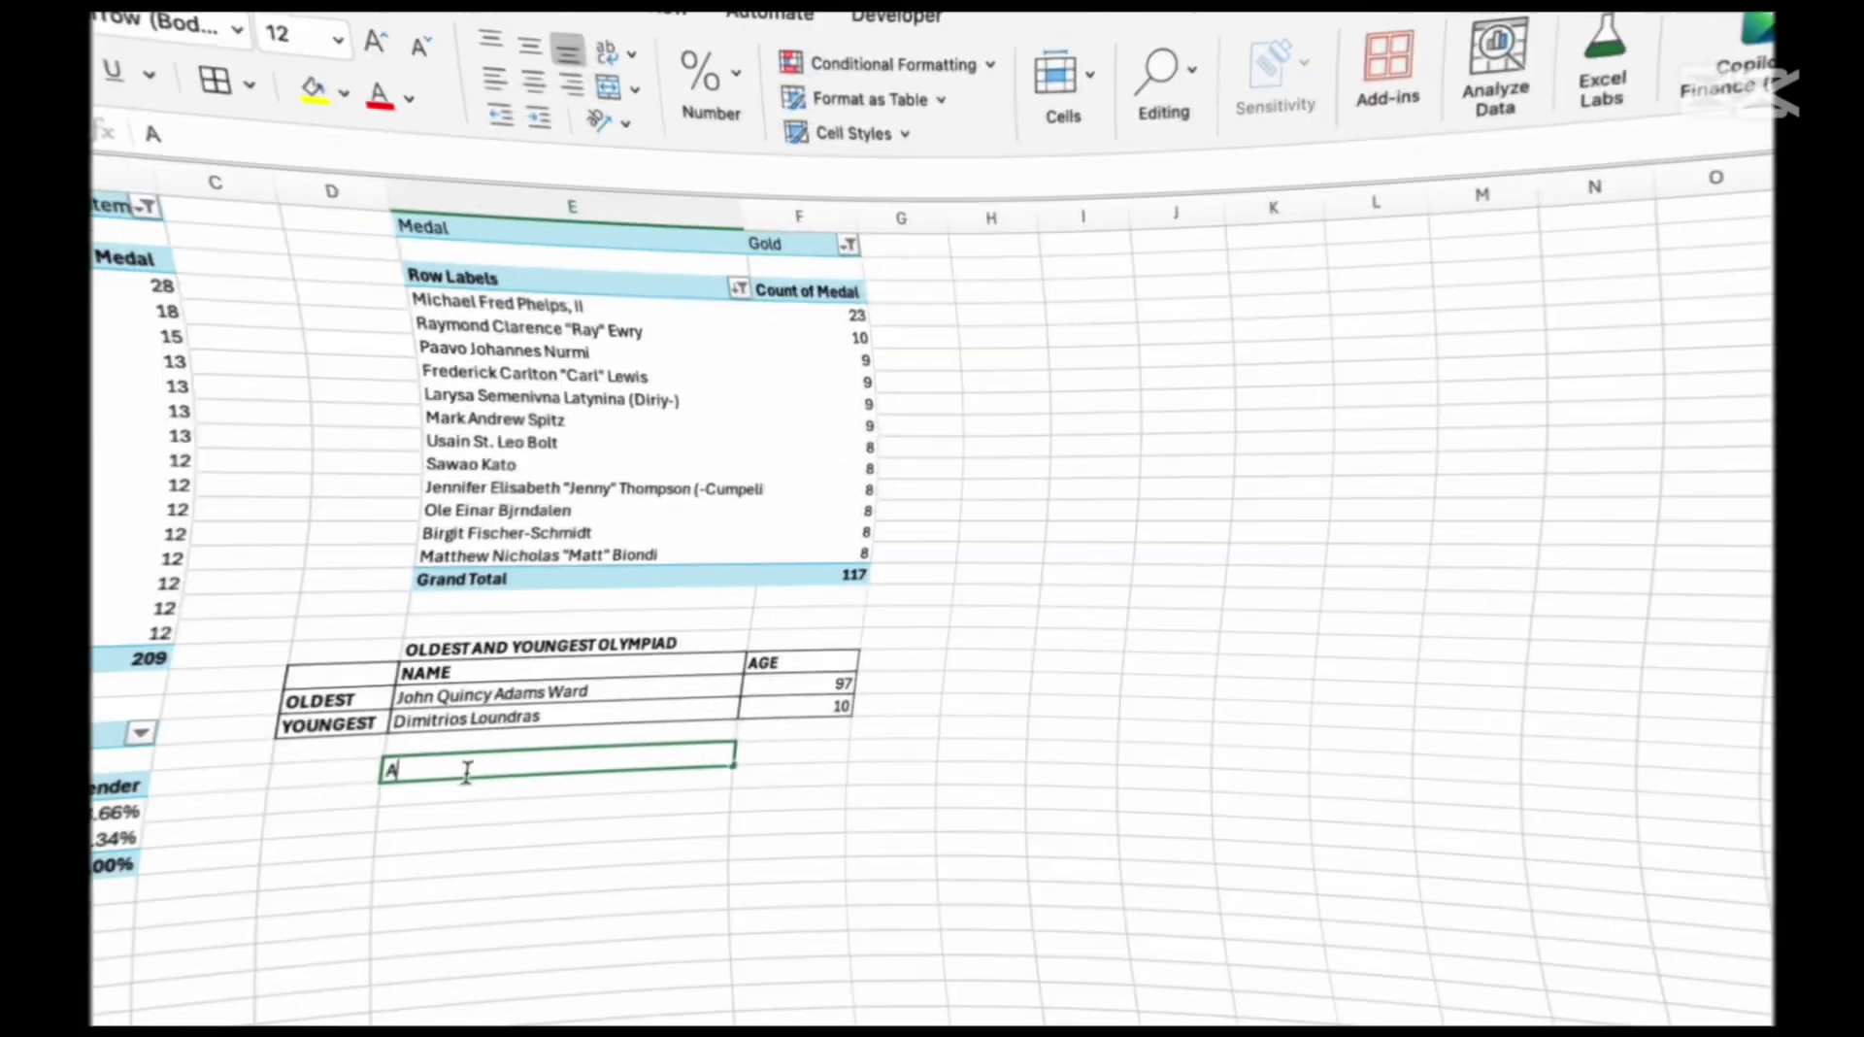
# Enter the label AVERAGE AGE OF AN OLYMPIAD in E24
pyautogui.write('VERAGE AGE')
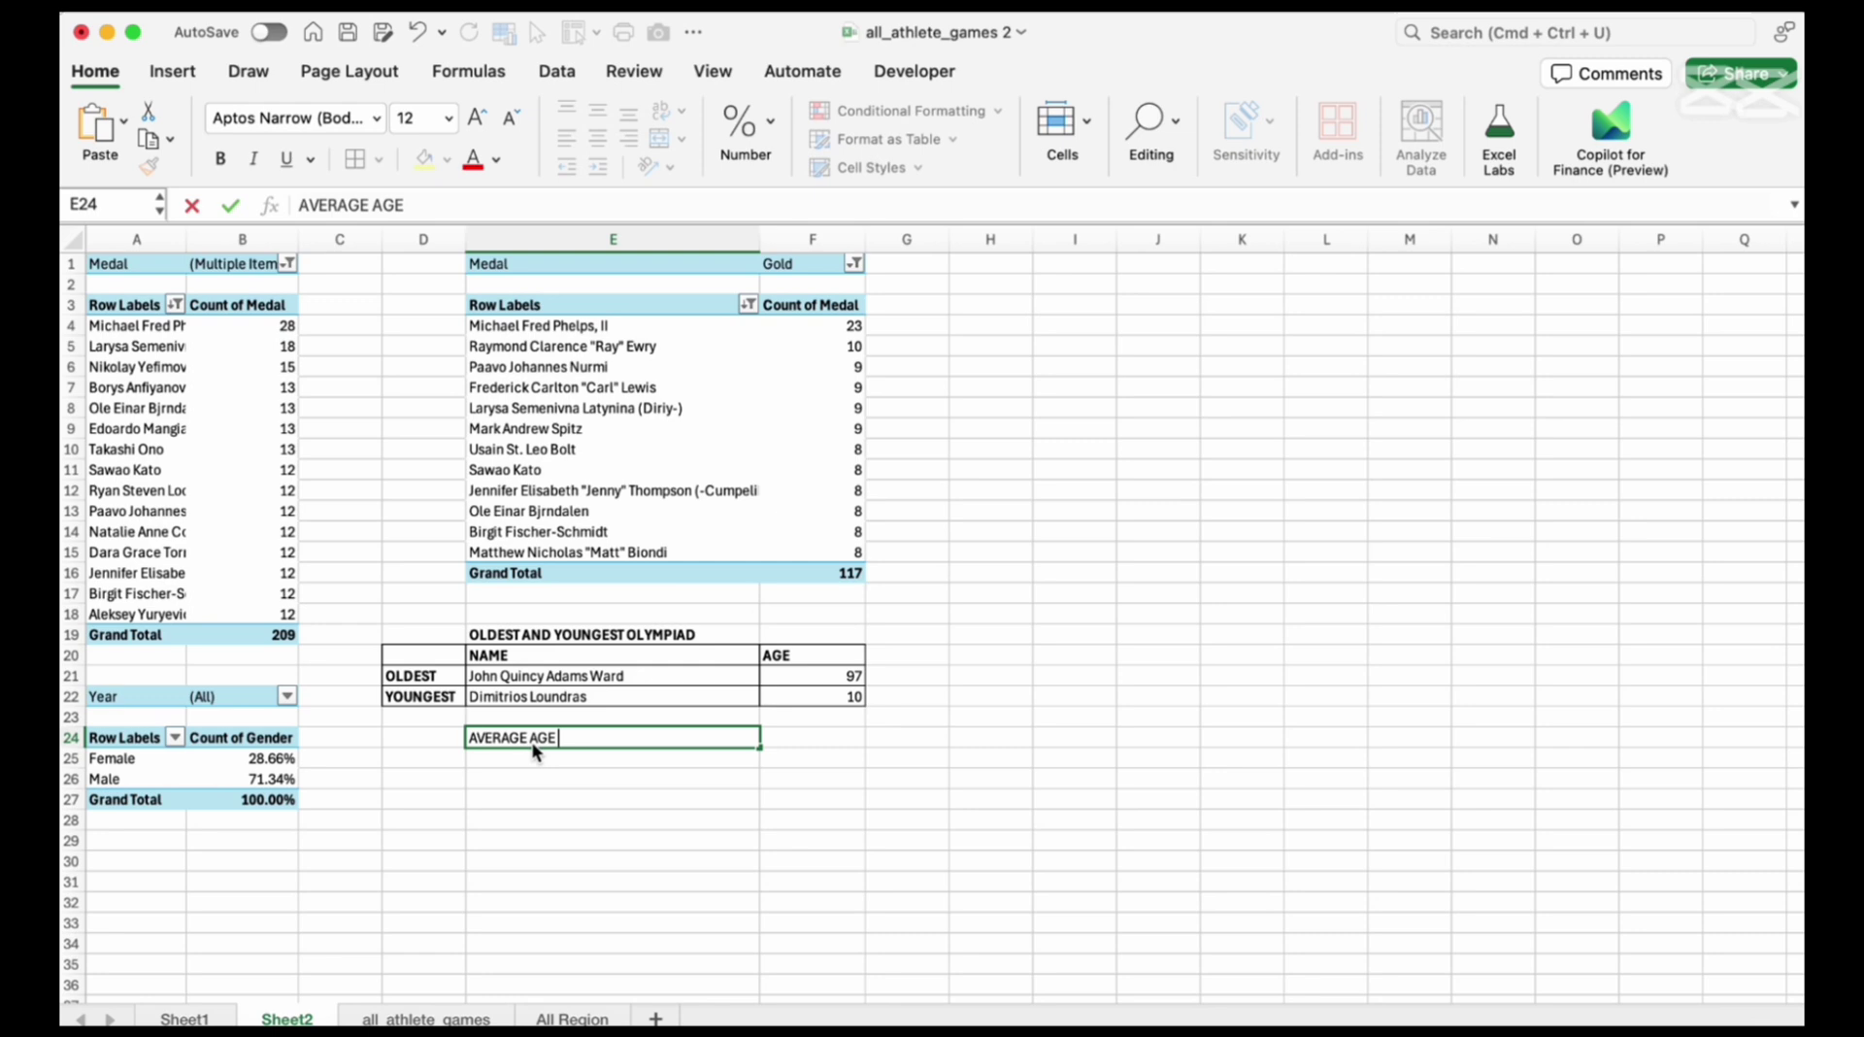
pyautogui.write(' OF AN OLYMPIAS')
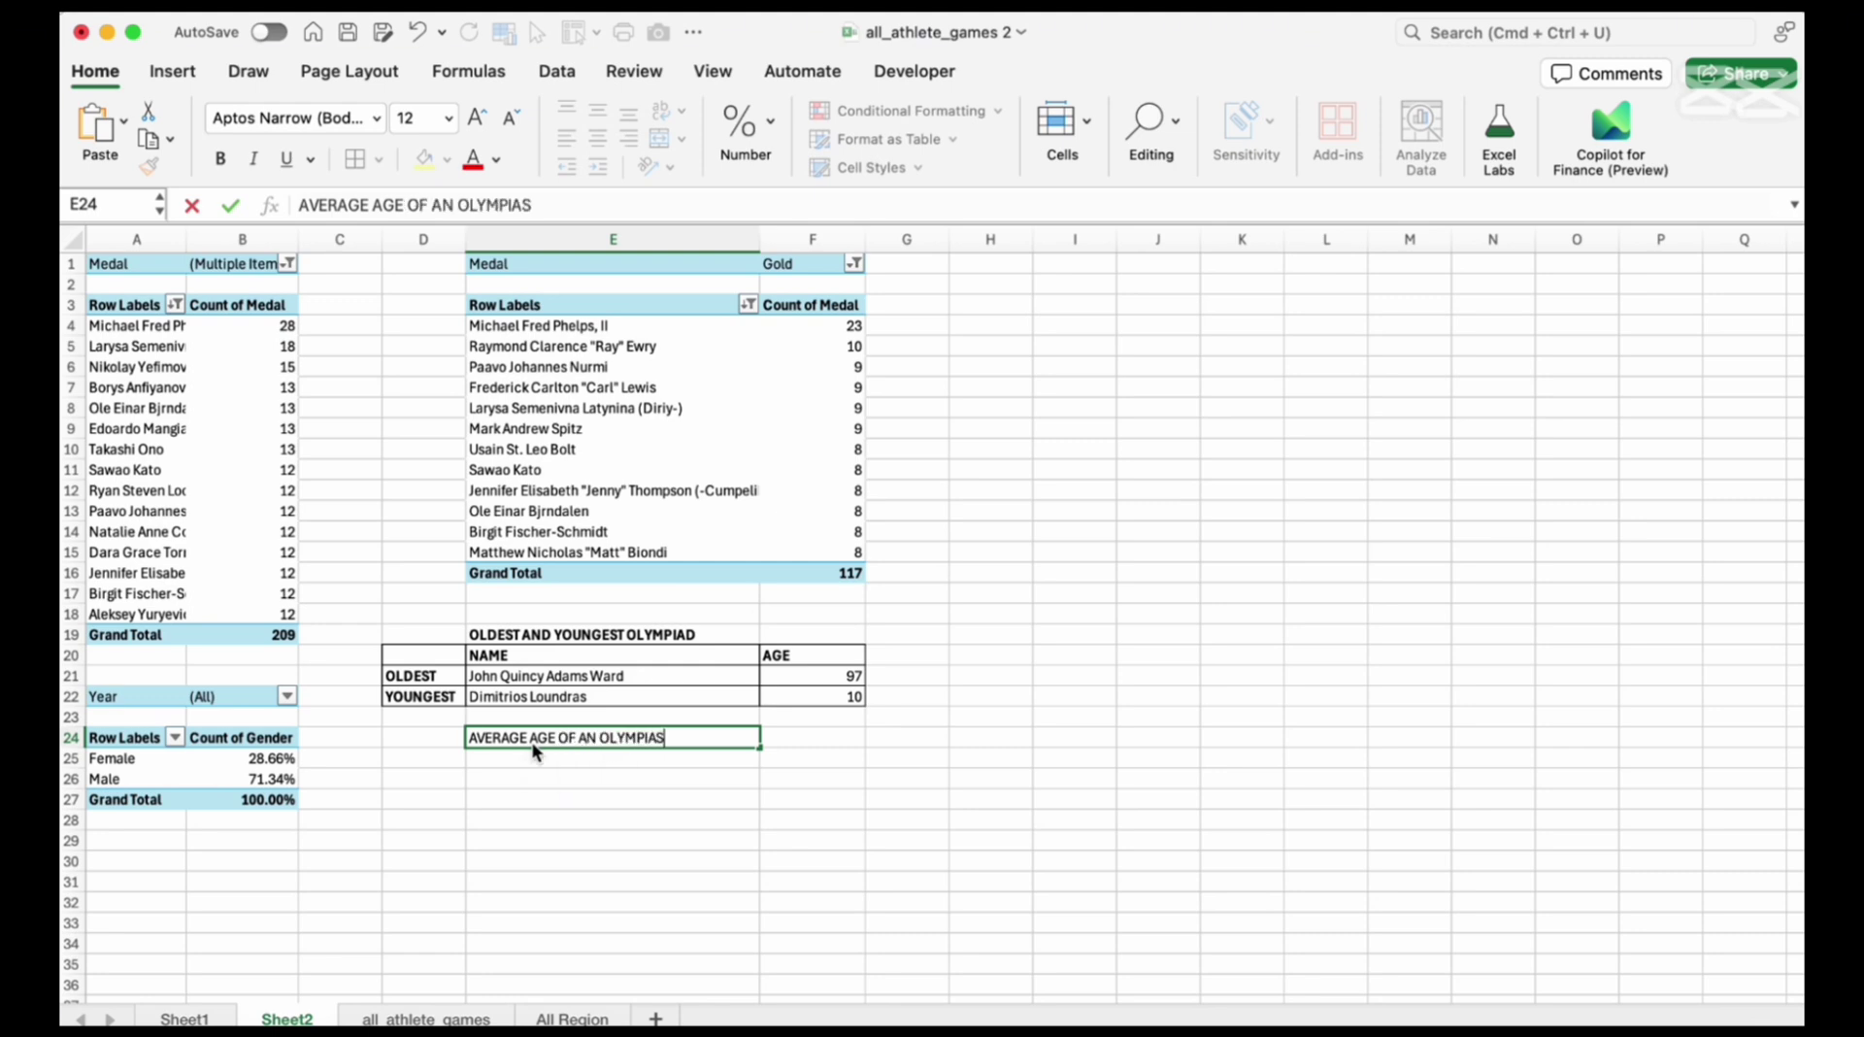
pyautogui.press('BackSpace')
pyautogui.write('D')
# Calculate the average athlete age in F24 with =AVERAGE(Olympic[Age])
pyautogui.click(802, 740)
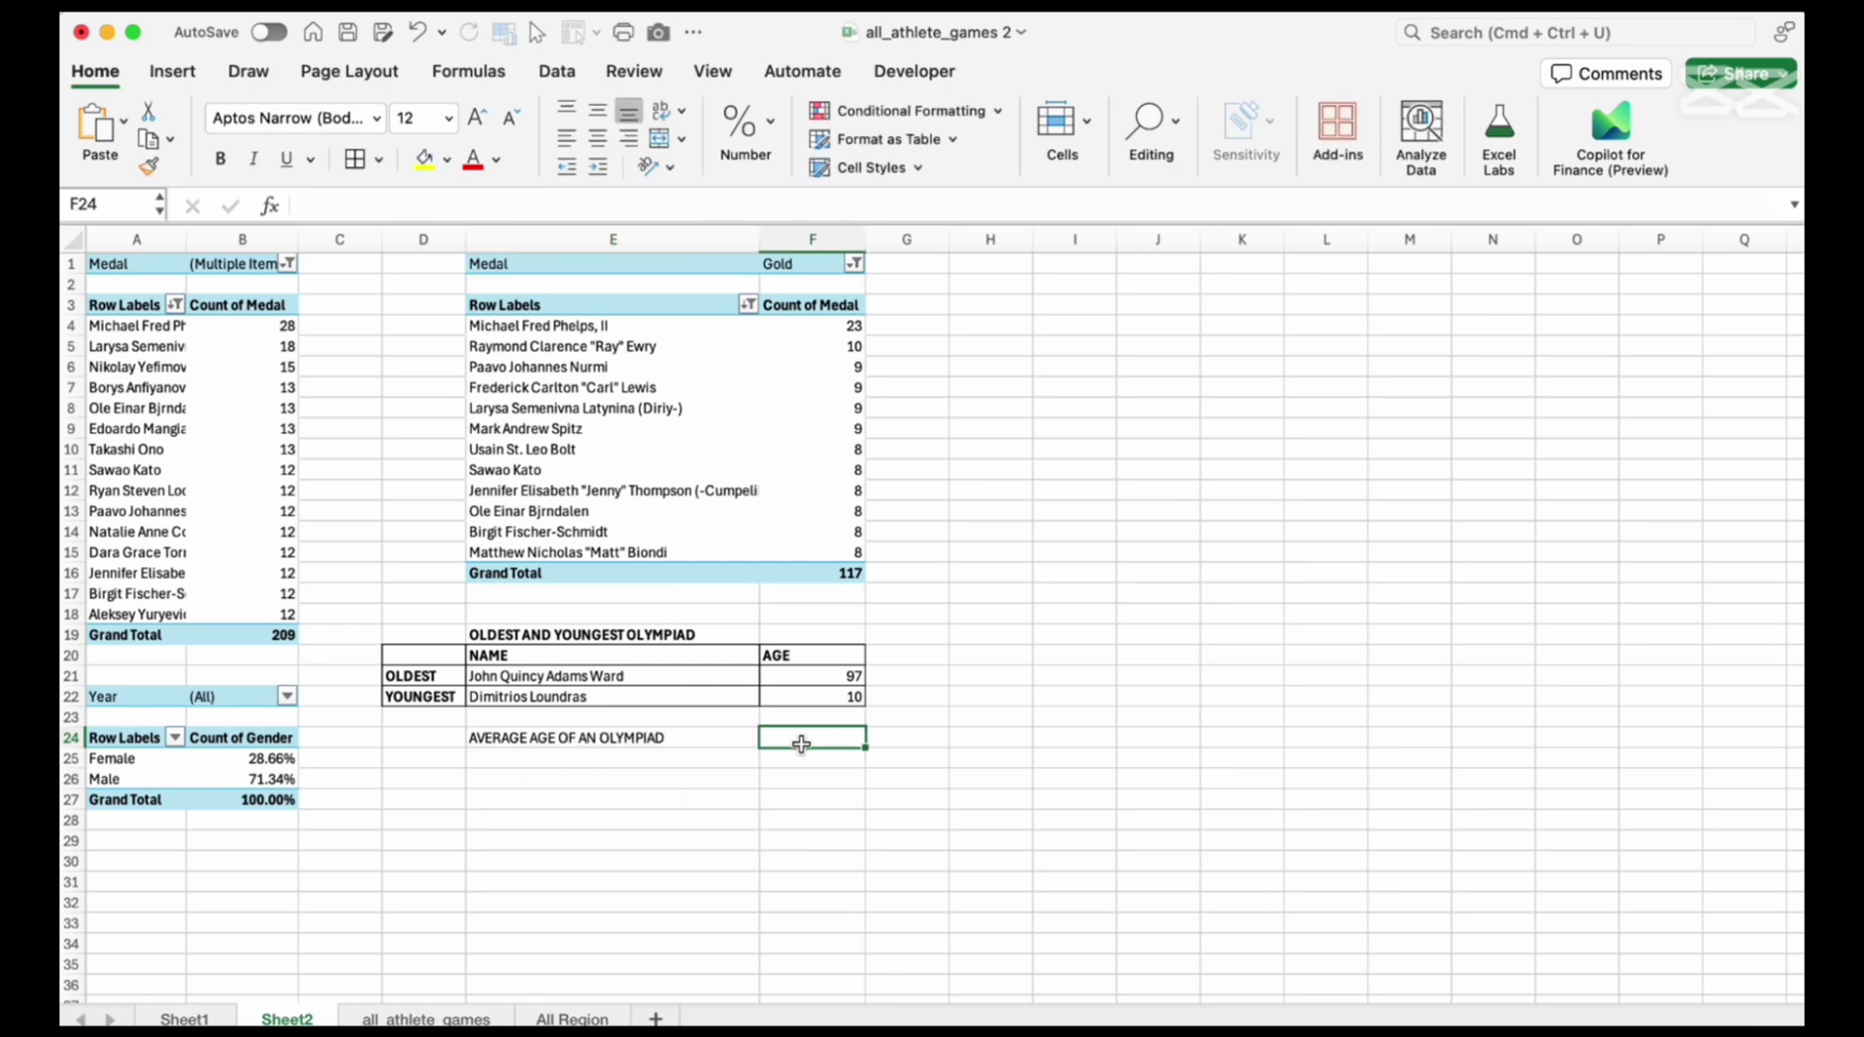
pyautogui.write('=AVERAGE(')
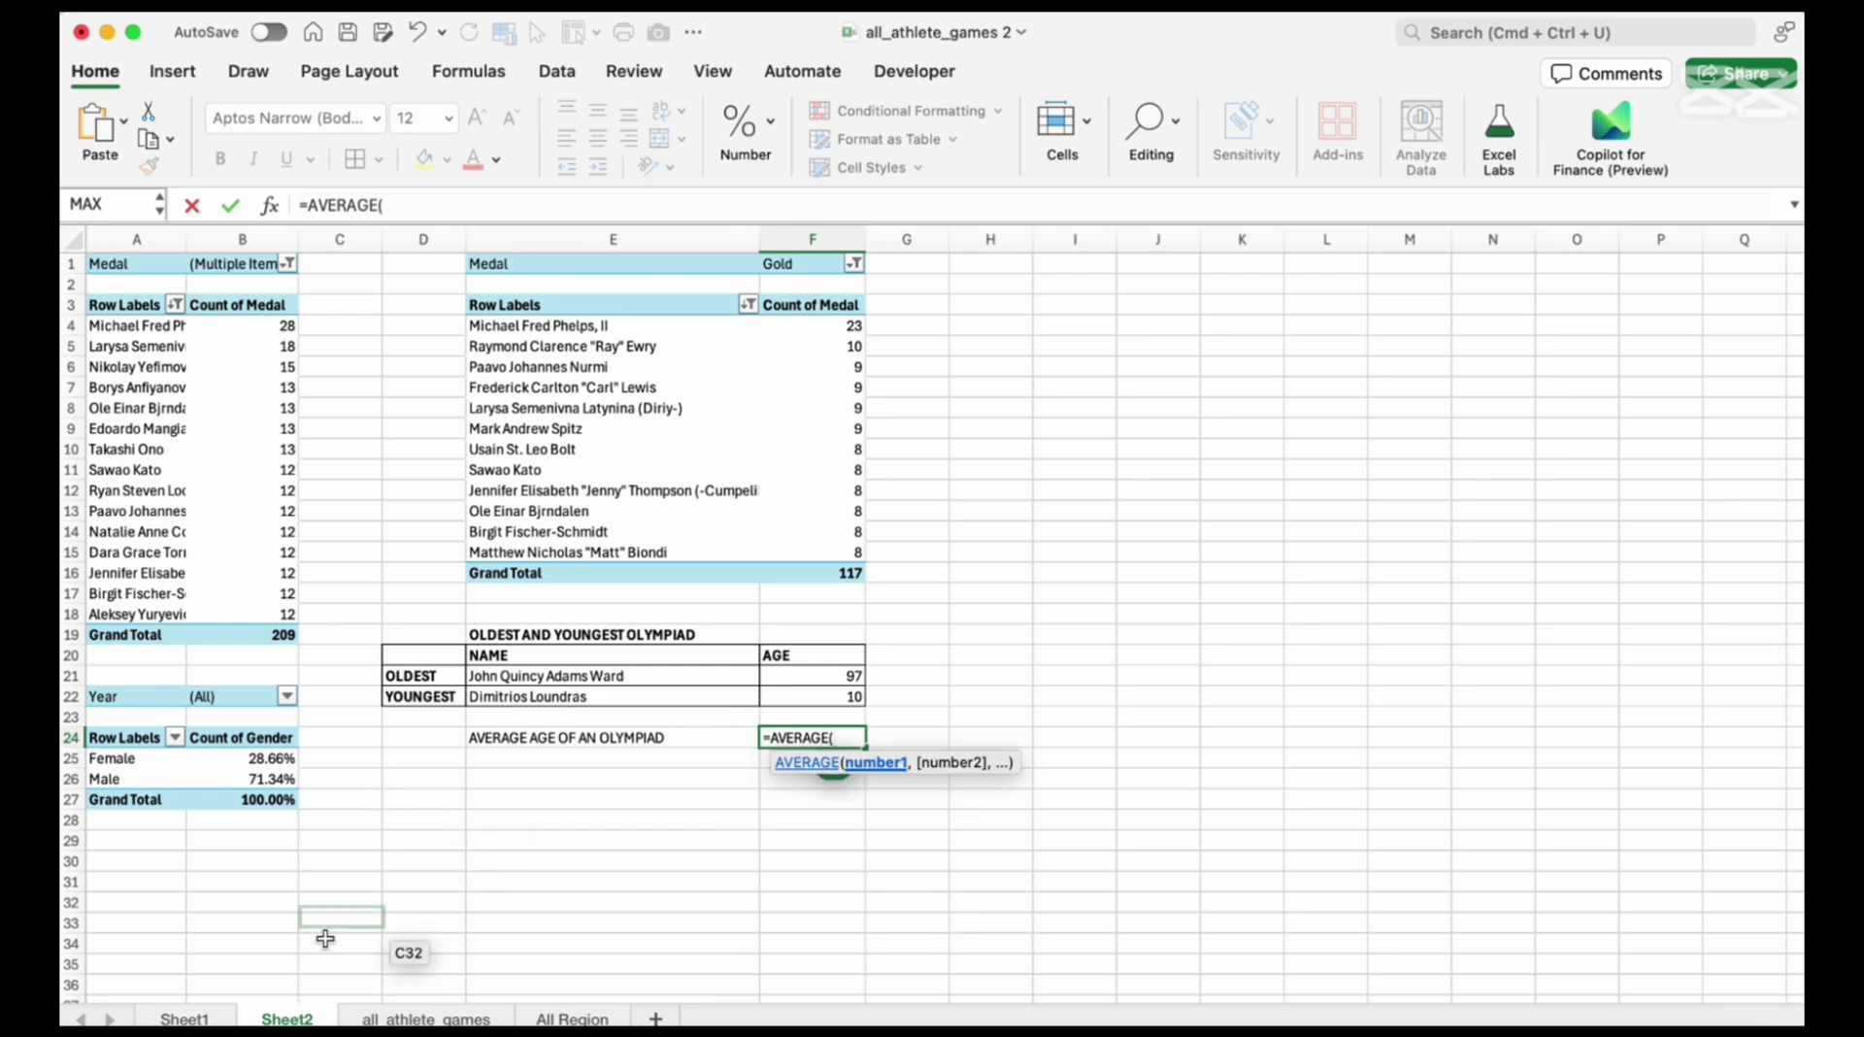
pyautogui.click(408, 1020)
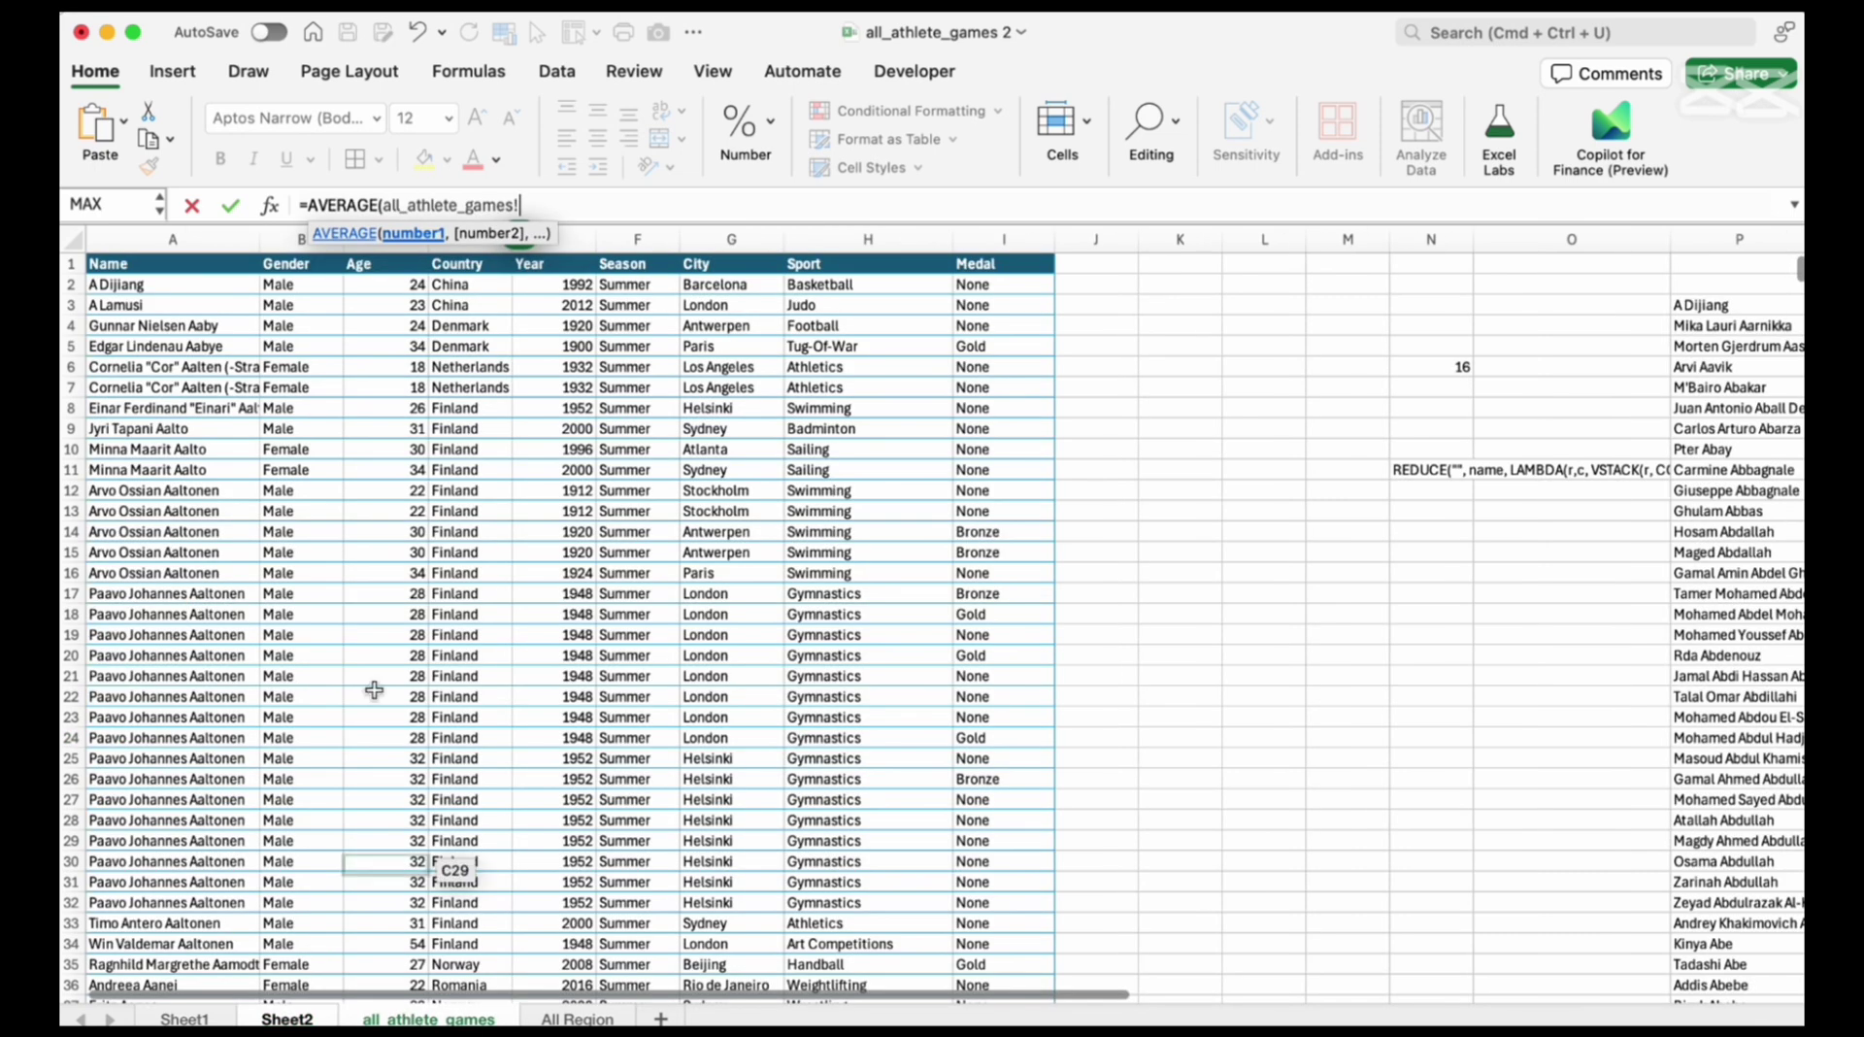
pyautogui.click(385, 257)
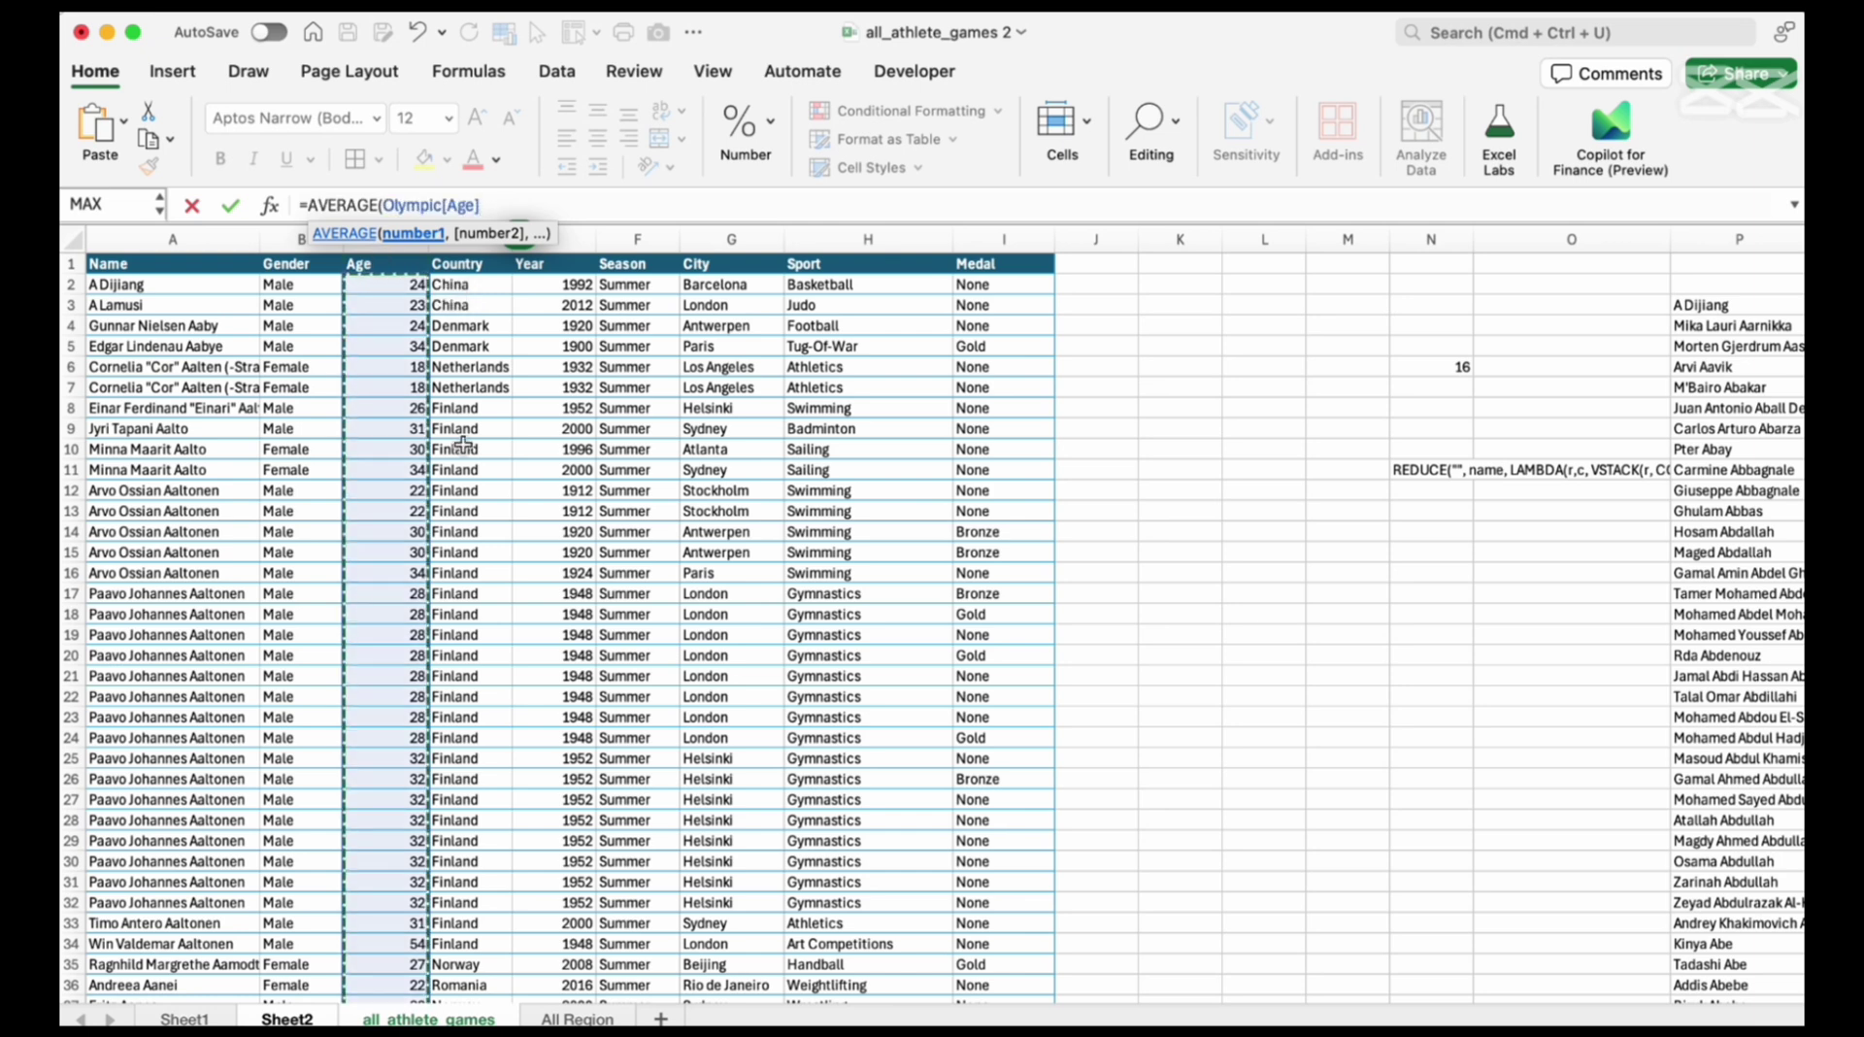
pyautogui.write(')')
pyautogui.press('Return')
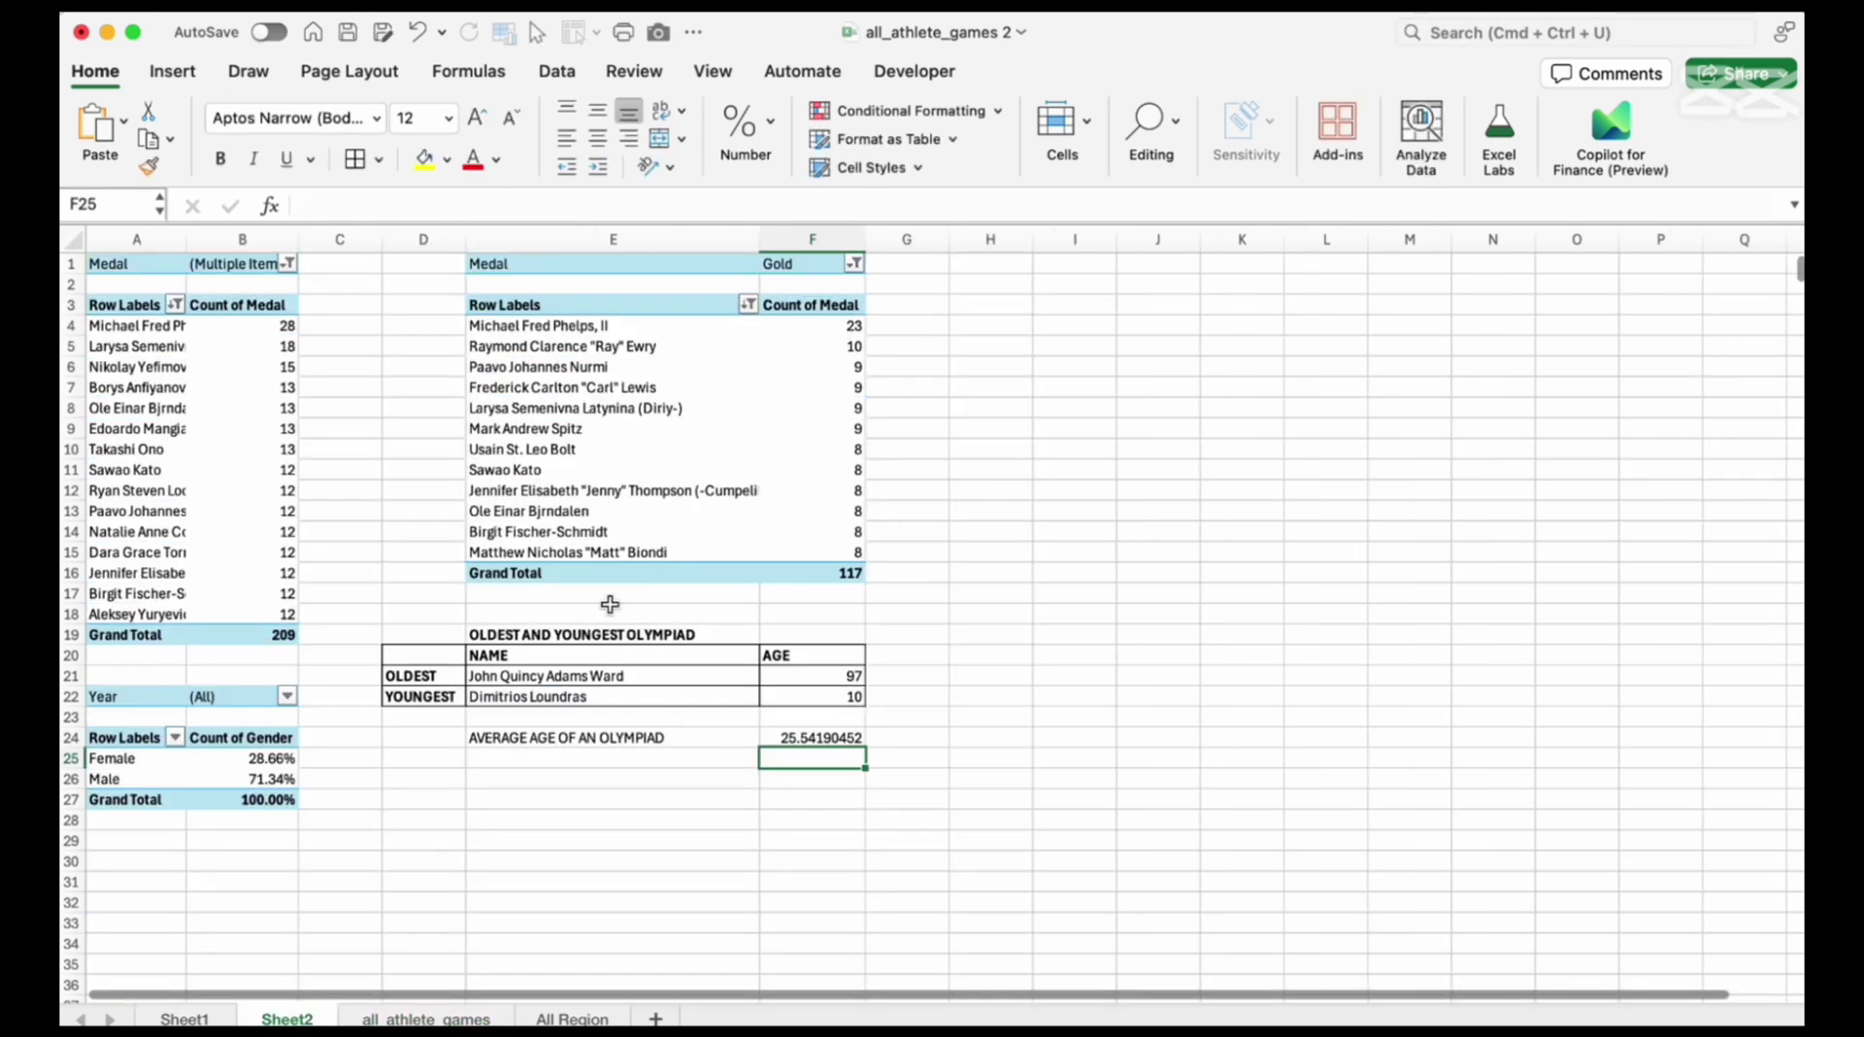
# Reduce the number format of the average age in F24 to zero decimal places
pyautogui.click(833, 738)
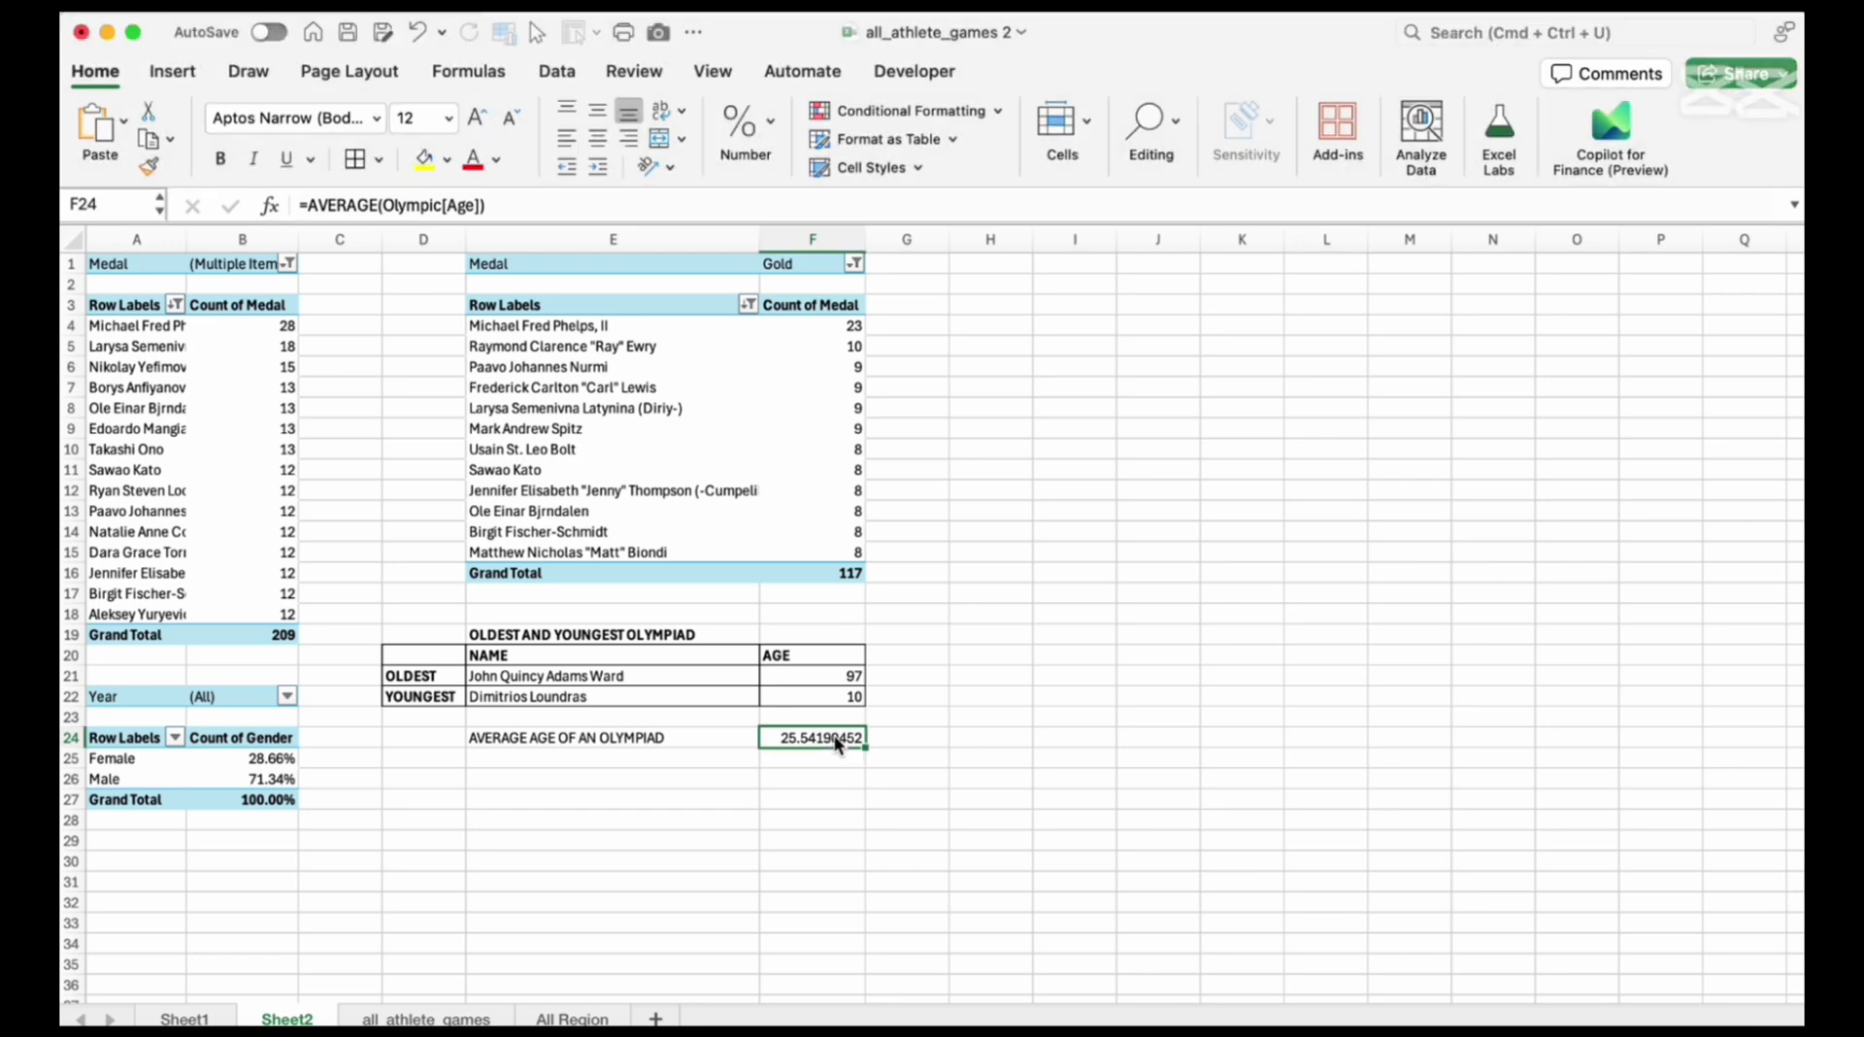
pyautogui.click(757, 124)
pyautogui.click(796, 243)
pyautogui.click(796, 242)
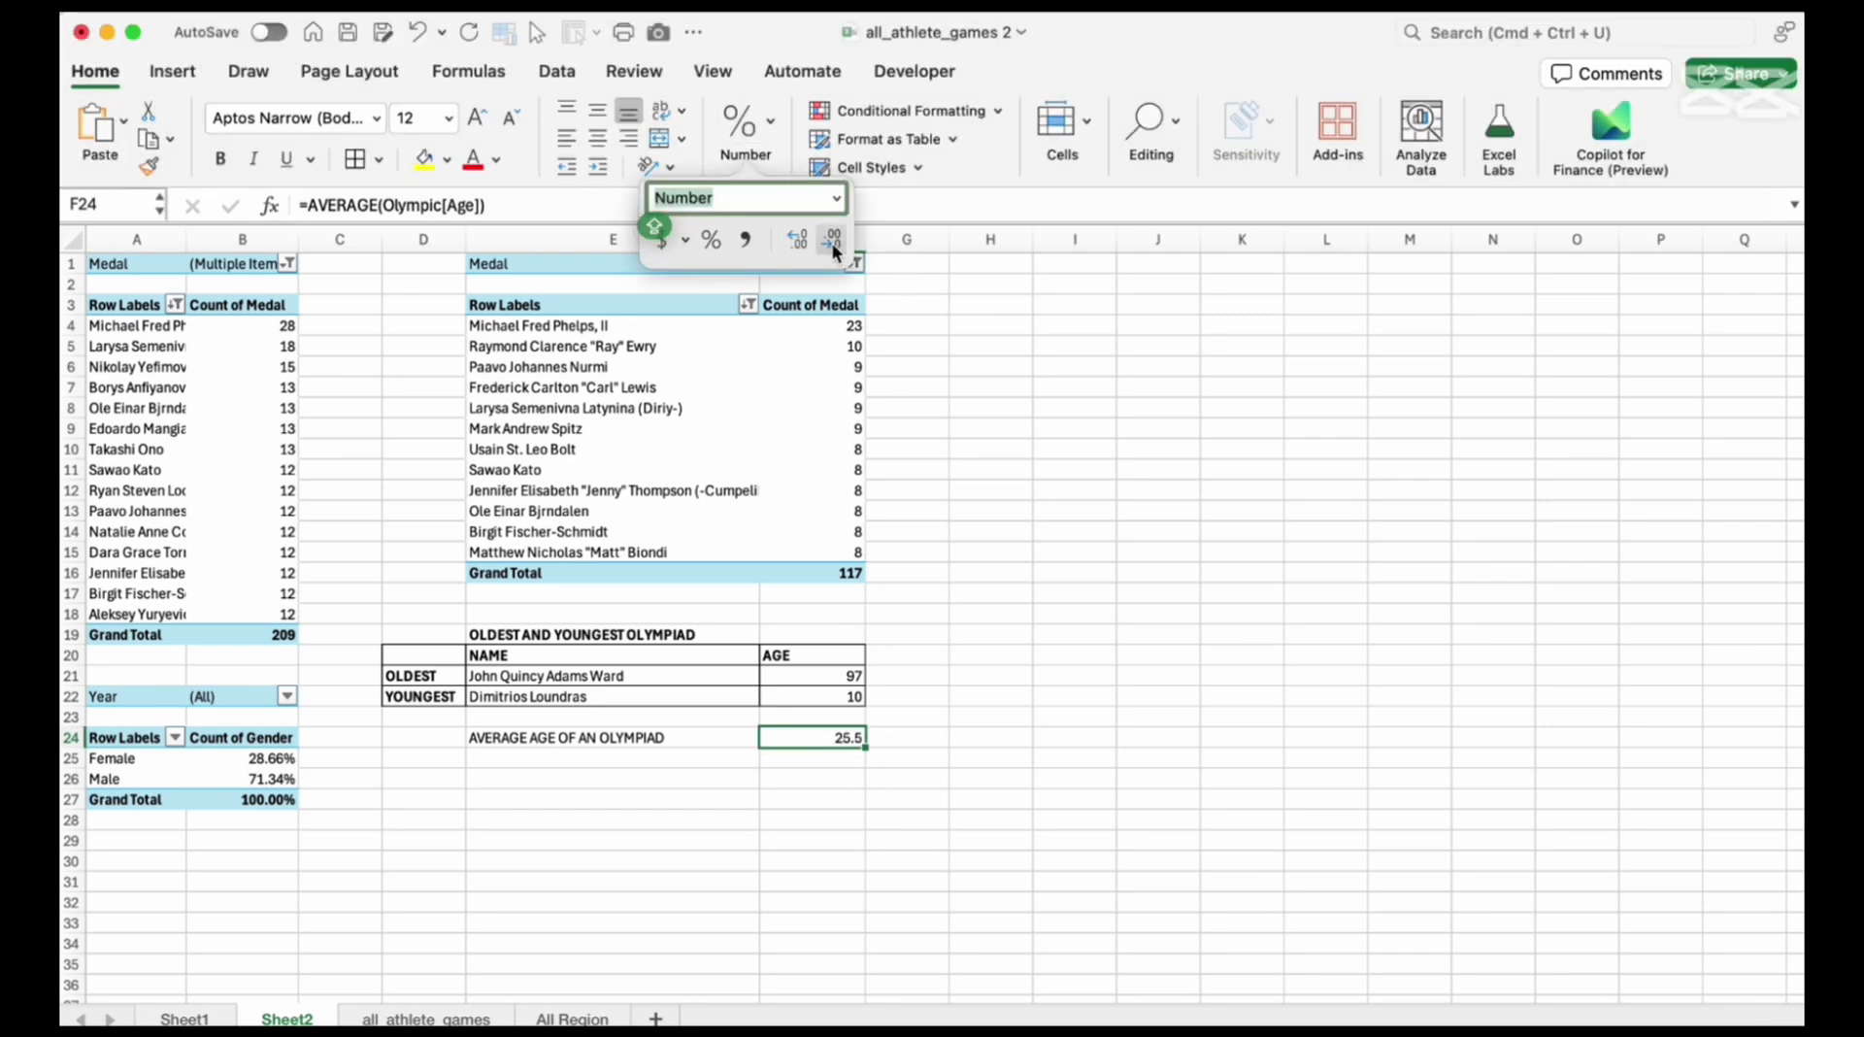
pyautogui.click(797, 244)
pyautogui.press('super+z')
pyautogui.click(908, 573)
pyautogui.click(746, 124)
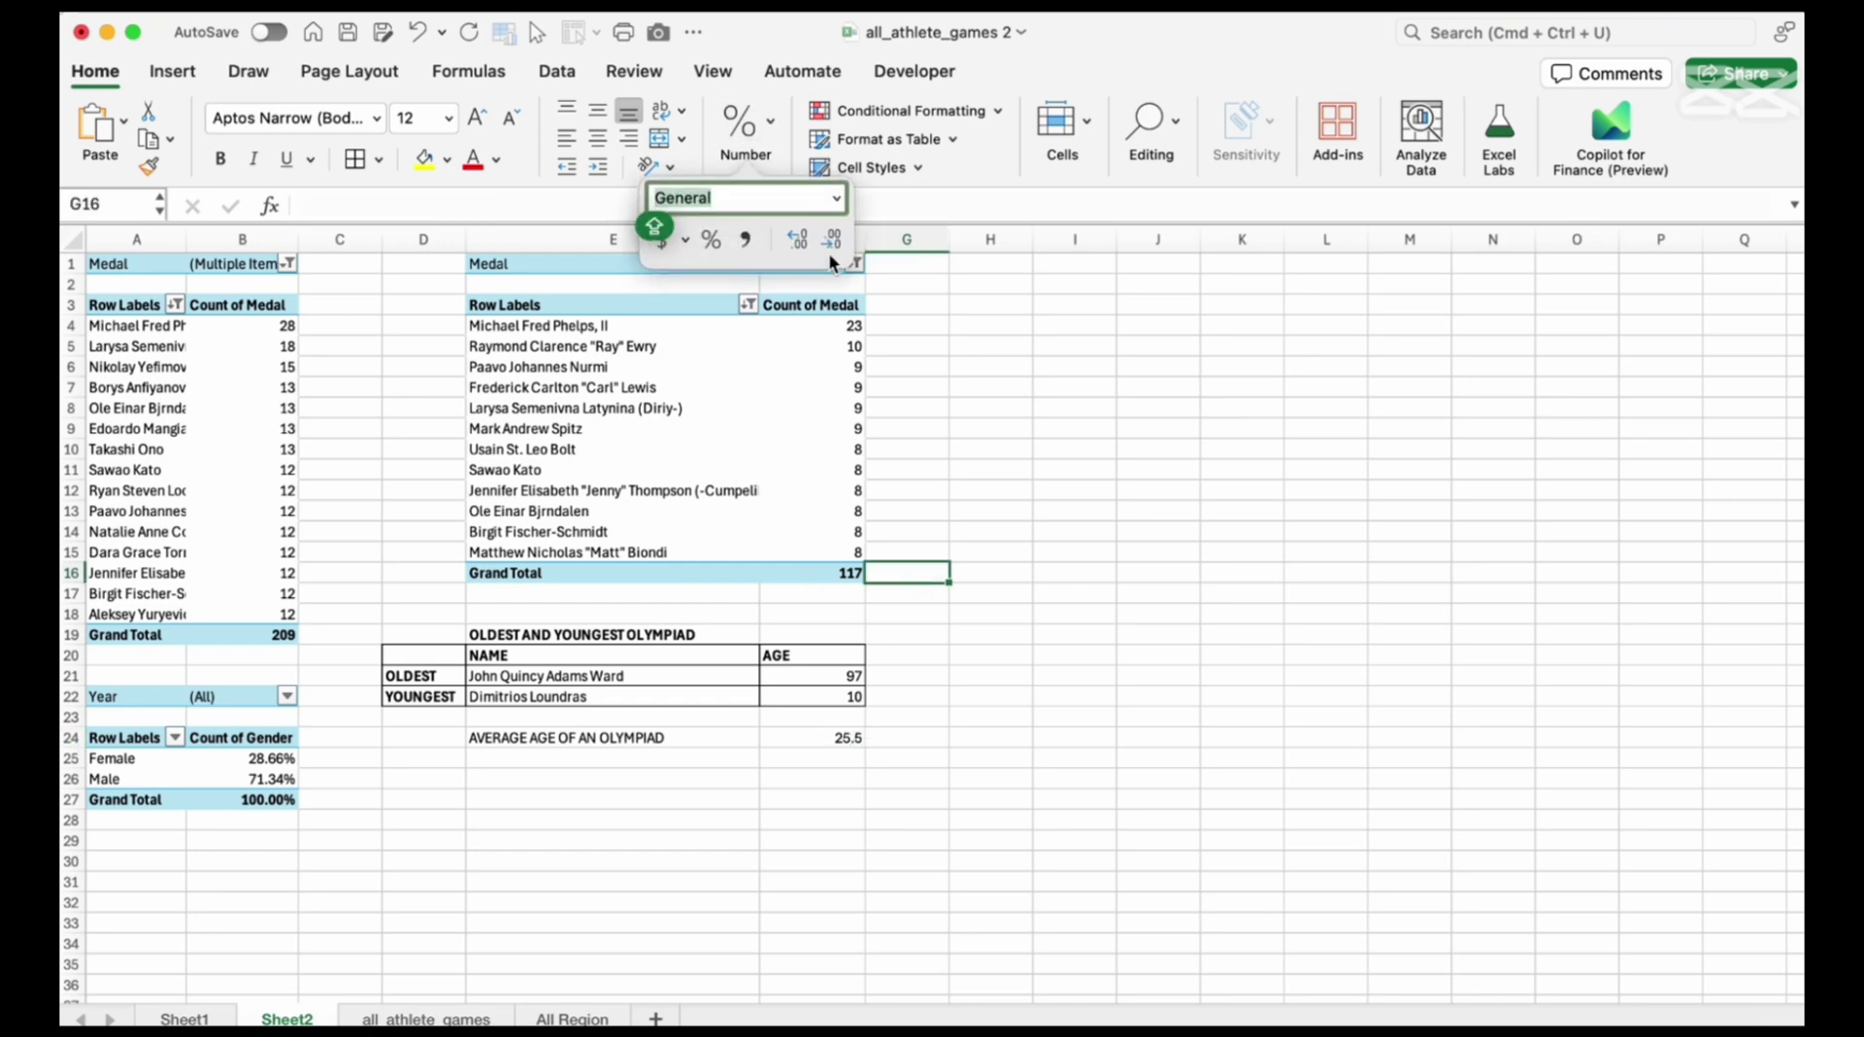
pyautogui.click(820, 740)
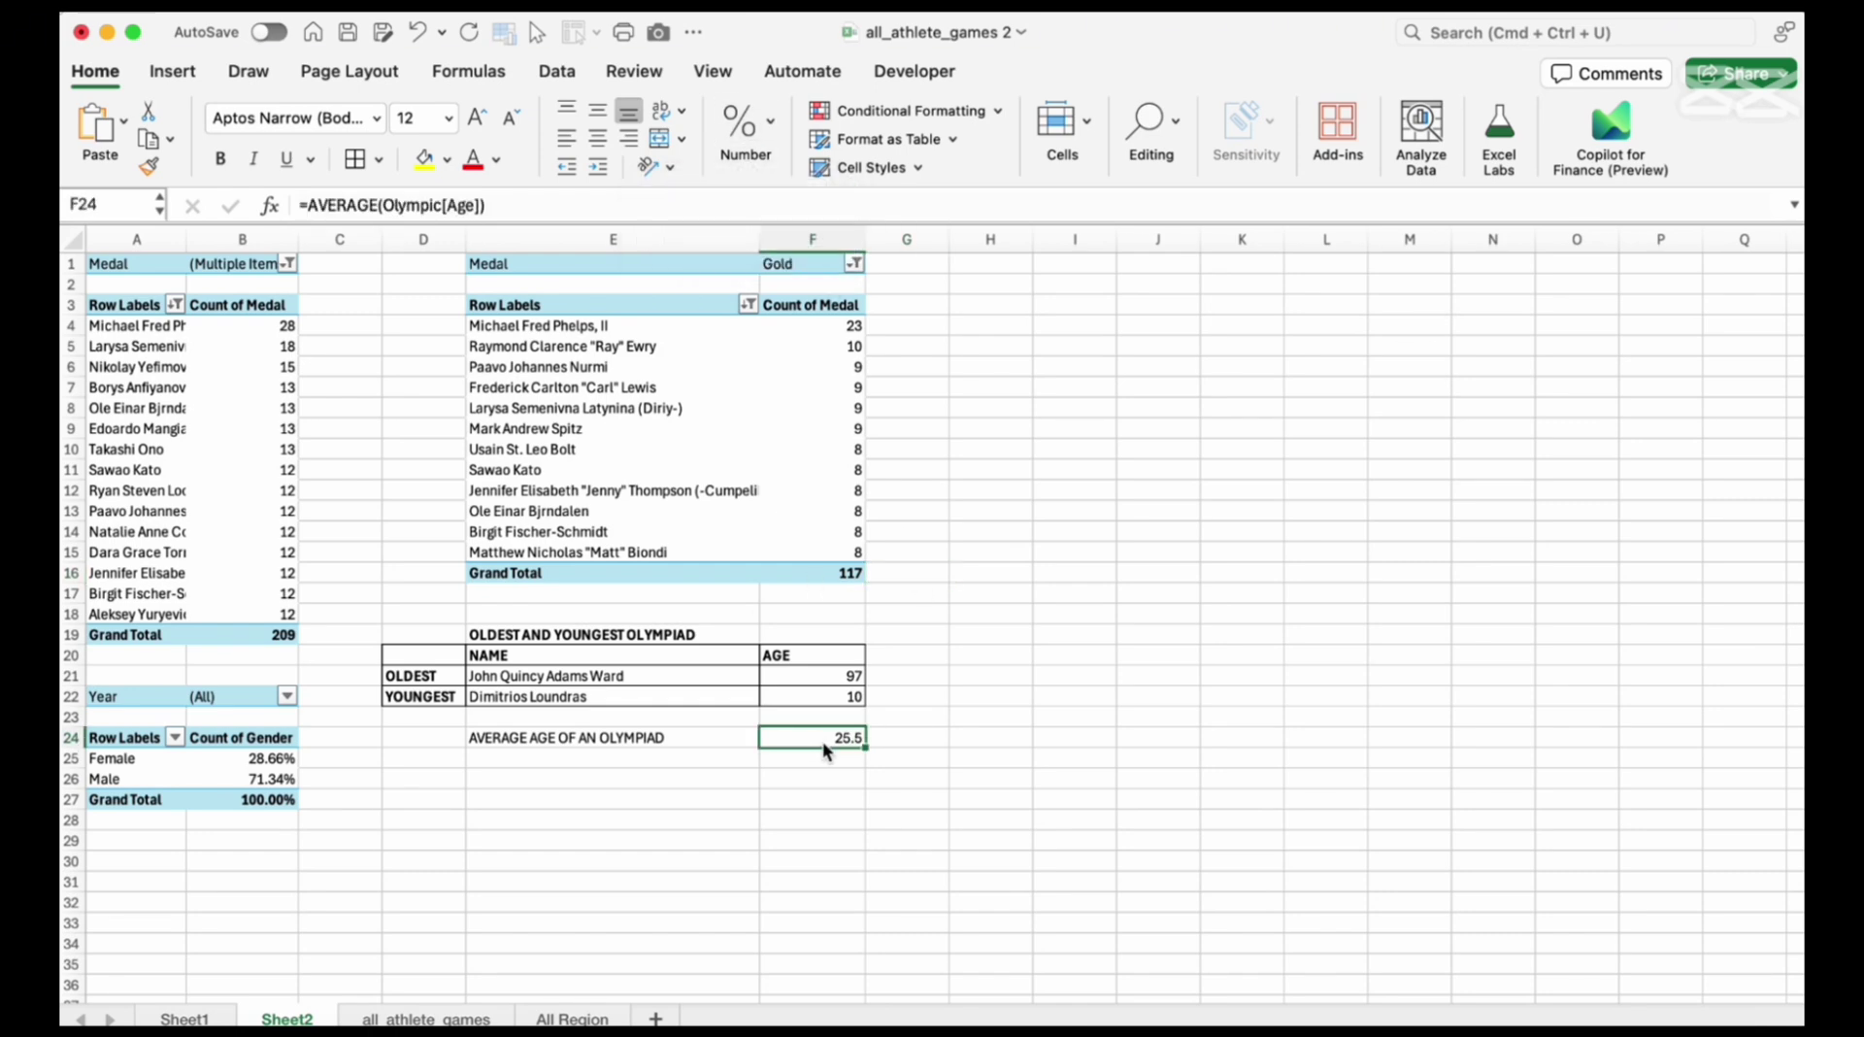
pyautogui.click(746, 124)
pyautogui.click(830, 240)
# Make the average age label in E24 bold
pyautogui.click(748, 772)
pyautogui.click(670, 738)
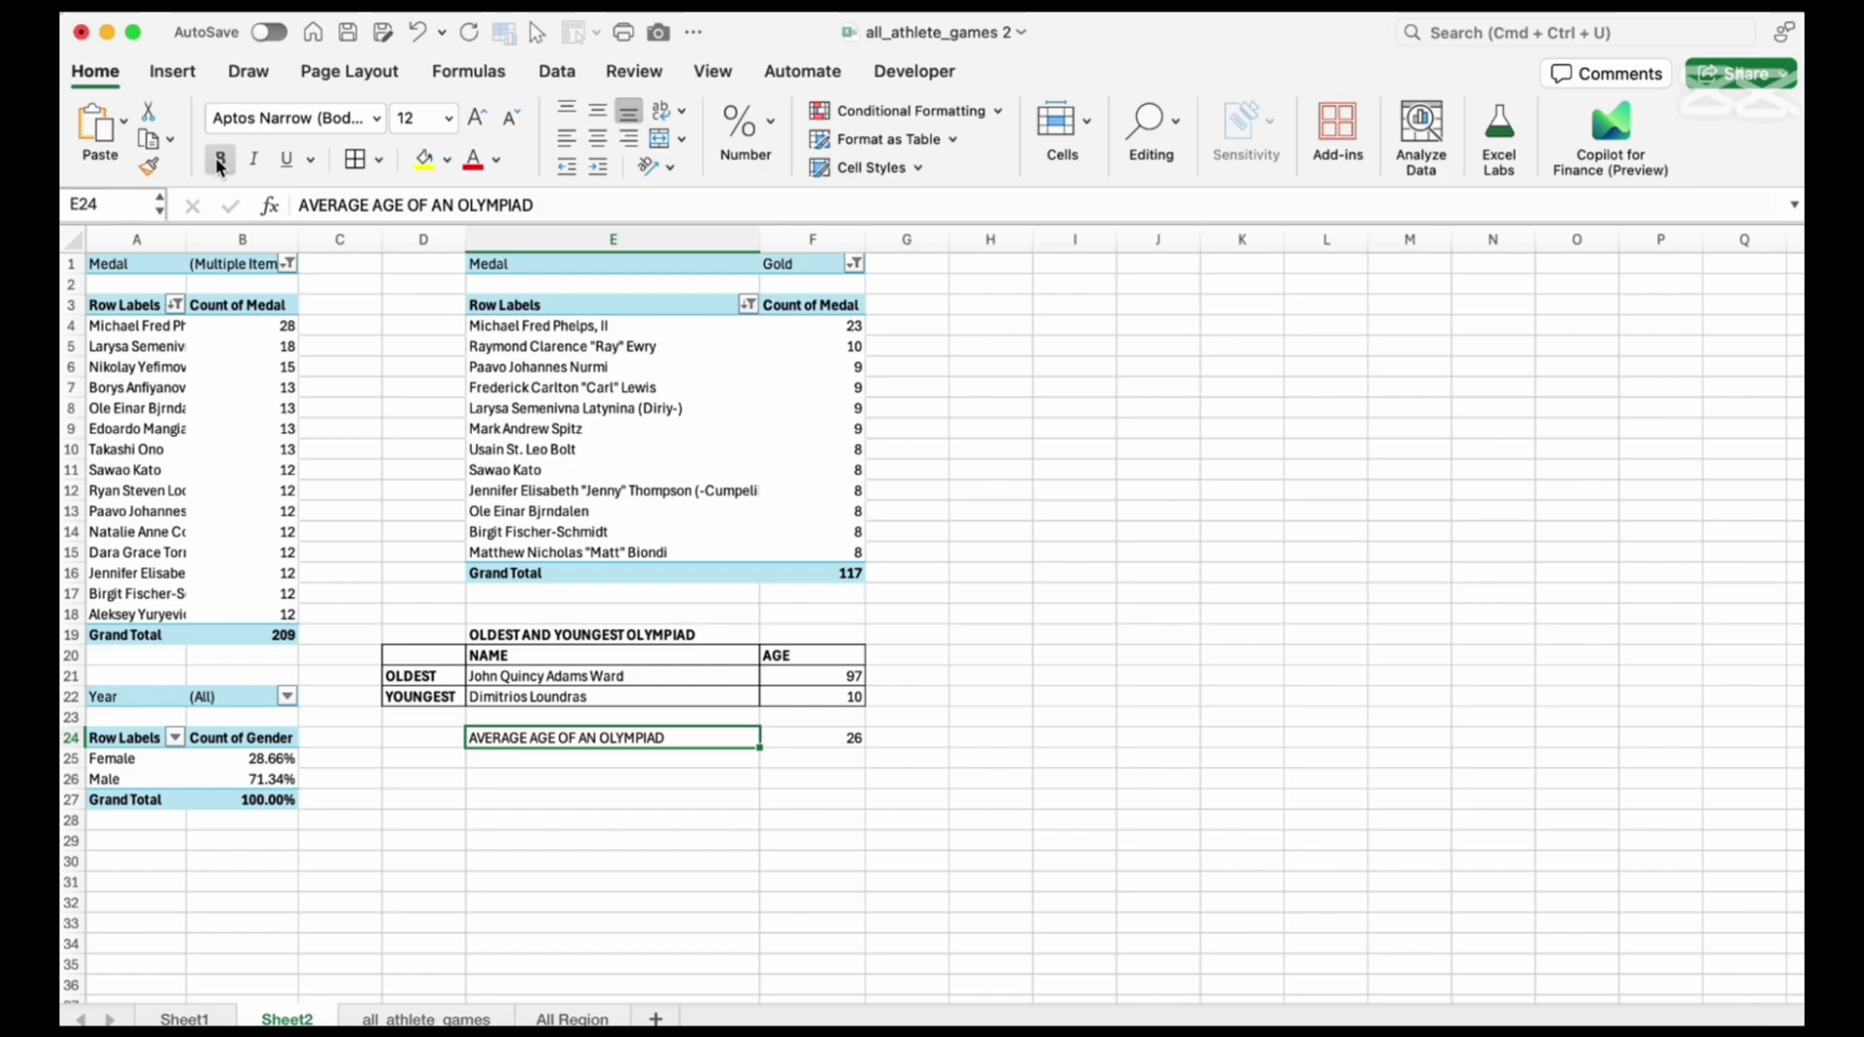
pyautogui.click(221, 158)
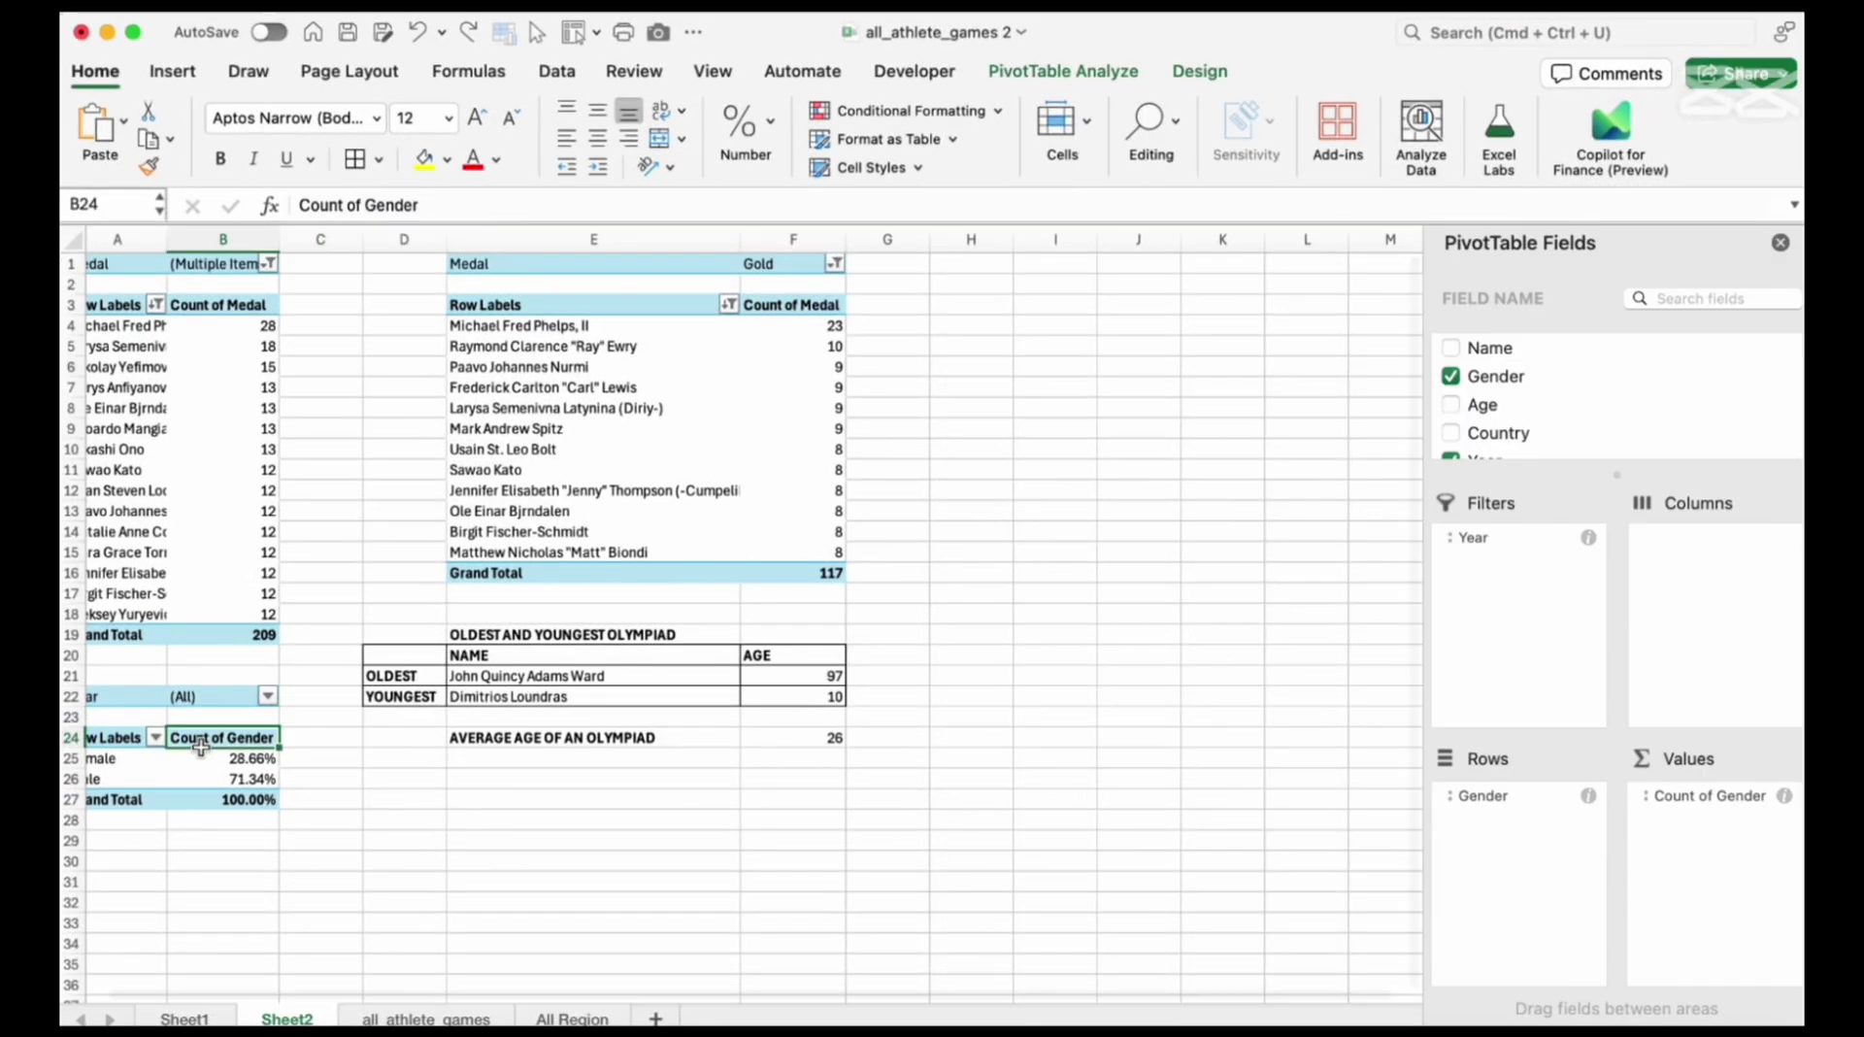
# Copy the entire gender share PivotTable, including its Year filter, and paste it at H1
pyautogui.rightClick(201, 745)
pyautogui.click(124, 735)
pyautogui.rightClick(124, 735)
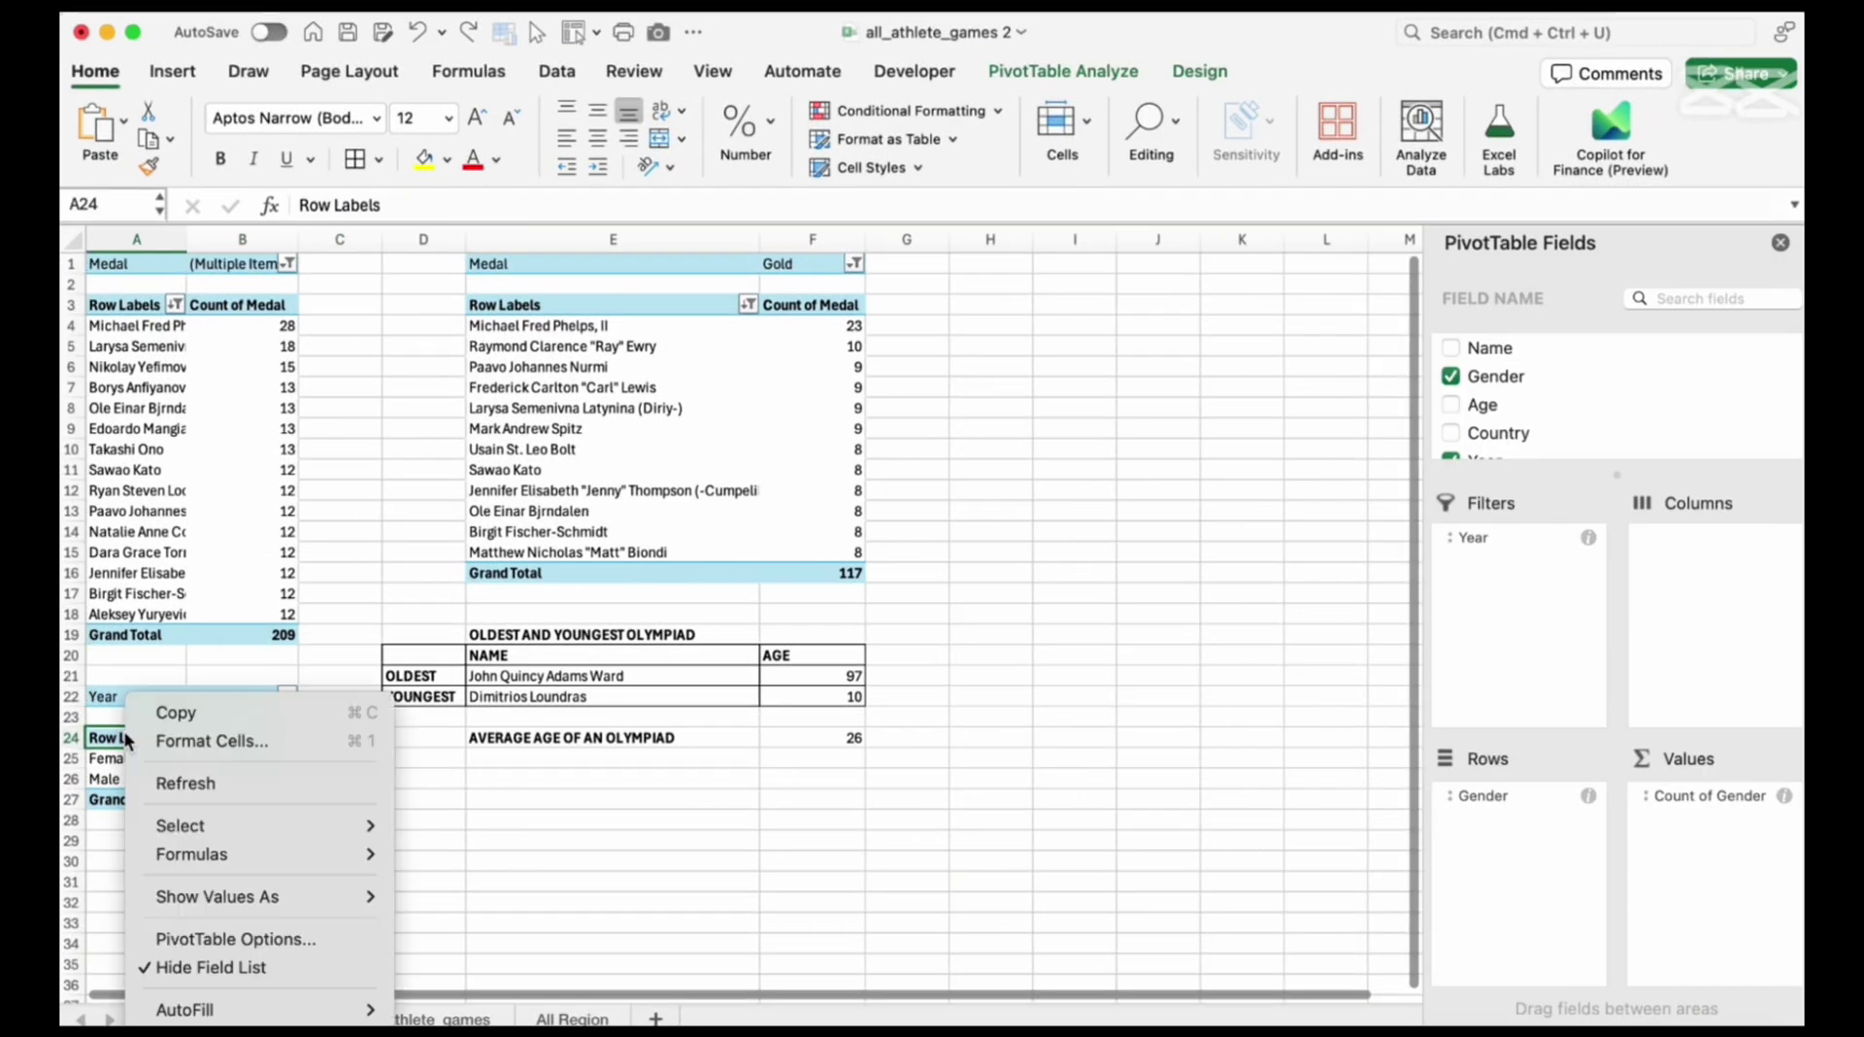
pyautogui.moveTo(309, 827)
pyautogui.click(505, 899)
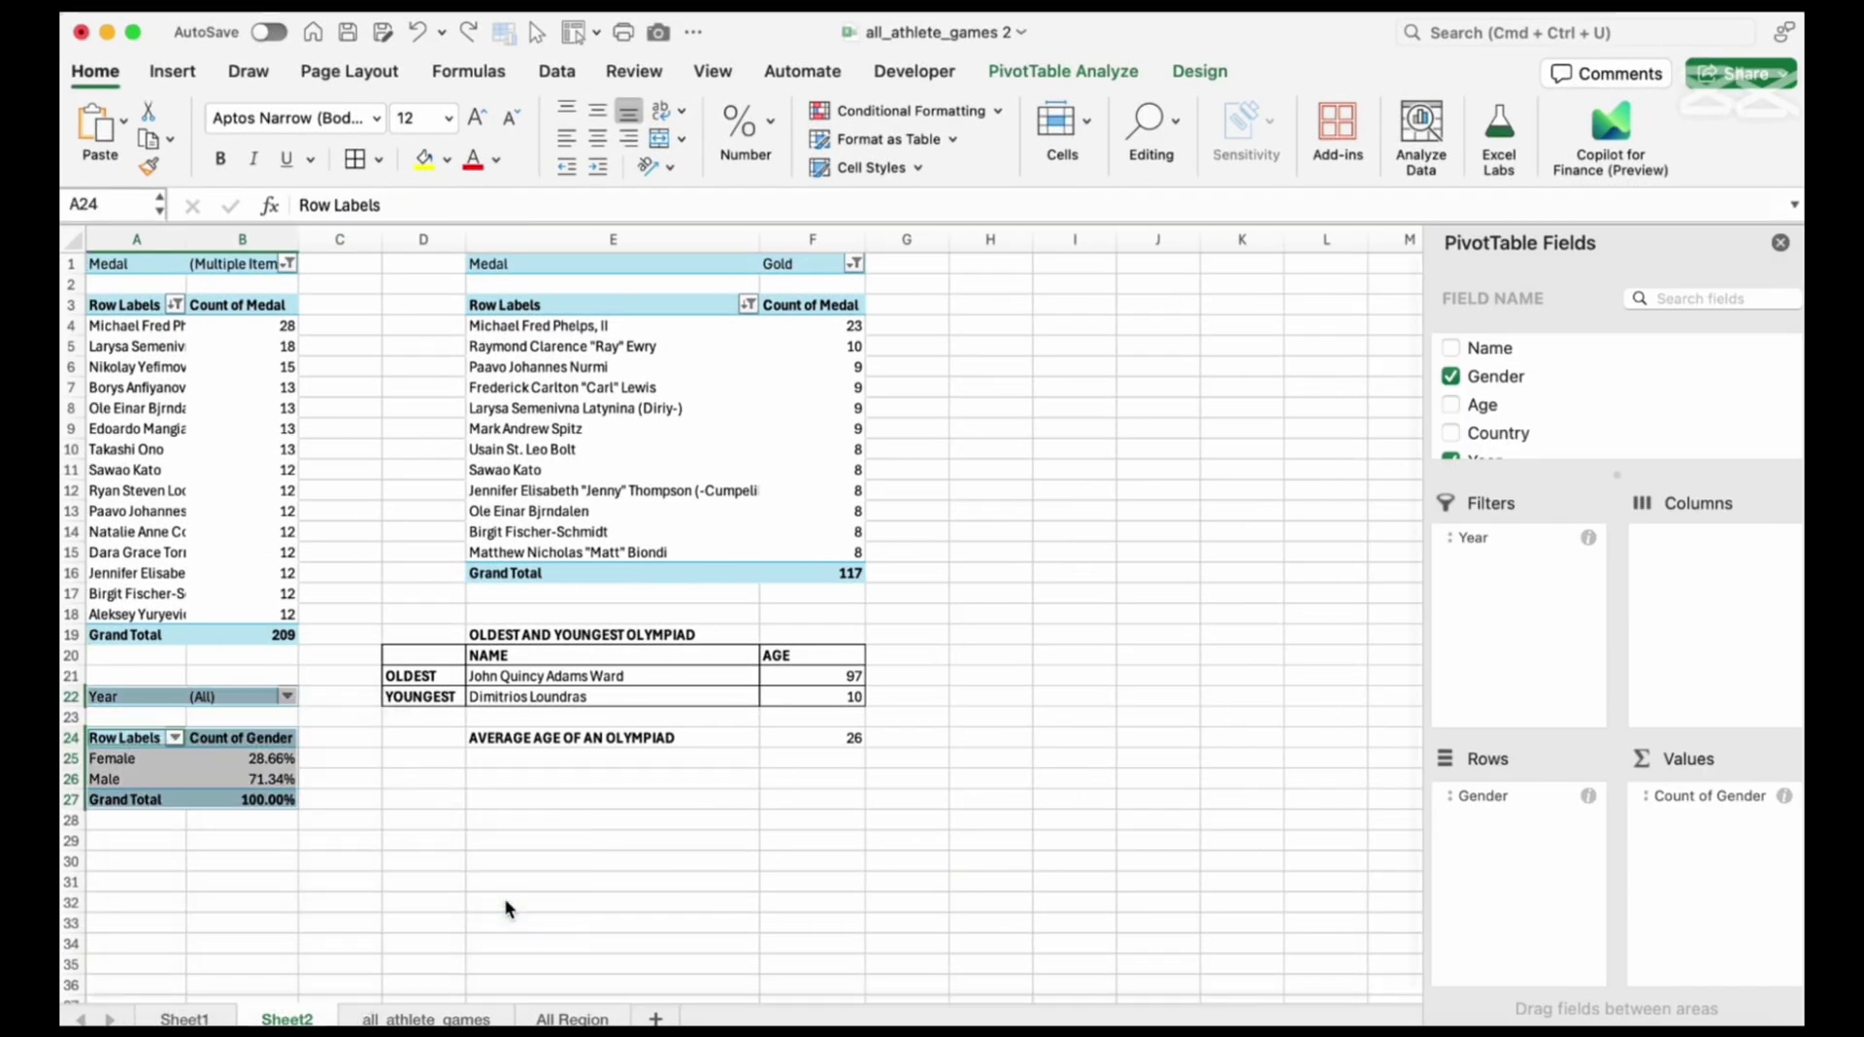
pyautogui.press('super+c')
pyautogui.click(988, 264)
pyautogui.press('super+v')
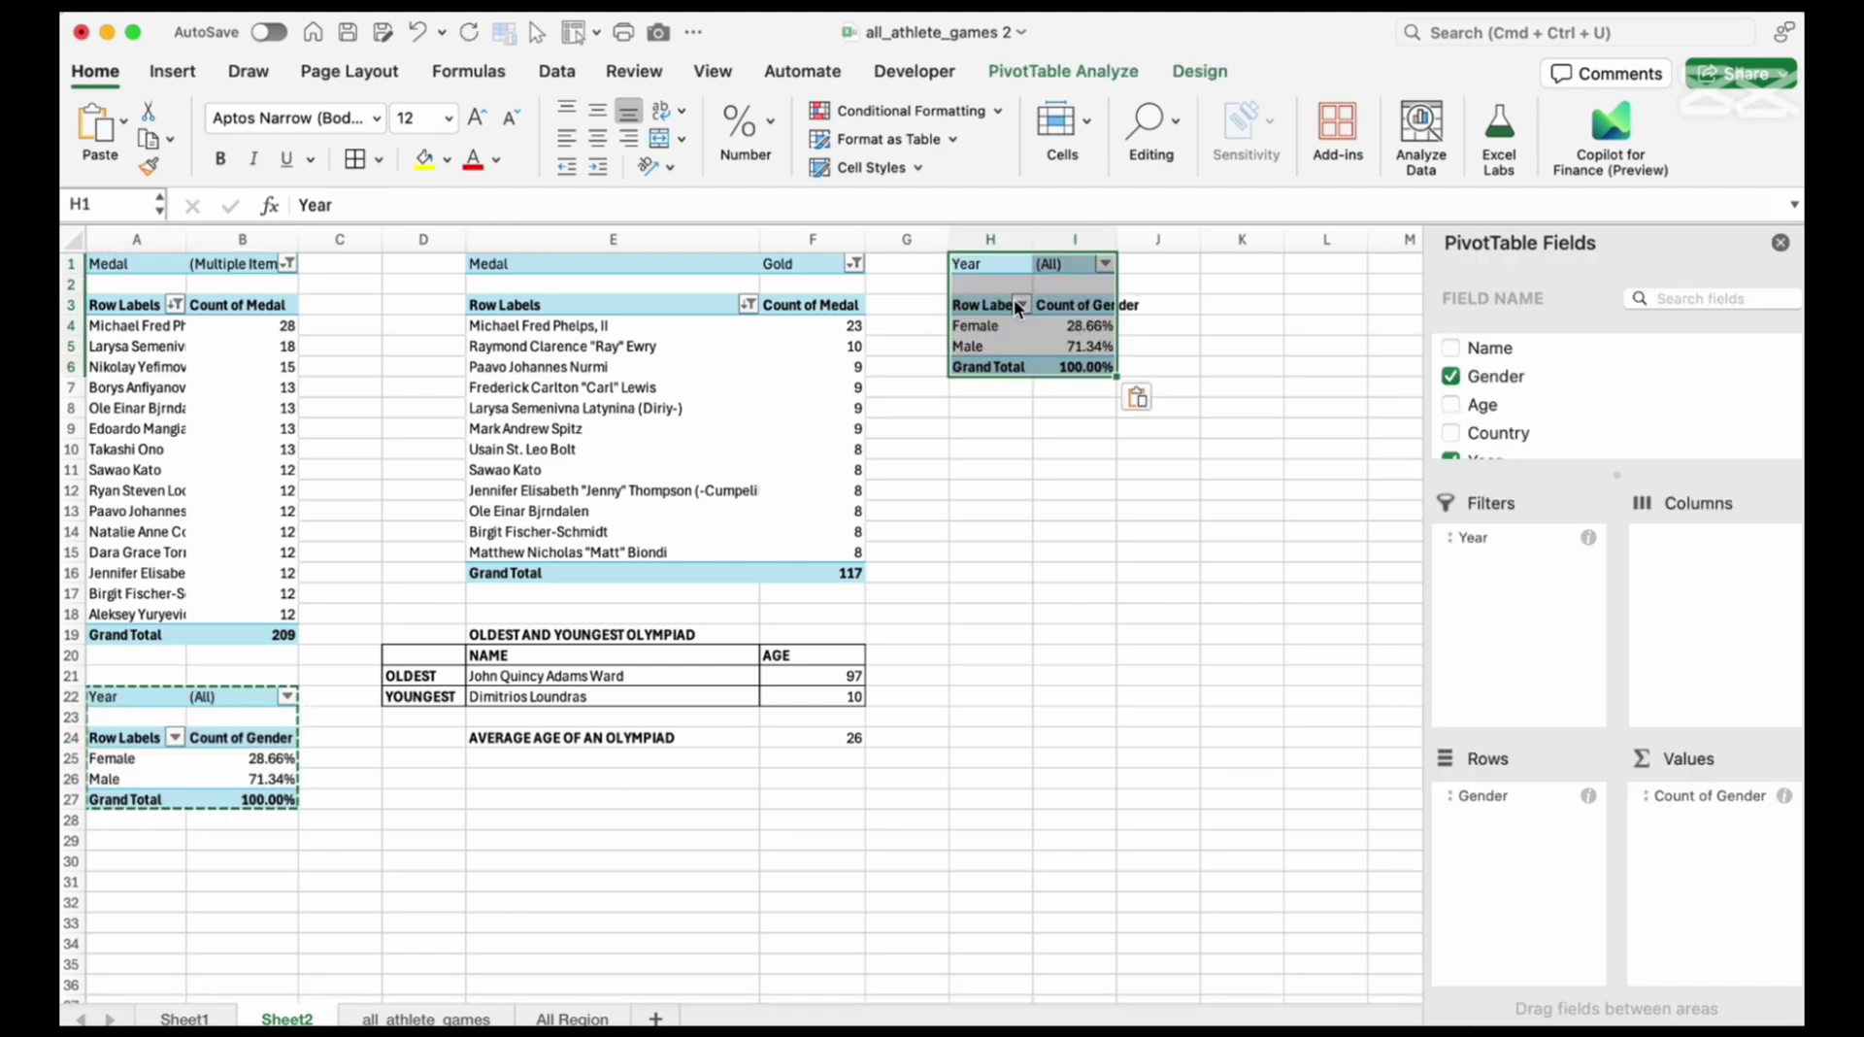
# Remove Year and Gender from the filter and row areas of the PivotTable at H1 and use Country as the row field
pyautogui.moveTo(988, 346); pyautogui.dragTo(989, 325)
pyautogui.click(988, 326)
pyautogui.moveTo(1477, 534); pyautogui.dragTo(1360, 525)
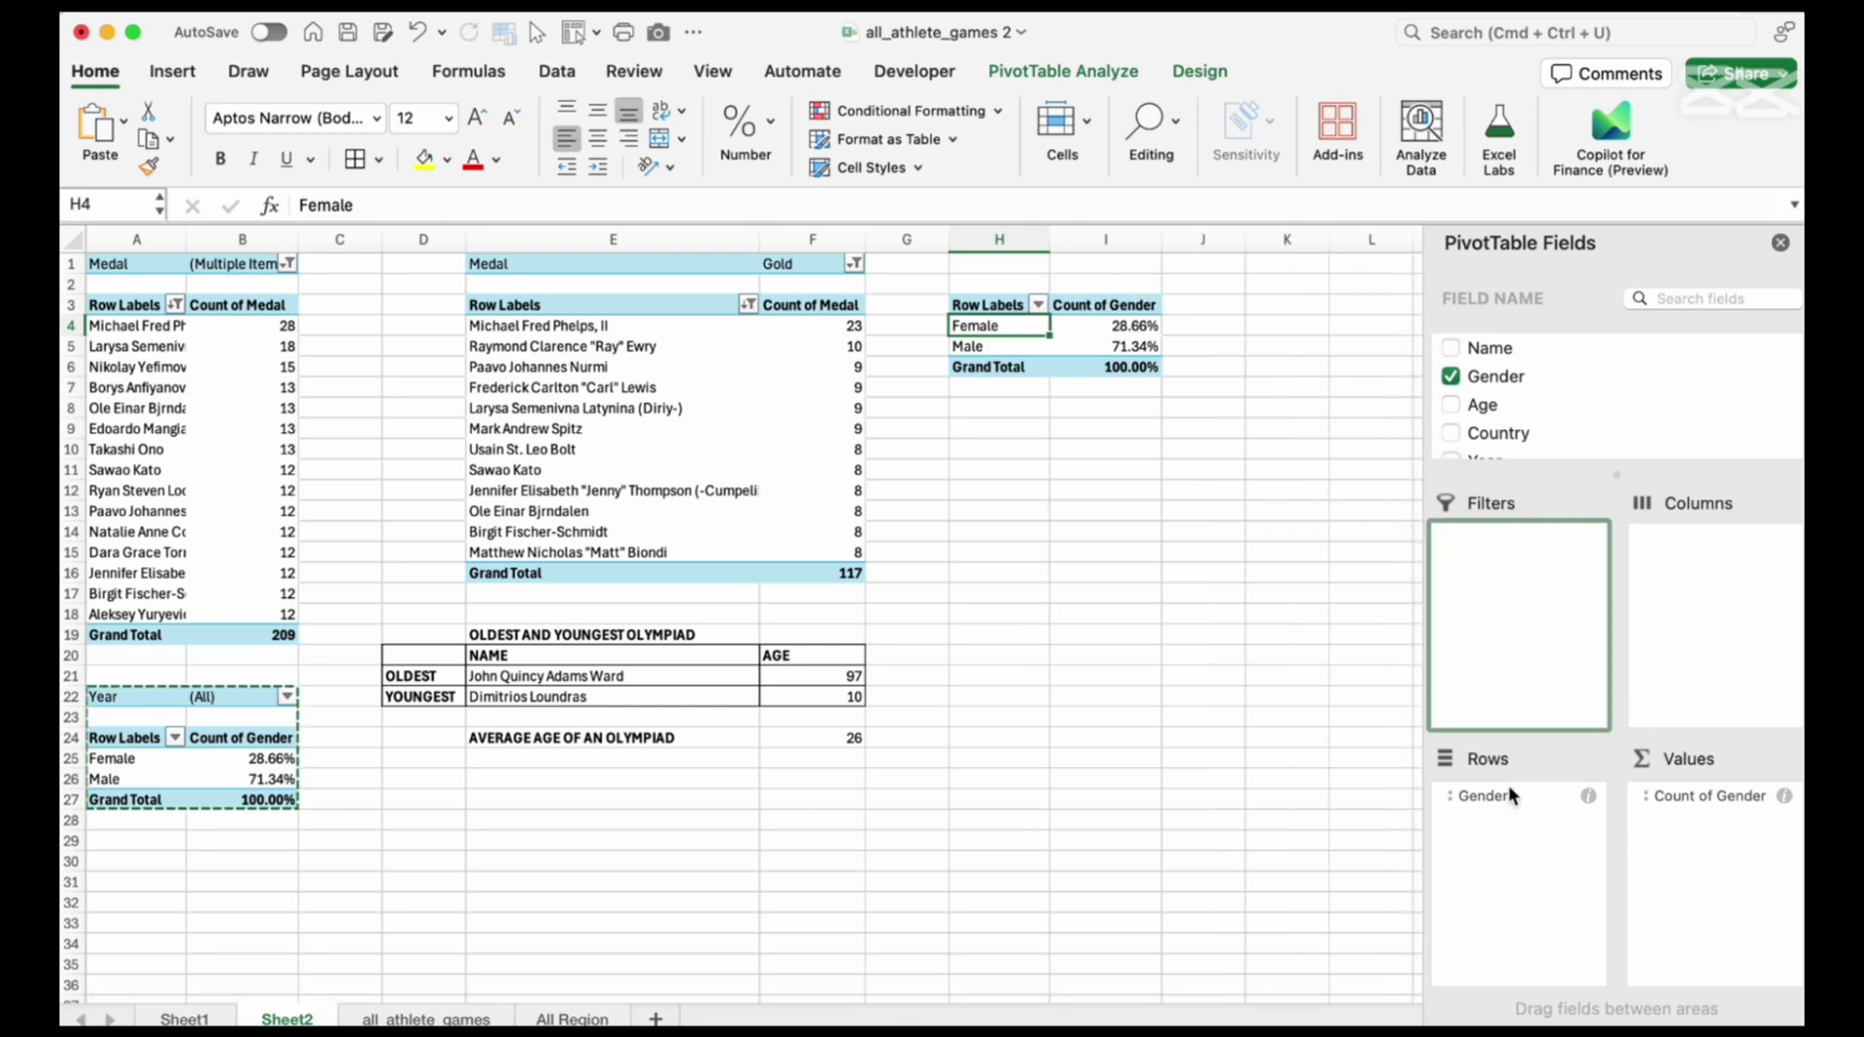
pyautogui.moveTo(1509, 792); pyautogui.dragTo(1258, 802)
pyautogui.moveTo(1498, 433); pyautogui.dragTo(1524, 849)
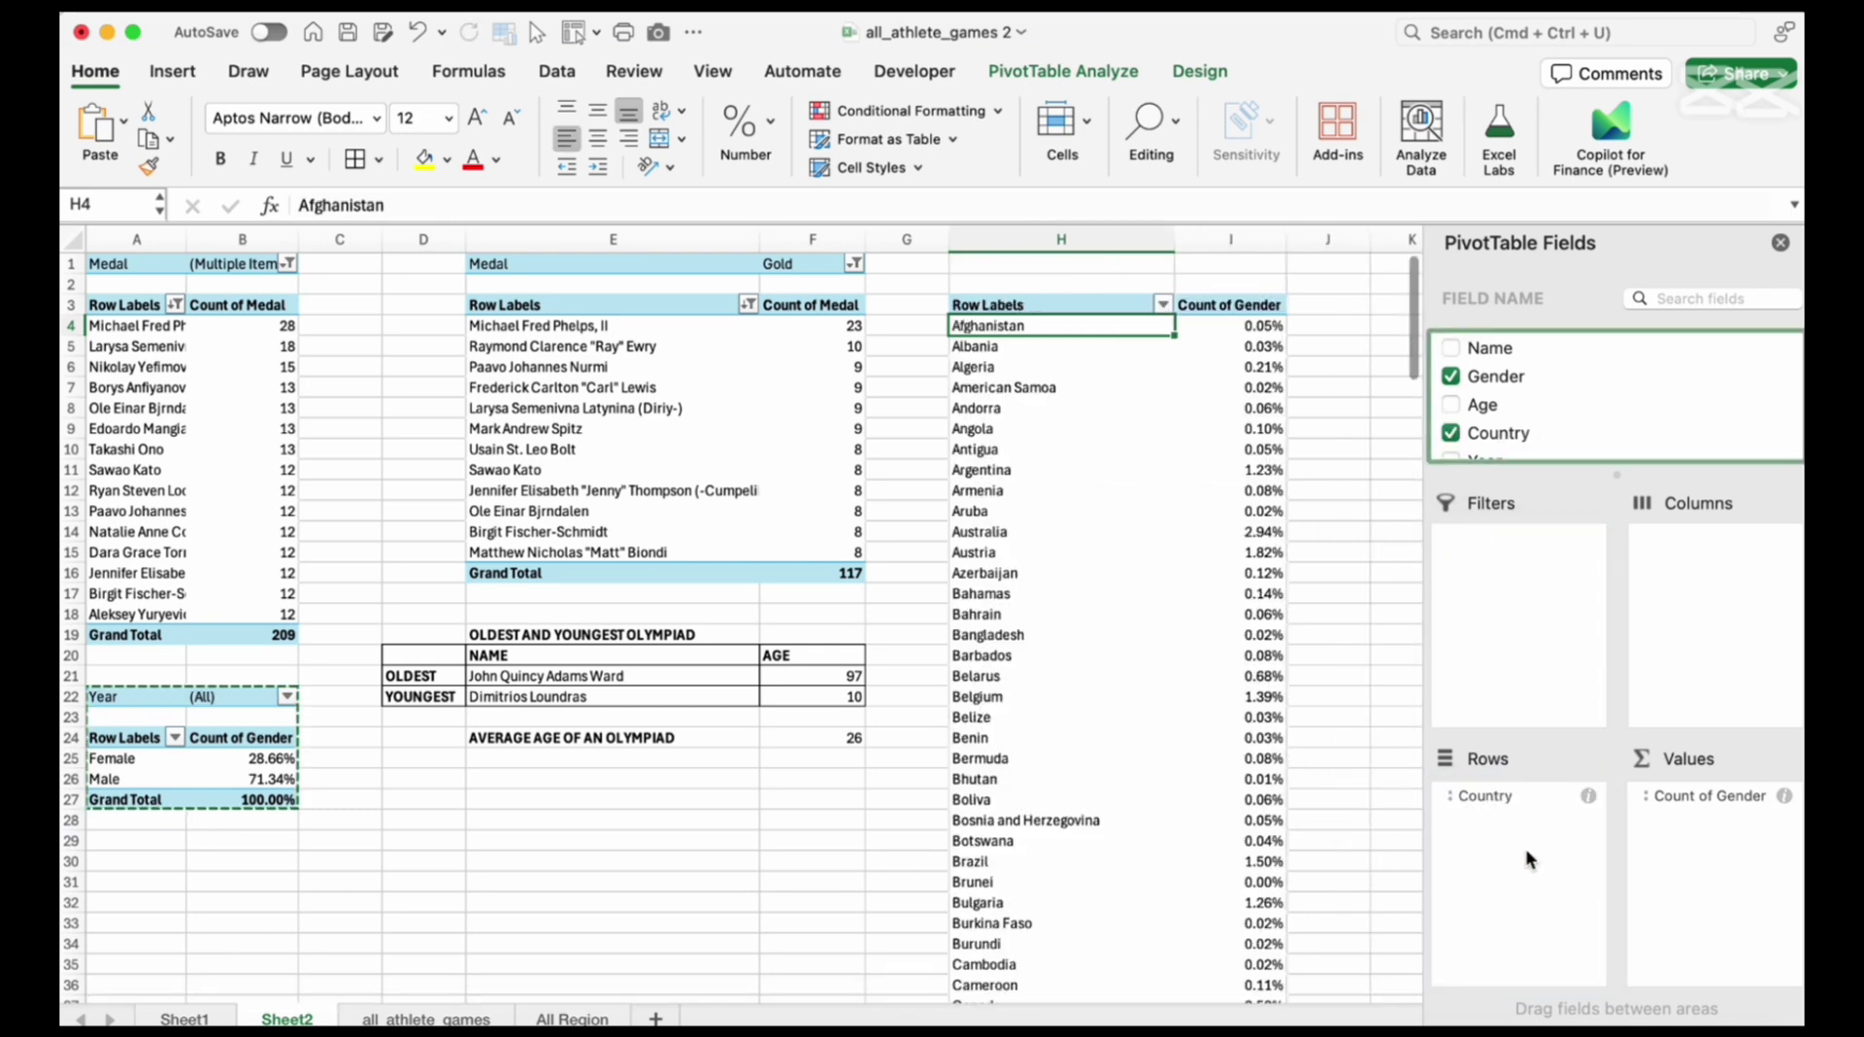
# Replace Count of Gender with Count of Medal as the country PivotTable's value and add Medal as its report filter
pyautogui.moveTo(1696, 791); pyautogui.dragTo(1379, 648)
pyautogui.scroll(-3, 1507, 421)
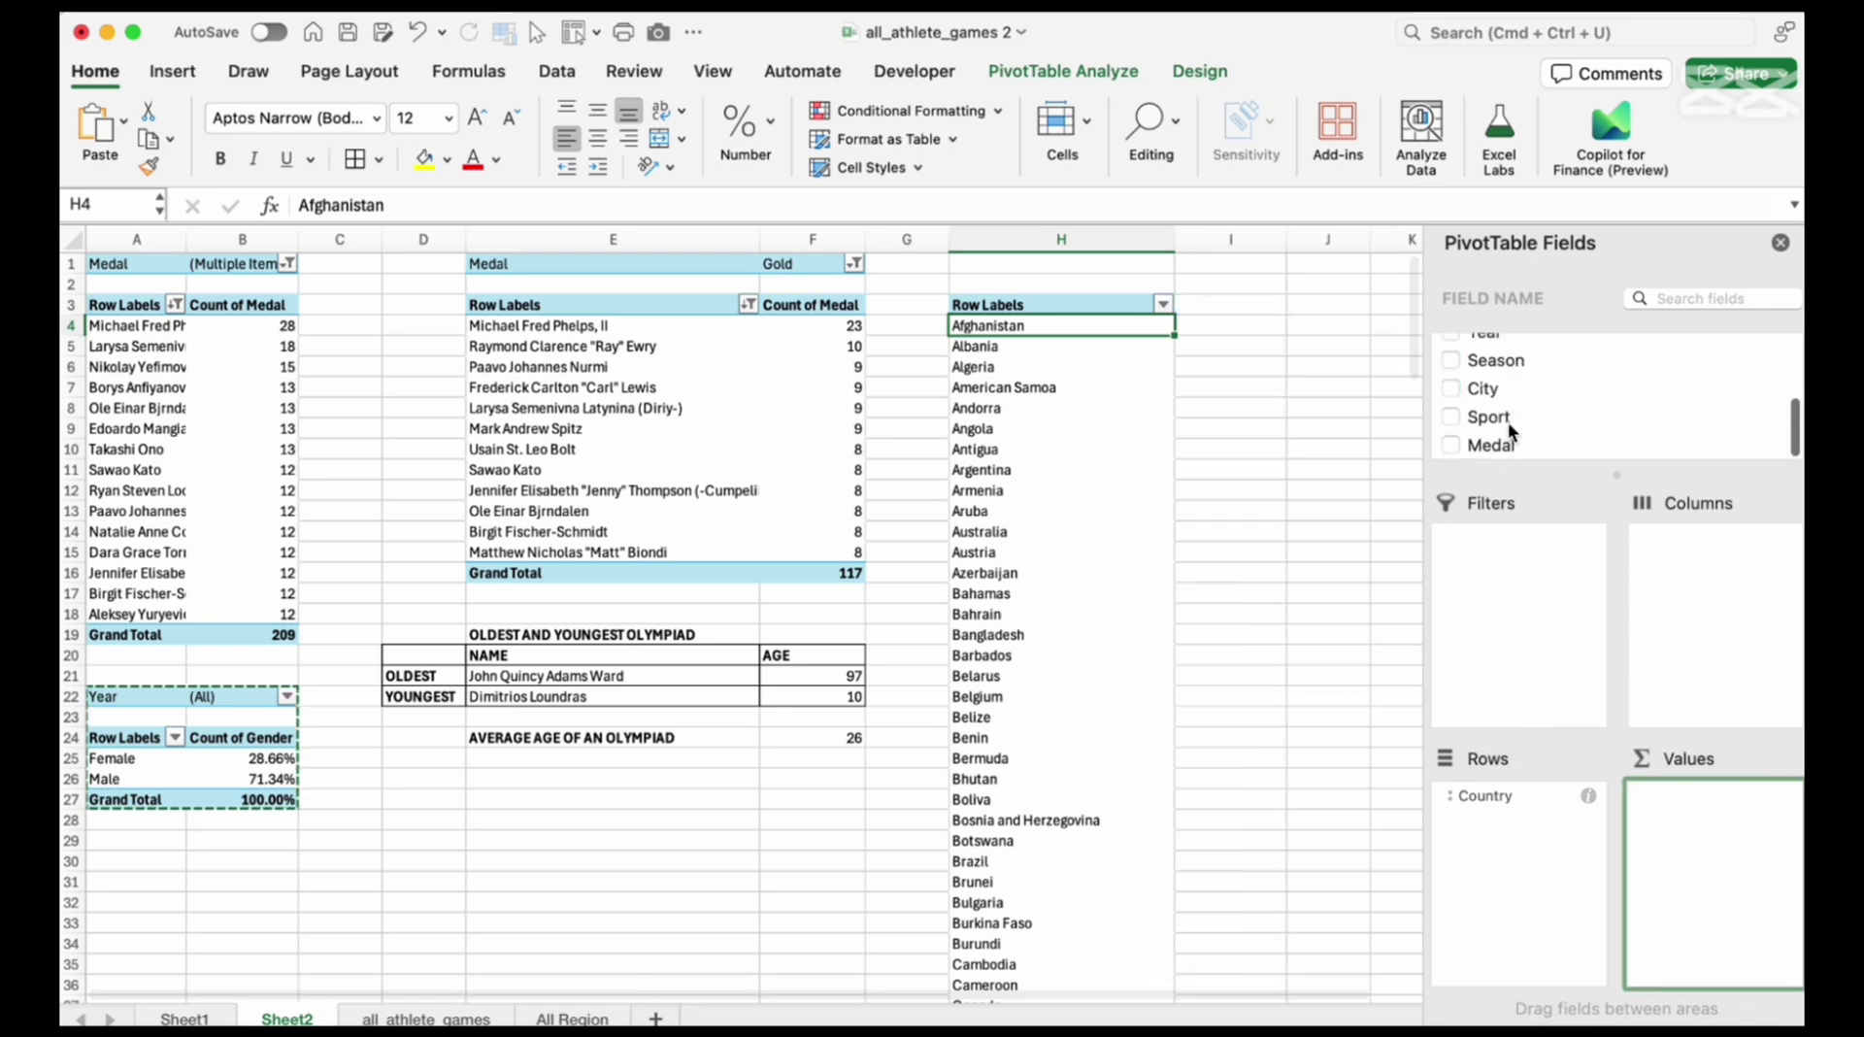
pyautogui.moveTo(1448, 451); pyautogui.dragTo(1708, 815)
pyautogui.moveTo(1505, 444); pyautogui.dragTo(1546, 561)
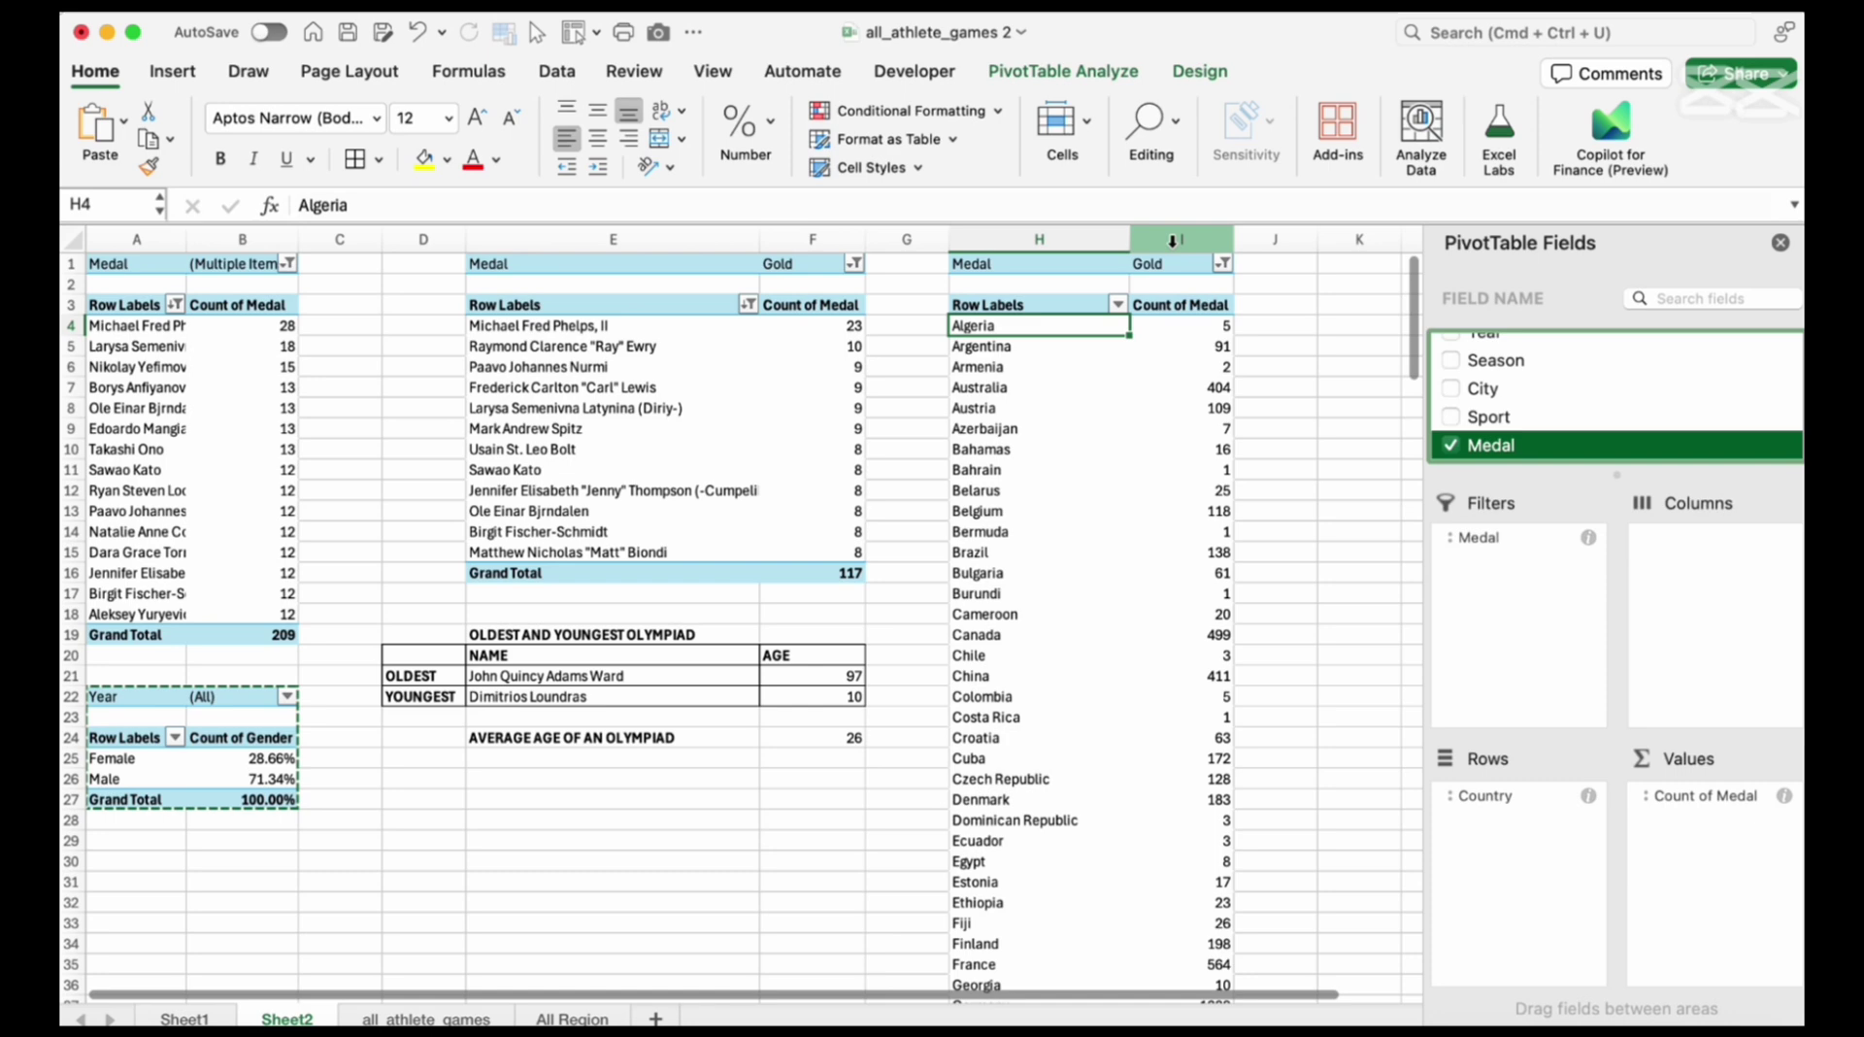
# Filter the country PivotTable to Bronze, Gold and Silver medals, excluding None
pyautogui.click(1224, 263)
pyautogui.click(1299, 384)
pyautogui.click(1299, 435)
pyautogui.click(1299, 383)
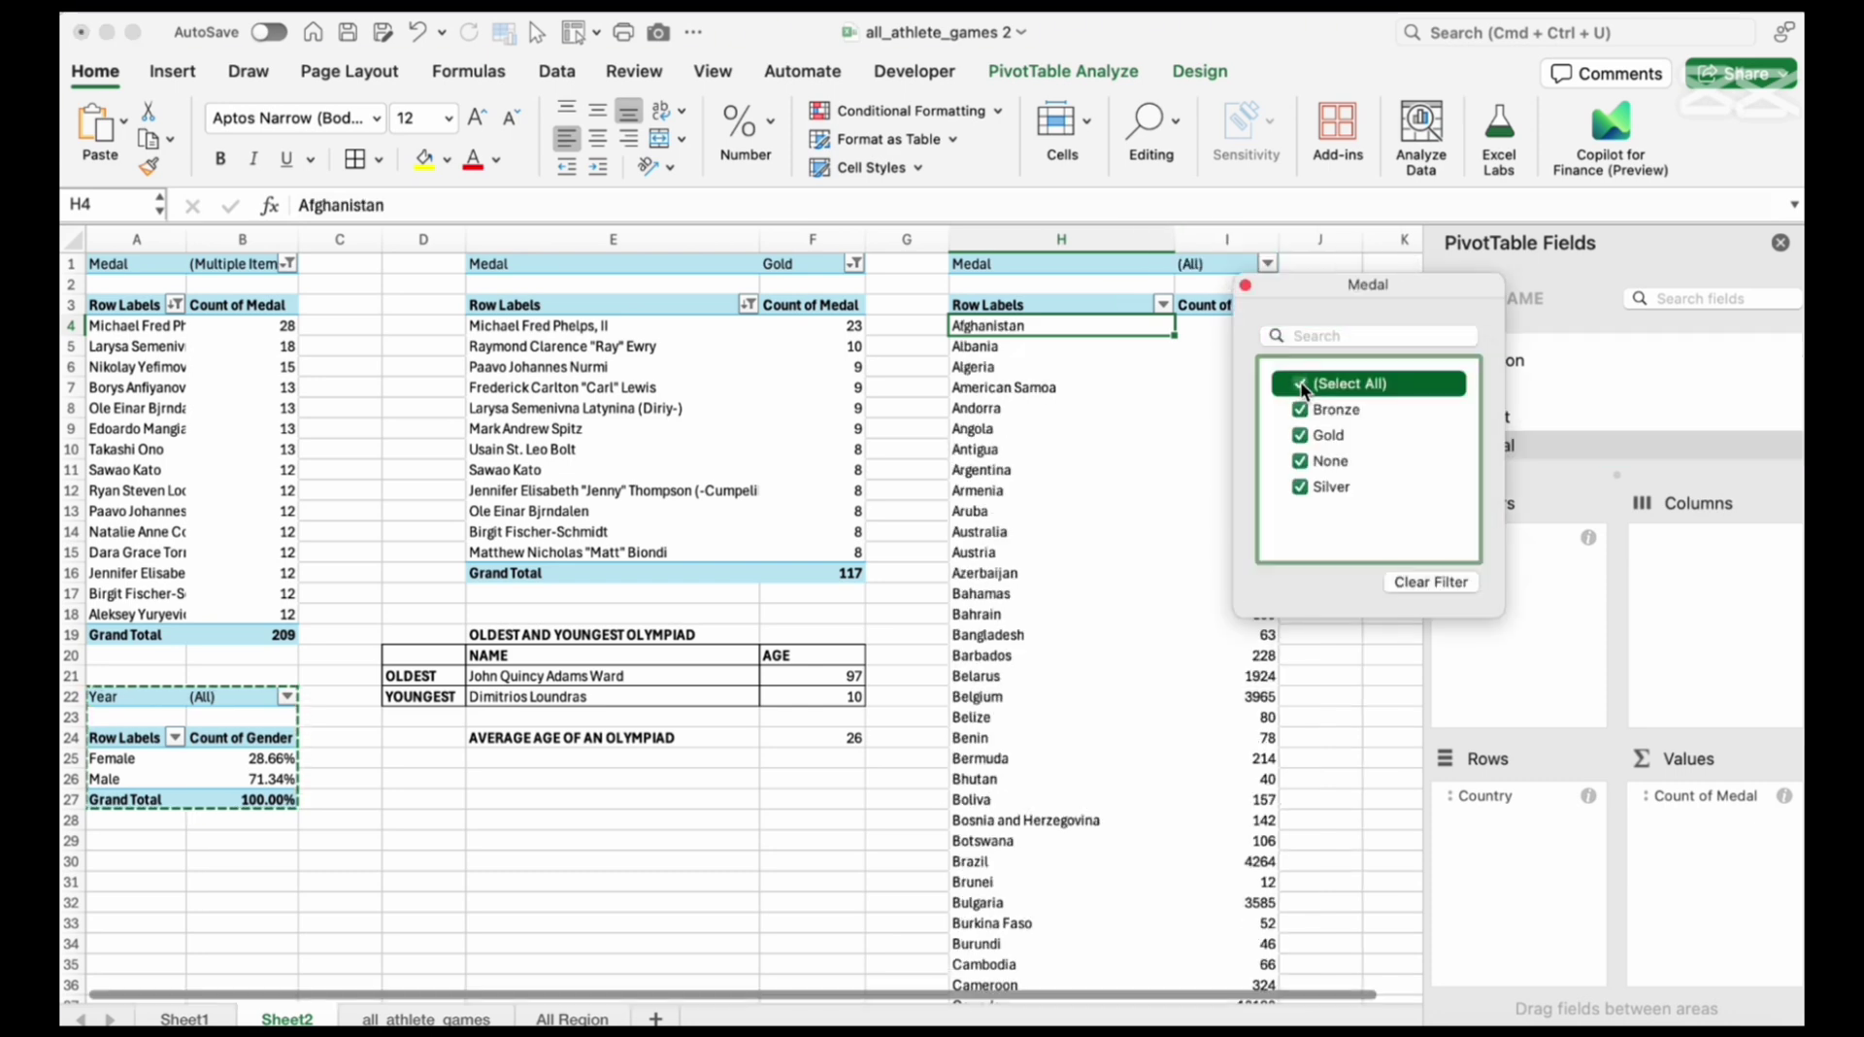
pyautogui.click(1299, 461)
pyautogui.click(1162, 466)
# Sort the country PivotTable by Count of Medal from largest to smallest
pyautogui.click(1179, 390)
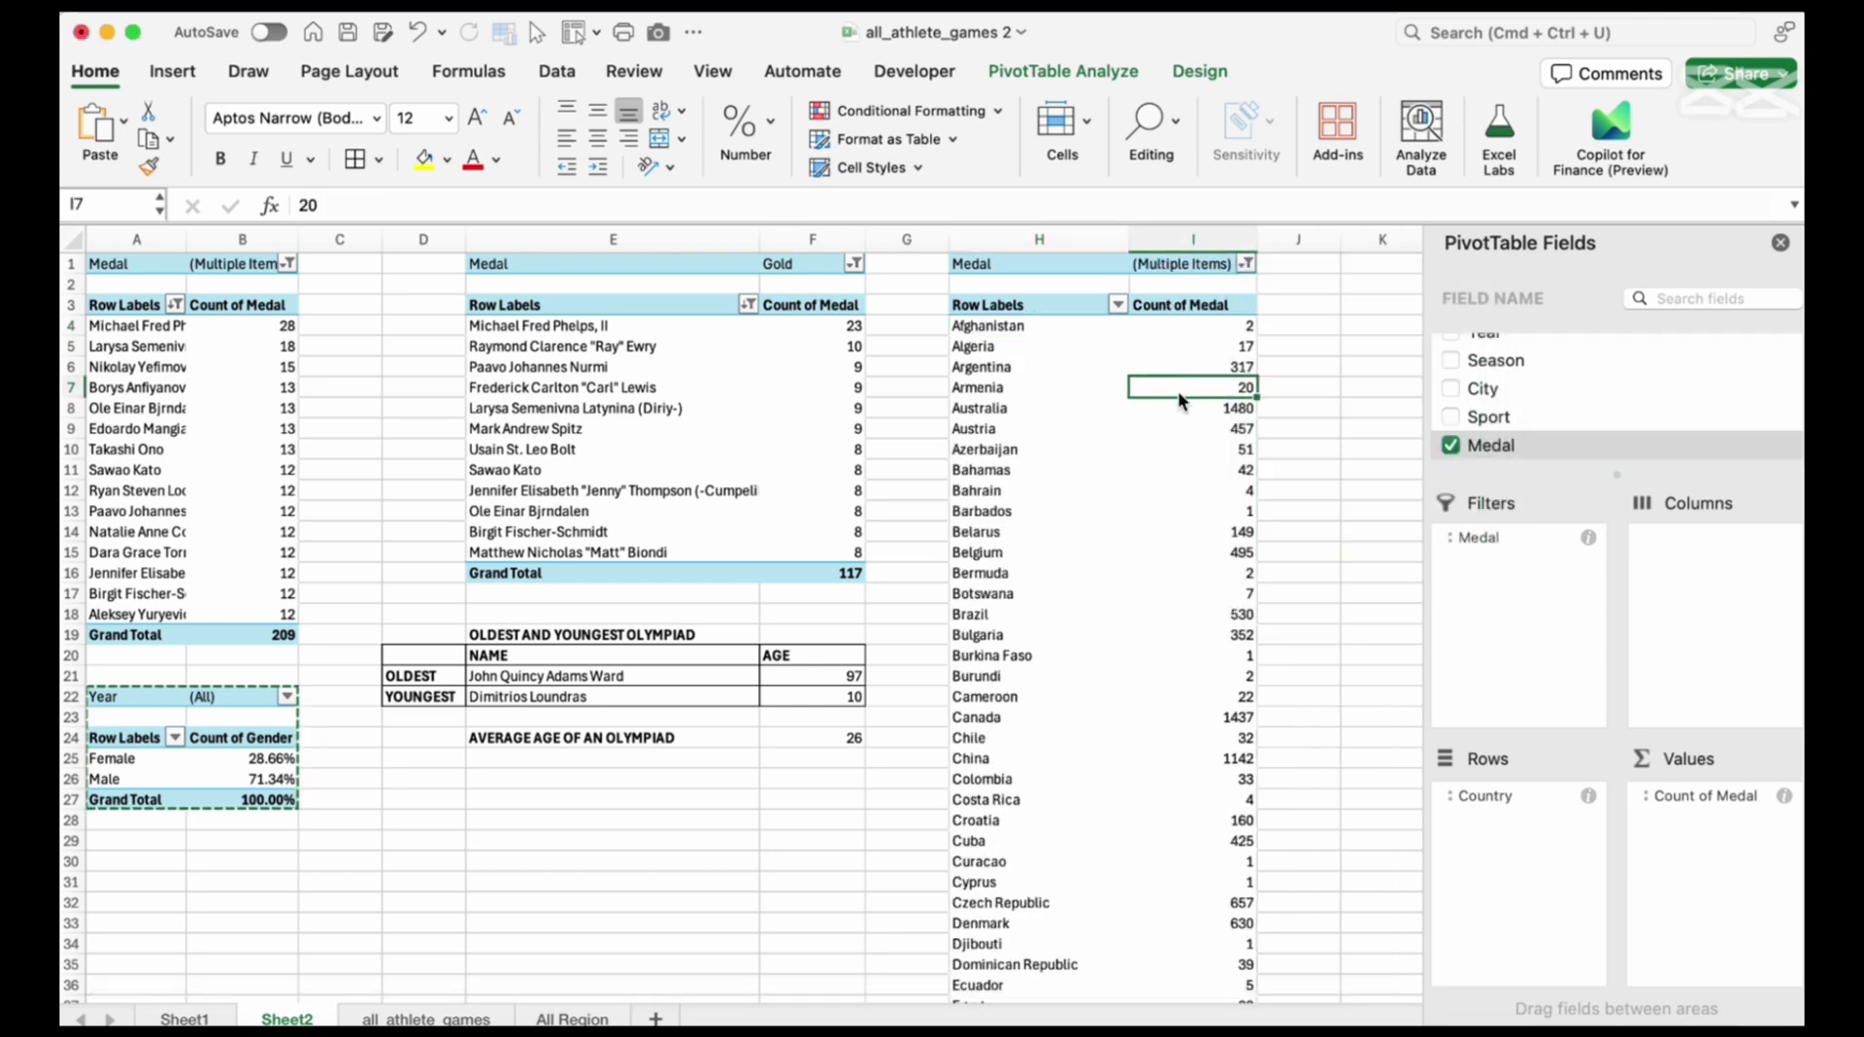
pyautogui.rightClick(1179, 390)
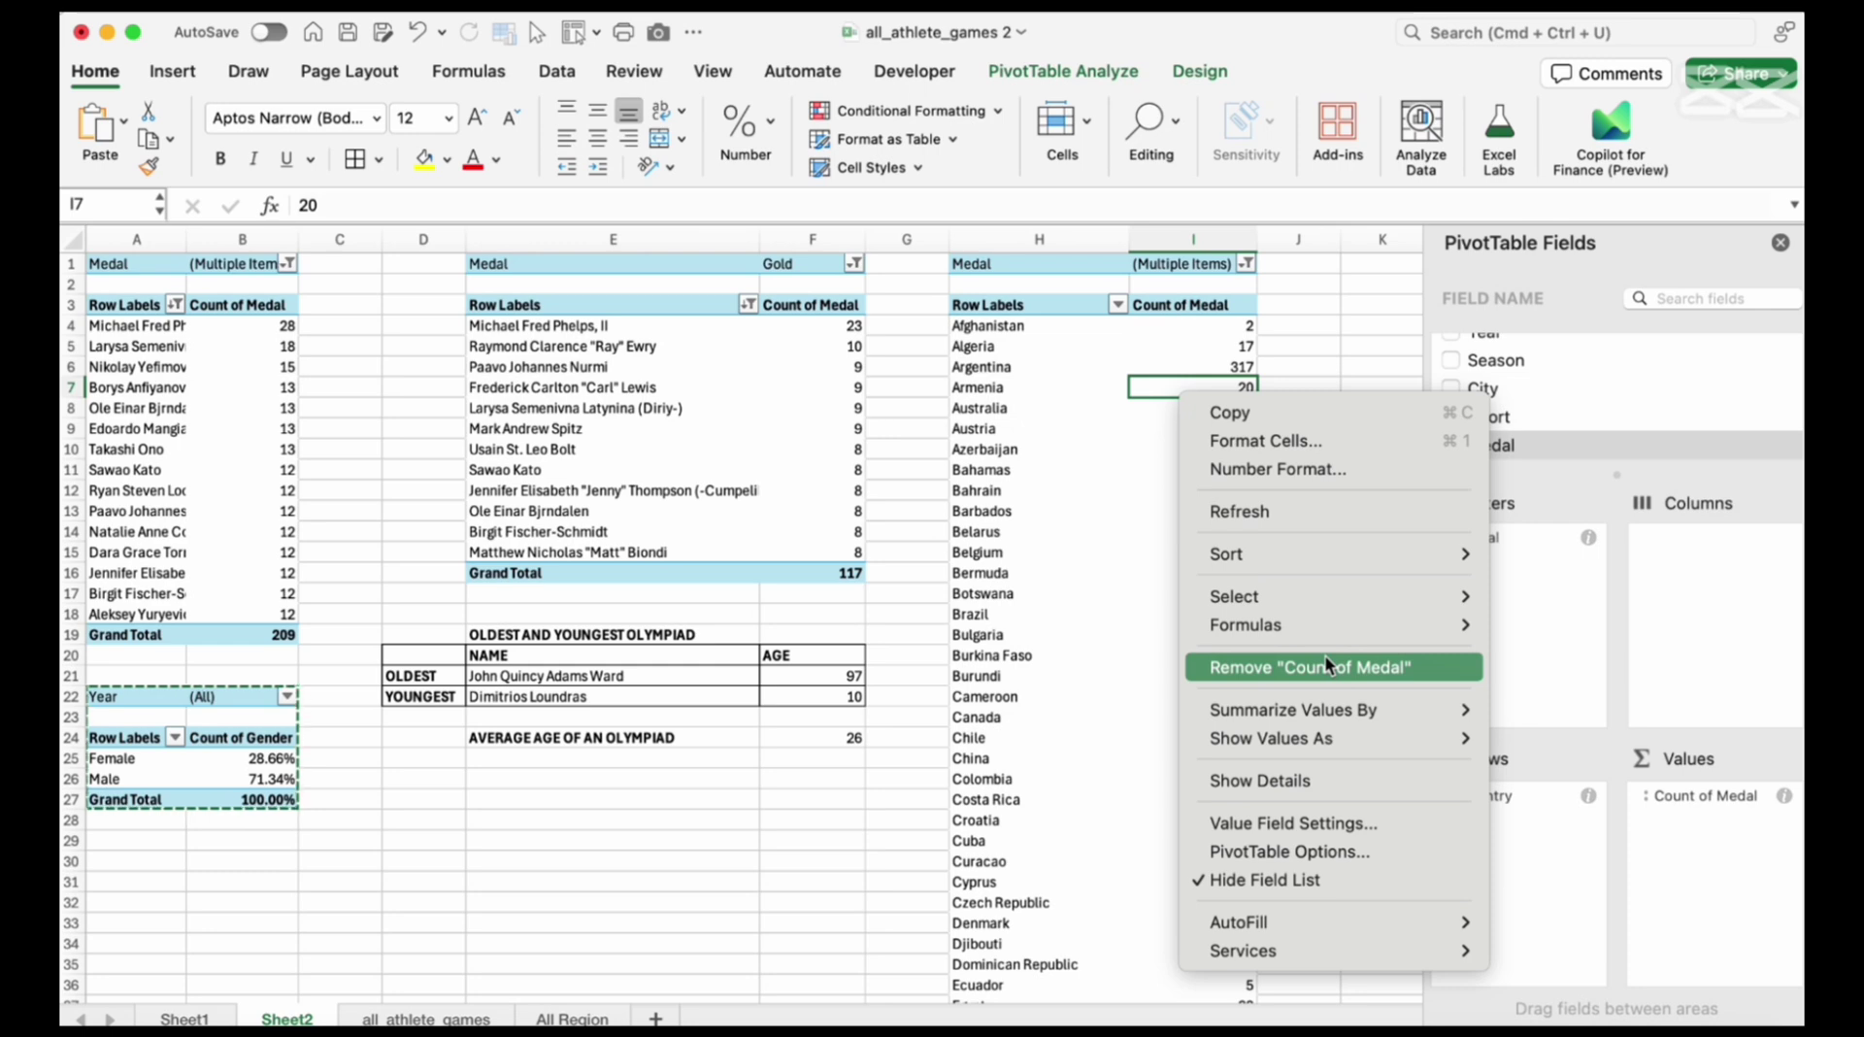
pyautogui.moveTo(1378, 557)
pyautogui.click(1536, 580)
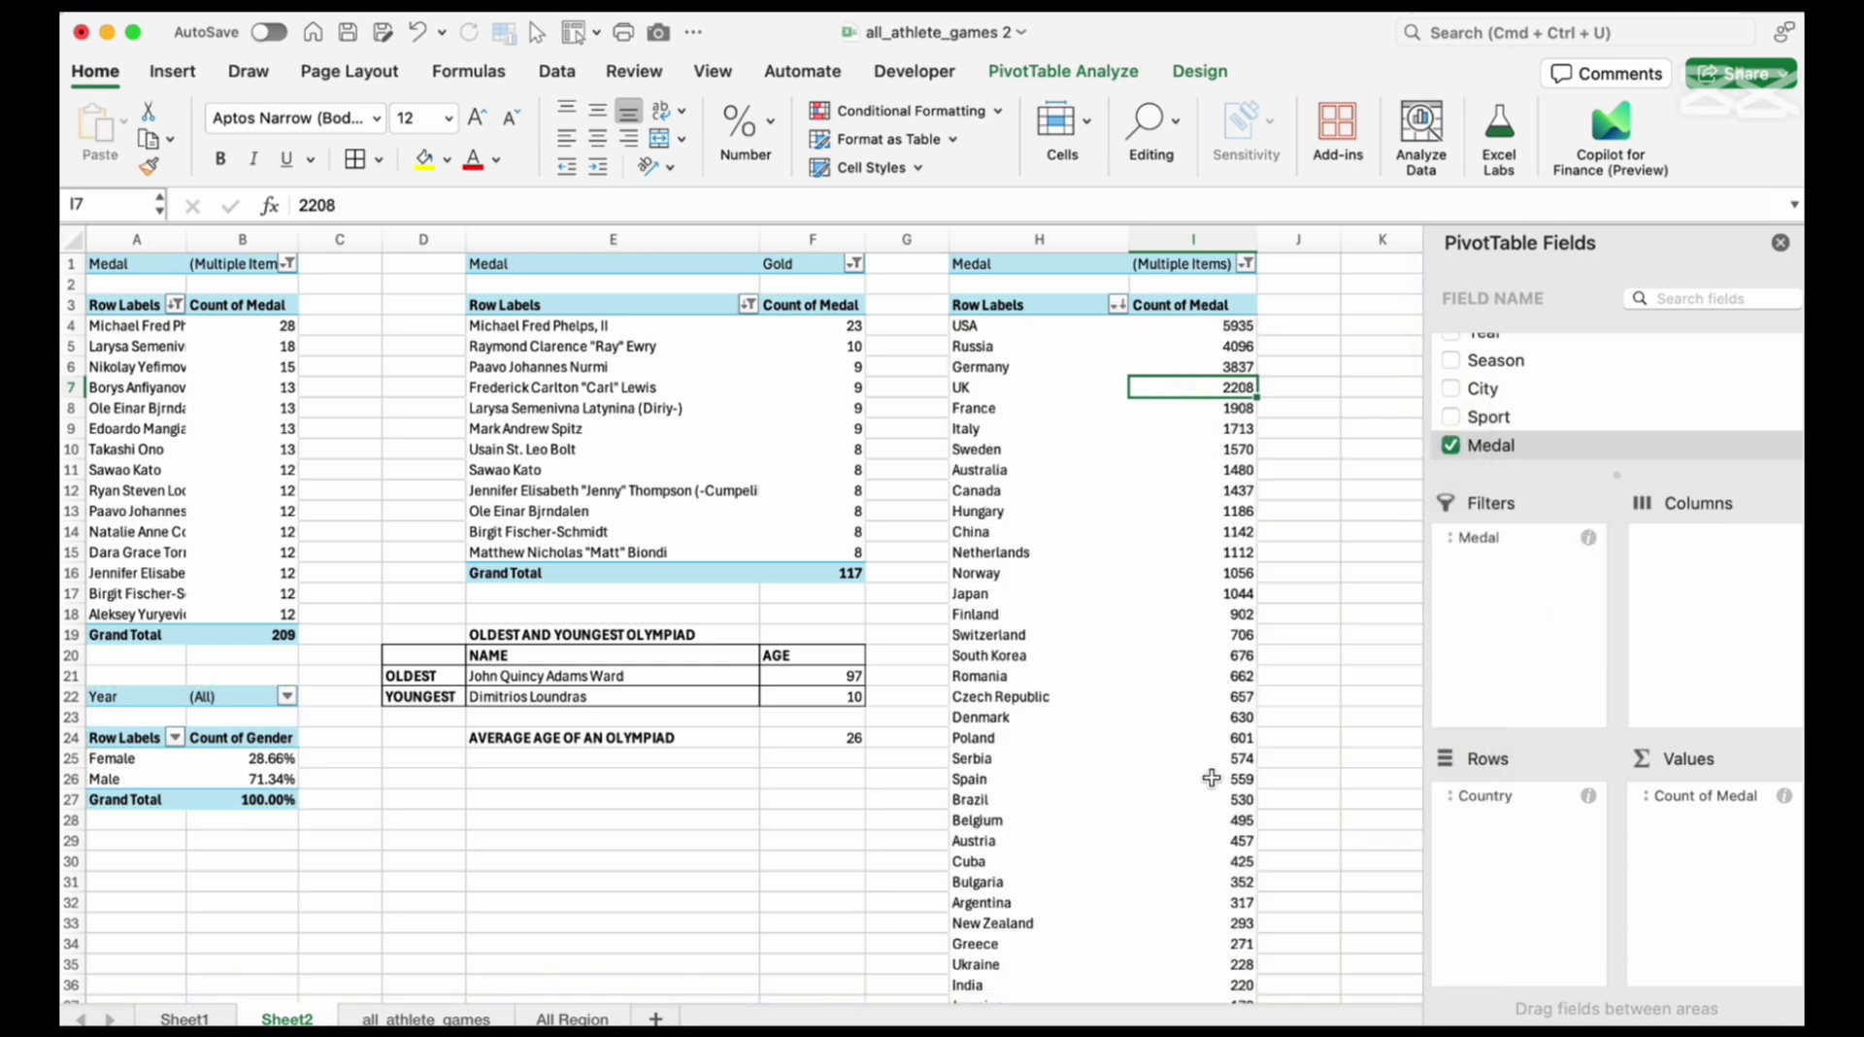
pyautogui.scroll(-3, 1210, 777)
pyautogui.scroll(3, 1209, 777)
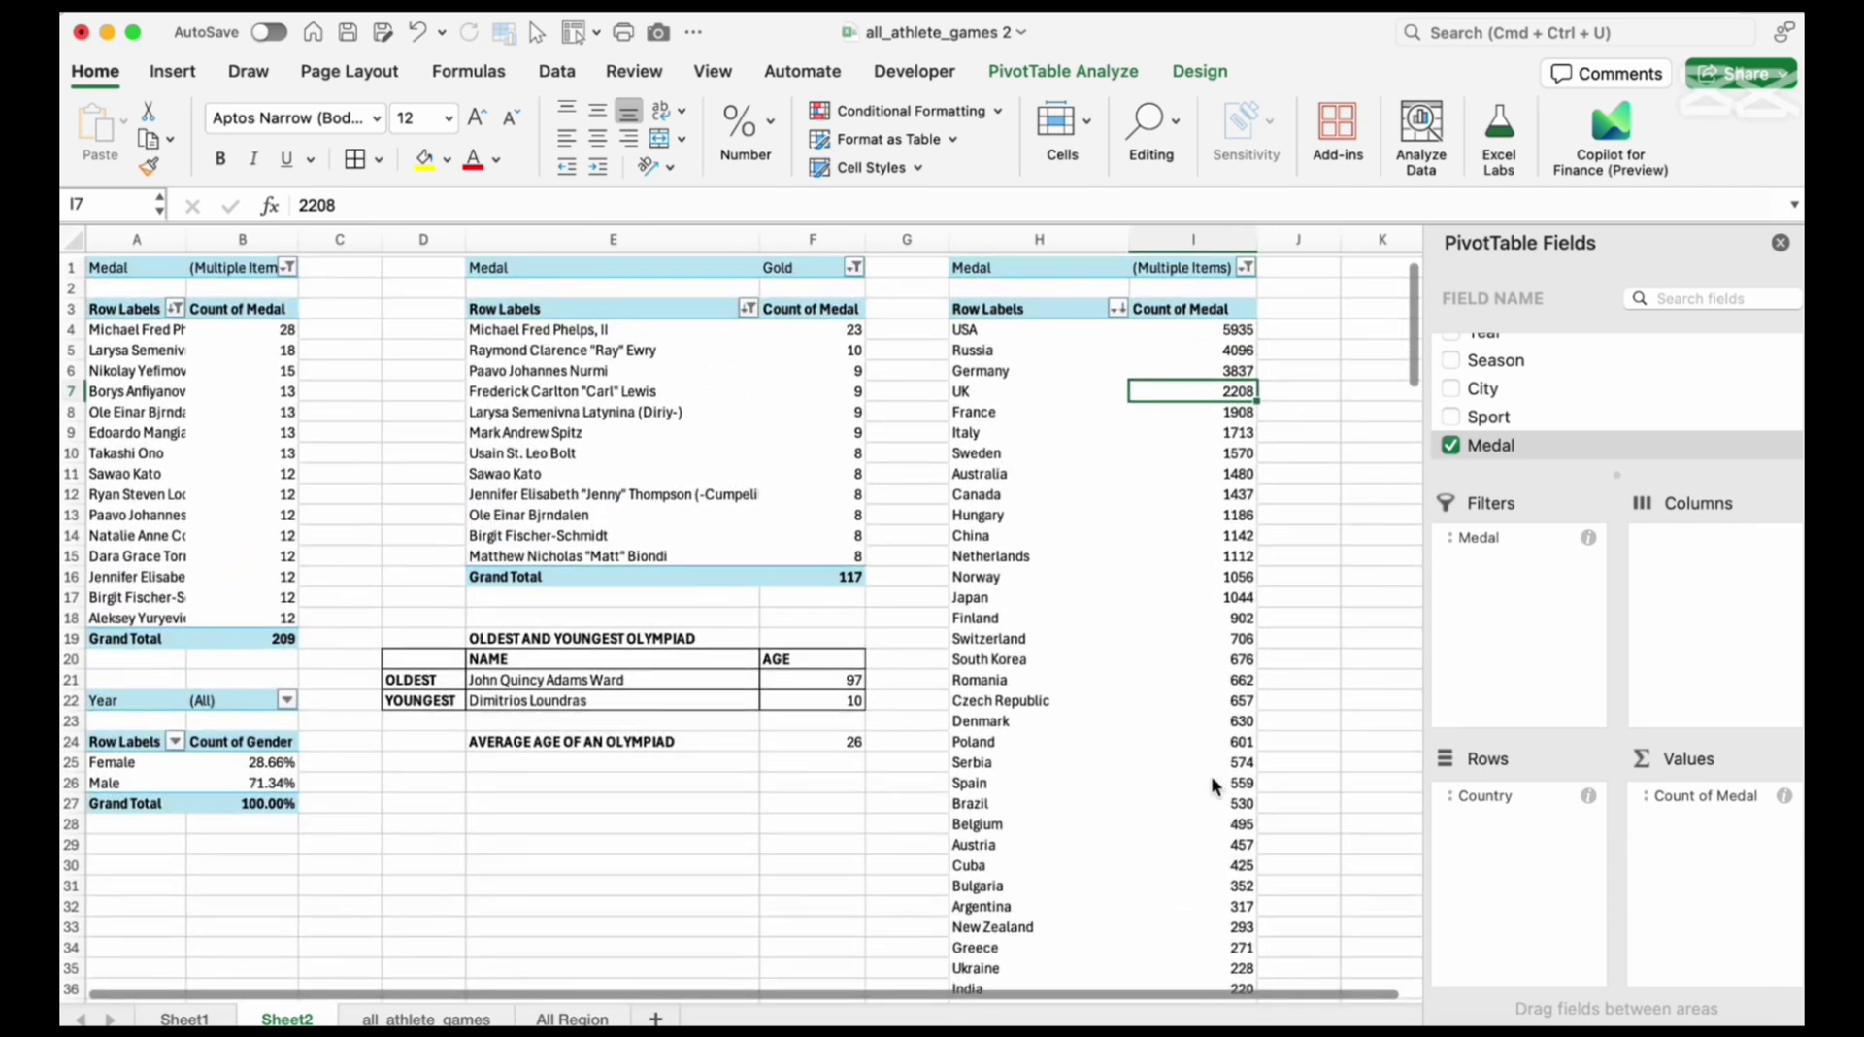
# Apply a Top 10 filter to the country rows of the PivotTable based on Count of Medal
pyautogui.click(967, 382)
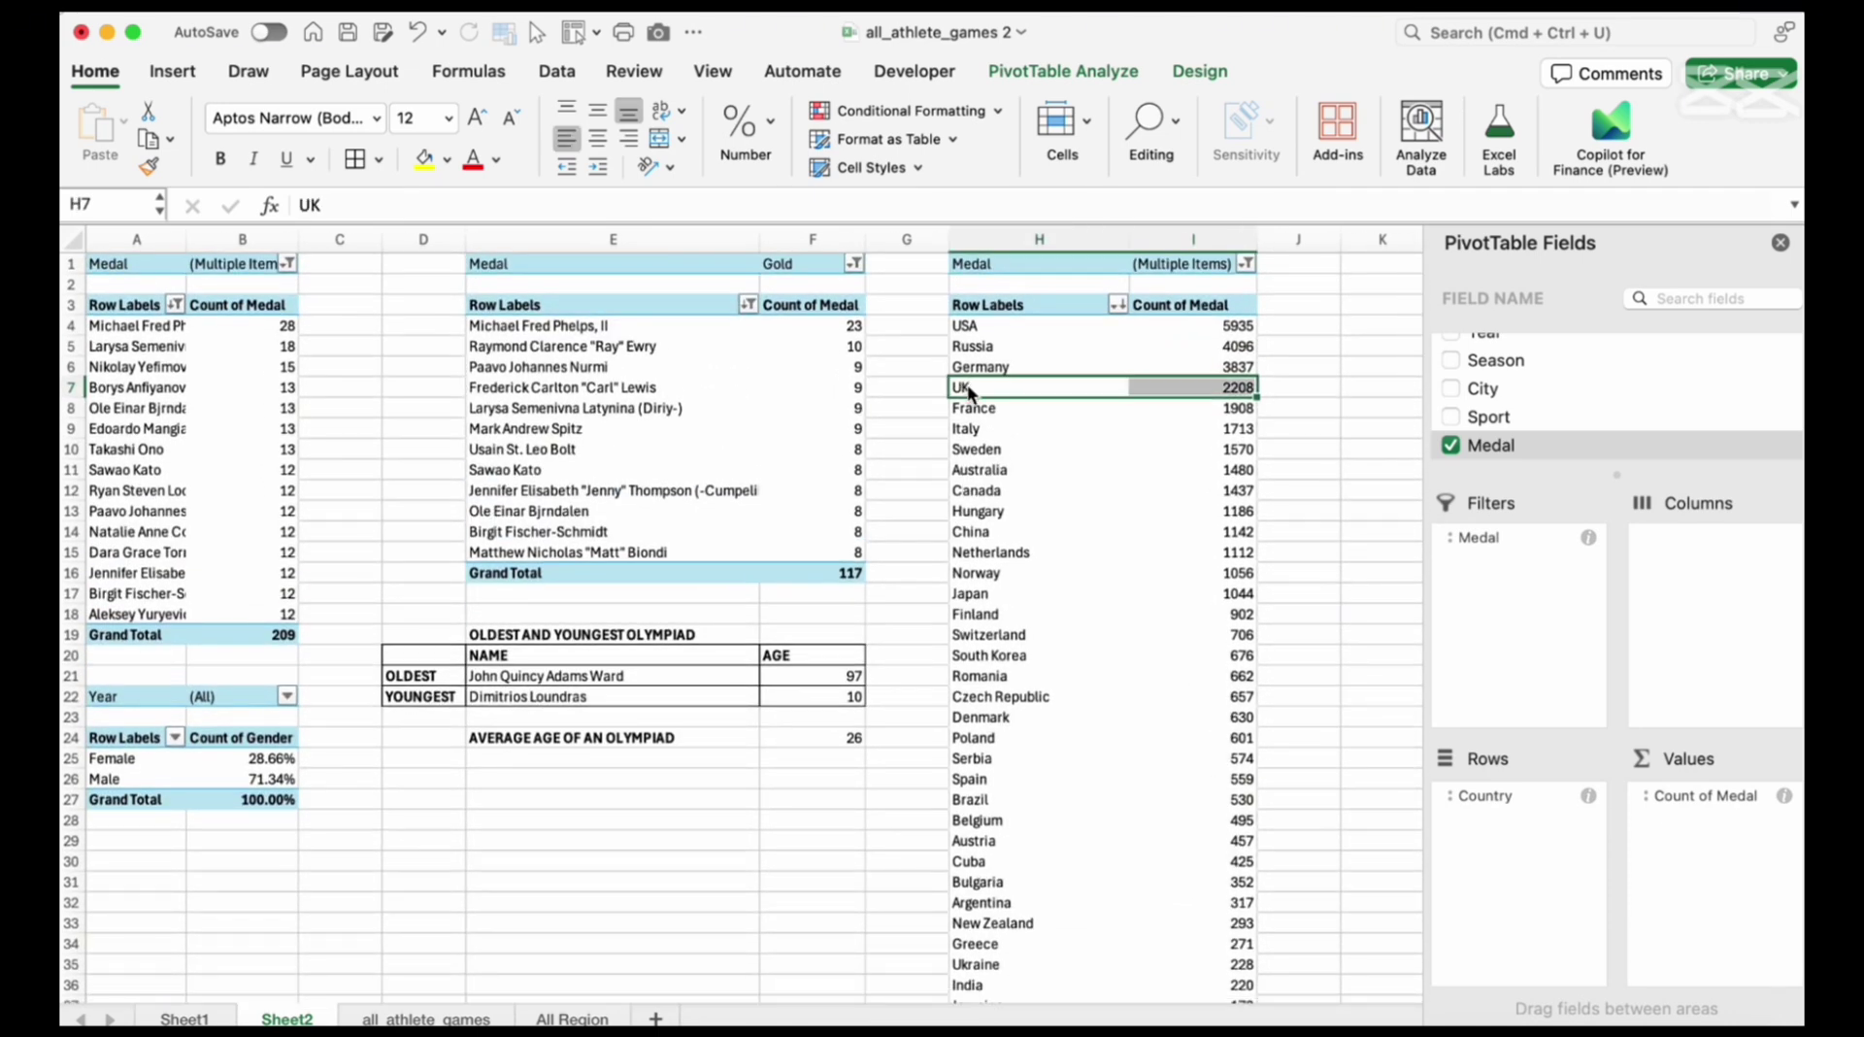
pyautogui.rightClick(967, 383)
pyautogui.moveTo(1162, 536)
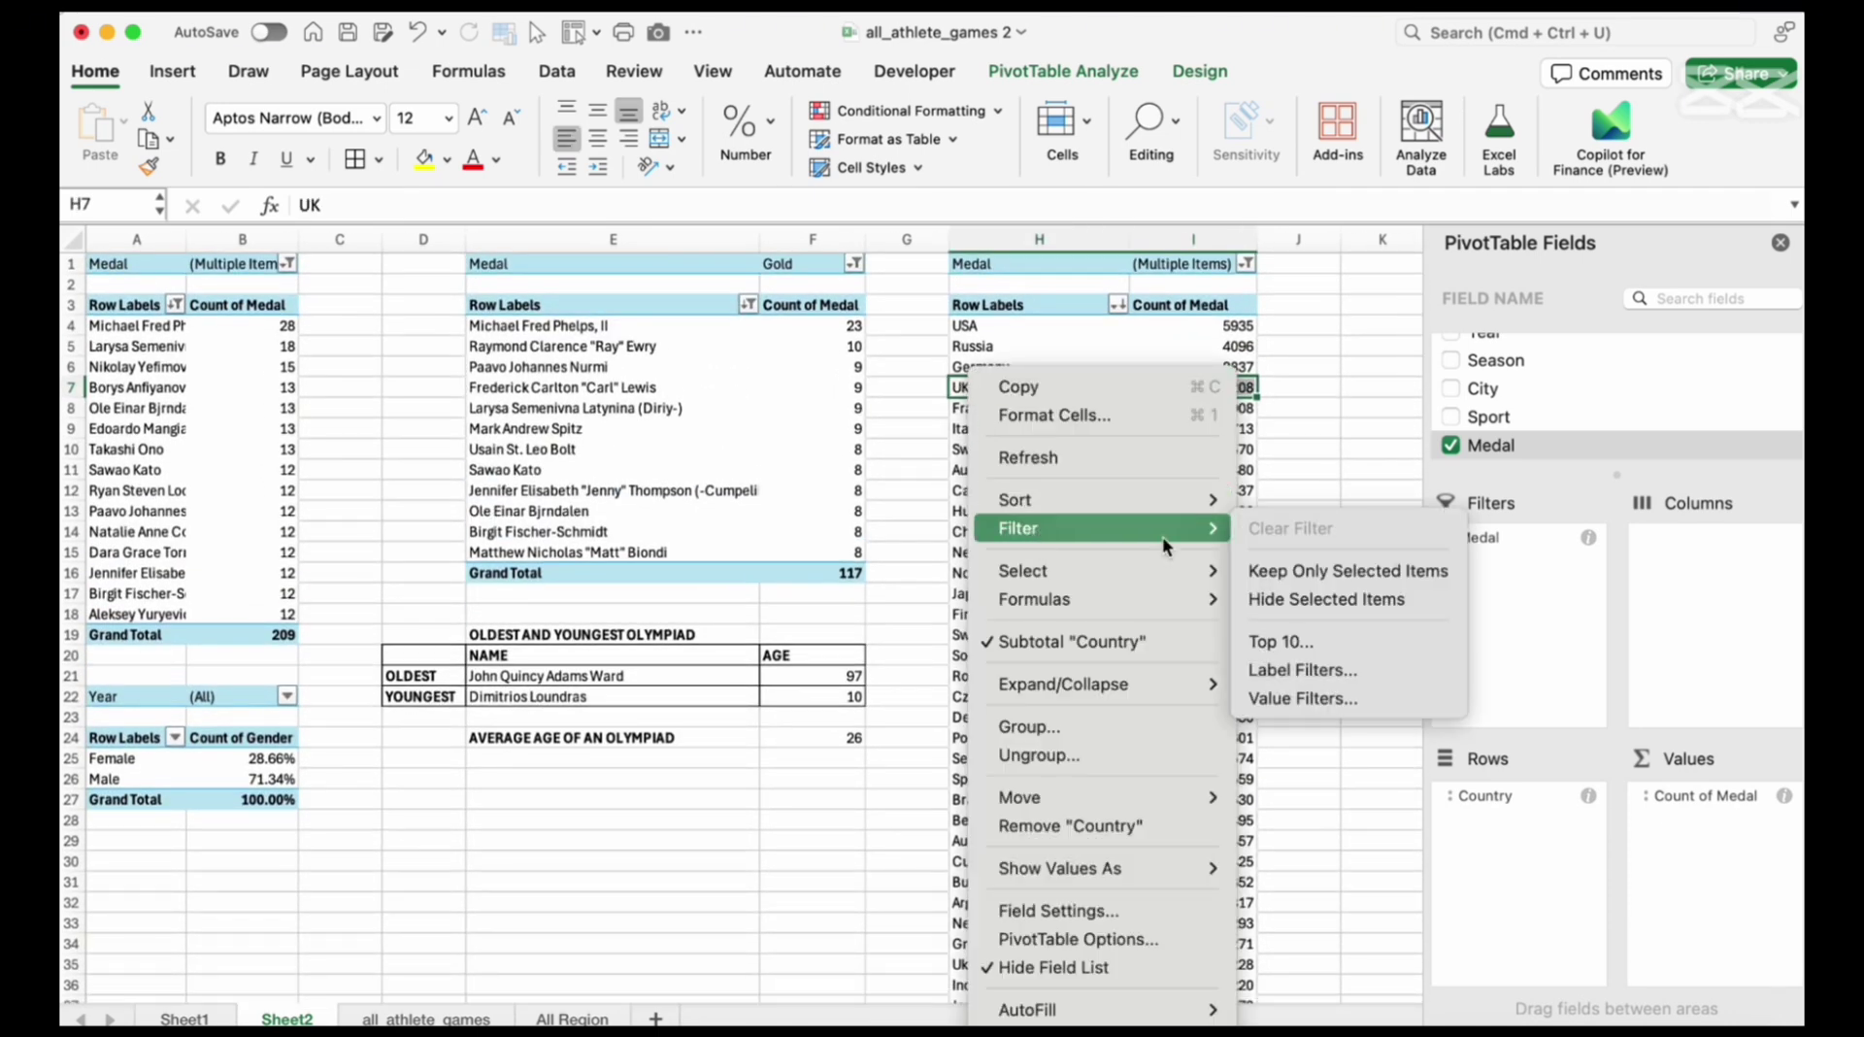
pyautogui.click(1309, 643)
pyautogui.click(1659, 690)
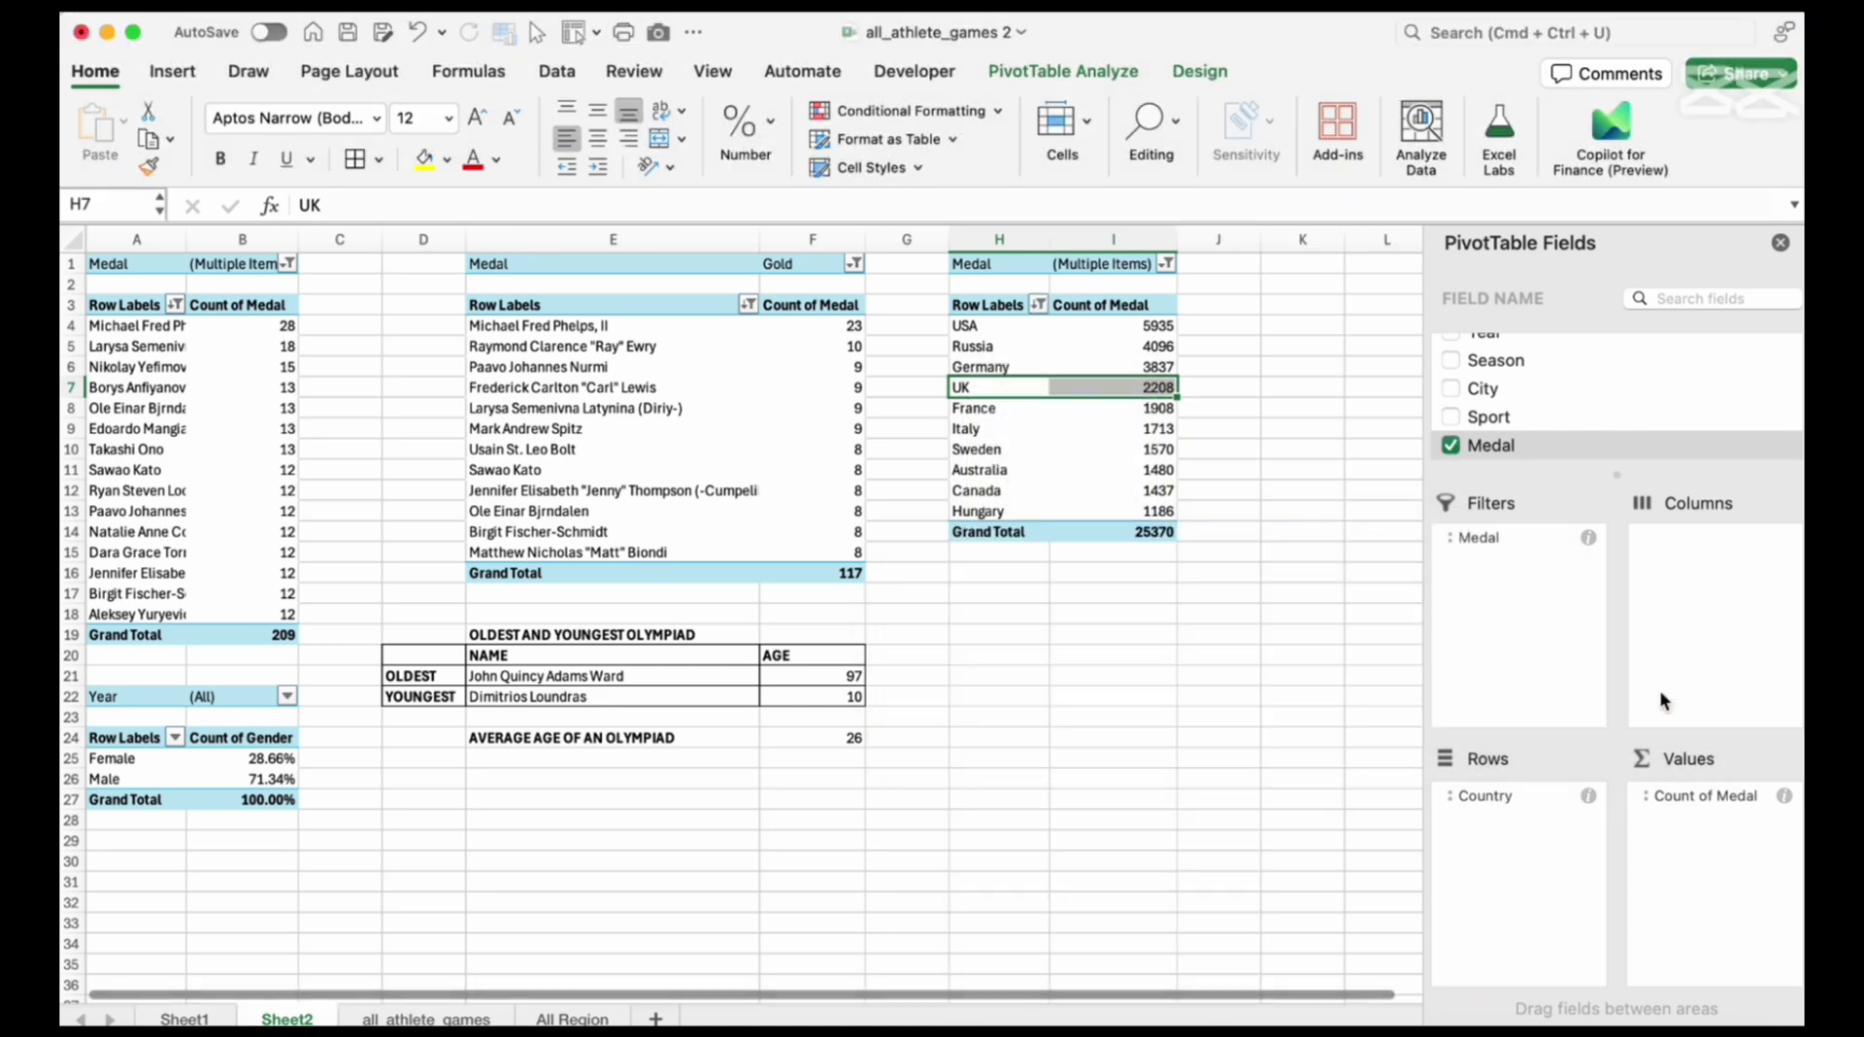
pyautogui.click(1063, 593)
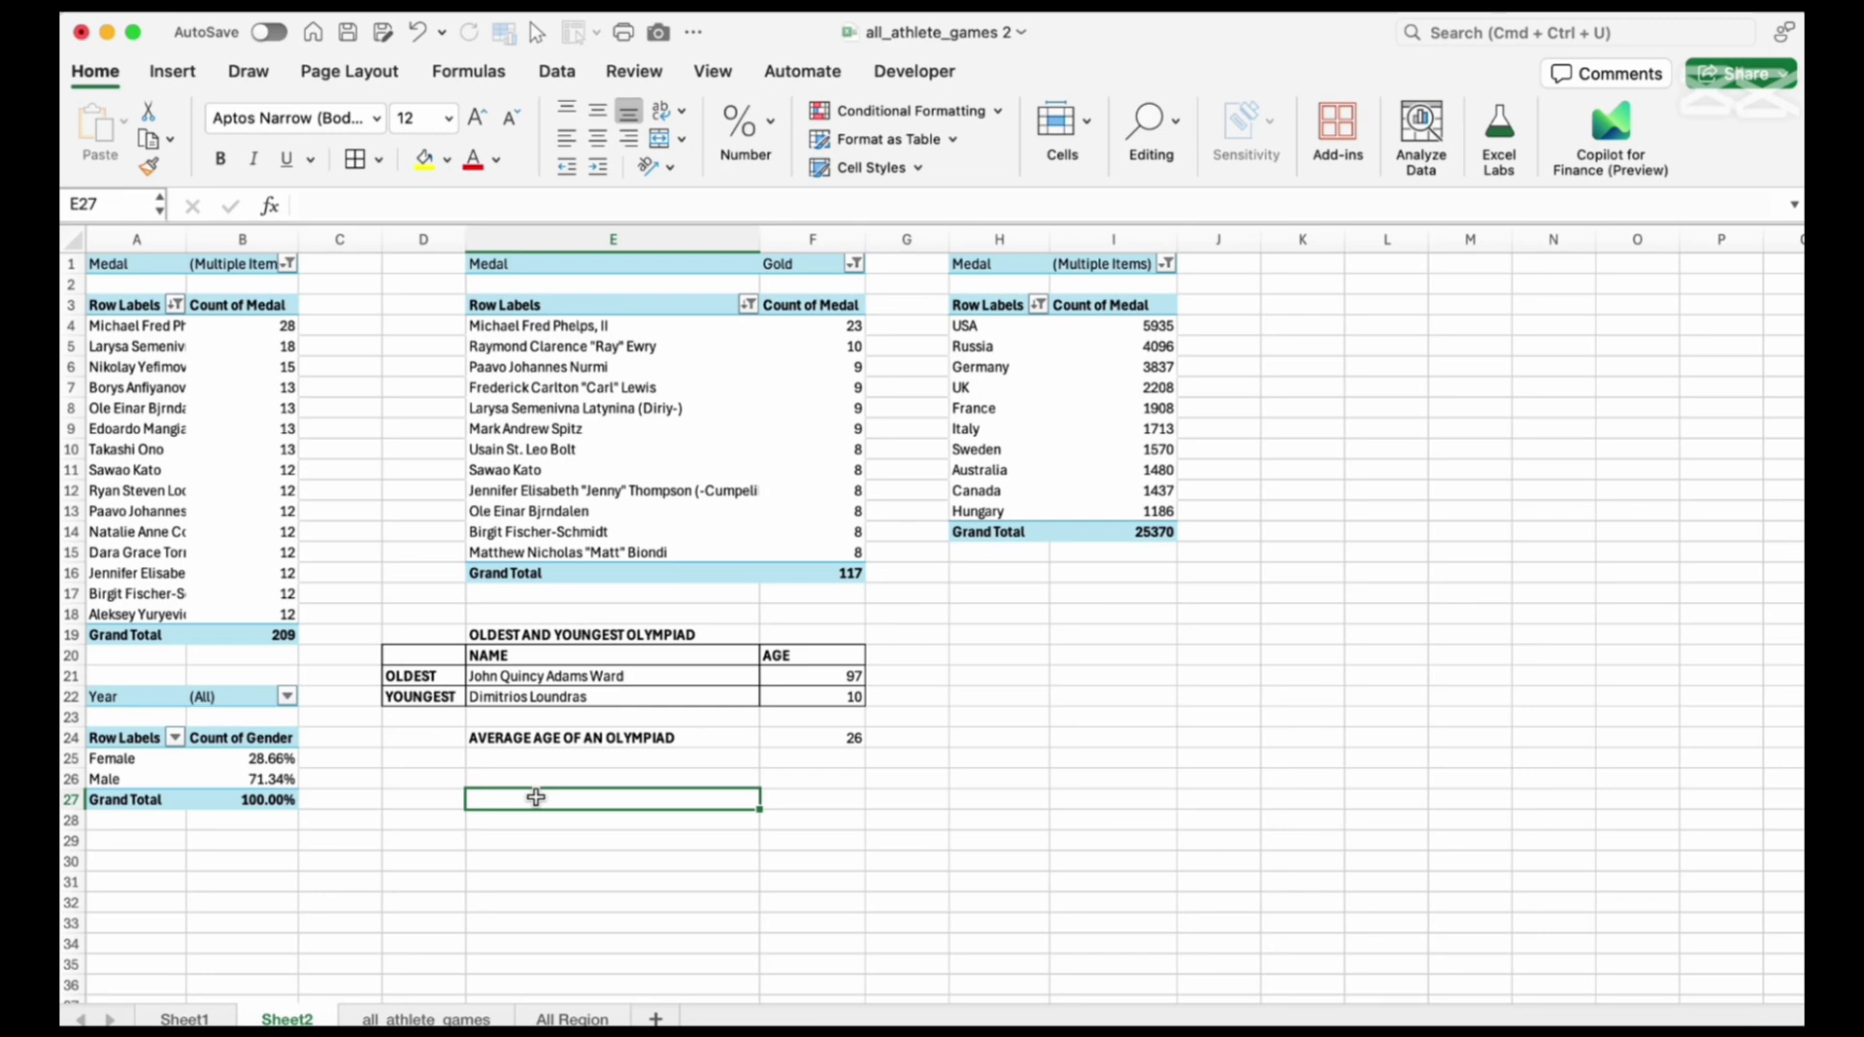
# Enter the label TOTAL CITIES THAT HAVE HOSTED THE OLYMPIC in E27 and make it bold
pyautogui.write('TOTAL CITIES')
pyautogui.write('THAT HAVE HOSTED THE OLYMPIC')
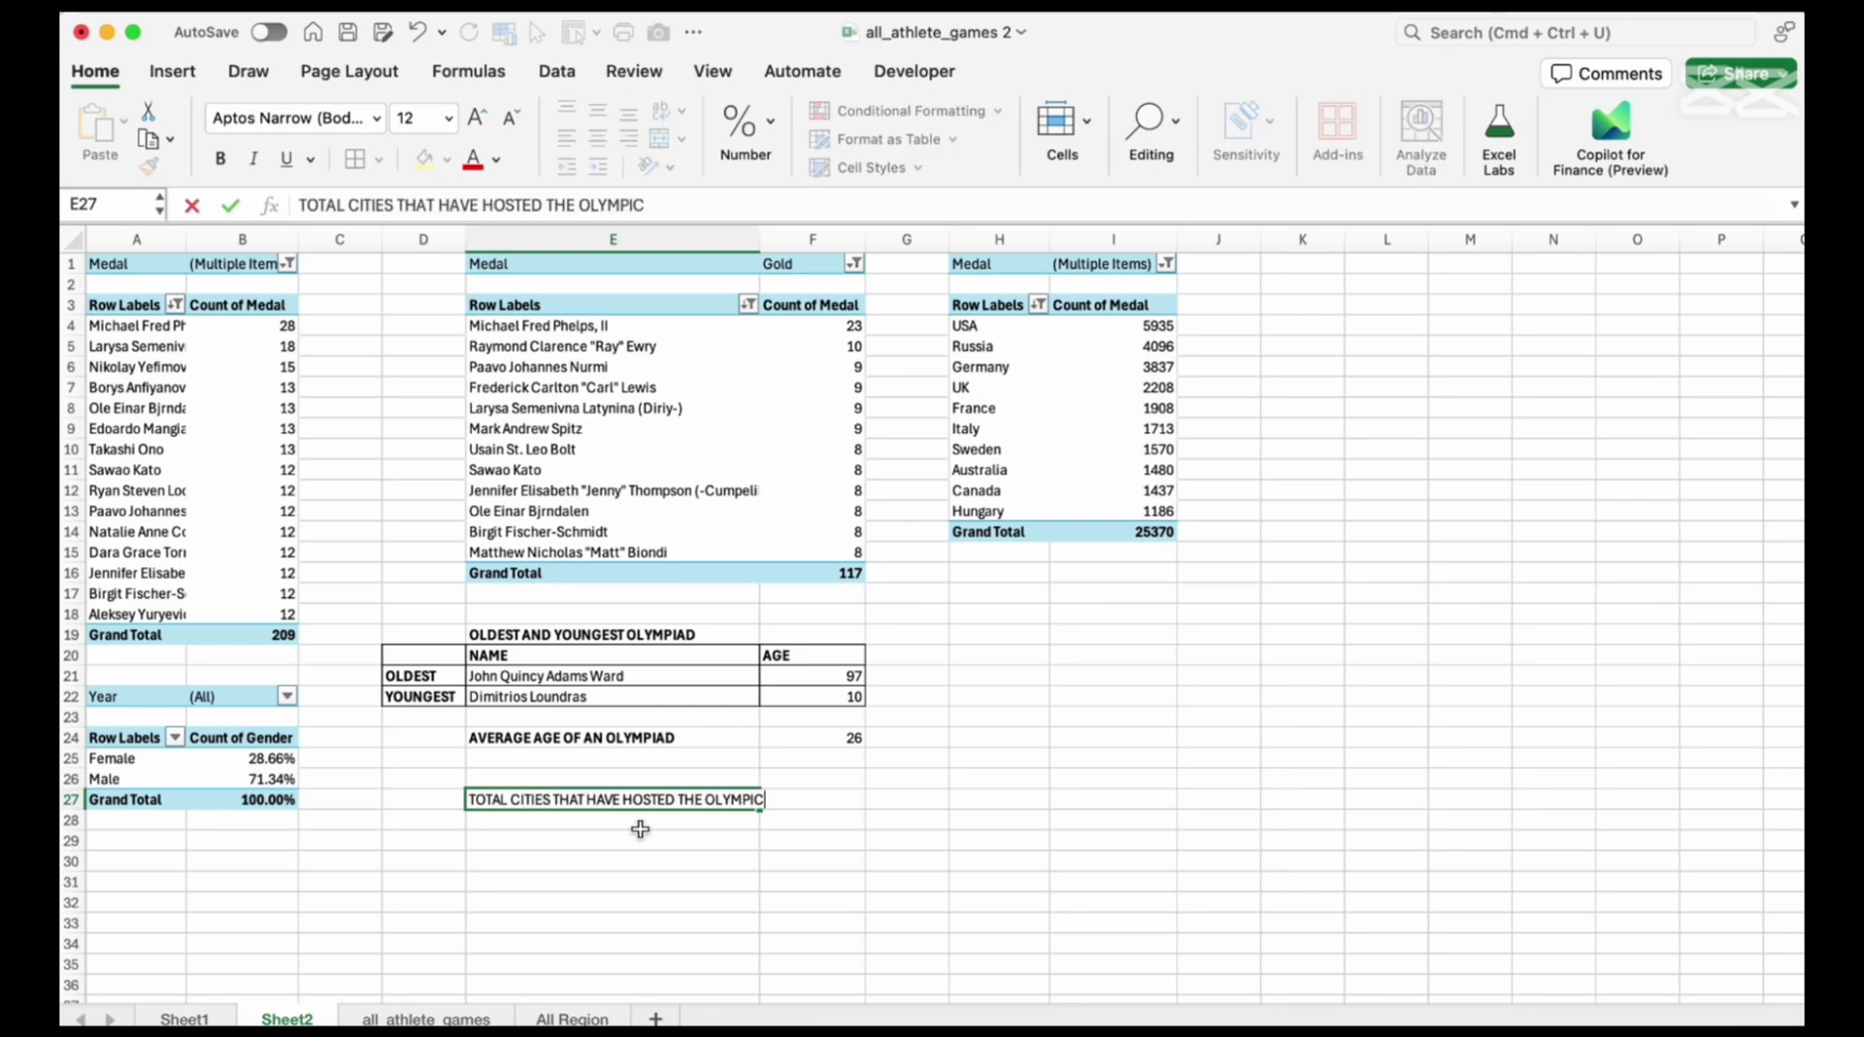
pyautogui.hotkey('ctrl', 'Return')
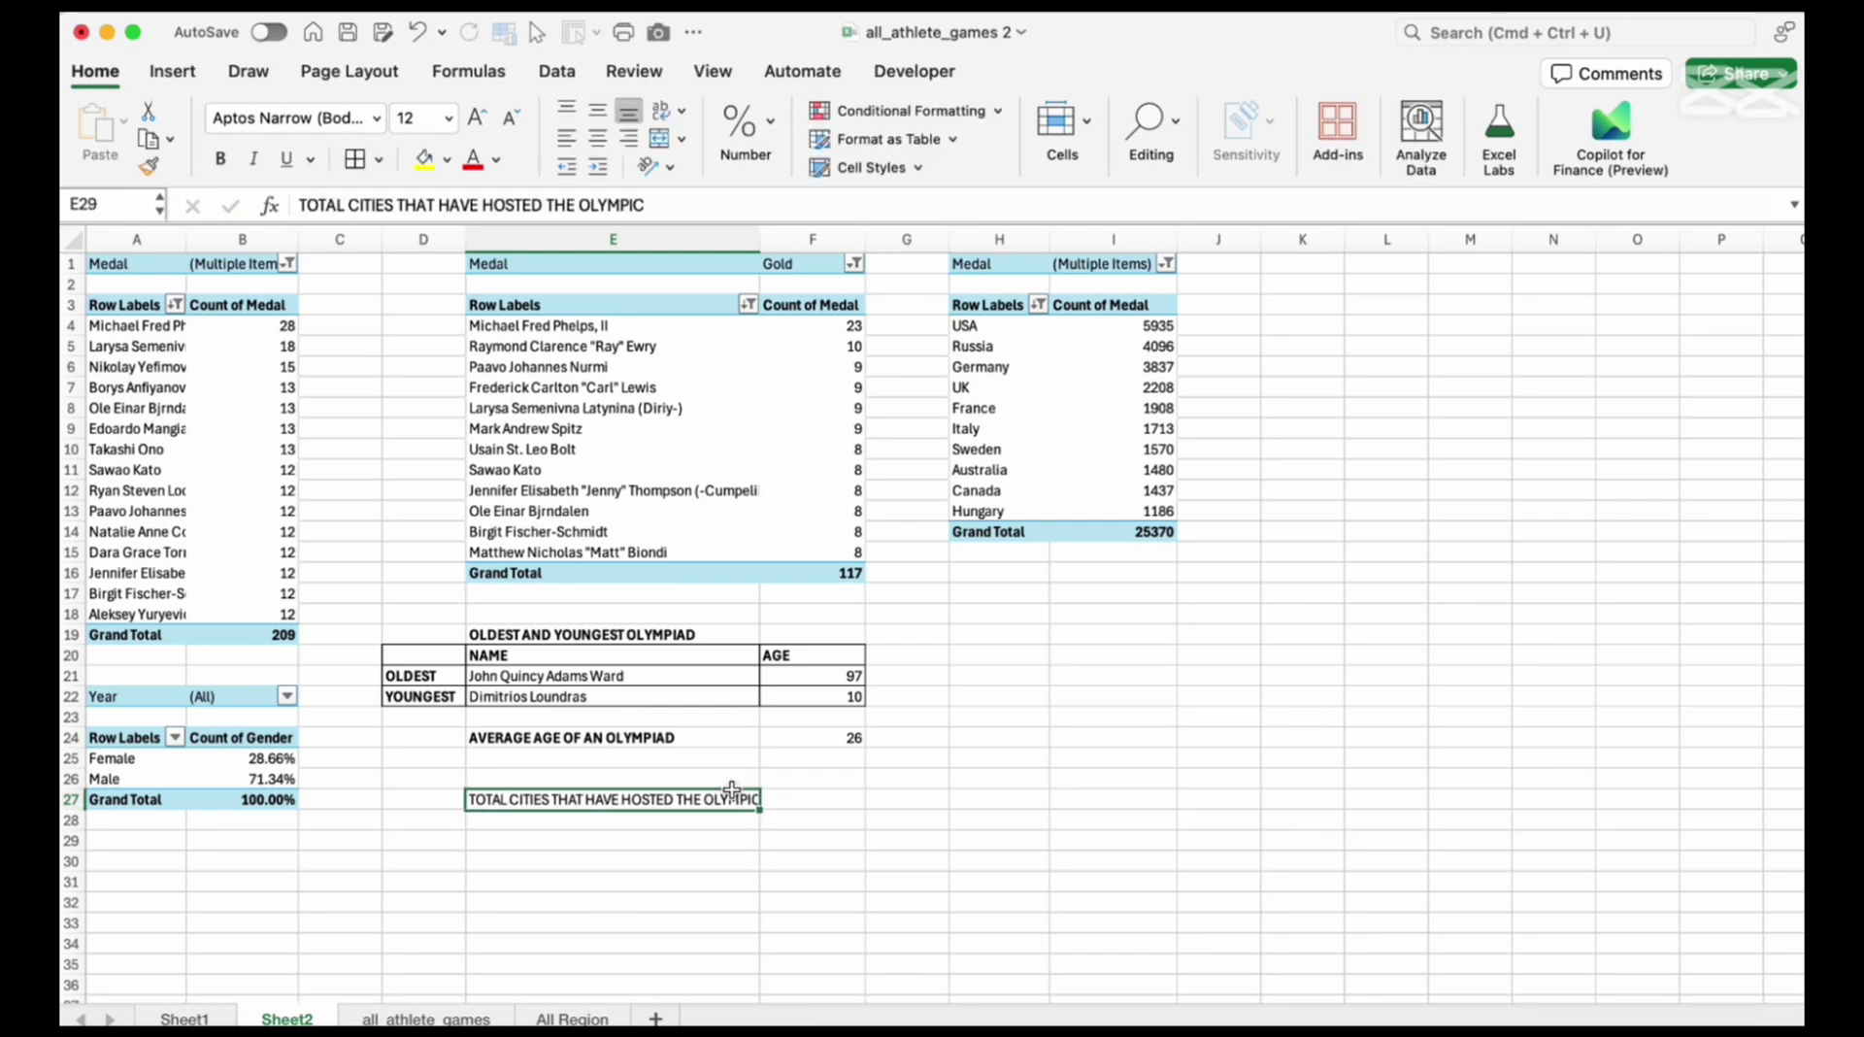
pyautogui.press('super+b')
# Count the distinct host cities in F27 with =COUNTA(UNIQUE(Olympic[City])) and make the result bold
pyautogui.click(820, 797)
pyautogui.write('=')
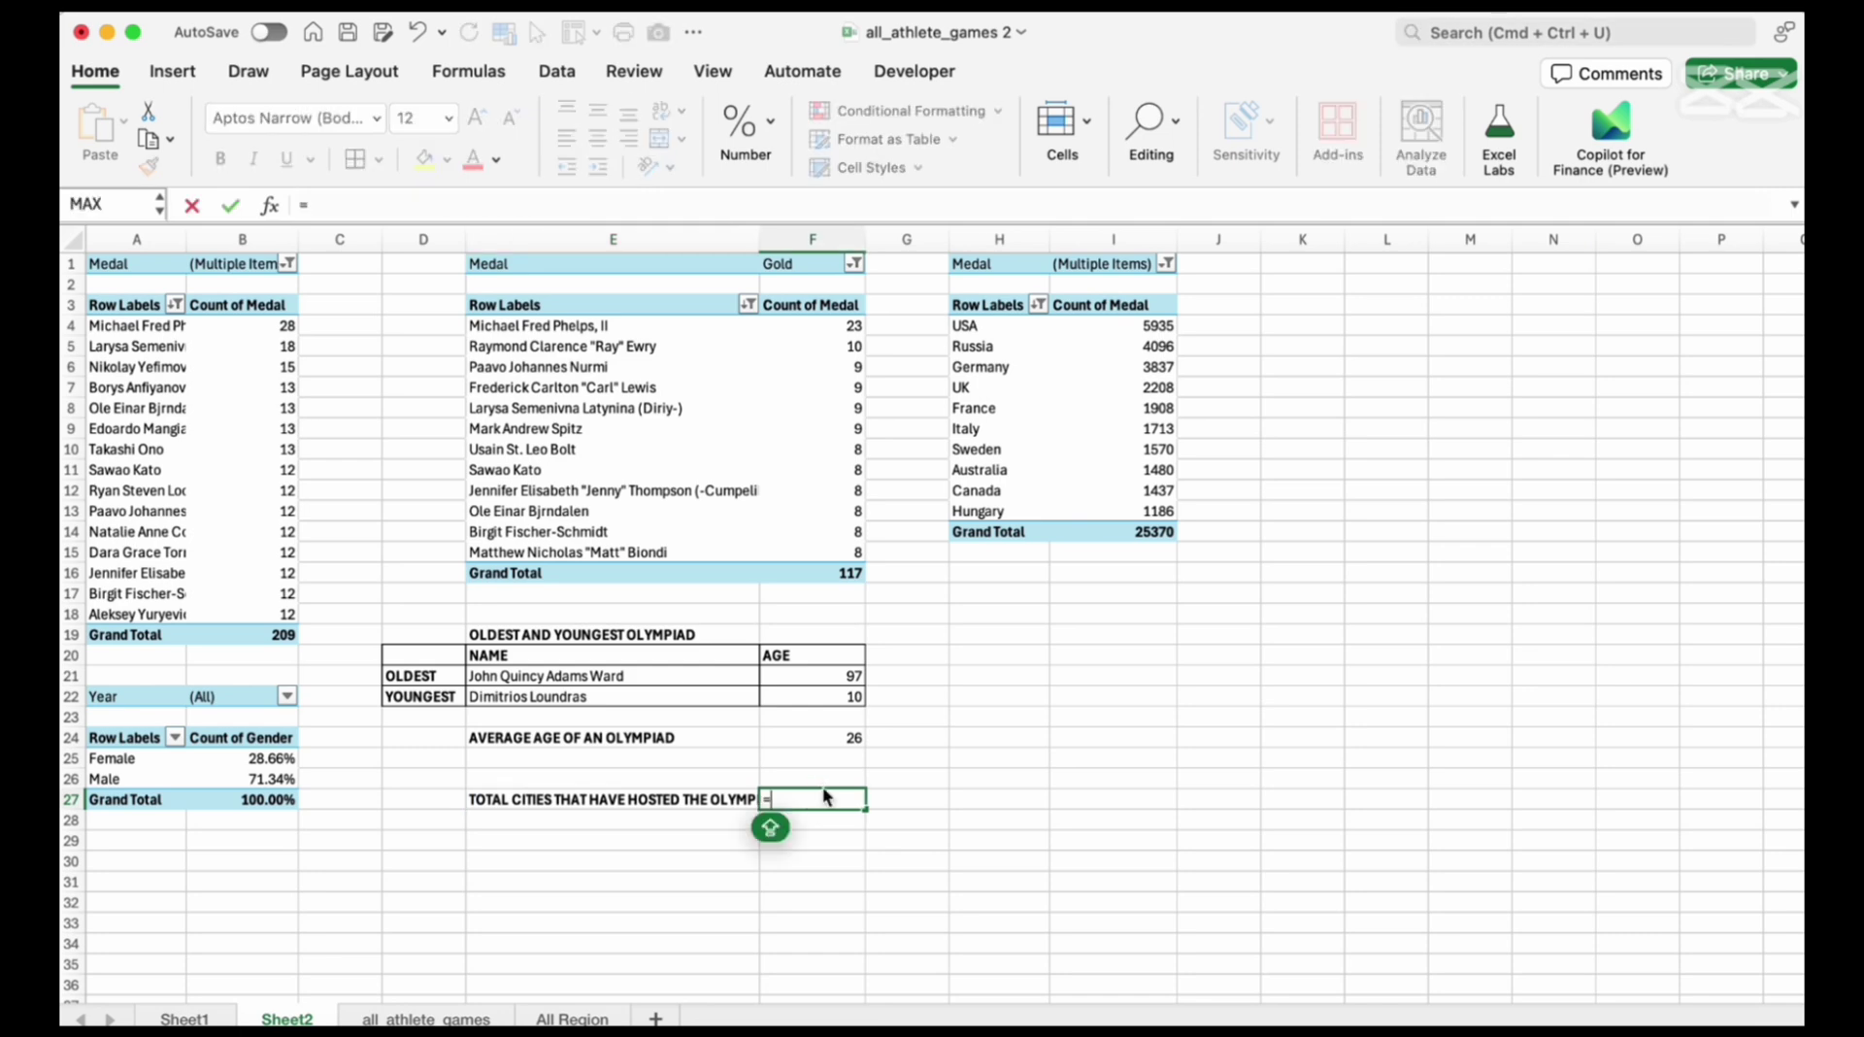
pyautogui.write('COUNTA')
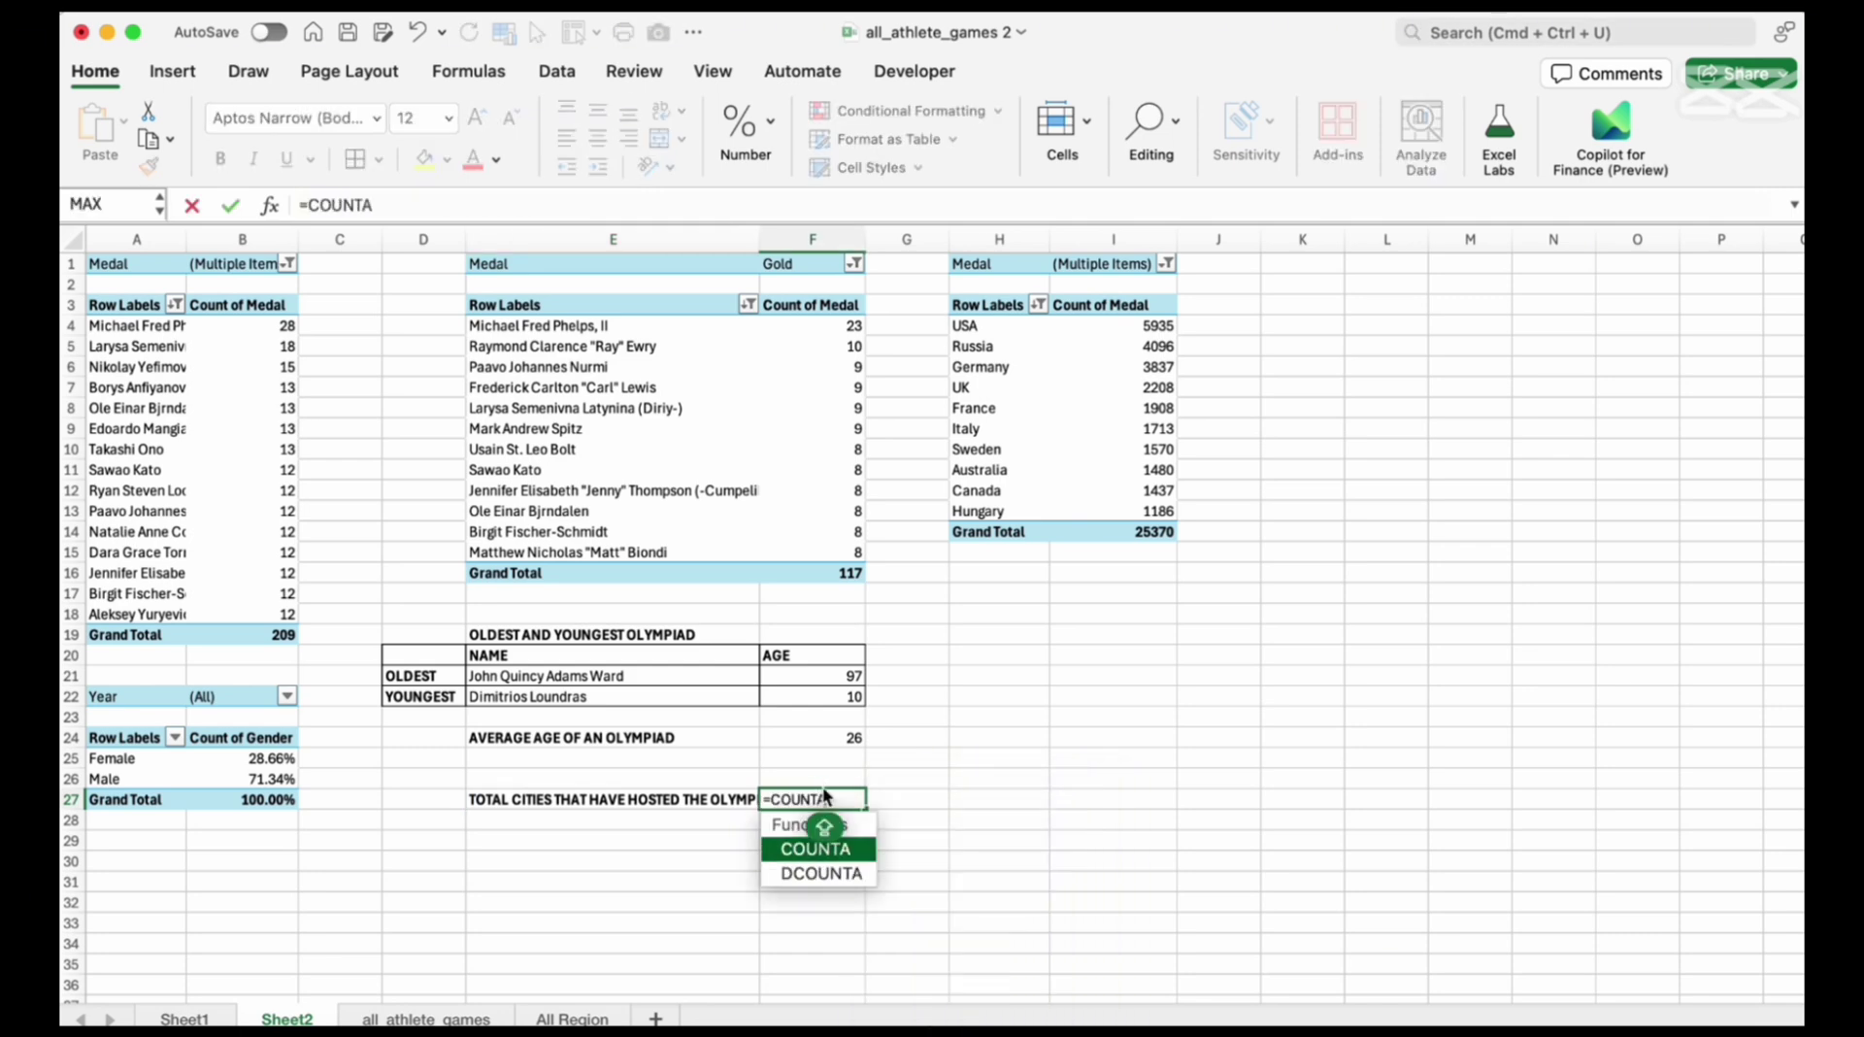
pyautogui.write('(UNIQUE')
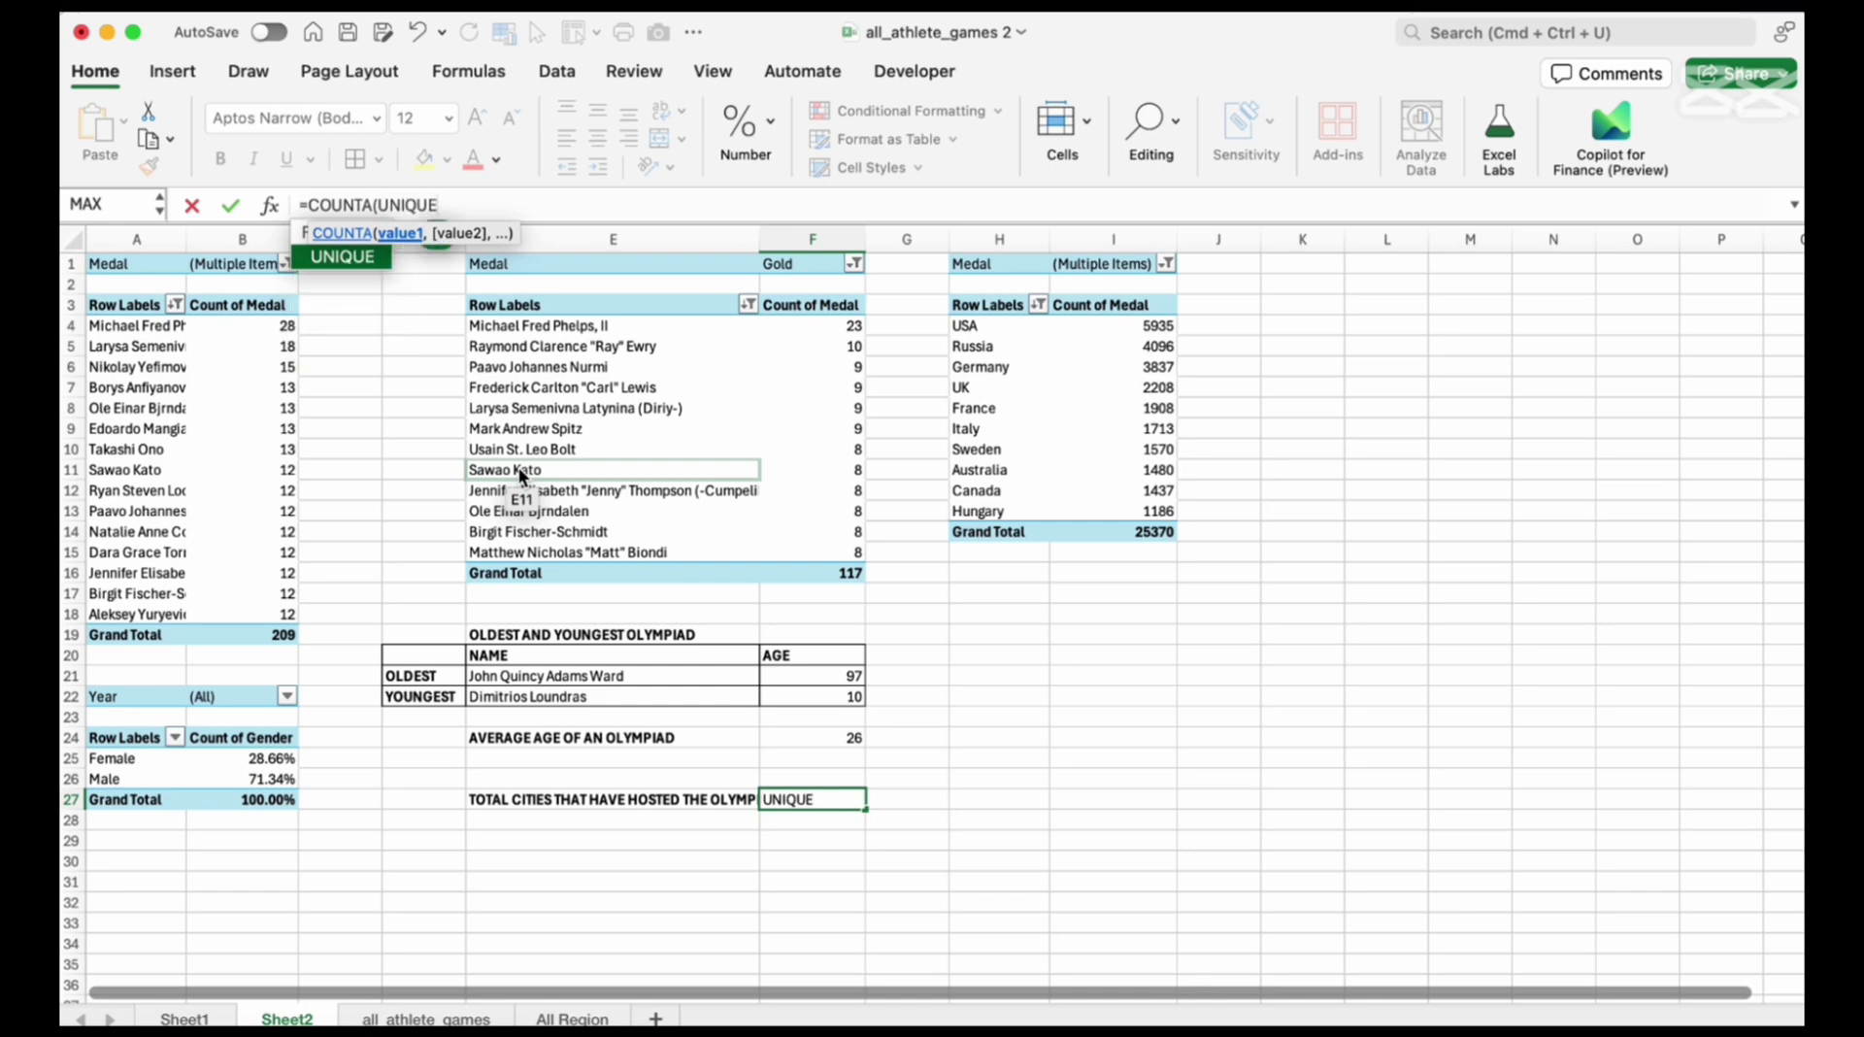
pyautogui.write('(')
pyautogui.click(425, 1018)
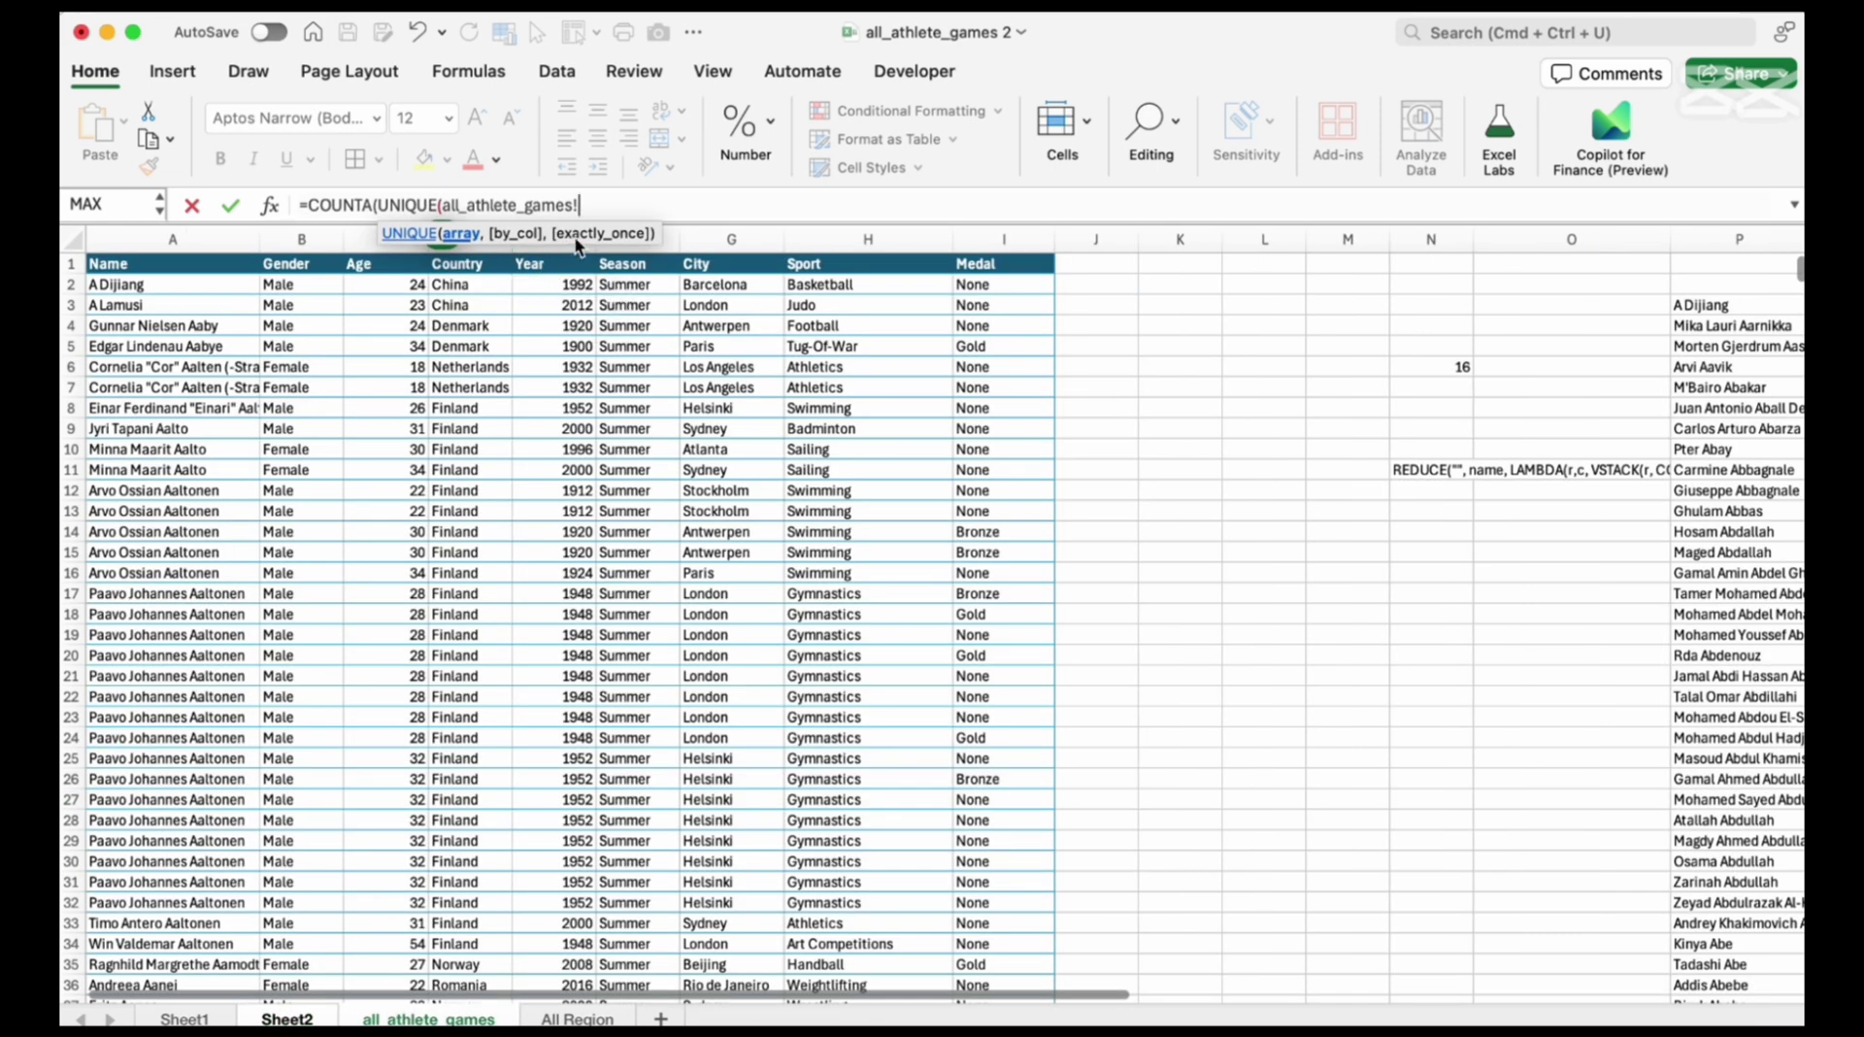
pyautogui.click(699, 256)
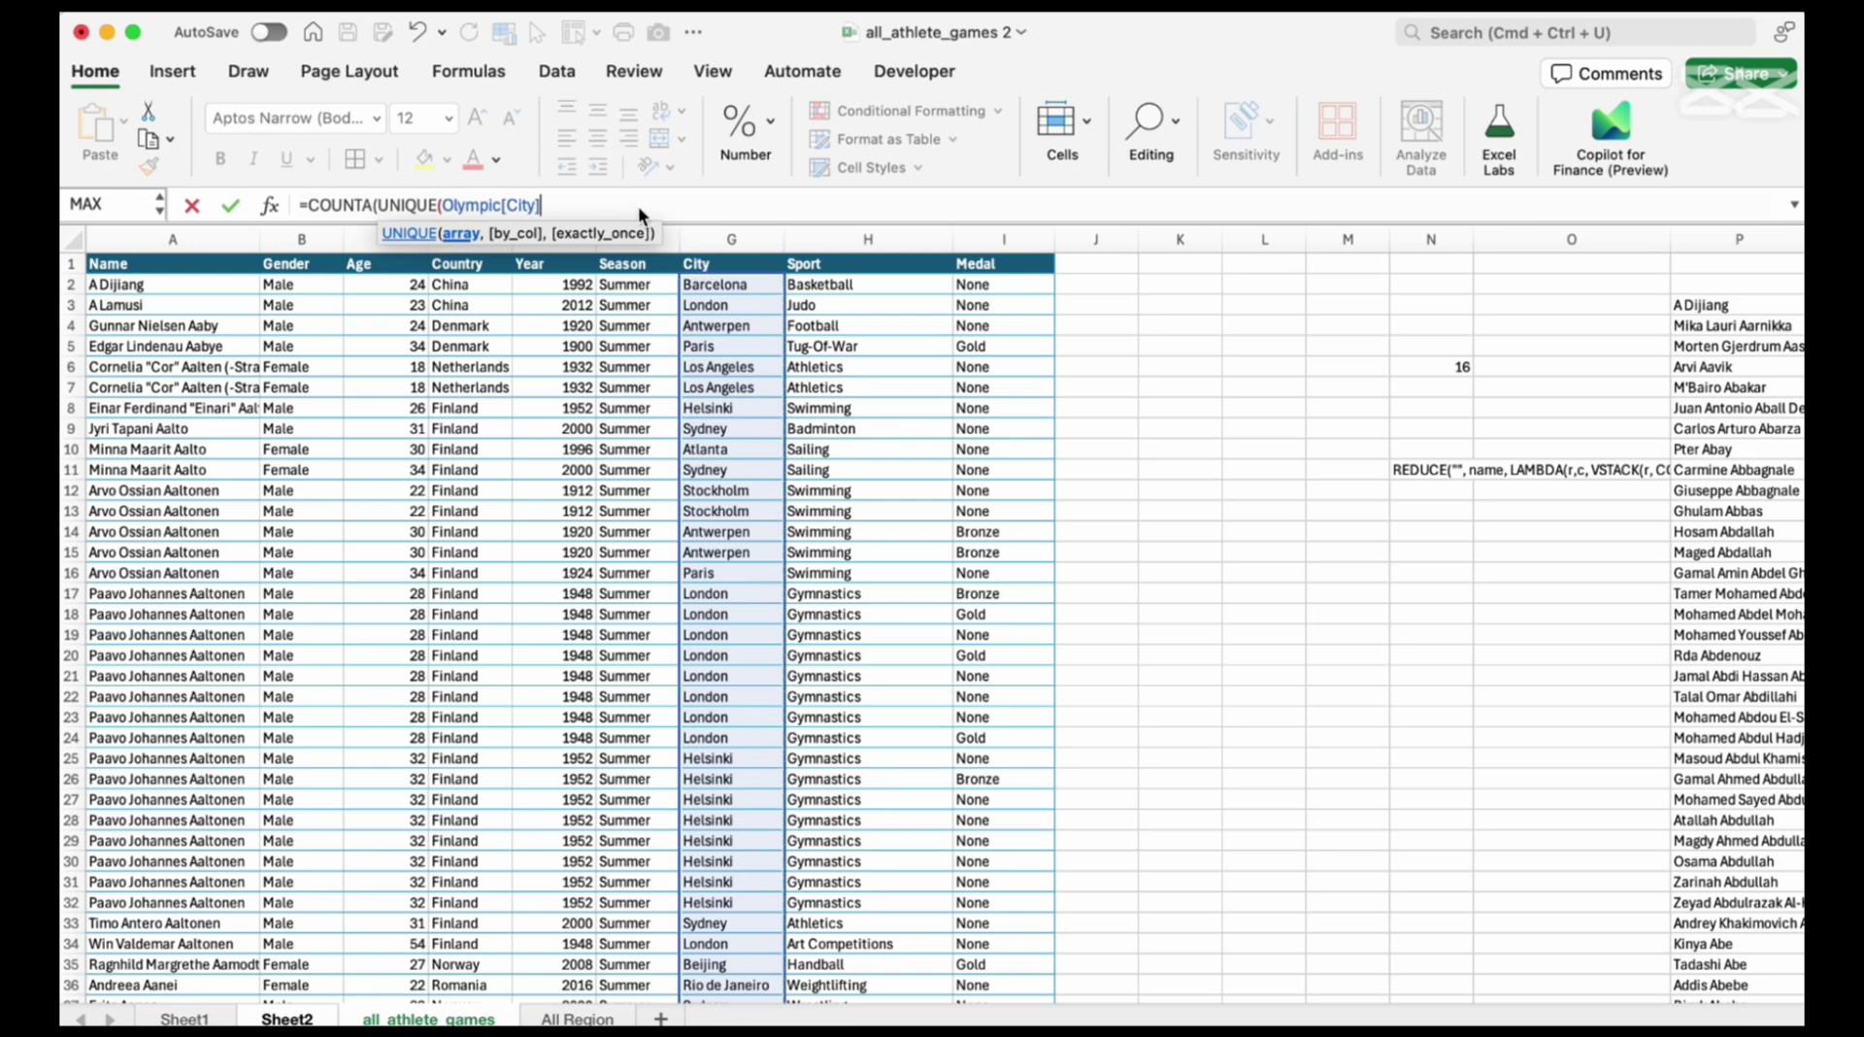
pyautogui.press('Return')
pyautogui.click(948, 479)
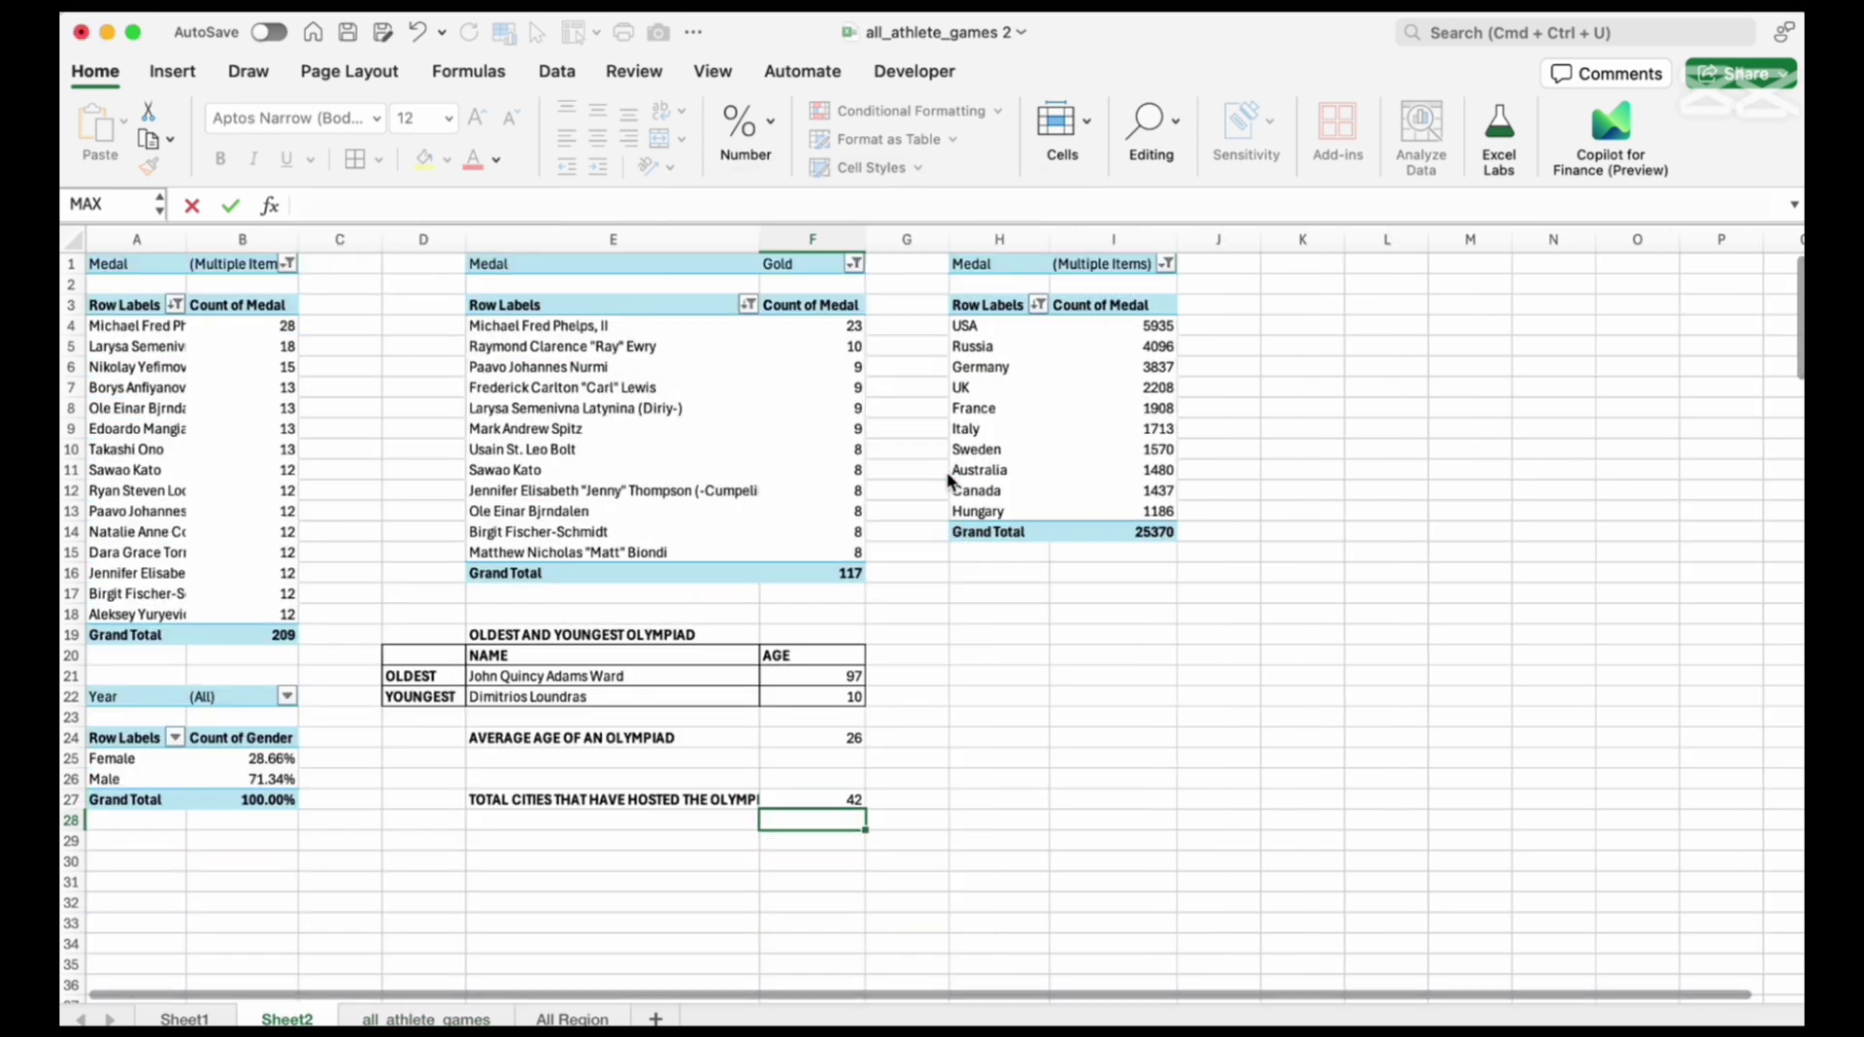
pyautogui.click(845, 800)
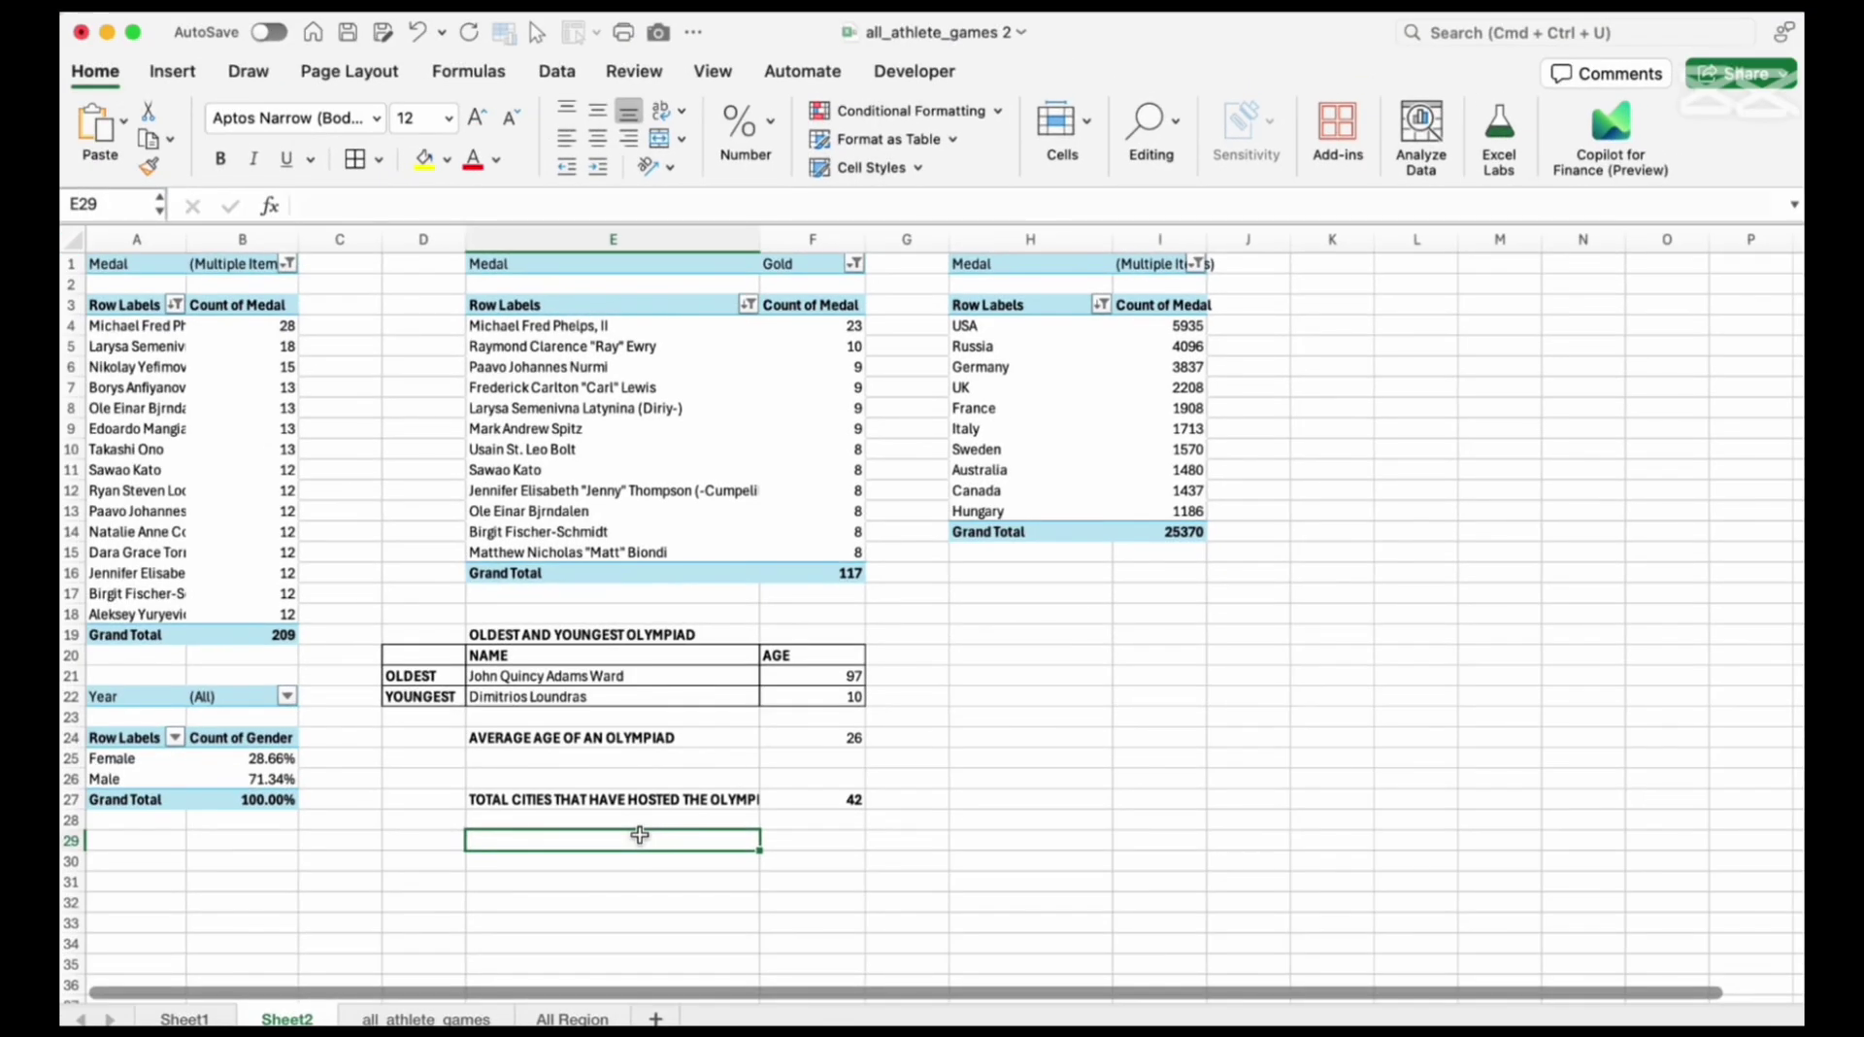
# Enter the label Total unique sport in Olympics in E29 and make it bold
pyautogui.write('Tota')
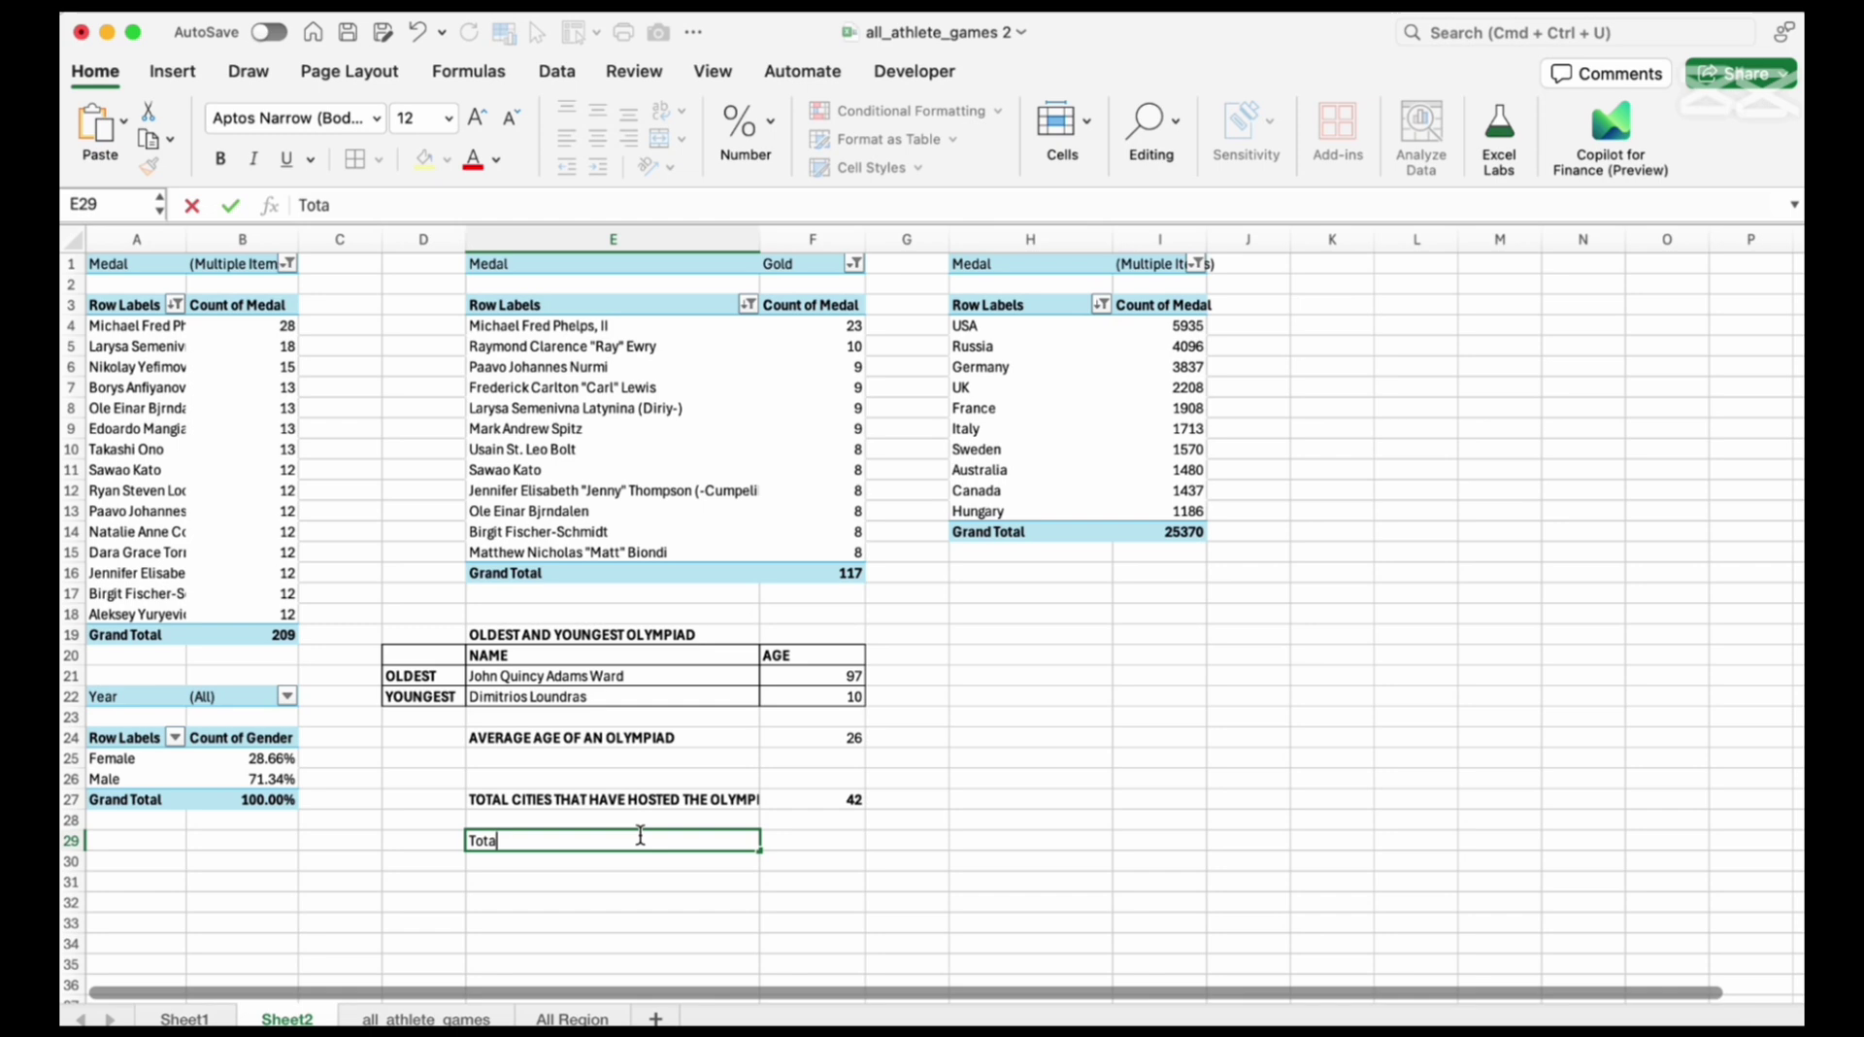
pyautogui.write('l unique sport')
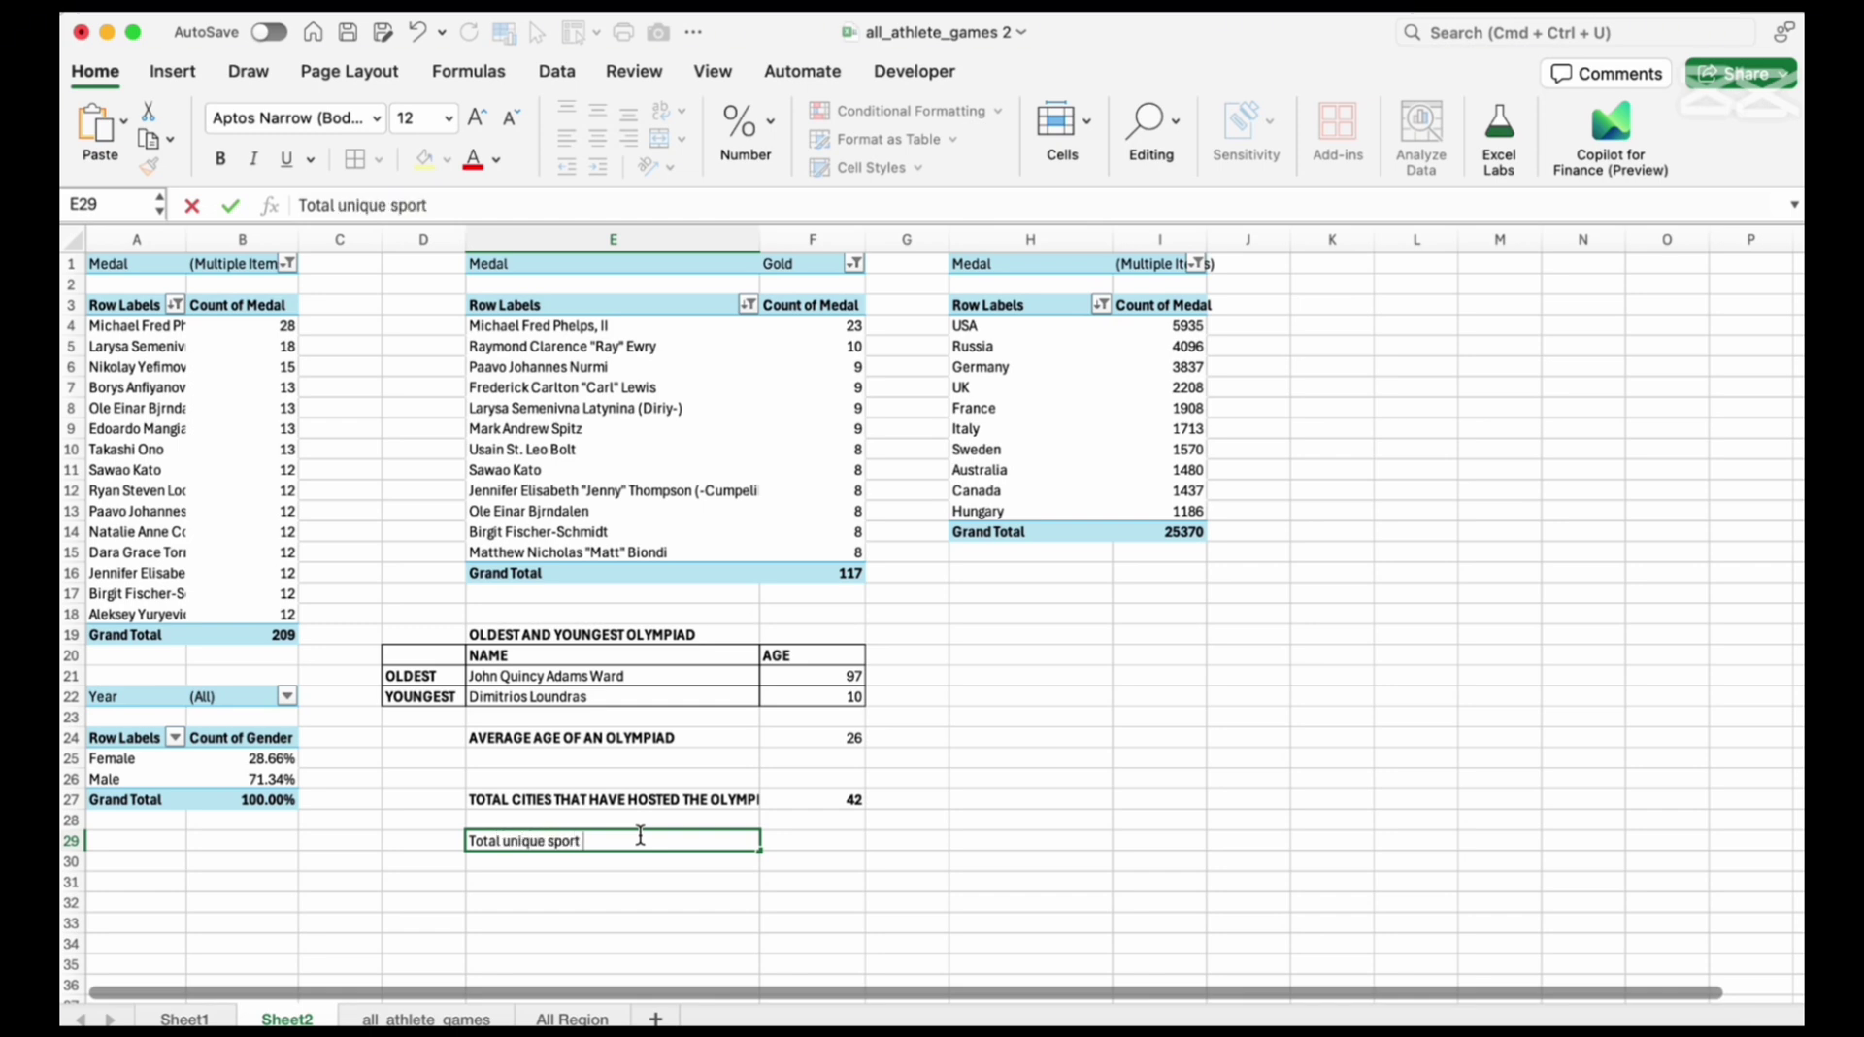
pyautogui.write(' in Olympics')
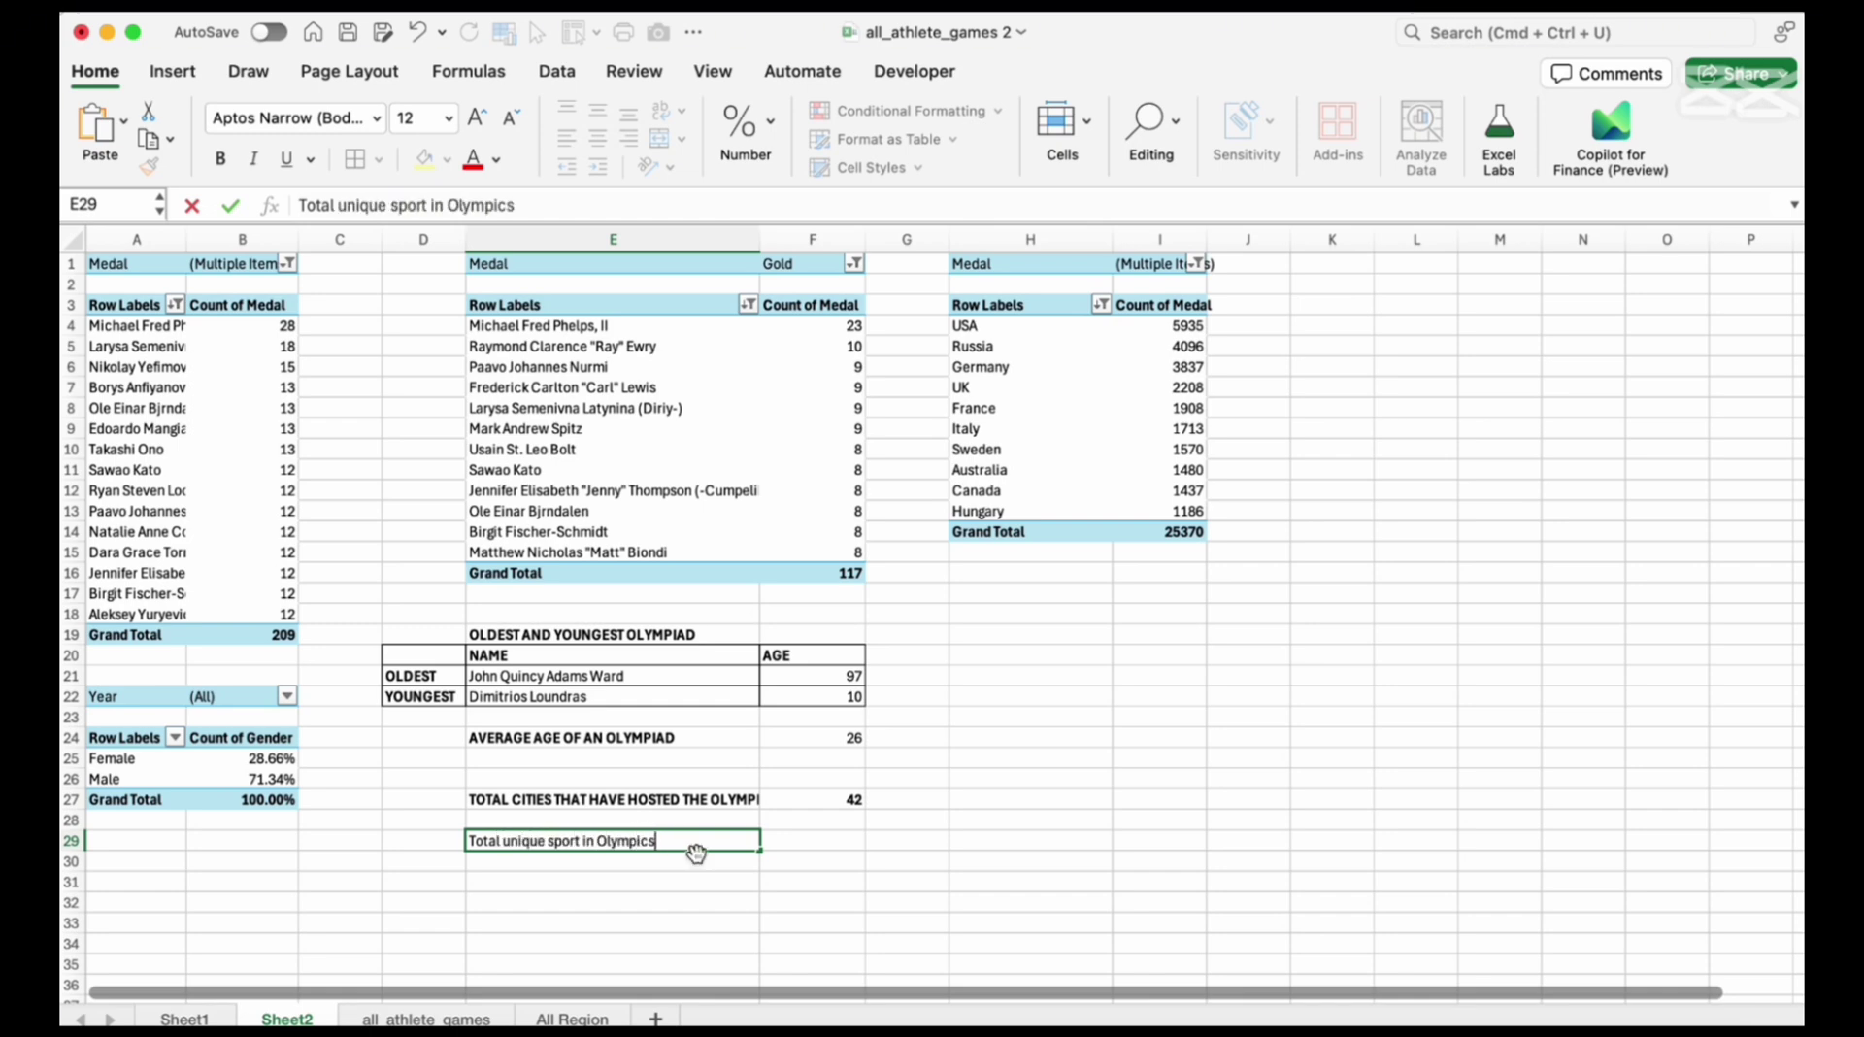
pyautogui.press('Return')
pyautogui.click(680, 841)
pyautogui.click(221, 158)
# List the distinct sports from F29 downward with =UNIQUE(Olympic[Sport])
pyautogui.click(829, 837)
pyautogui.write('=uniq')
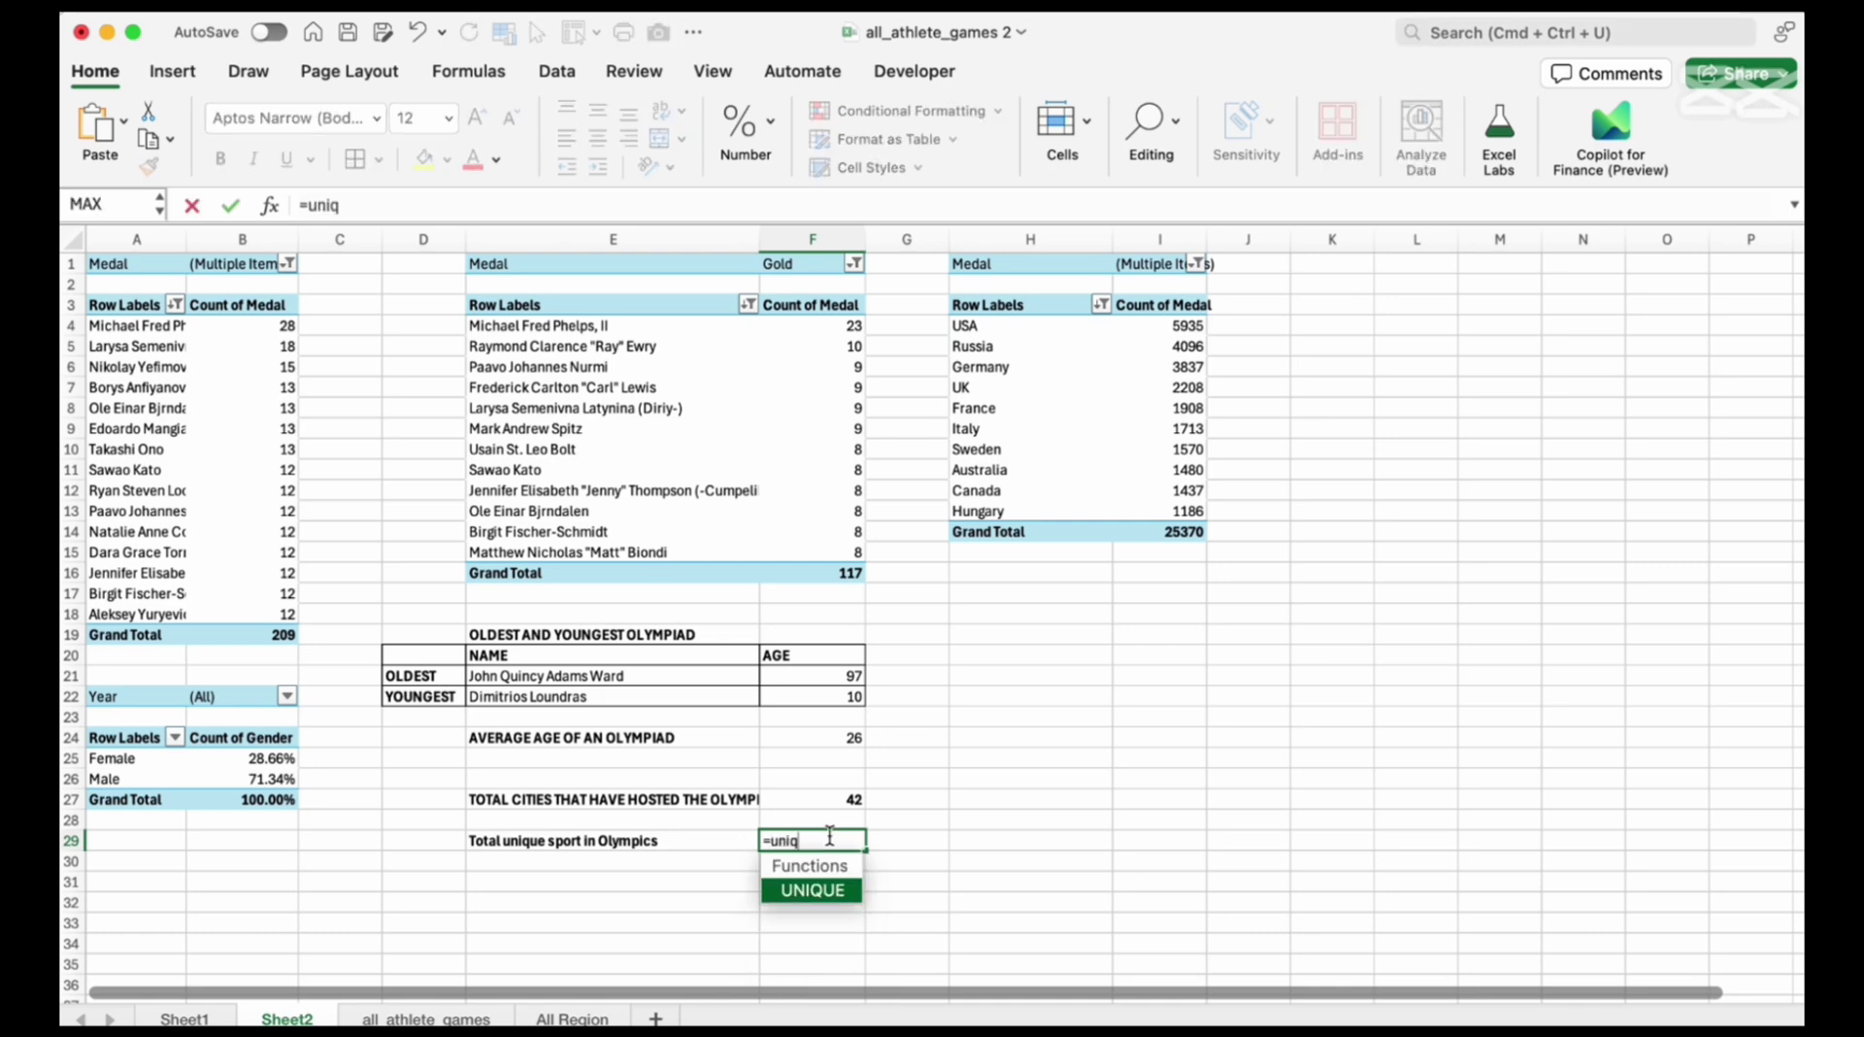
pyautogui.press('Tab')
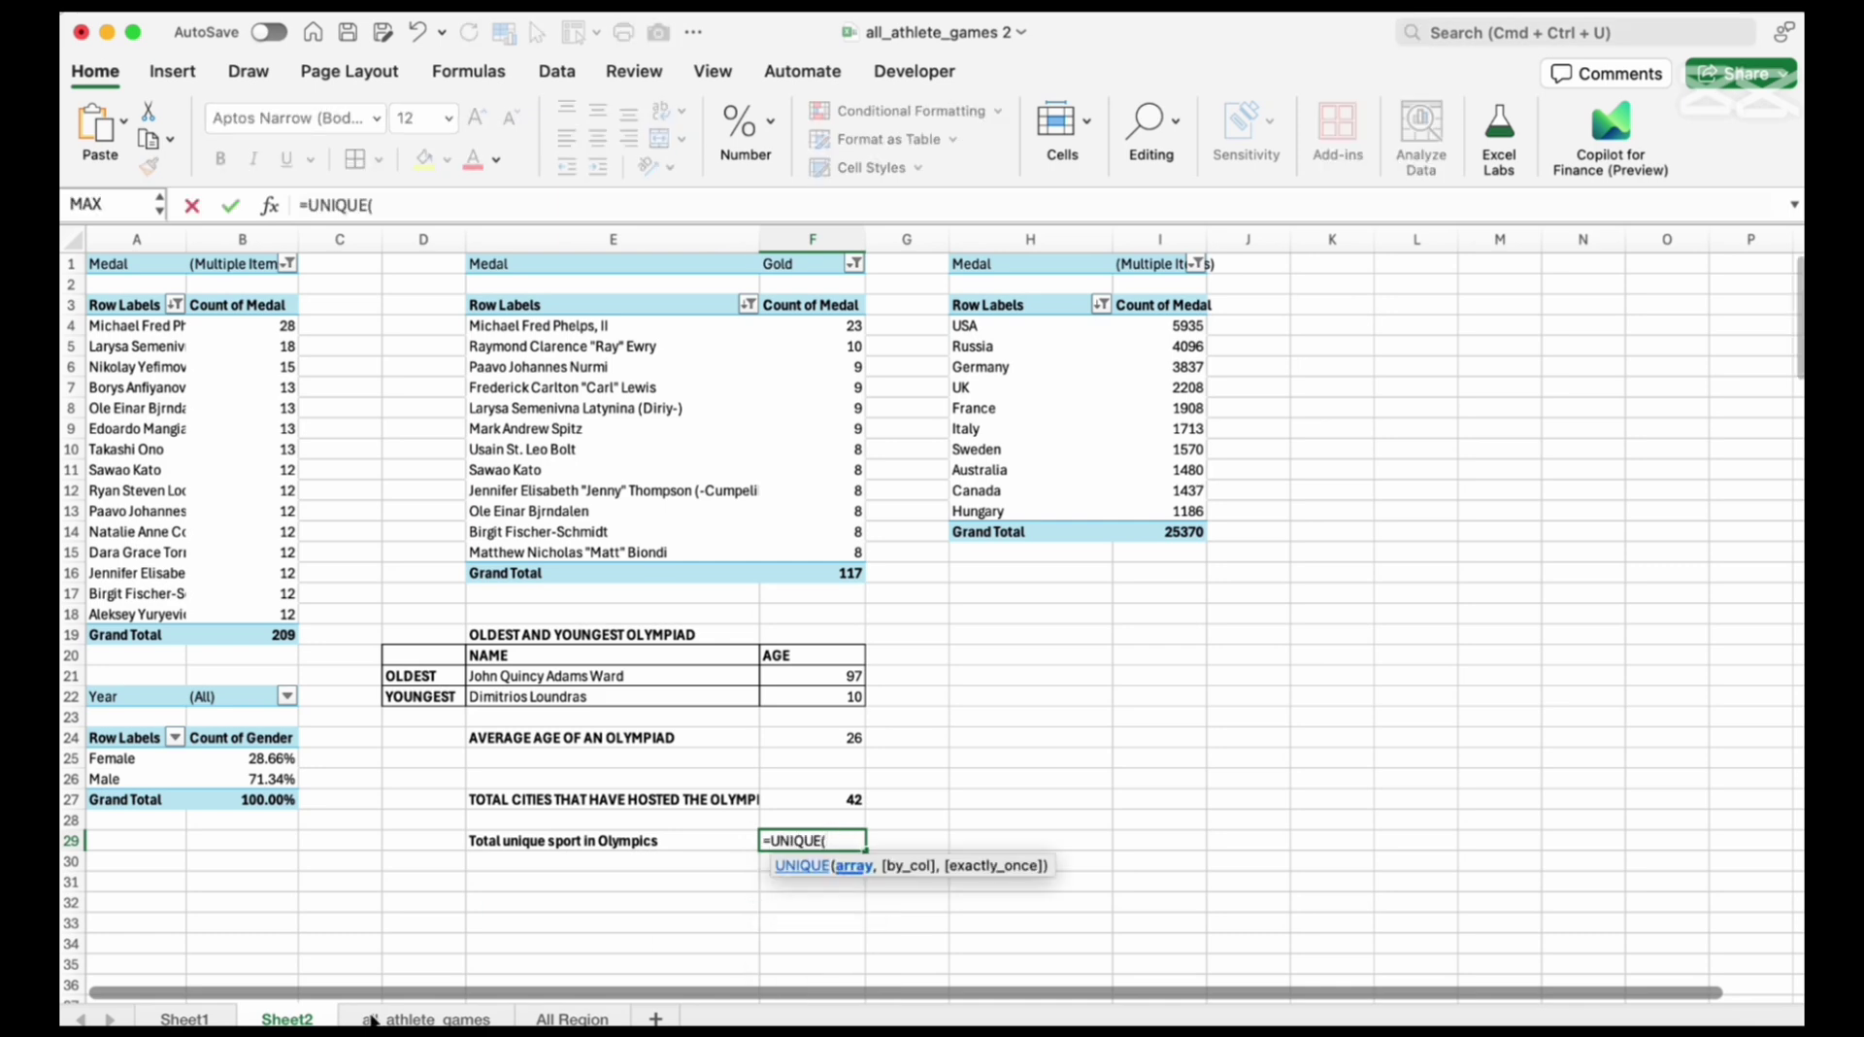
pyautogui.click(426, 1018)
pyautogui.click(814, 245)
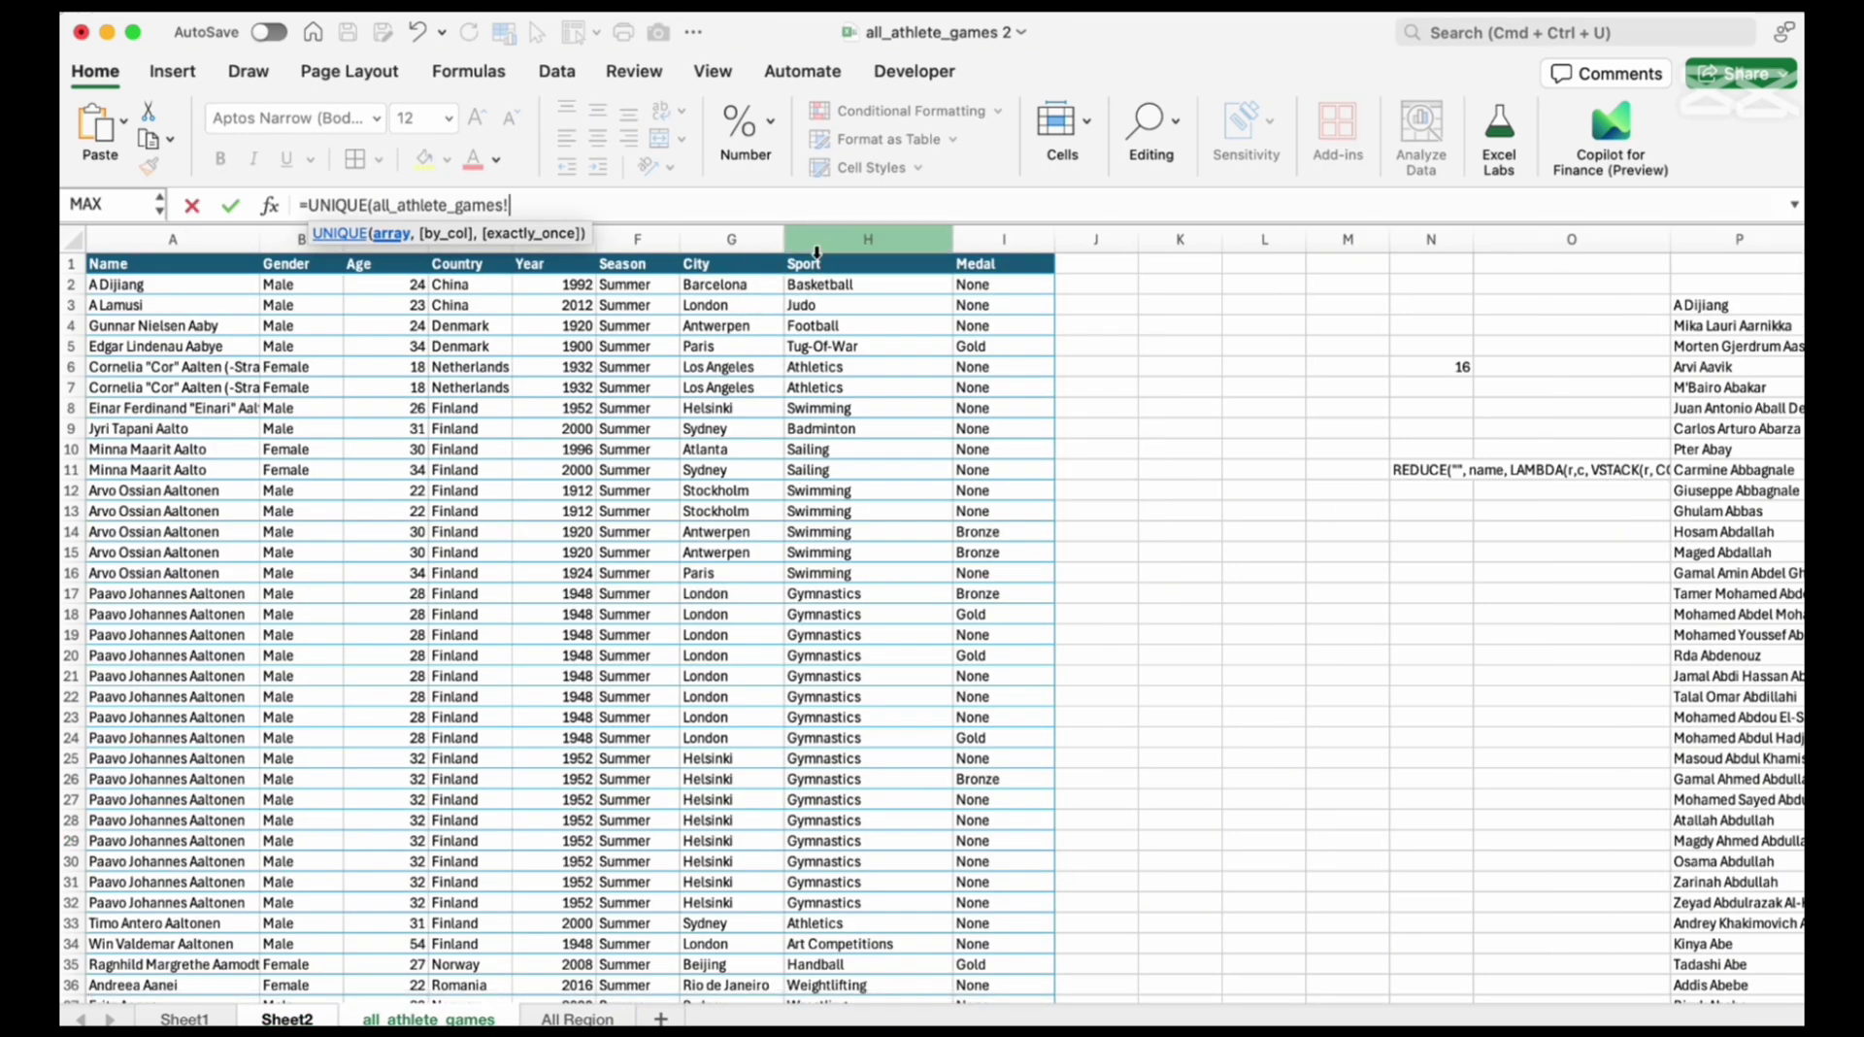
pyautogui.click(816, 253)
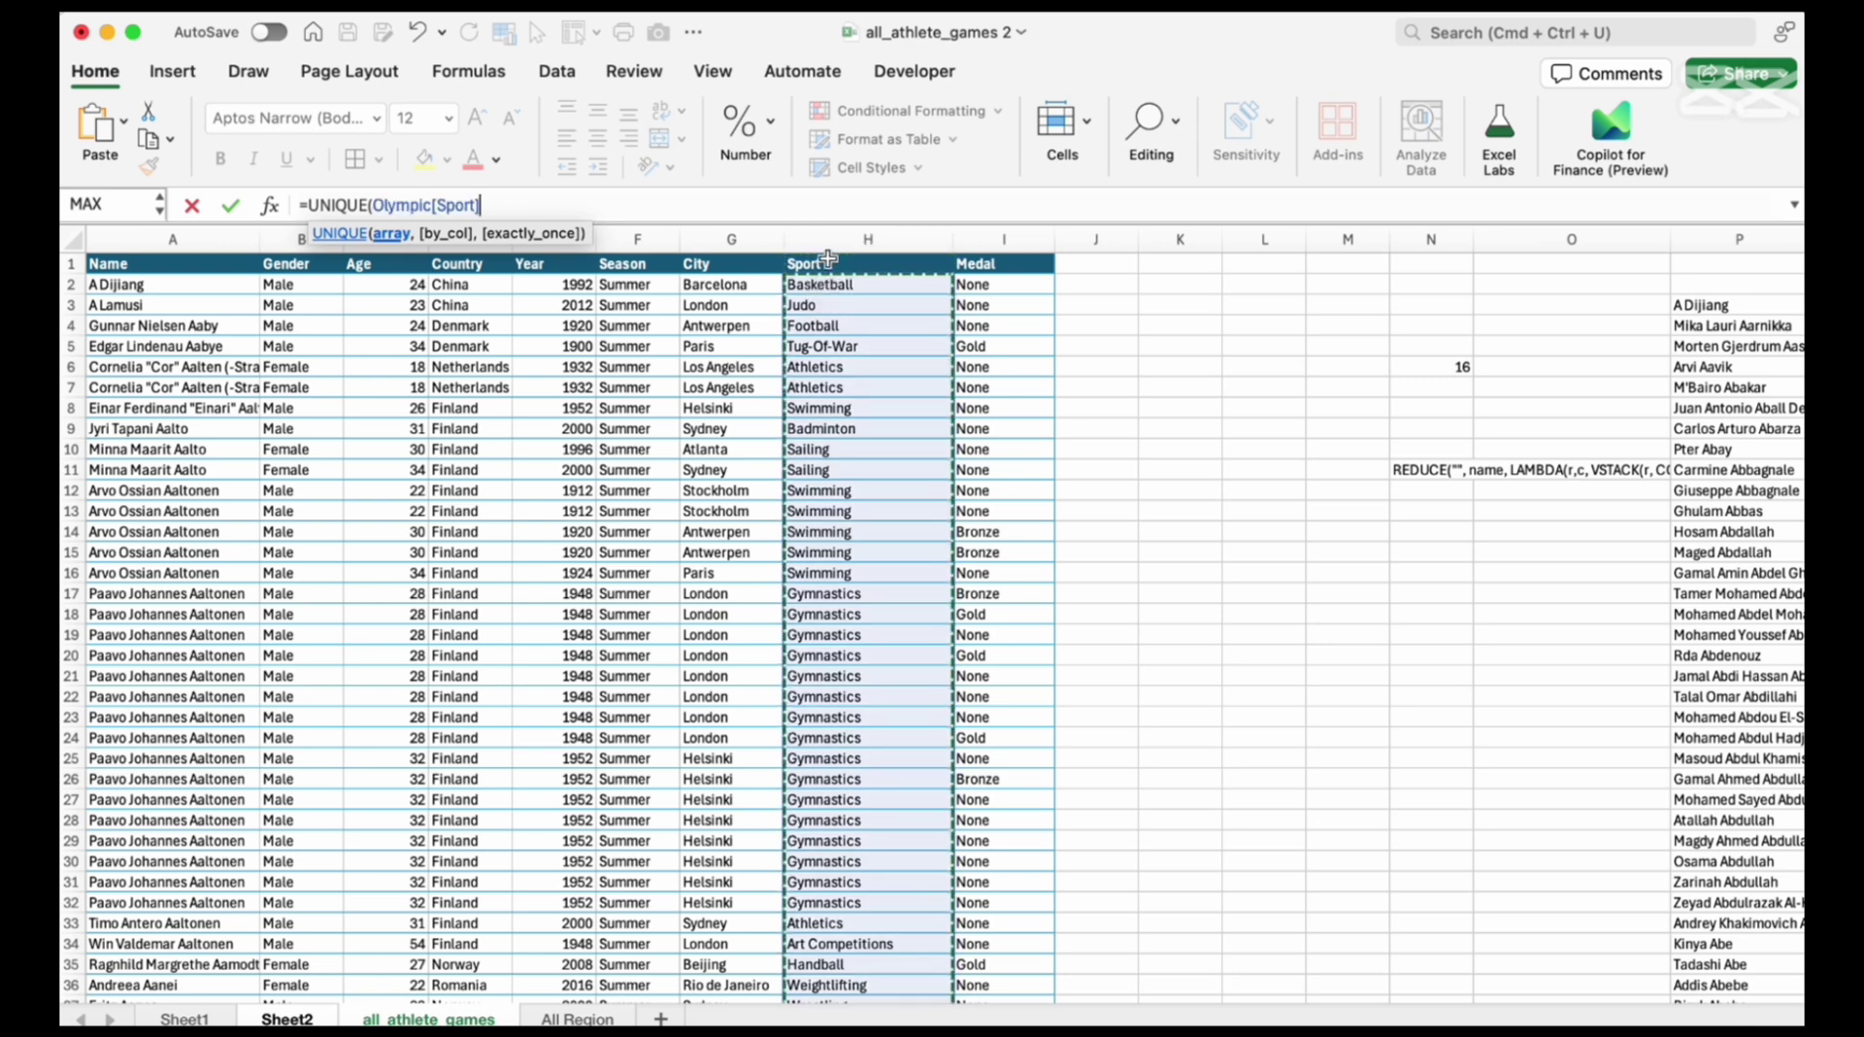
pyautogui.press('Return')
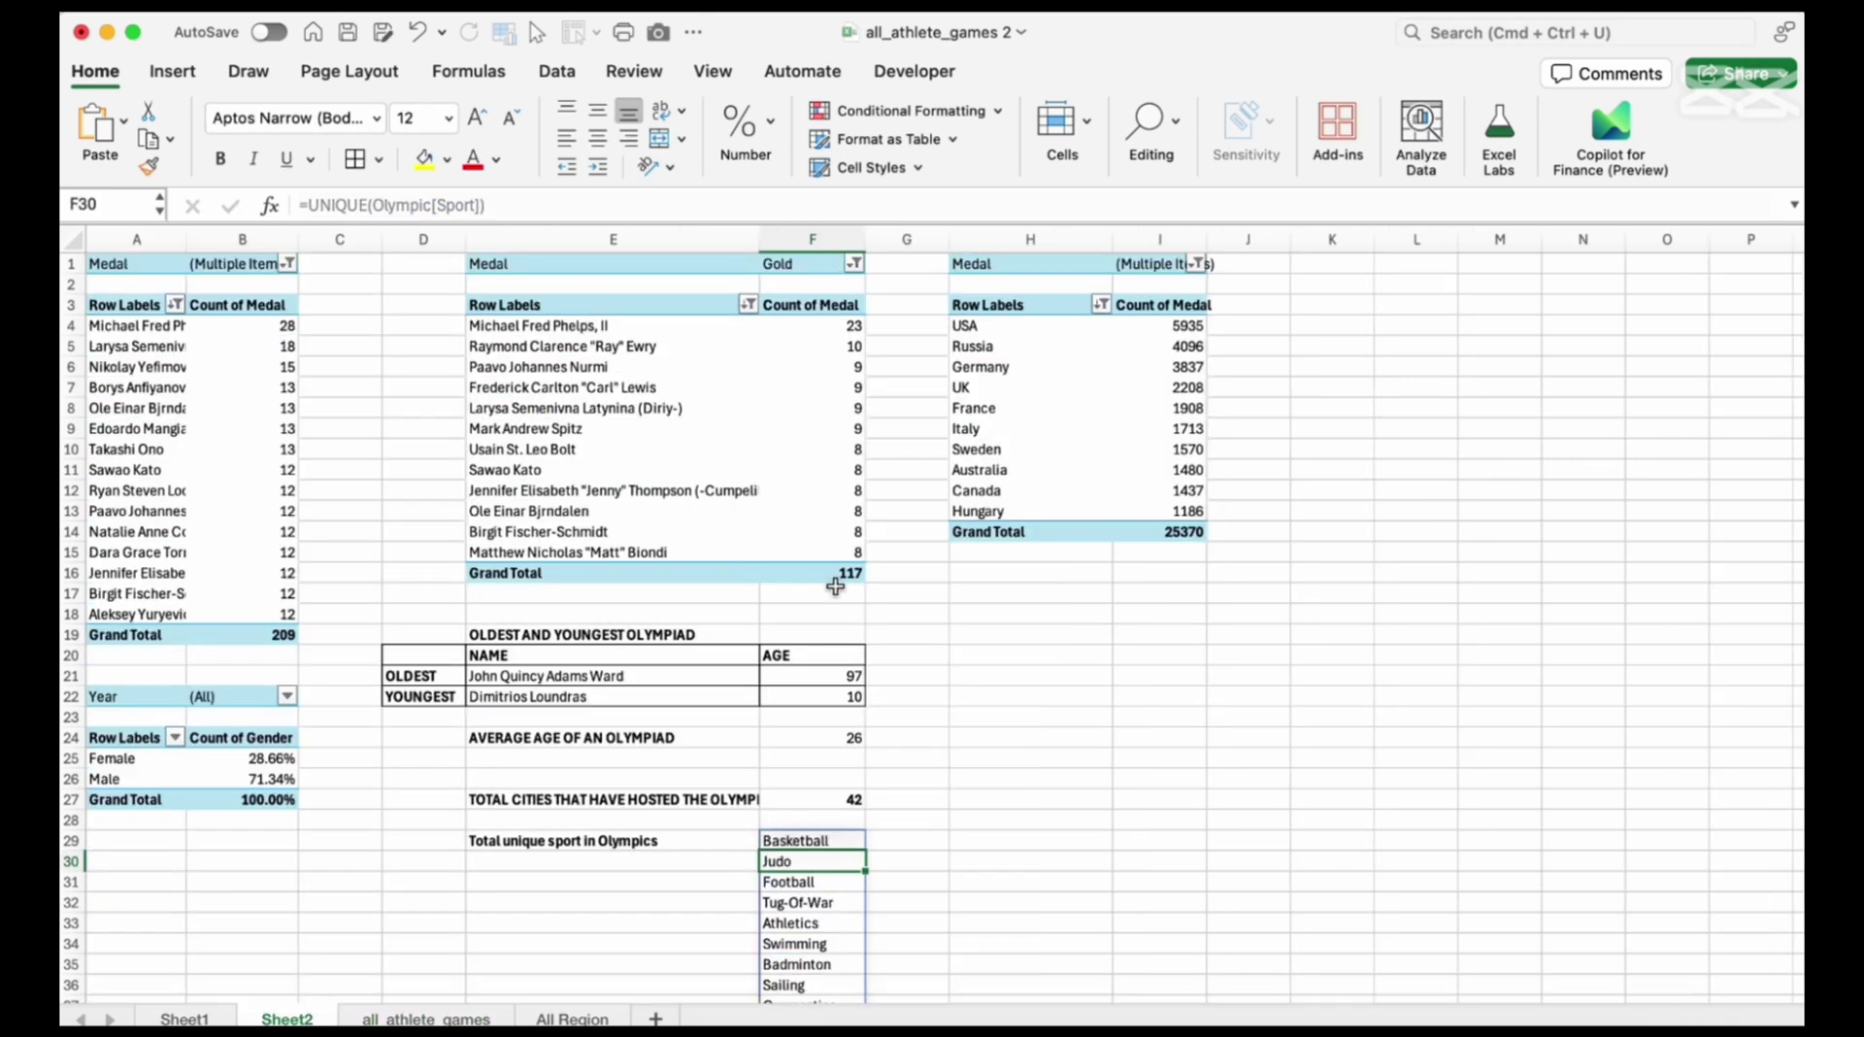
# Wrap the F29 formula in COUNTA so it reads =COUNTA(UNIQUE(Olympic[Sport])), and make the result bold
pyautogui.click(815, 837)
pyautogui.click(306, 205)
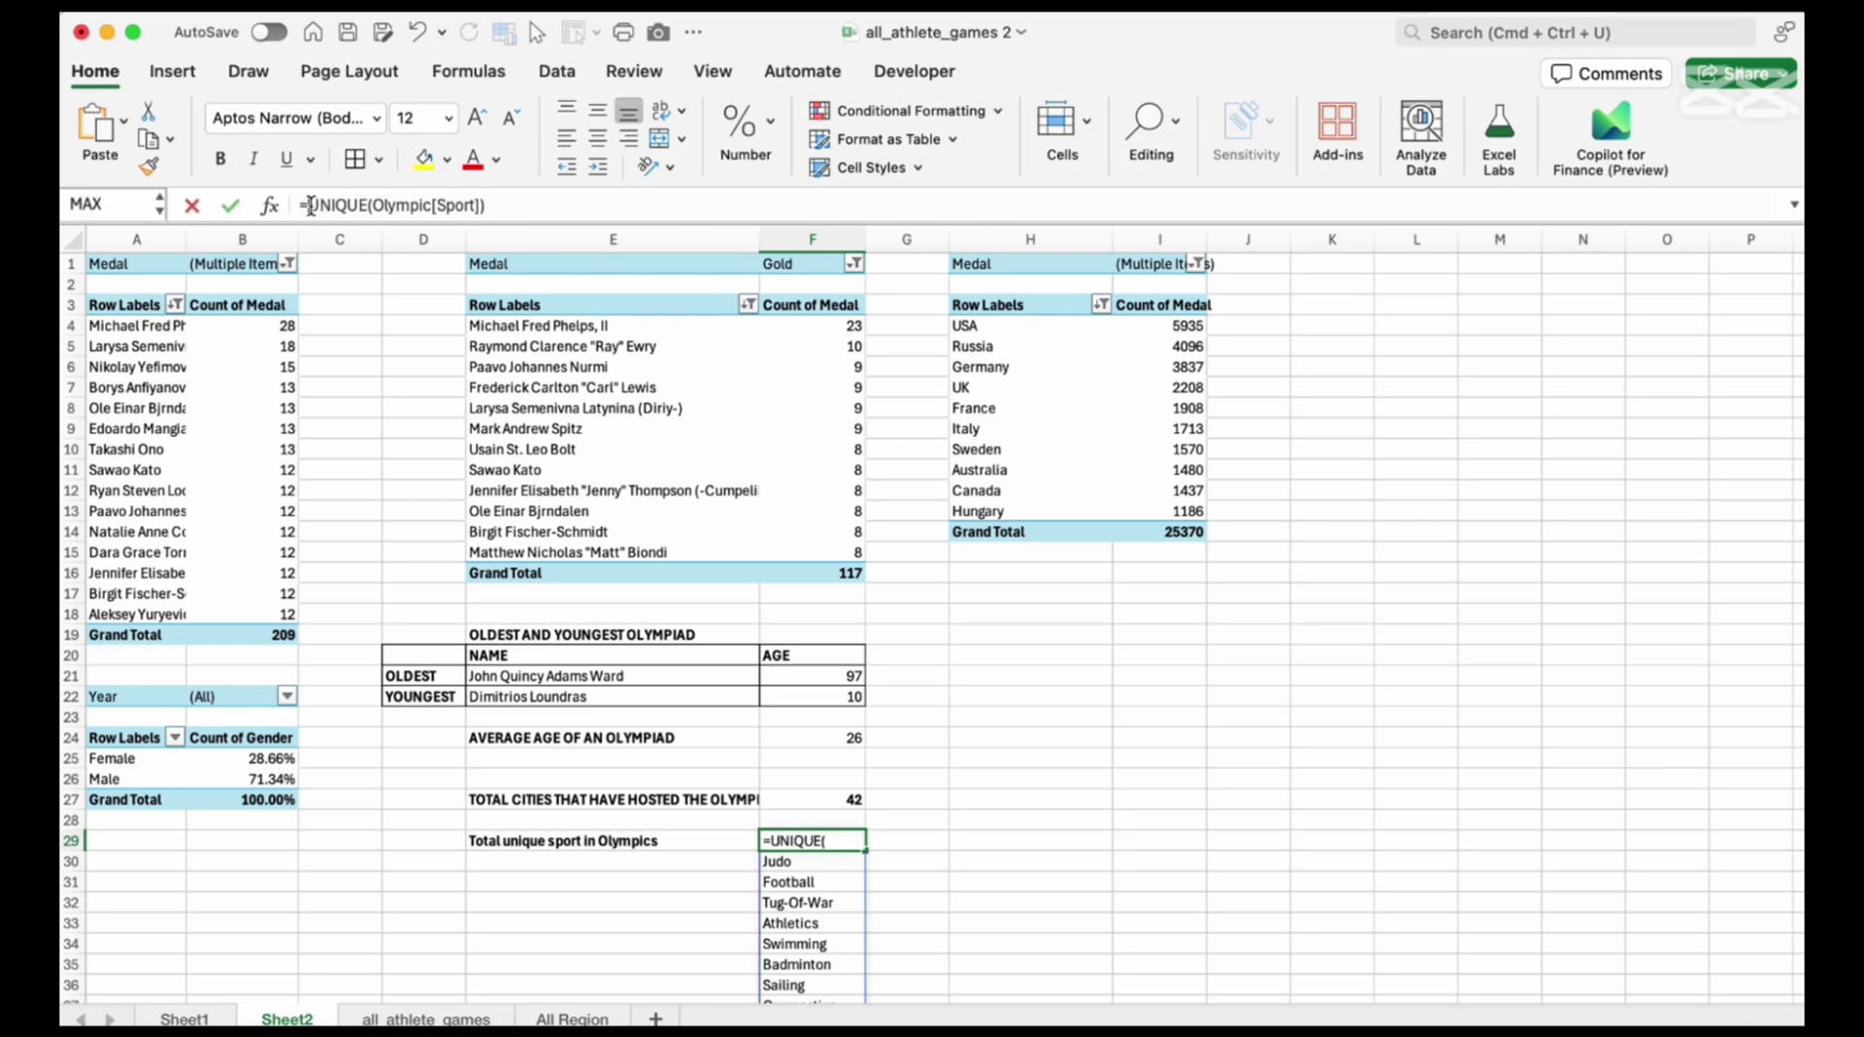
pyautogui.write('coun')
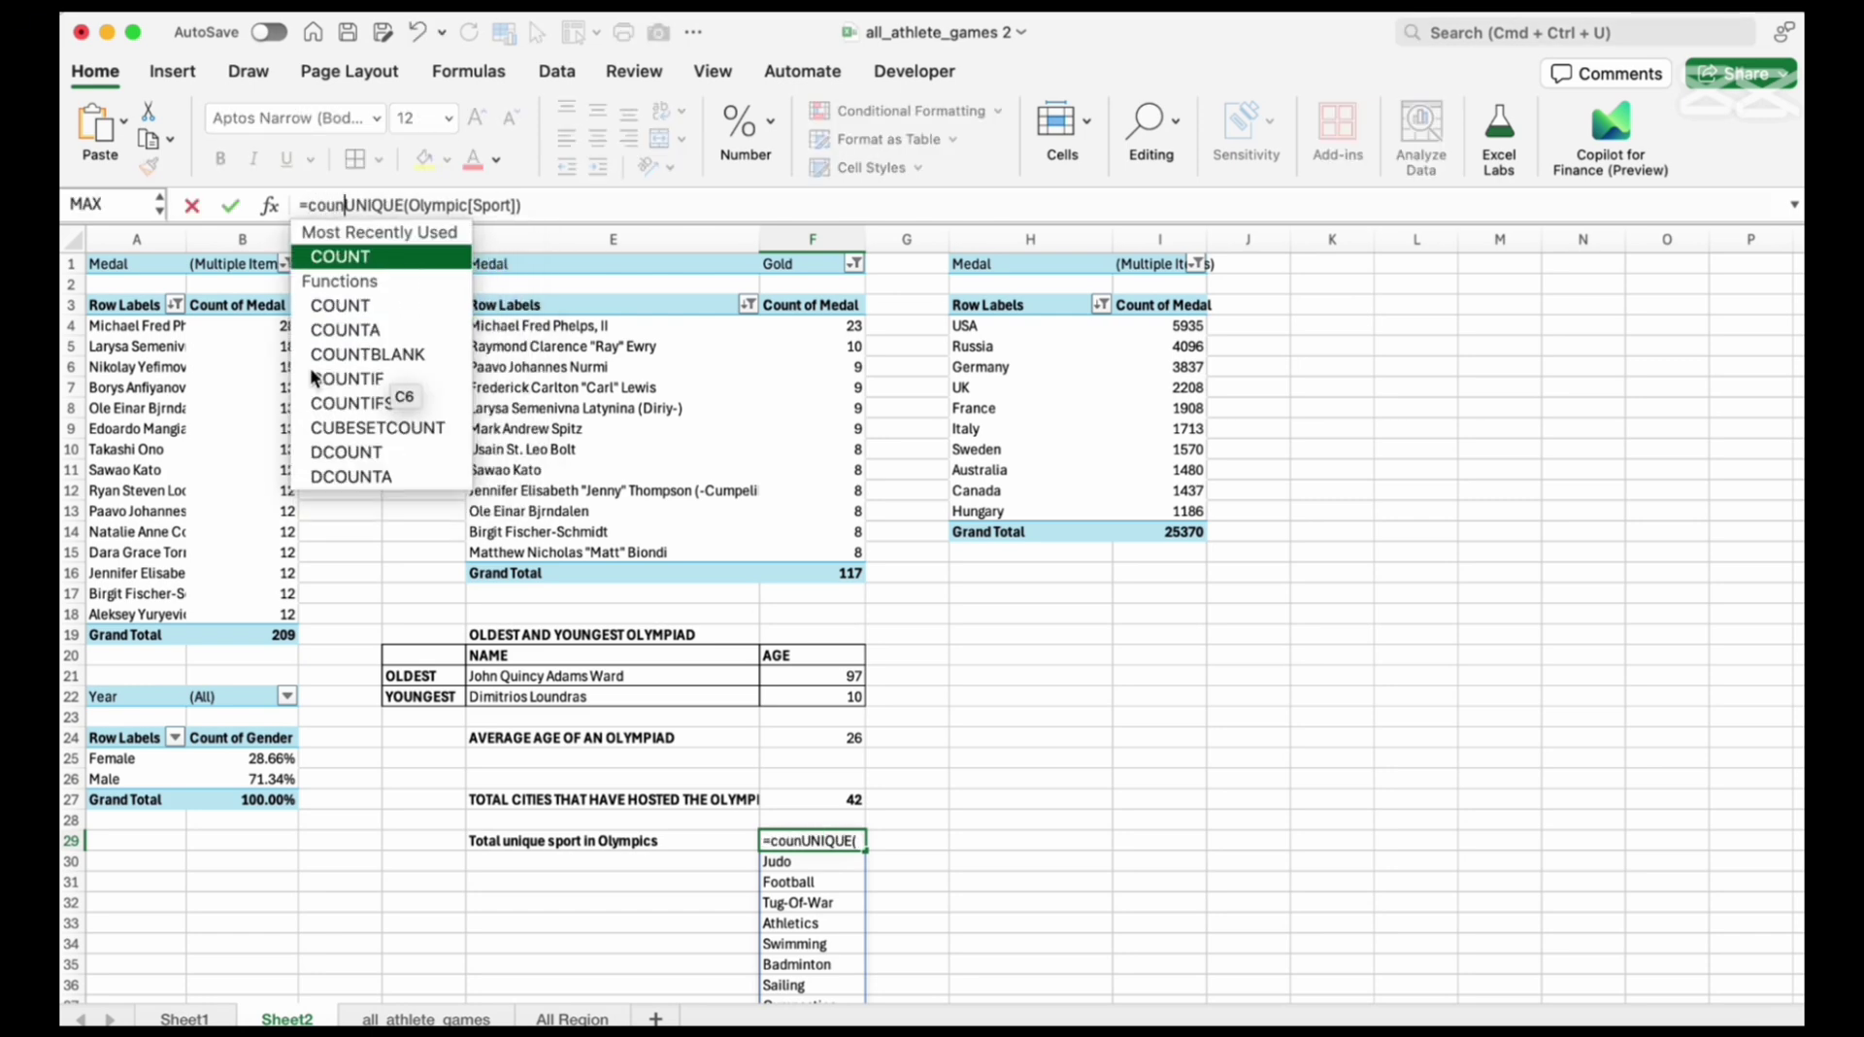
pyautogui.press('Tab')
pyautogui.press('BackSpace')
pyautogui.write('a(')
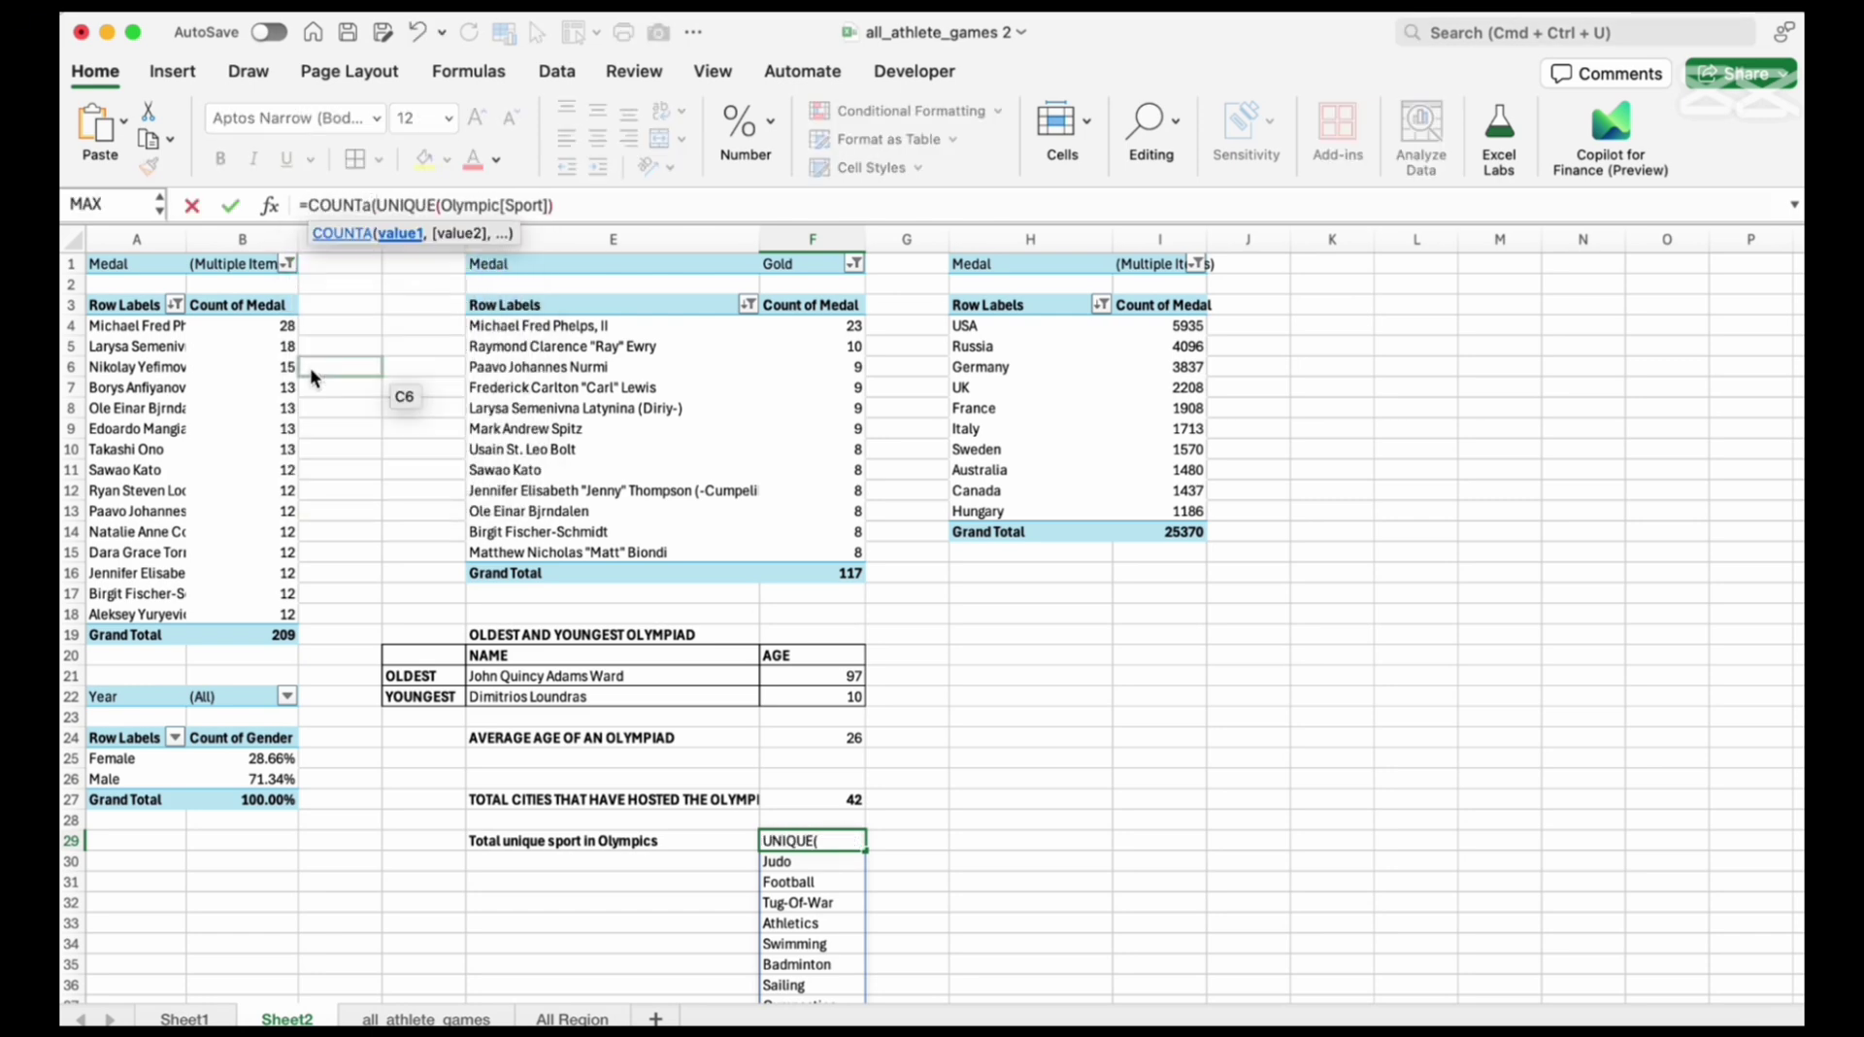
pyautogui.click(616, 201)
pyautogui.write(')')
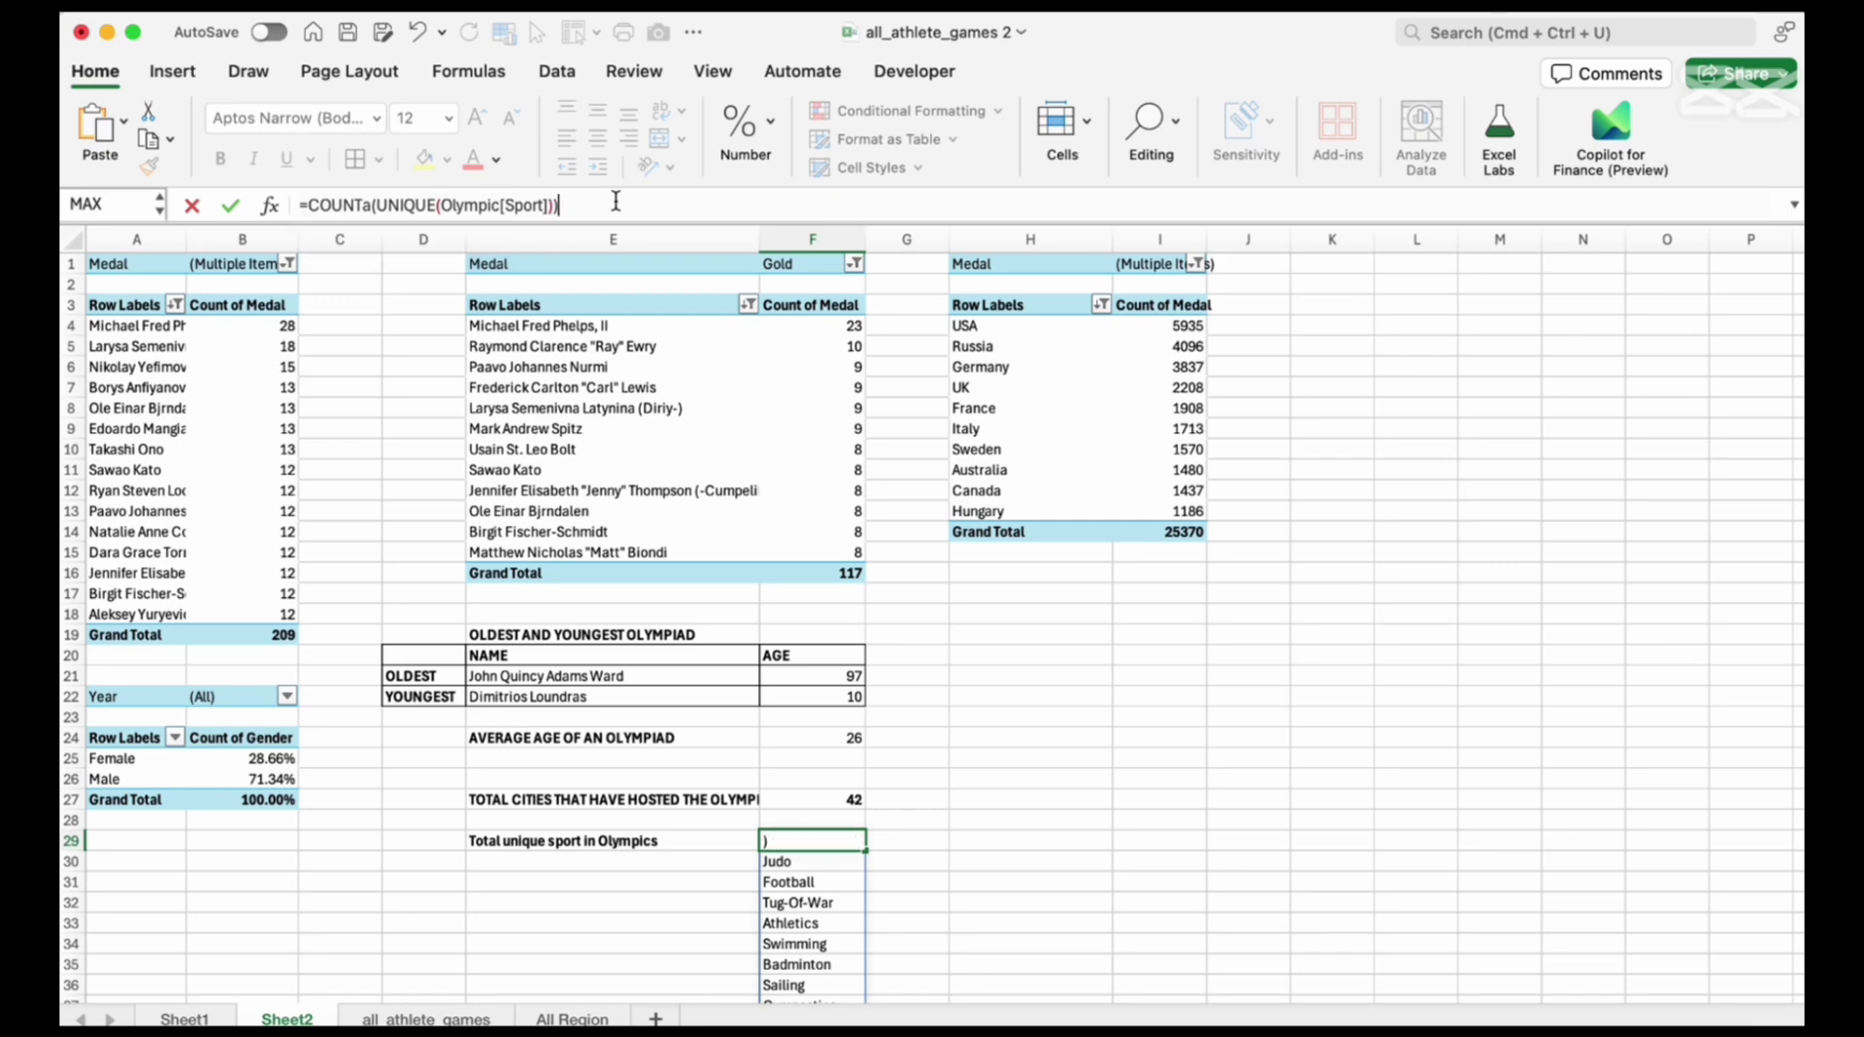
pyautogui.press('Return')
pyautogui.click(841, 841)
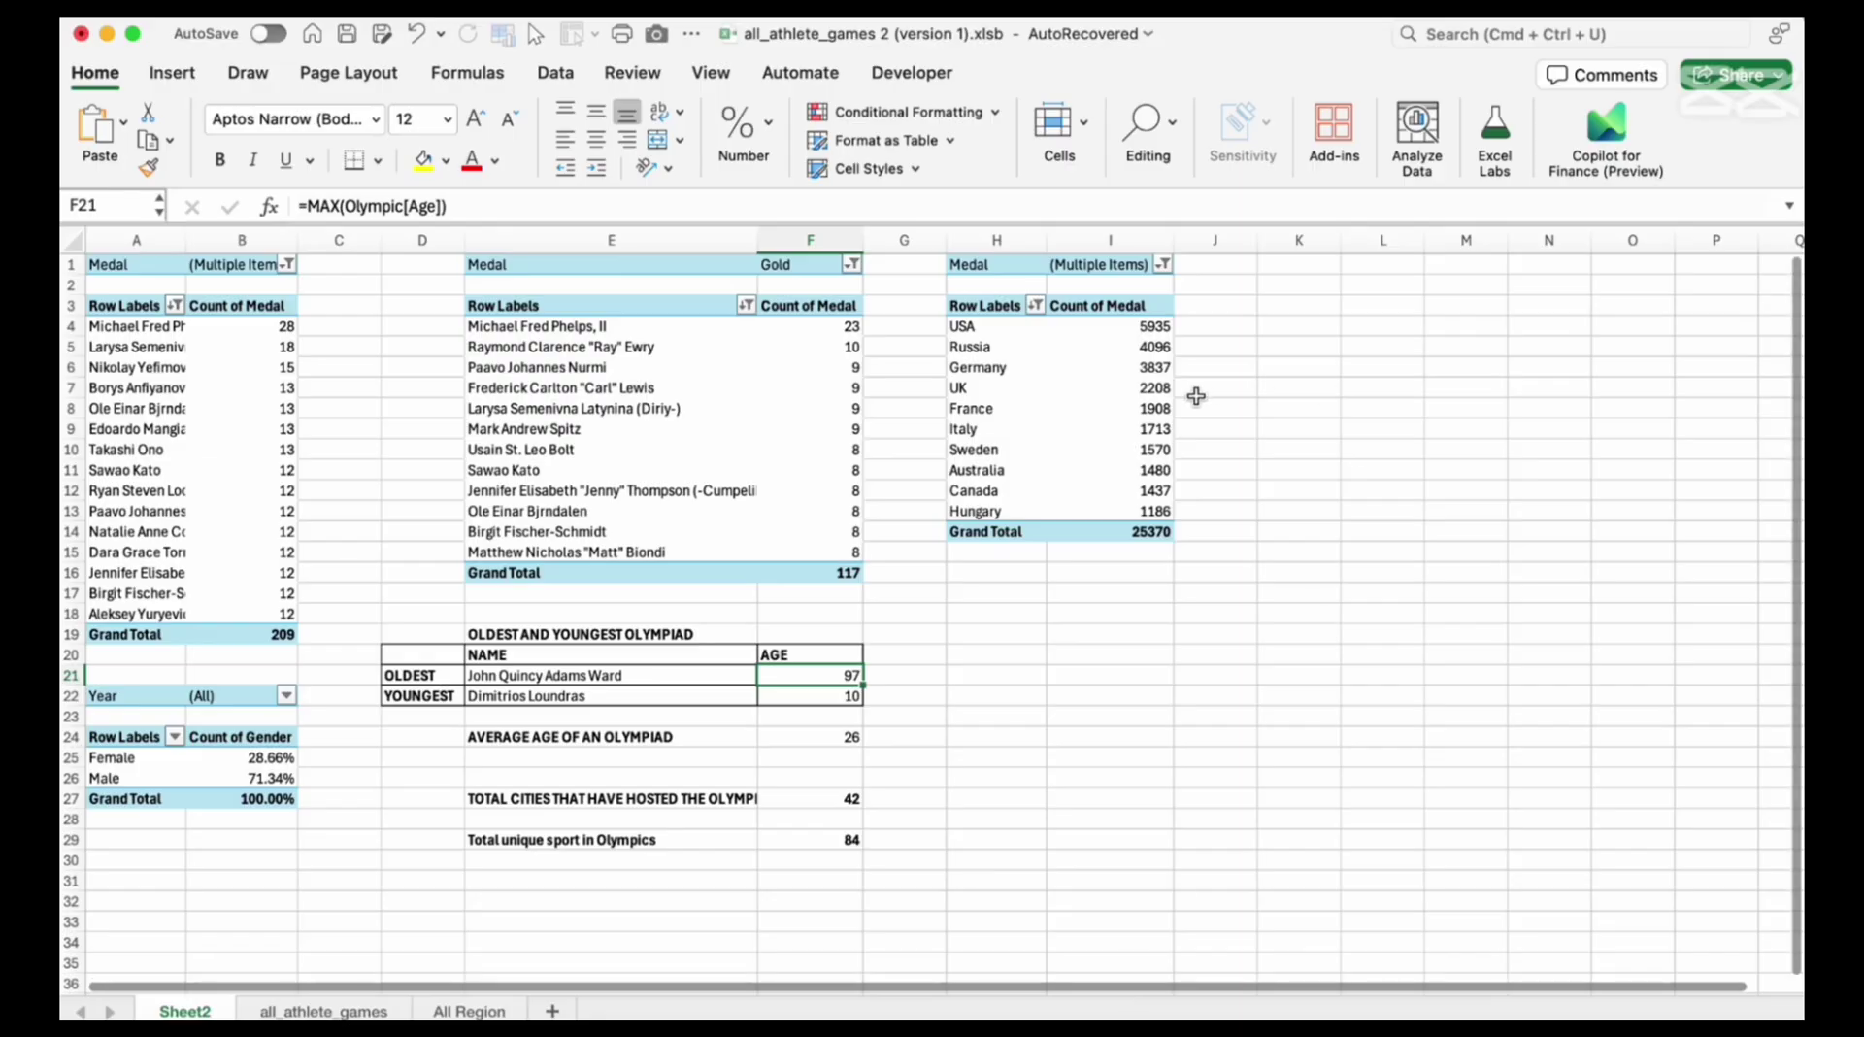
# Insert a Season slicer for the country medal PivotTable, and place it beneath that table with its height reduced to about 2.6 cm
pyautogui.click(956, 347)
pyautogui.click(961, 388)
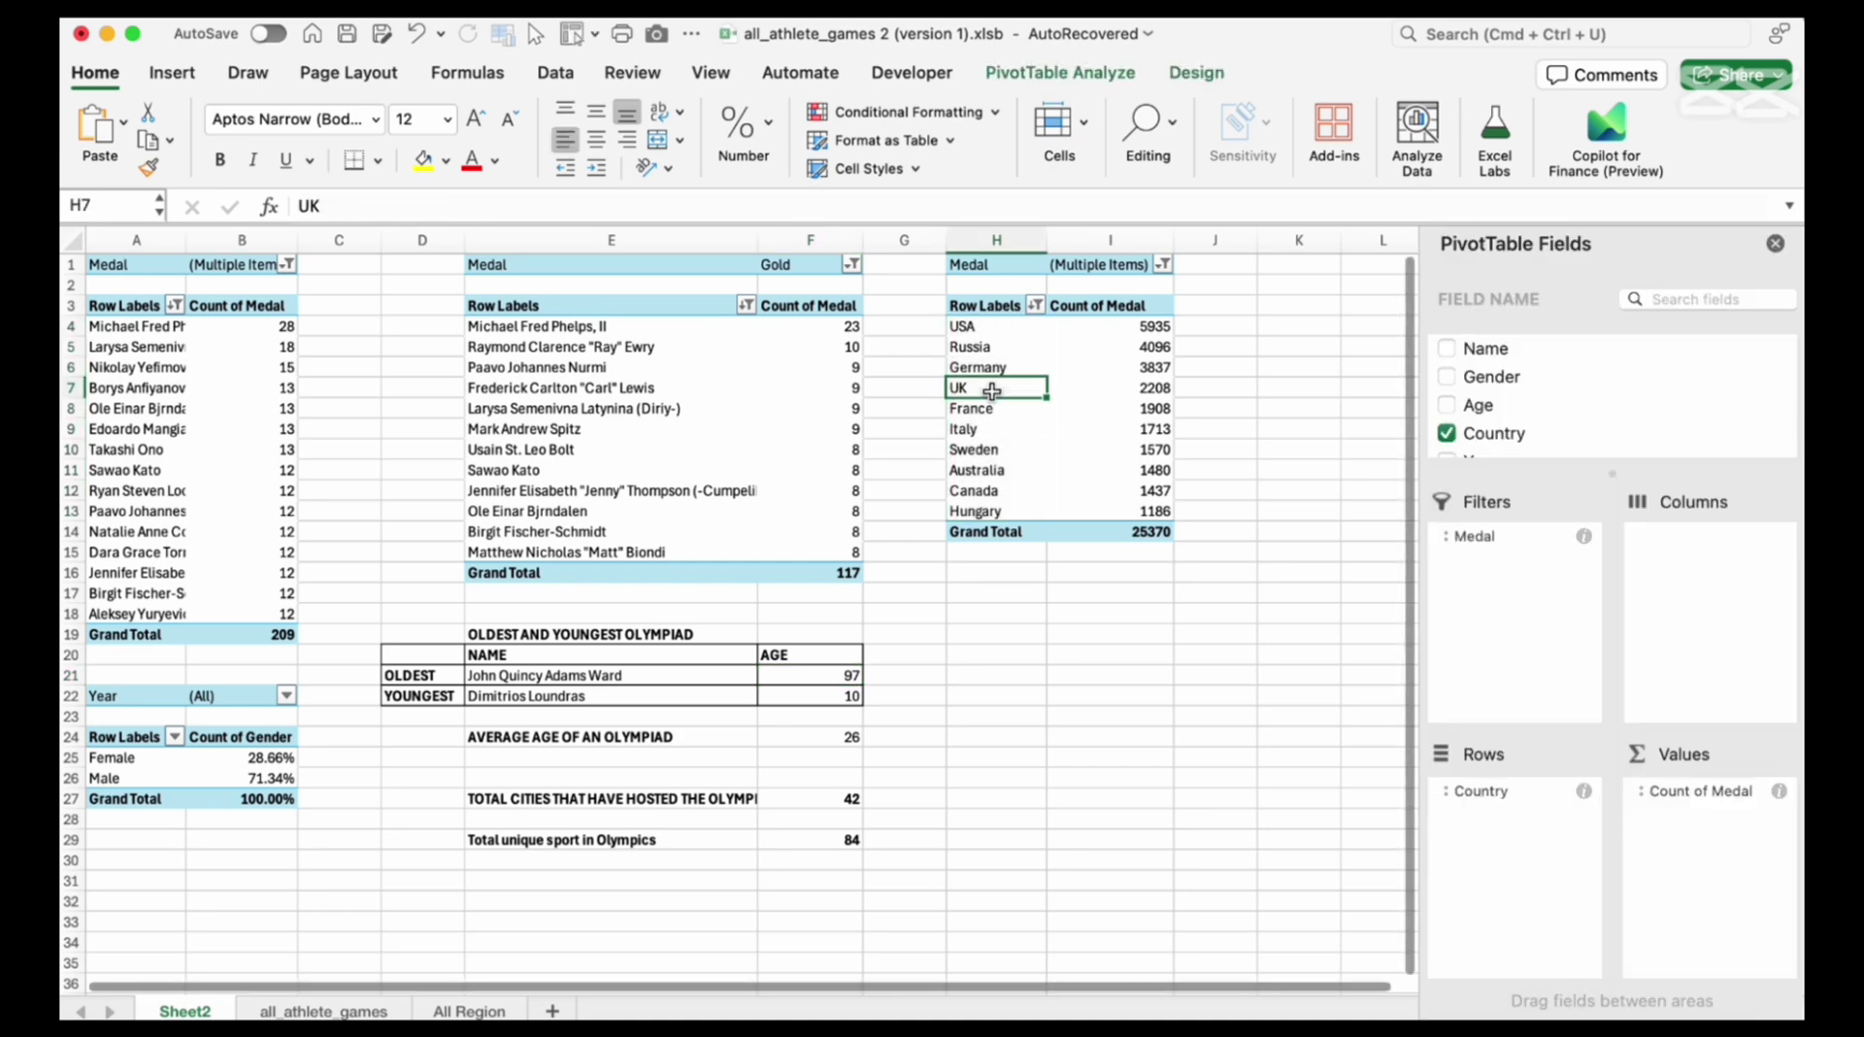
pyautogui.click(1196, 73)
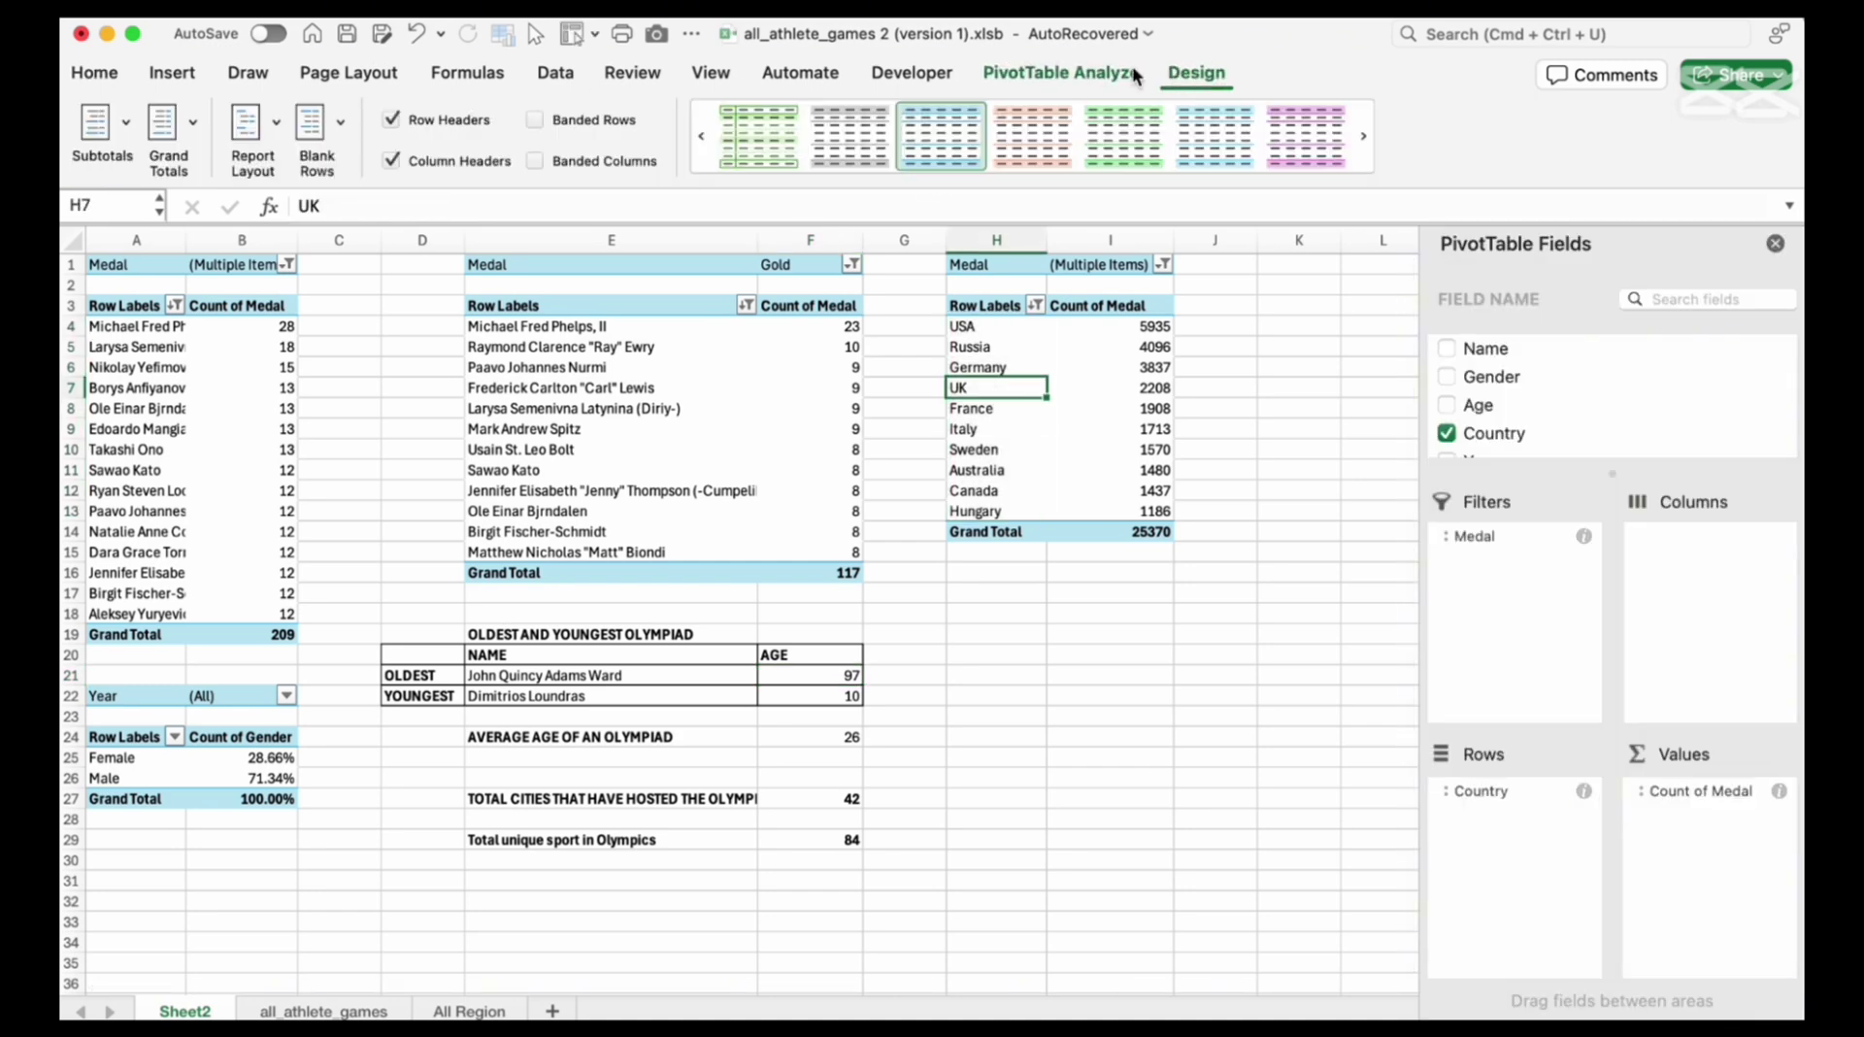
pyautogui.click(1061, 73)
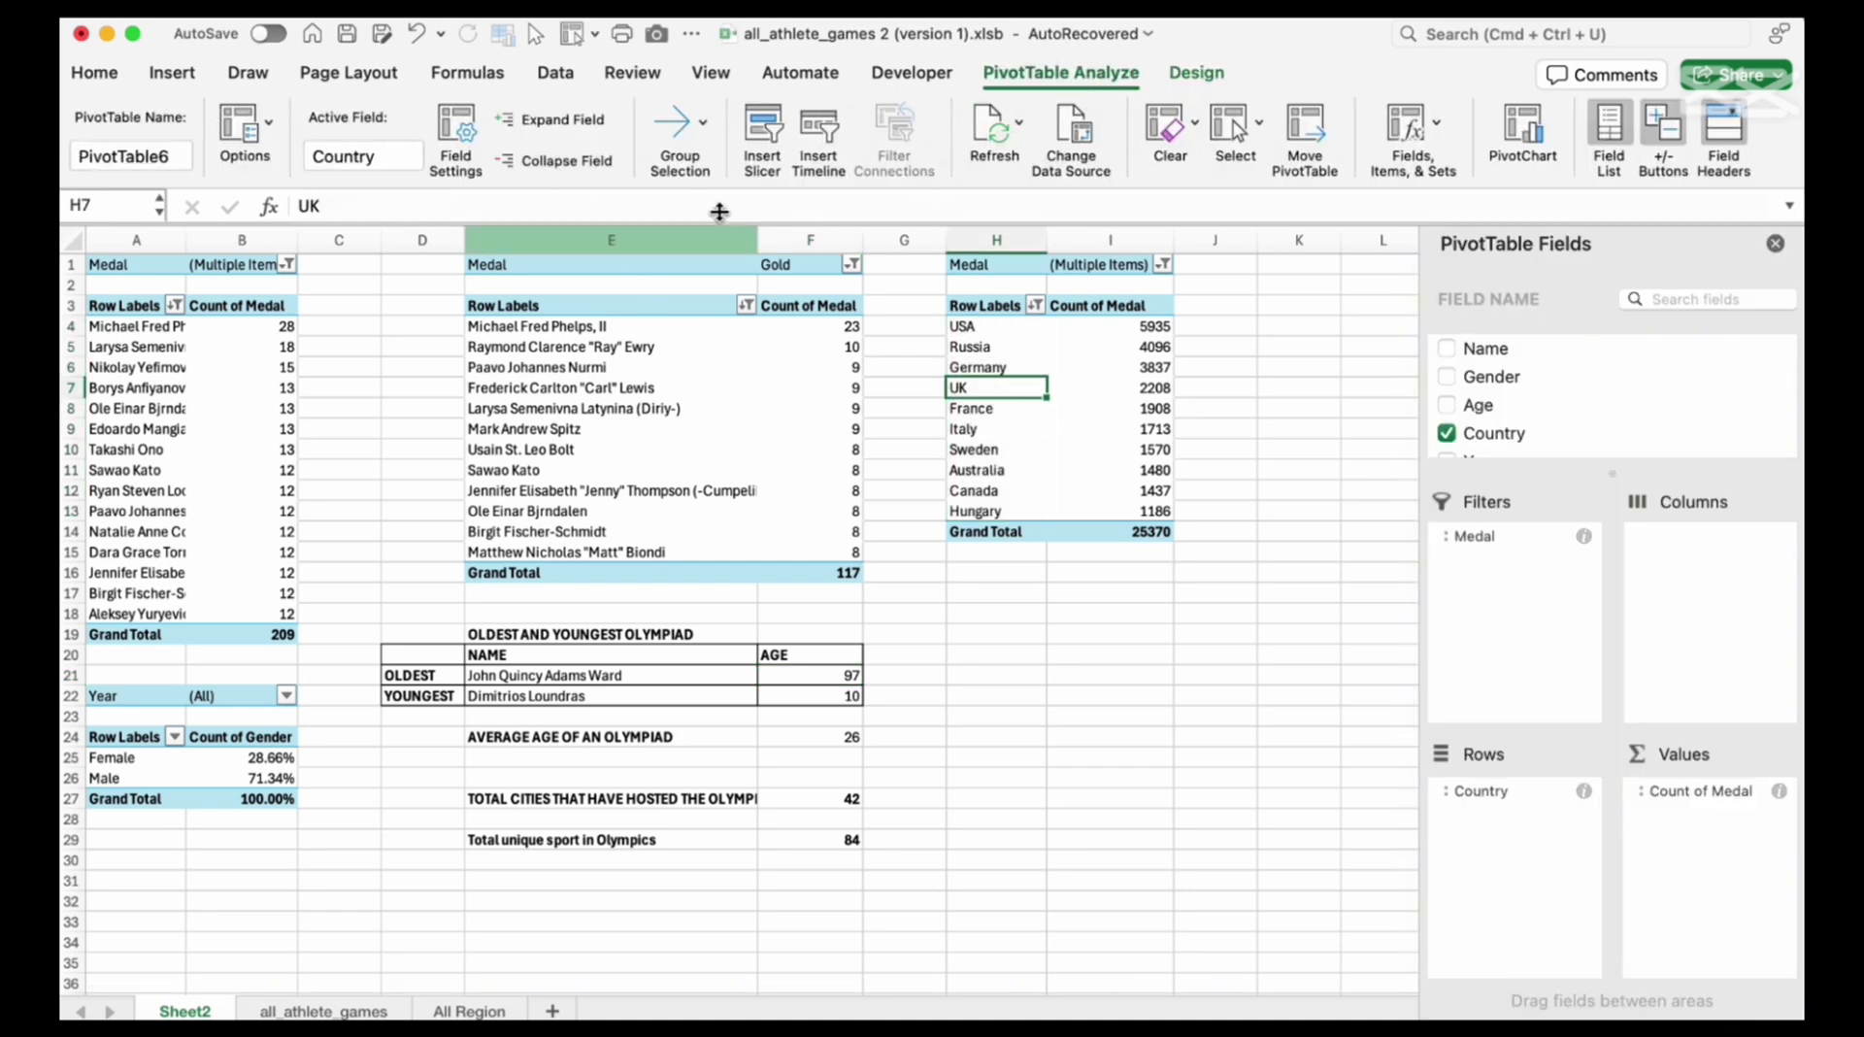
pyautogui.click(761, 133)
pyautogui.scroll(-3, 805, 330)
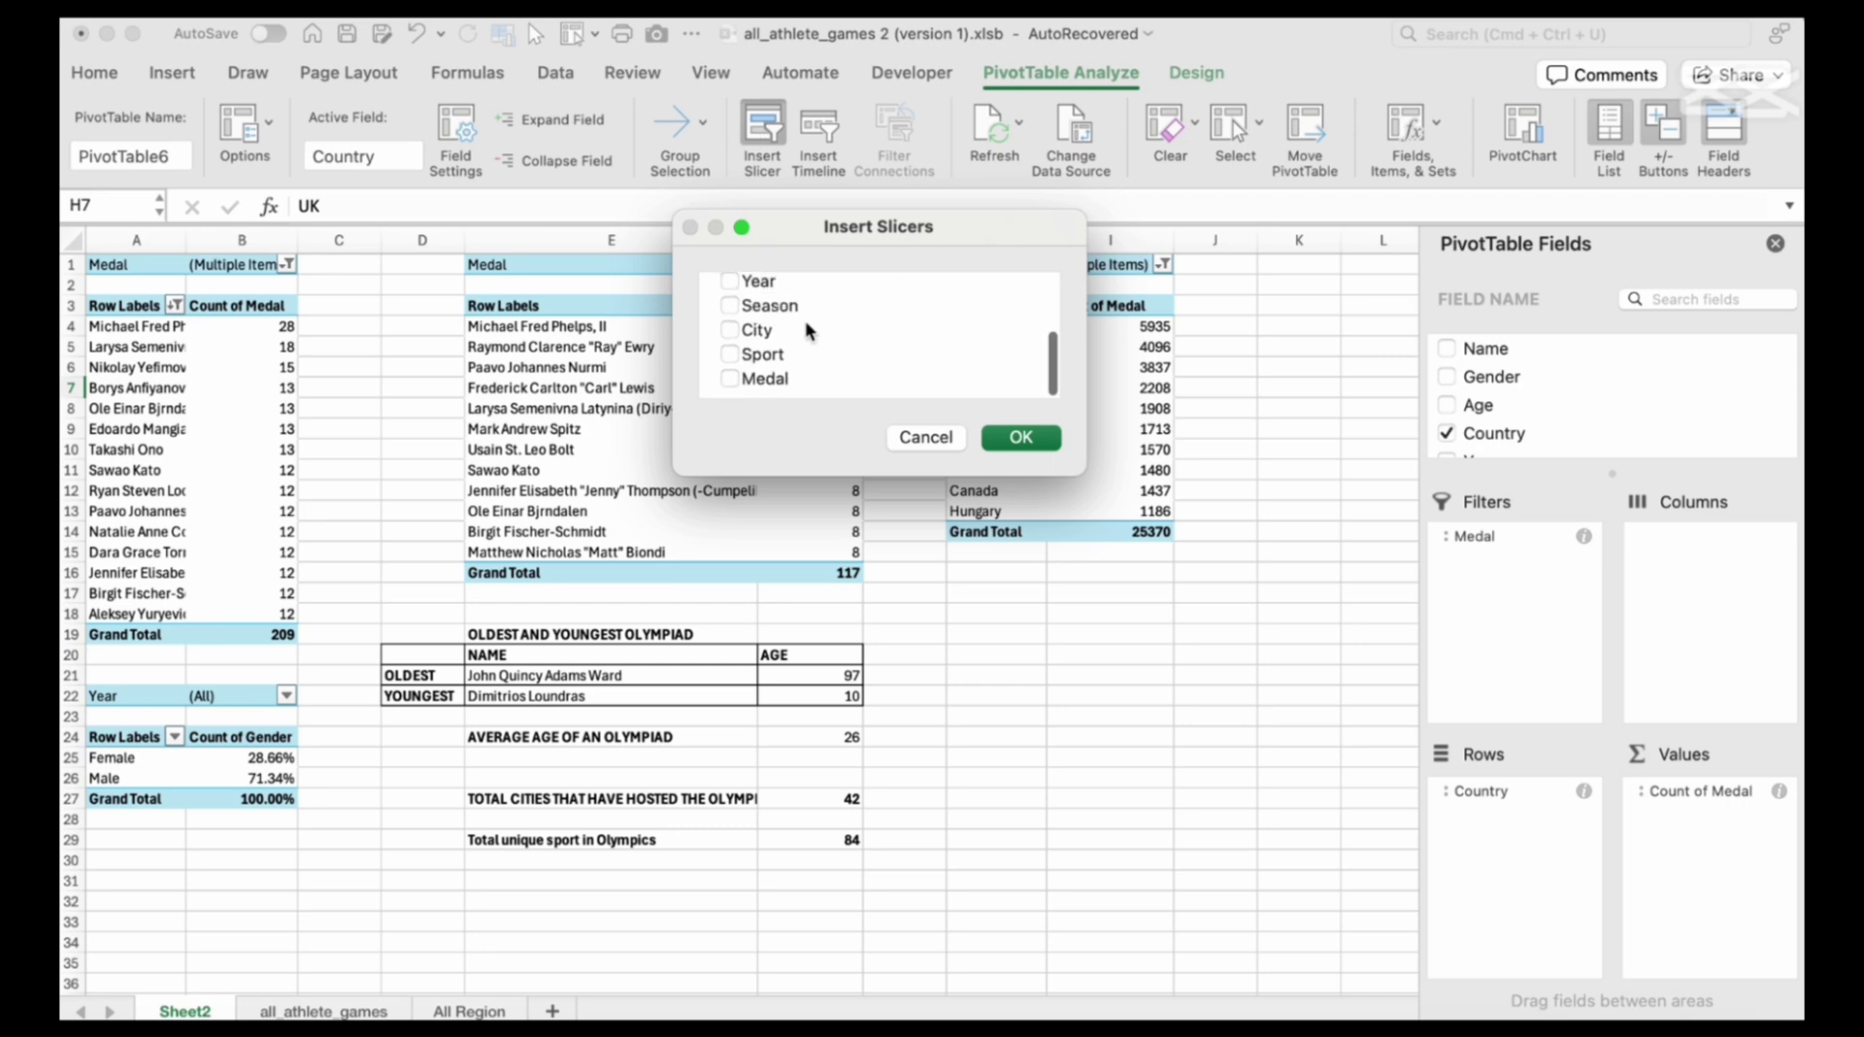
pyautogui.click(730, 313)
pyautogui.click(1021, 436)
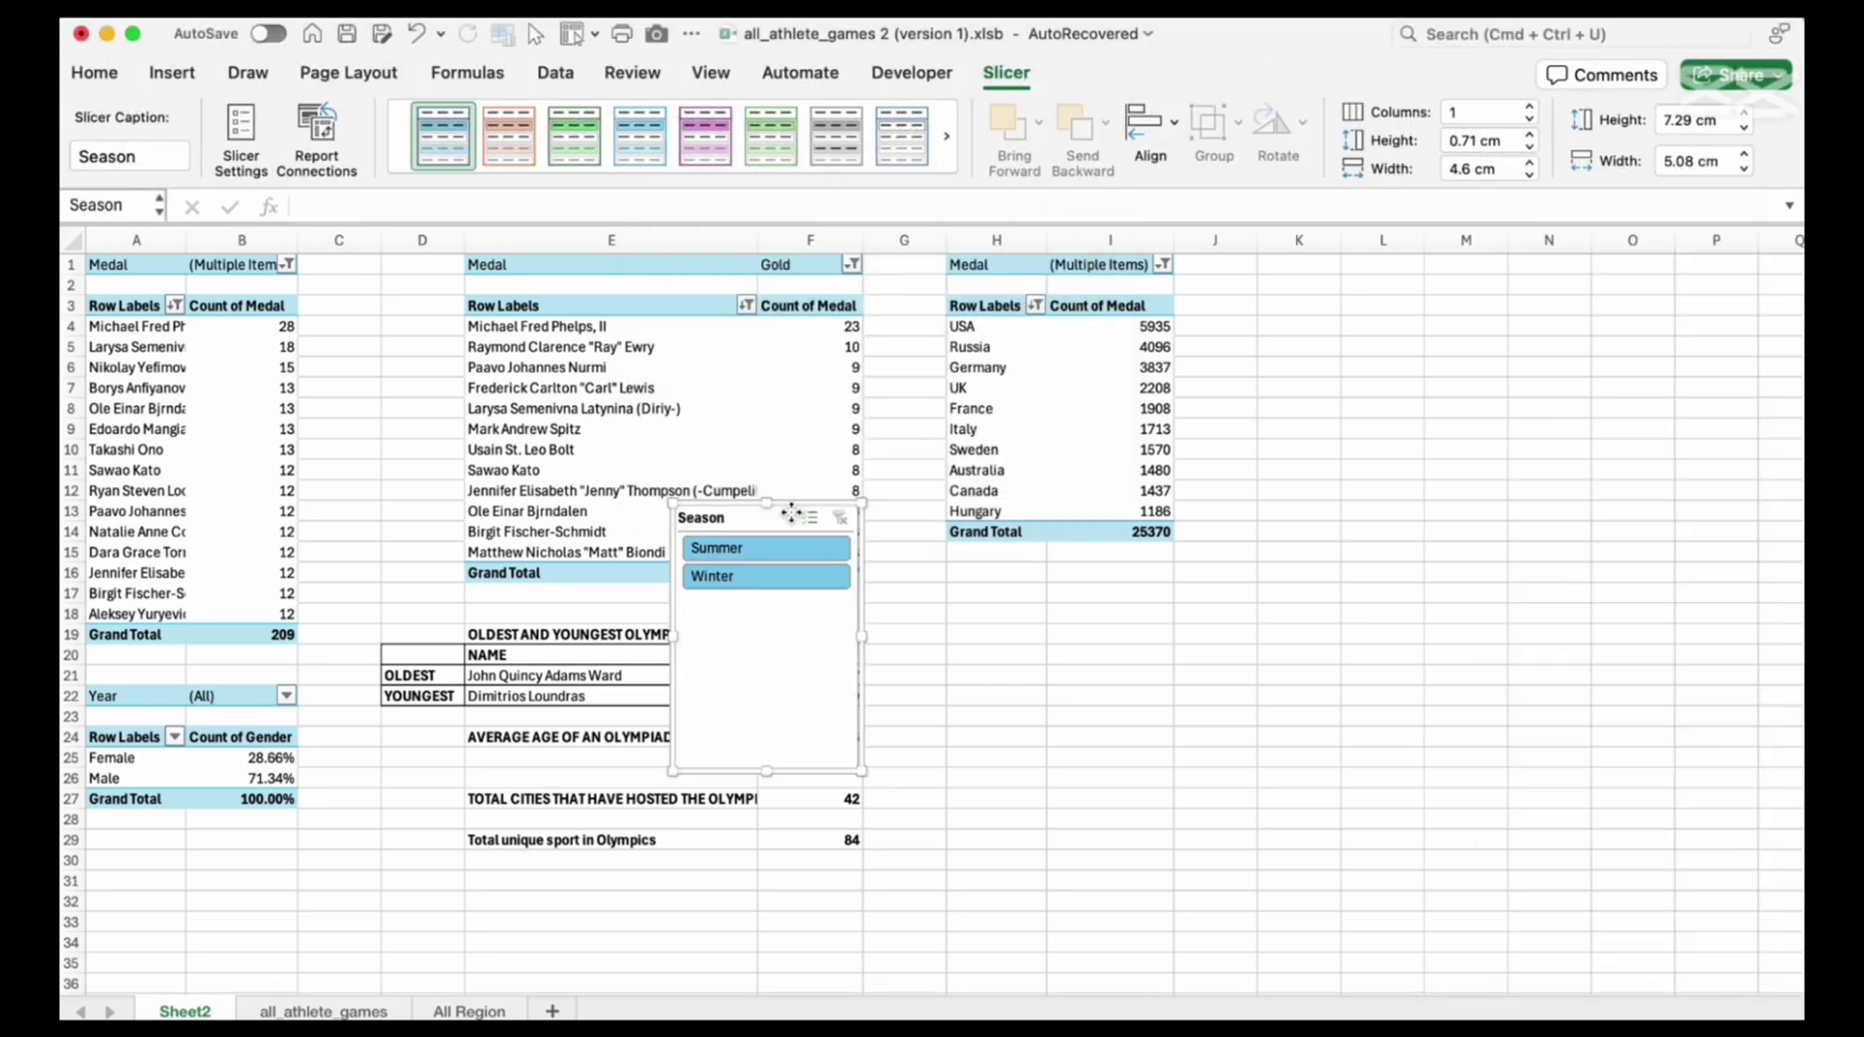
pyautogui.moveTo(791, 513); pyautogui.dragTo(1098, 604)
pyautogui.moveTo(1074, 864); pyautogui.dragTo(1067, 694)
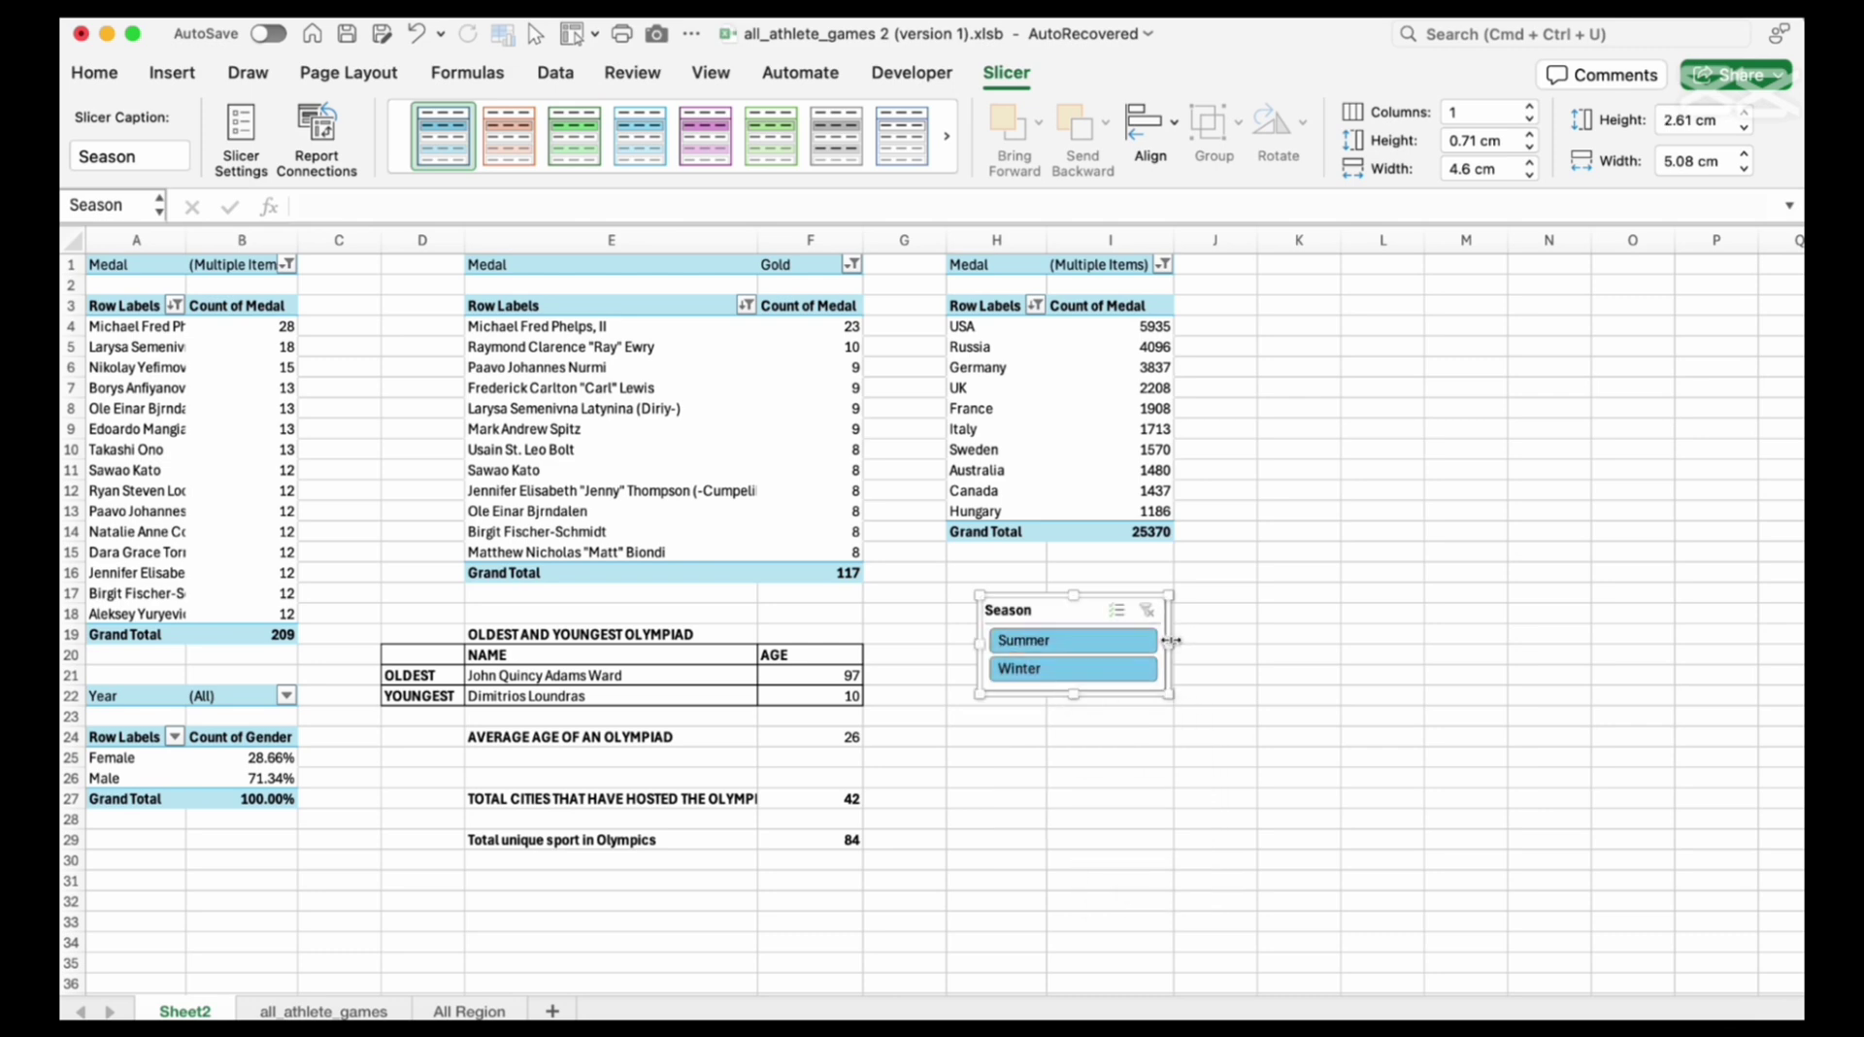
# View the country medal PivotTable filtered by Summer and by Winter, and clear the Season filter
pyautogui.click(1072, 641)
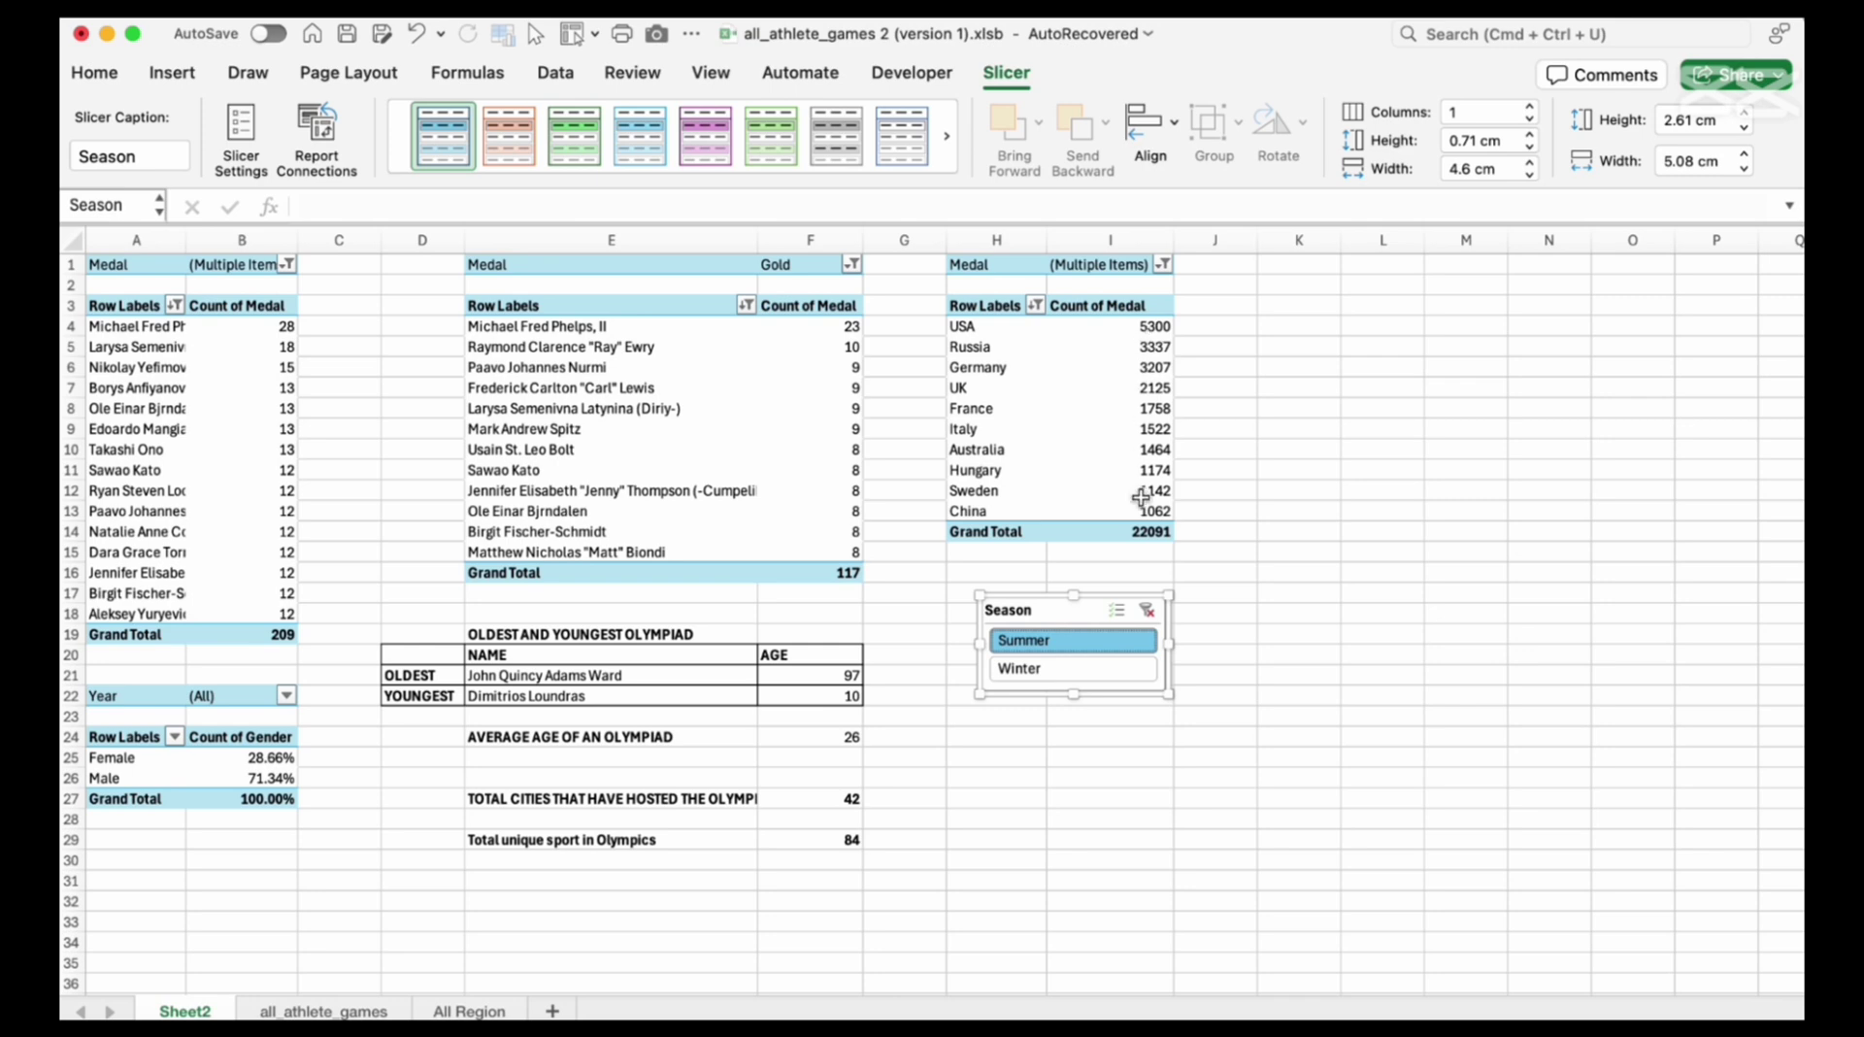
pyautogui.click(1088, 669)
pyautogui.click(1148, 612)
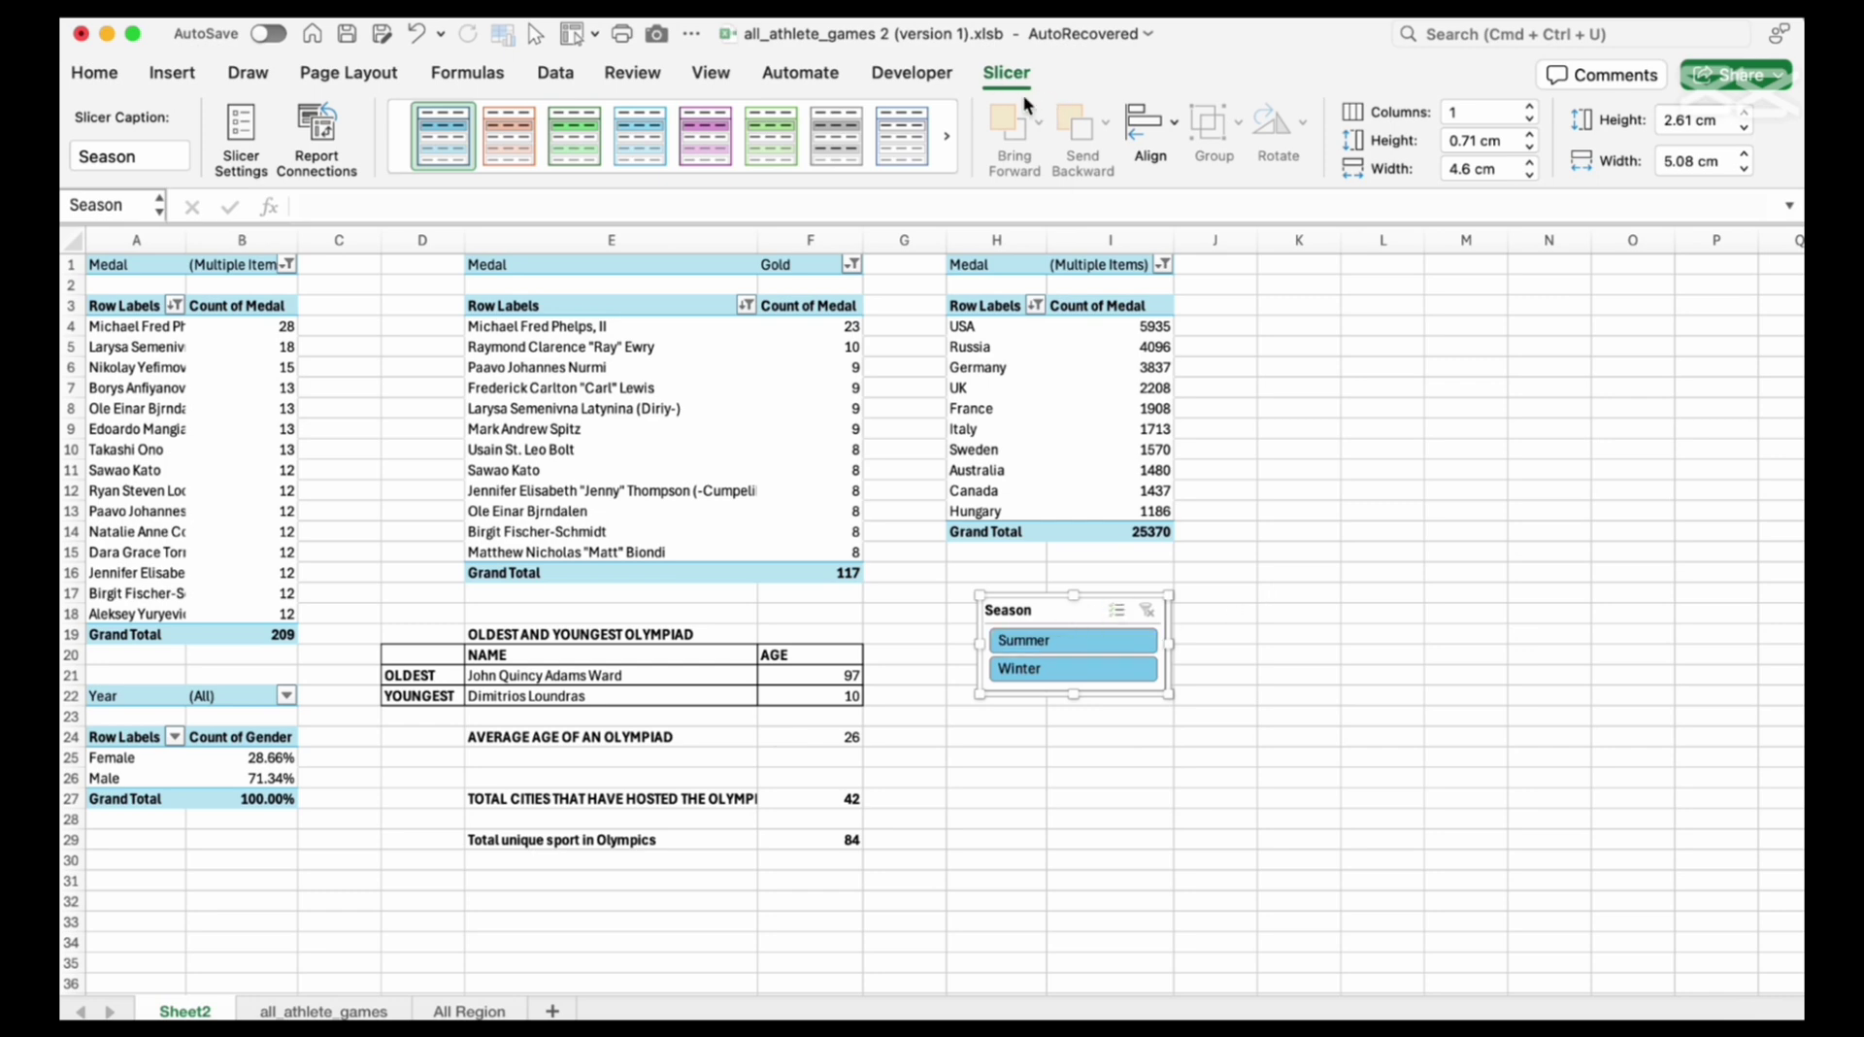
# Connect the Season slicer to PivotTable2, PivotTable3, PivotTable4 and PivotTable6, and try filtering them by Summer and Winter
pyautogui.click(323, 141)
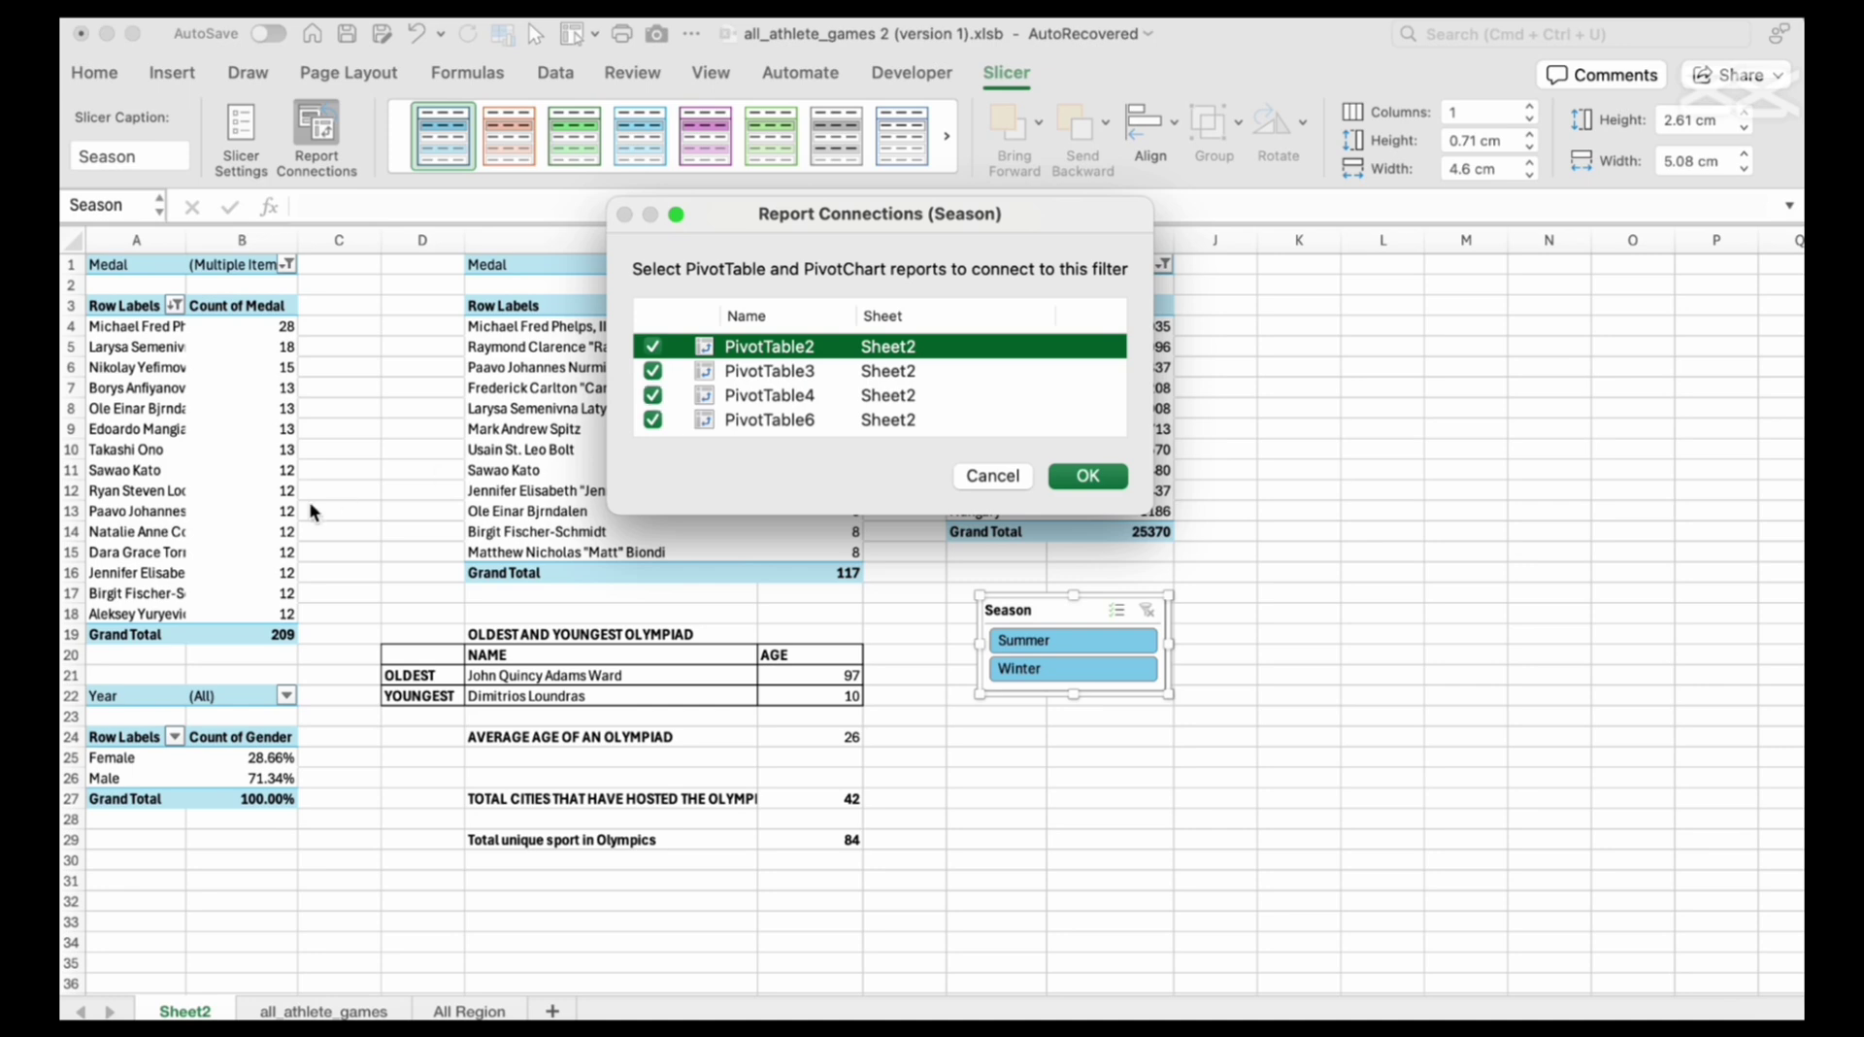
pyautogui.click(1092, 475)
pyautogui.click(1076, 642)
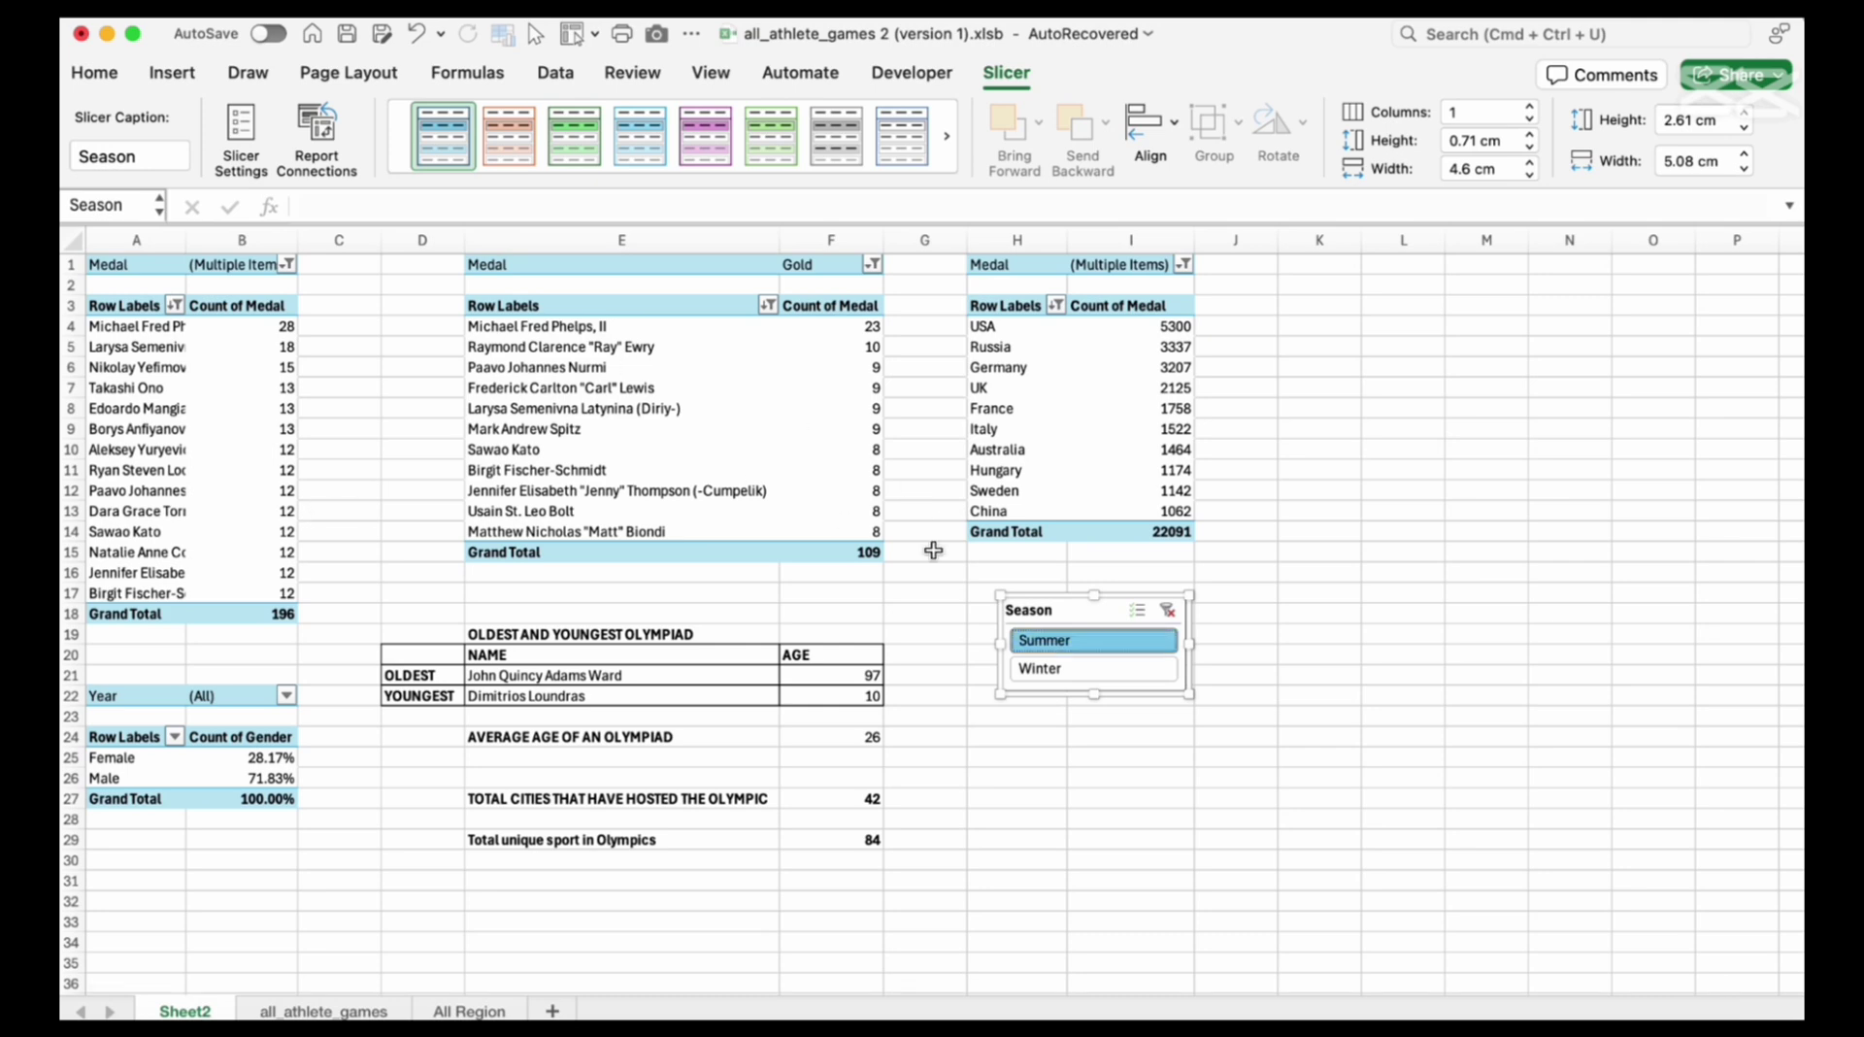
pyautogui.click(1056, 670)
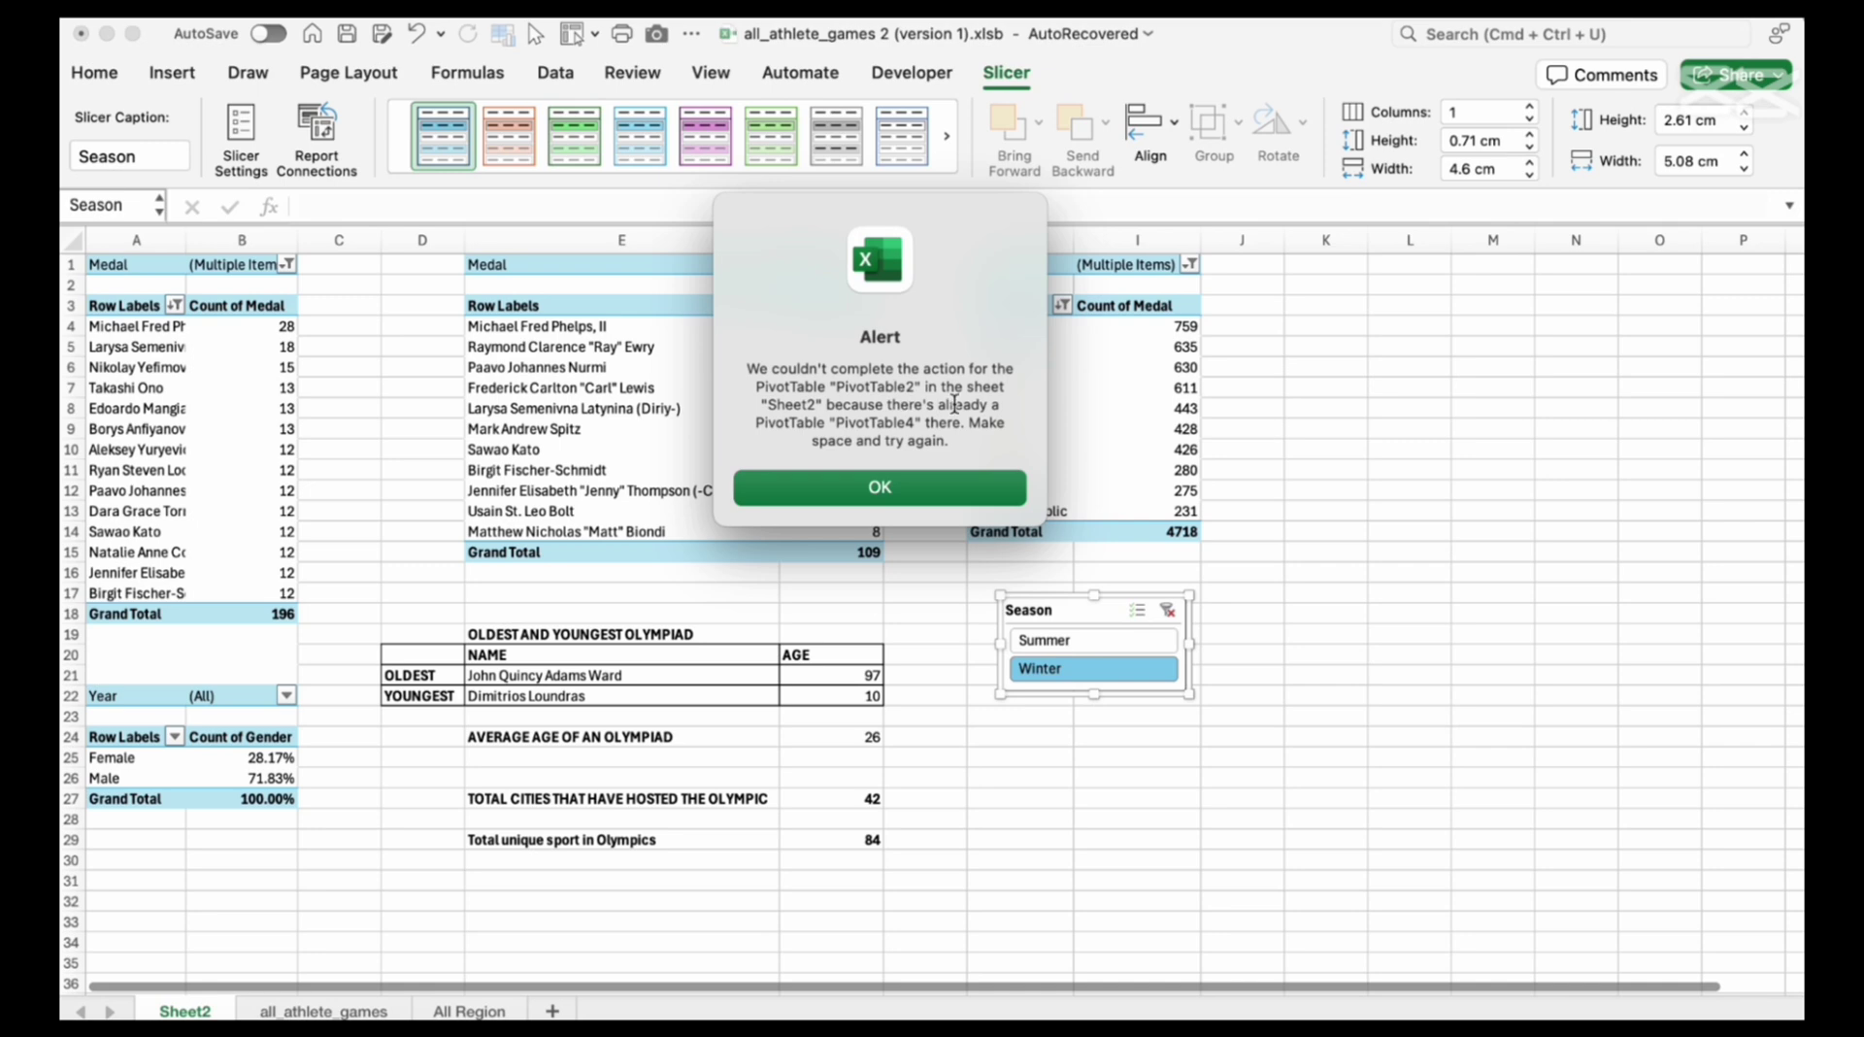
pyautogui.click(879, 488)
# Move the gender PivotTable from A22:B27 to K1 and fit the column widths to the contents
pyautogui.moveTo(107, 696); pyautogui.dragTo(269, 801)
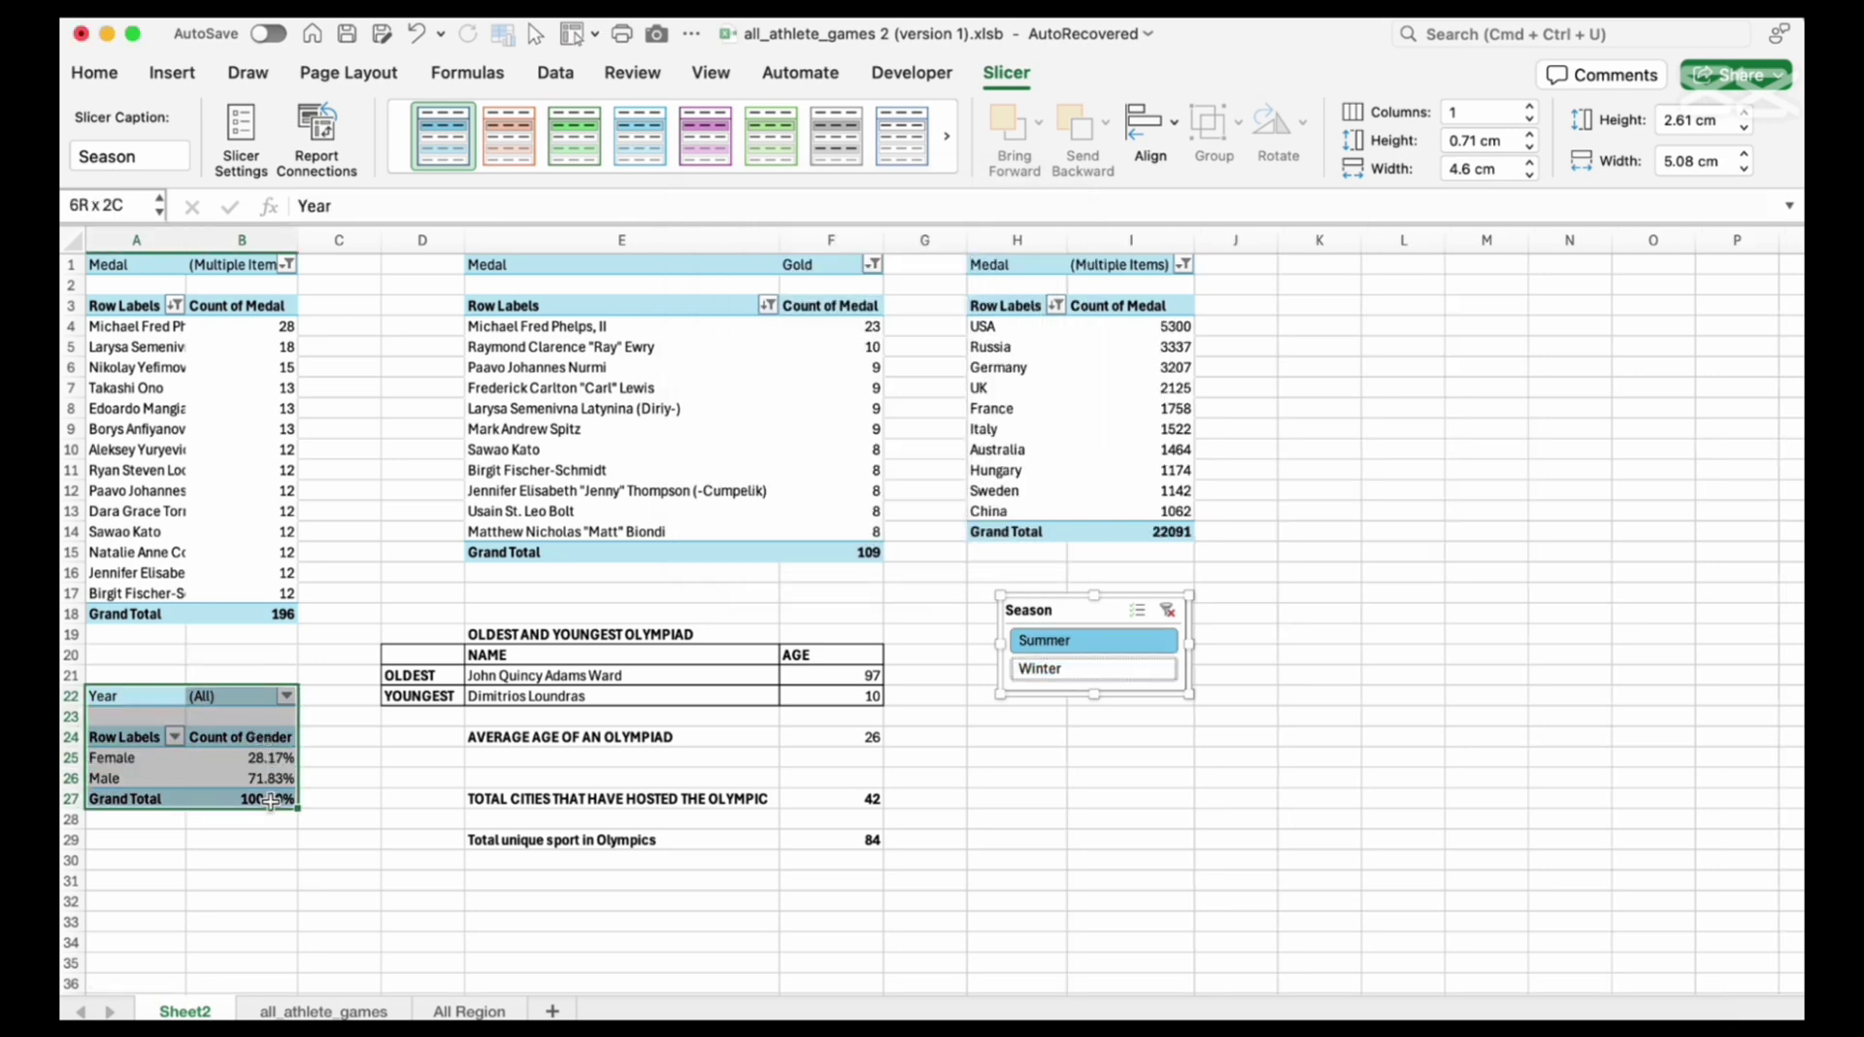
pyautogui.click(240, 741)
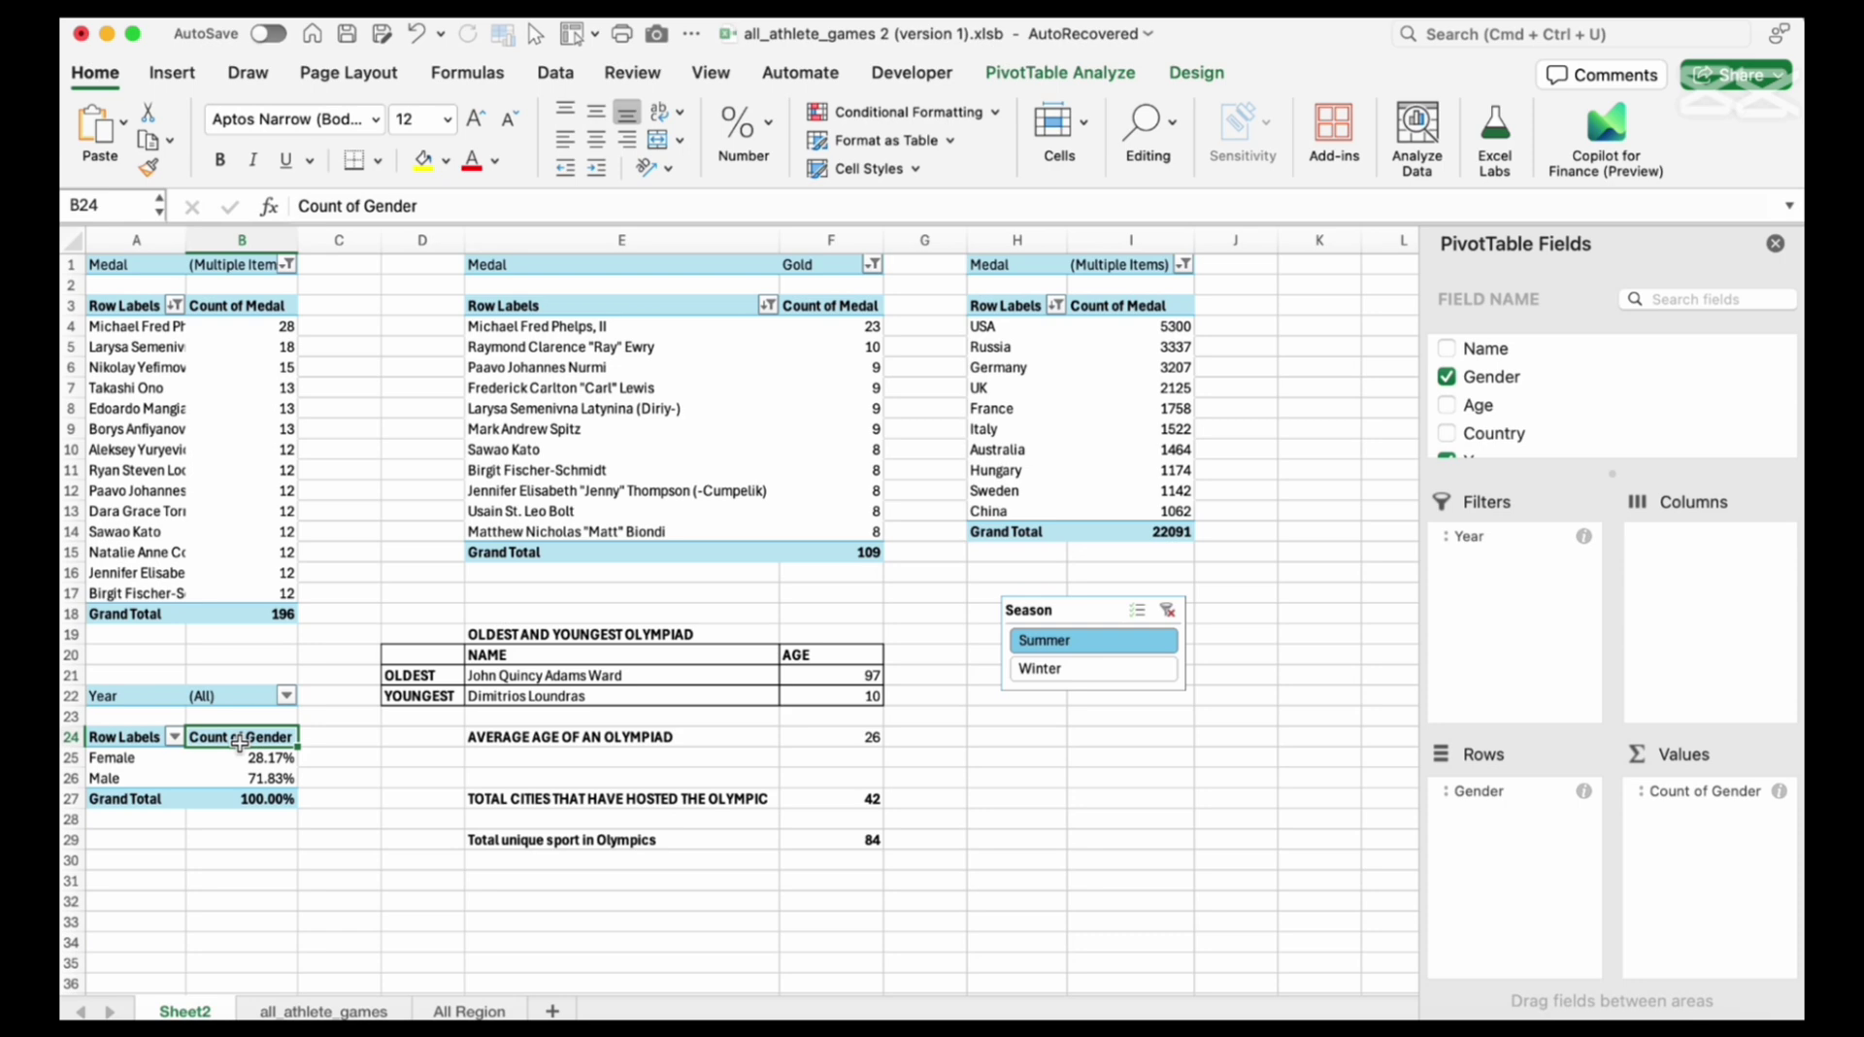
pyautogui.moveTo(136, 695); pyautogui.dragTo(269, 803)
pyautogui.press('super+c')
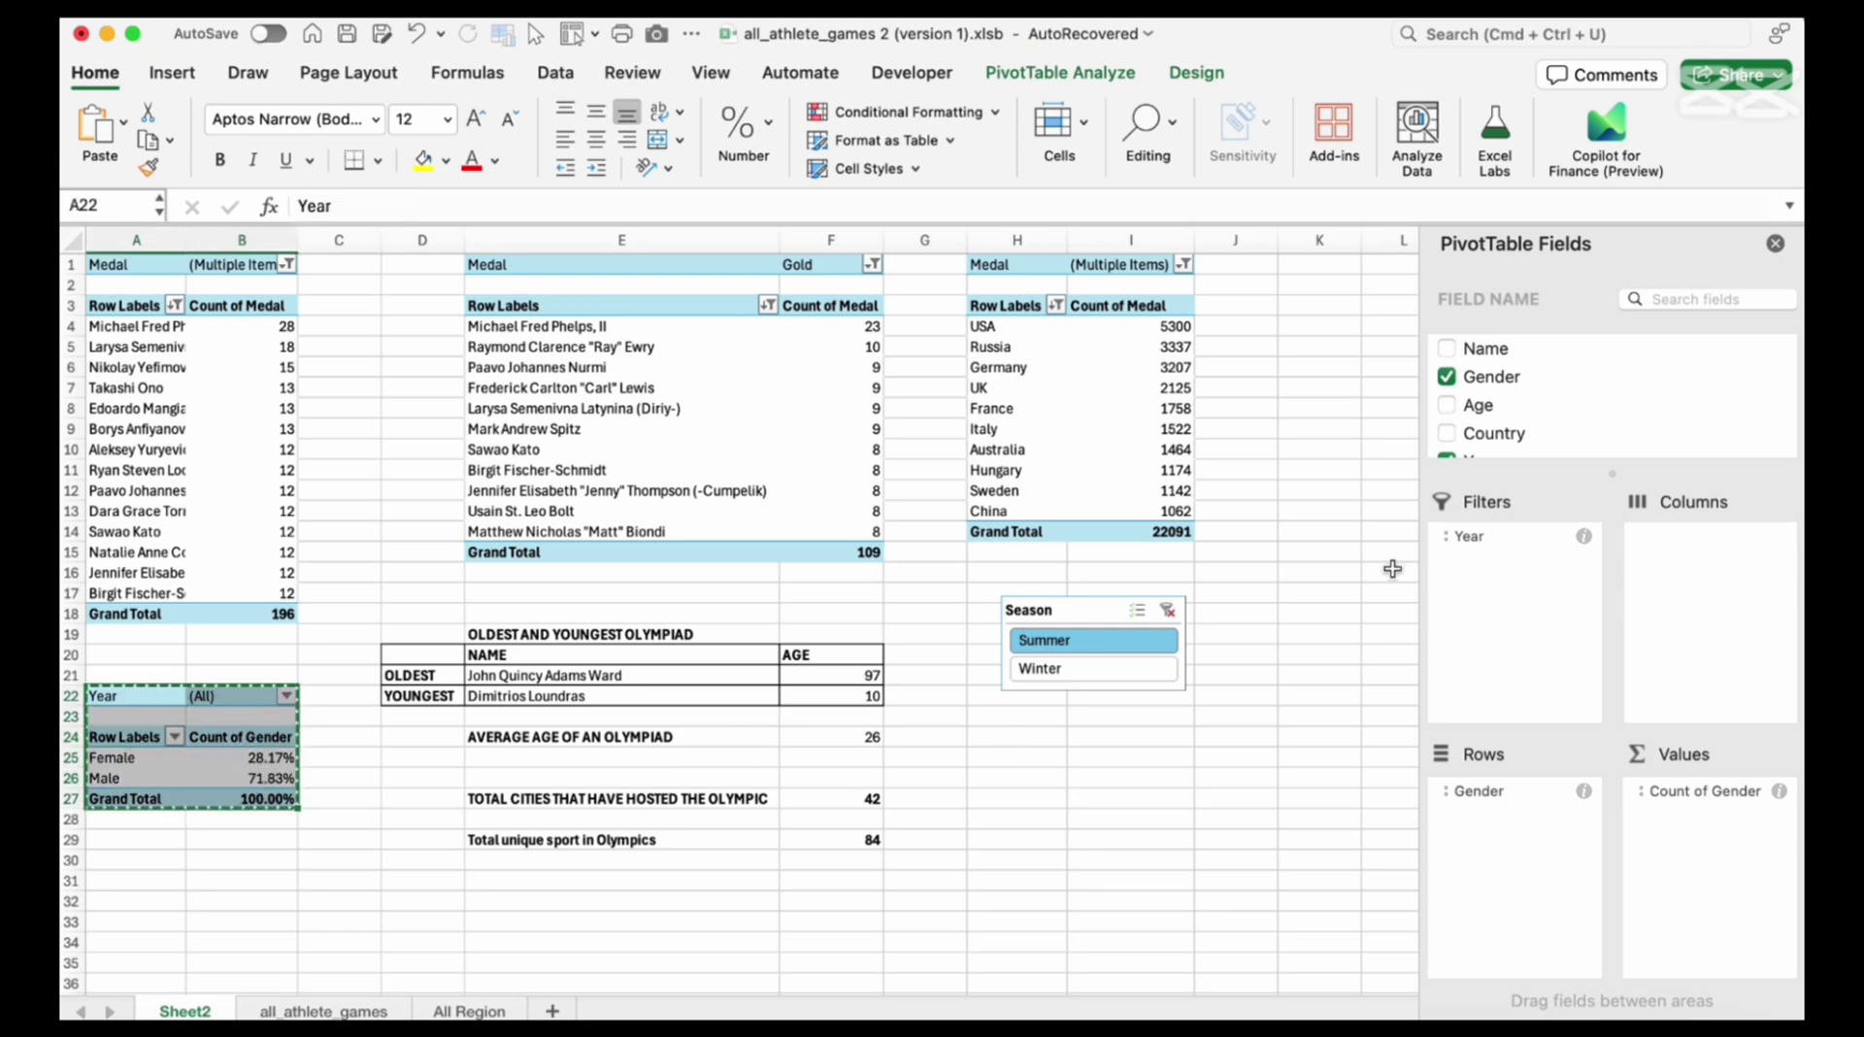
pyautogui.click(1311, 262)
pyautogui.press('super+v')
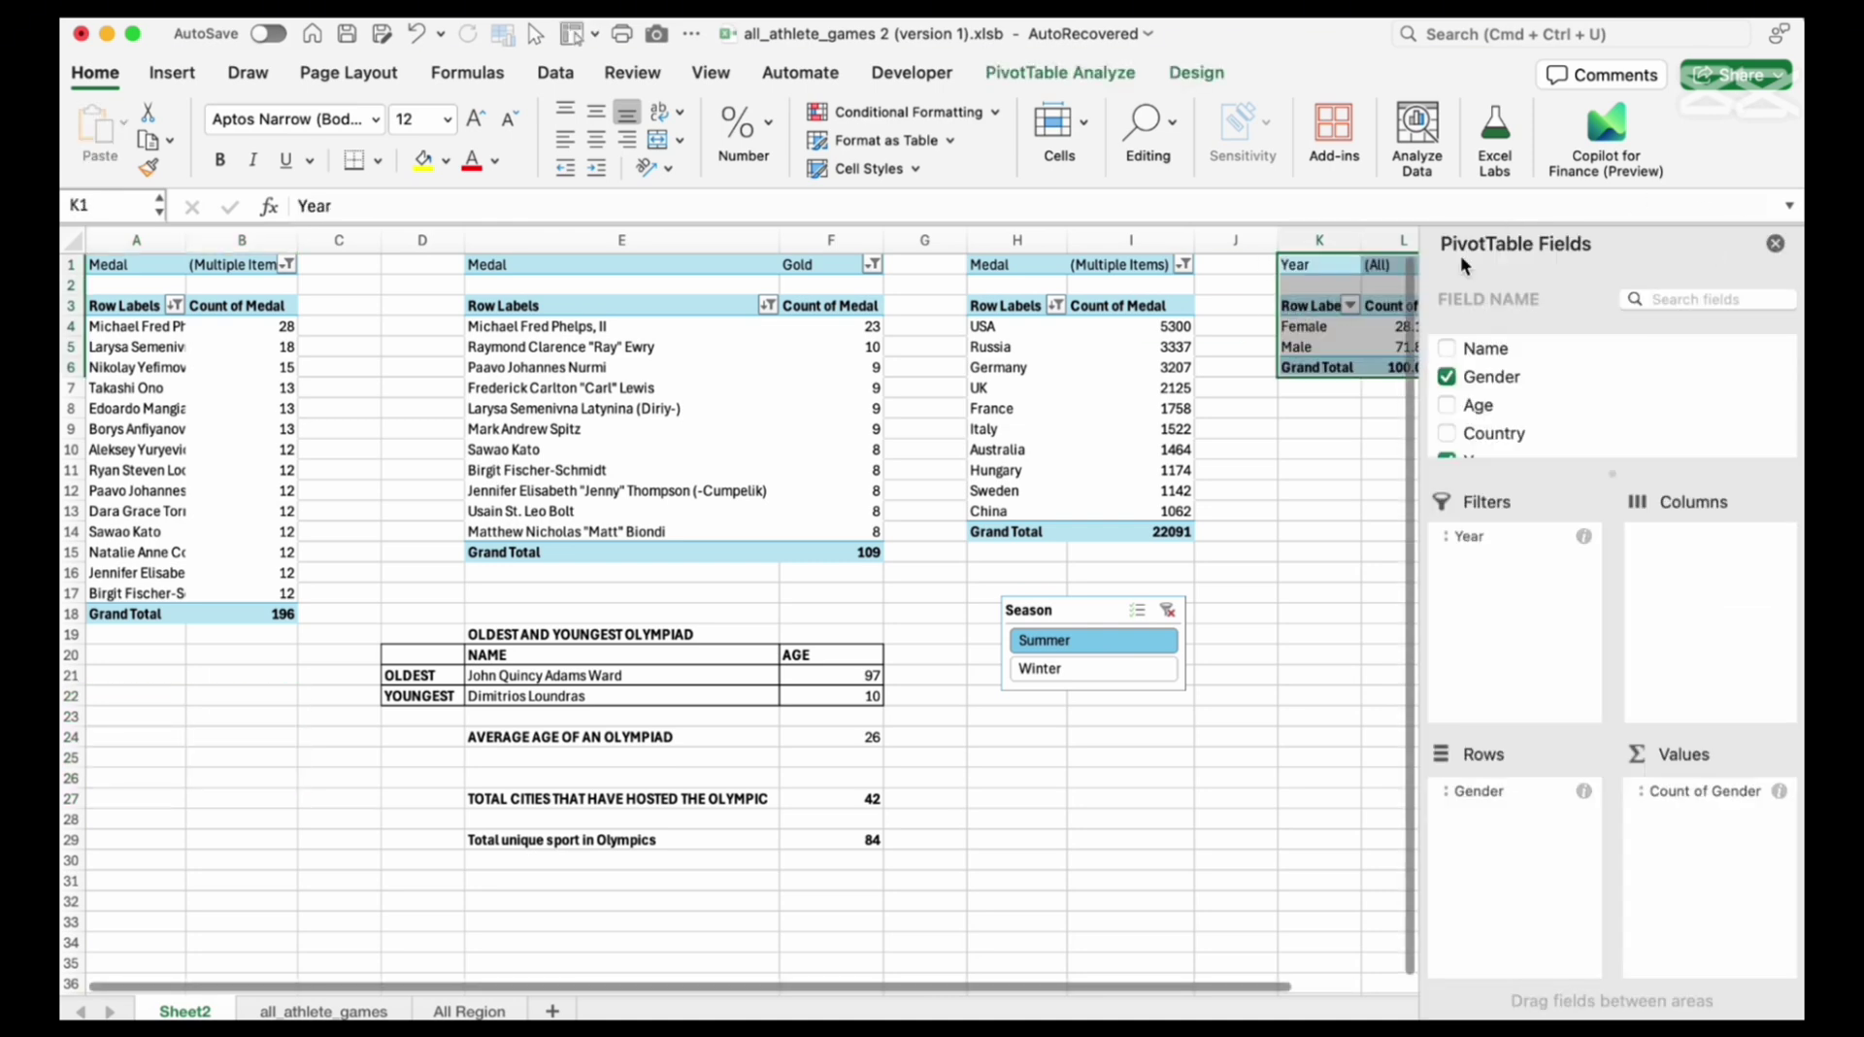
pyautogui.moveTo(1361, 239); pyautogui.dragTo(1332, 237)
pyautogui.hscroll(3, 1331, 520)
pyautogui.hscroll(-5, 1262, 632)
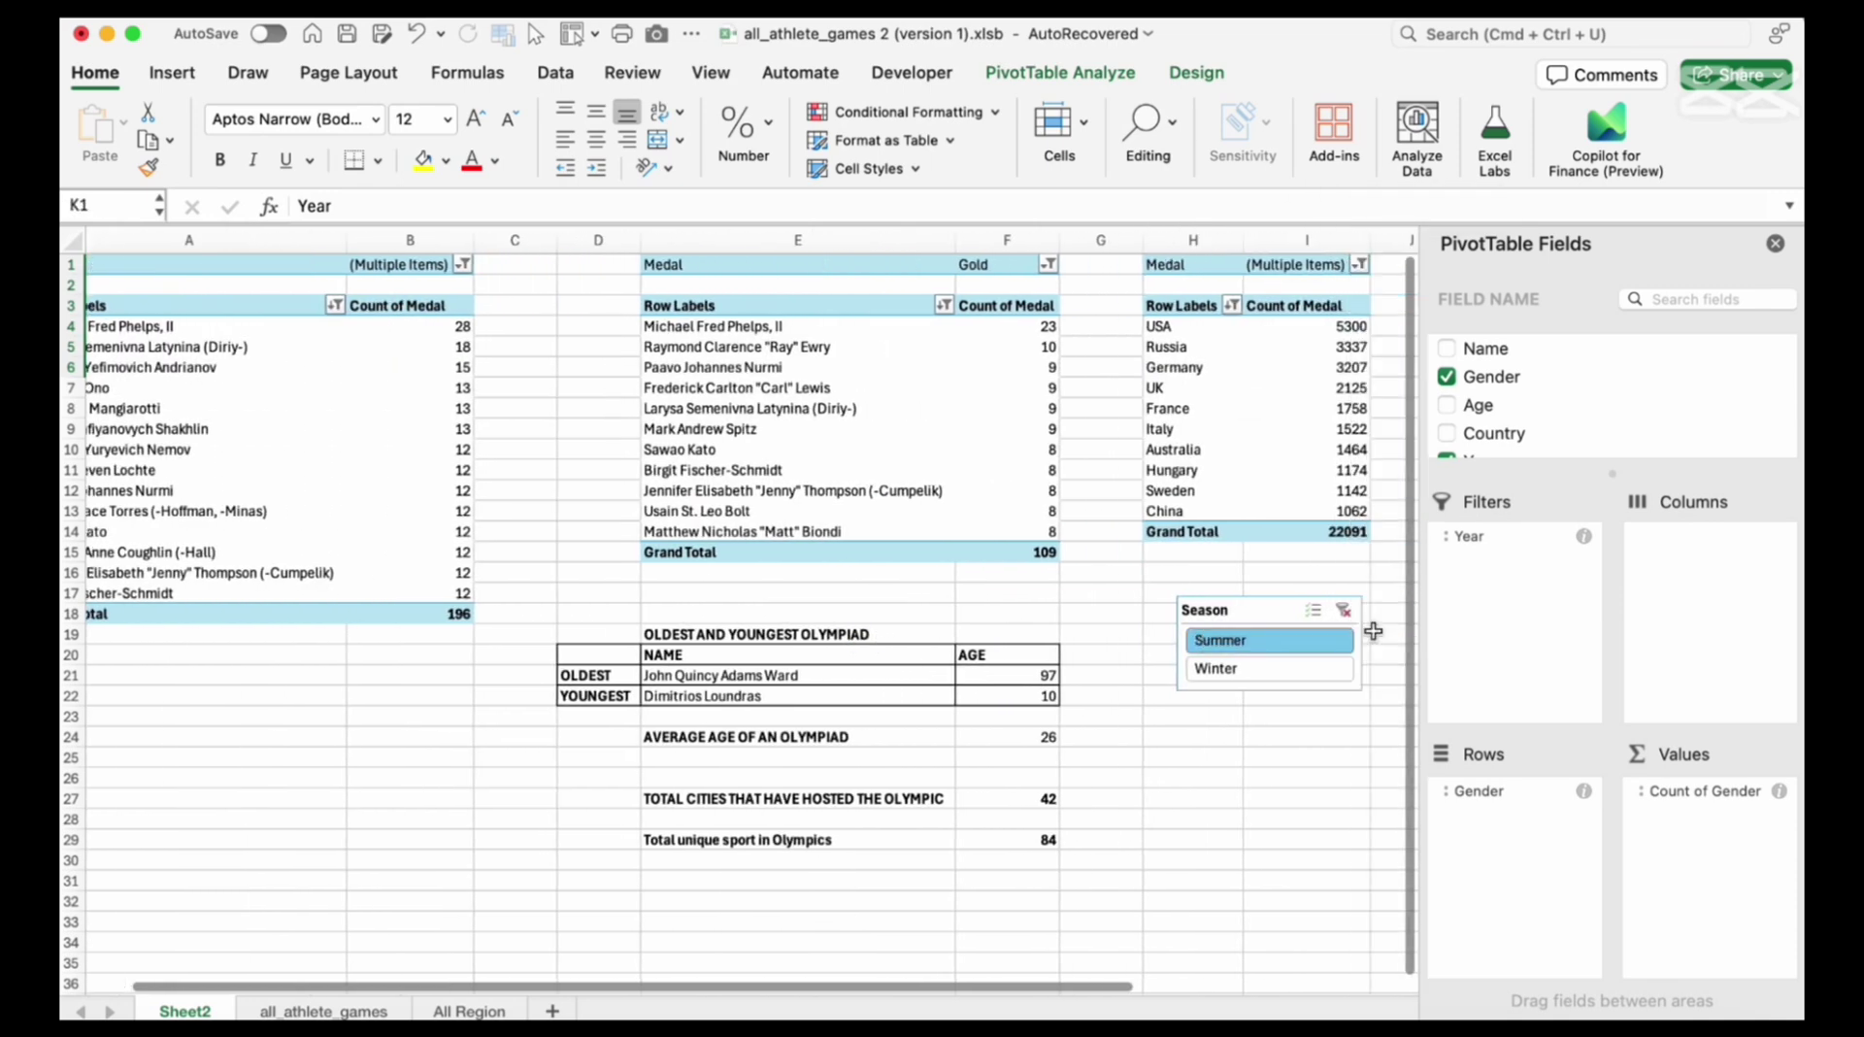
# Switch the Season slicer to Winter and back to Summer, and hide the PivotTable field list
pyautogui.click(1256, 669)
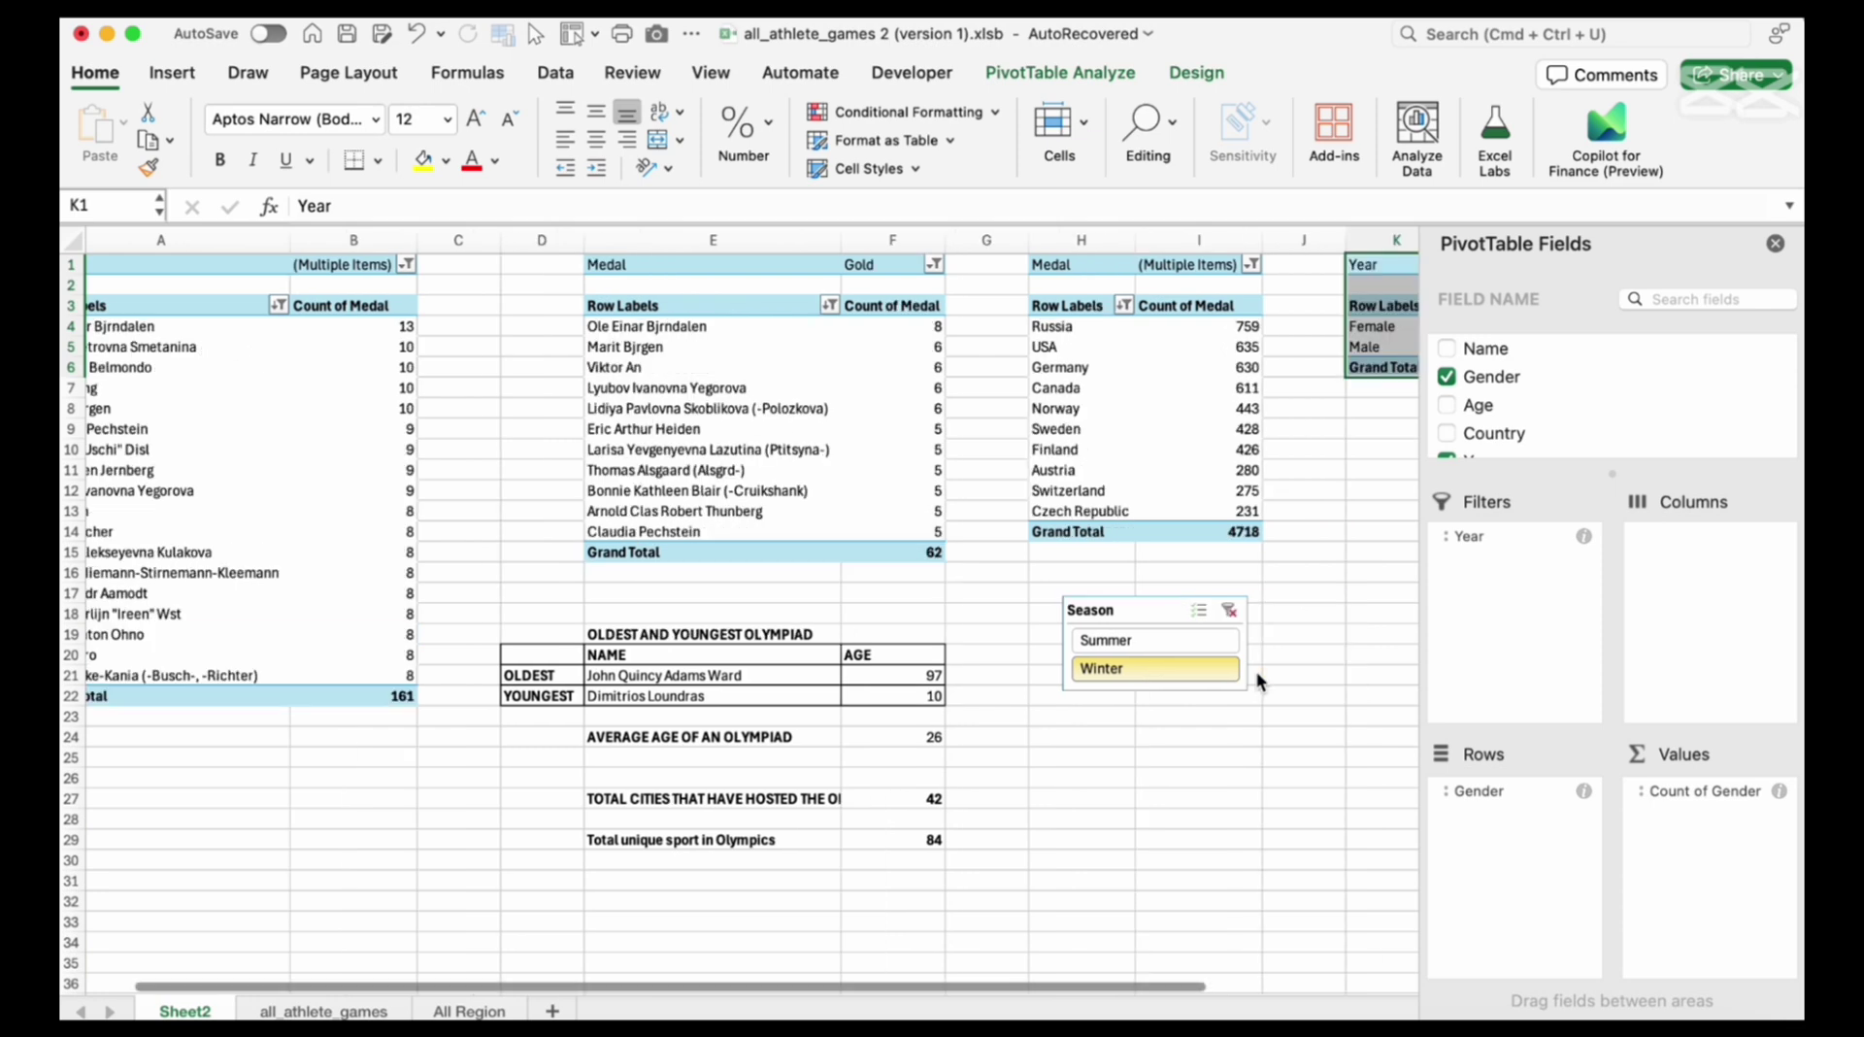
pyautogui.hscroll(-2, 1017, 680)
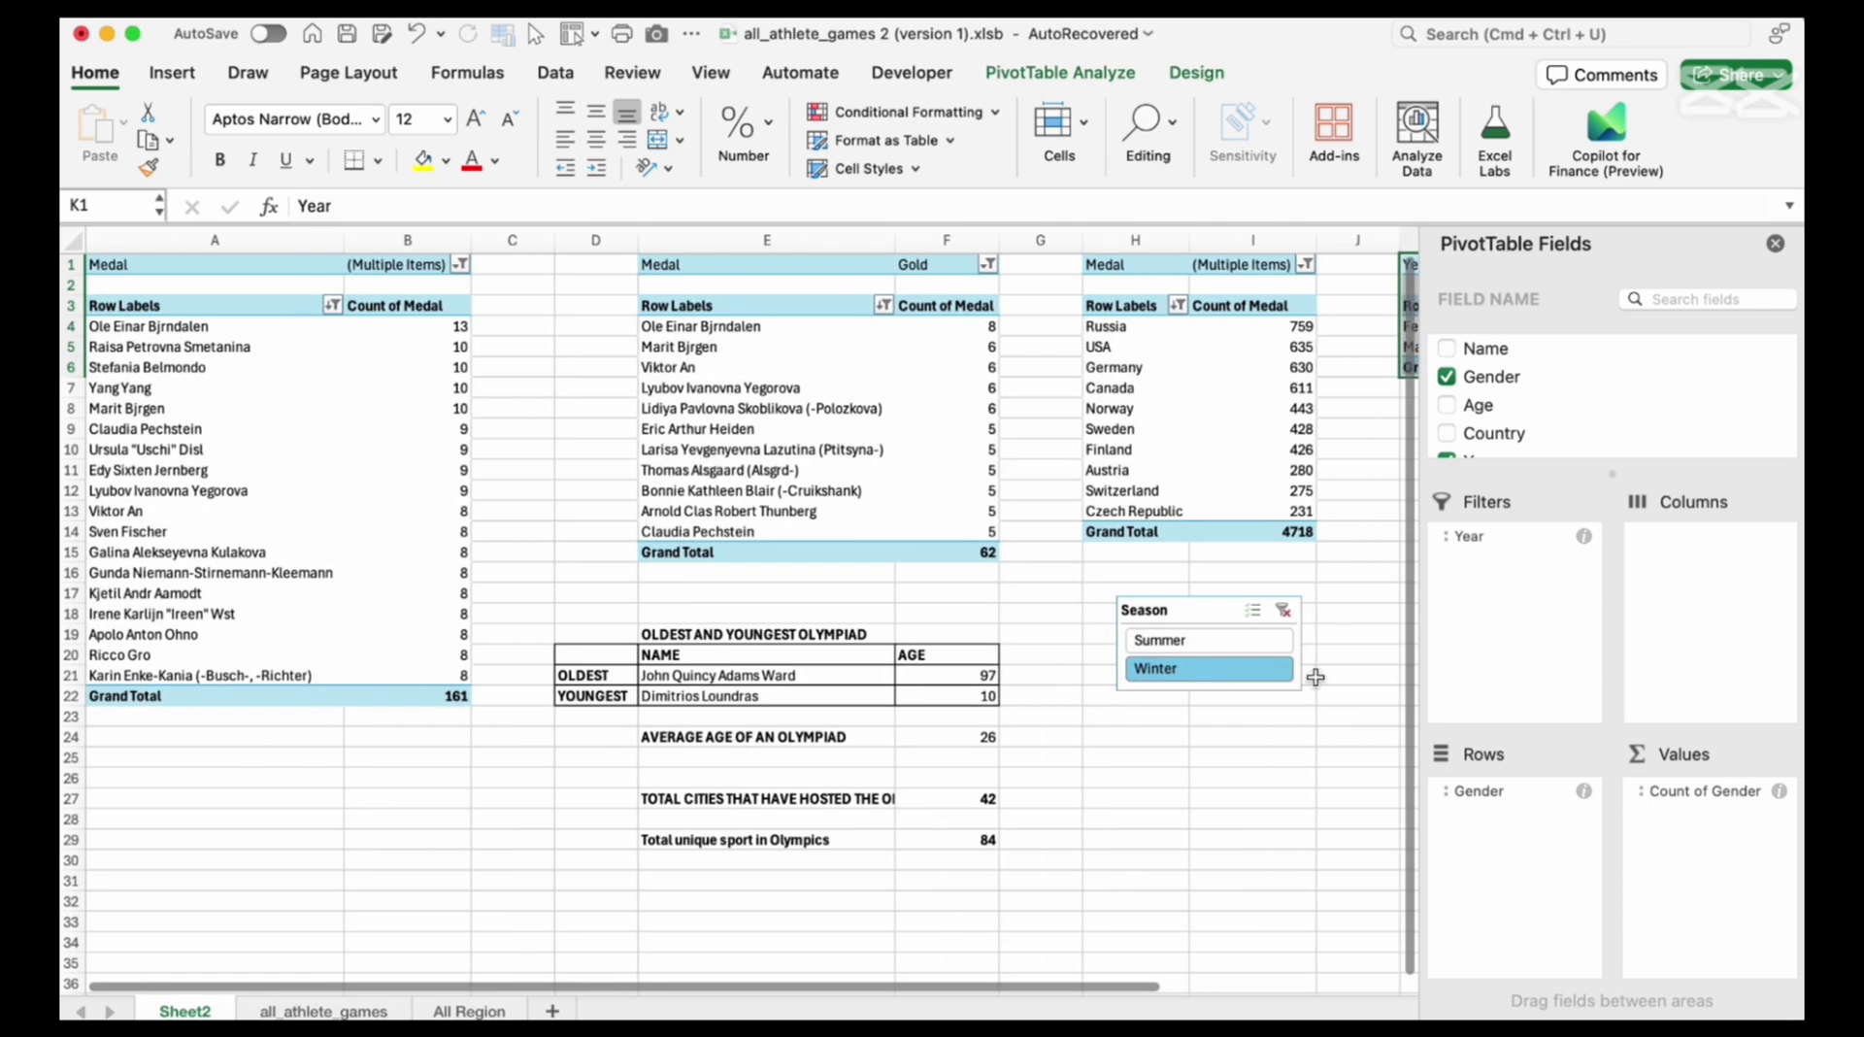
pyautogui.click(1241, 638)
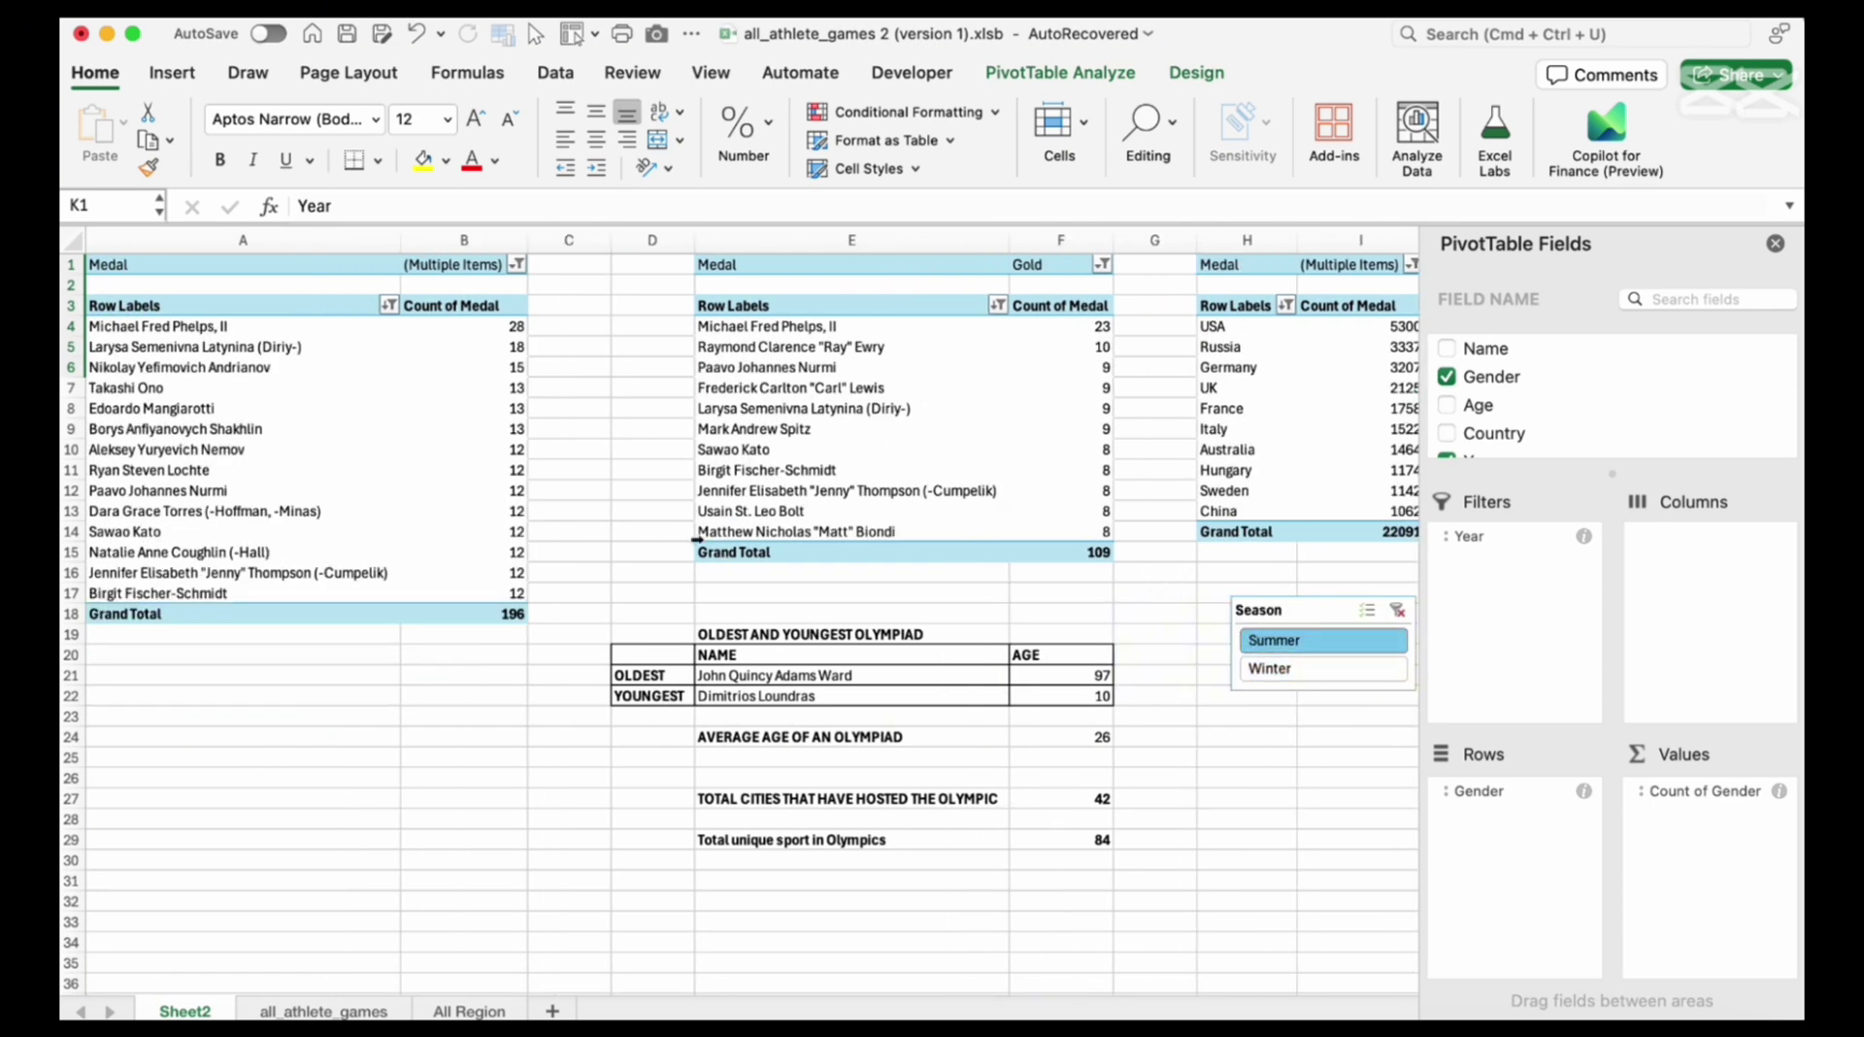
pyautogui.click(1777, 242)
pyautogui.click(1558, 550)
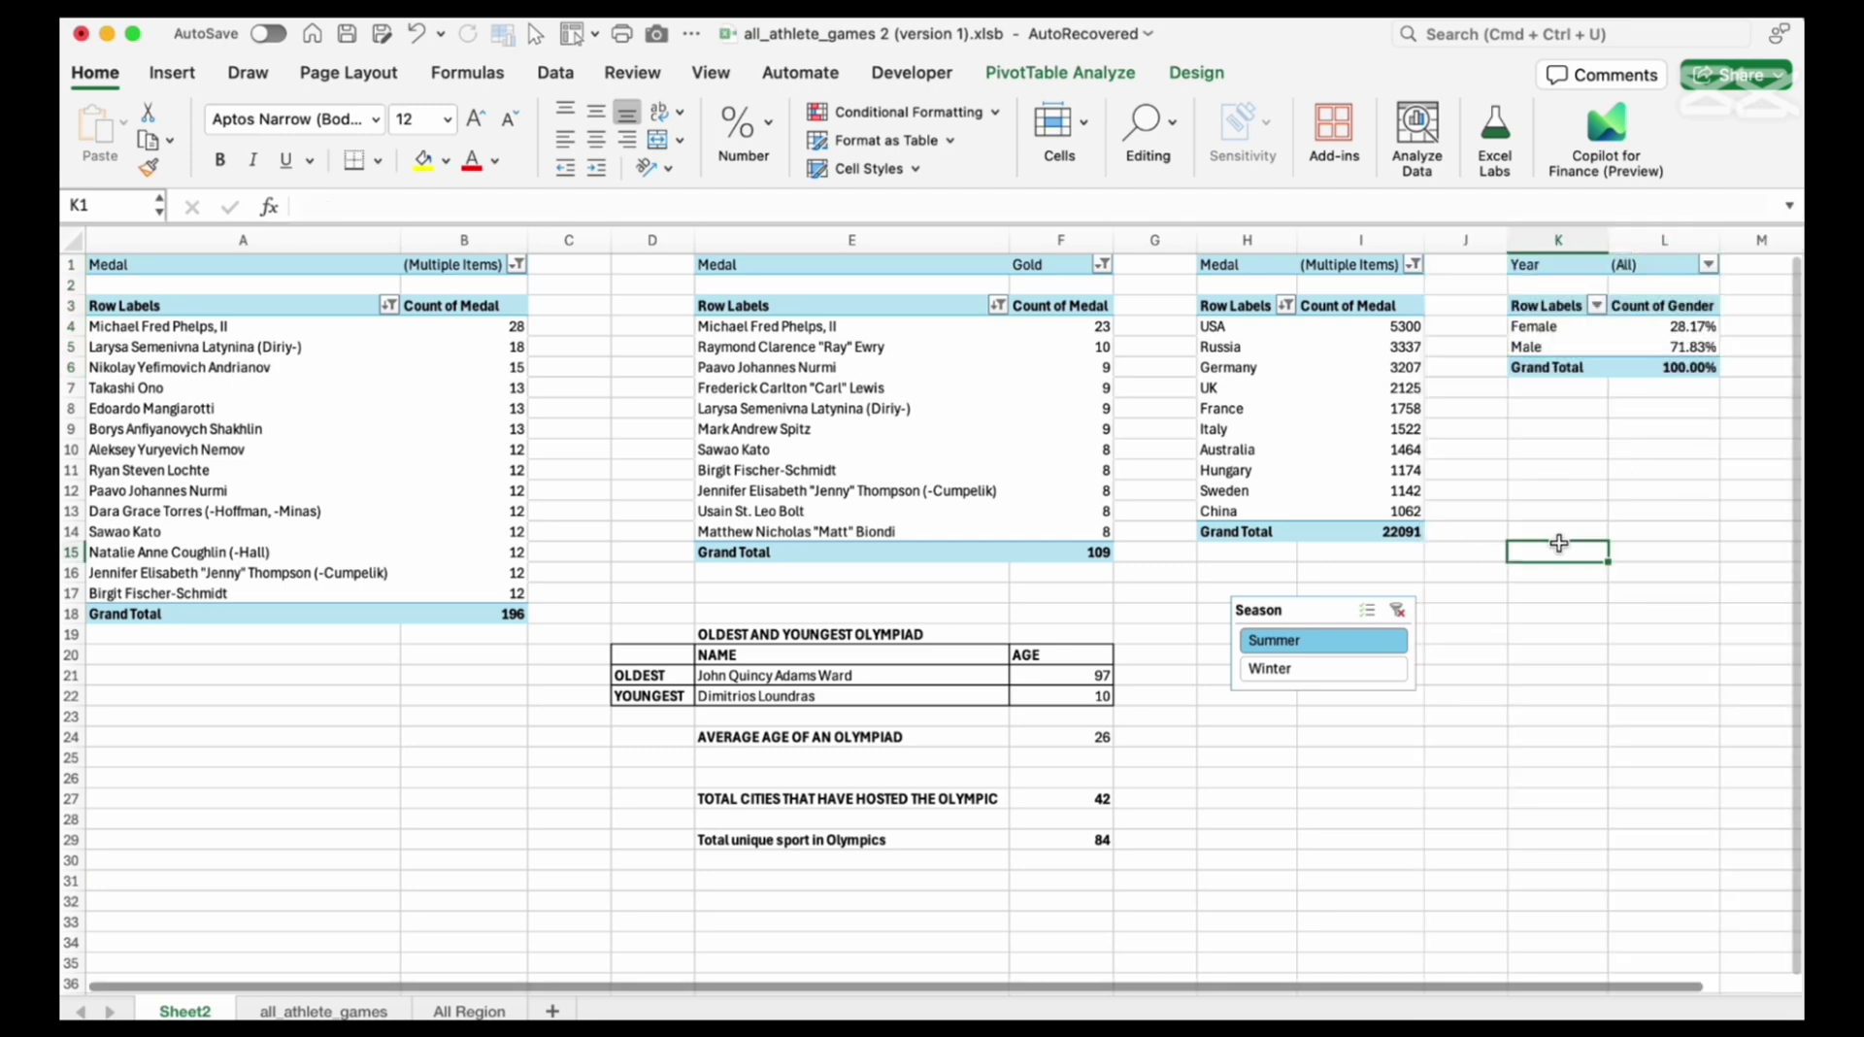
# Compare the Summer and Winter results across all four PivotTables with the Season slicer, finishing with the filter cleared
pyautogui.click(1398, 609)
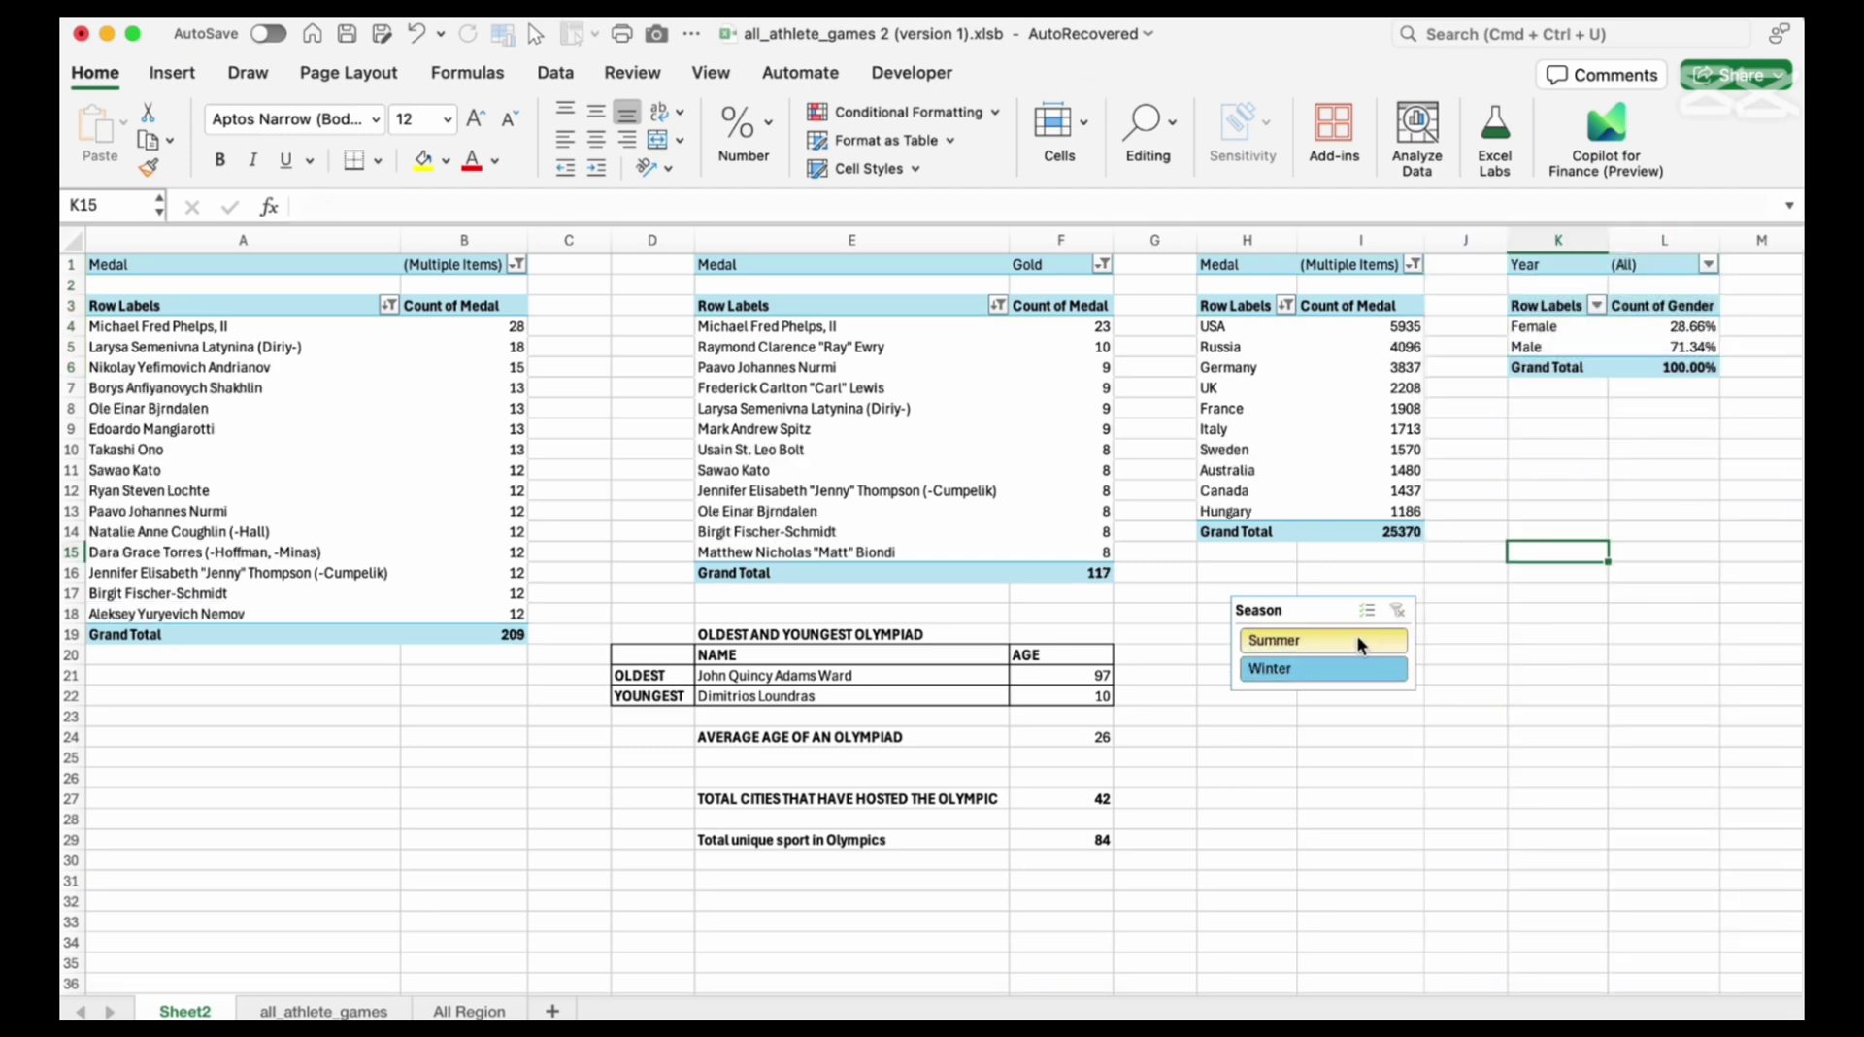
pyautogui.click(1322, 645)
pyautogui.click(1320, 665)
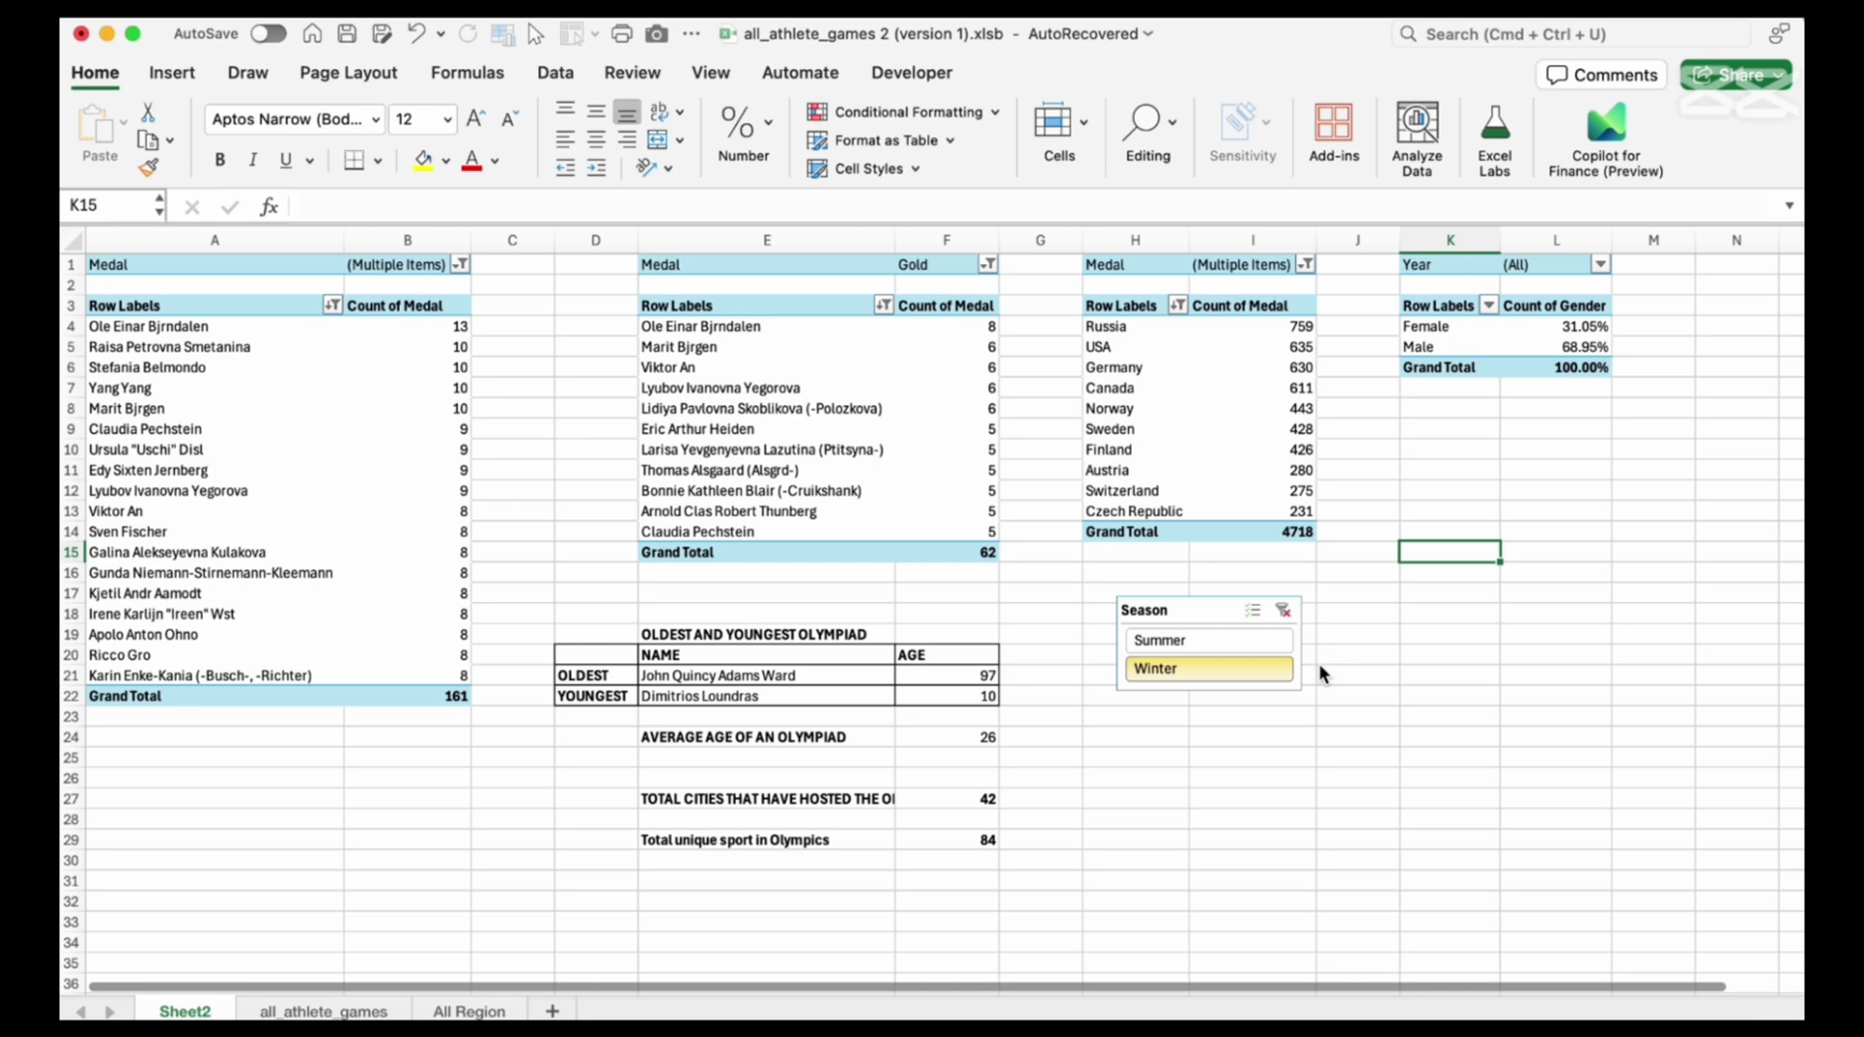
pyautogui.click(1251, 640)
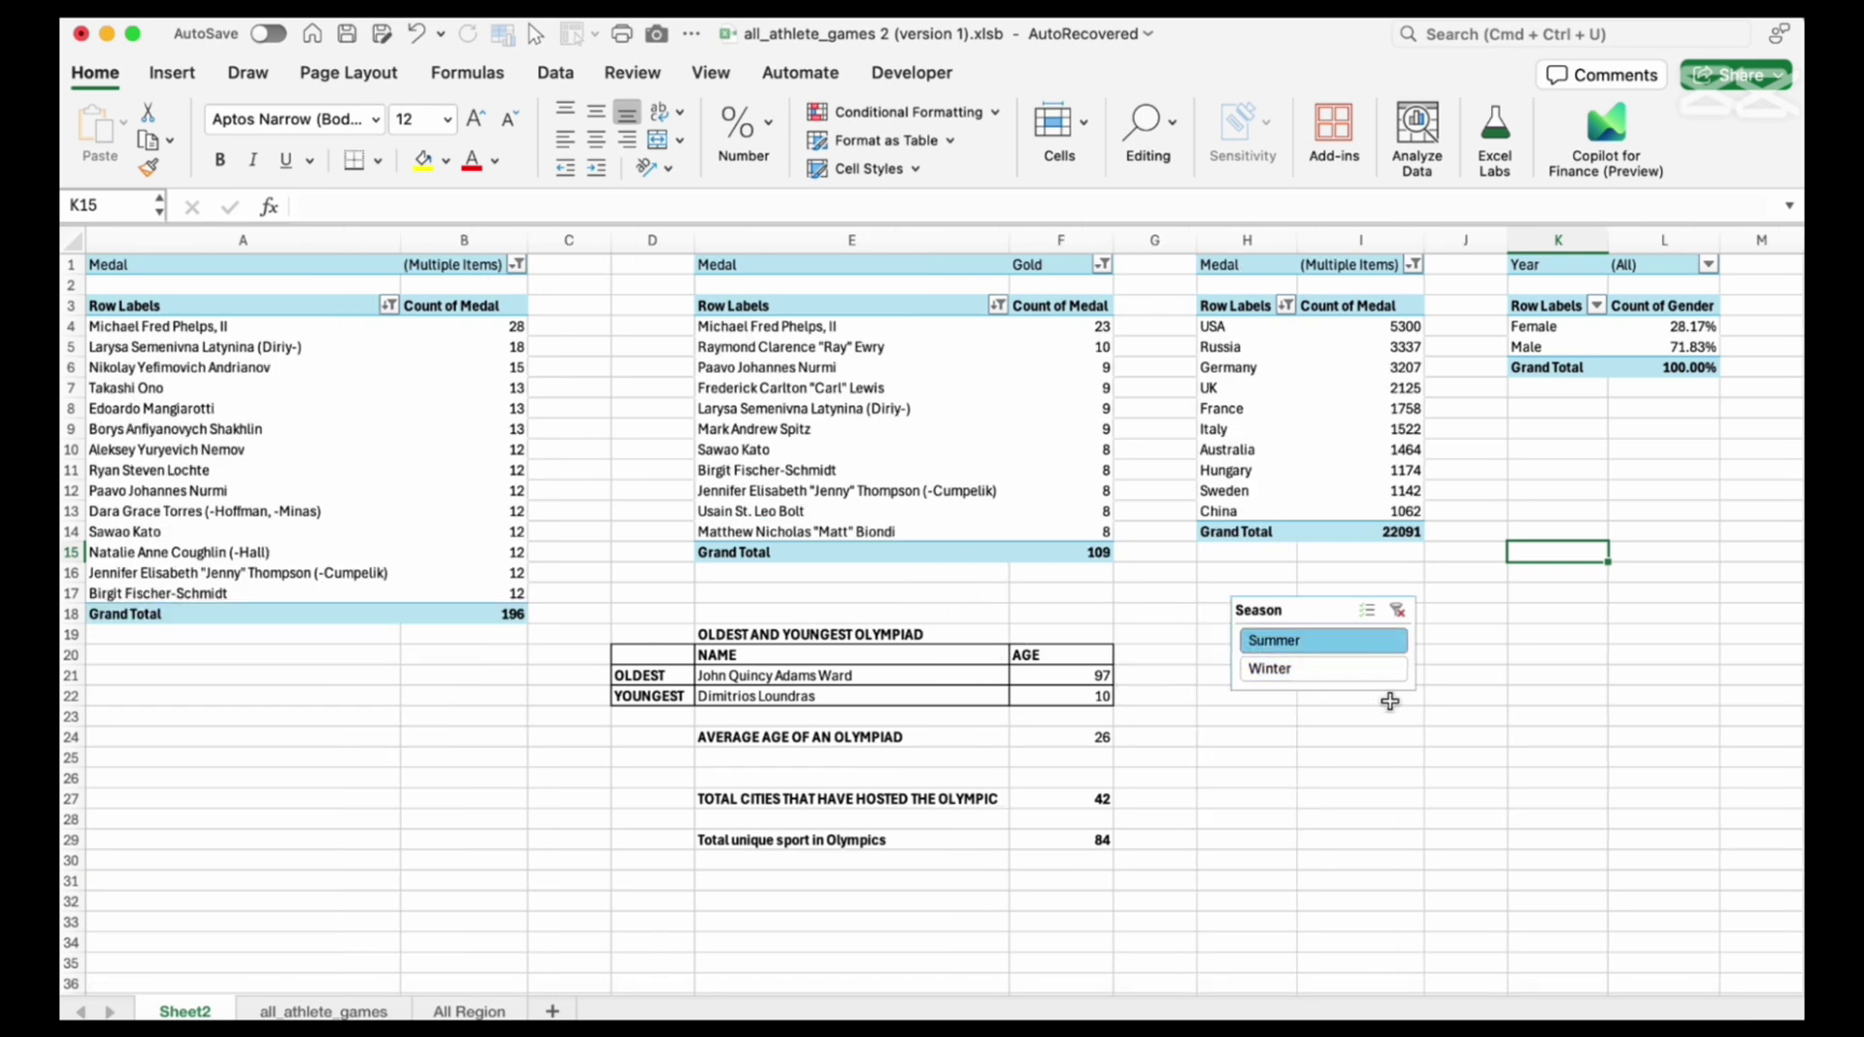
pyautogui.click(1343, 667)
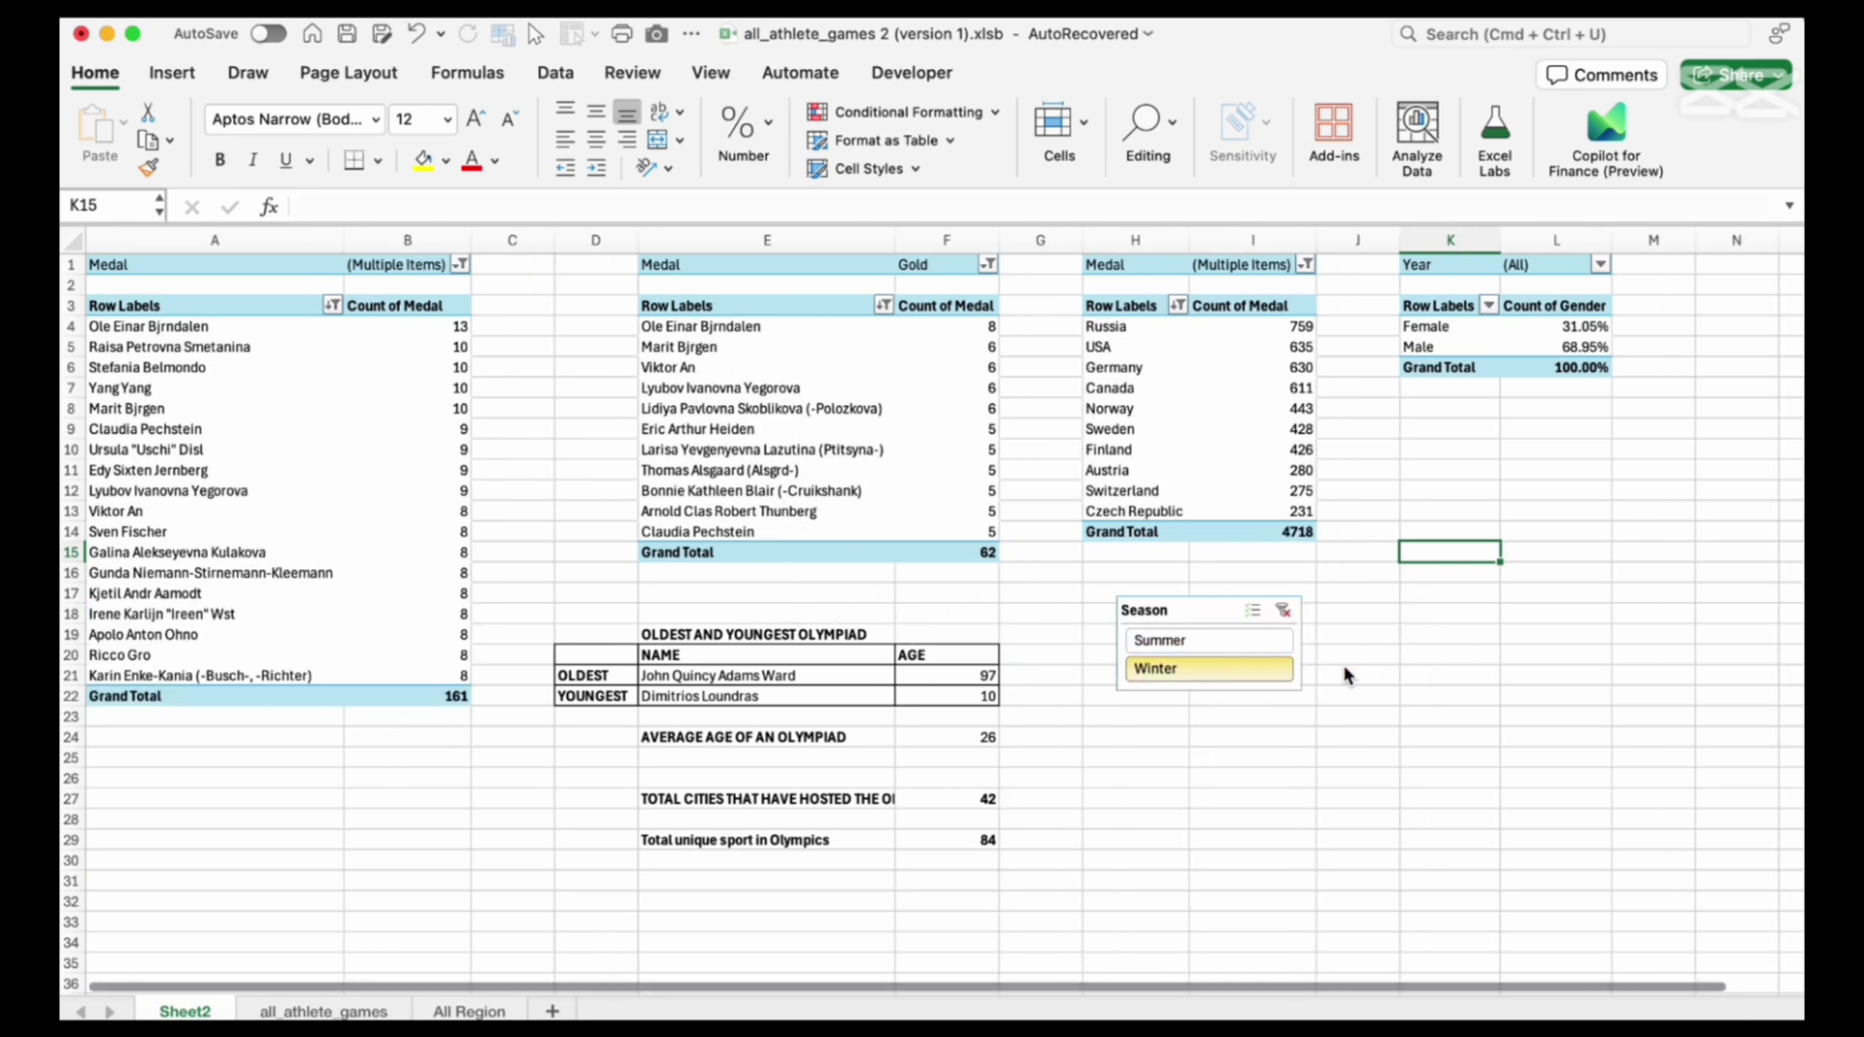
pyautogui.click(1284, 610)
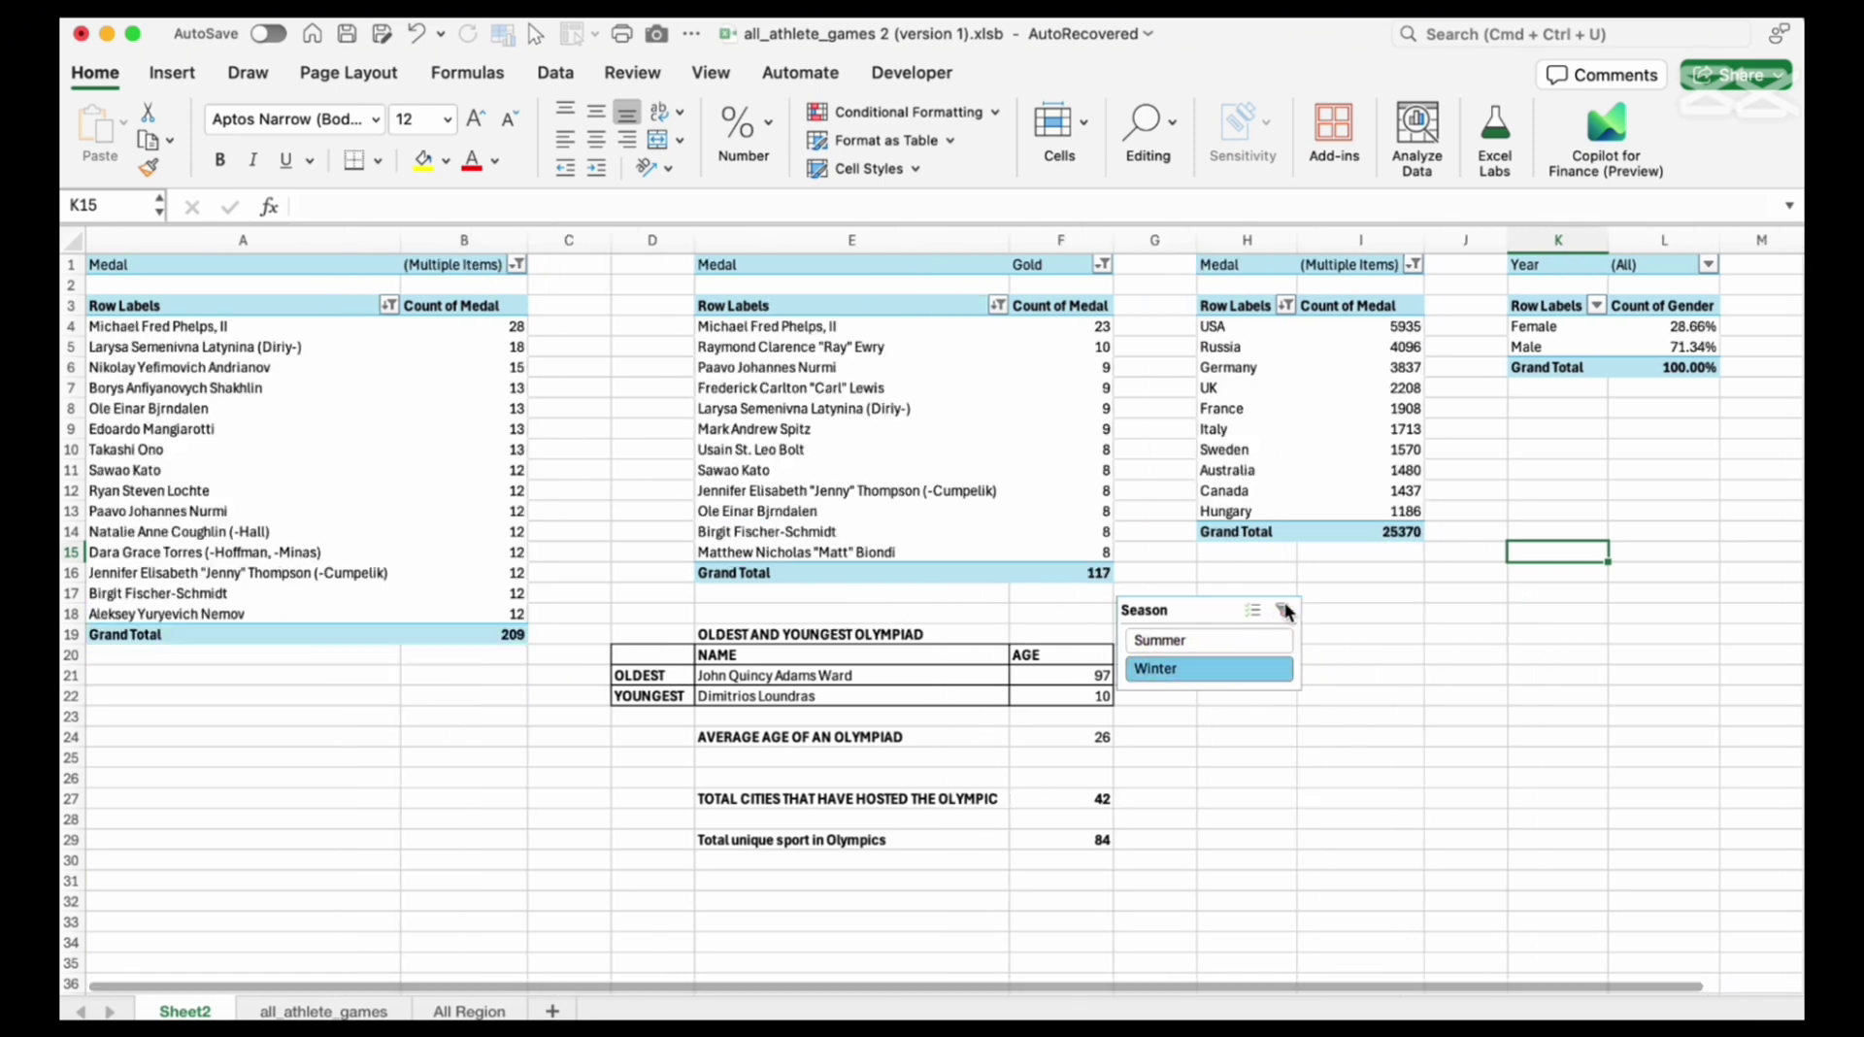